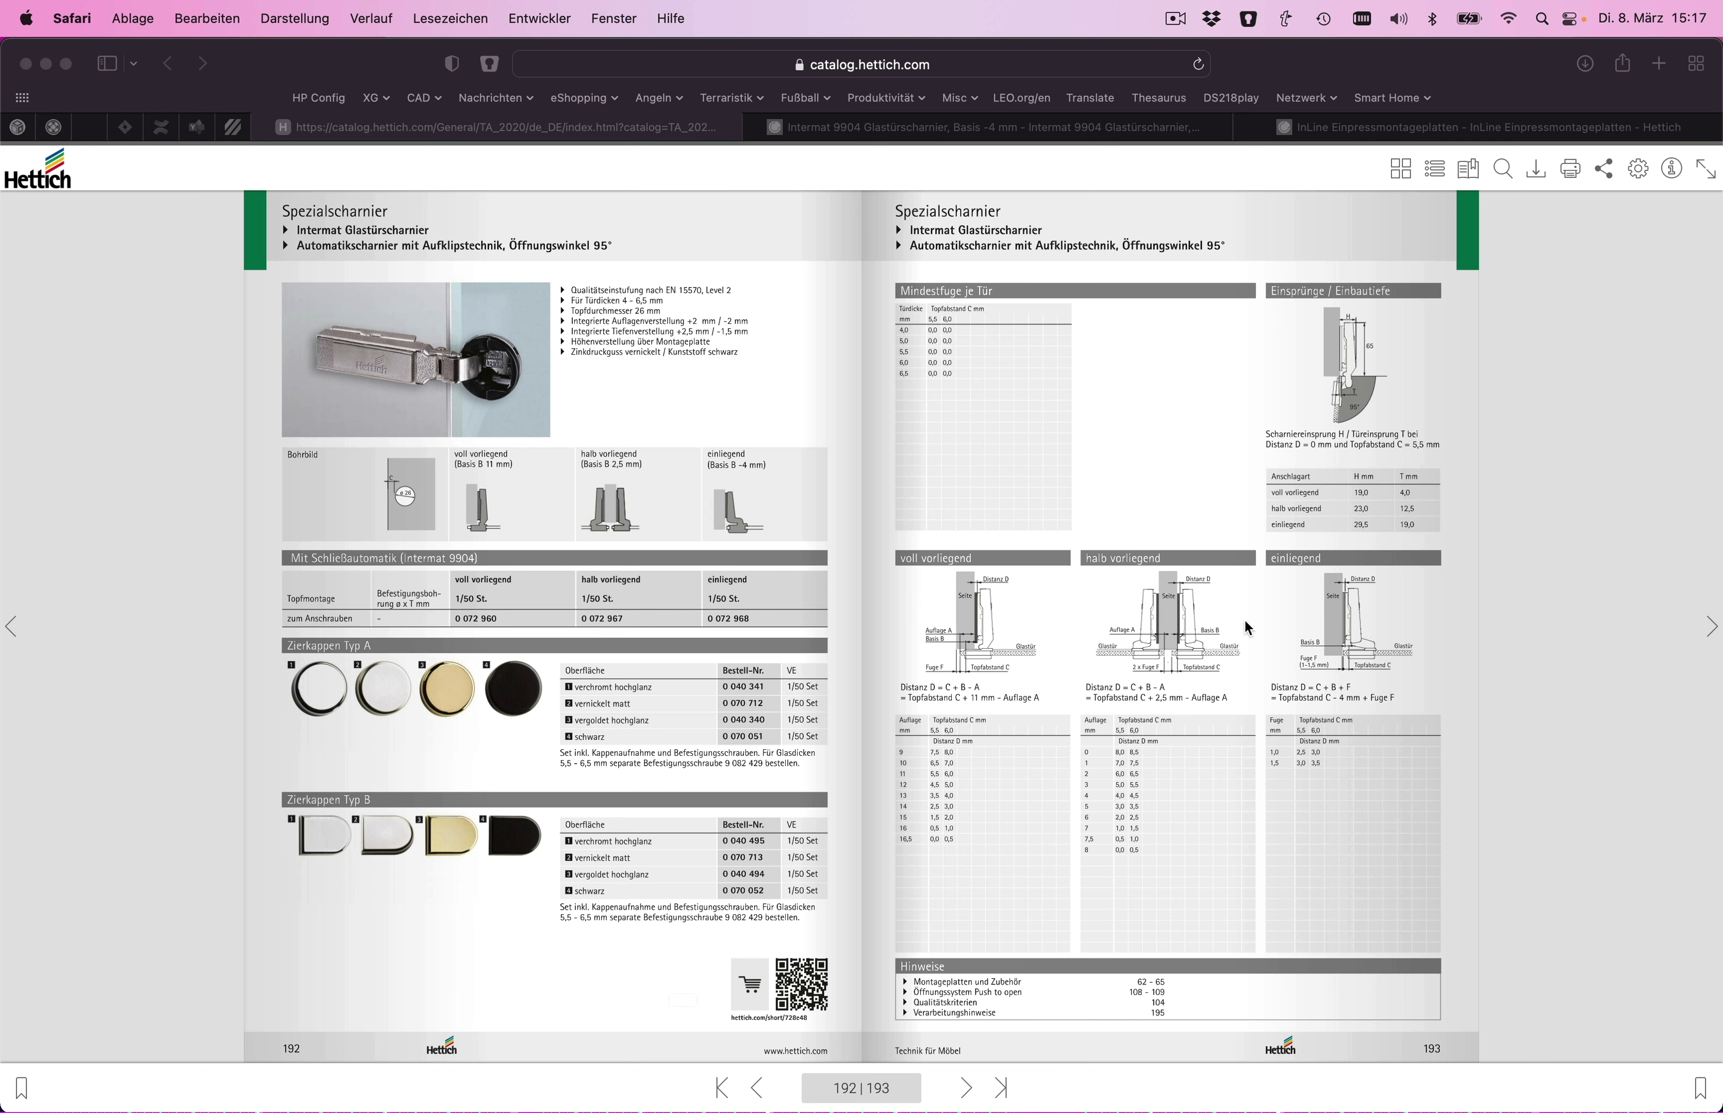
# - Show the PARTcommunity CAD model page for Intermat 9904 hinge, article 72968
pyautogui.click(893, 129)
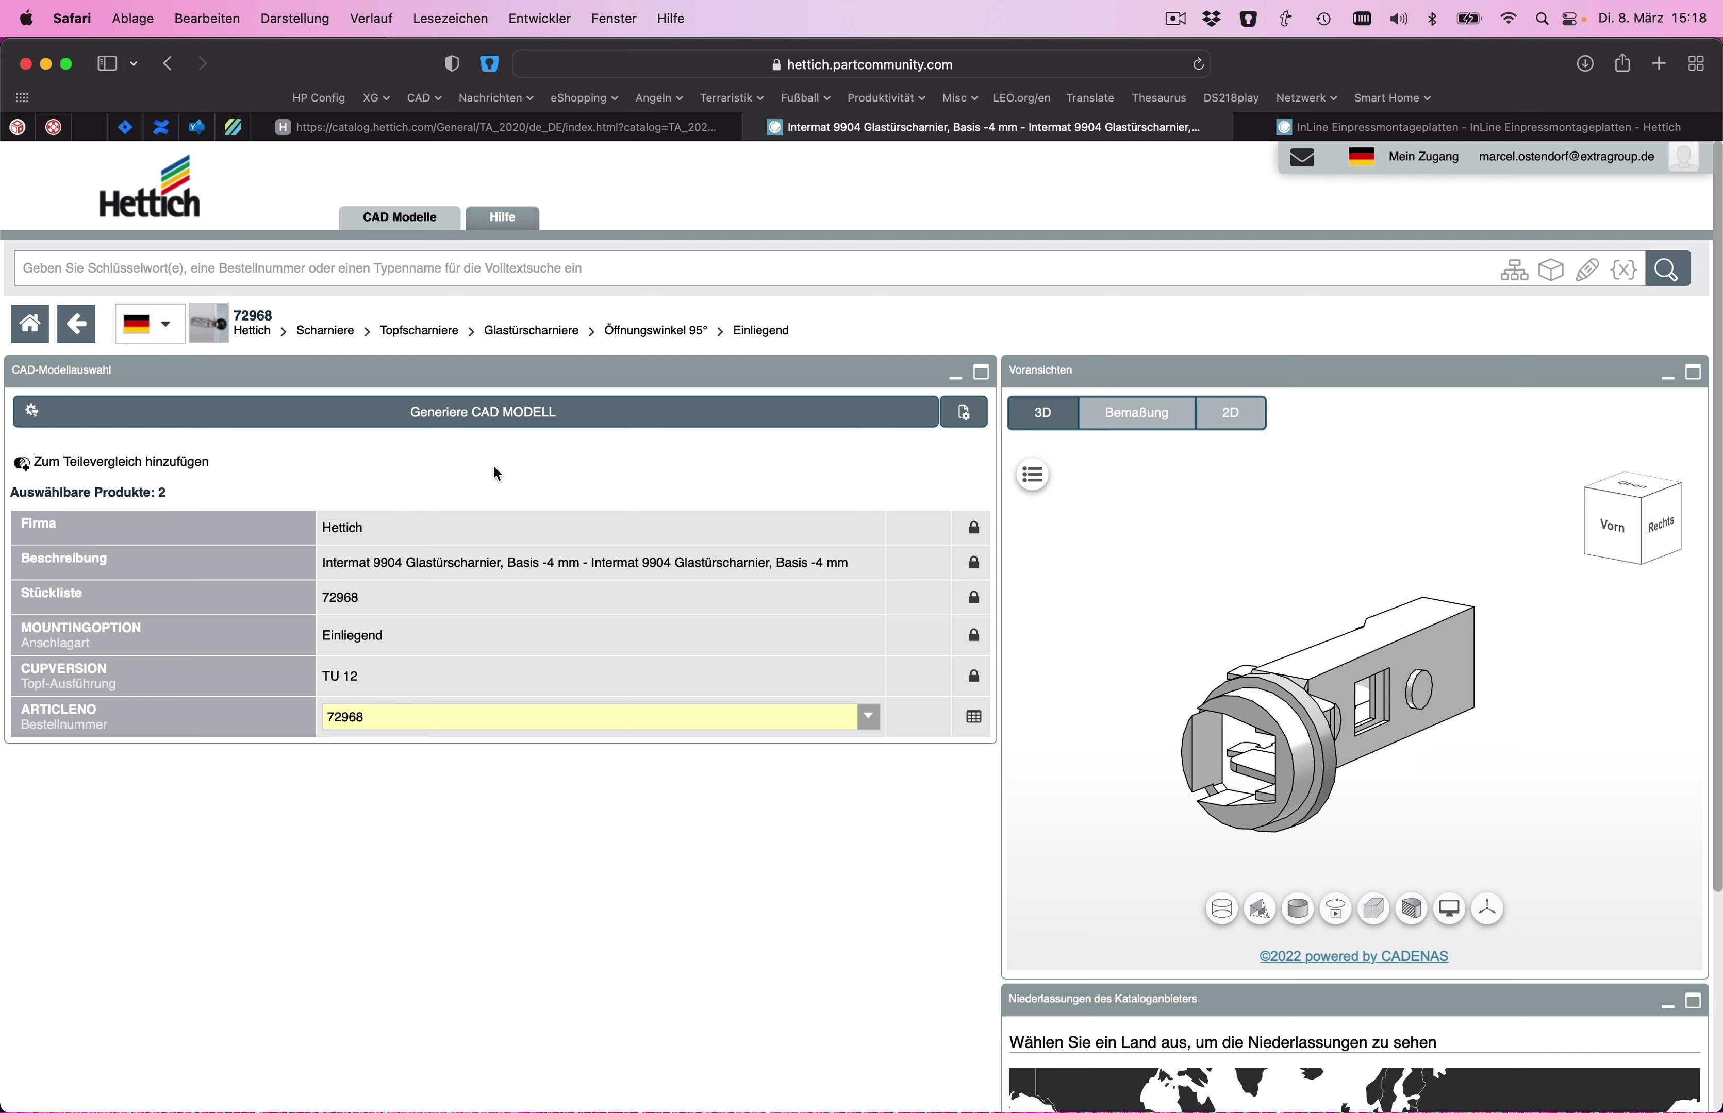
# - Generate a STEP AP203 (3D) CAD model for Intermat 9904 hinge 72968
pyautogui.click(972, 420)
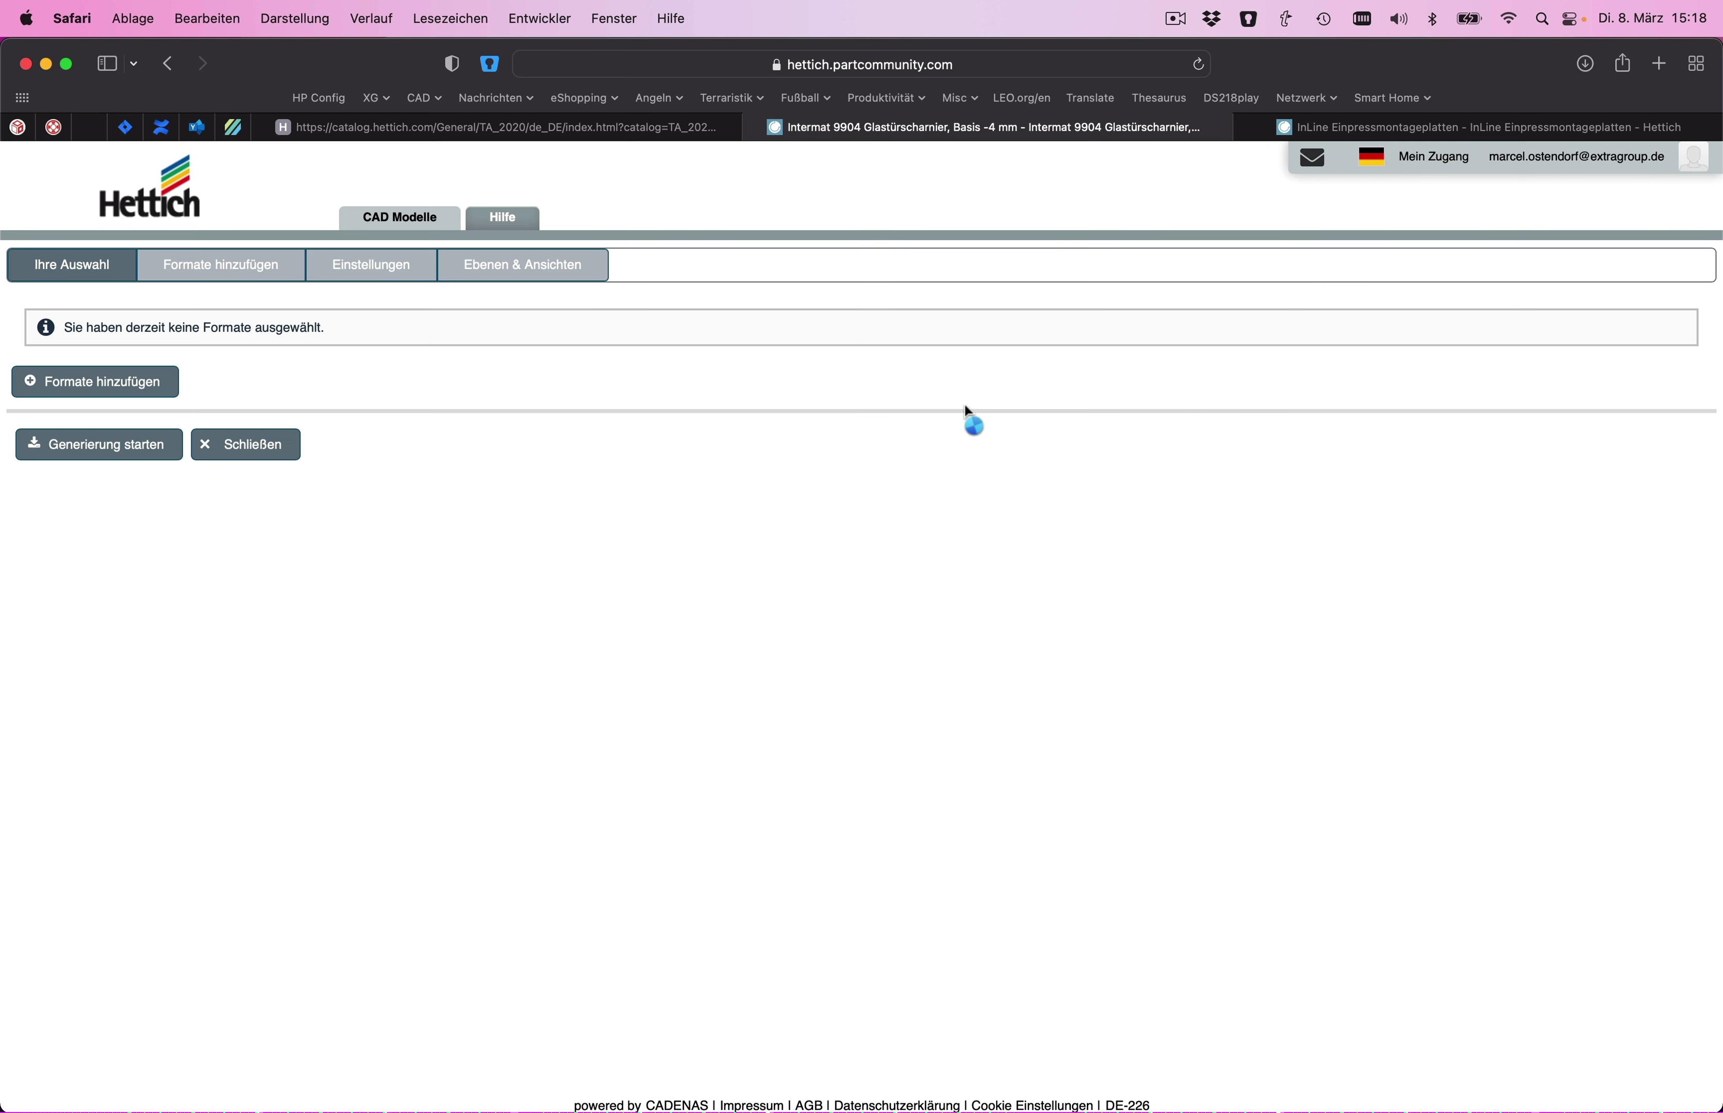
pyautogui.click(95, 376)
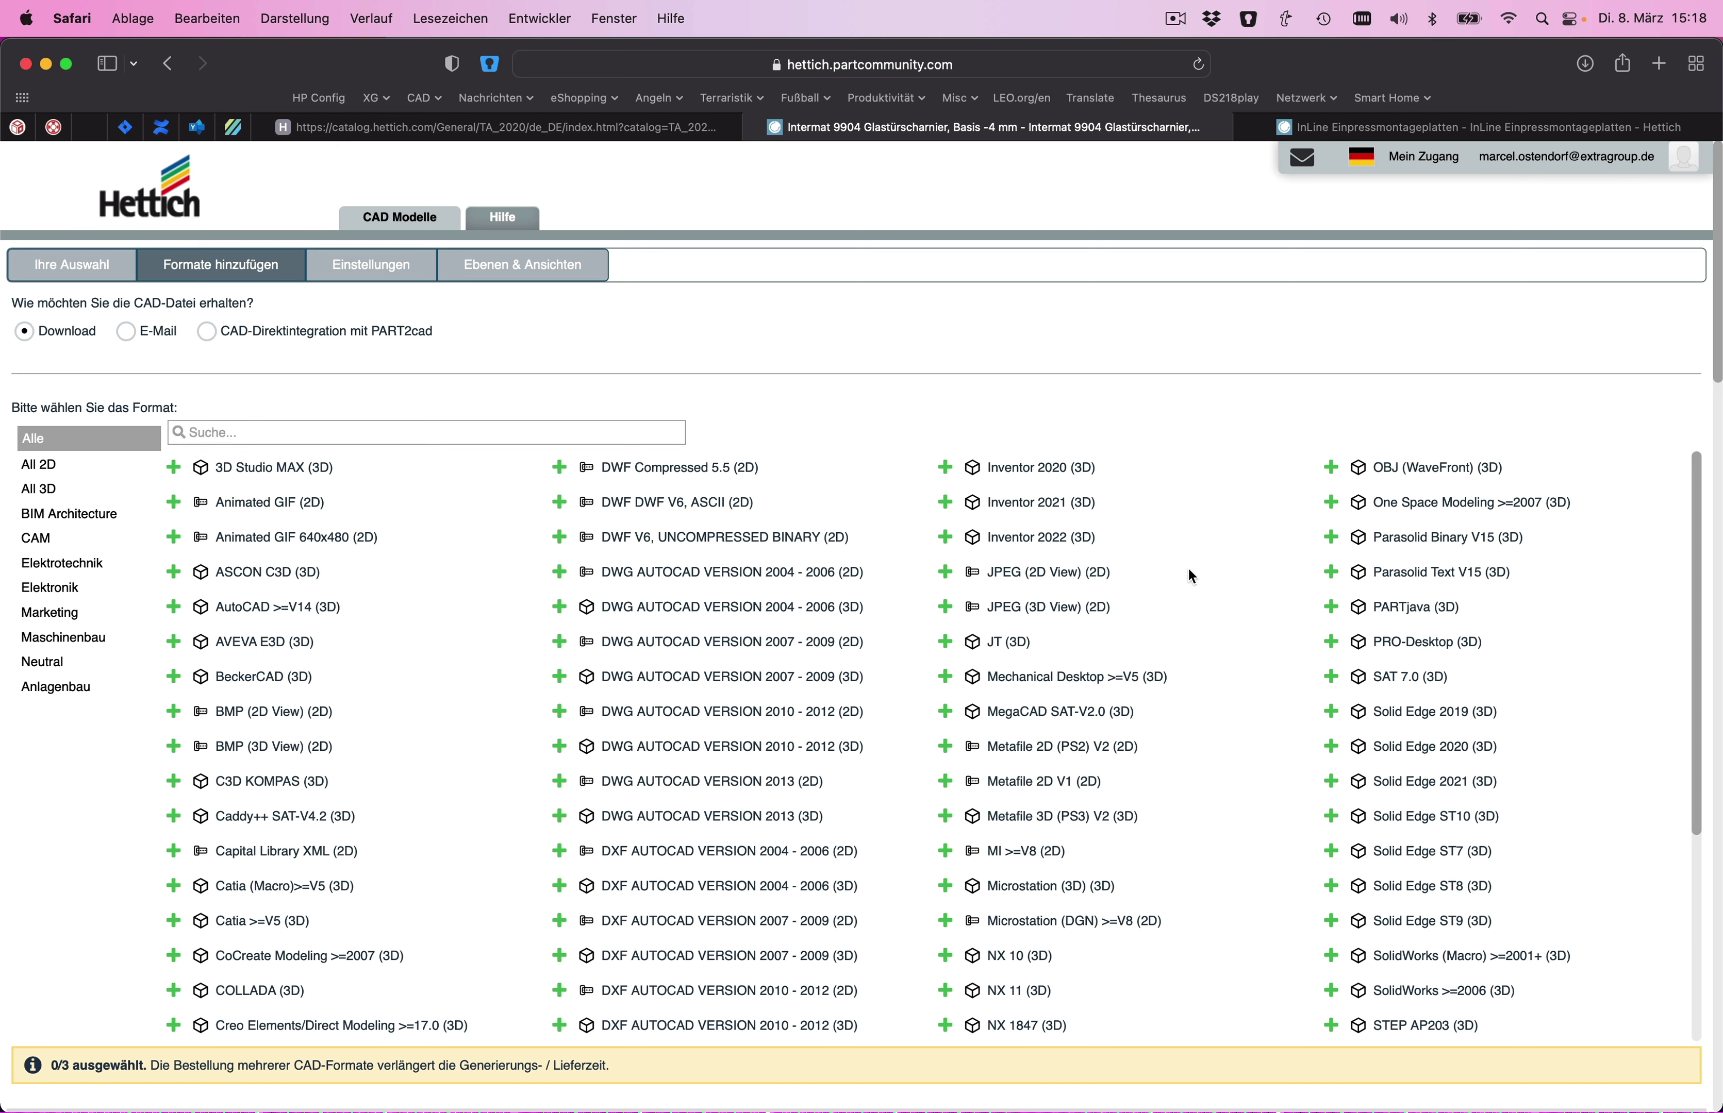
pyautogui.scroll(-5, 1158, 609)
pyautogui.scroll(-4, 1303, 666)
pyautogui.click(1399, 707)
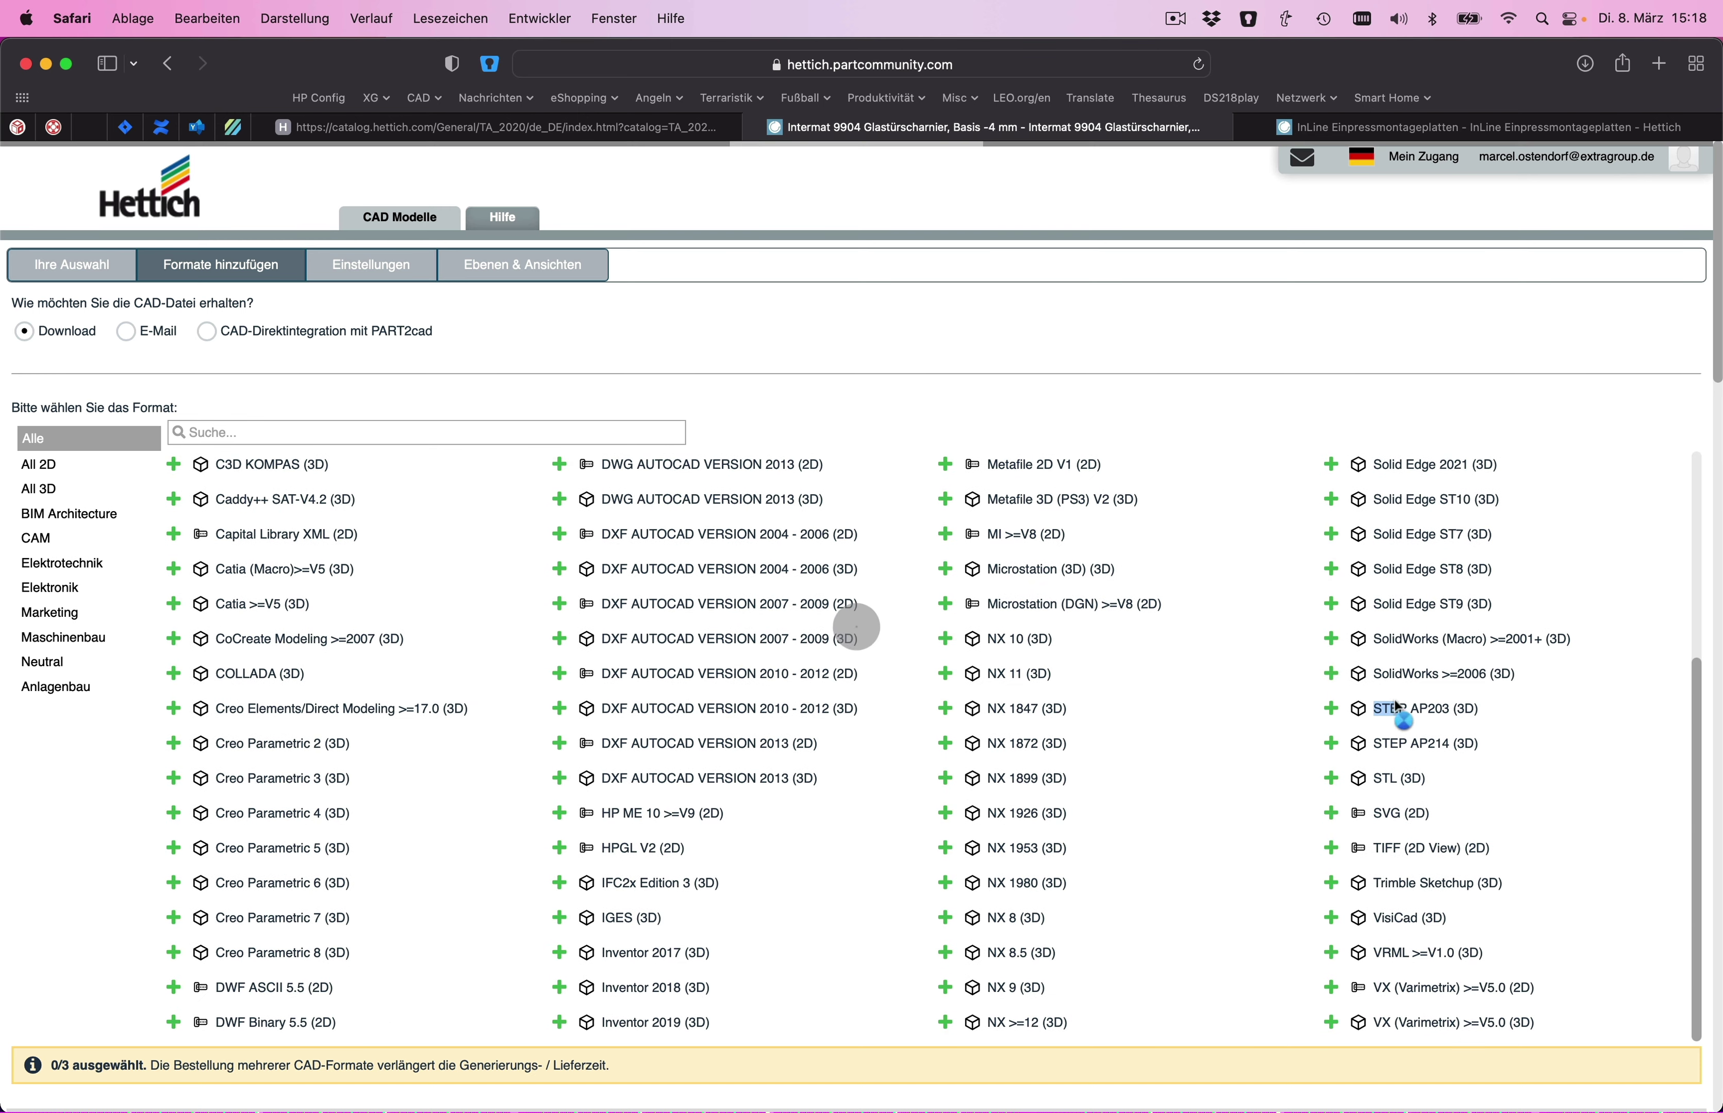
pyautogui.click(113, 428)
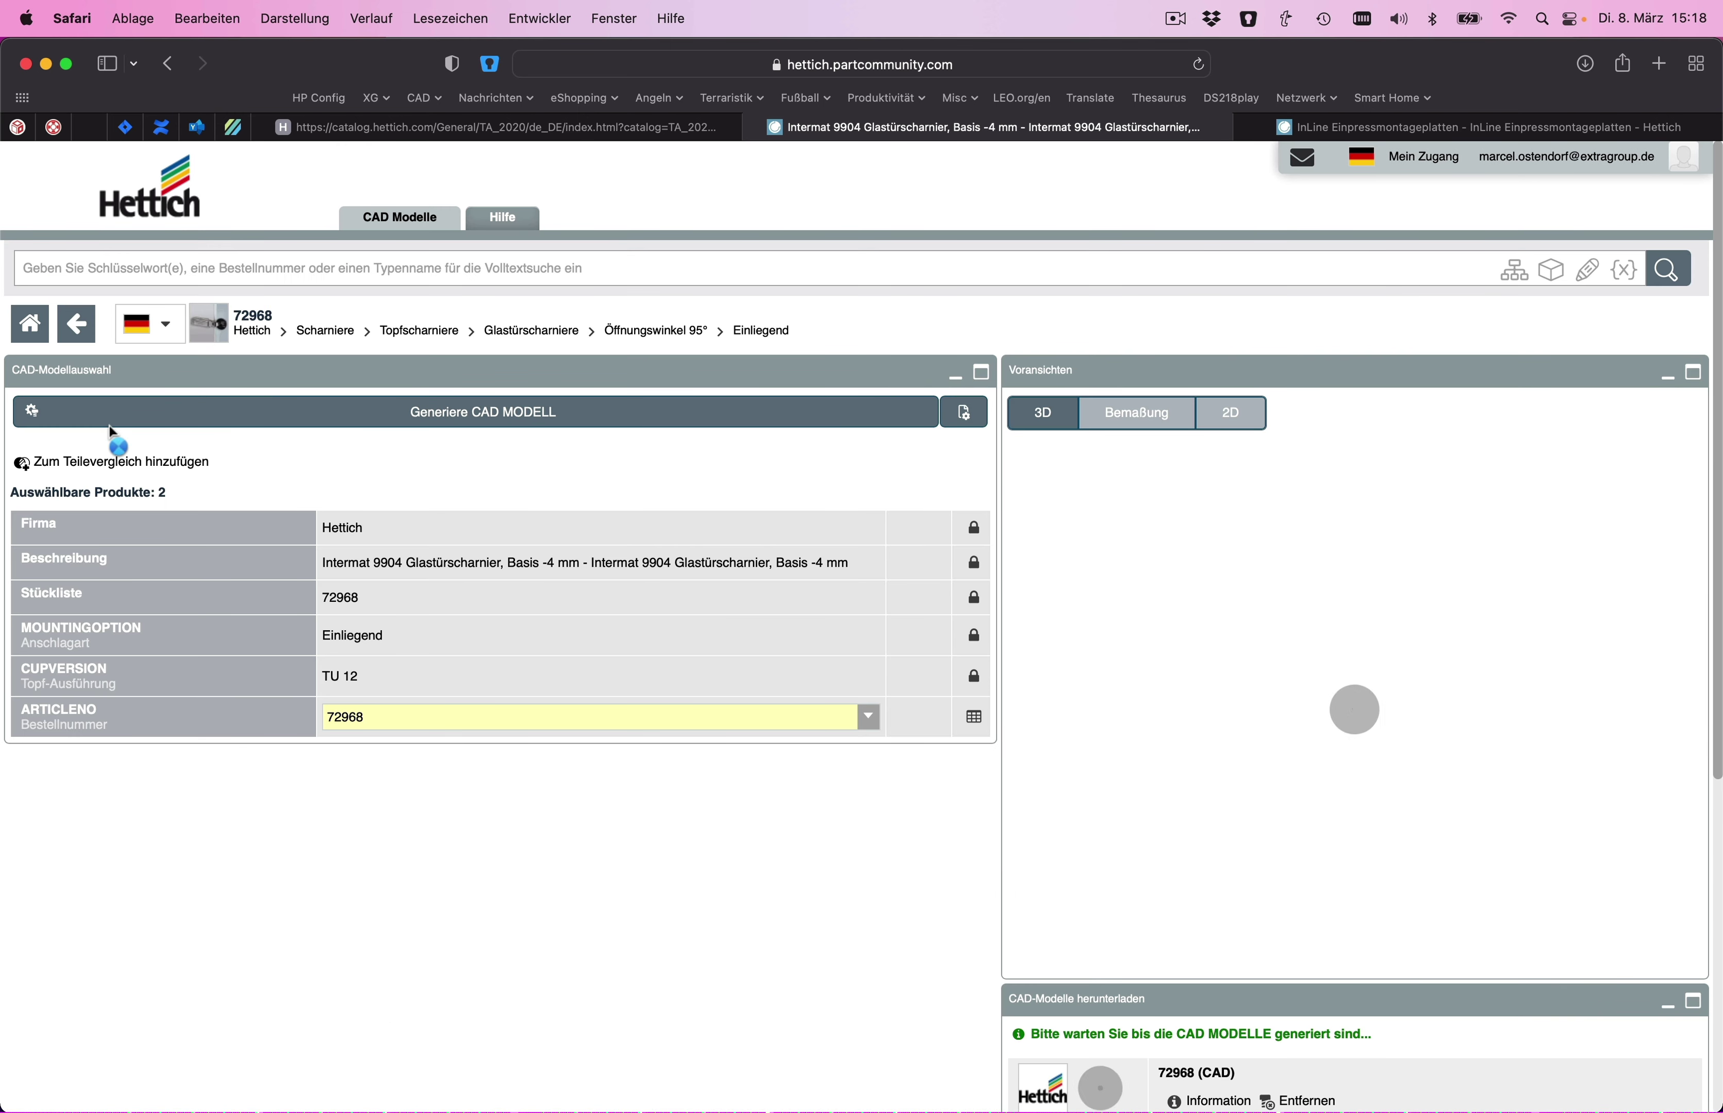
# - Generate a STEP AP203 (3D) CAD model for InLine mounting plate 42813
pyautogui.click(1380, 125)
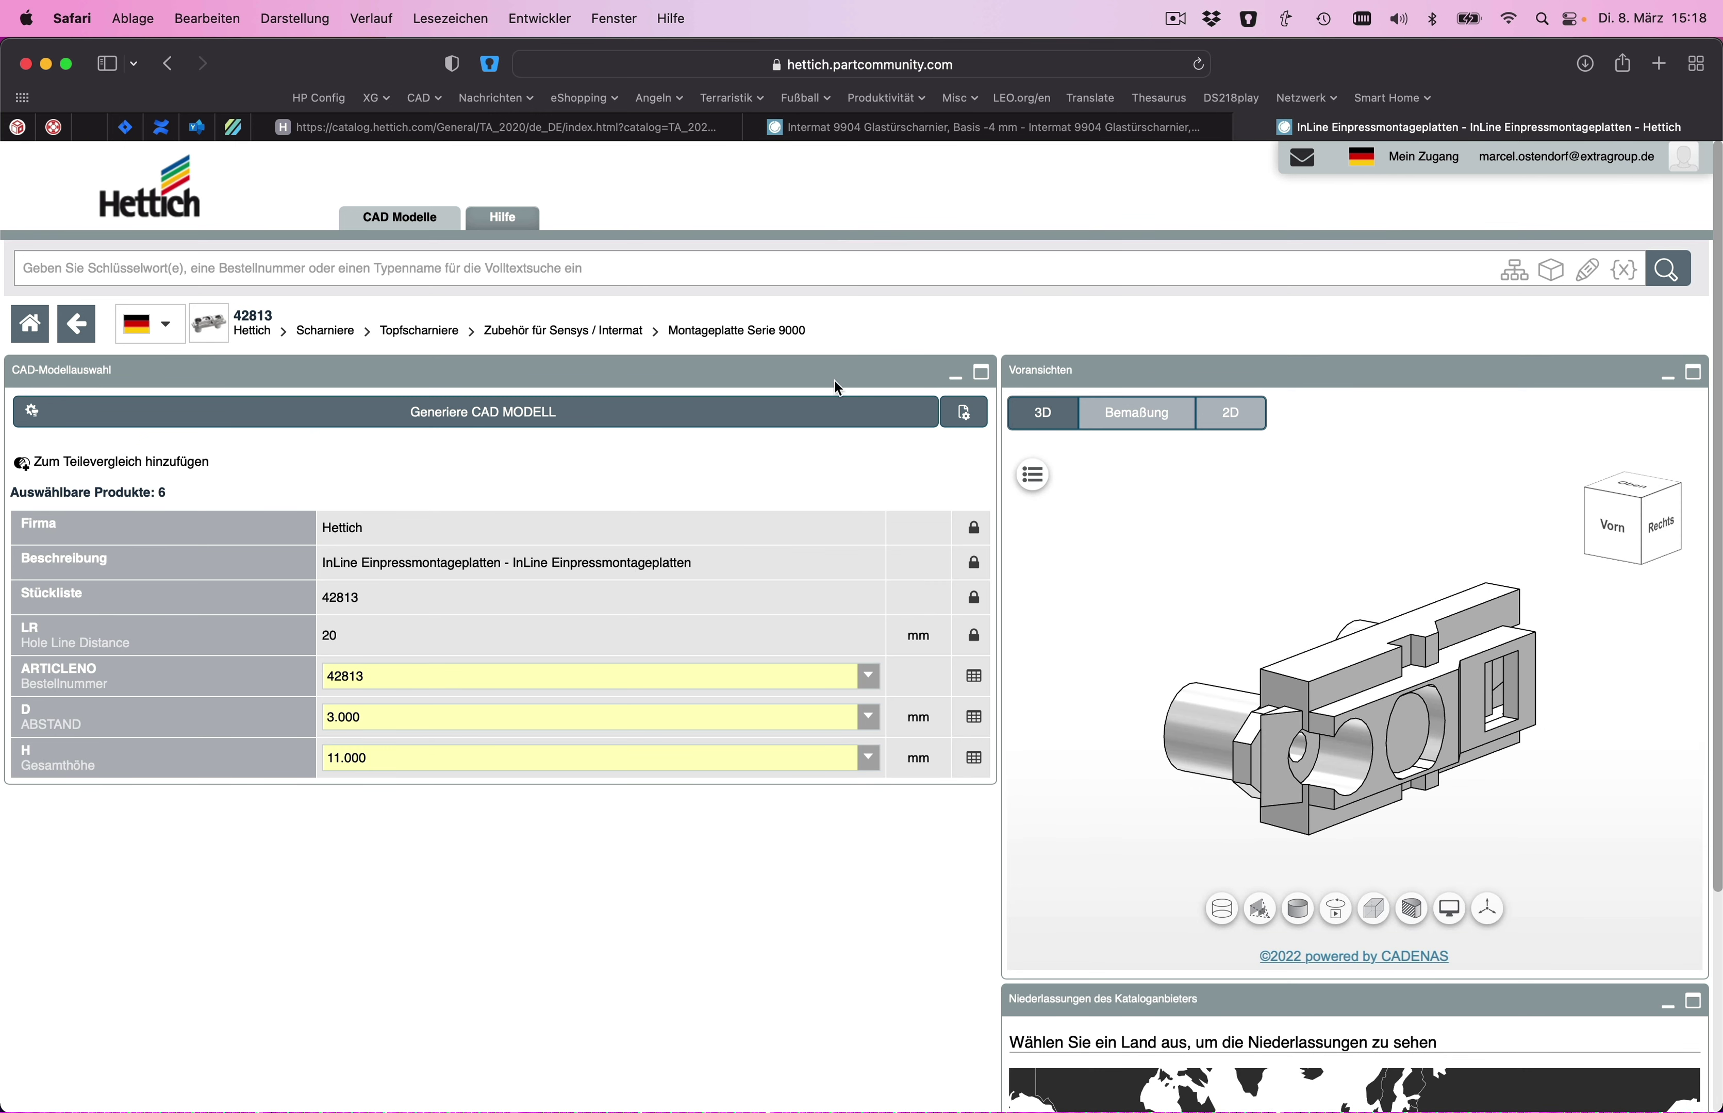
pyautogui.click(963, 412)
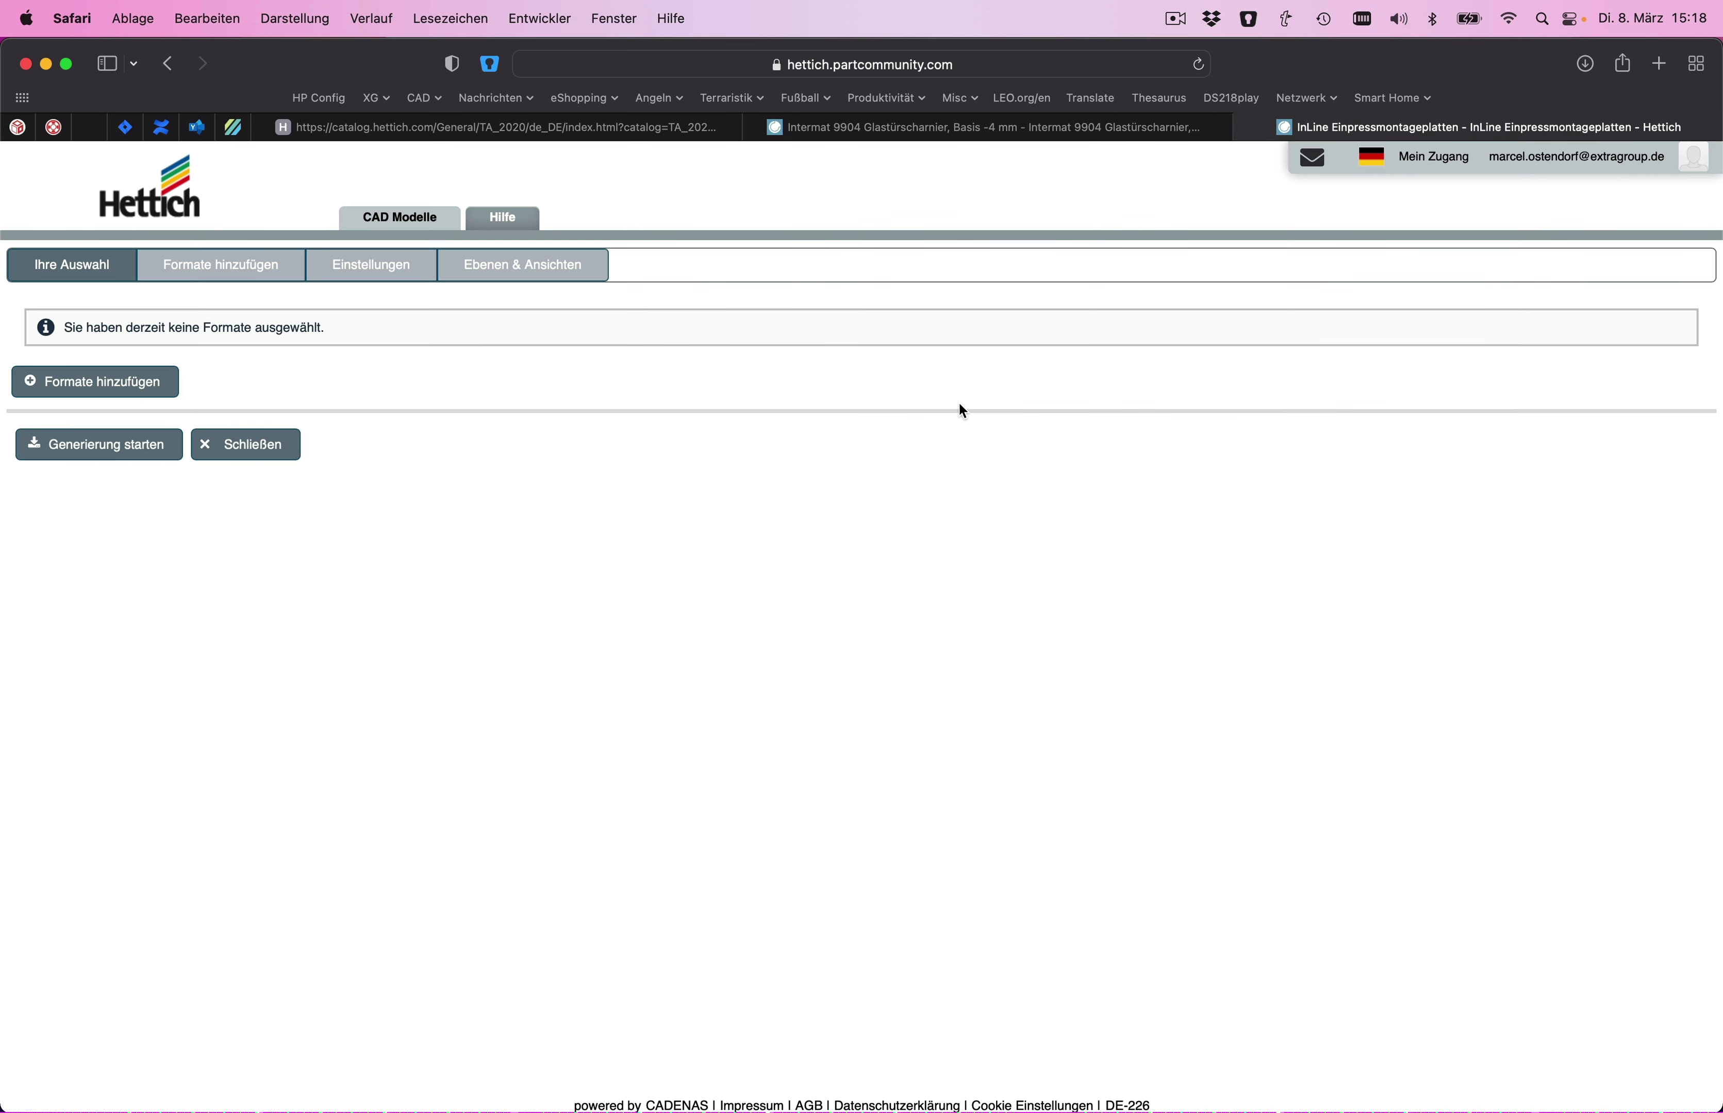
pyautogui.click(121, 389)
pyautogui.scroll(-3, 1443, 897)
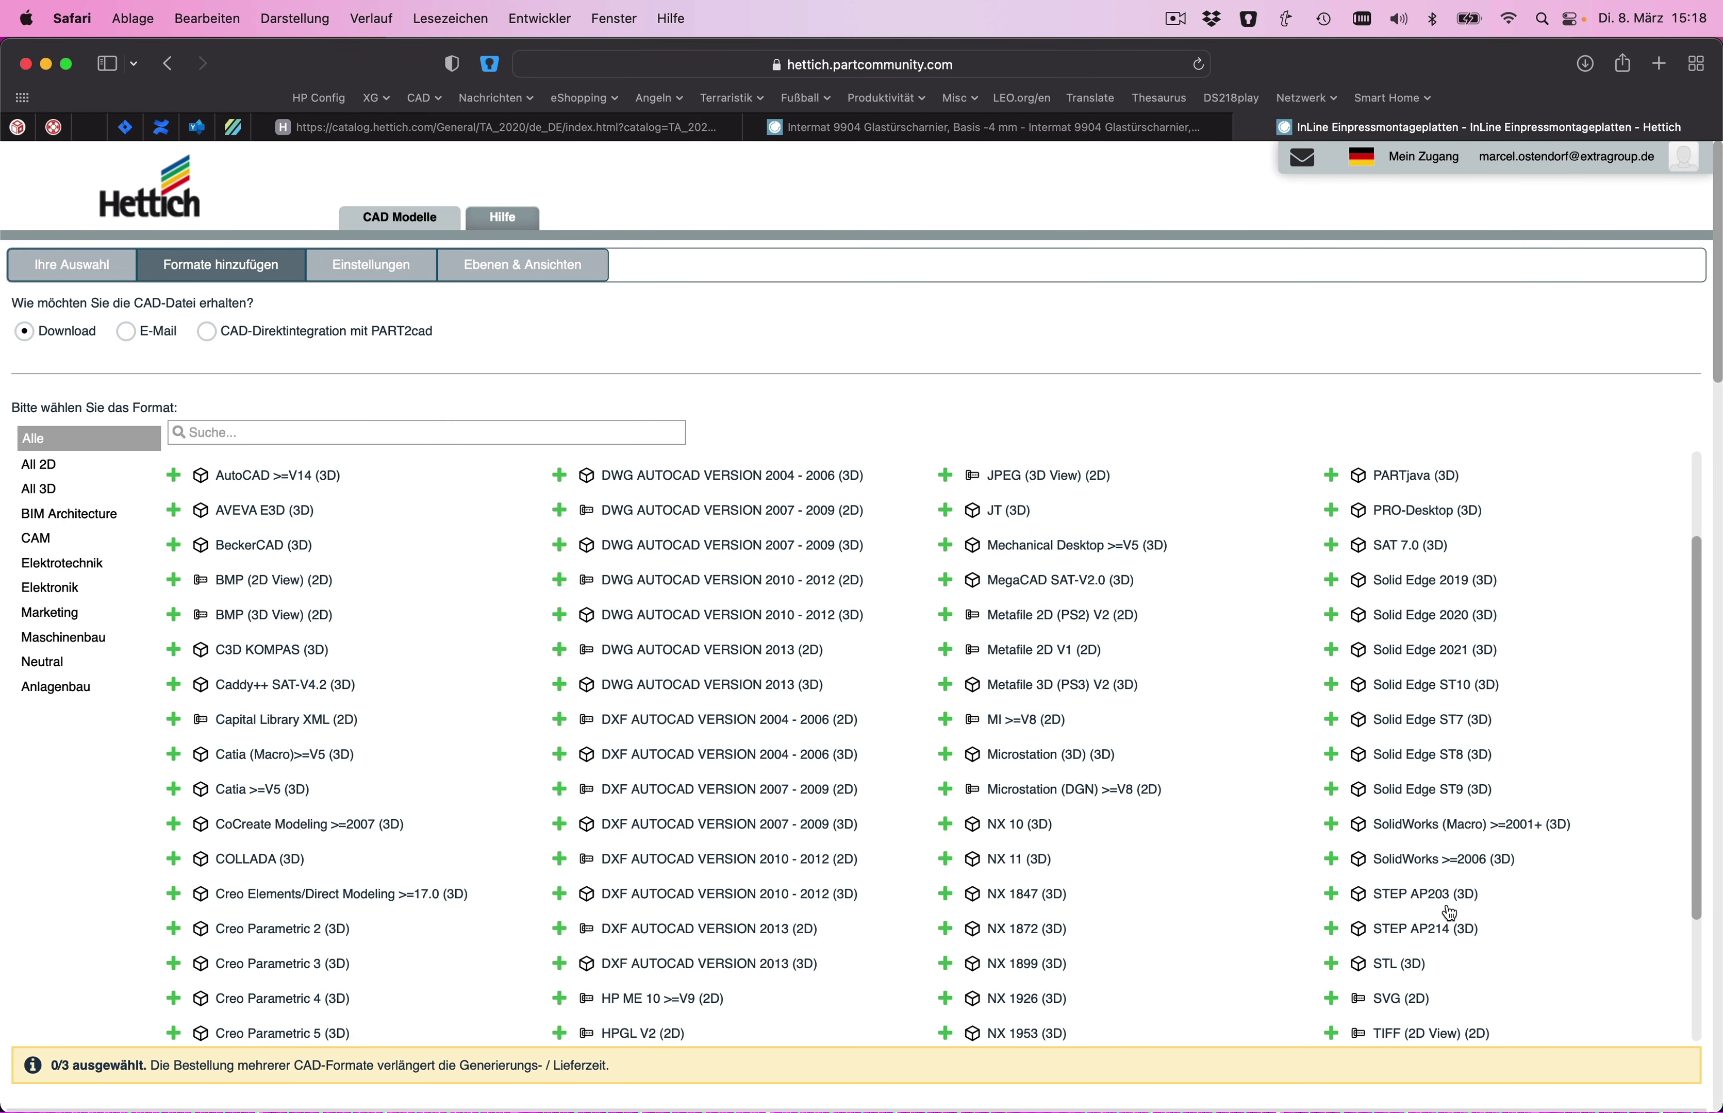
pyautogui.click(1440, 894)
pyautogui.click(89, 439)
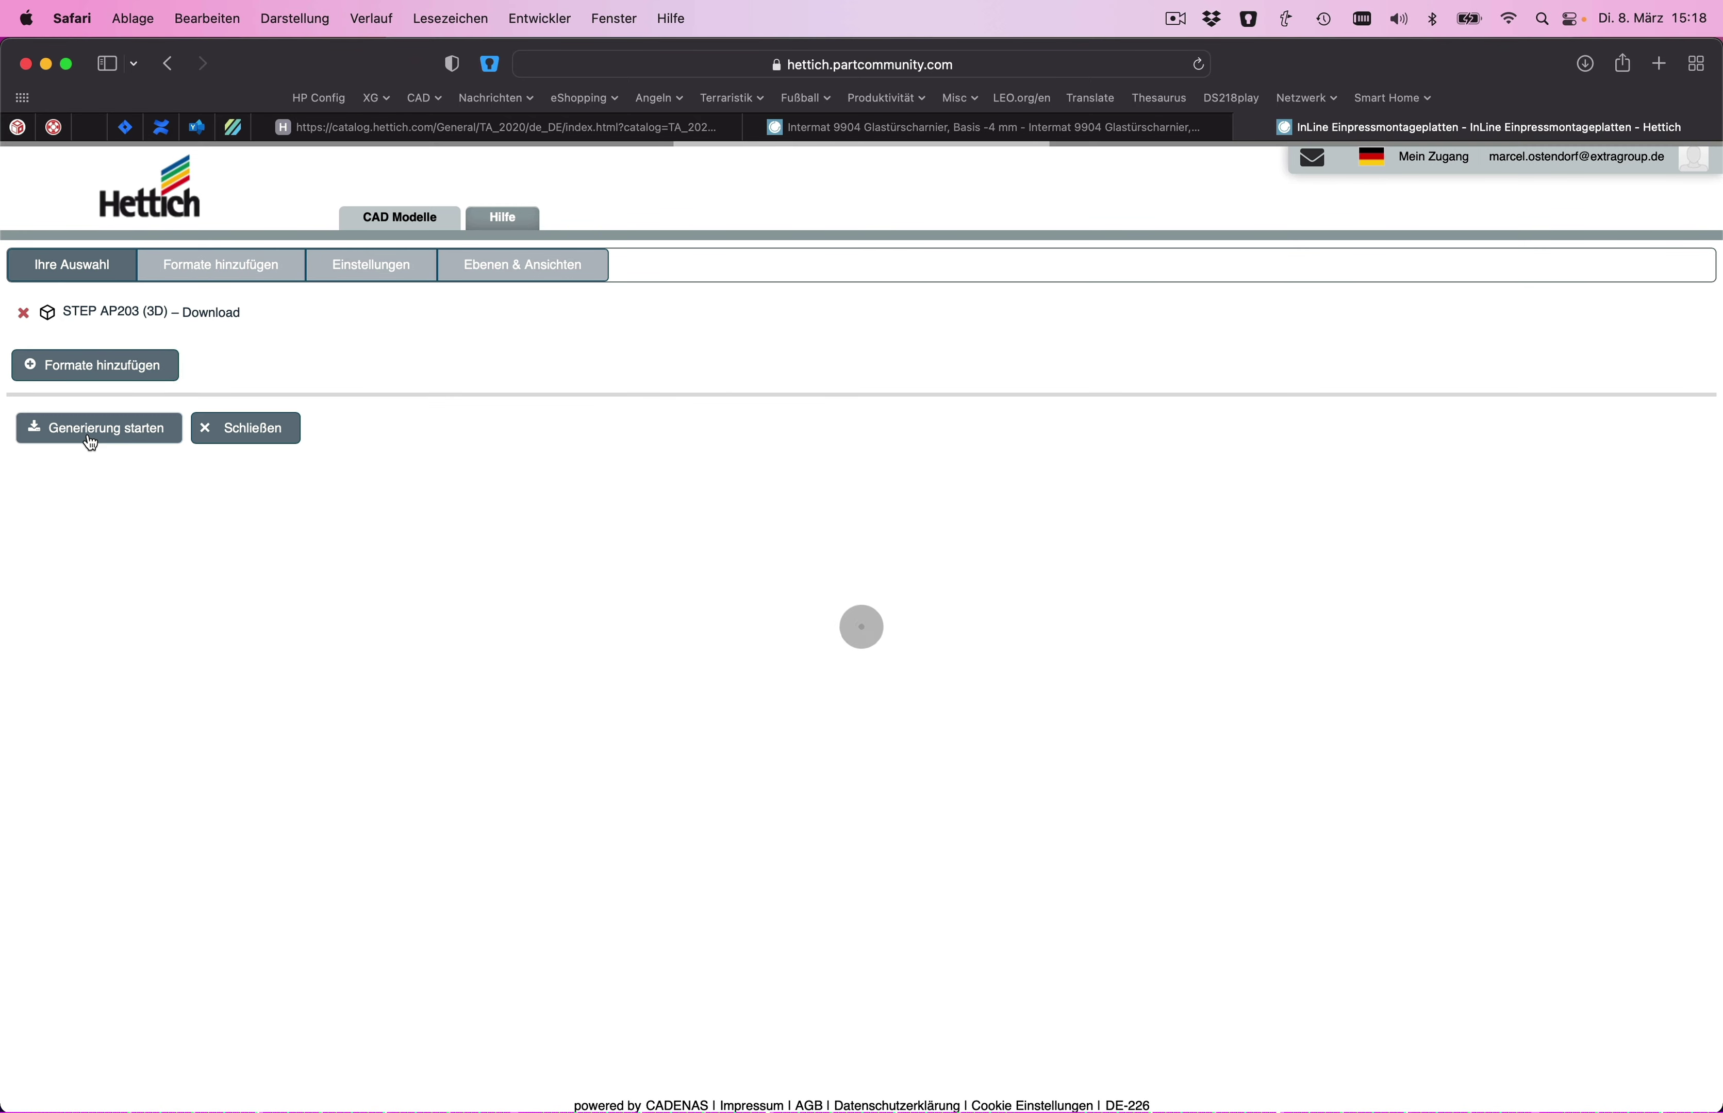
pyautogui.click(977, 128)
# - Download hinge 72968's CAD file, bring up plate 42813's download, and switch to Vectorworks
pyautogui.click(1203, 796)
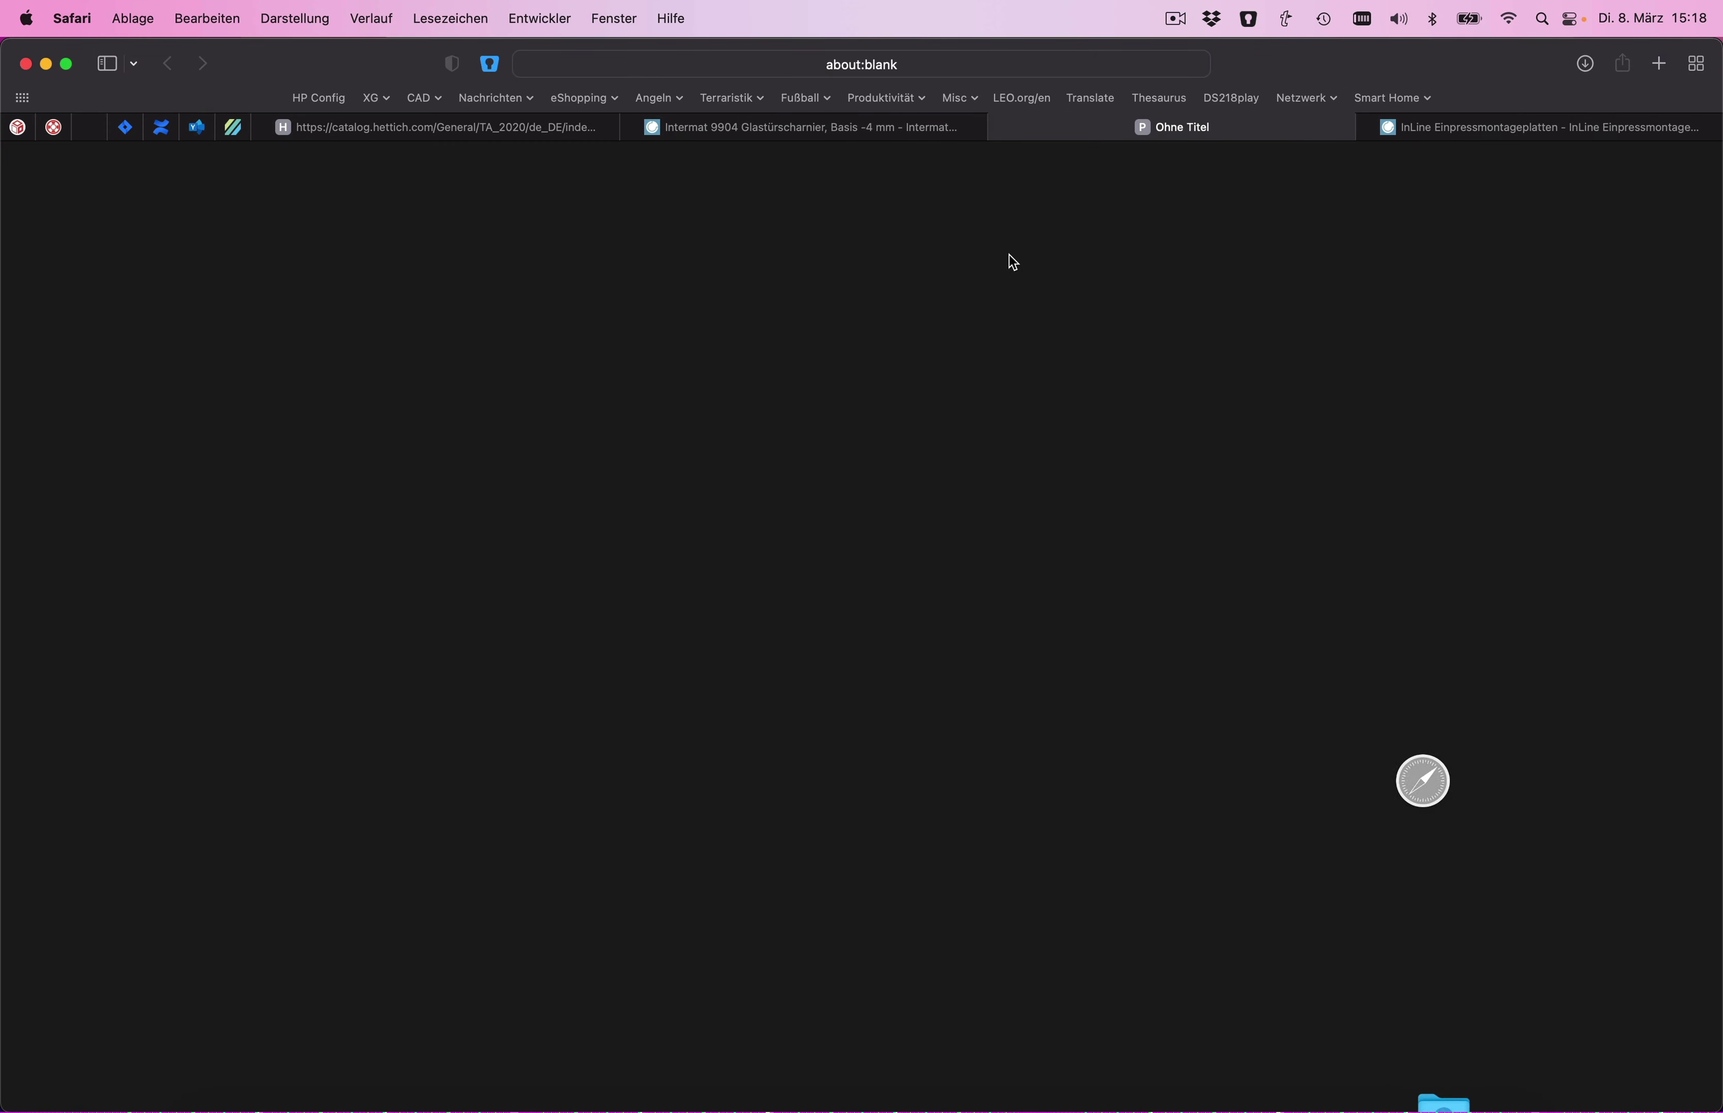
pyautogui.click(1002, 129)
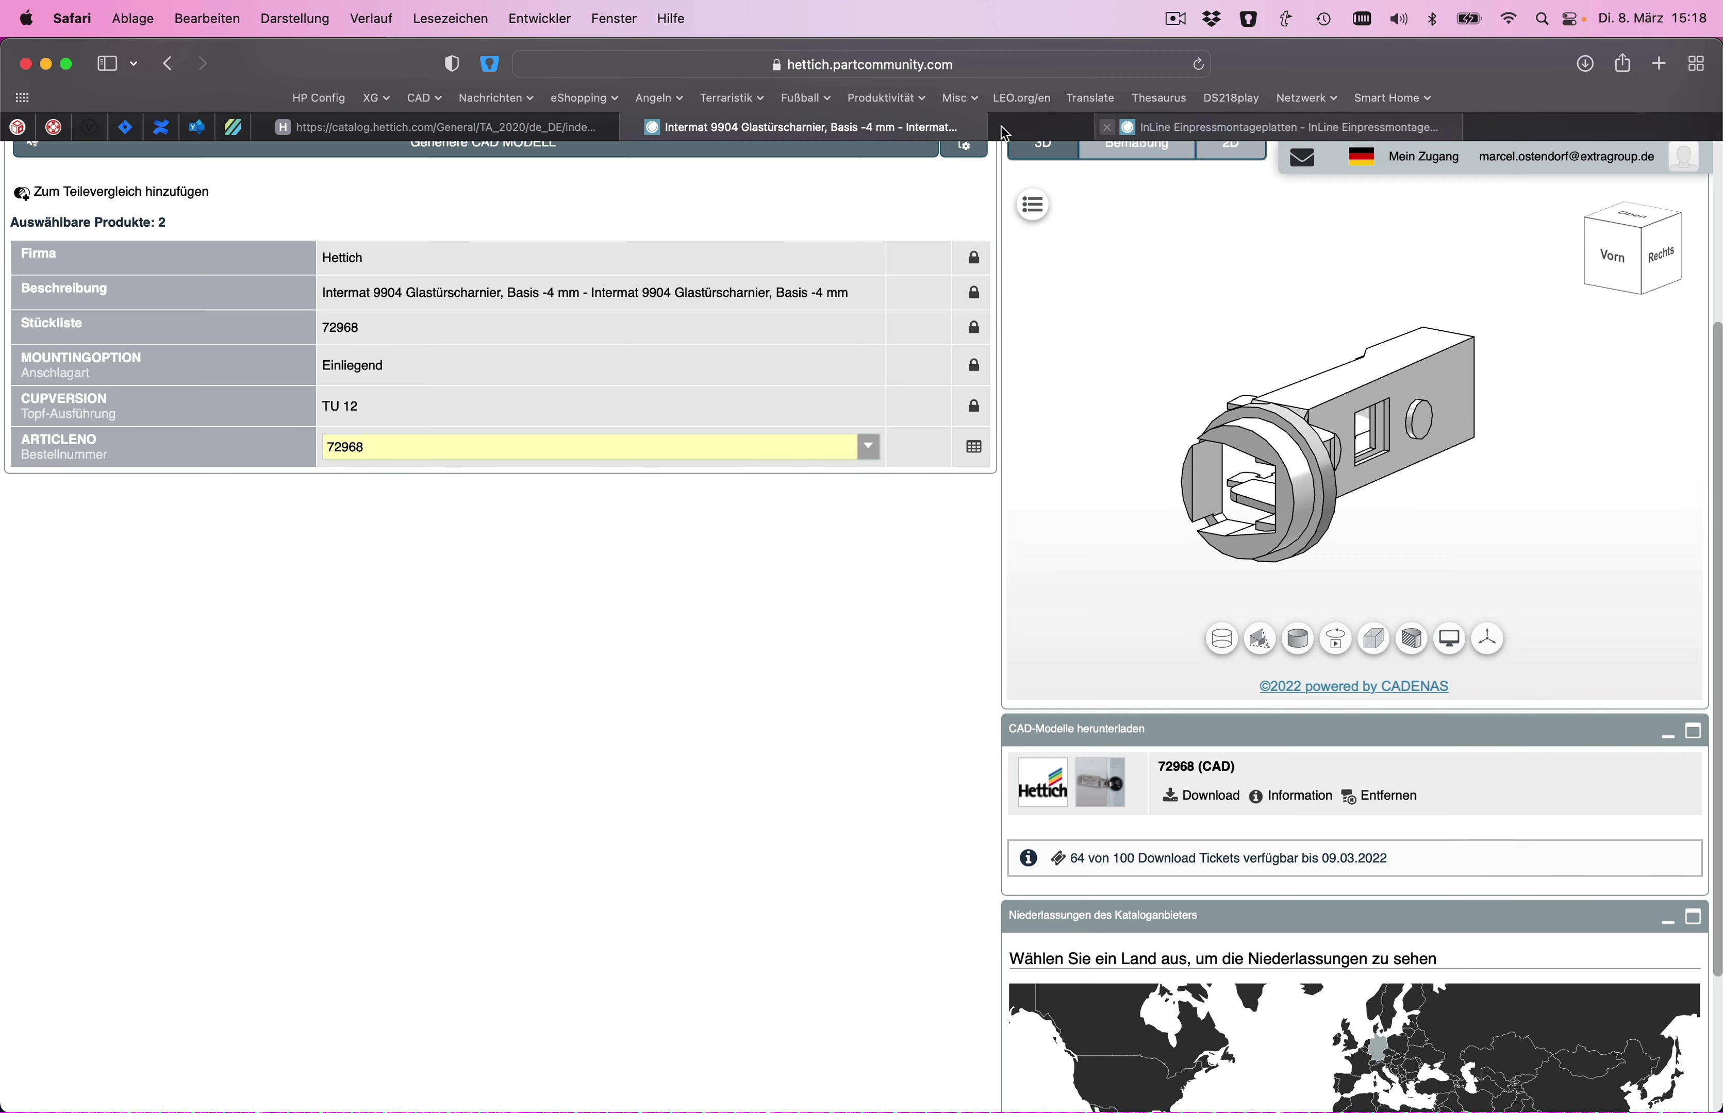
pyautogui.click(1368, 129)
pyautogui.scroll(-2, 876, 644)
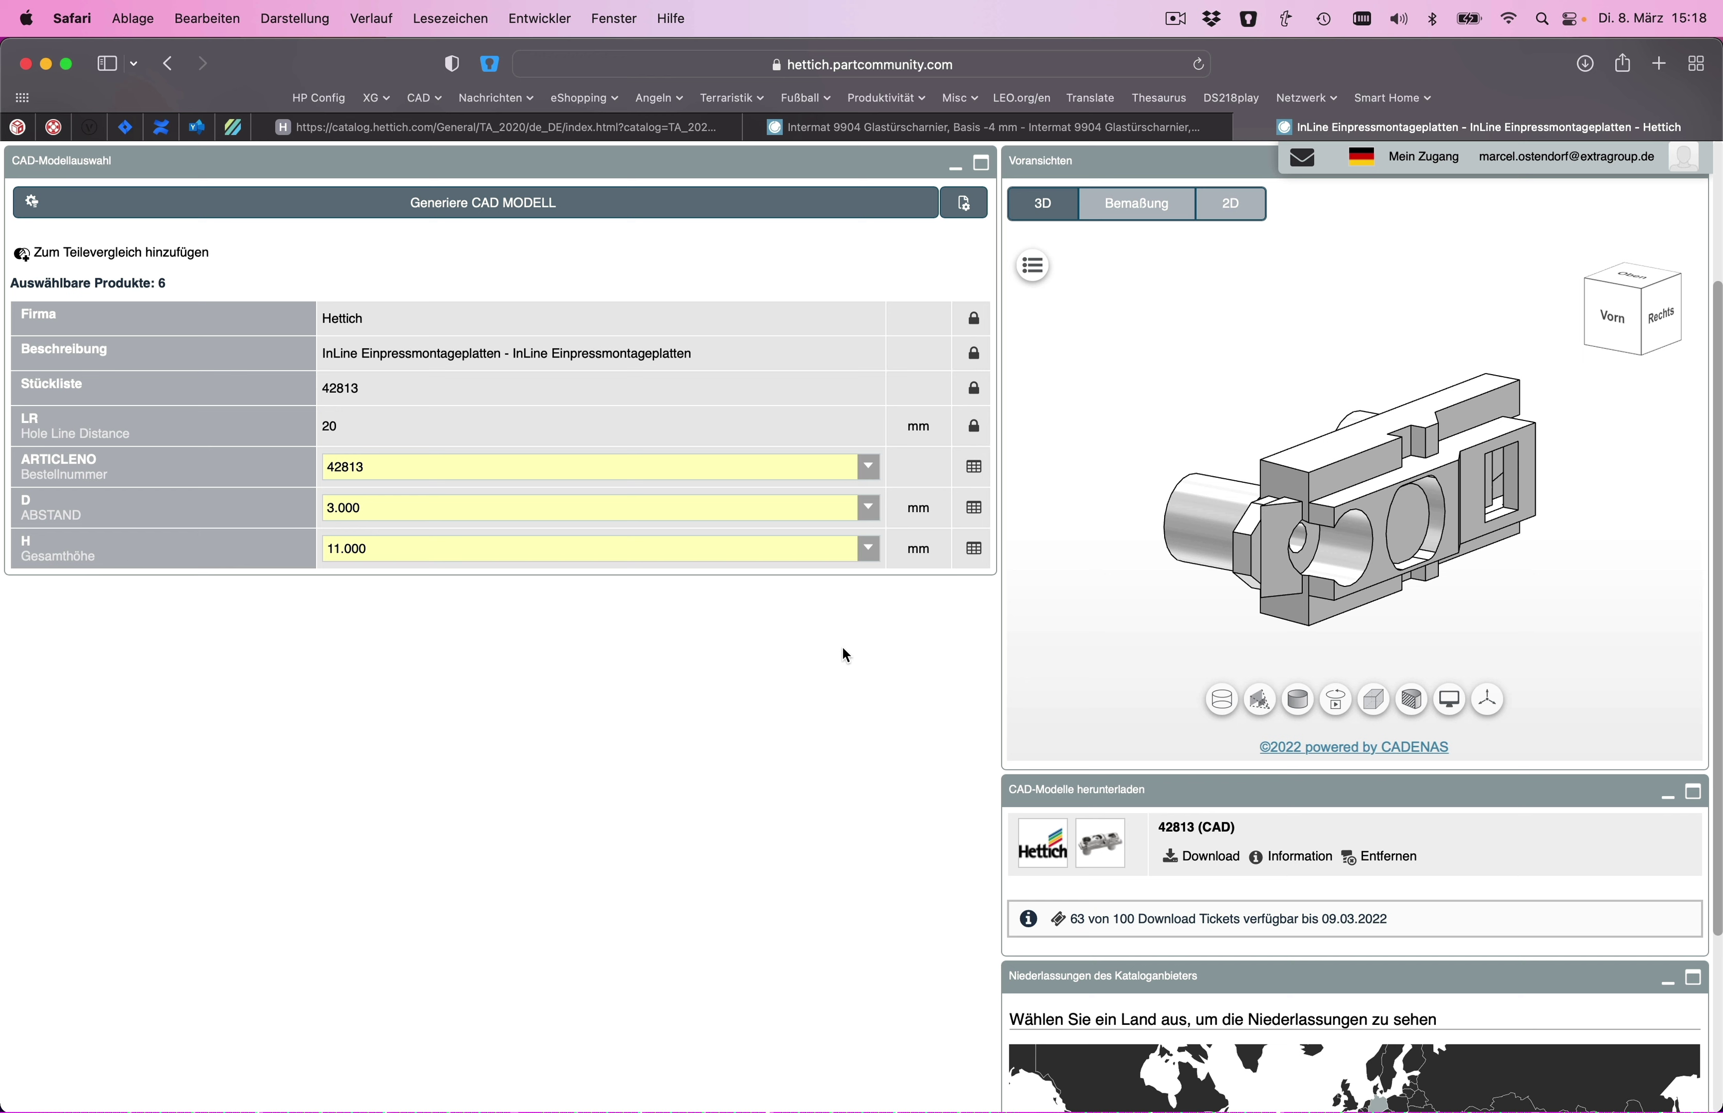
pyautogui.press('super+Tab')
pyautogui.press('super+Tab')
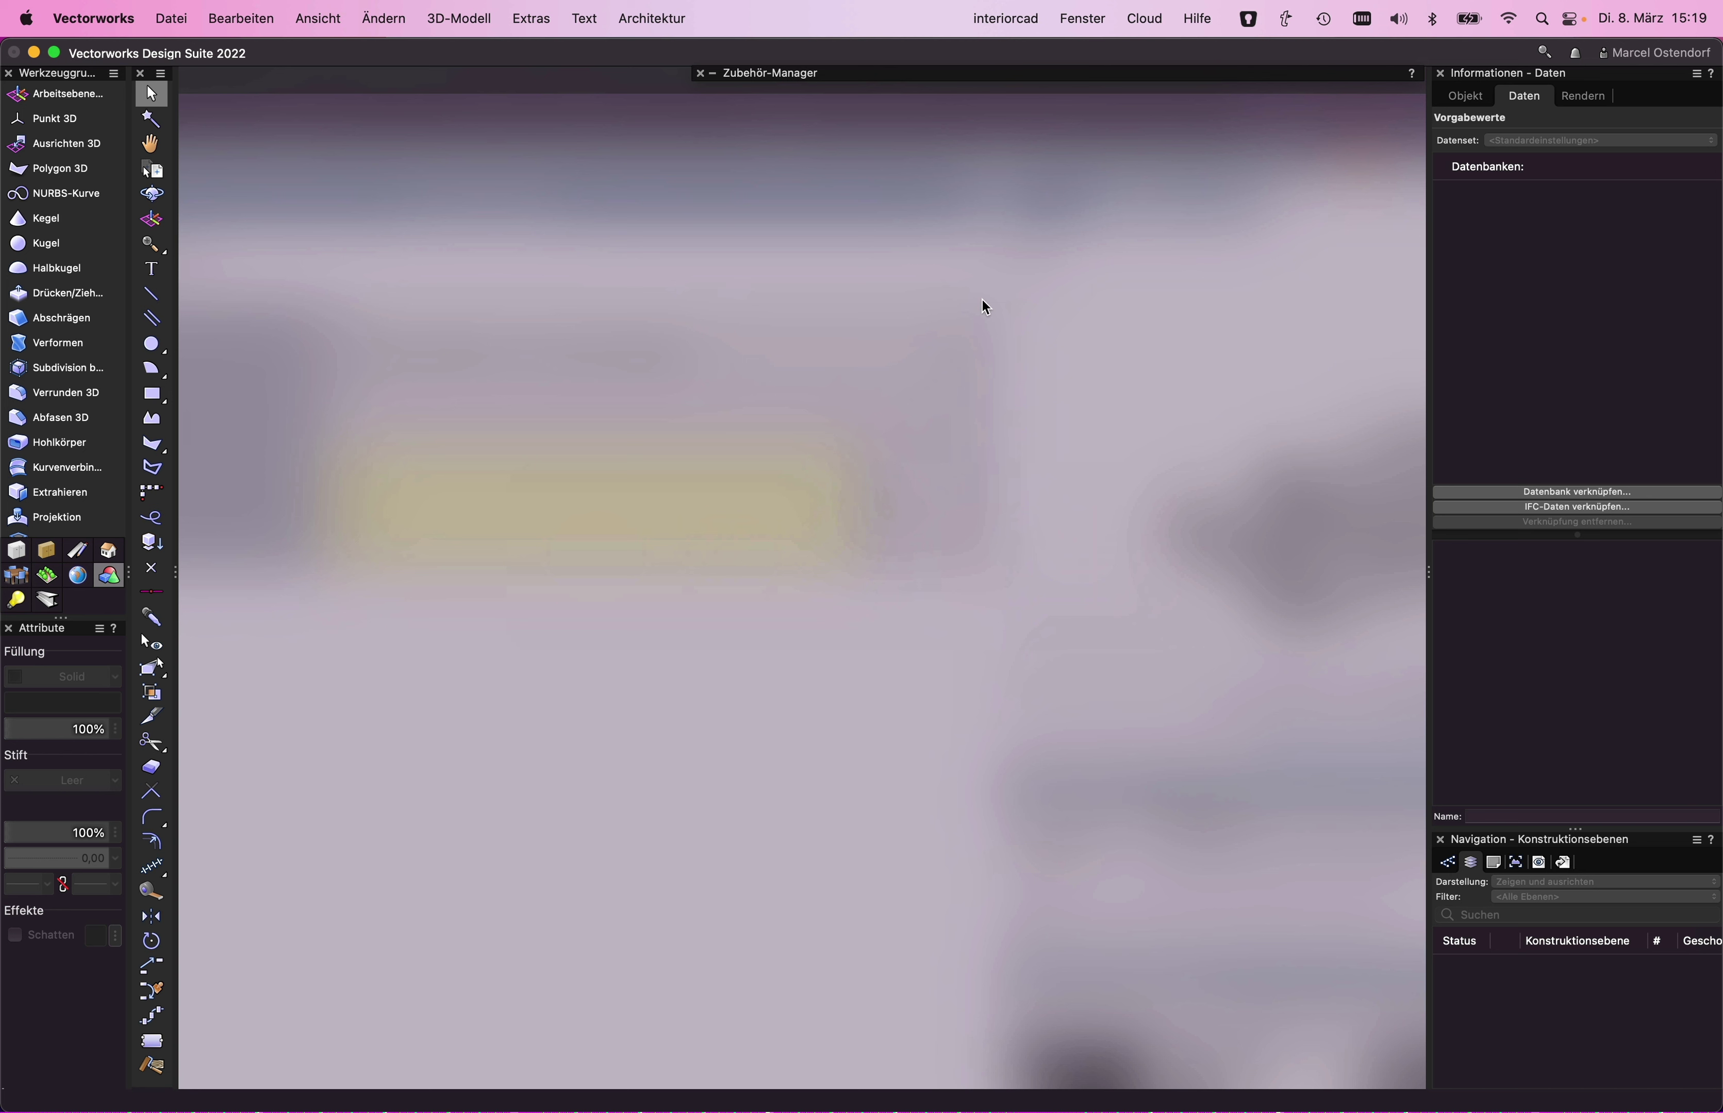
# - Open the Bänder - Innenanschlag hardware library for editing via Beschlagsbibliothek erweitern / anpassen
pyautogui.click(997, 27)
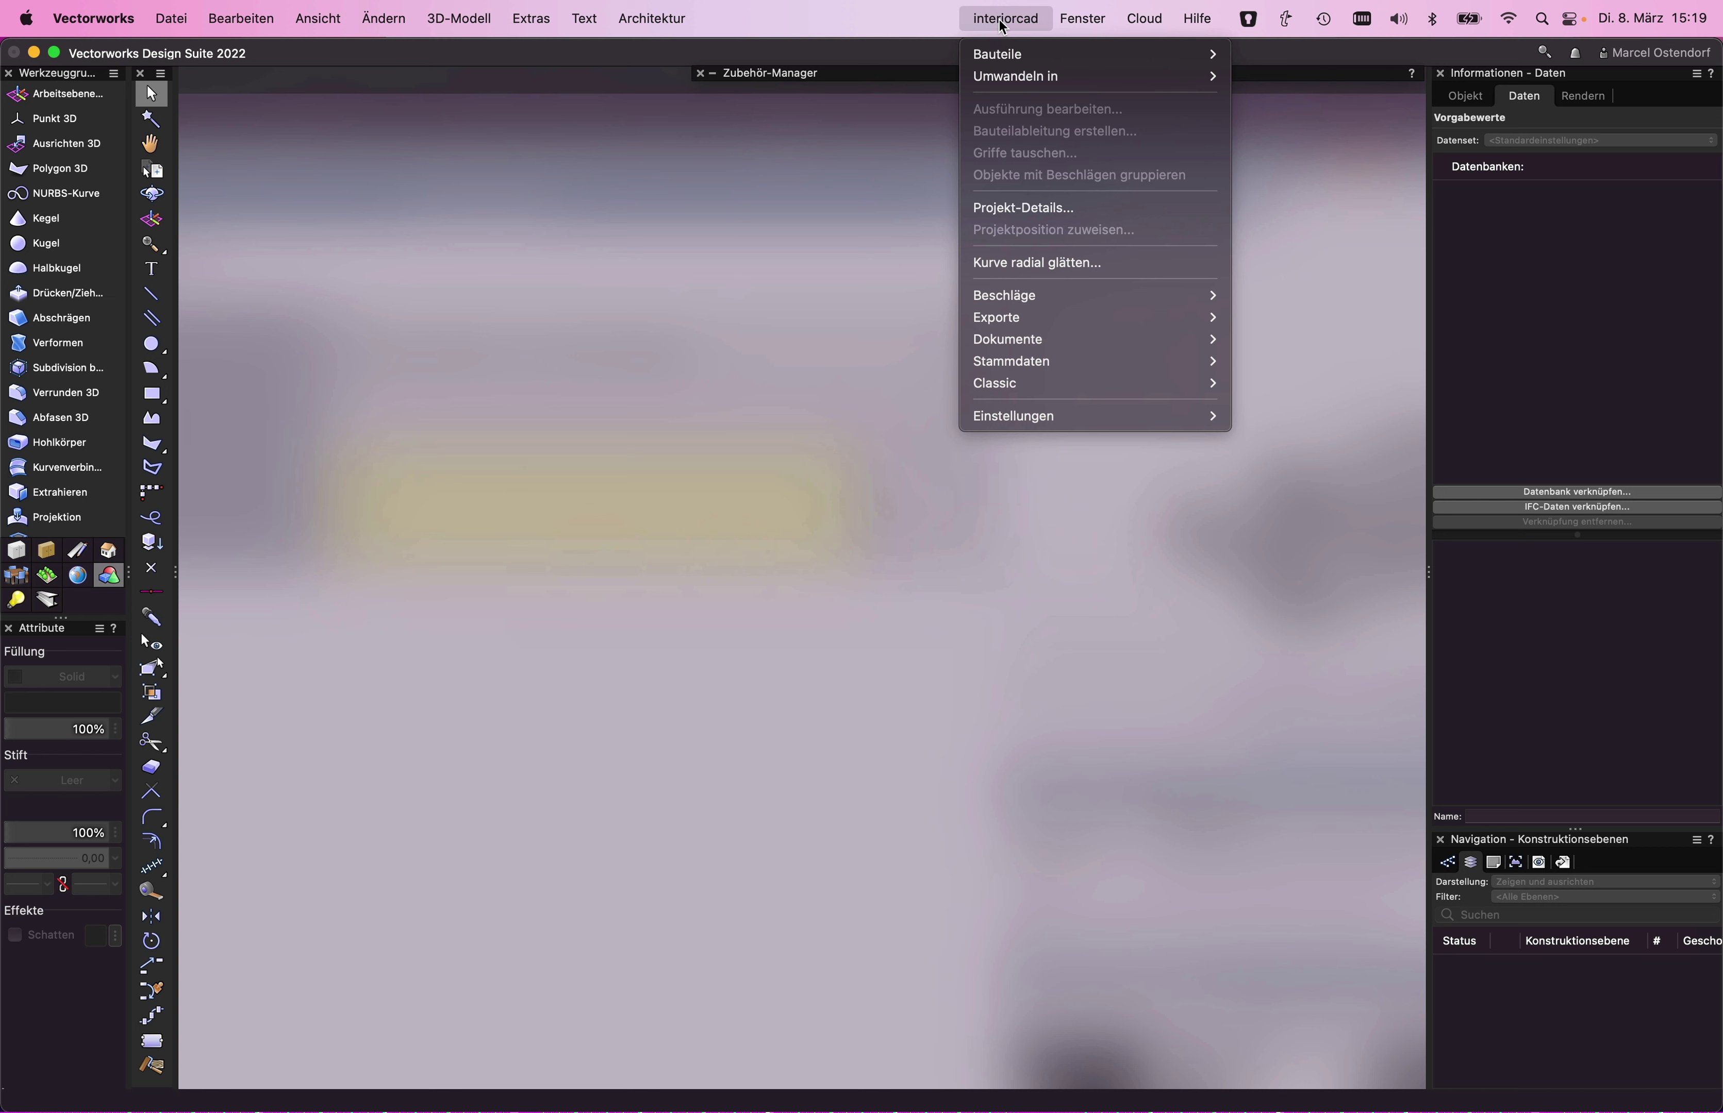
pyautogui.moveTo(1023, 295)
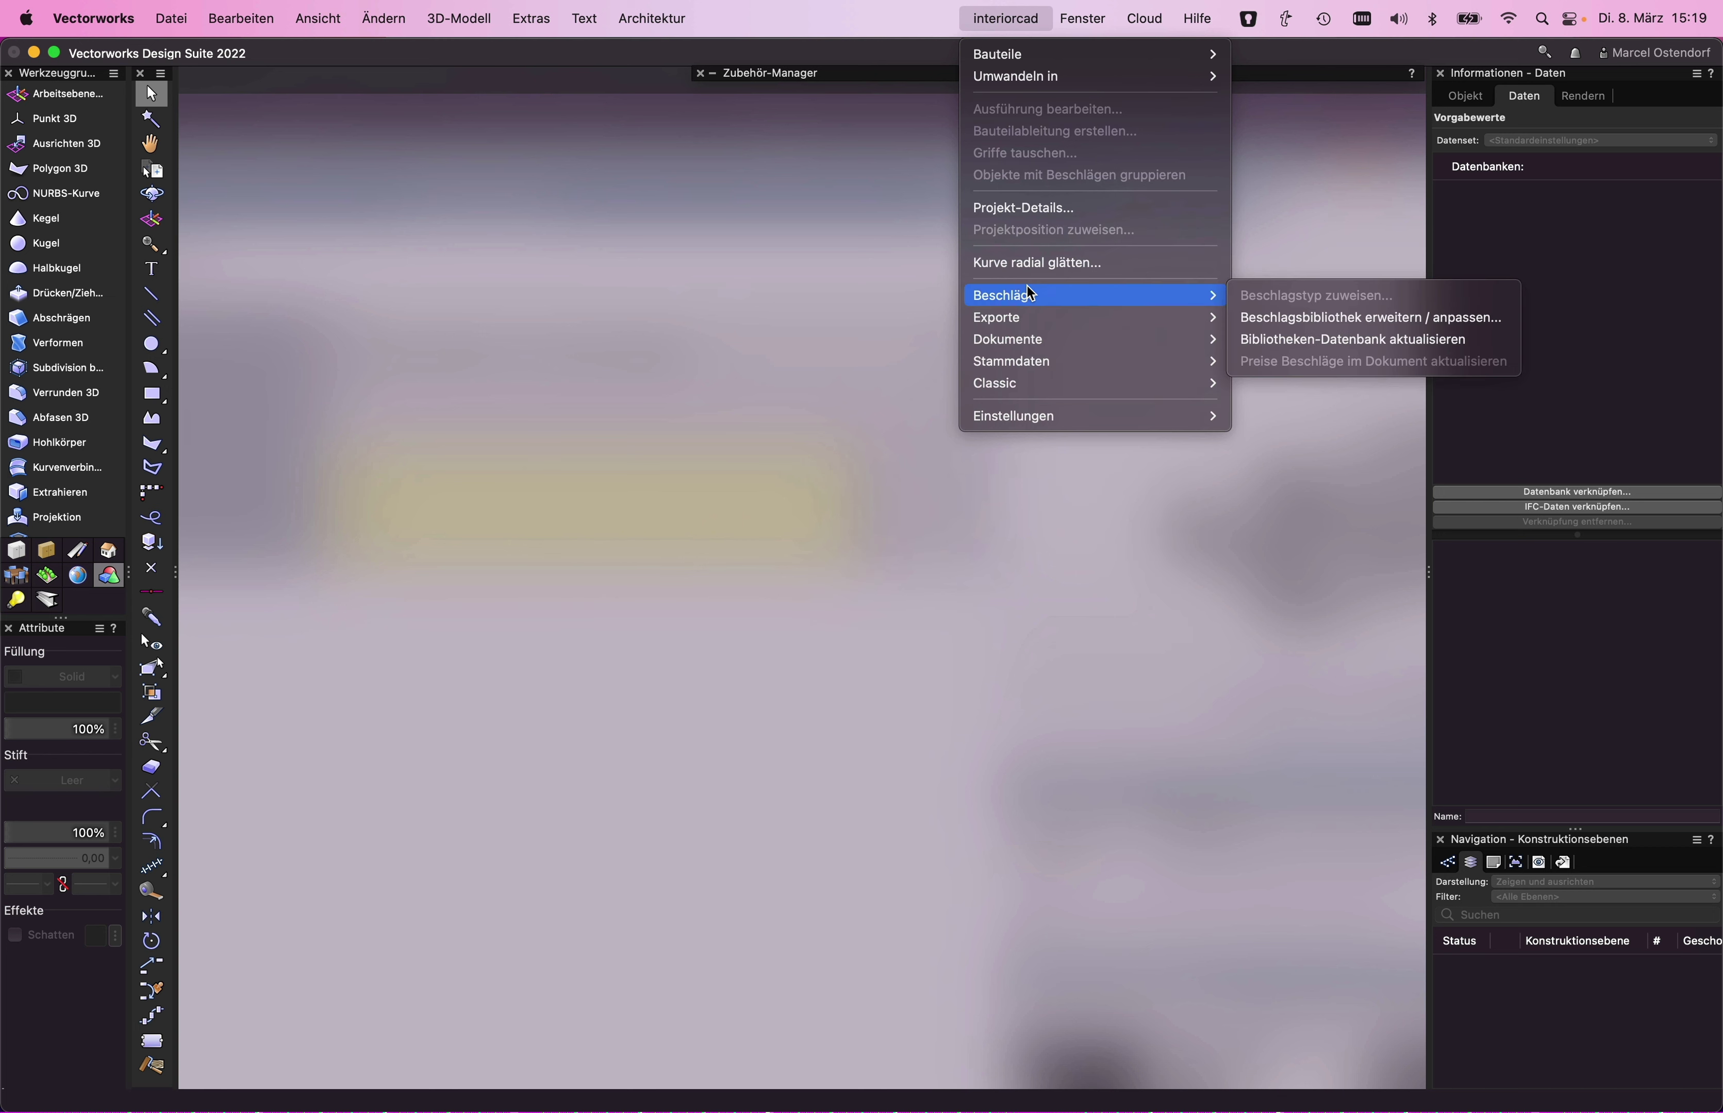
pyautogui.click(1321, 319)
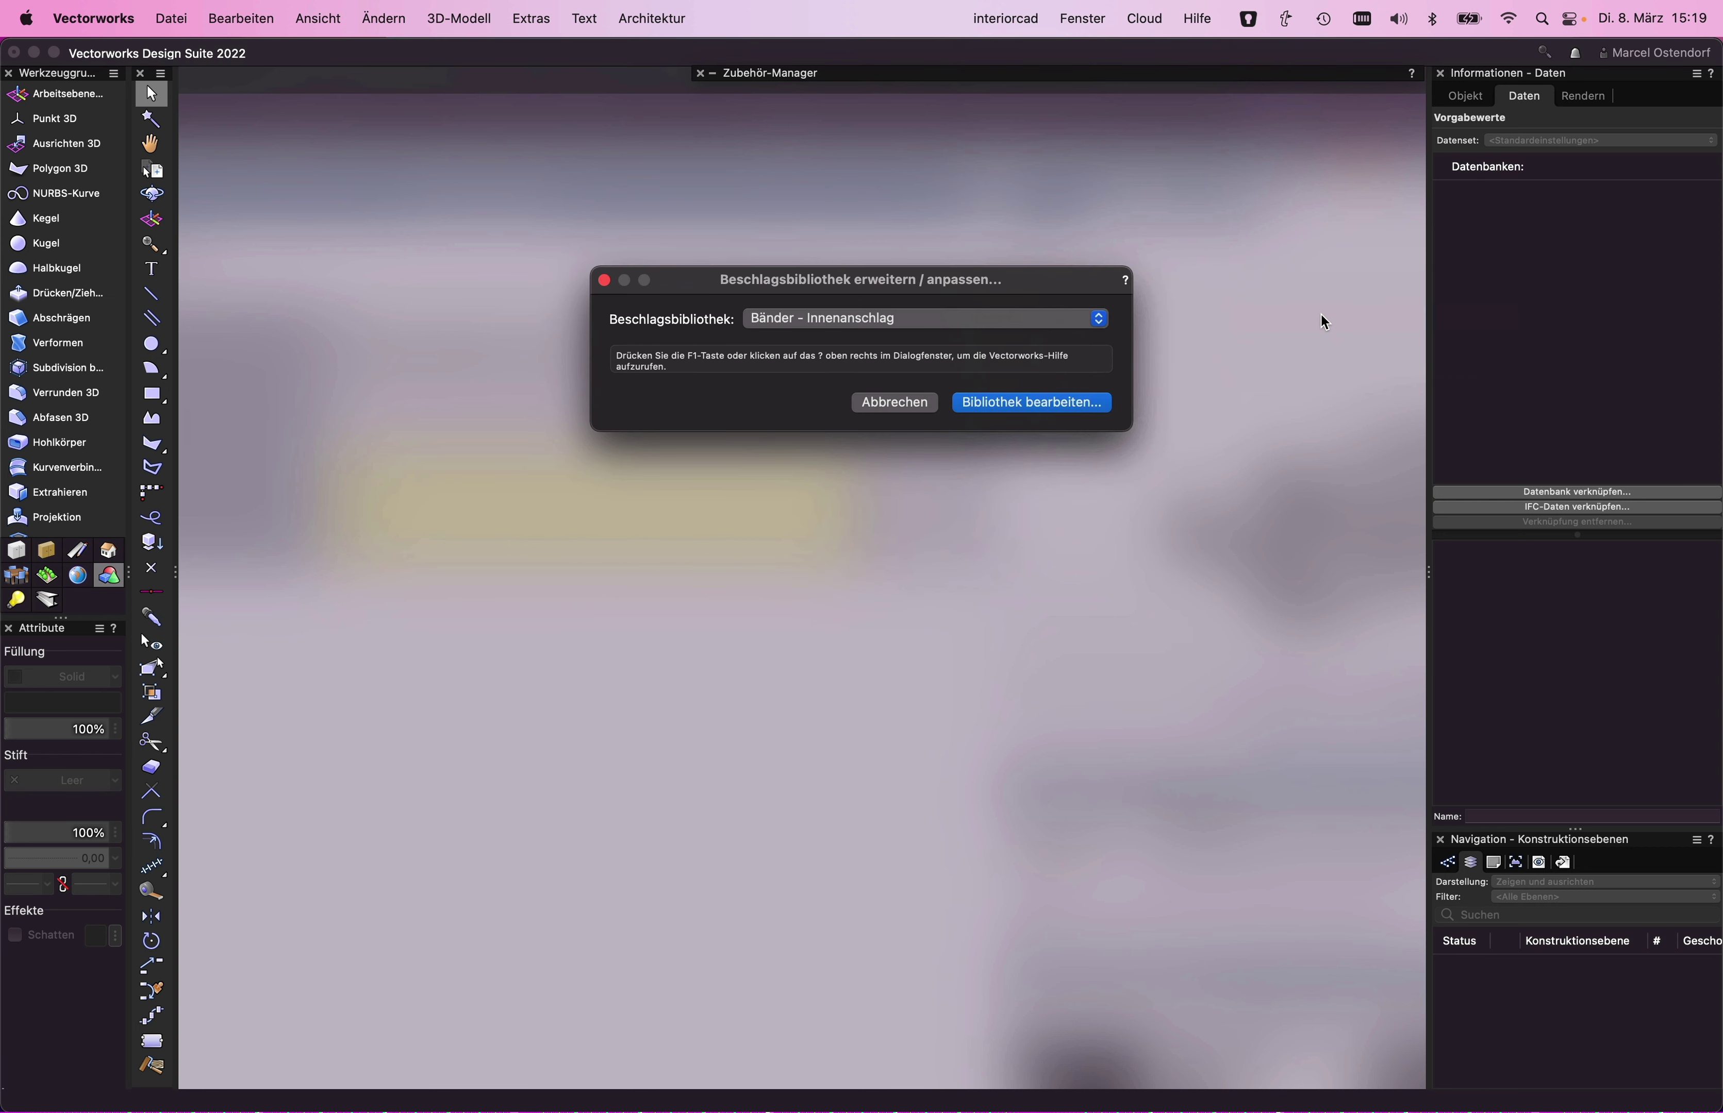
pyautogui.click(897, 322)
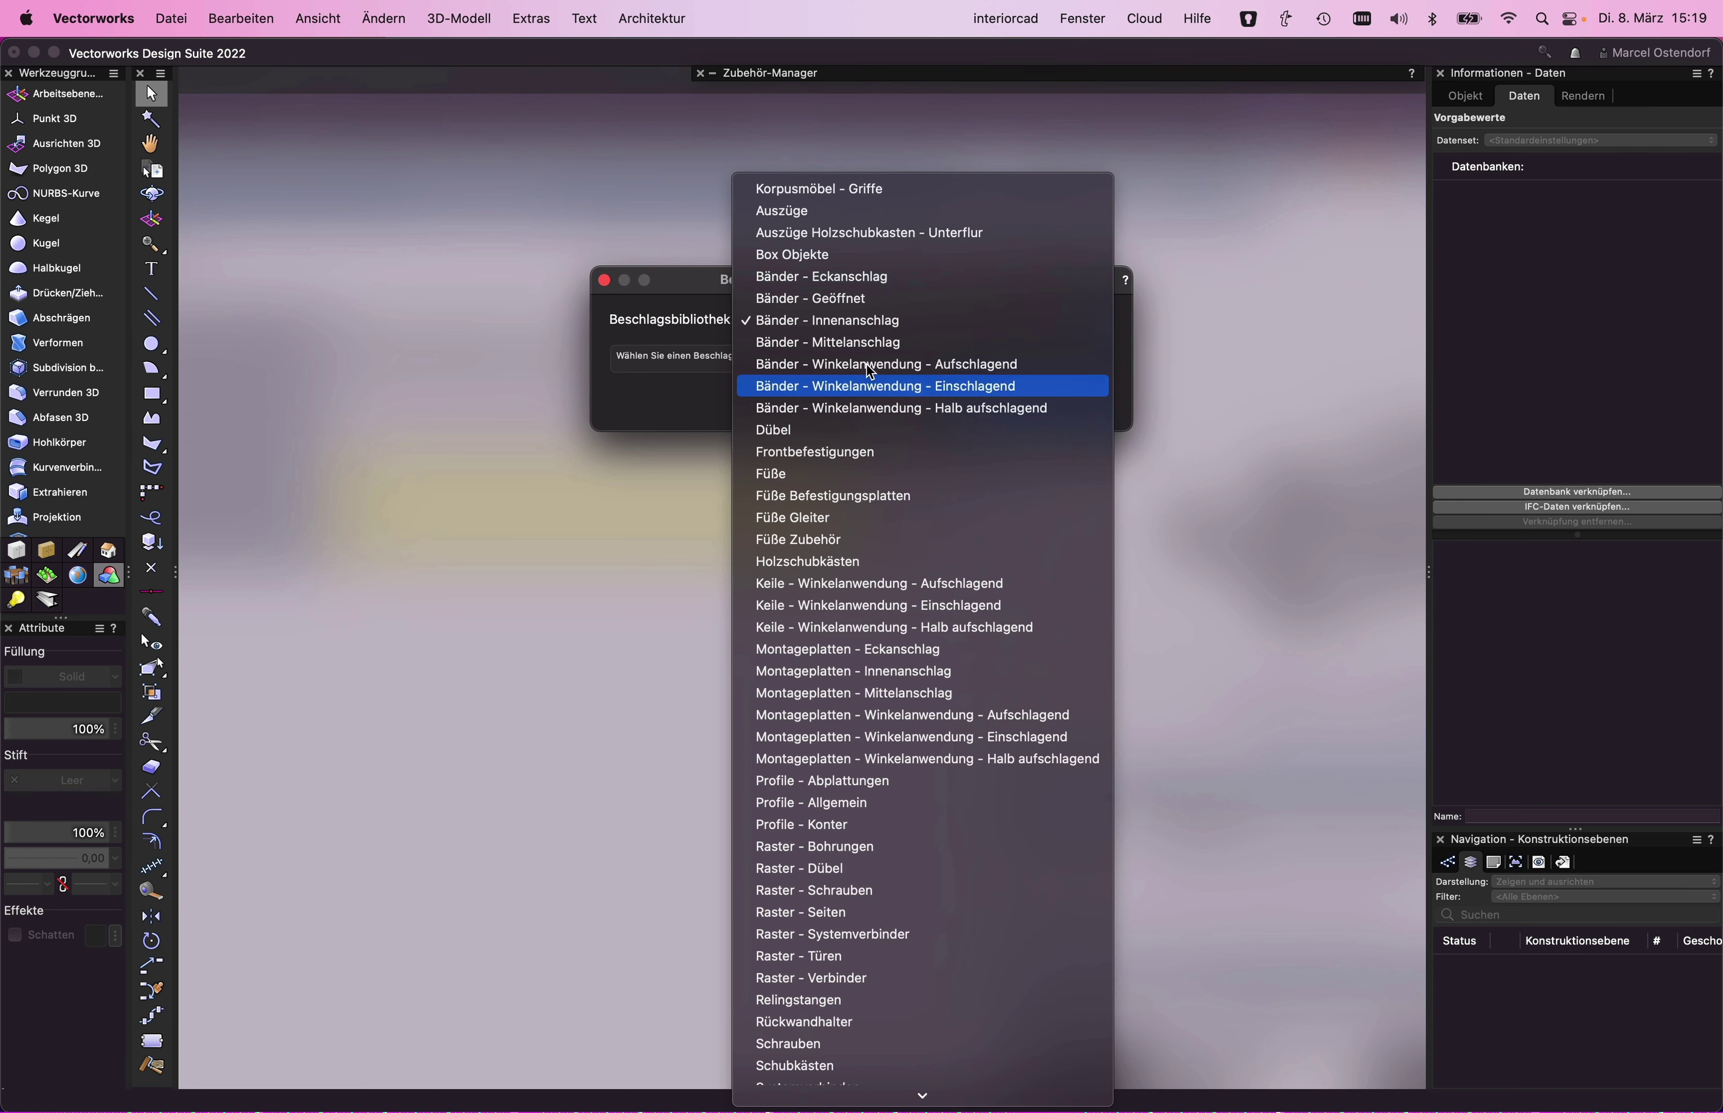
pyautogui.click(856, 326)
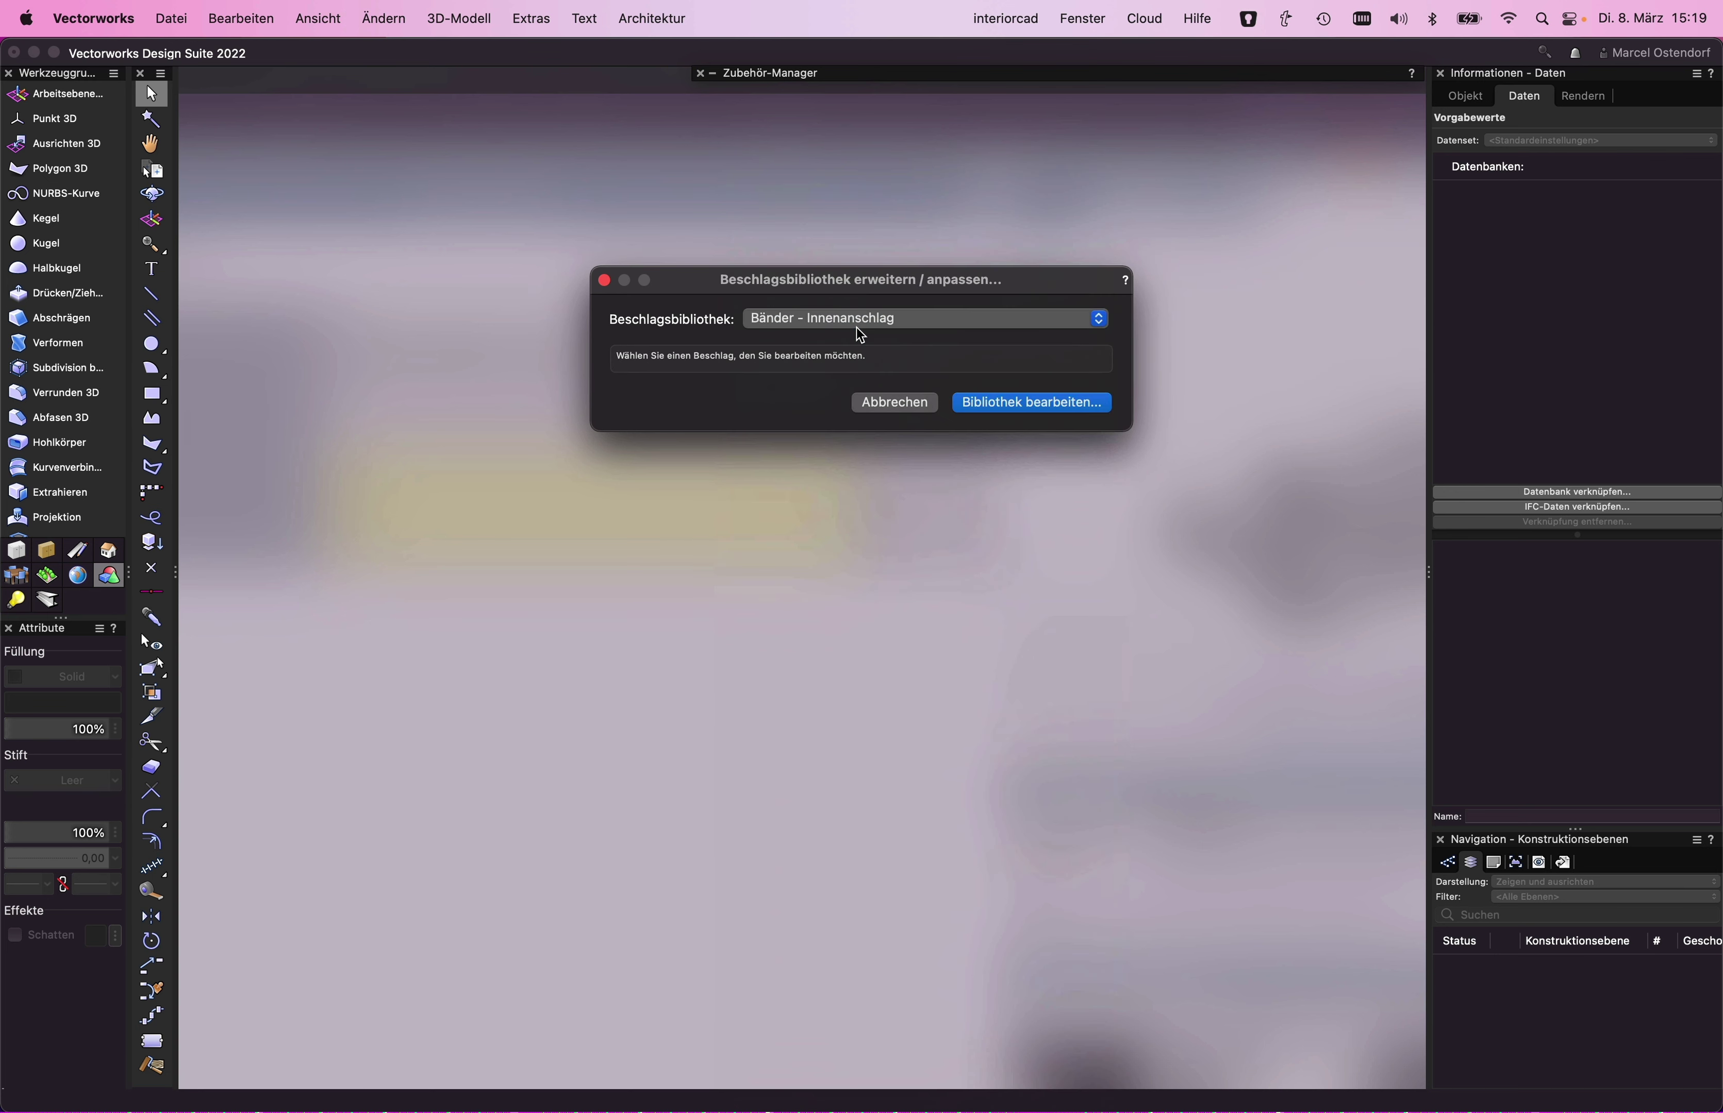
pyautogui.click(1021, 403)
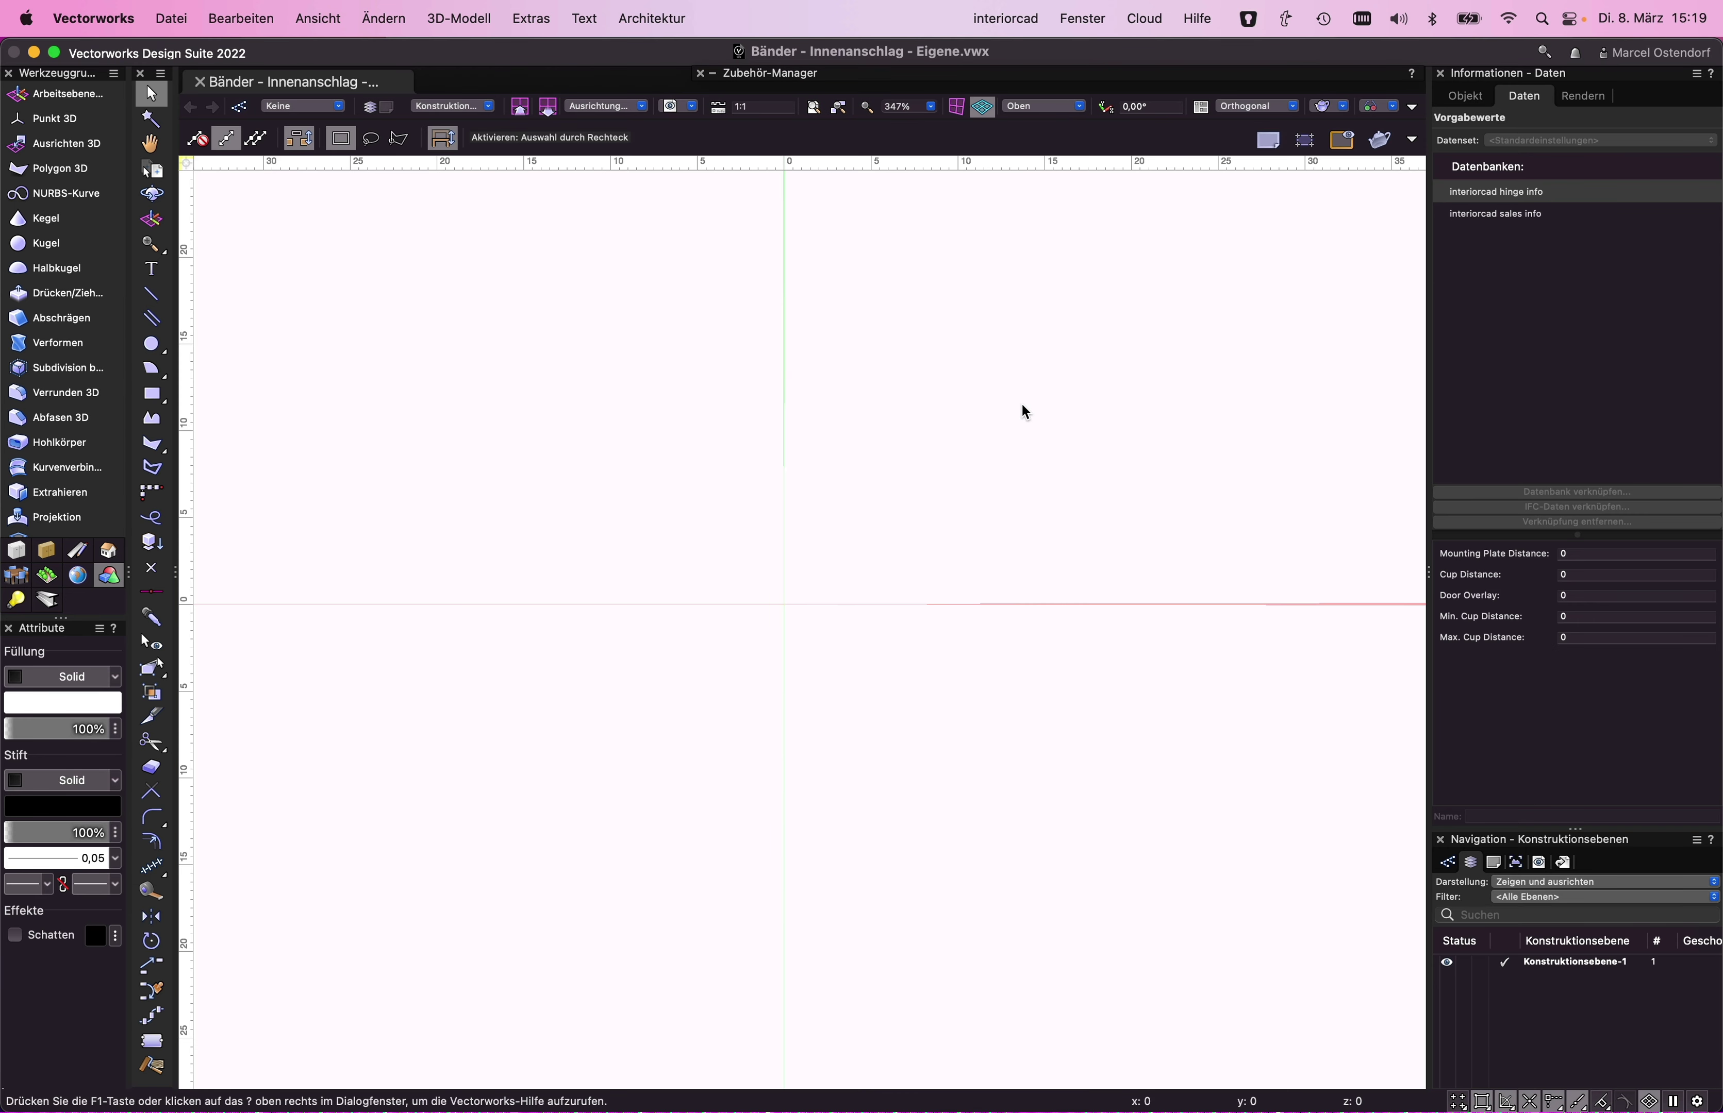
# - Duplicate the example inset hinge symbol as 'Intermat 9904 Glastürscharnier'
pyautogui.click(964, 74)
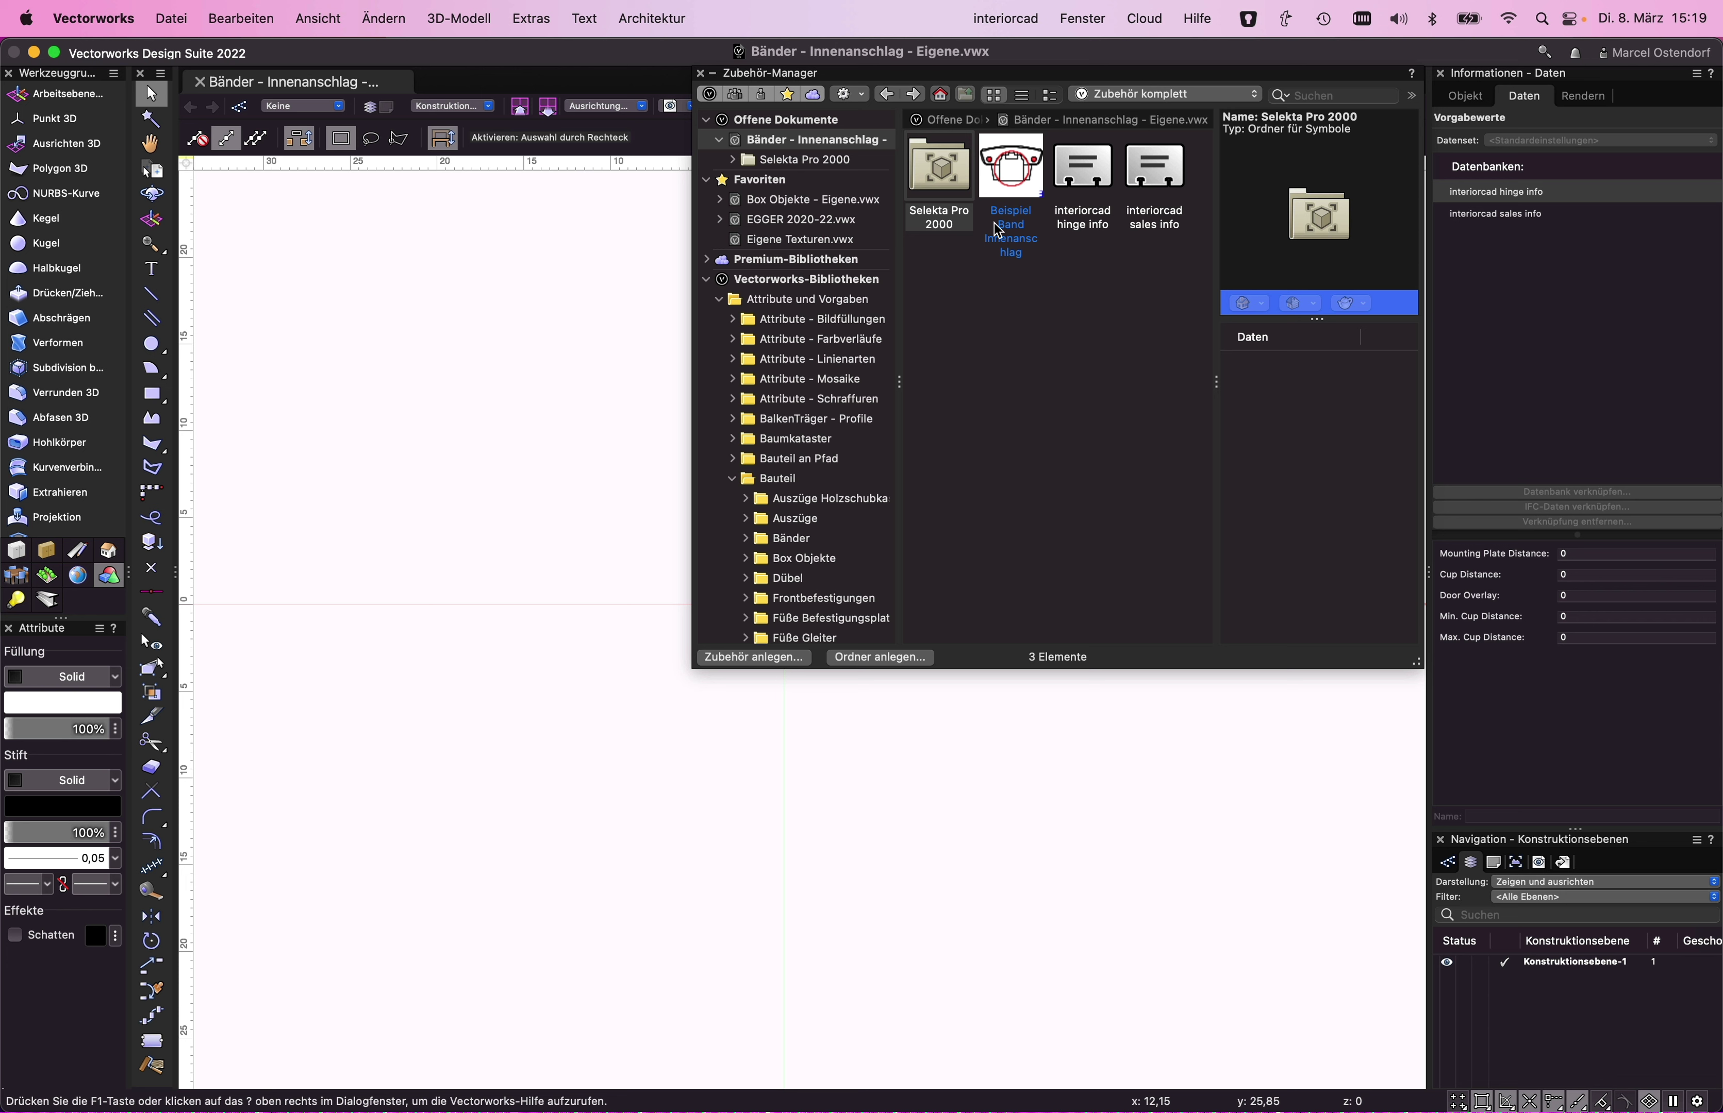
pyautogui.click(1020, 183)
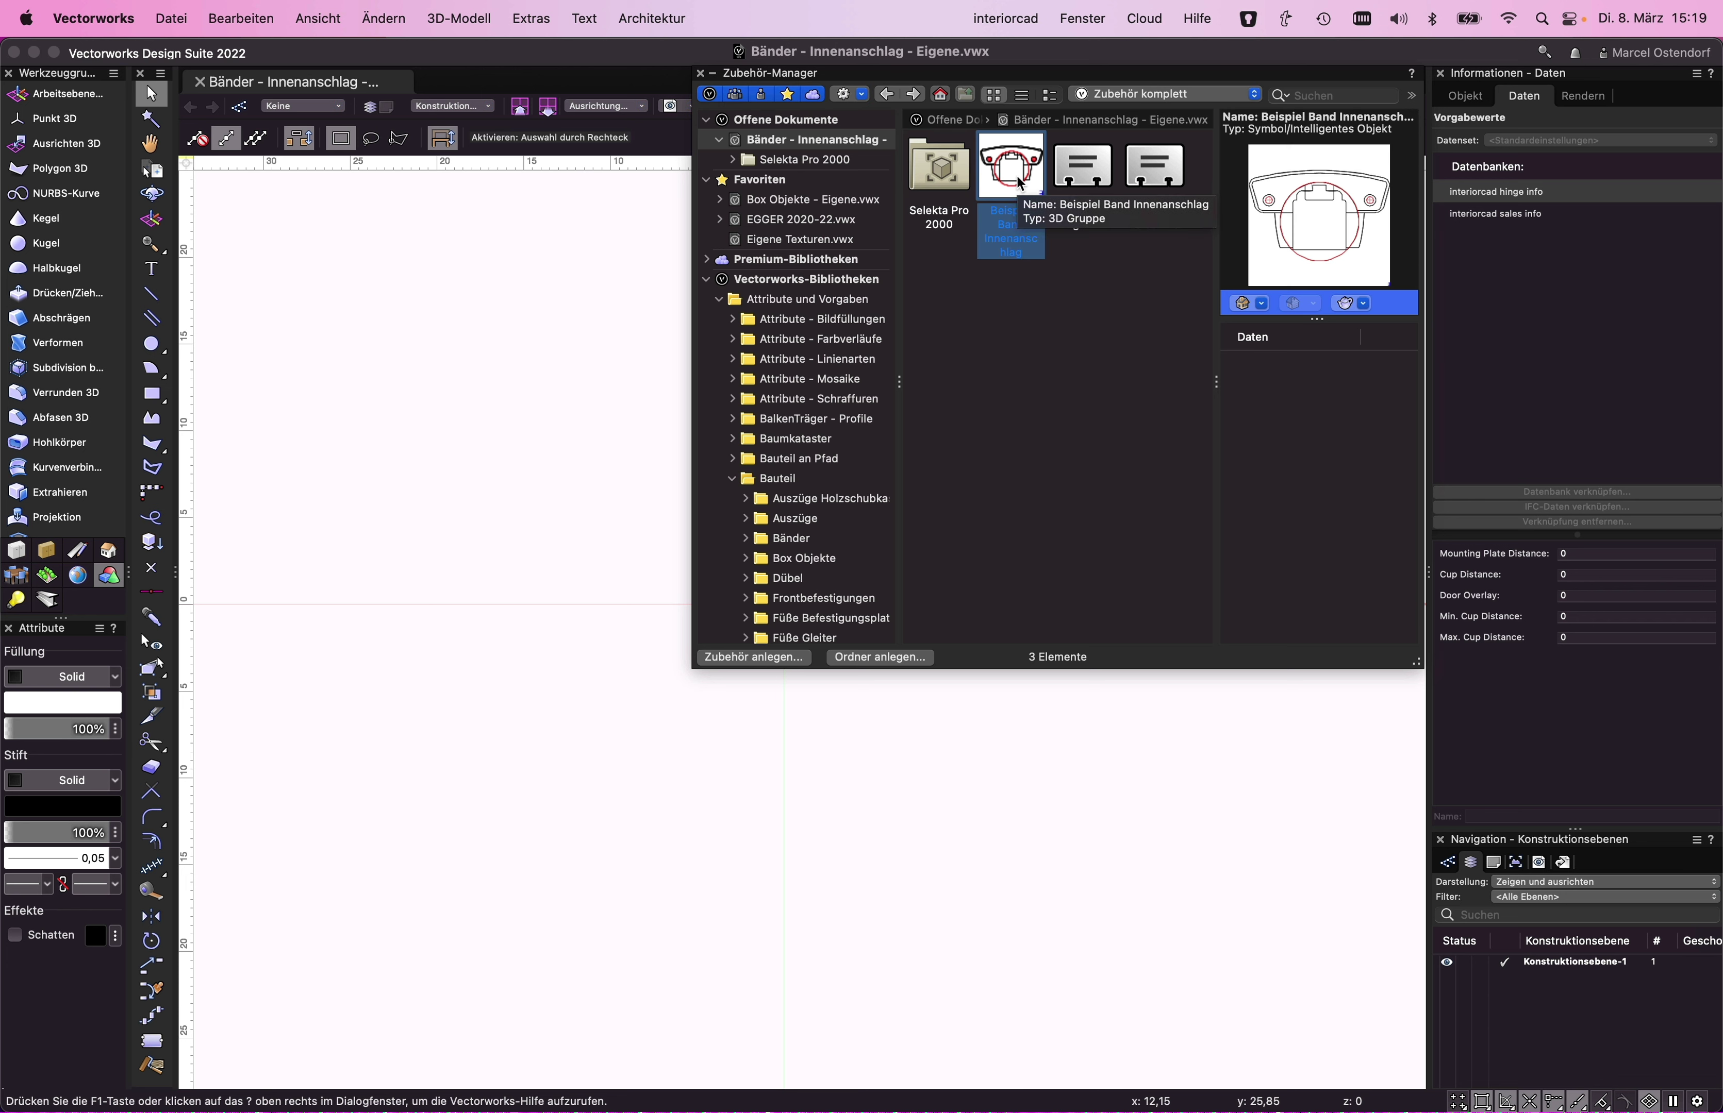
pyautogui.rightClick(1020, 183)
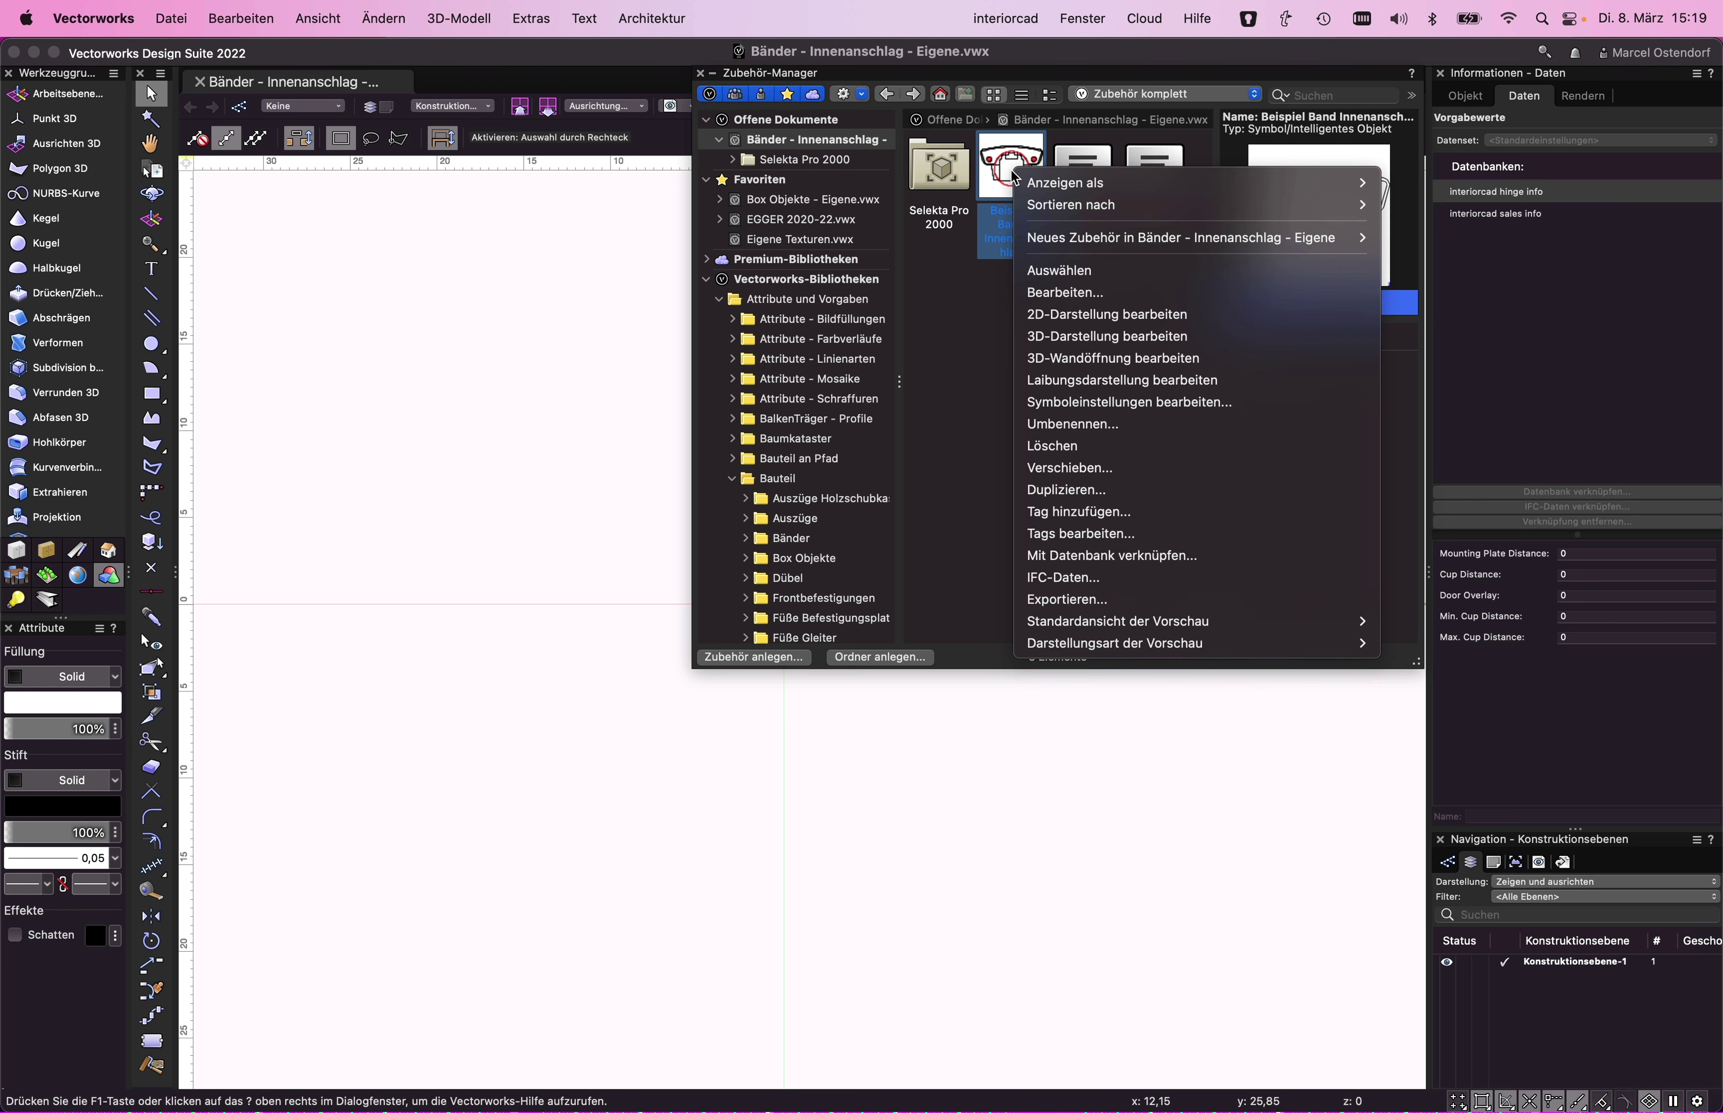
pyautogui.click(1130, 492)
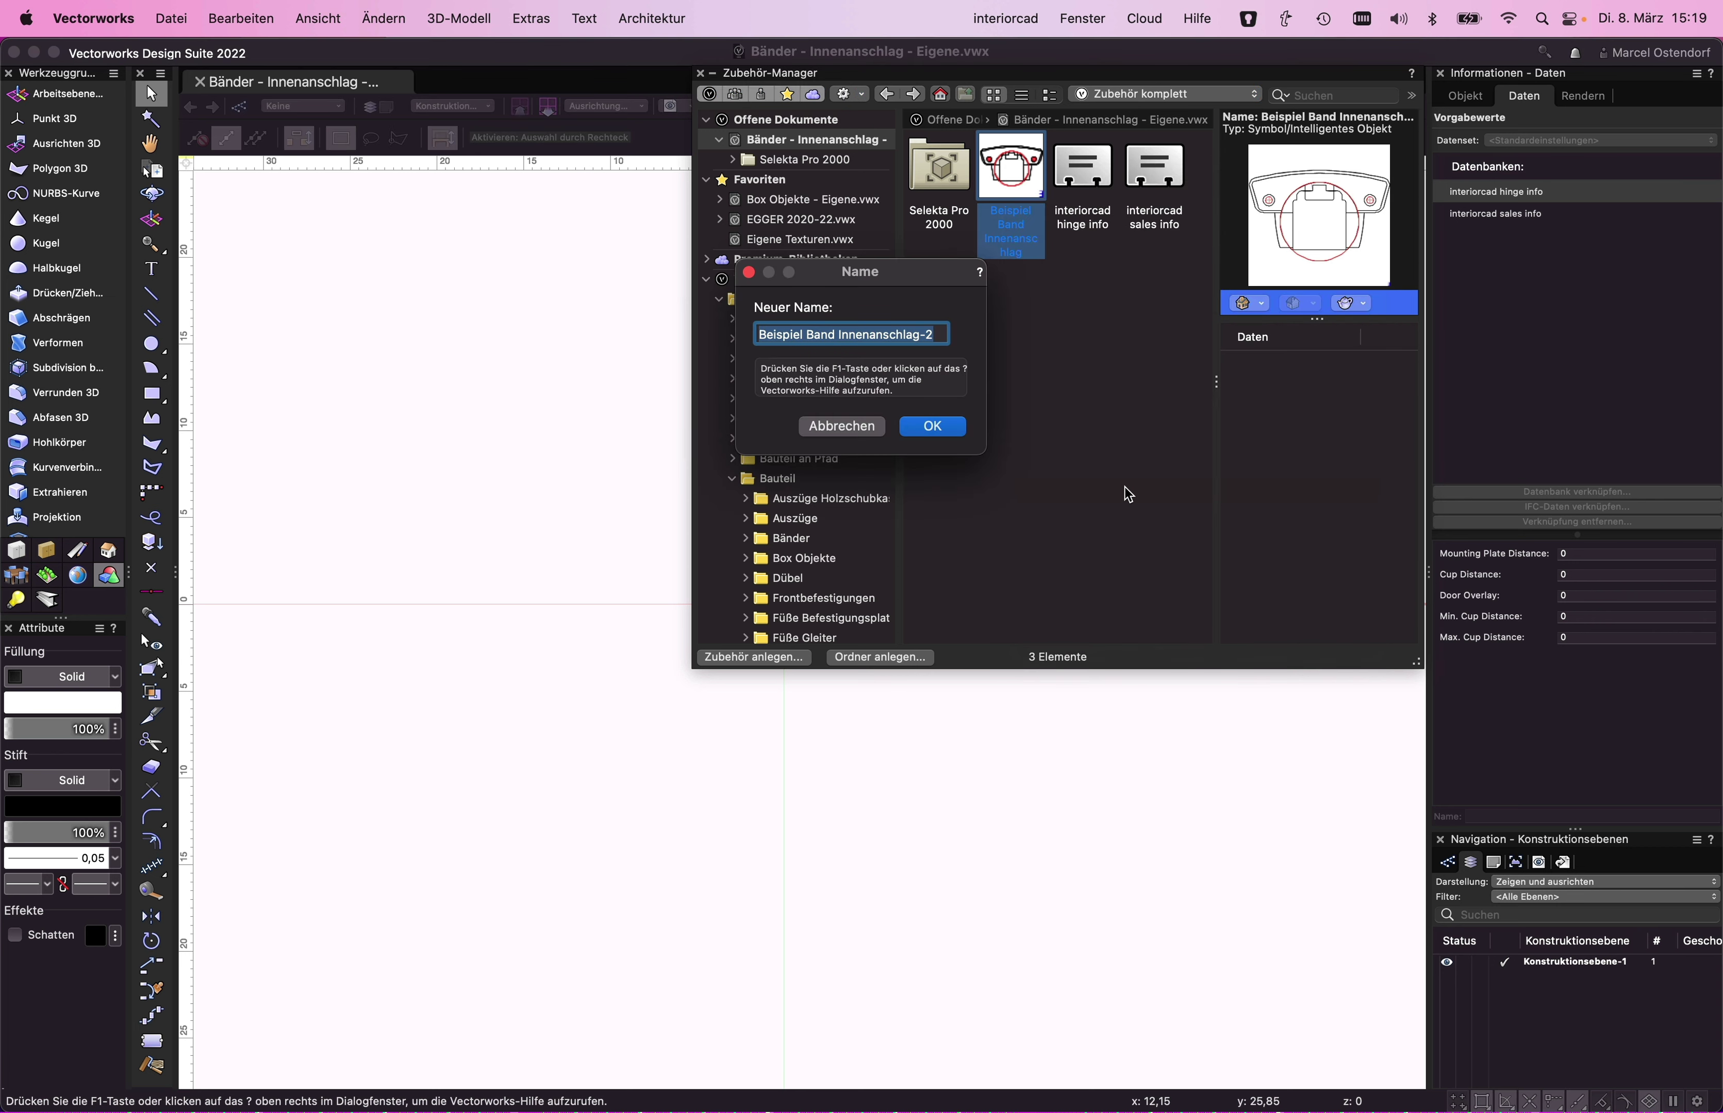
pyautogui.write('Intermat 99')
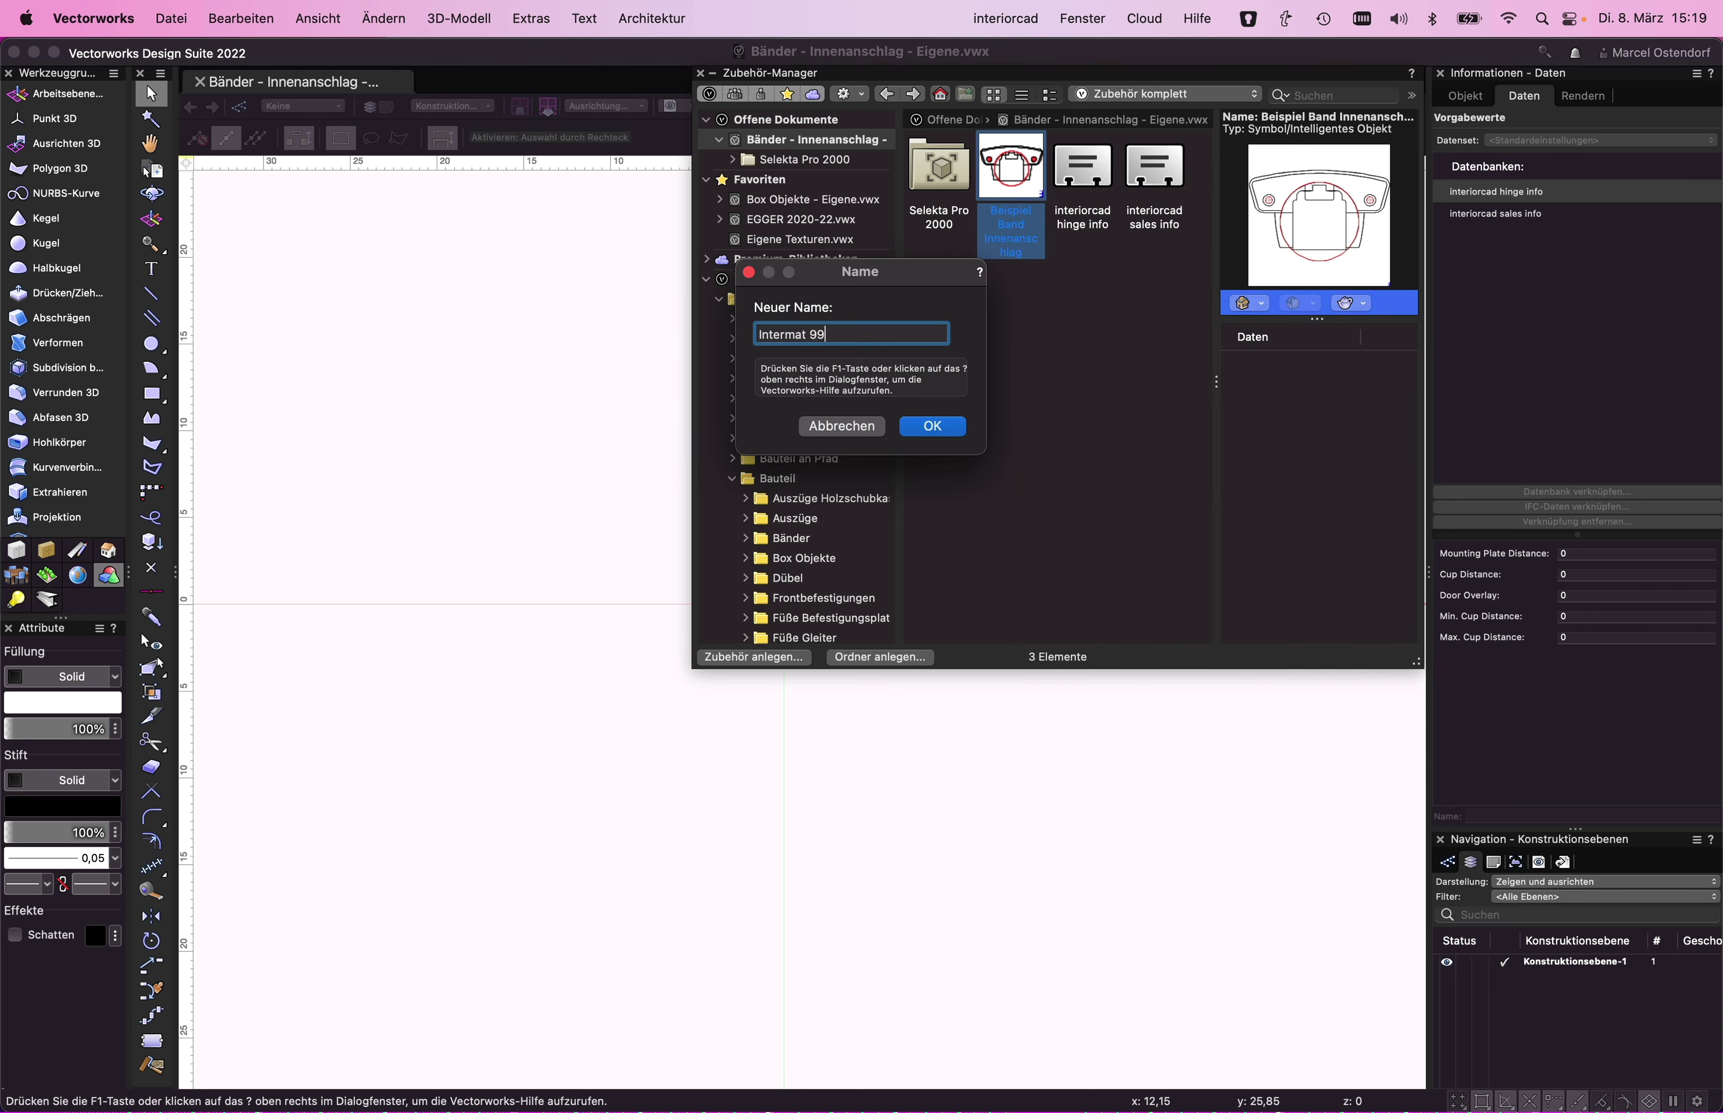
pyautogui.write('04 Glastü')
pyautogui.write('rscharnier')
pyautogui.click(930, 427)
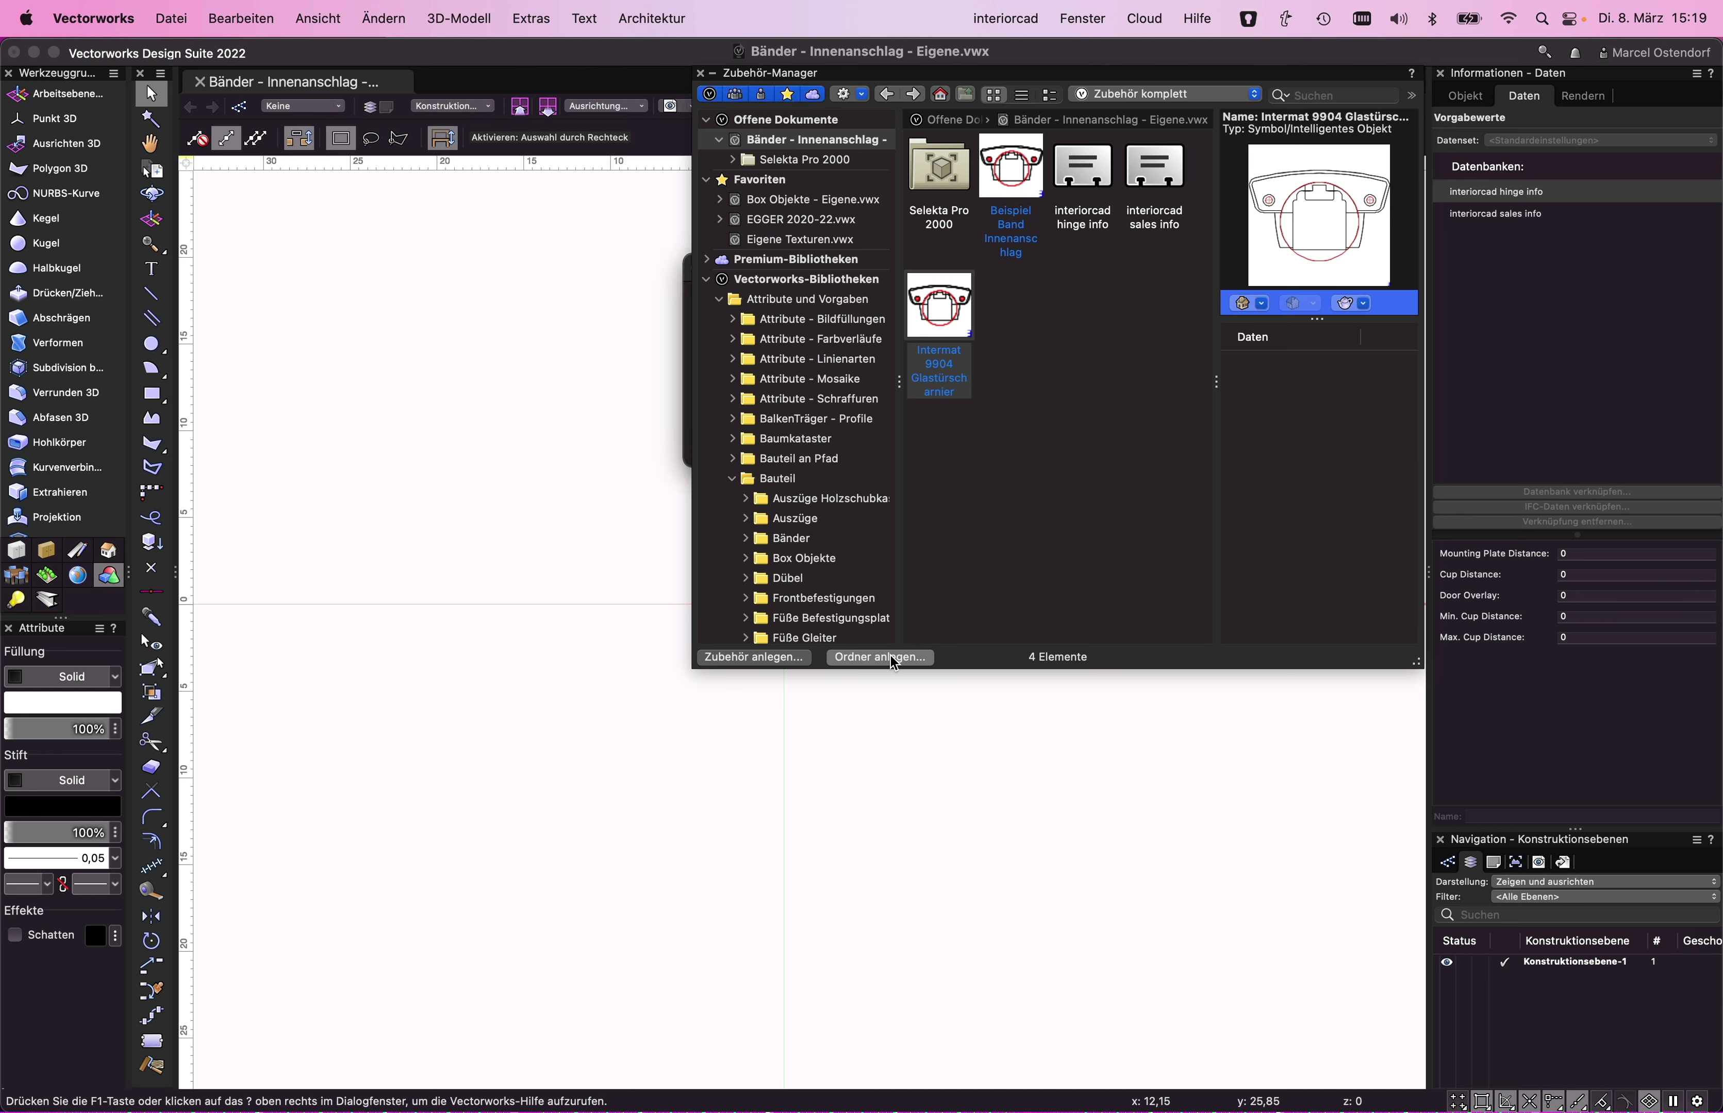
# - Create a symbol folder 'Intermat' and move the new hinge symbol into it
pyautogui.click(895, 658)
pyautogui.click(861, 302)
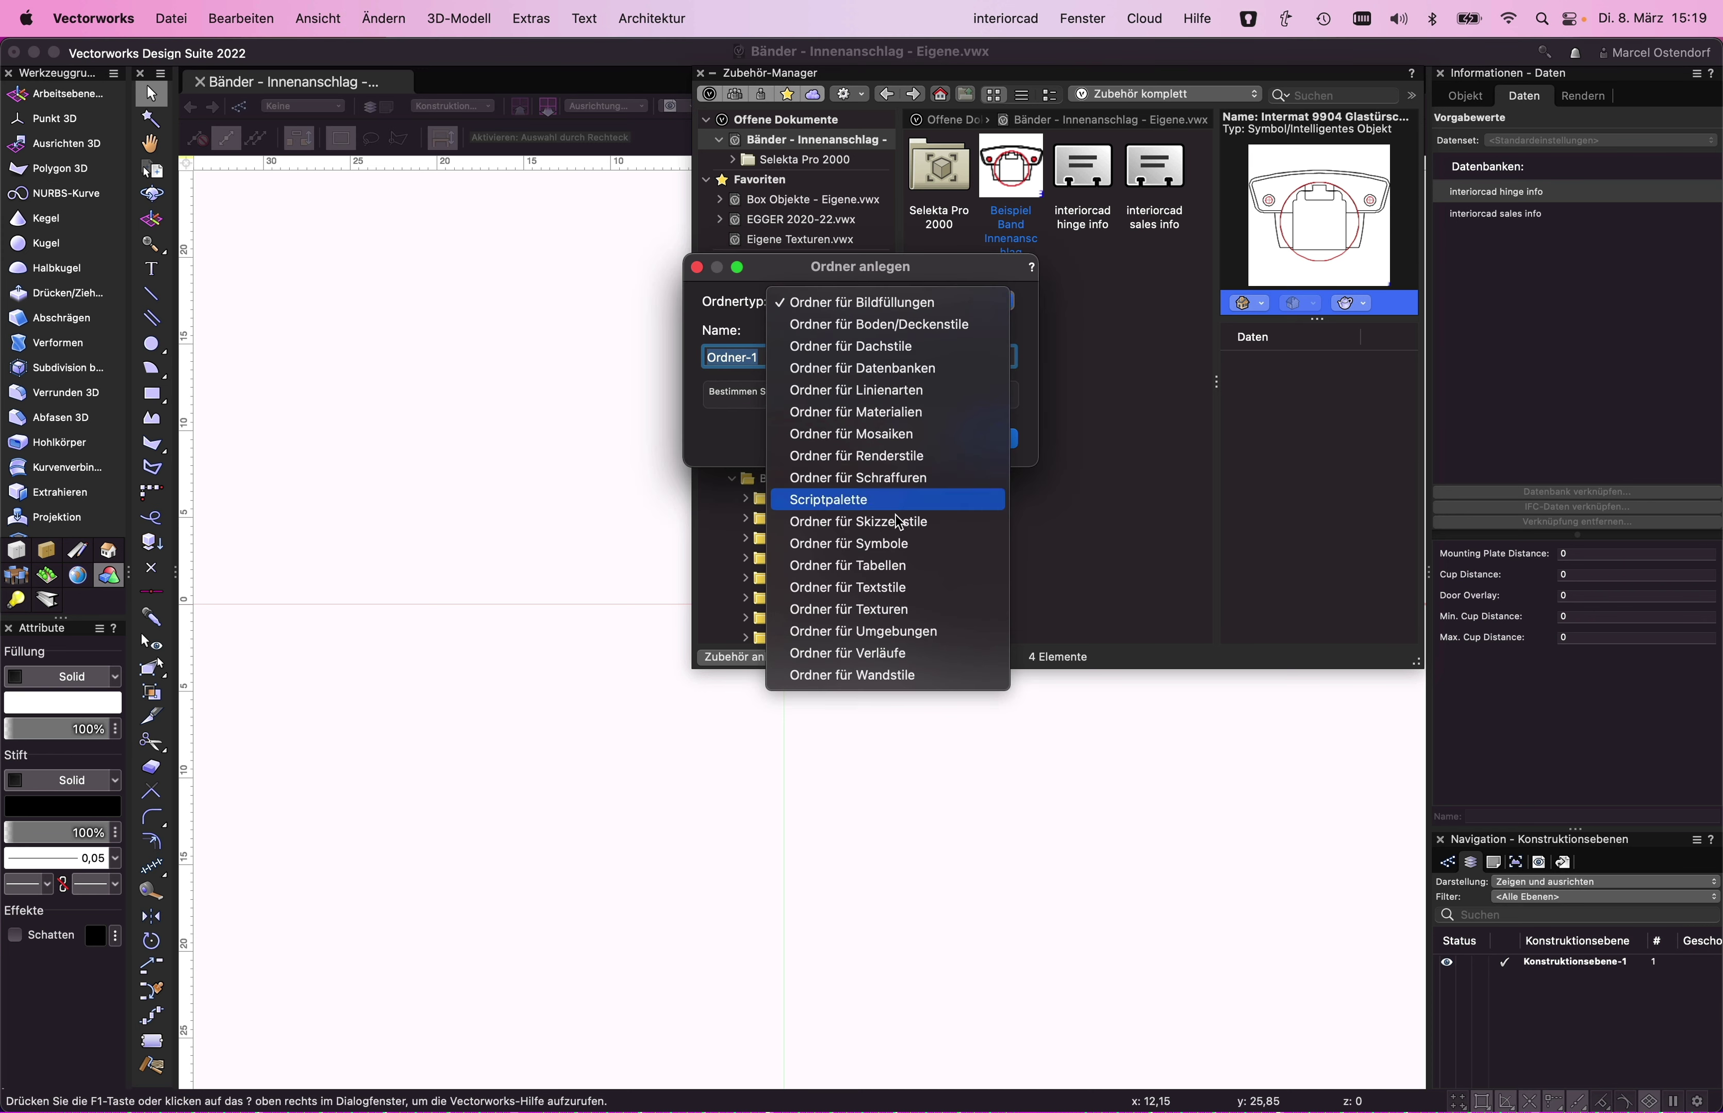
pyautogui.click(898, 545)
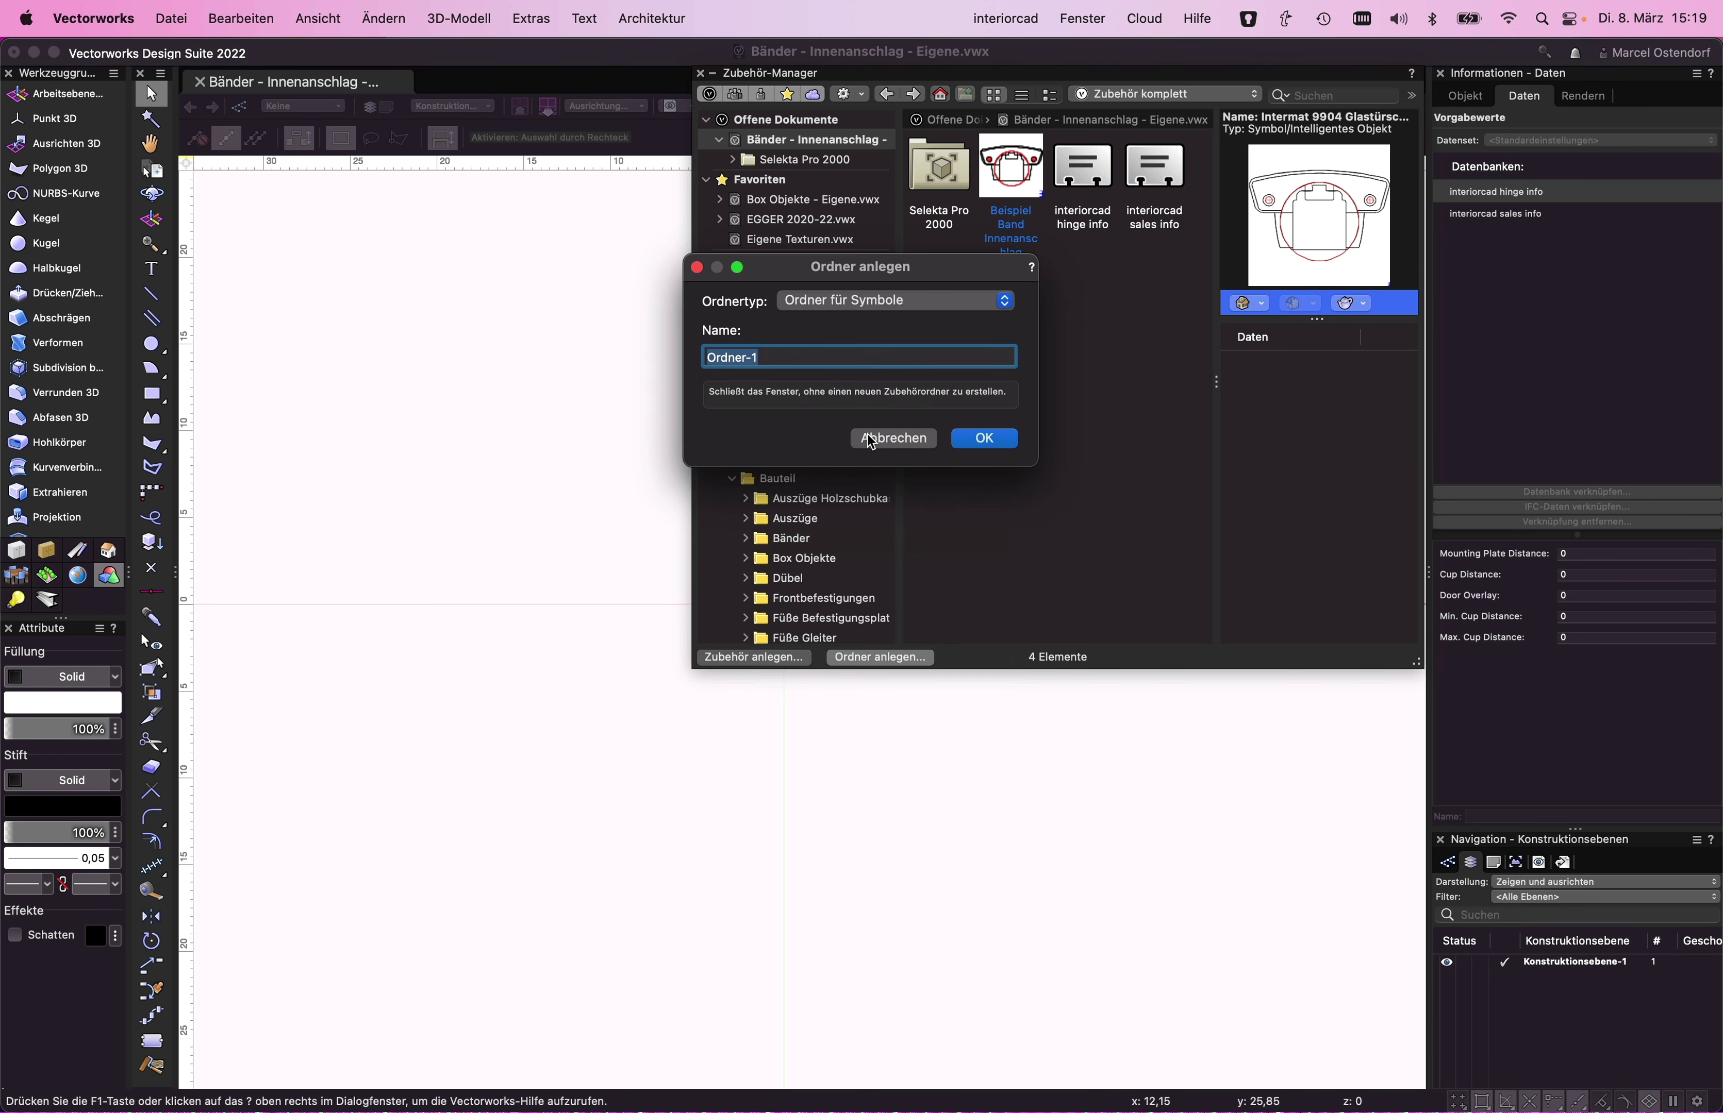
pyautogui.write('Intermat')
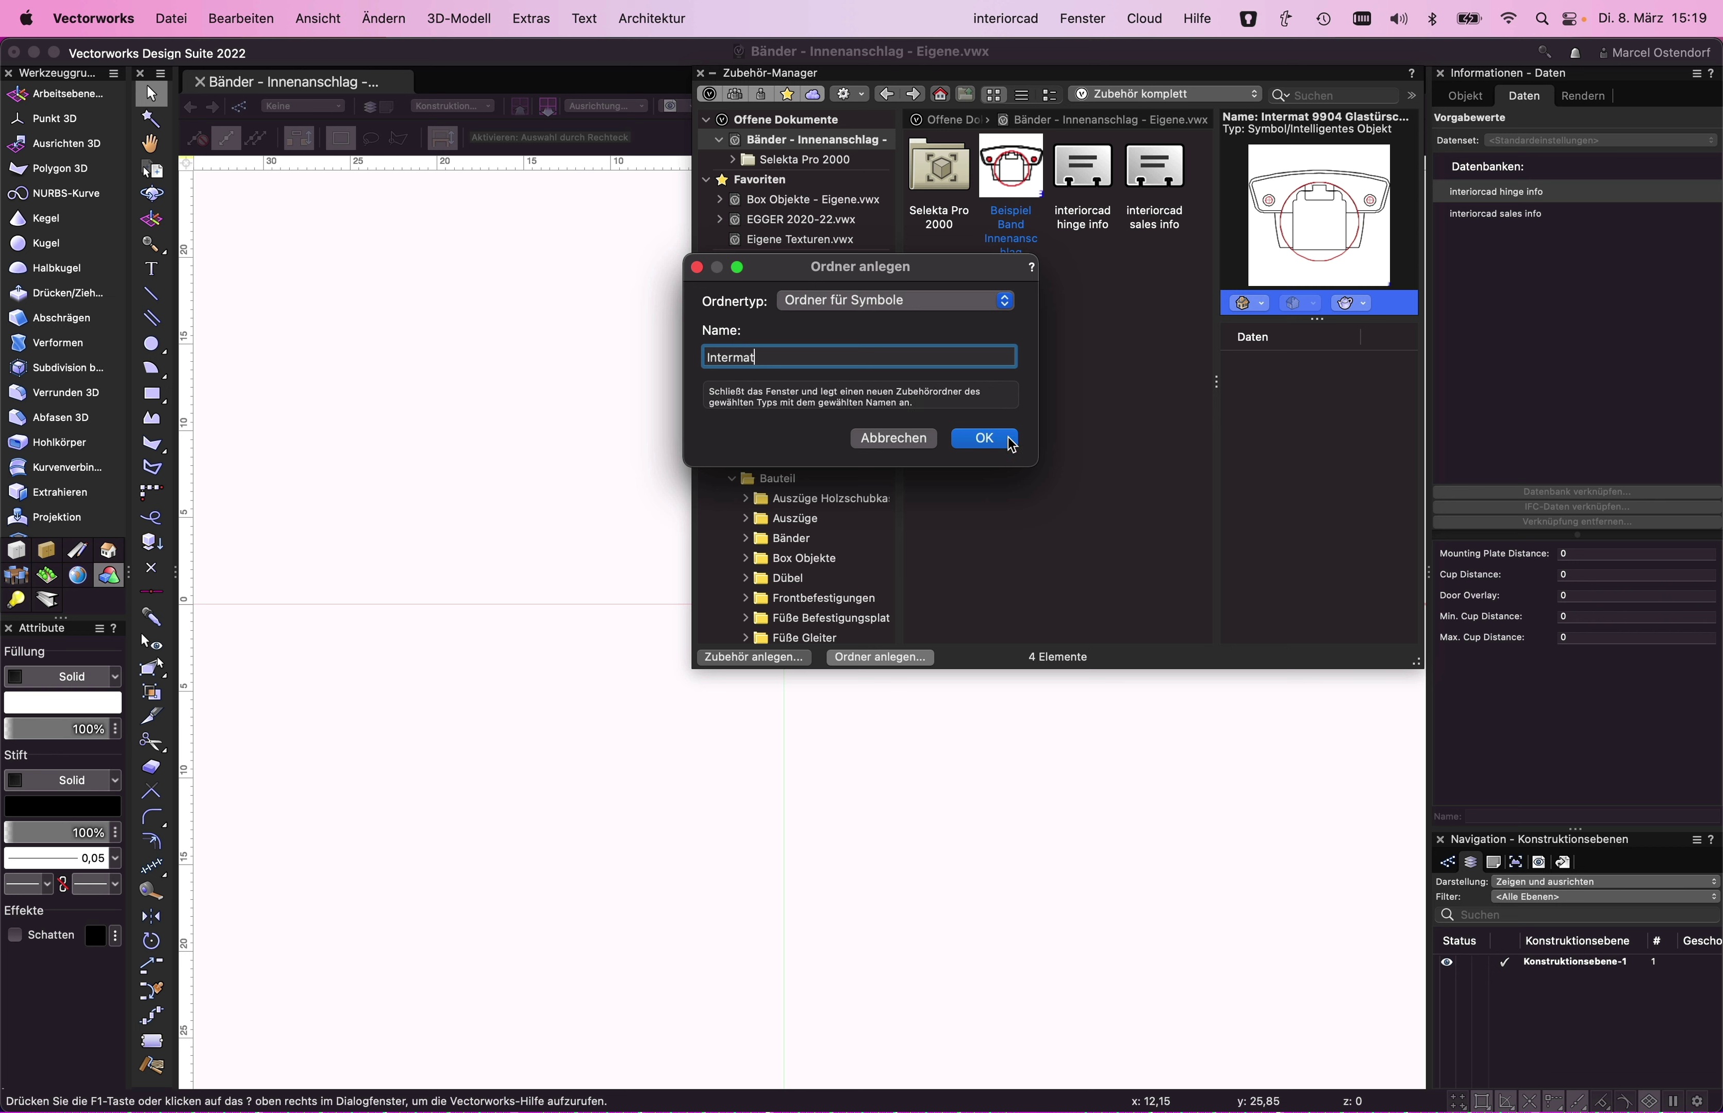
pyautogui.click(1008, 439)
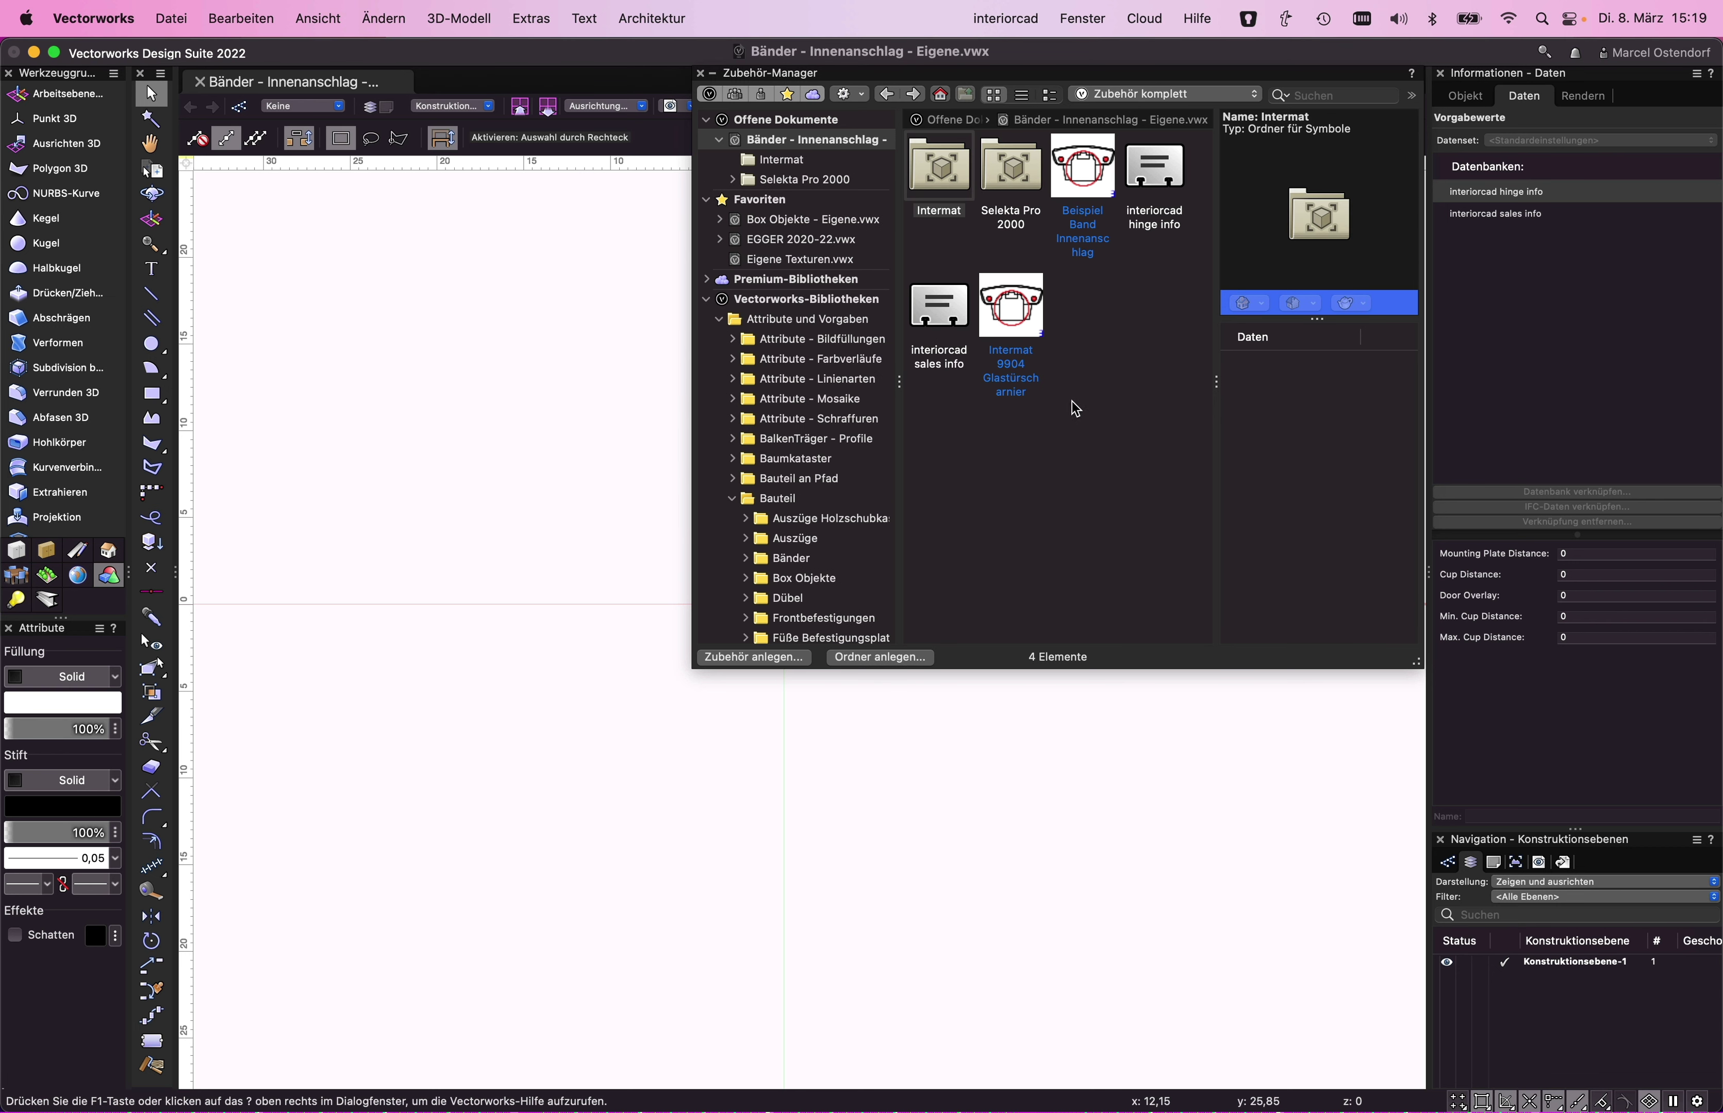
pyautogui.moveTo(1011, 311); pyautogui.dragTo(957, 197)
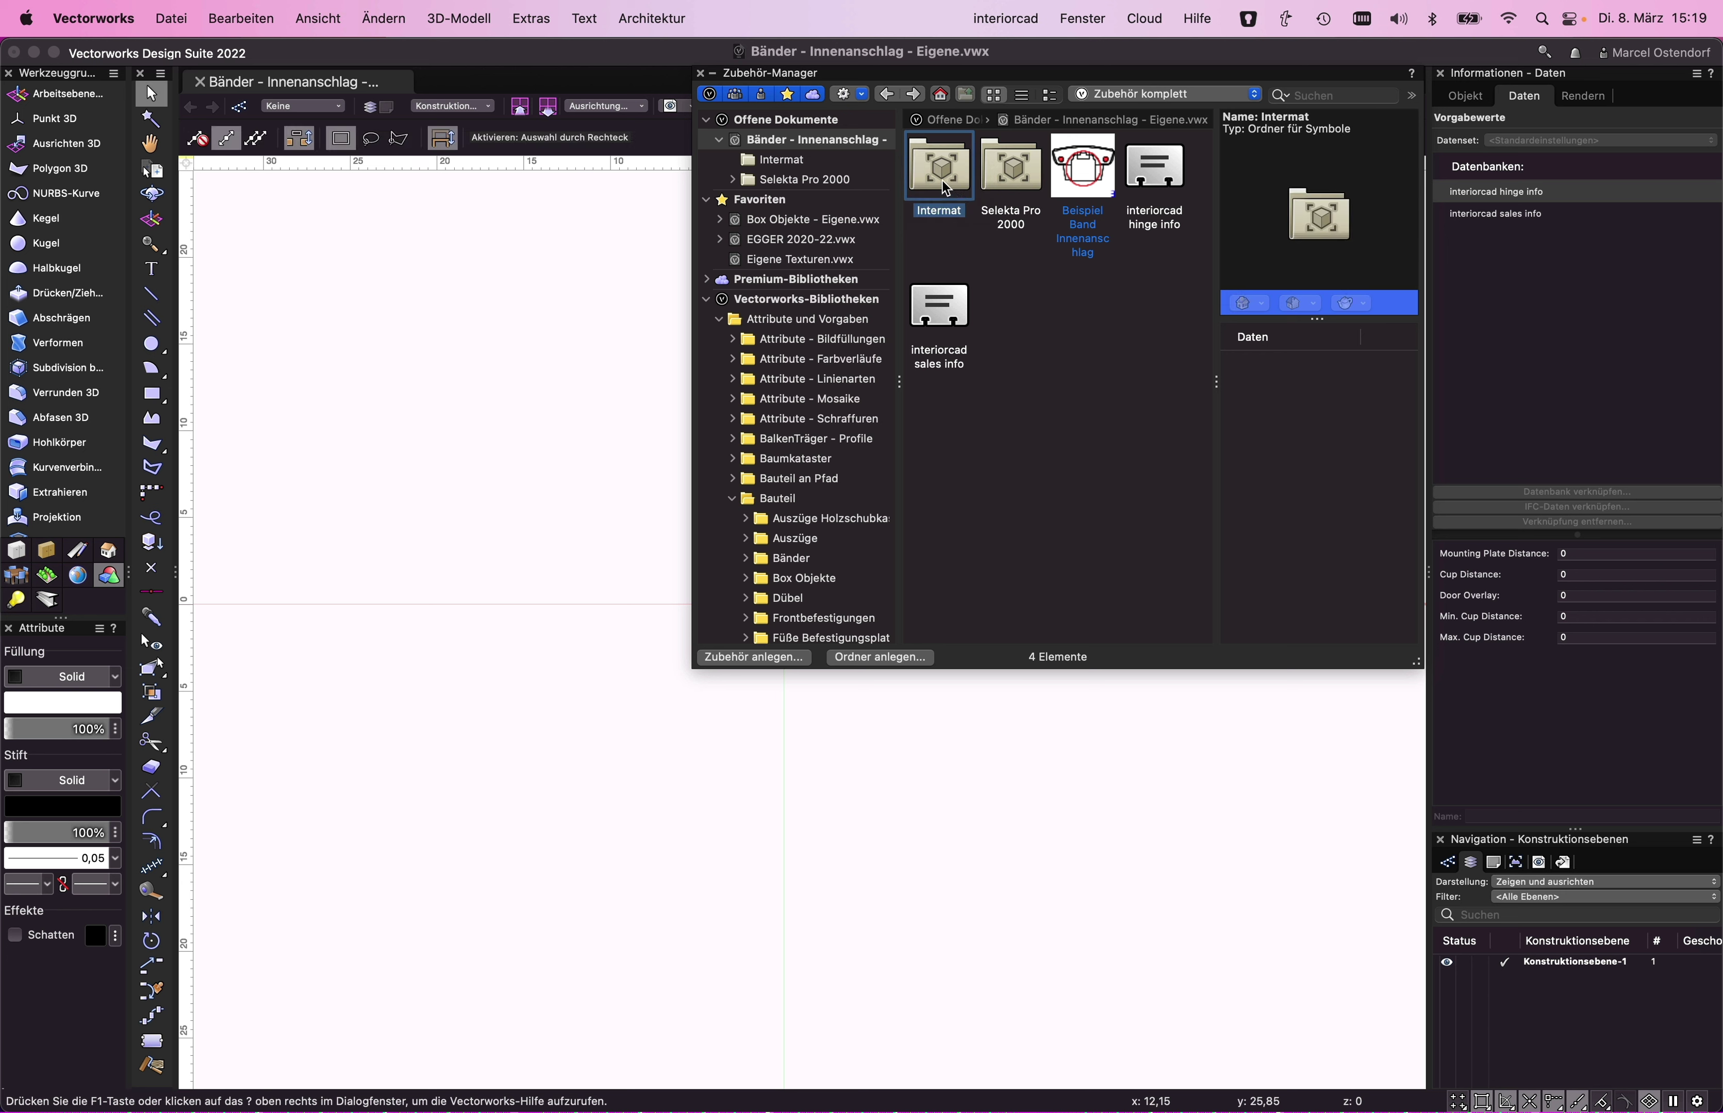
# - Open the Intermat 9904 symbol's 3D representation for editing
pyautogui.doubleClick(940, 181)
pyautogui.rightClick(941, 181)
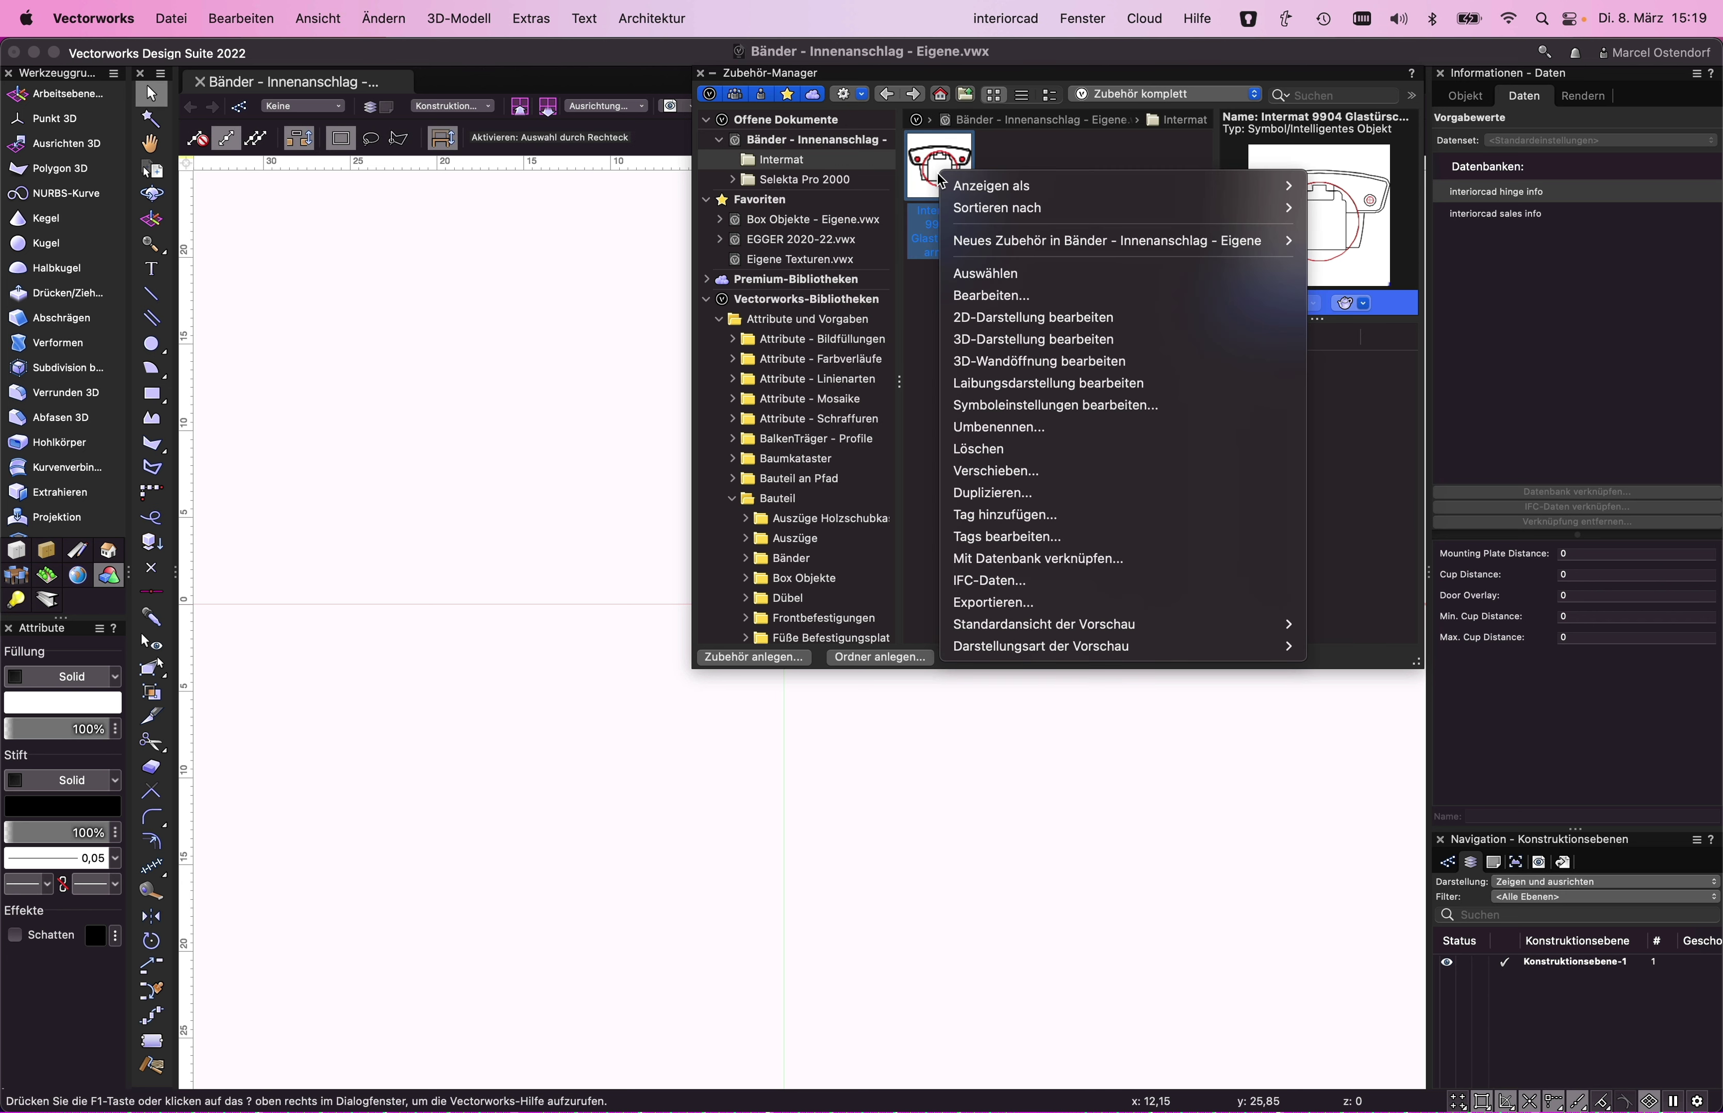
pyautogui.click(1054, 341)
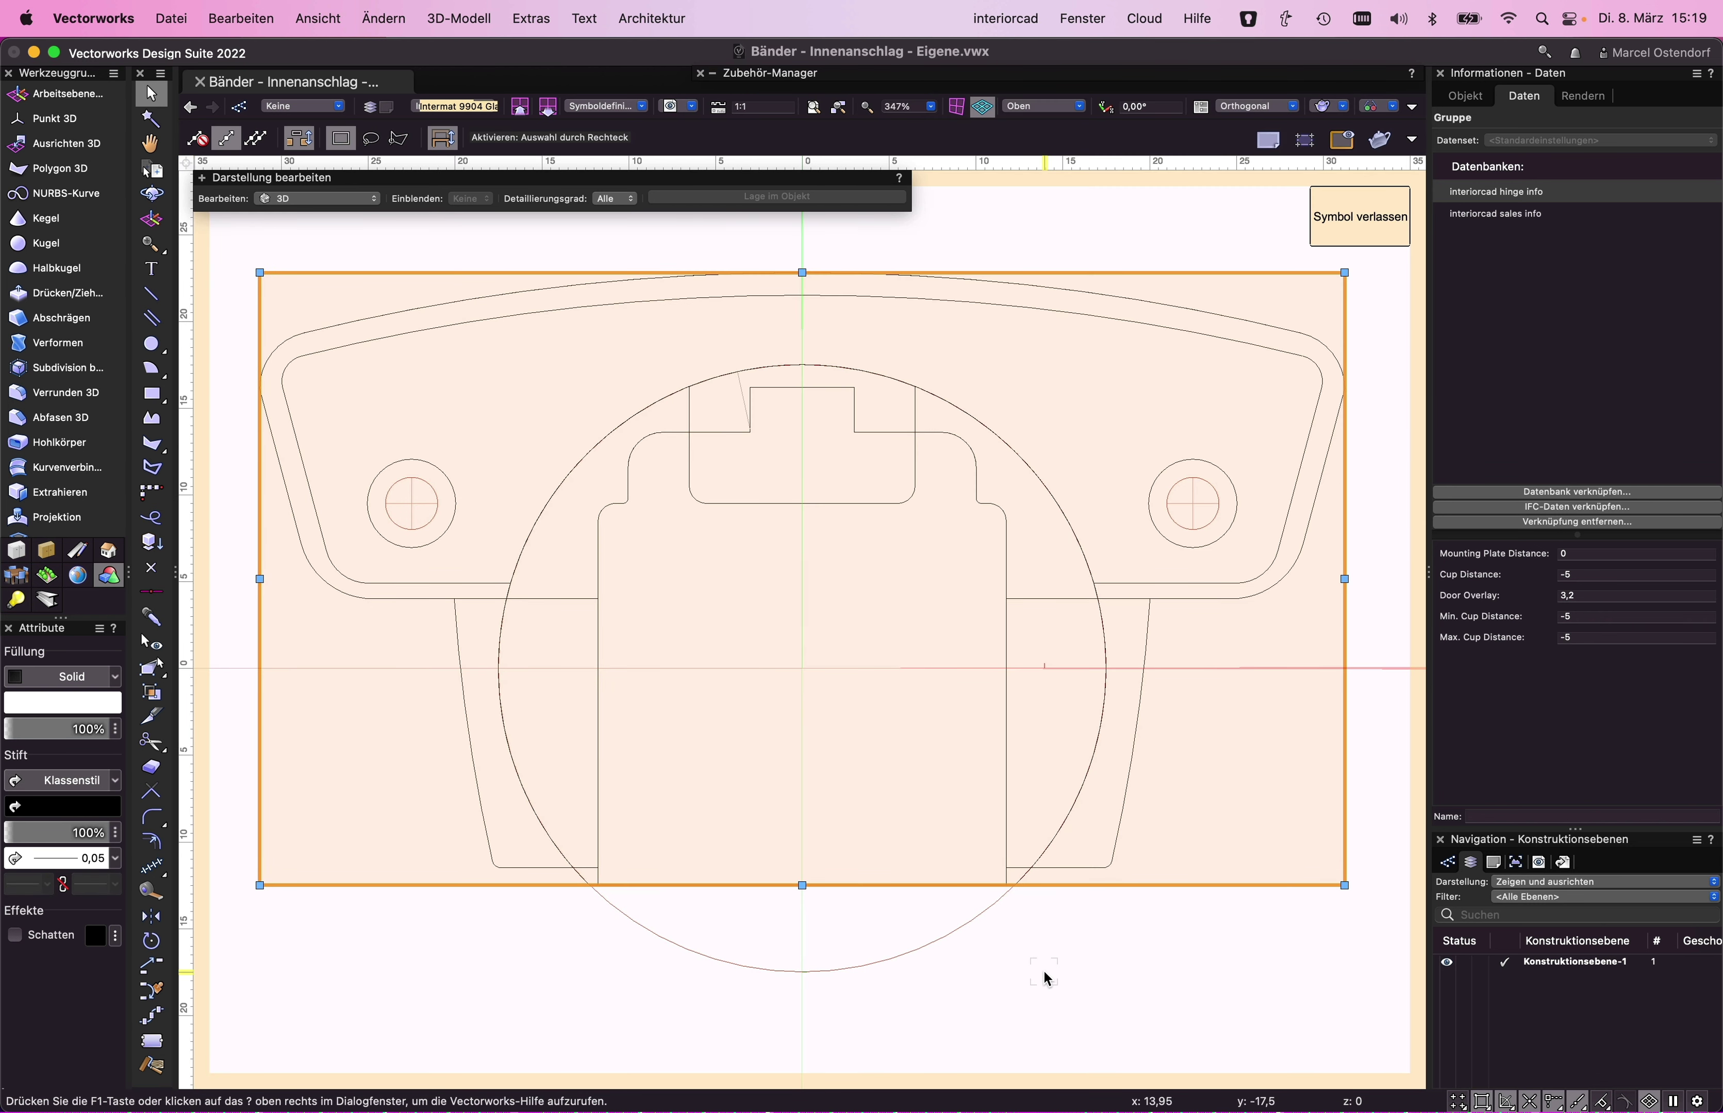
# - Delete the symbol's old geometry and import 72968.stp from the HETTICH_72968 download folder
pyautogui.hotkey('ctrl', 'a')
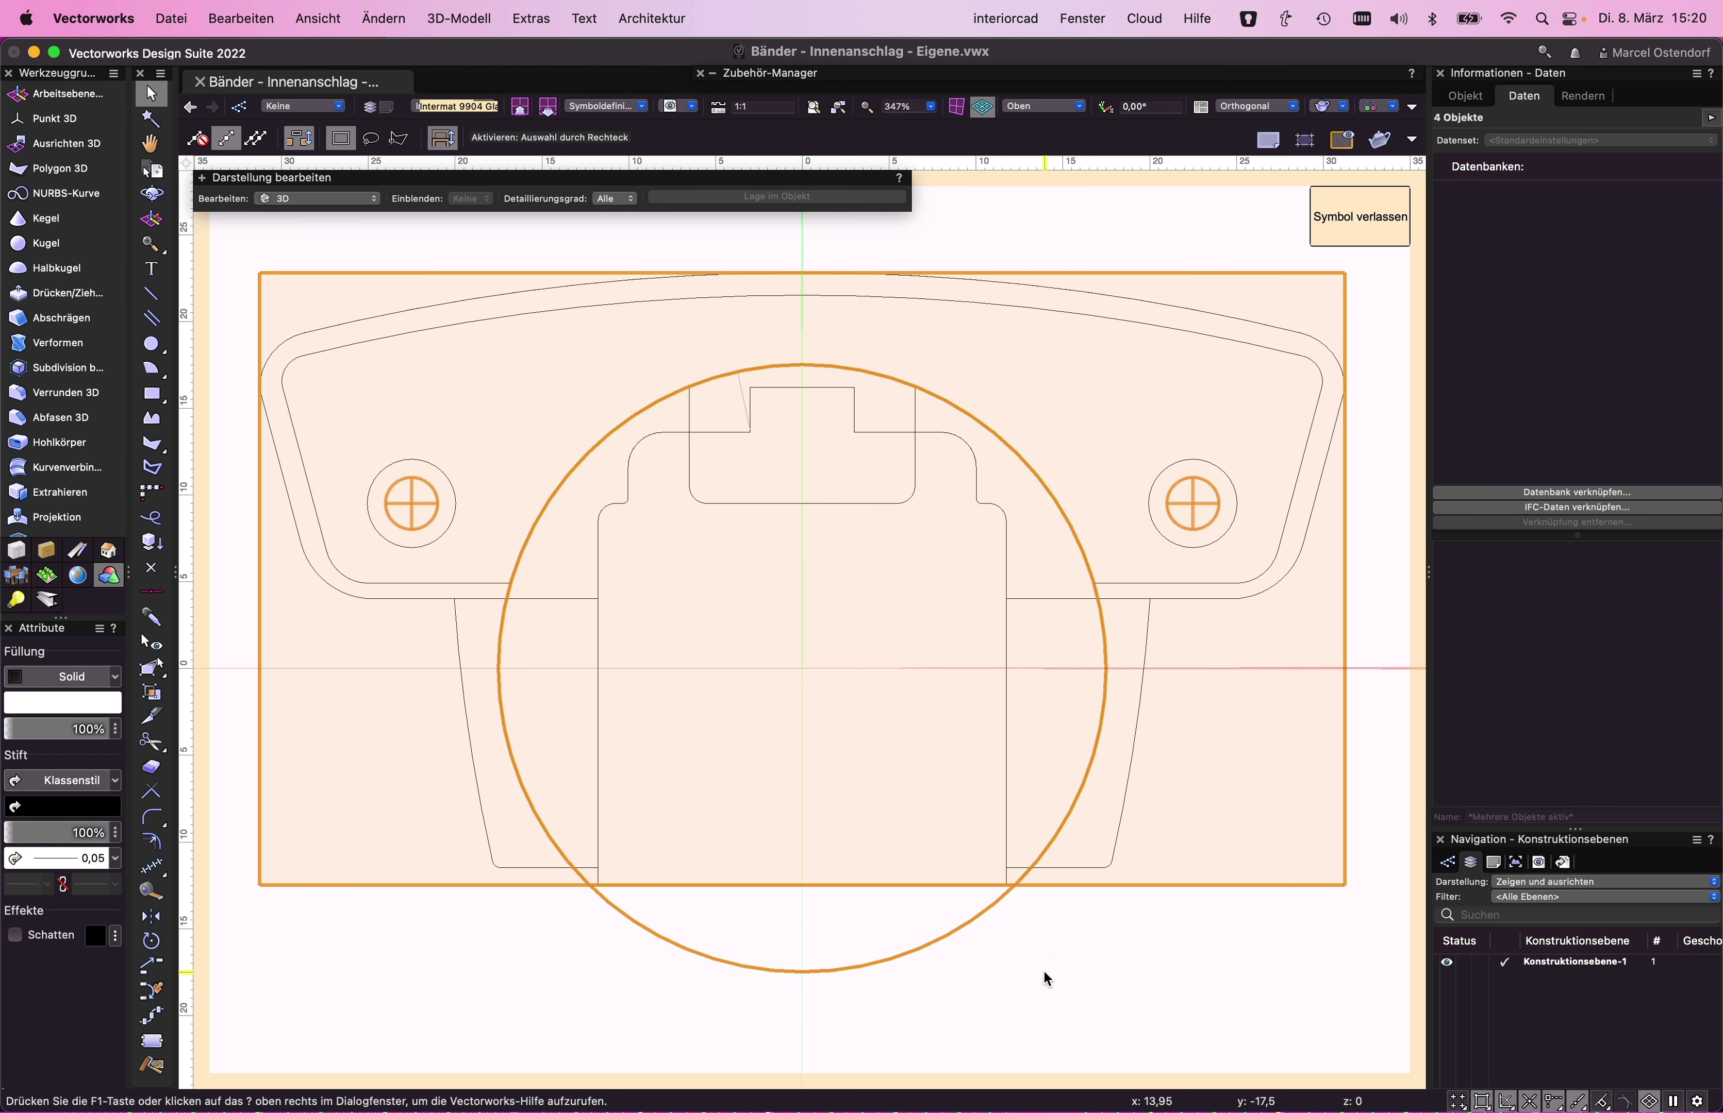
pyautogui.press('Delete')
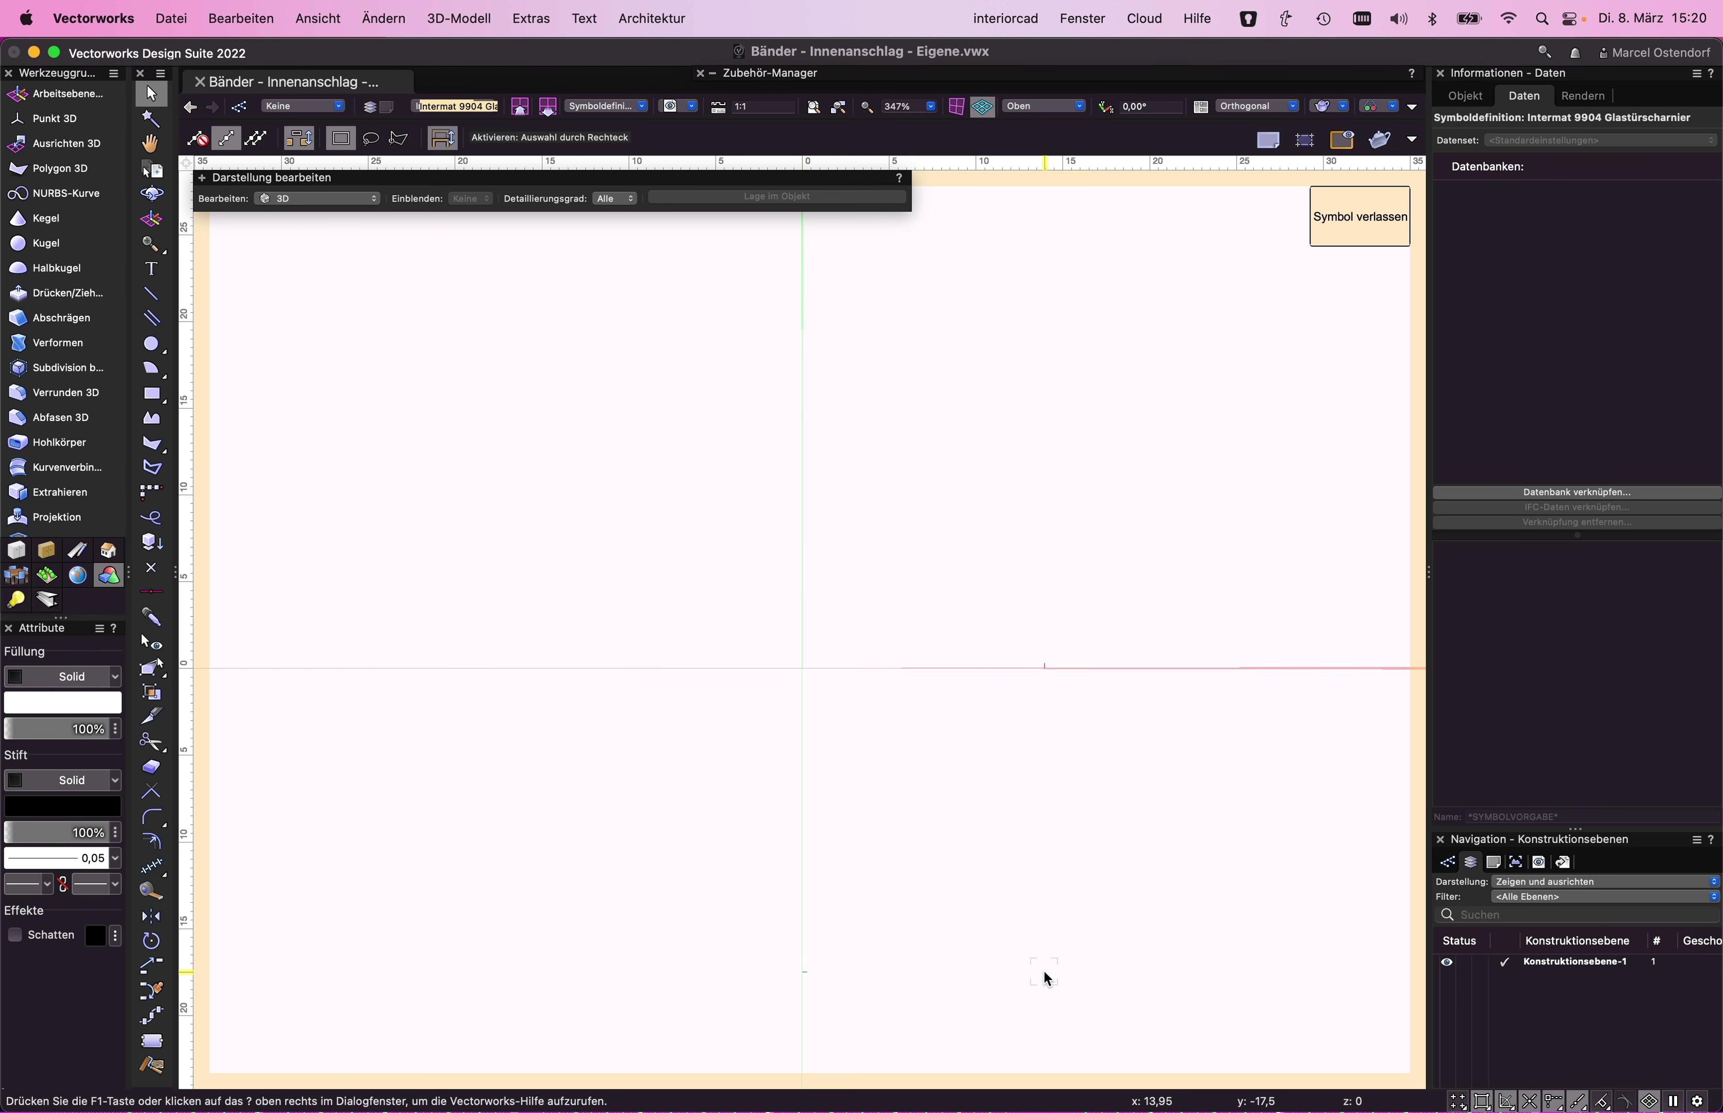
pyautogui.press('super+Tab')
pyautogui.press('super+Tab')
pyautogui.press('super+Tab')
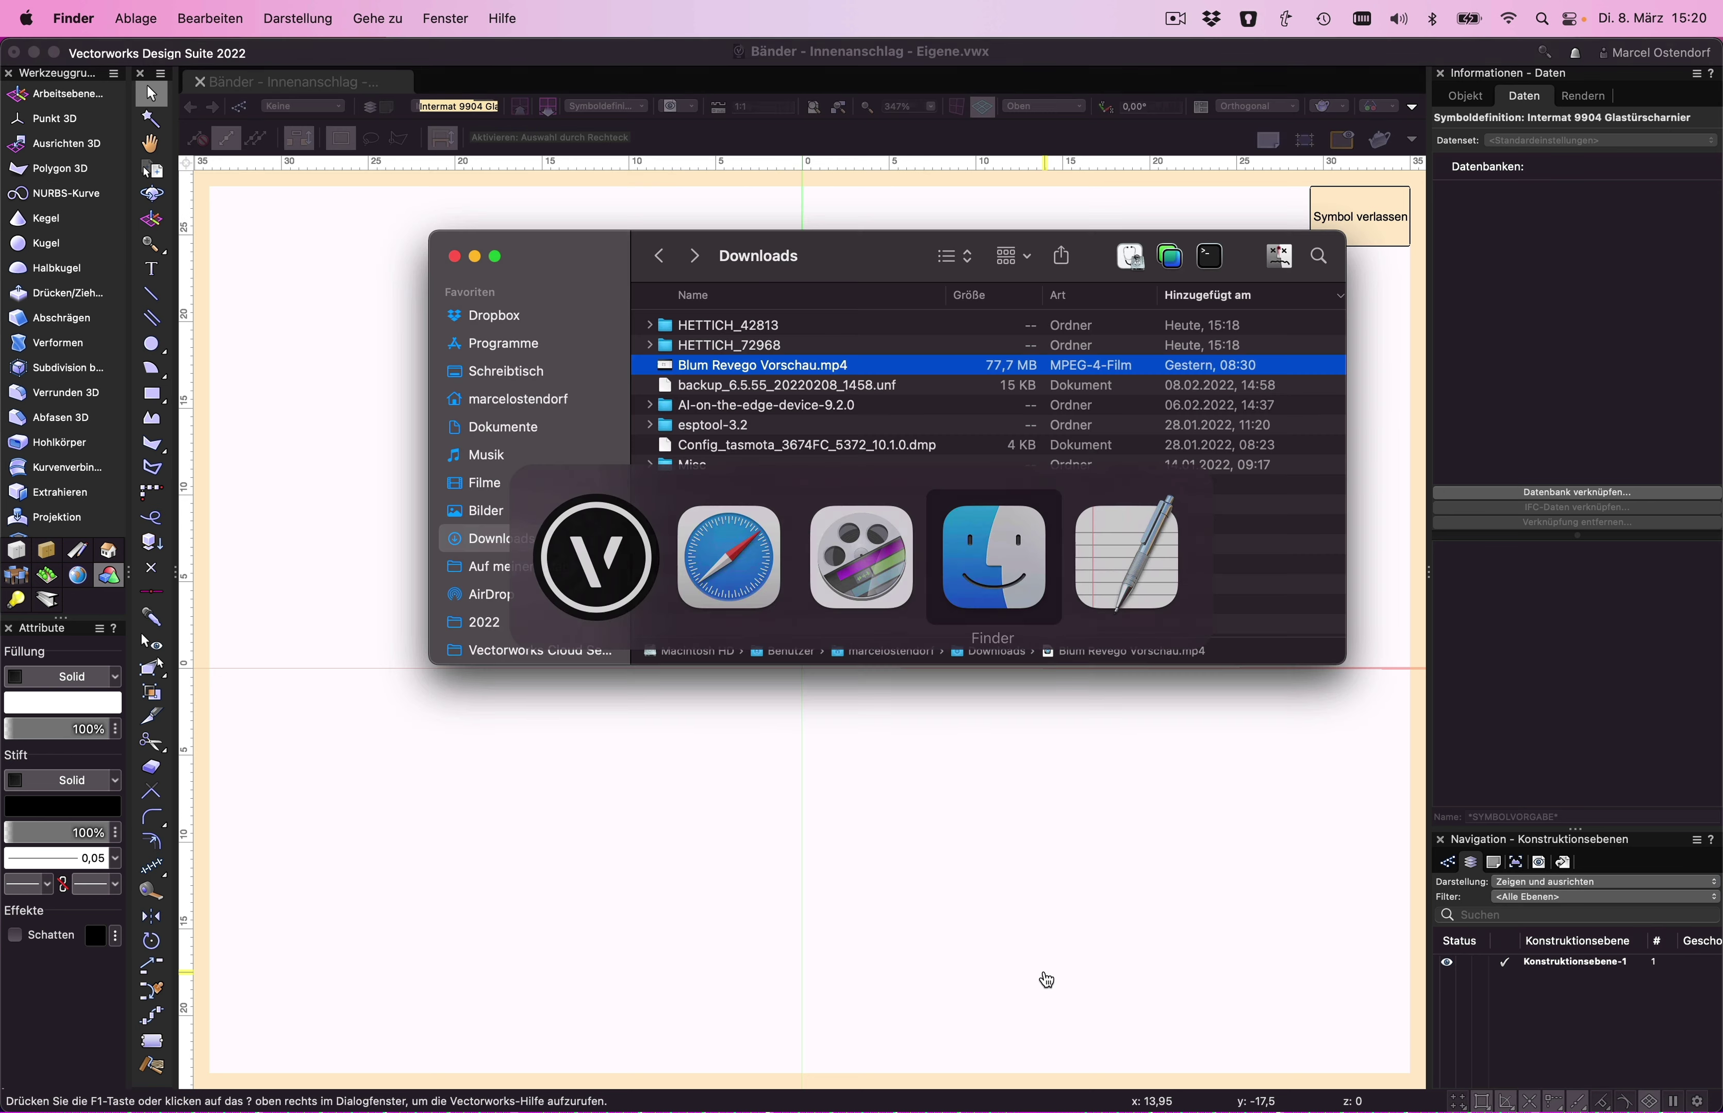
pyautogui.doubleClick(756, 345)
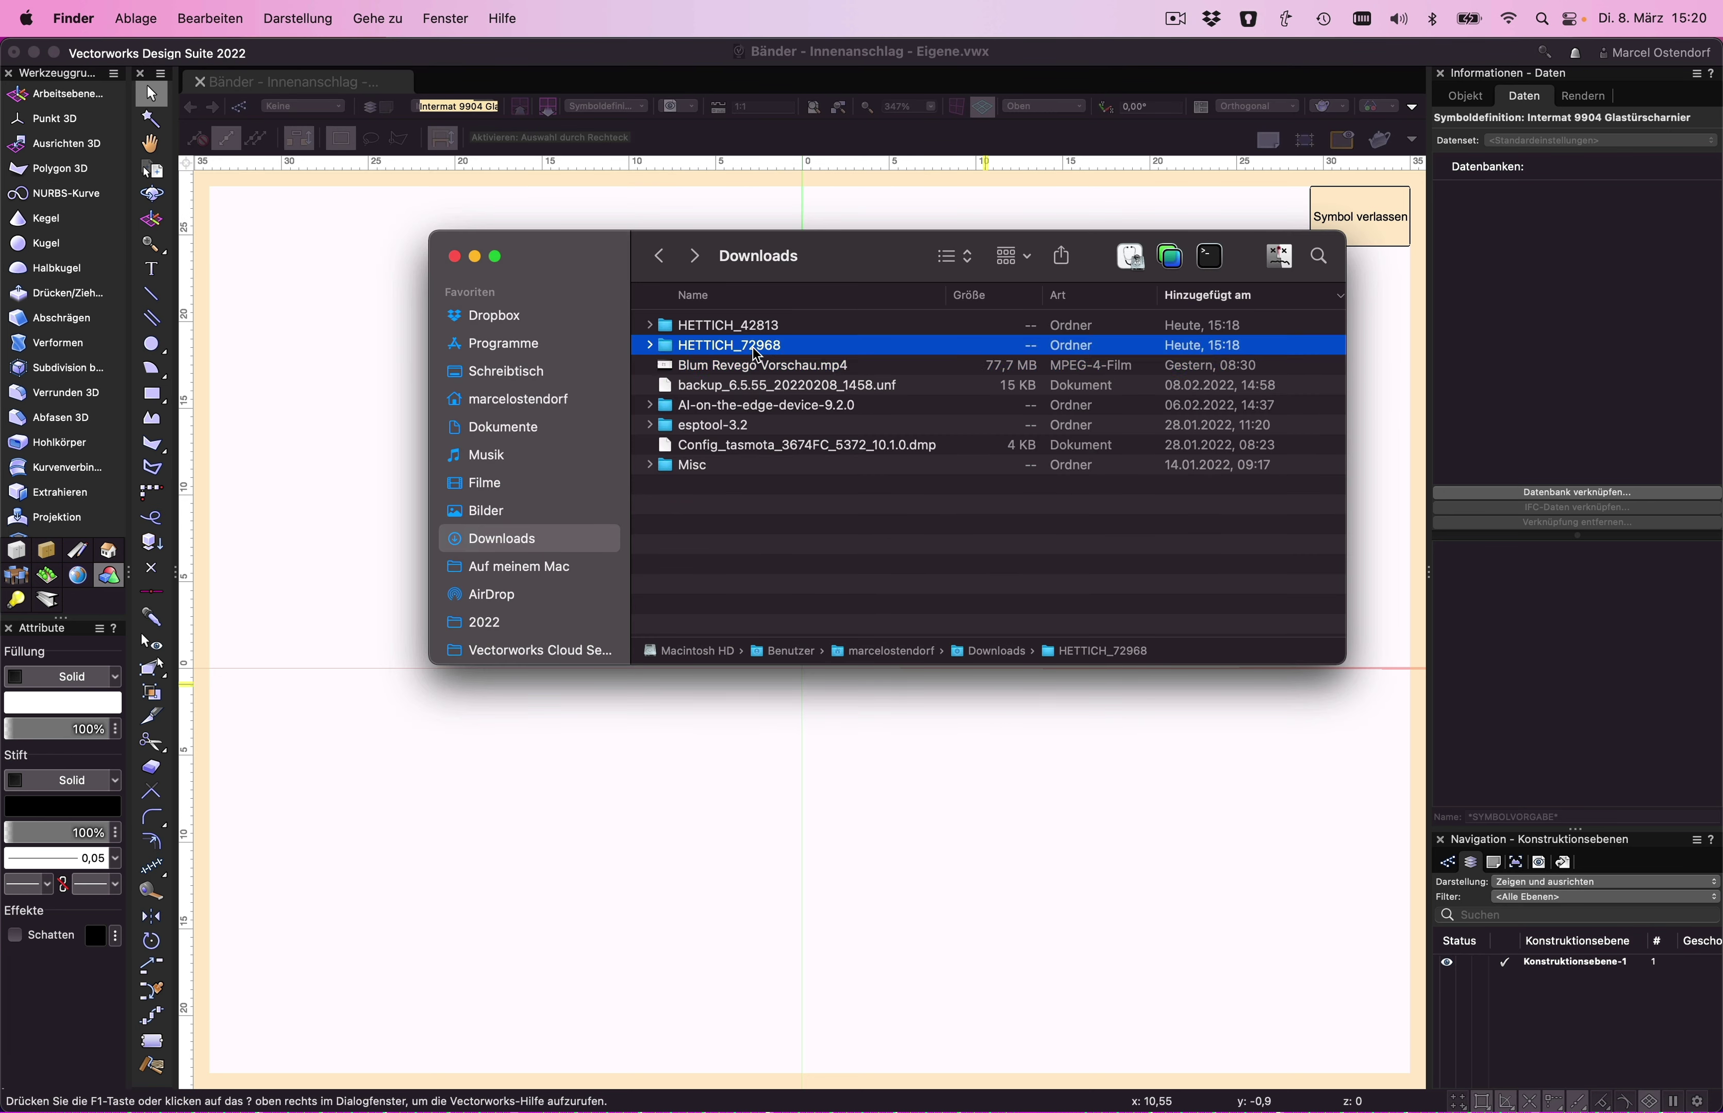
pyautogui.moveTo(724, 335); pyautogui.dragTo(797, 719)
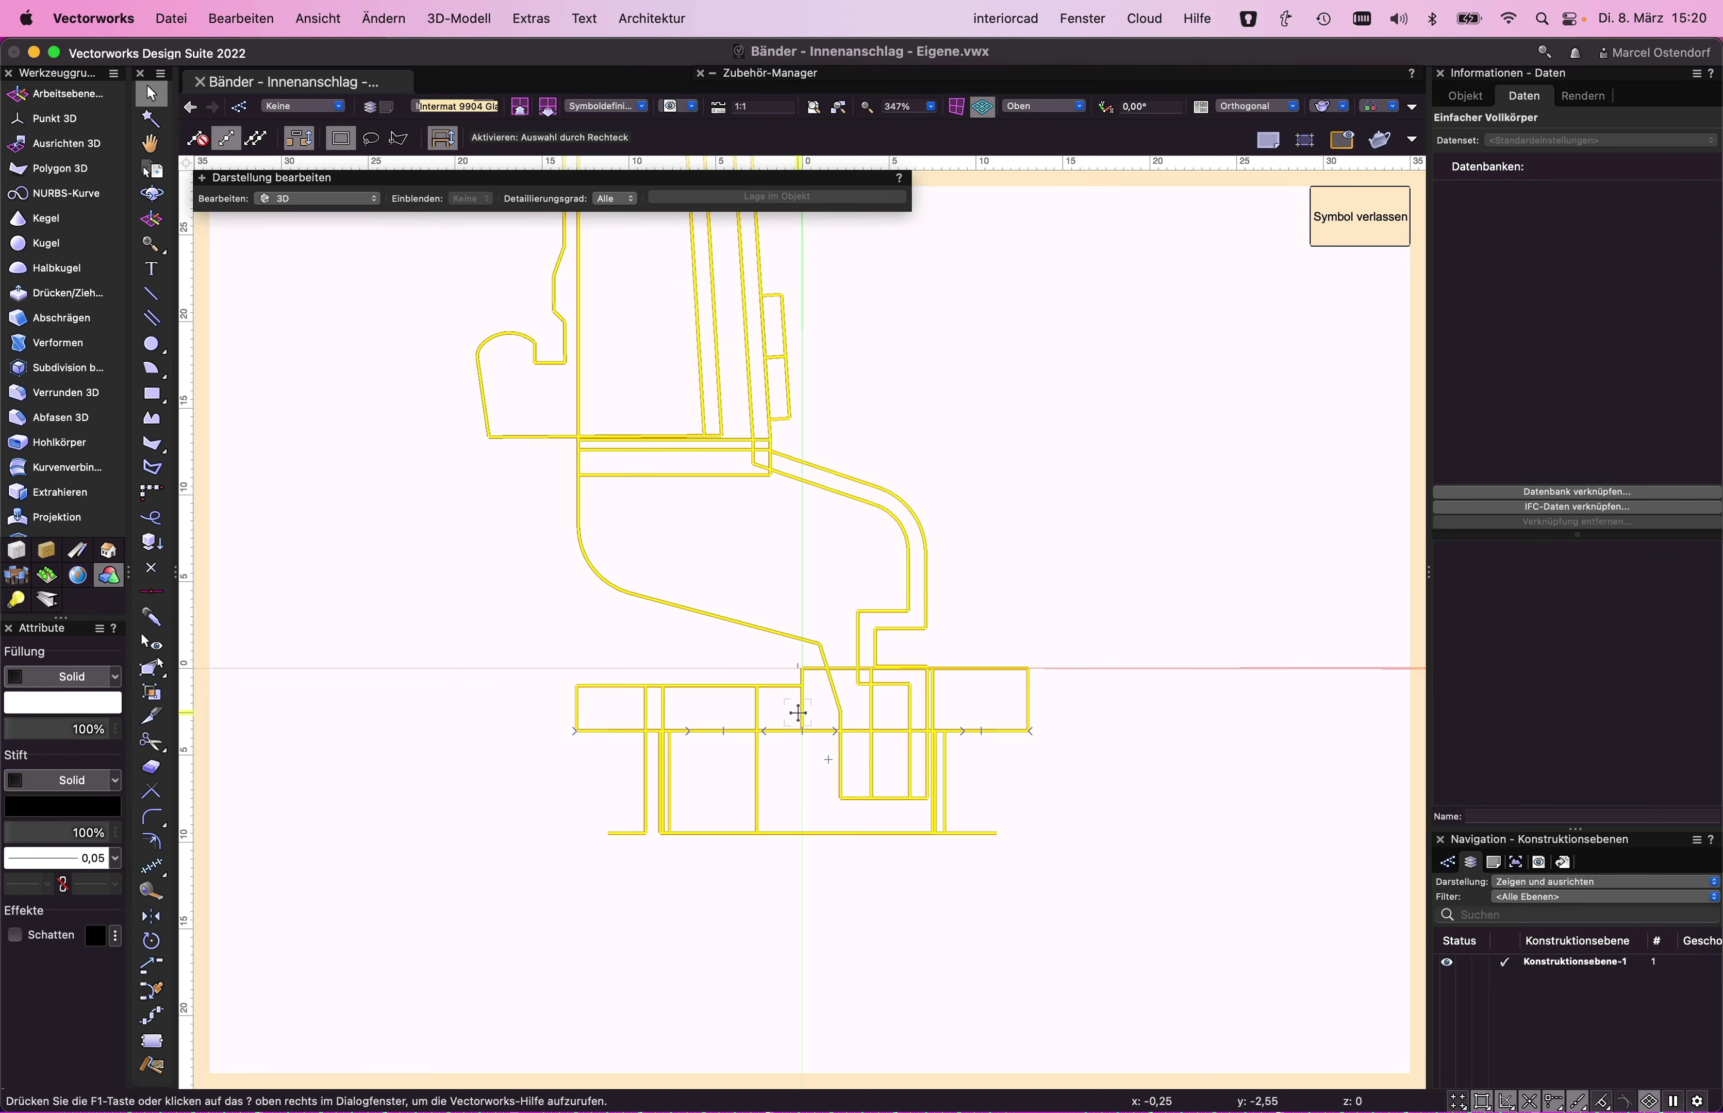
pyautogui.hotkey('shift', 'c')
# - Show the imported hinge in the Right (Rechts) view, rotated 90° to stand upright
pyautogui.moveTo(911, 730)
pyautogui.mouseDown()
pyautogui.moveTo(753, 502)
pyautogui.moveTo(722, 715)
pyautogui.mouseUp()
pyautogui.scroll(-5, 669, 618)
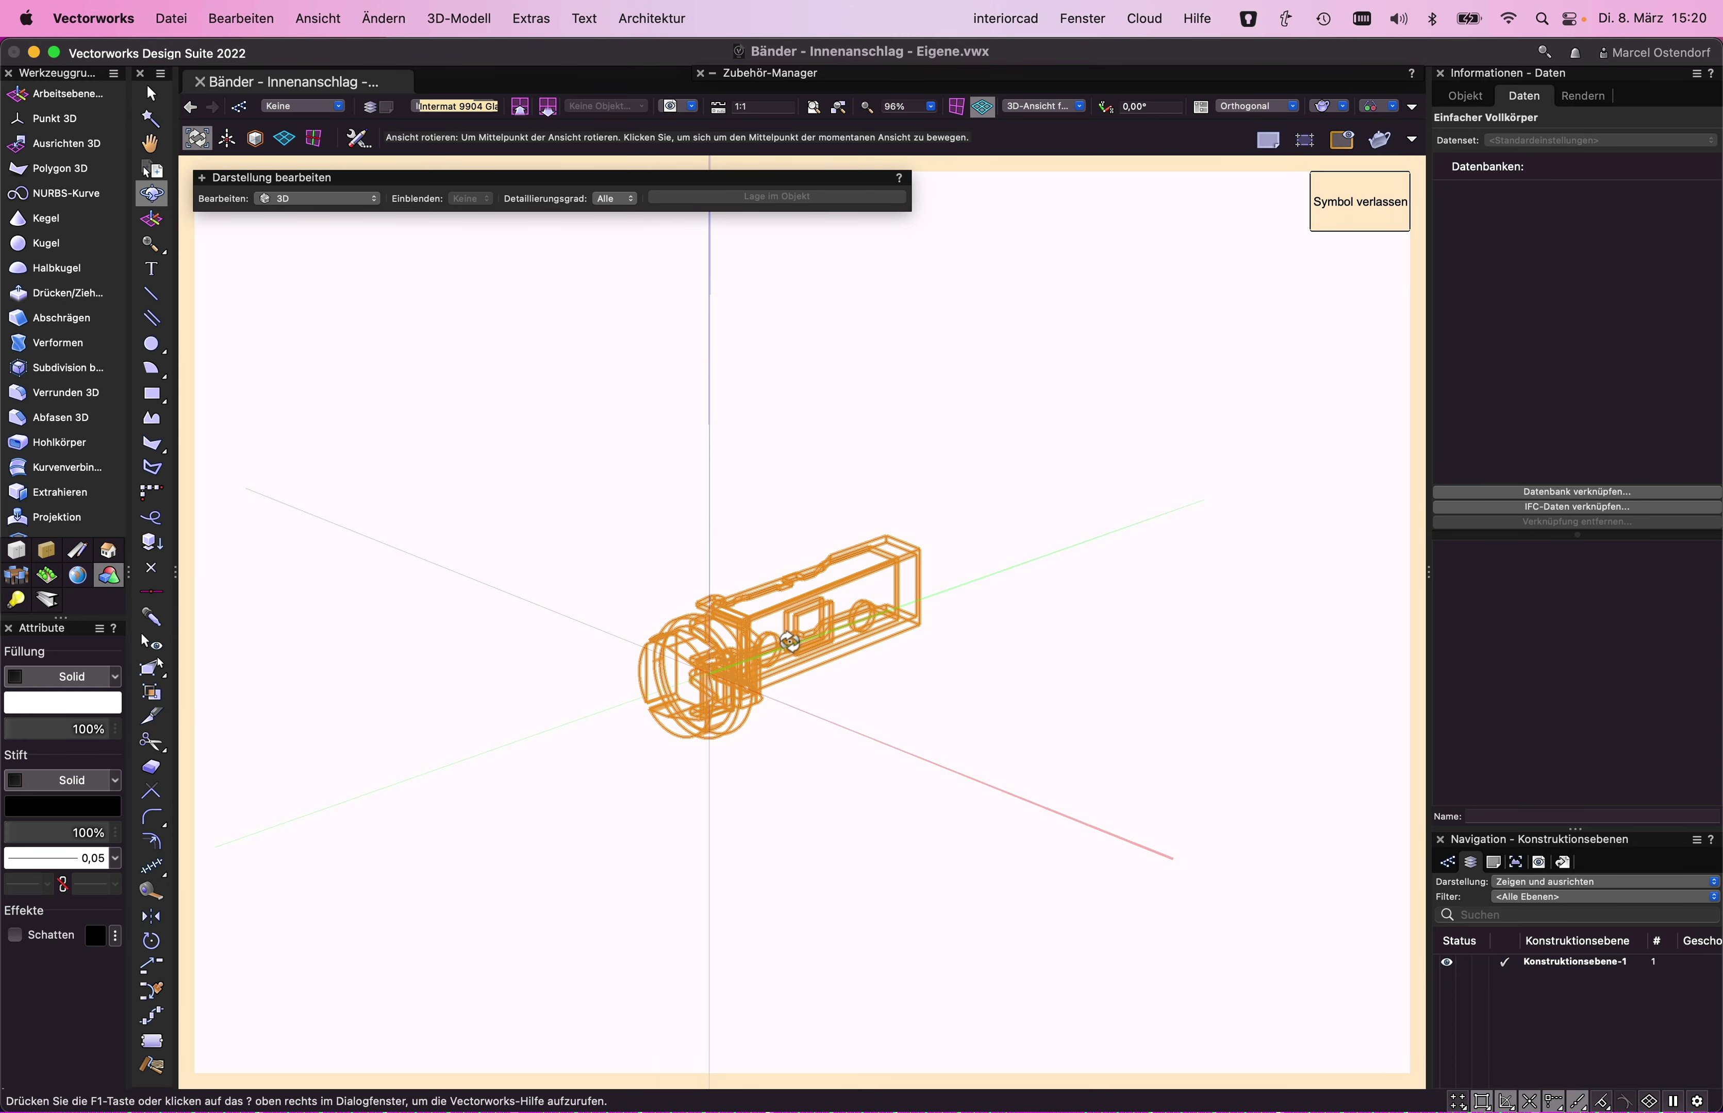
pyautogui.click(1043, 110)
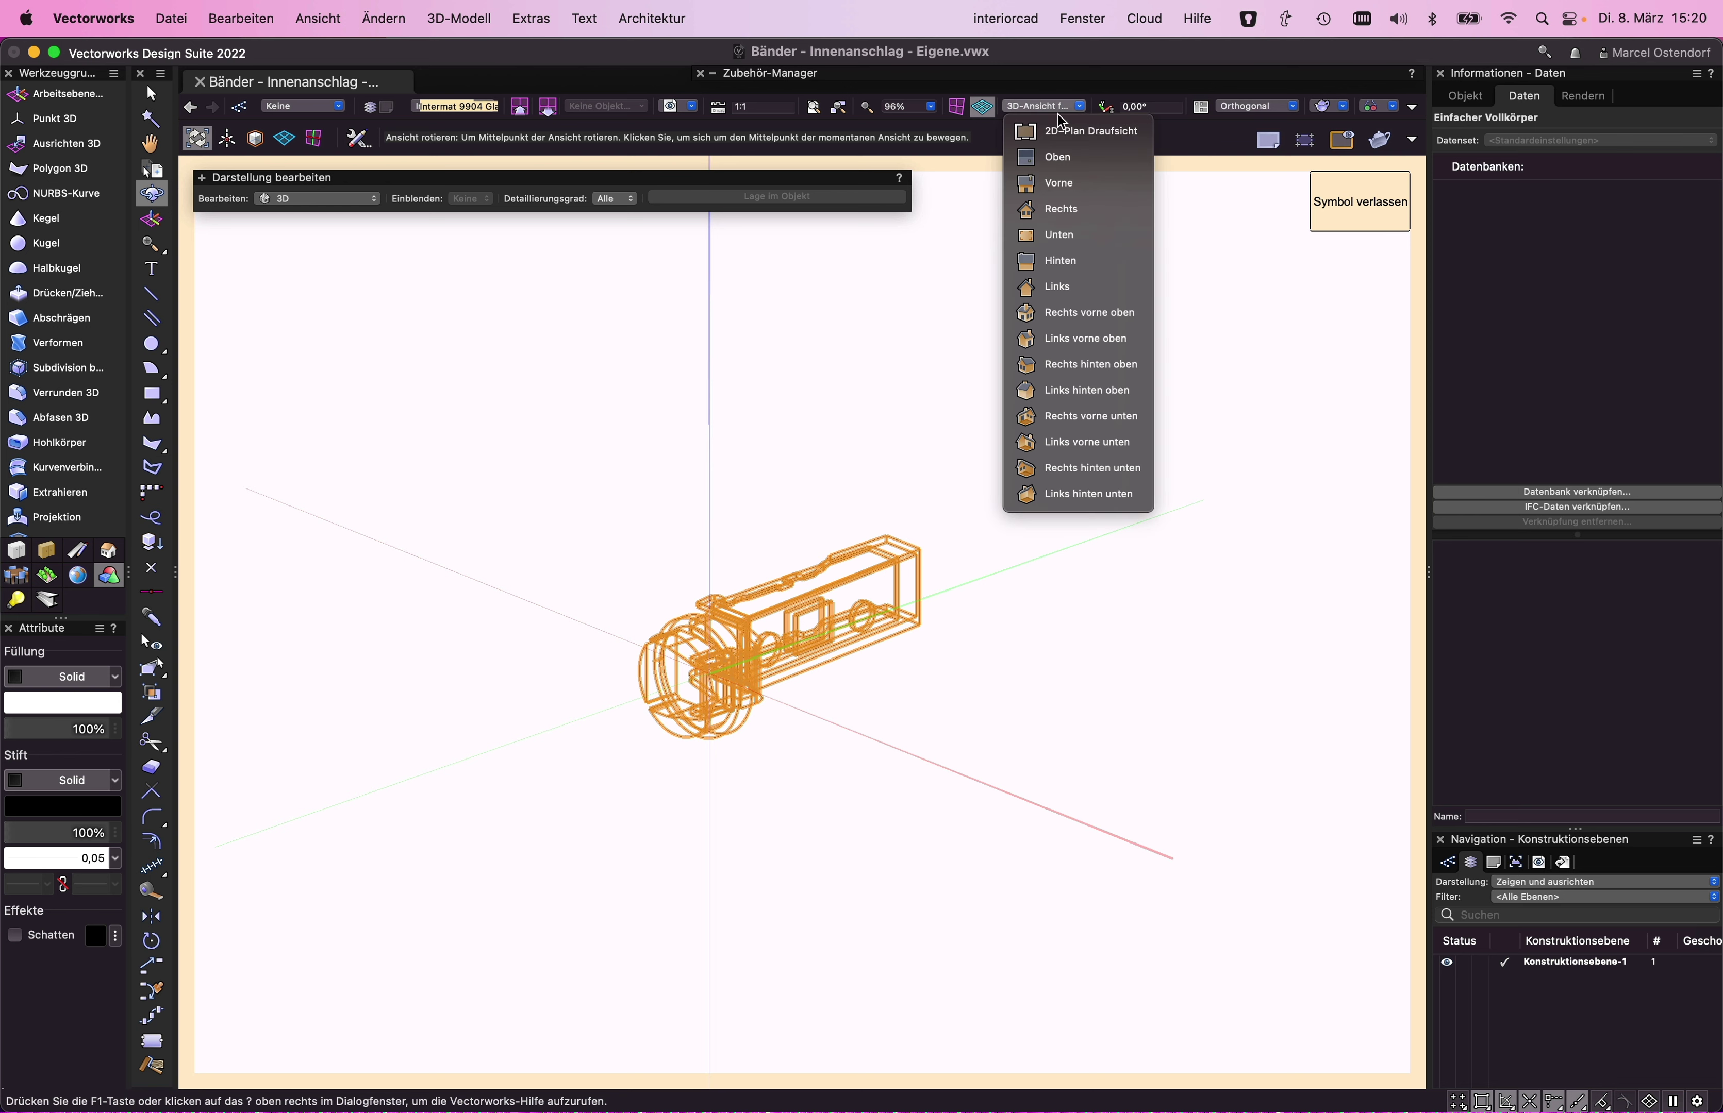
pyautogui.click(1062, 209)
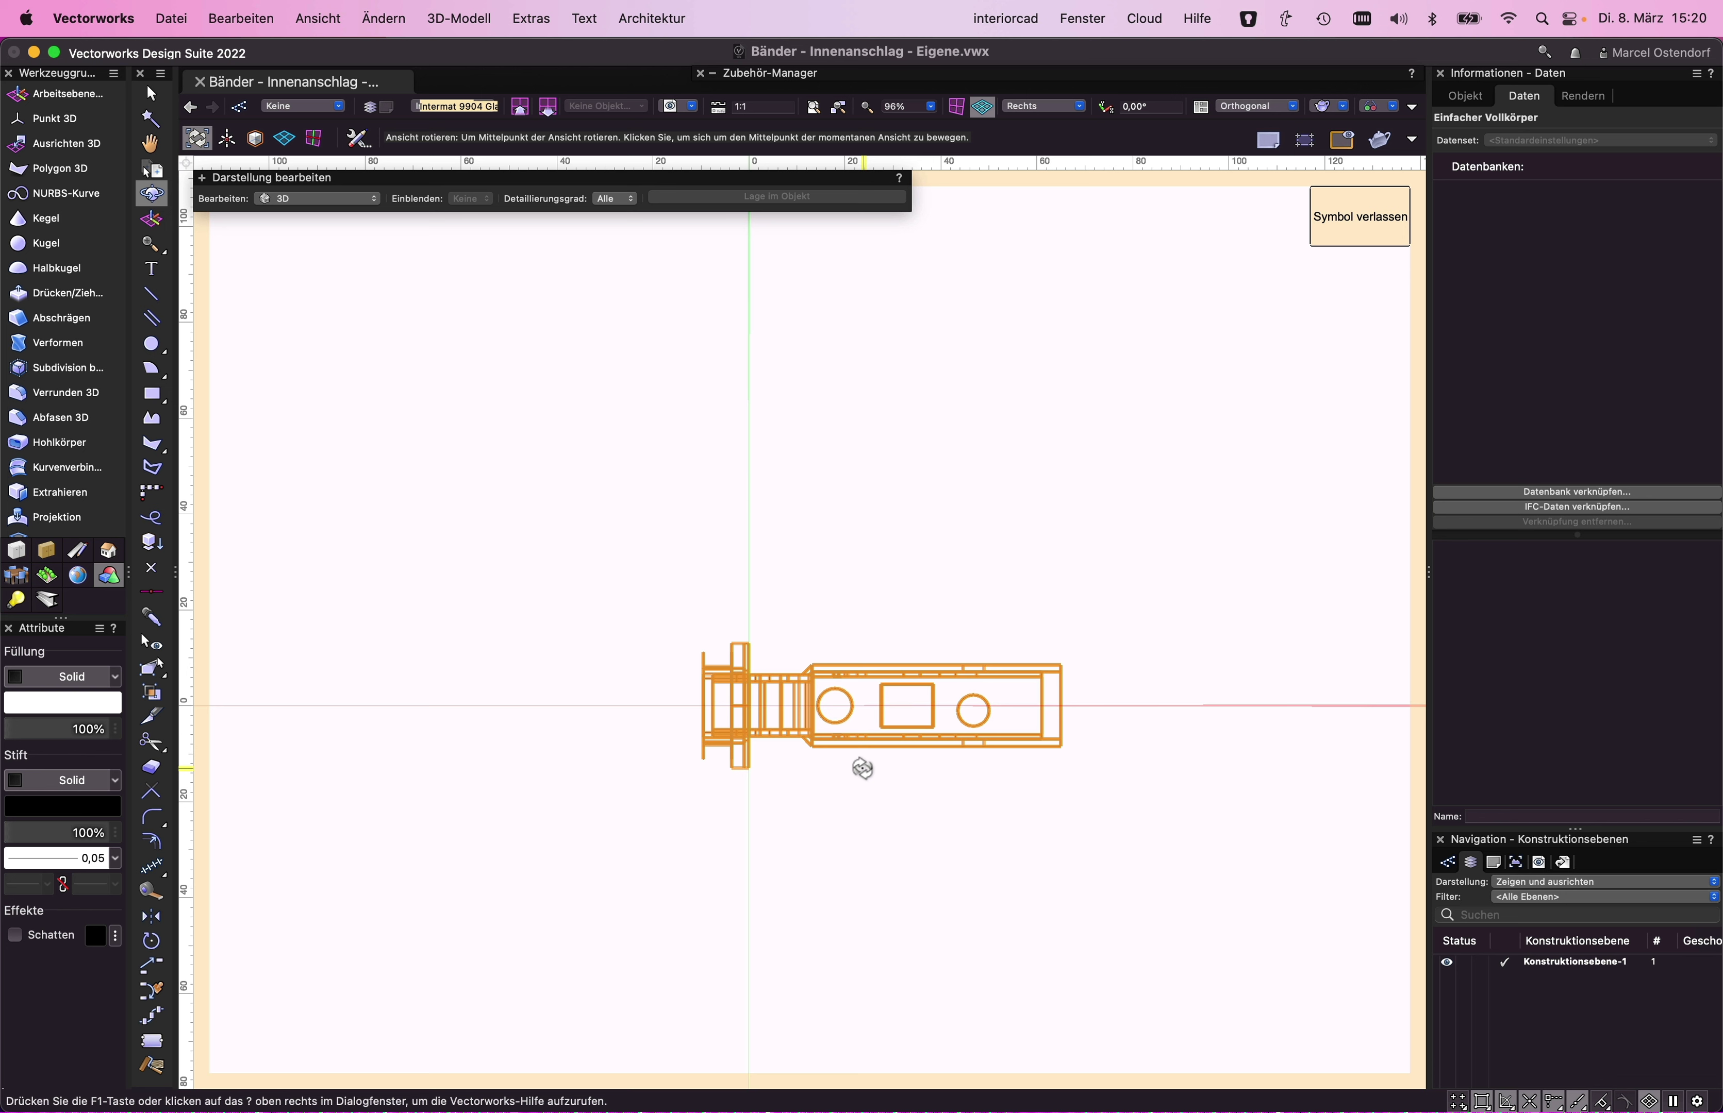
pyautogui.click(861, 769)
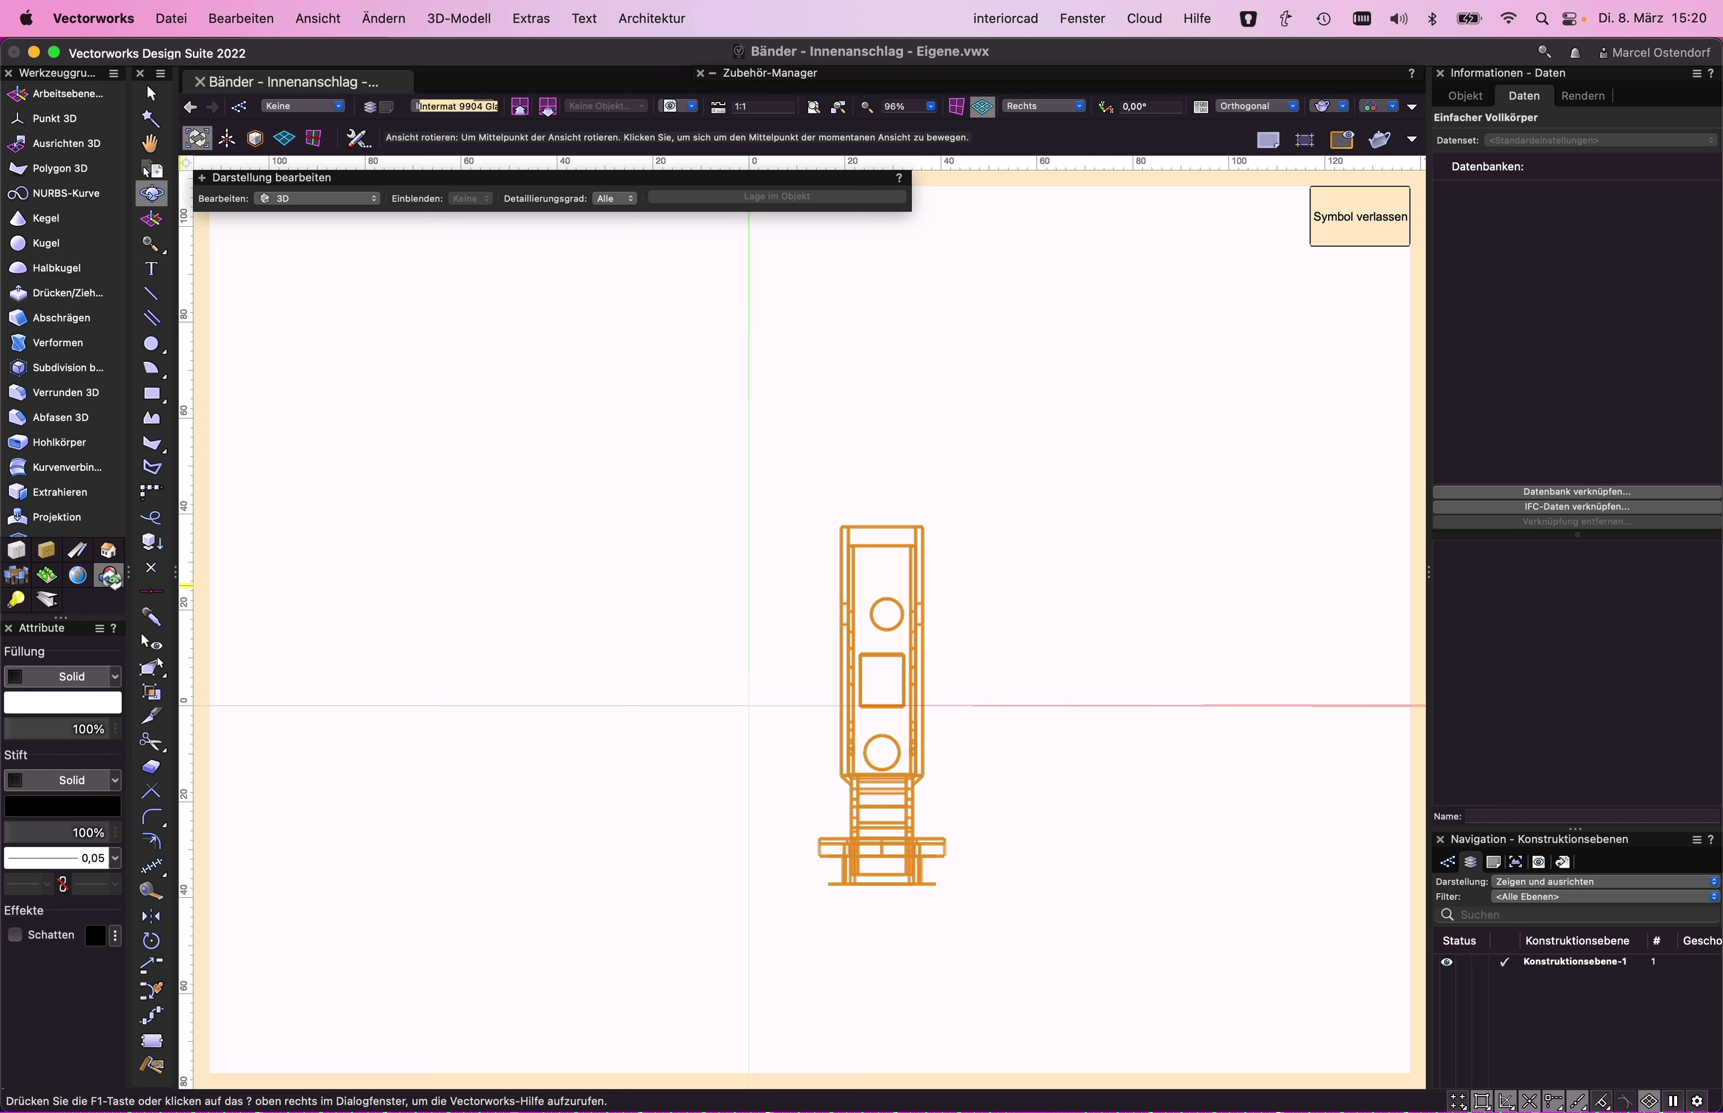
pyautogui.doubleClick(58, 118)
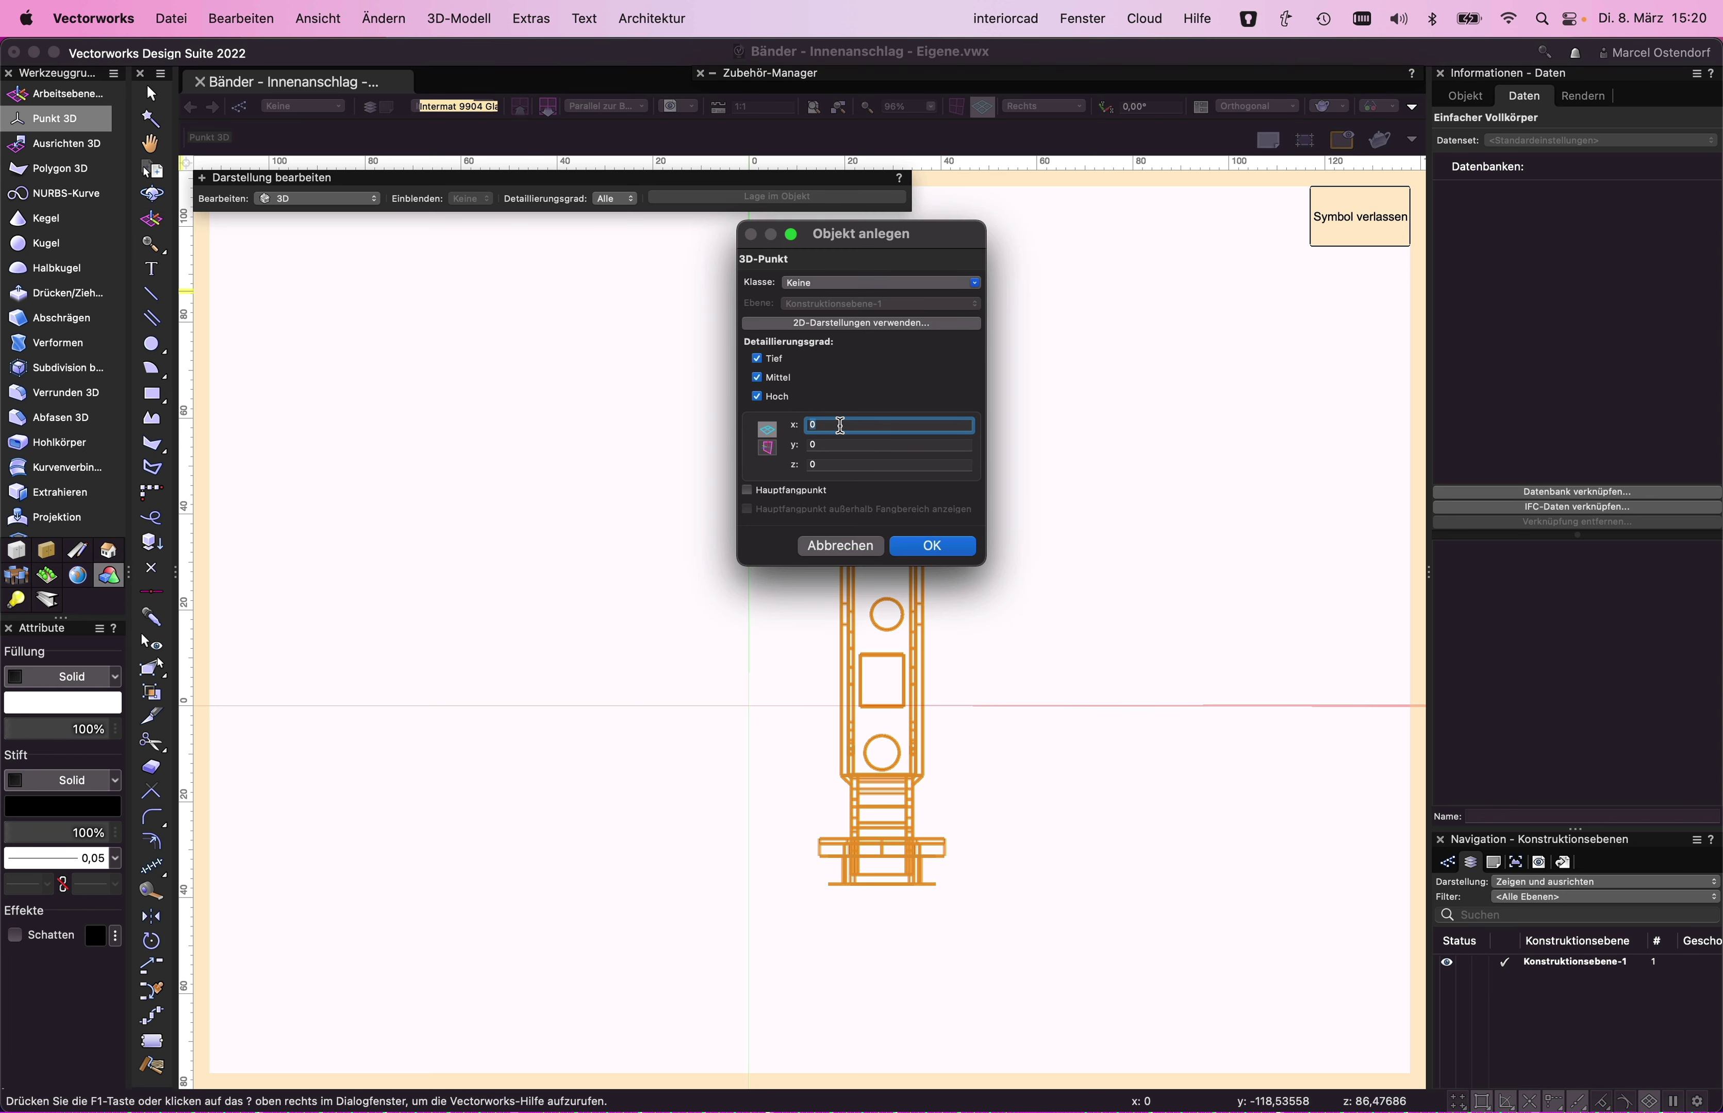
# - Place a 3D point at 0, 0, 0 and drag the hinge's base centre onto it
pyautogui.click(949, 546)
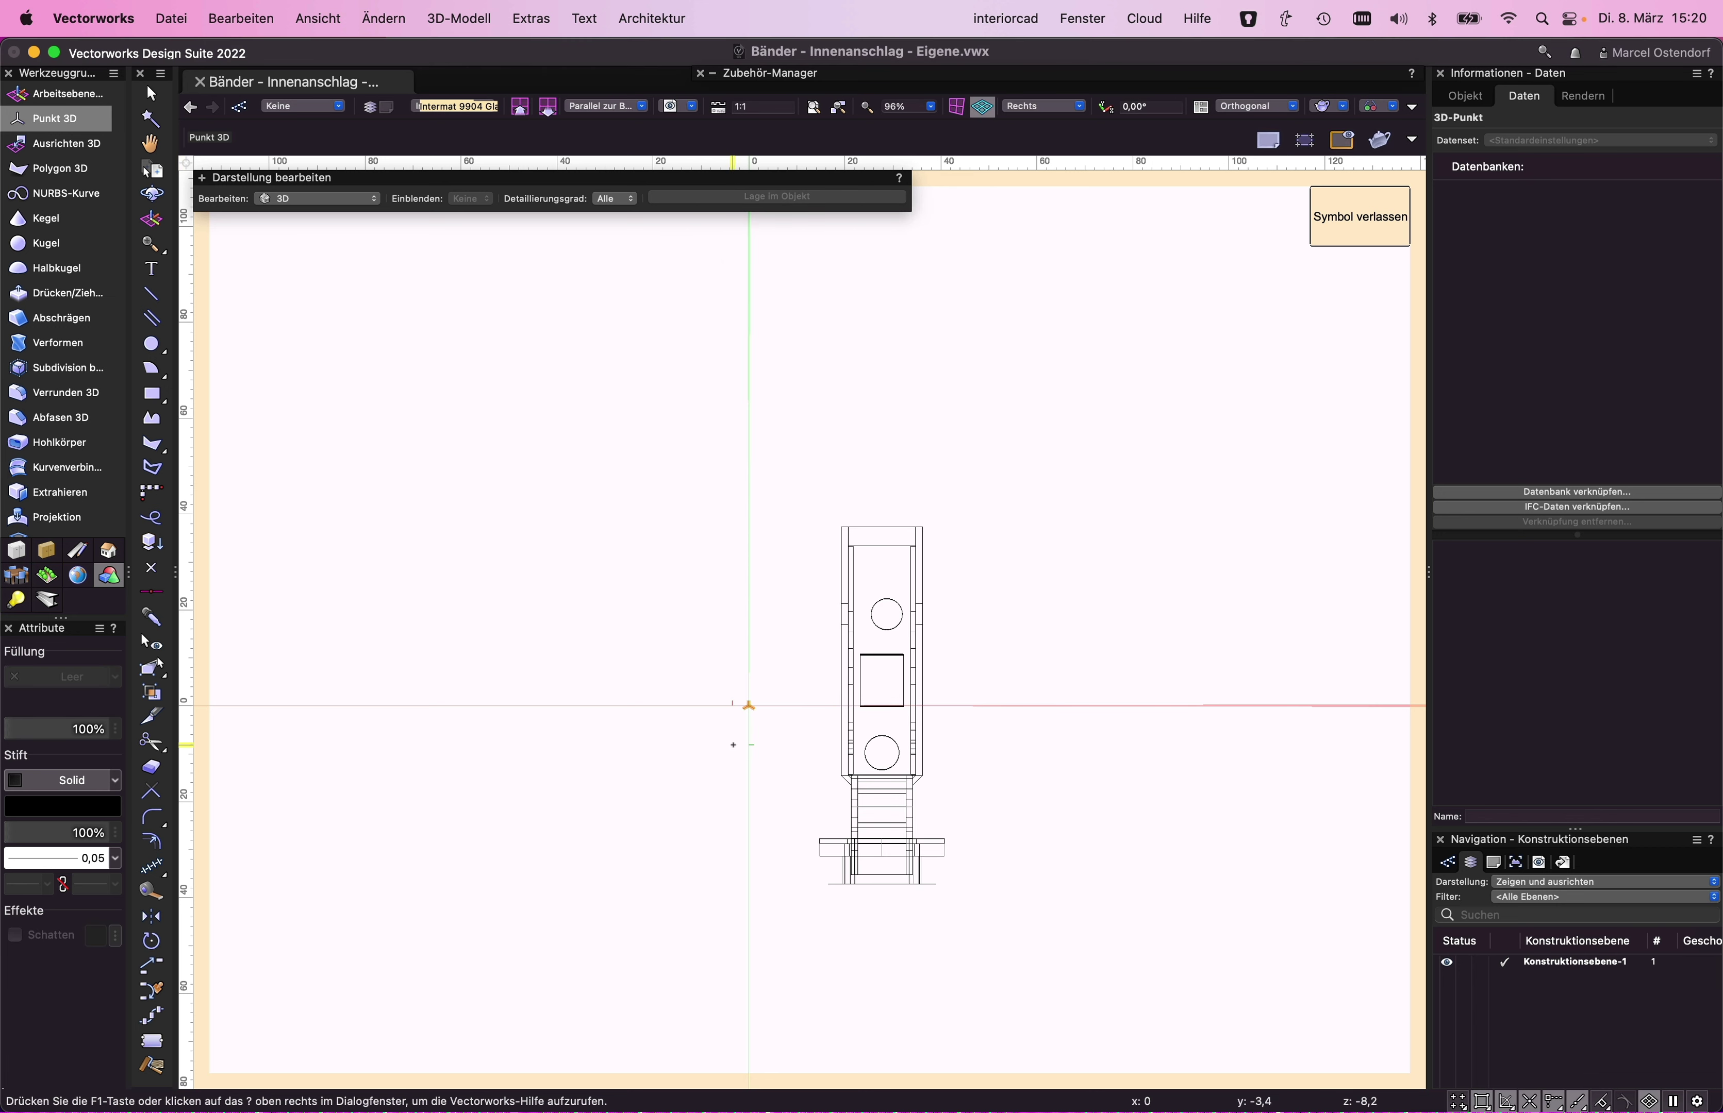
pyautogui.press('x')
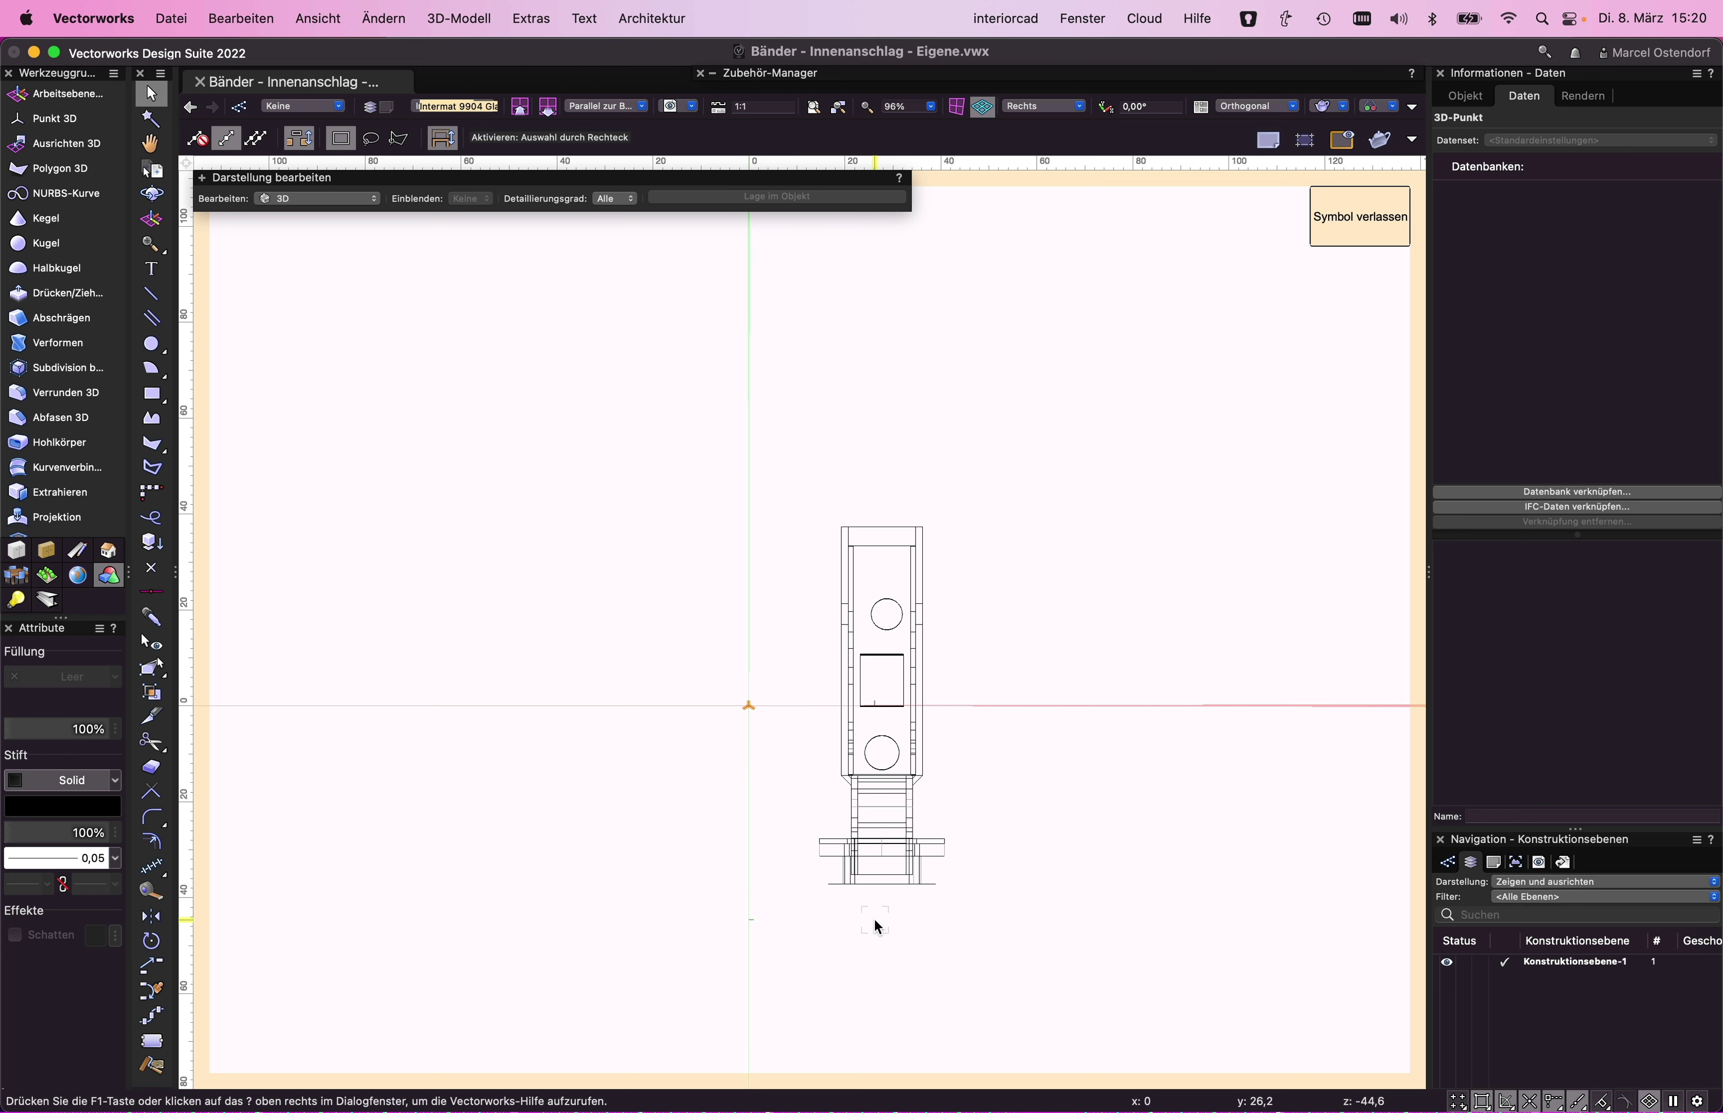
pyautogui.scroll(1, 872, 920)
pyautogui.scroll(4, 872, 918)
pyautogui.hotkey('ctrl', 'a')
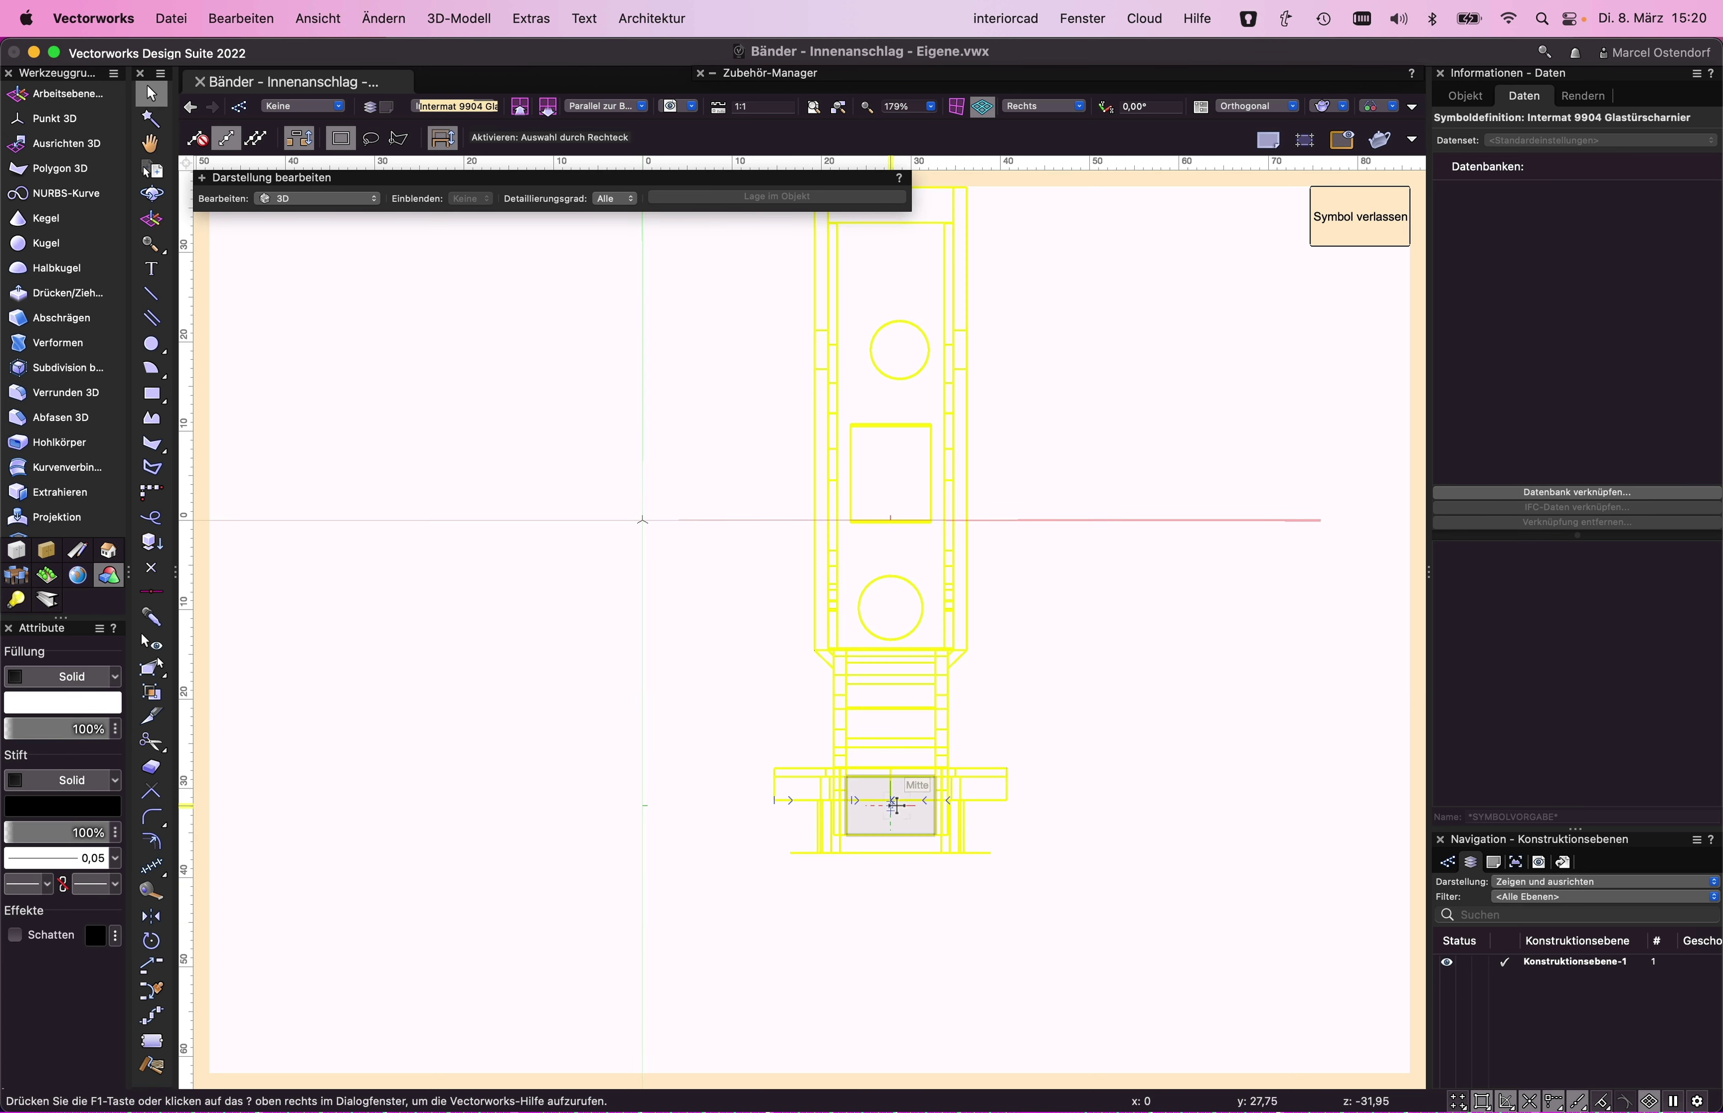
pyautogui.moveTo(890, 801); pyautogui.dragTo(643, 520)
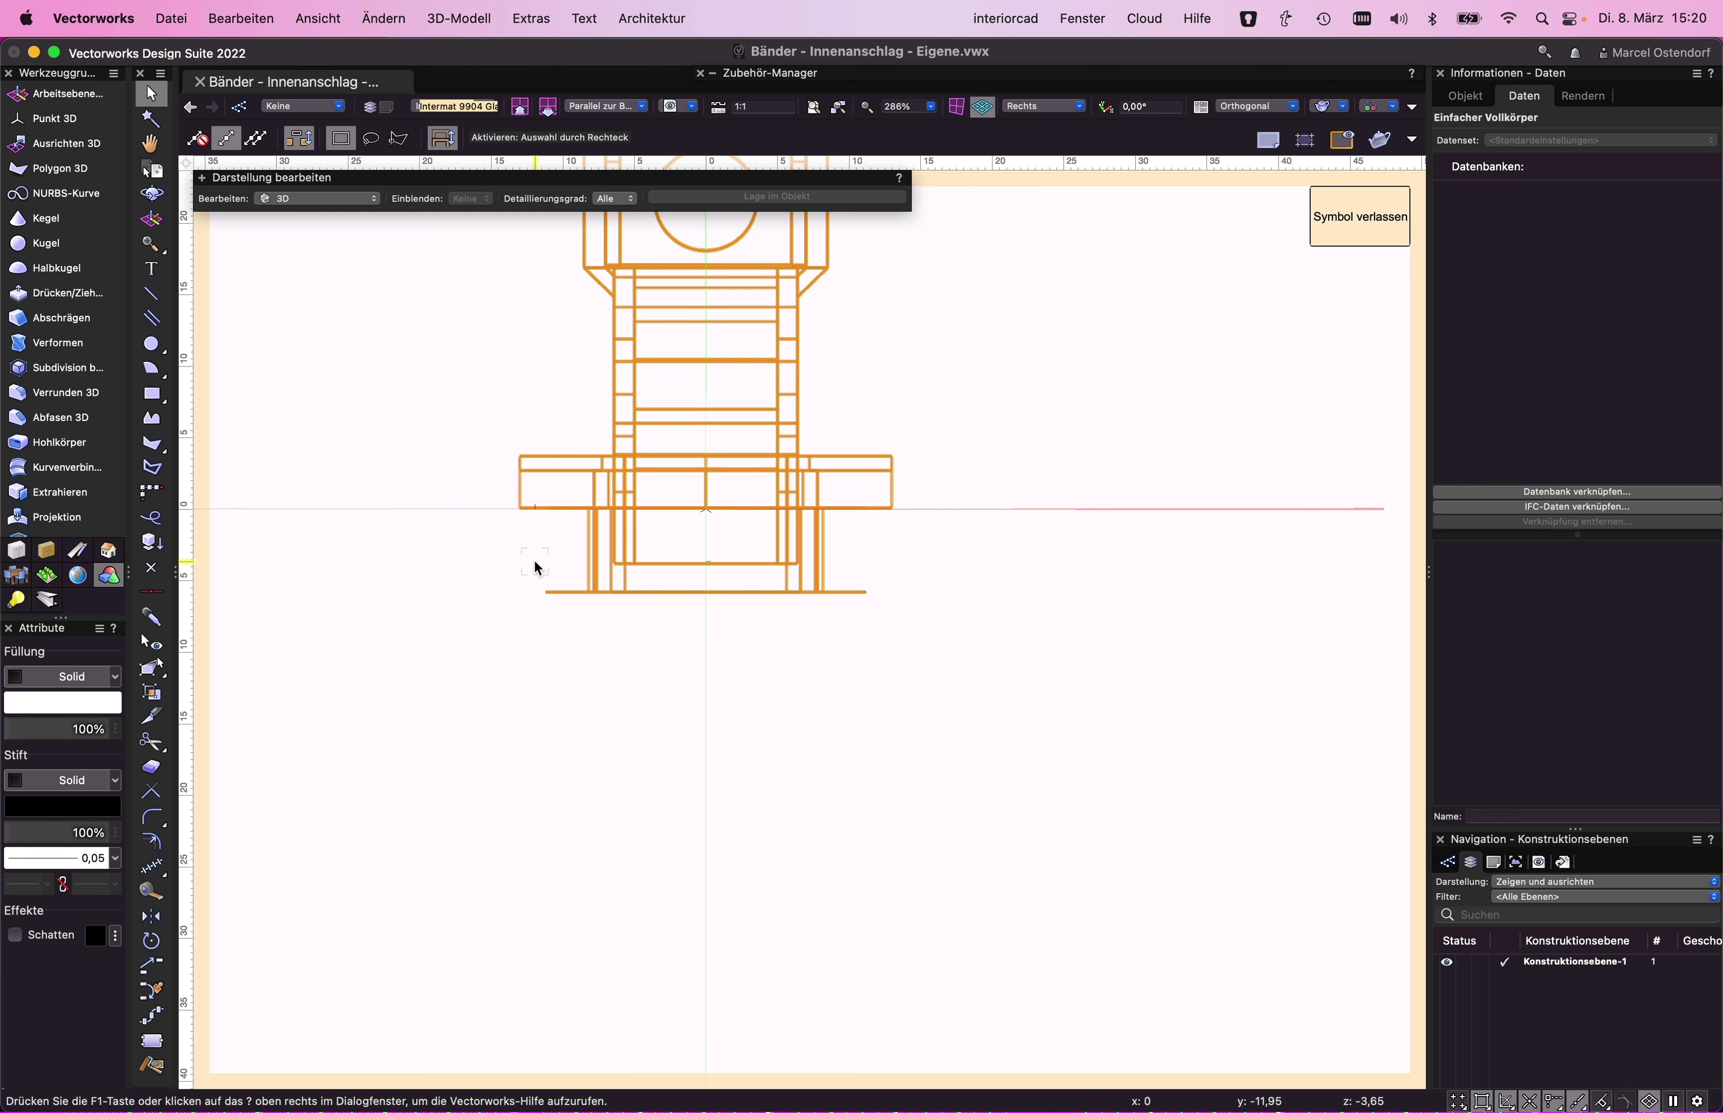
# - Select individual pieces of the hinge geometry to check its placement
pyautogui.scroll(-3, 849, 872)
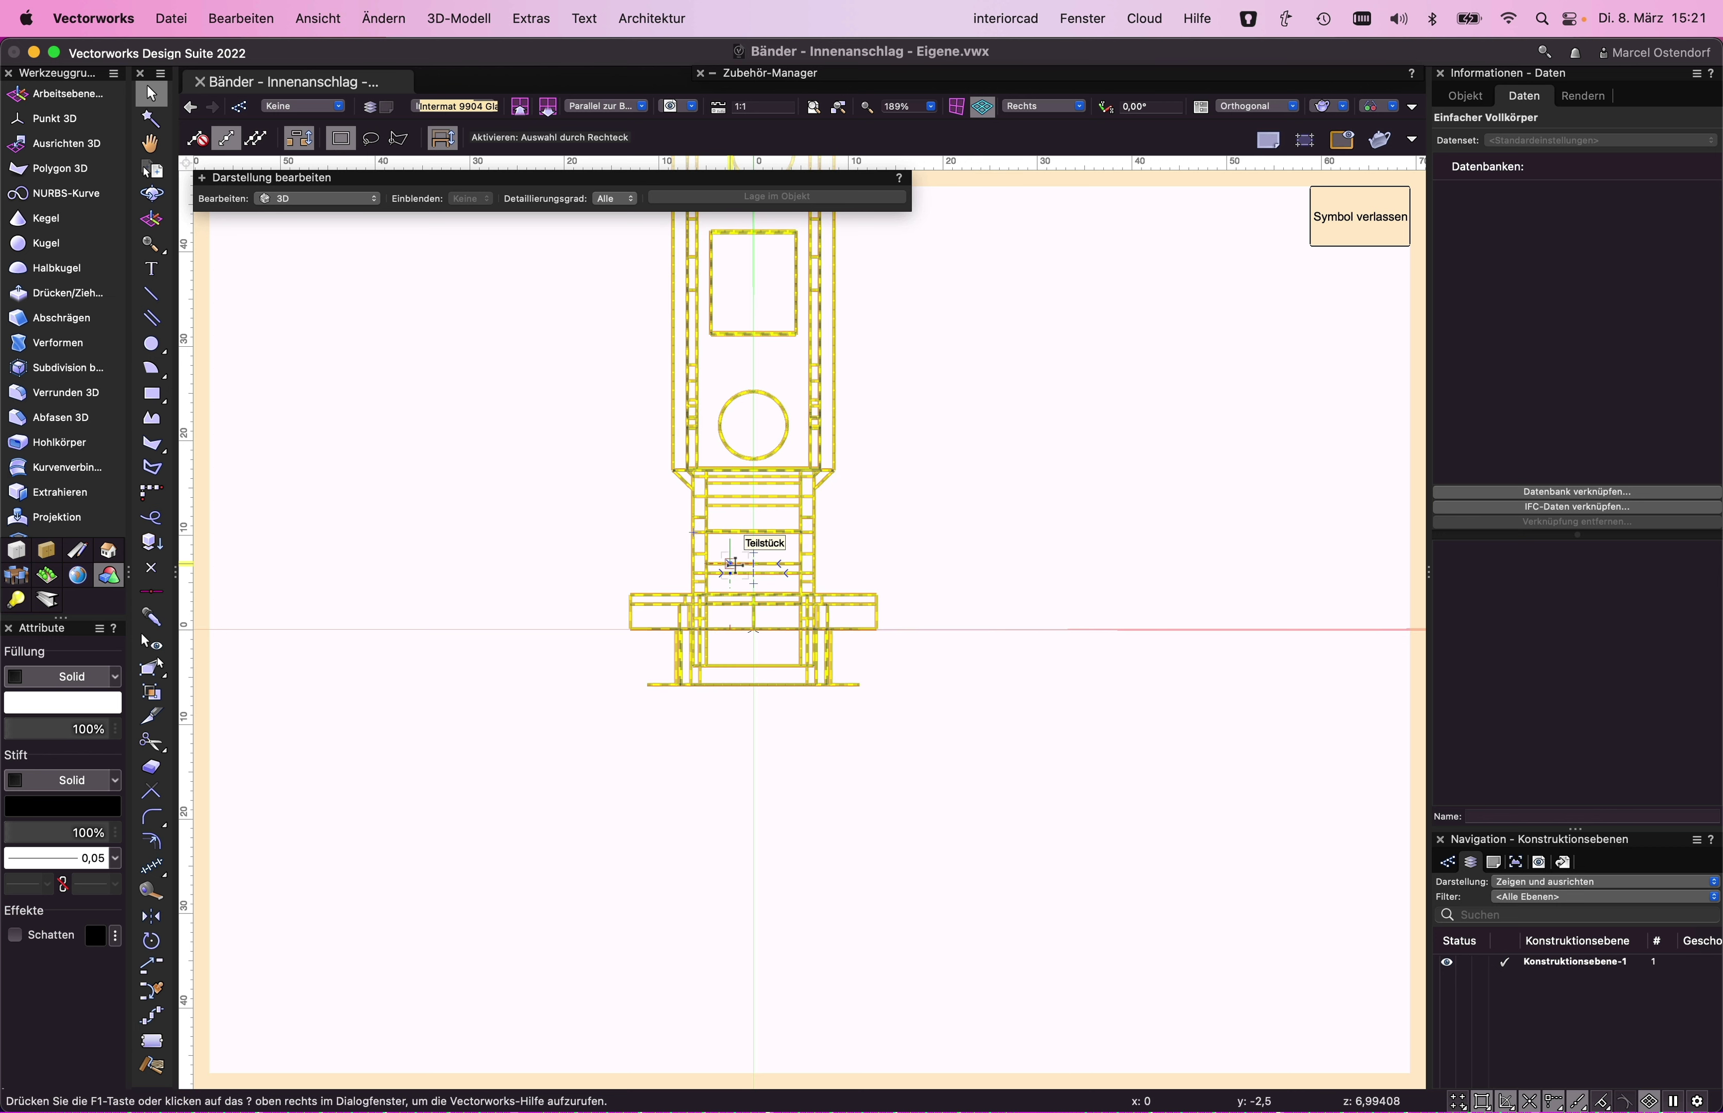
pyautogui.click(798, 576)
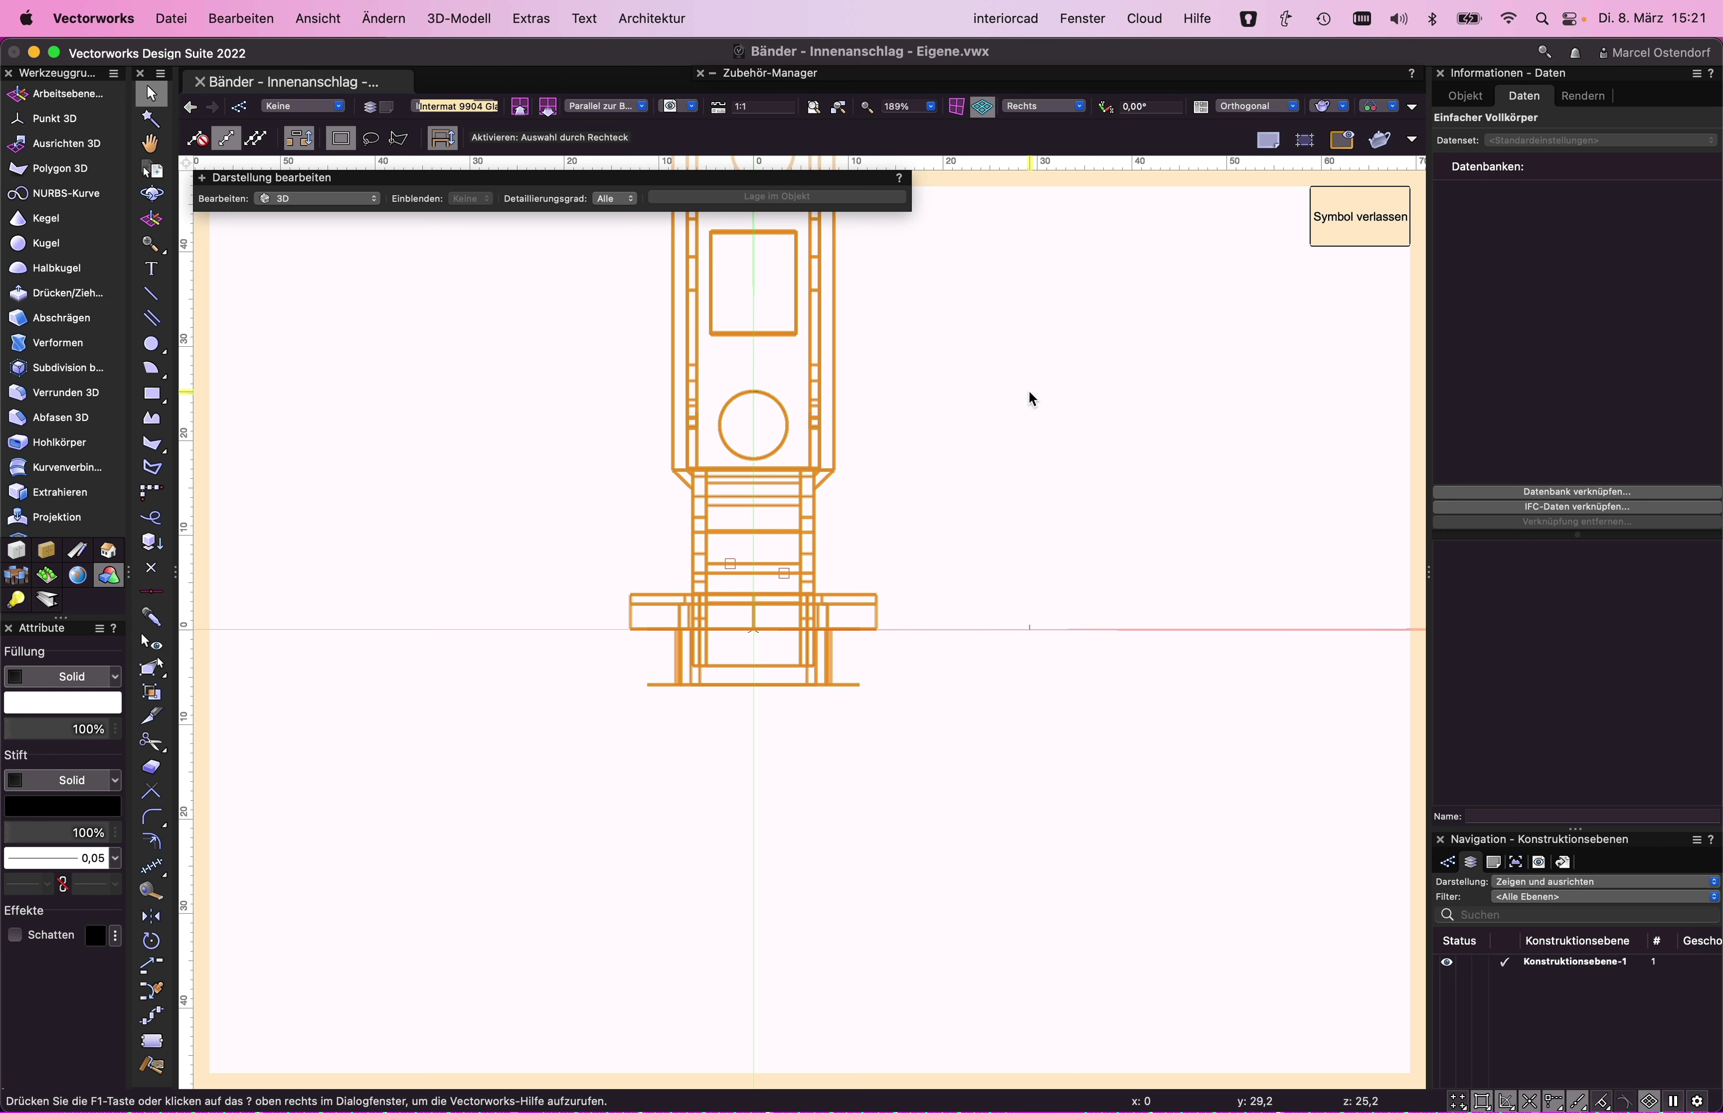
pyautogui.click(834, 398)
pyautogui.click(753, 685)
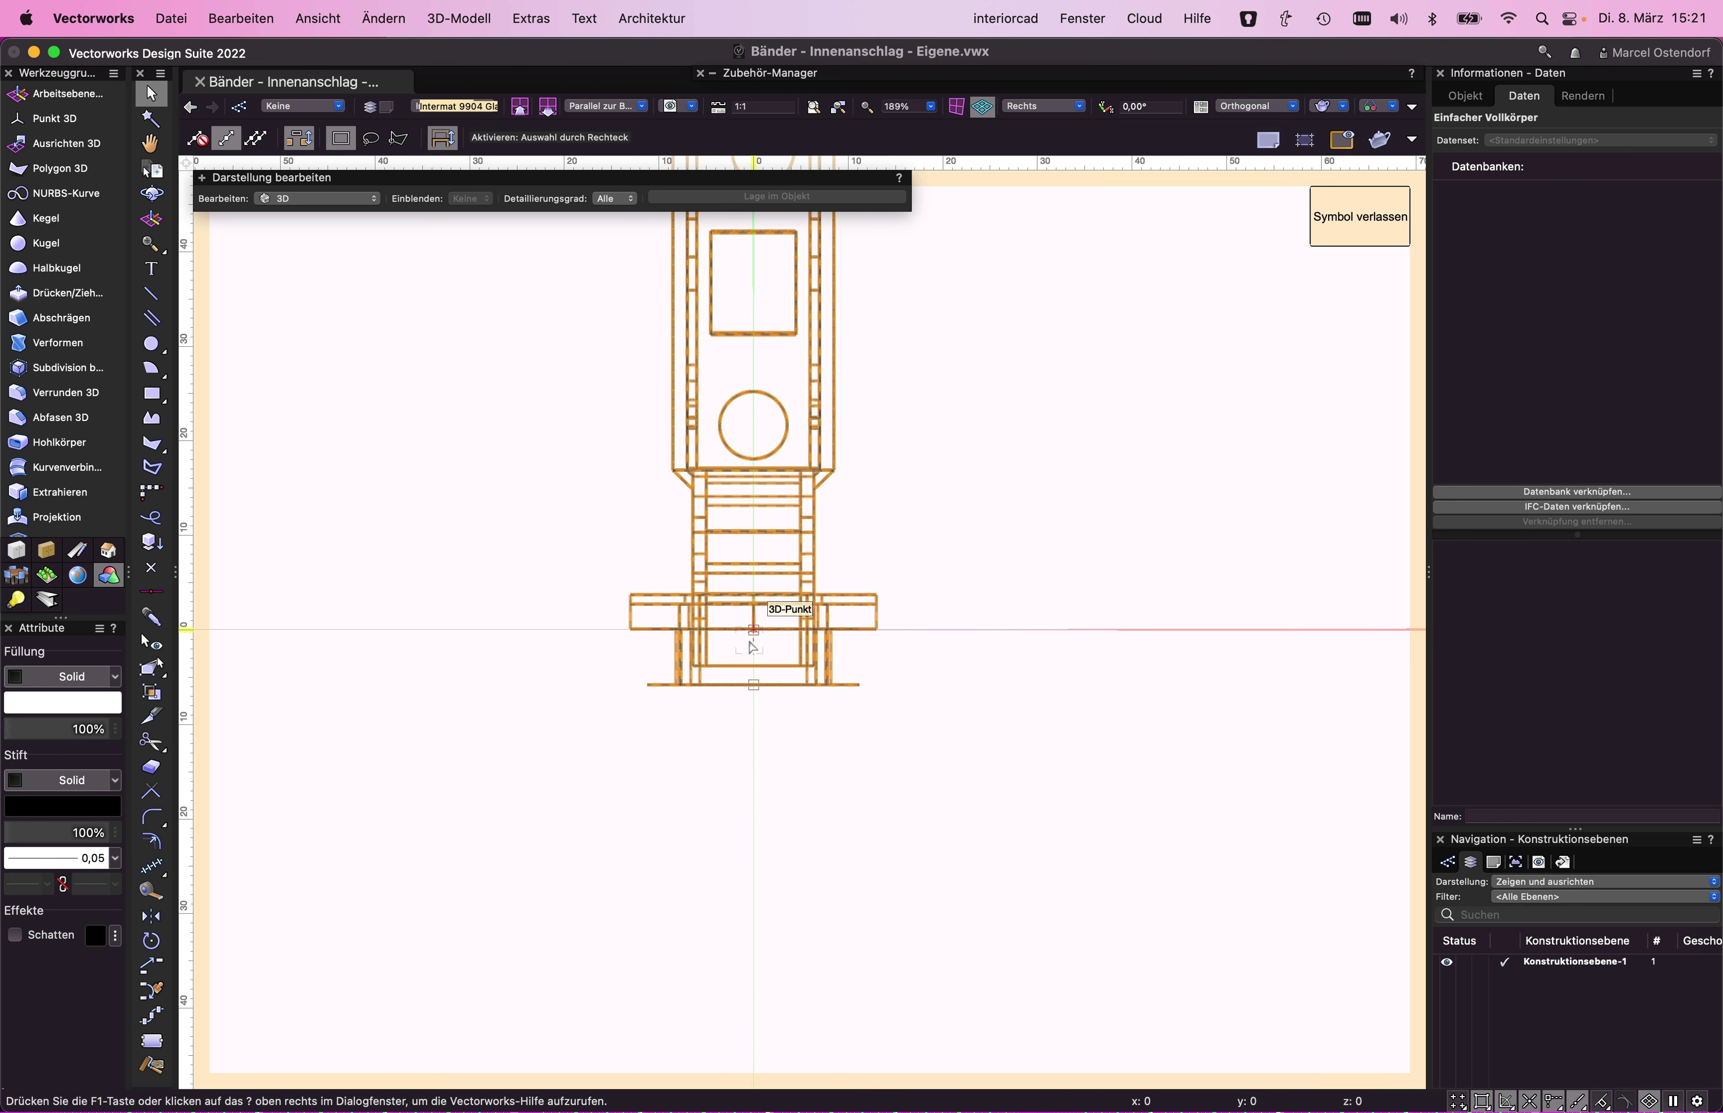
# - Zoom in on the origin and snap the hinge lines about 0.09 down onto it
pyautogui.scroll(5, 752, 644)
pyautogui.scroll(2, 753, 638)
pyautogui.scroll(3, 767, 634)
pyautogui.scroll(4, 763, 627)
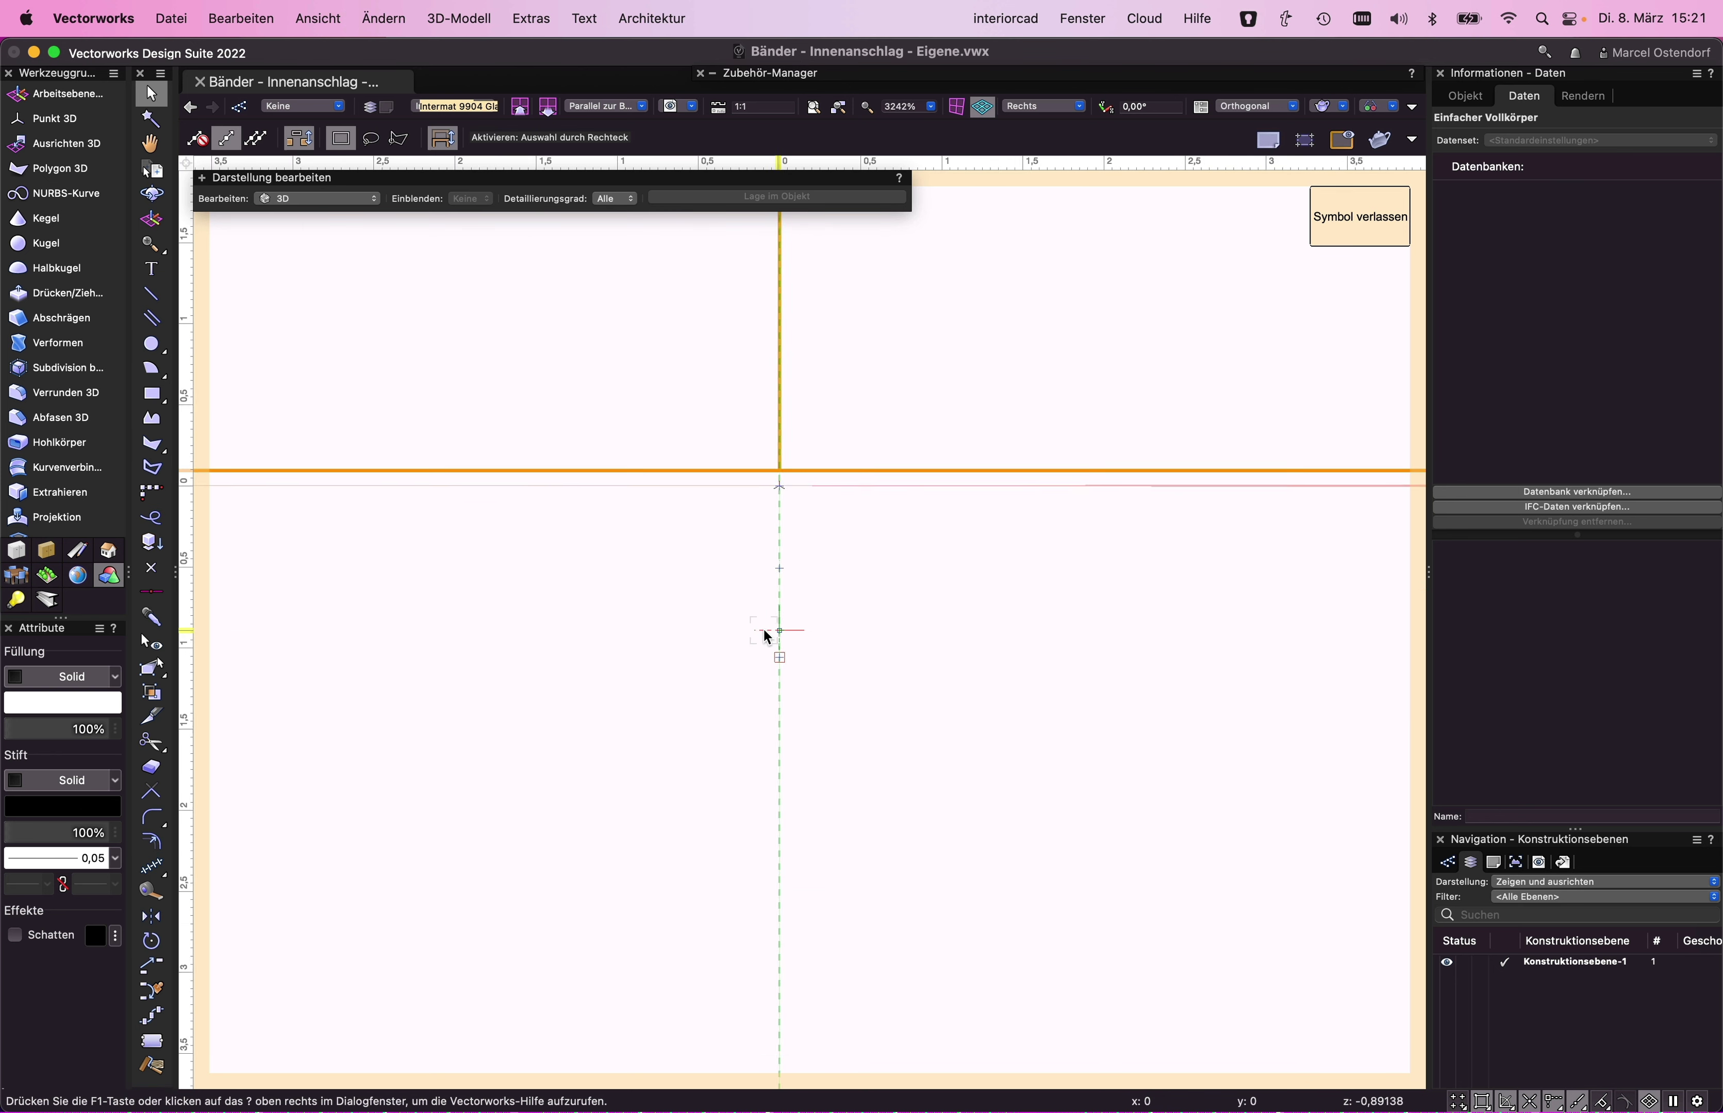
pyautogui.click(837, 515)
pyautogui.scroll(2, 810, 433)
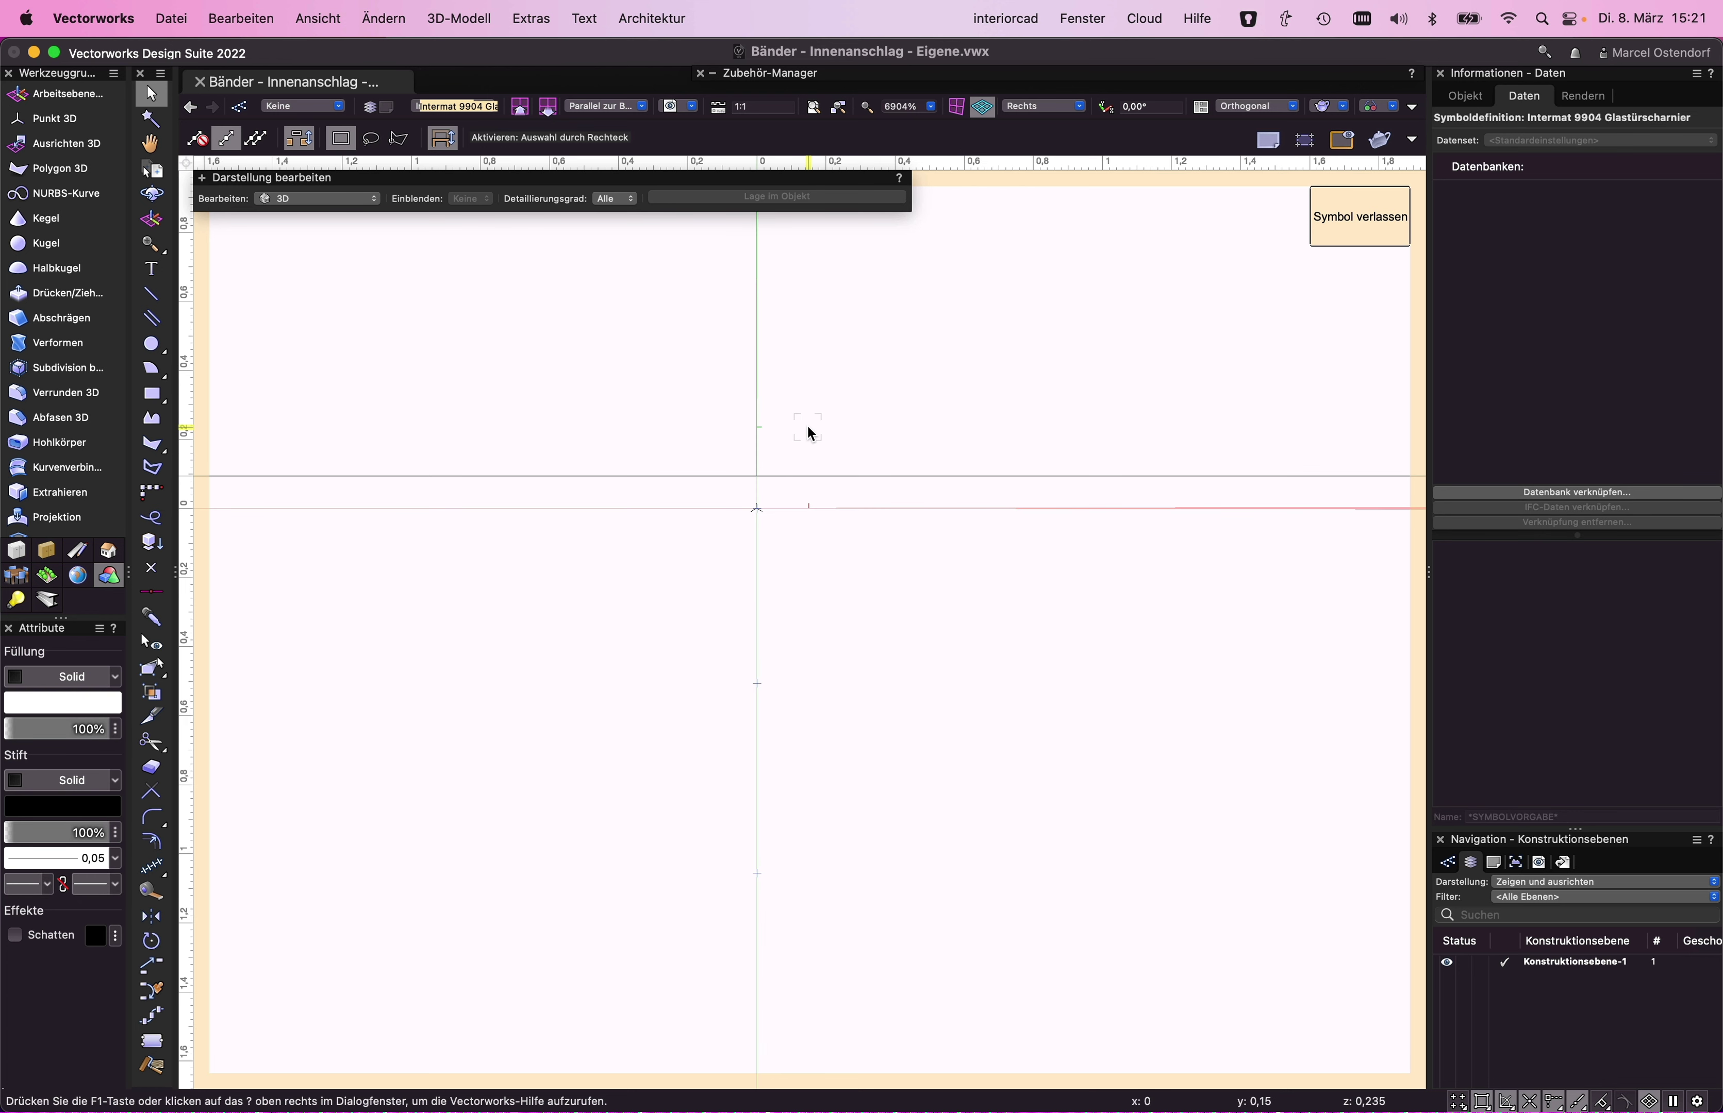
pyautogui.scroll(2, 811, 433)
pyautogui.scroll(1, 809, 433)
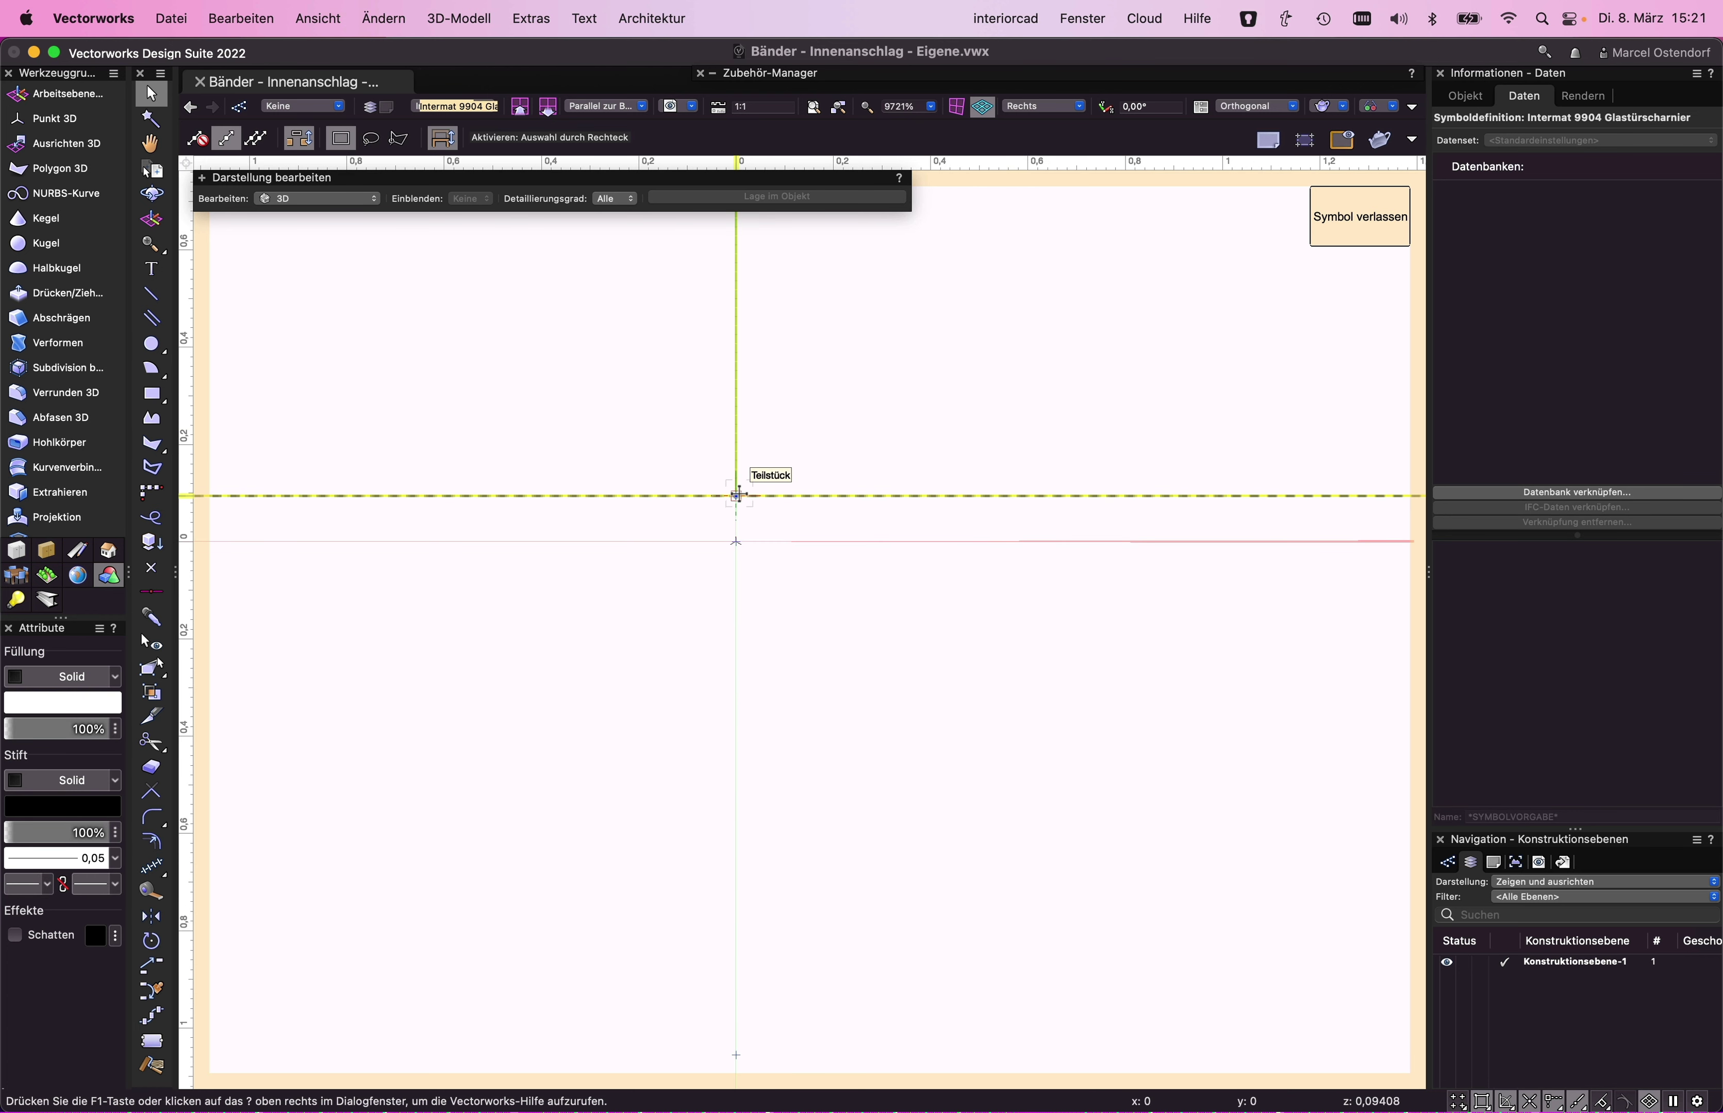
pyautogui.moveTo(738, 495); pyautogui.dragTo(735, 537)
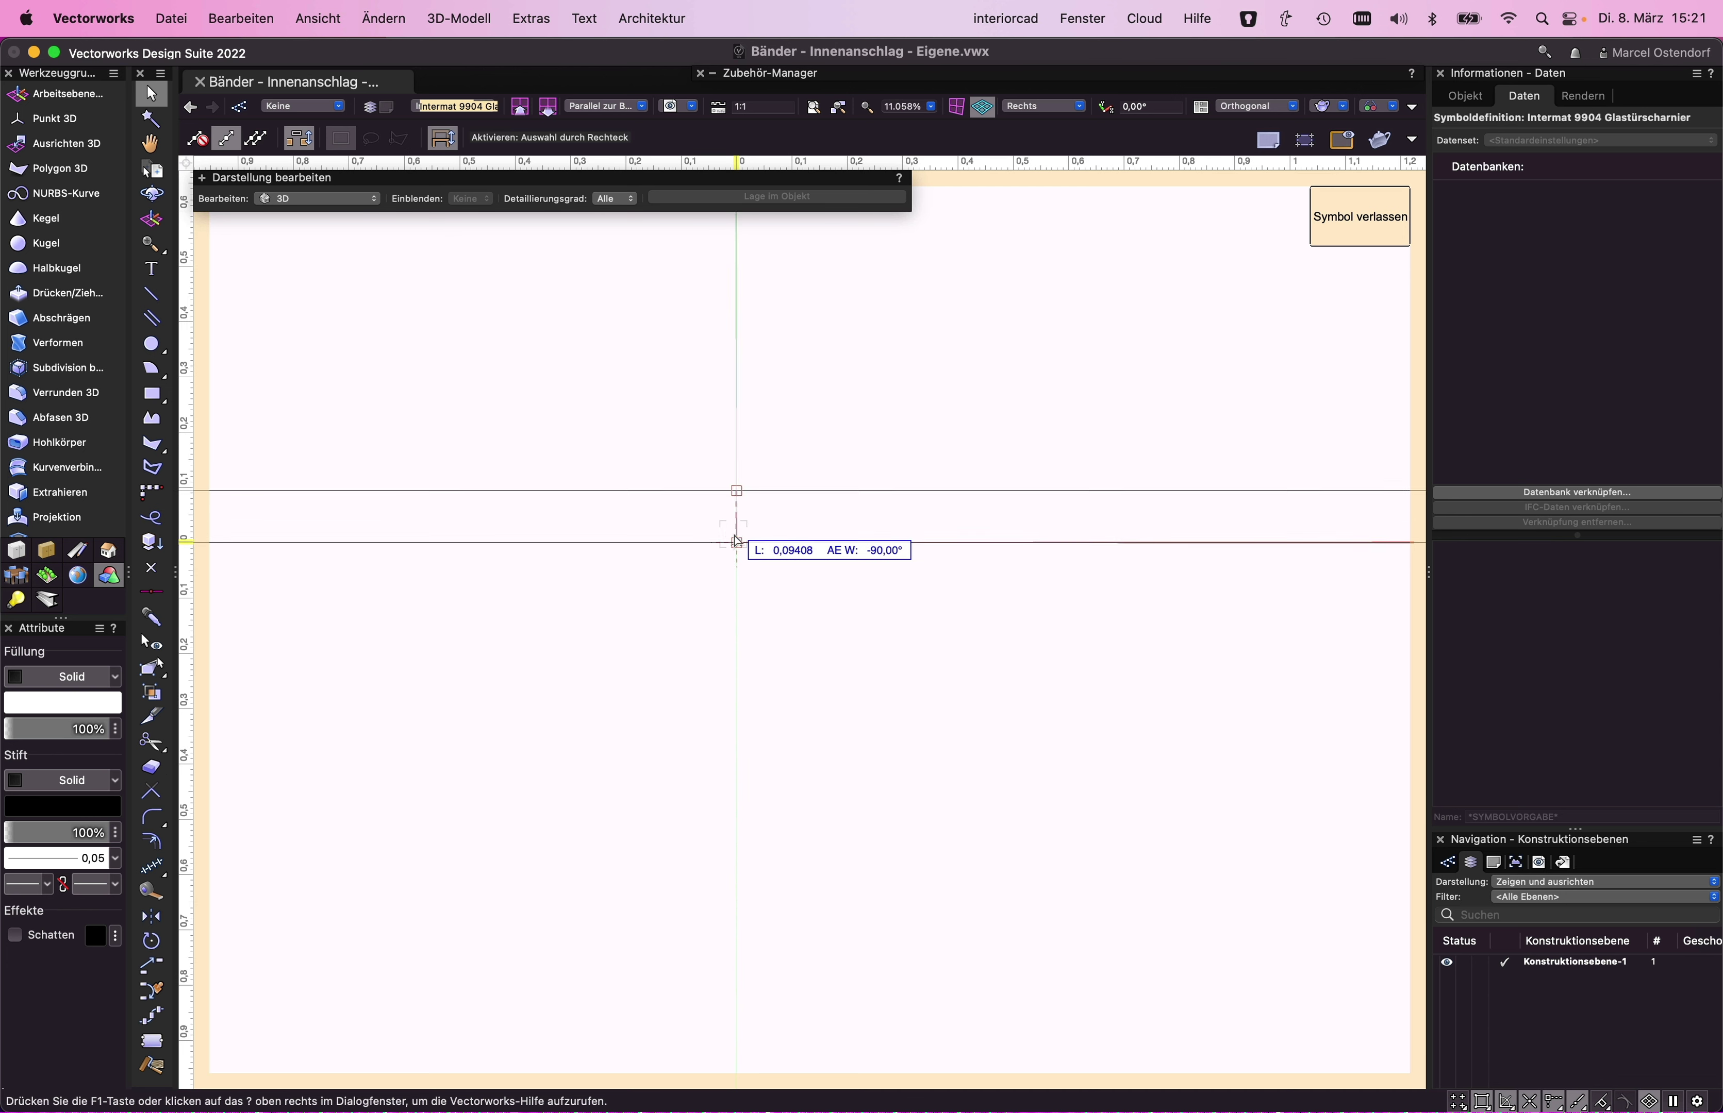
pyautogui.scroll(1, 736, 542)
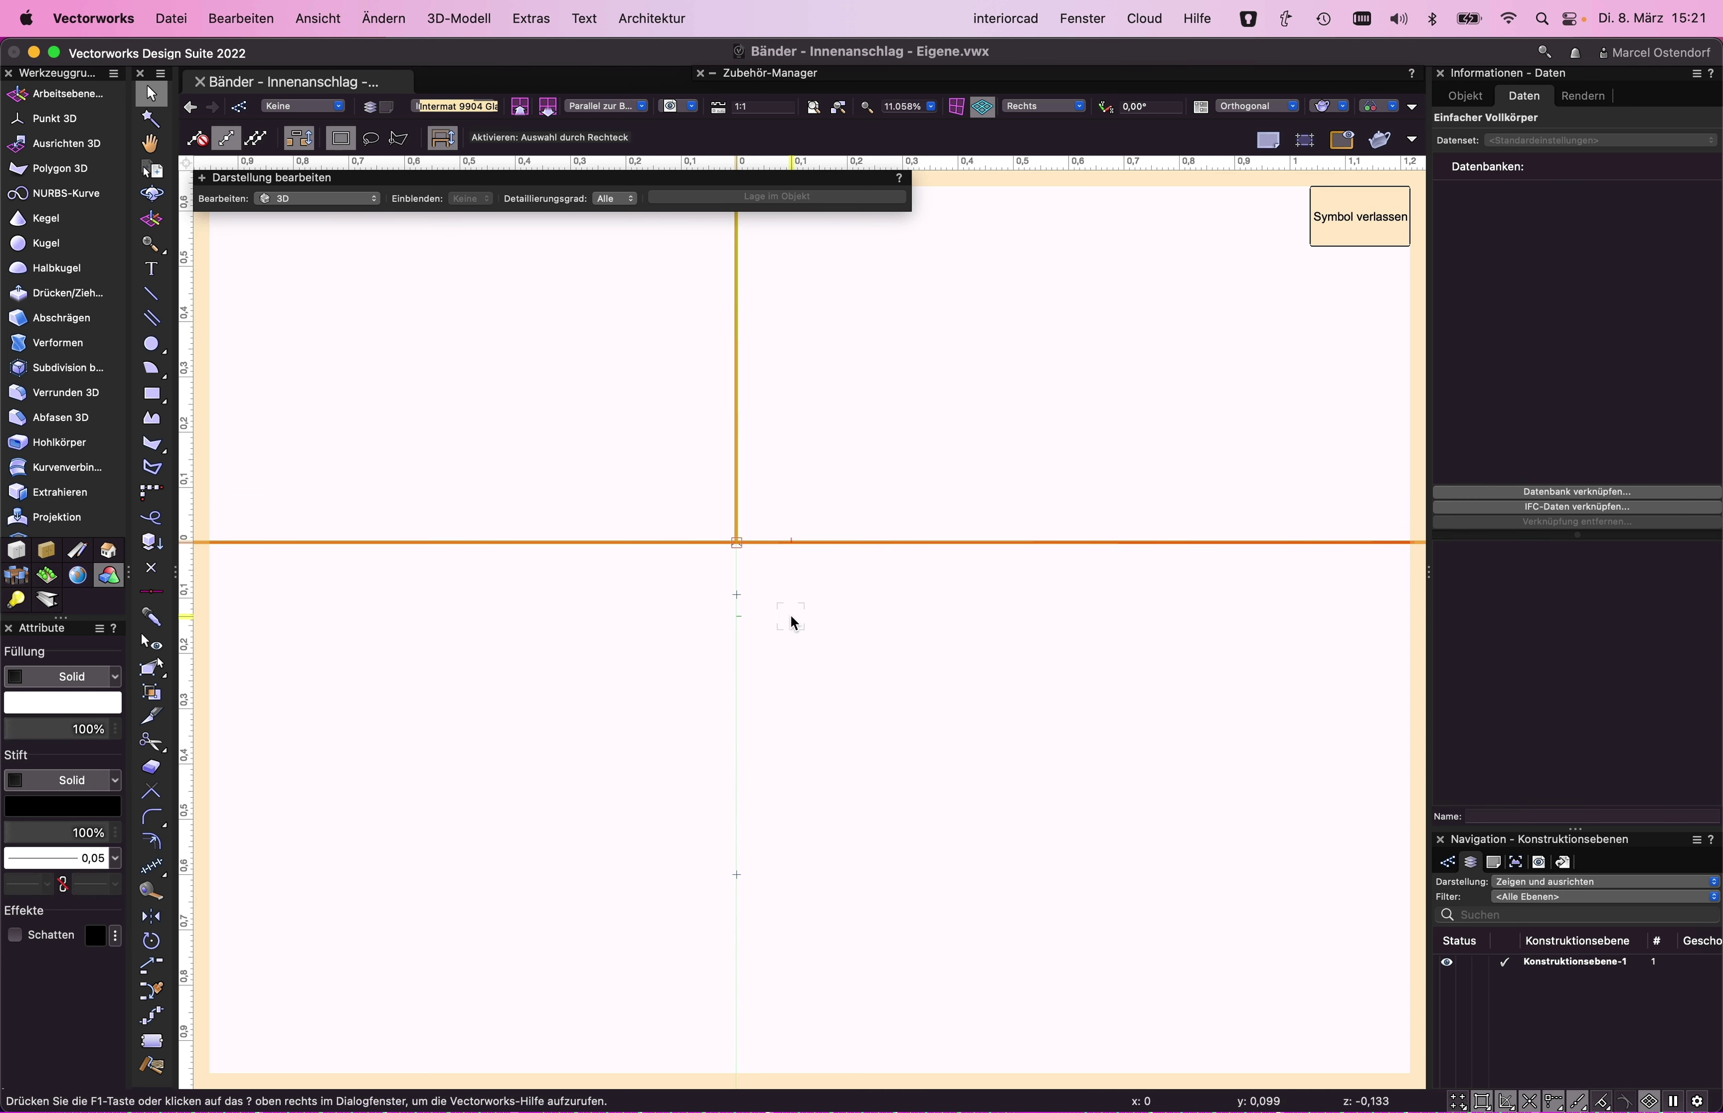
pyautogui.scroll(-3, 790, 618)
pyautogui.scroll(-5, 788, 618)
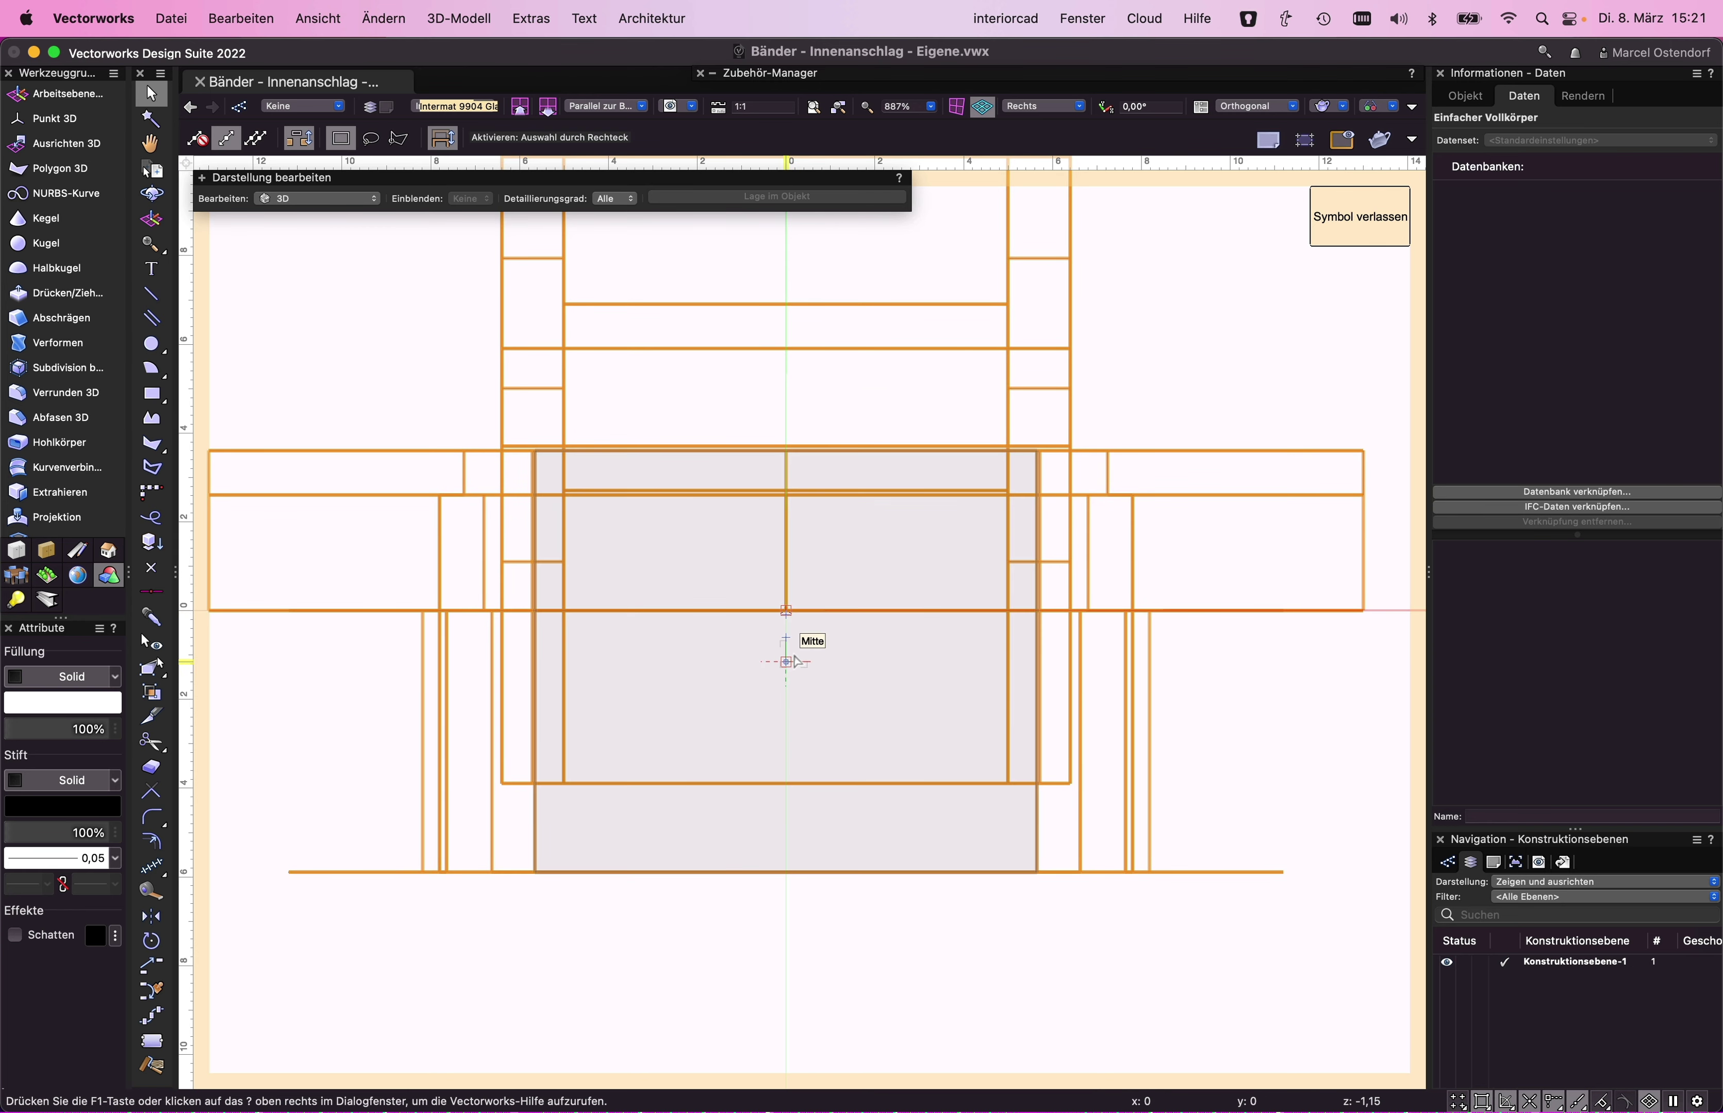
pyautogui.scroll(-2, 793, 661)
pyautogui.scroll(-2, 790, 655)
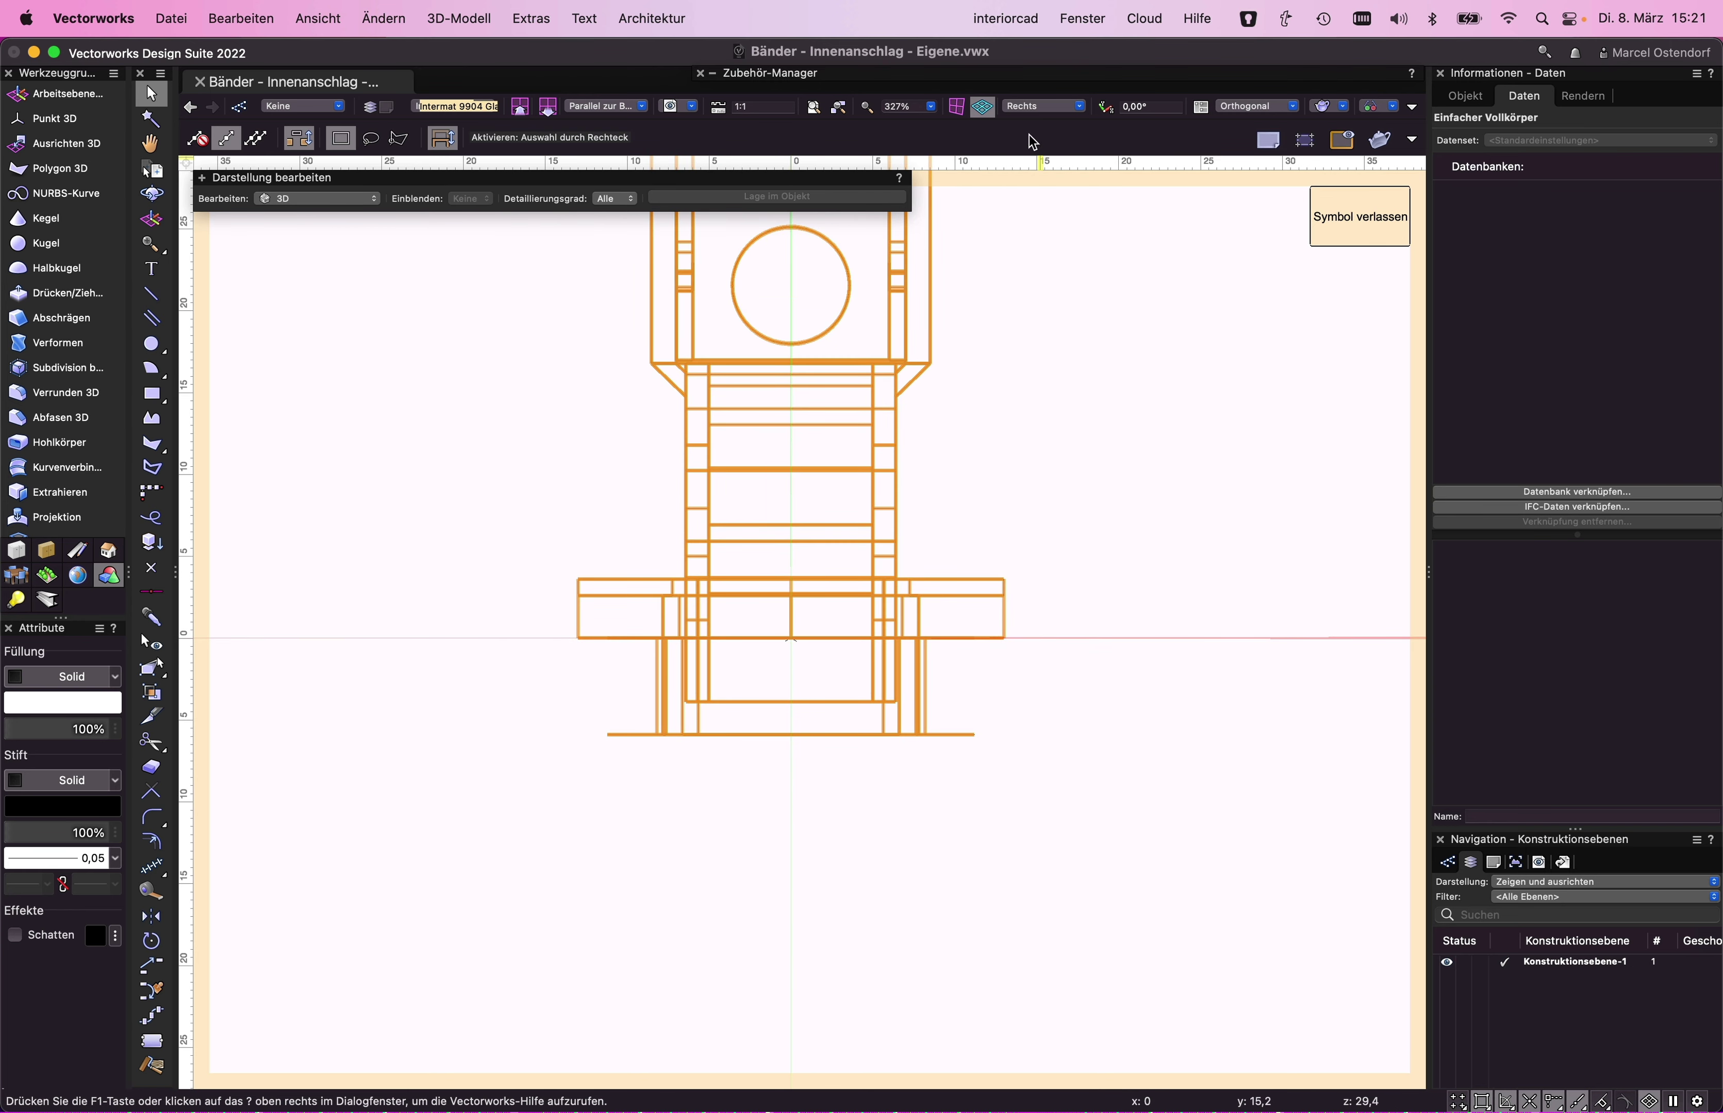
# - In the Top (Oben) view, move the hinge up and left, clear of the origin
pyautogui.click(1042, 106)
pyautogui.click(1045, 156)
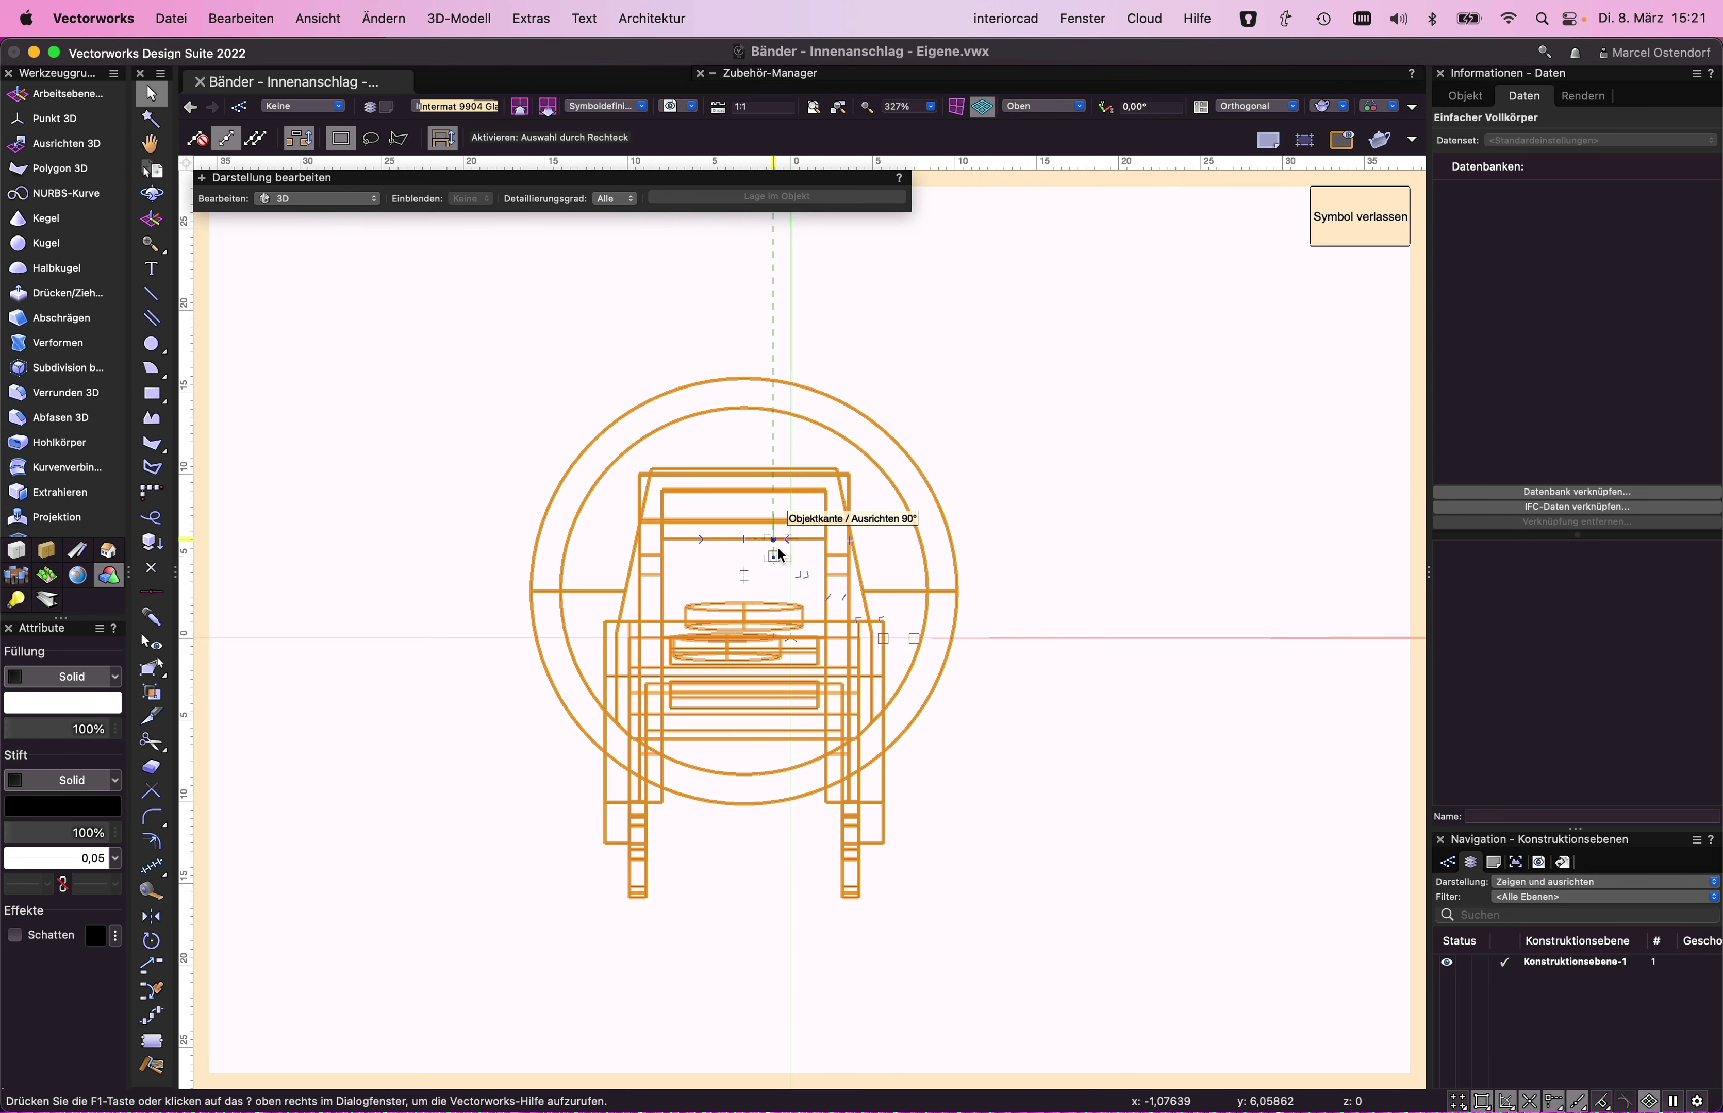
pyautogui.scroll(-2, 750, 699)
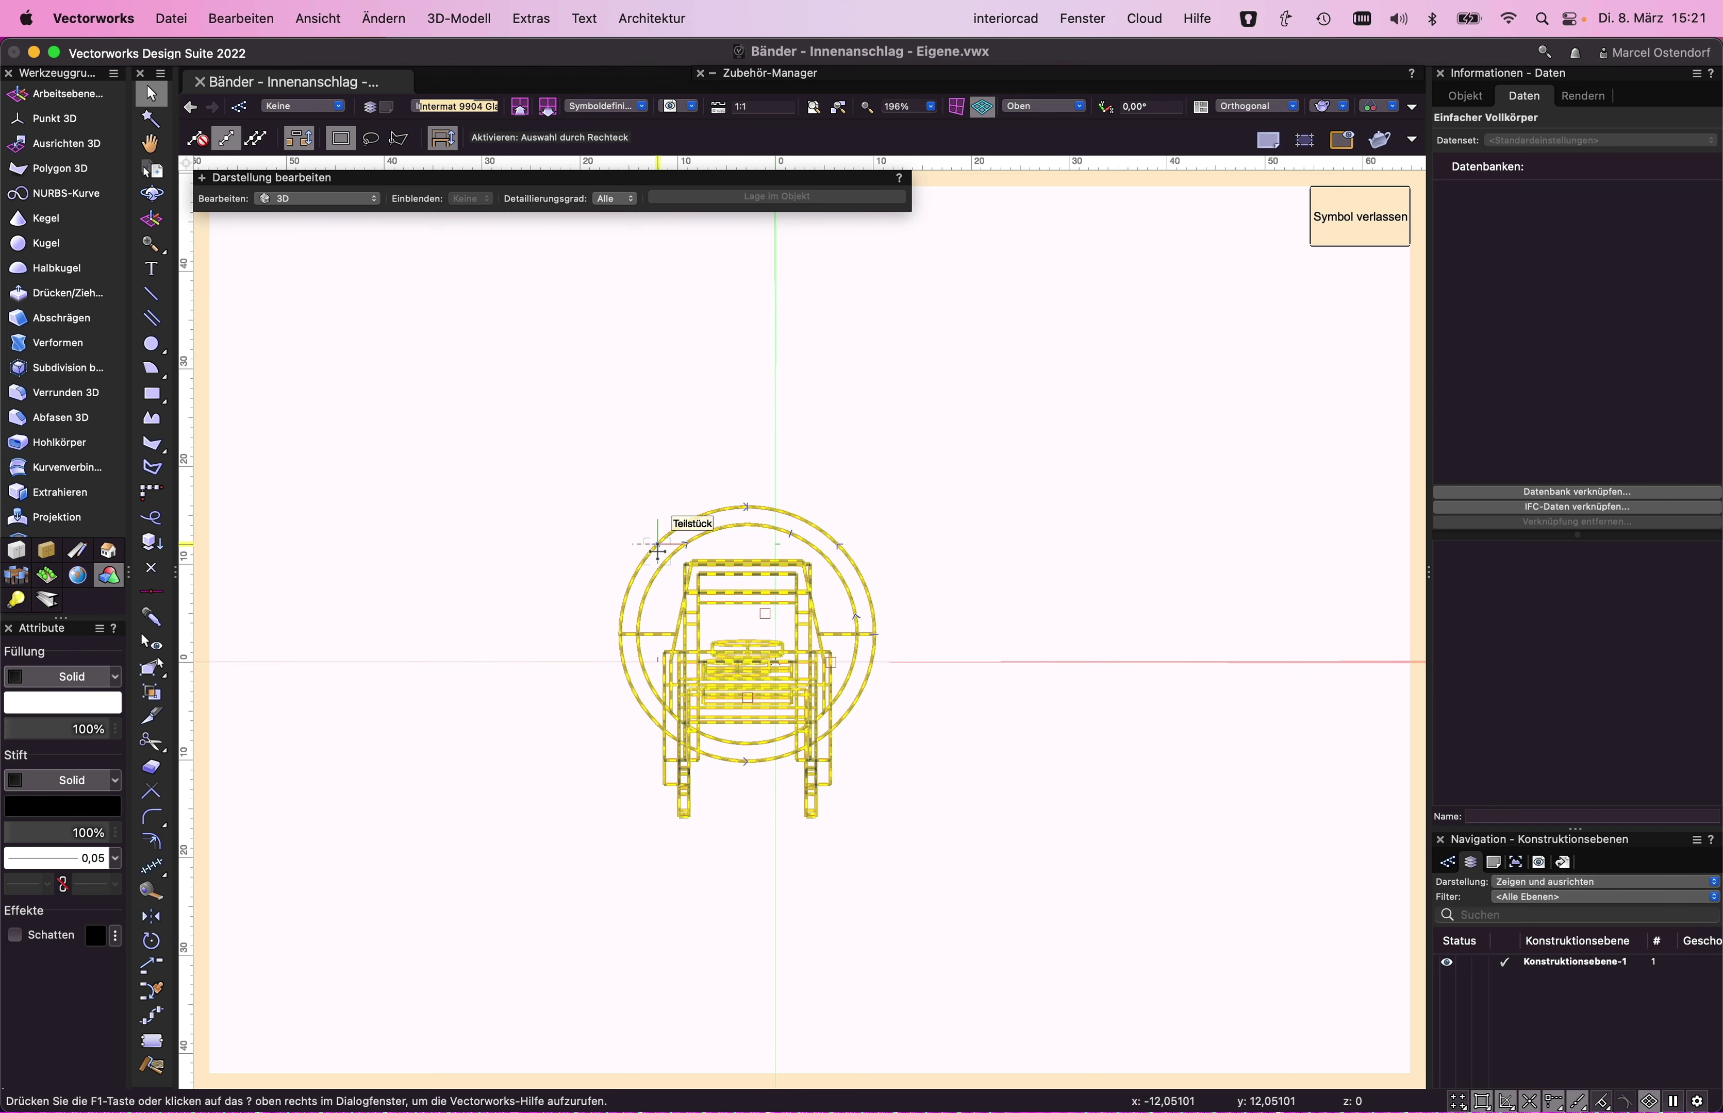
pyautogui.scroll(-1, 623, 520)
pyautogui.moveTo(623, 521); pyautogui.dragTo(323, 299)
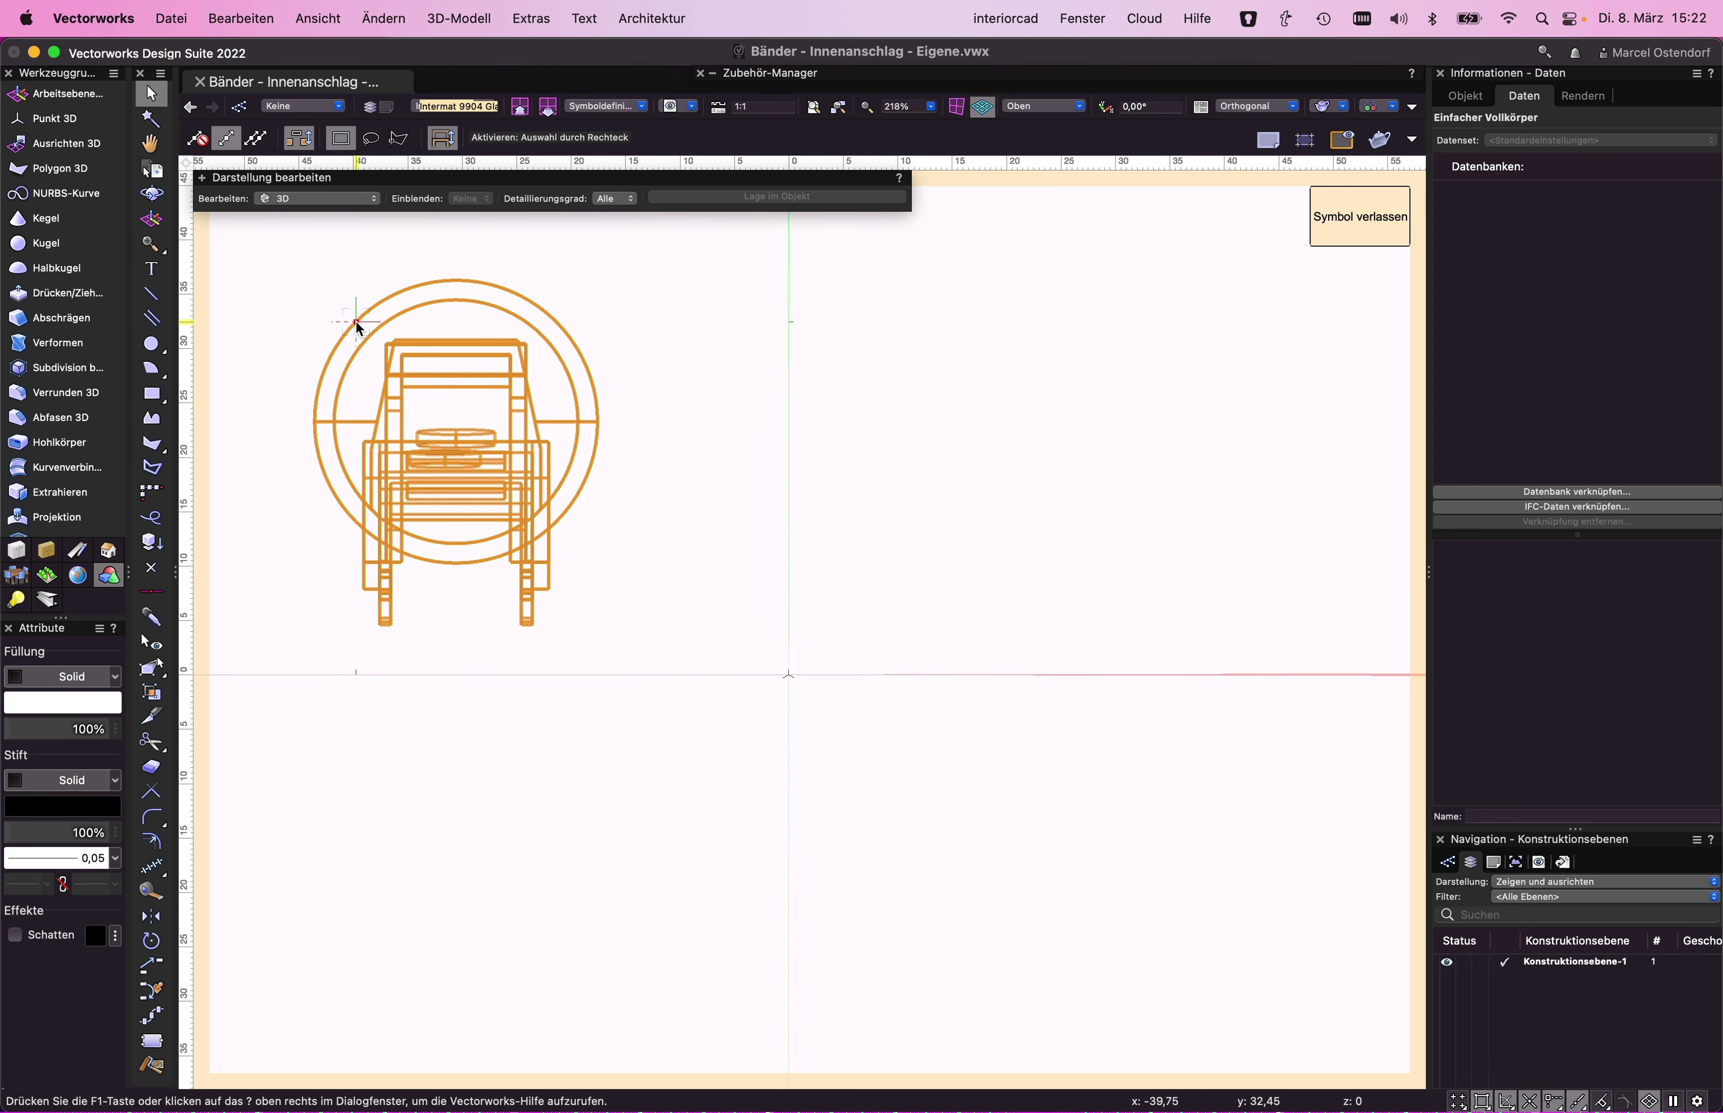
pyautogui.click(673, 587)
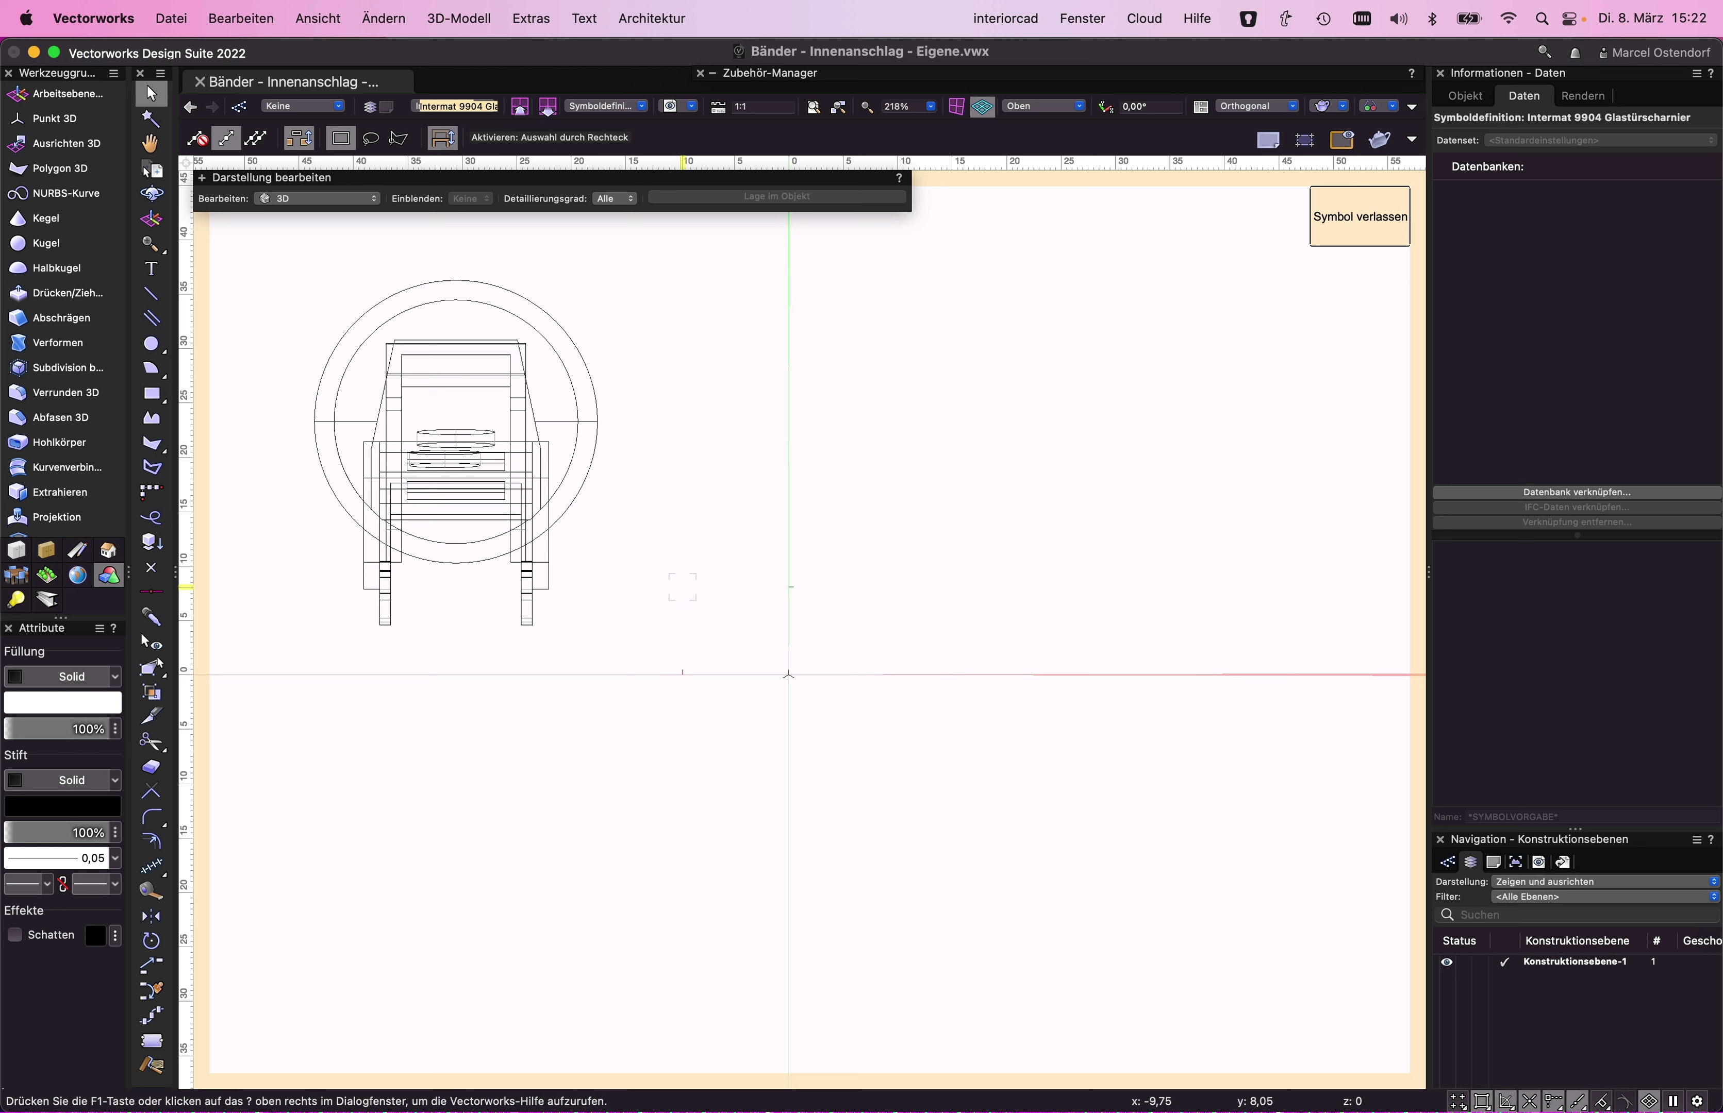
# - Insert a Bohrung 3D drill hole (diameter 8, depth 12) at the origin beside the hinge
pyautogui.click(18, 553)
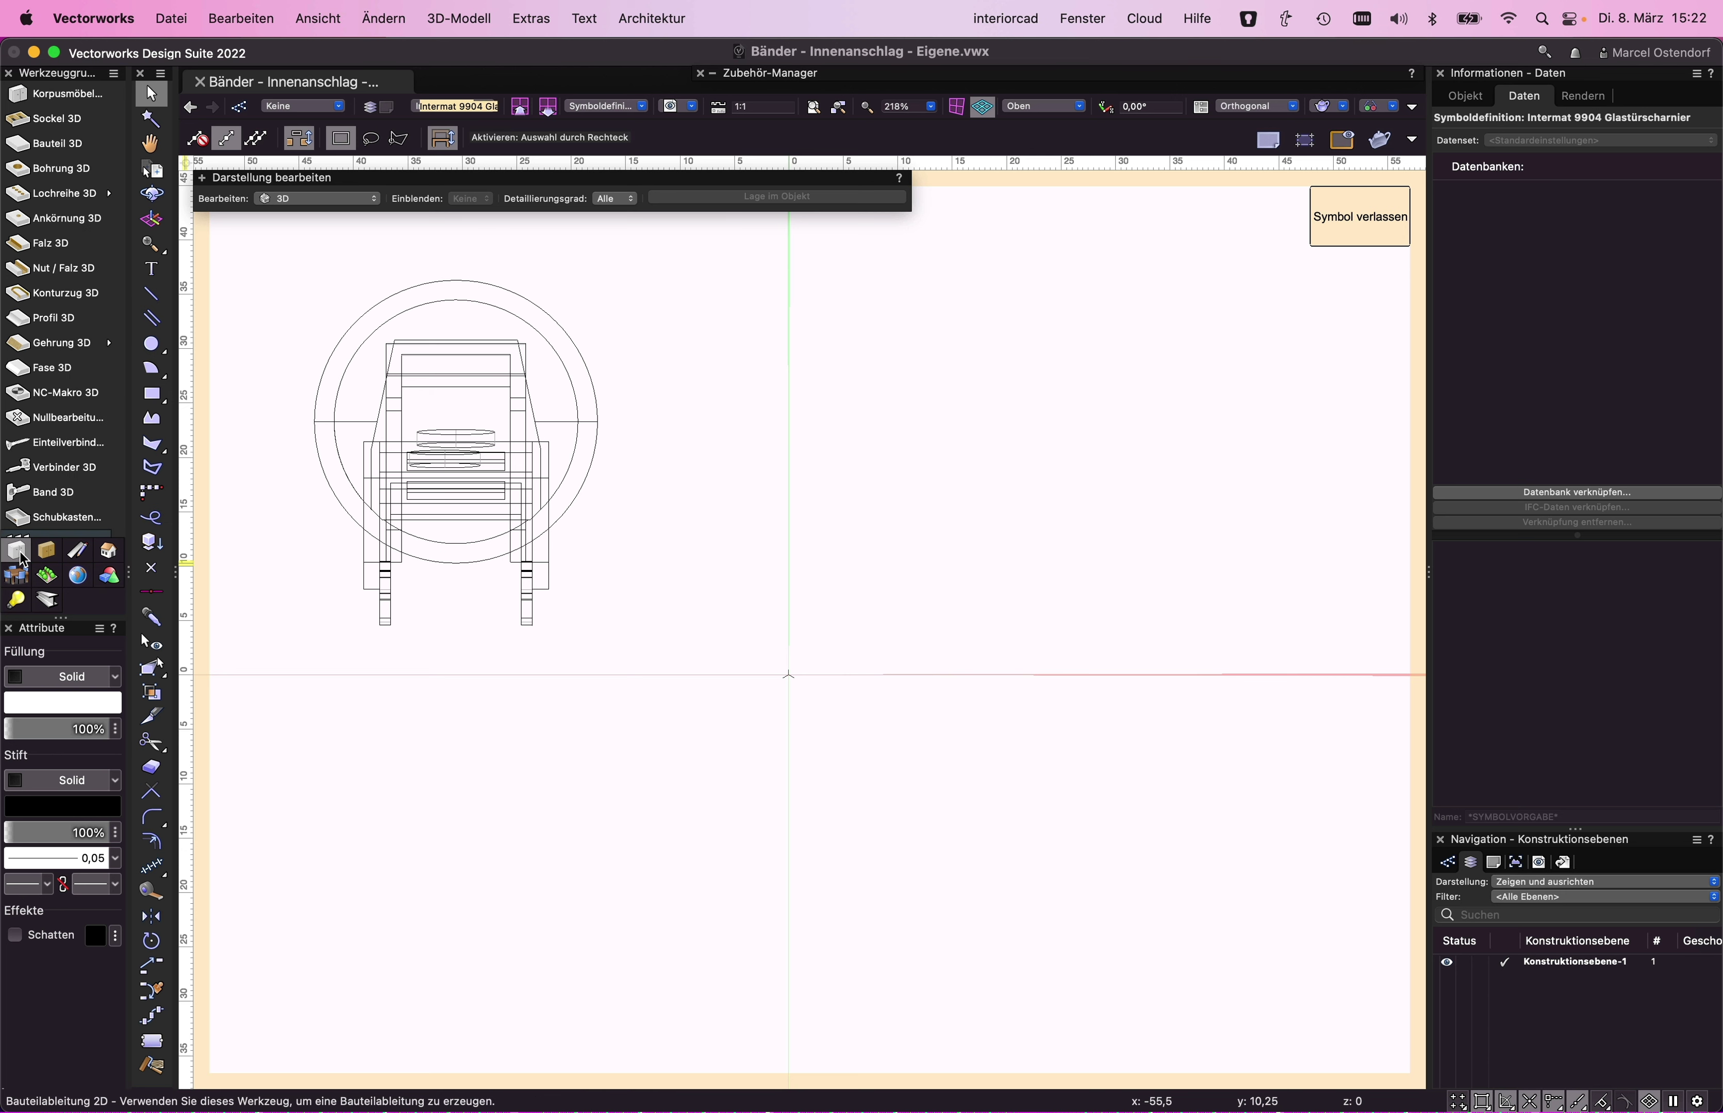
pyautogui.click(53, 170)
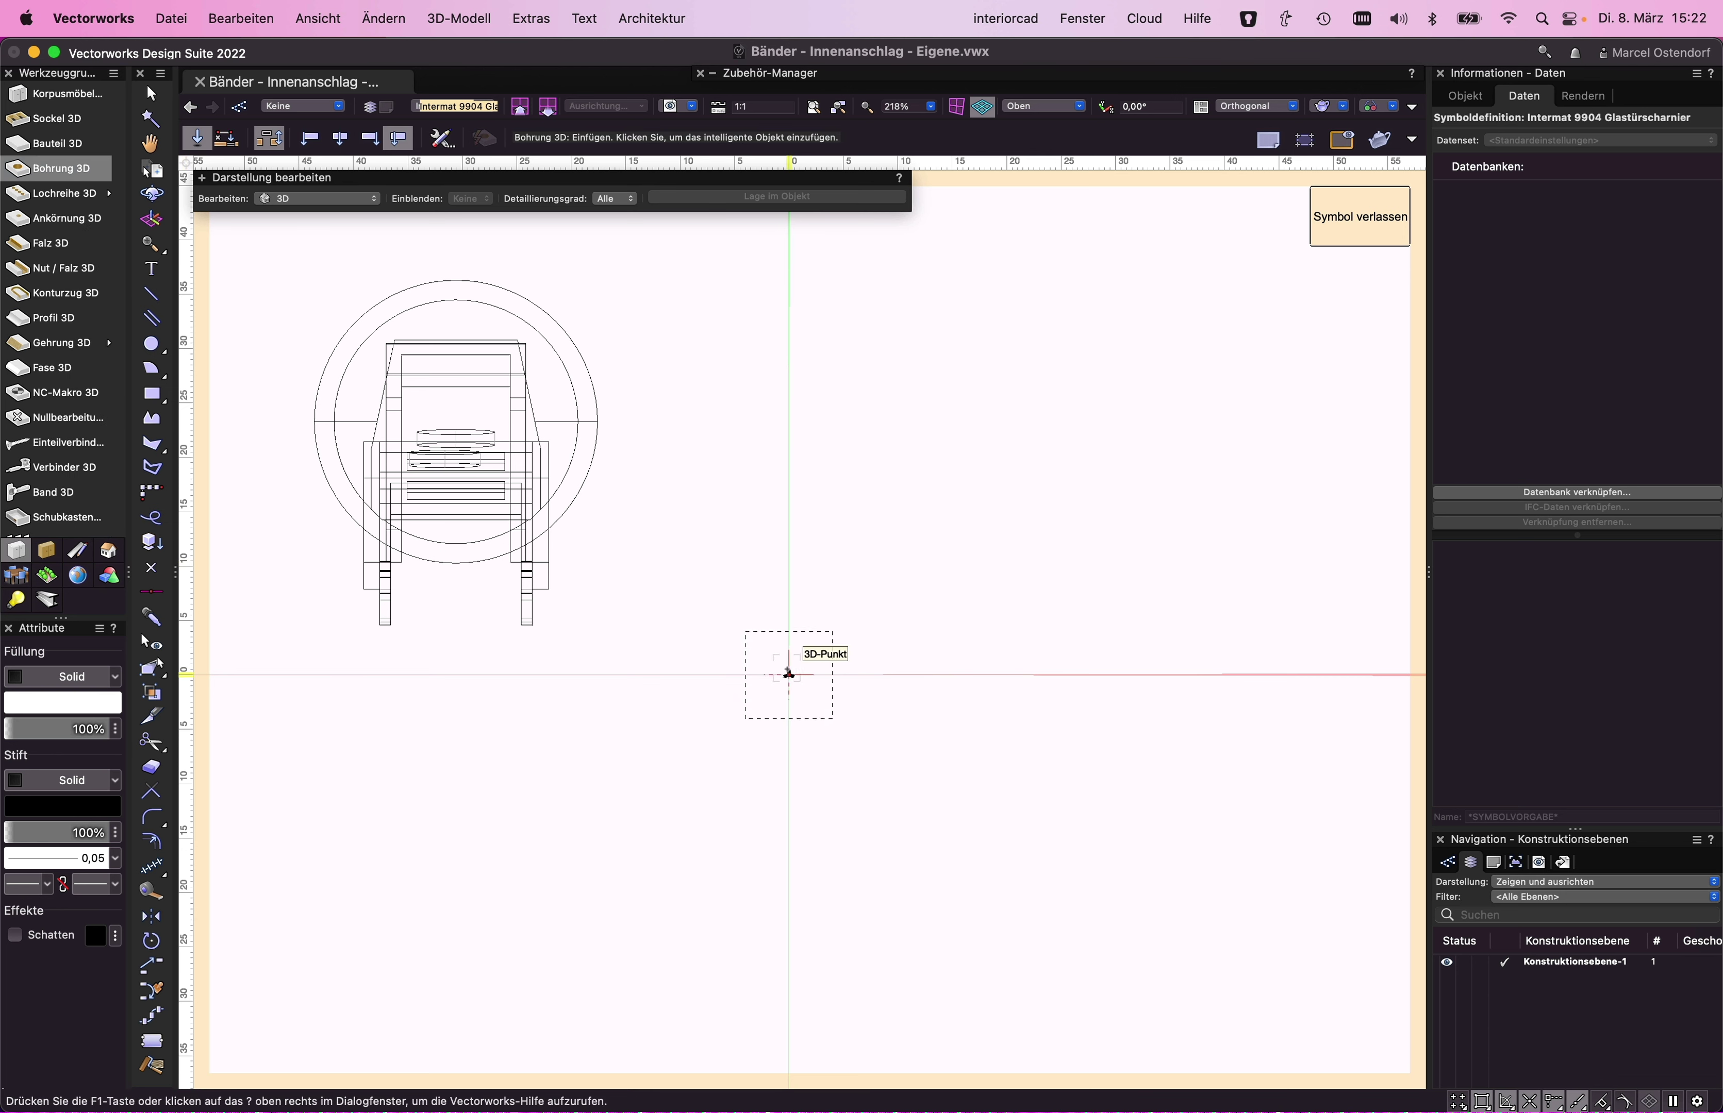
pyautogui.click(789, 675)
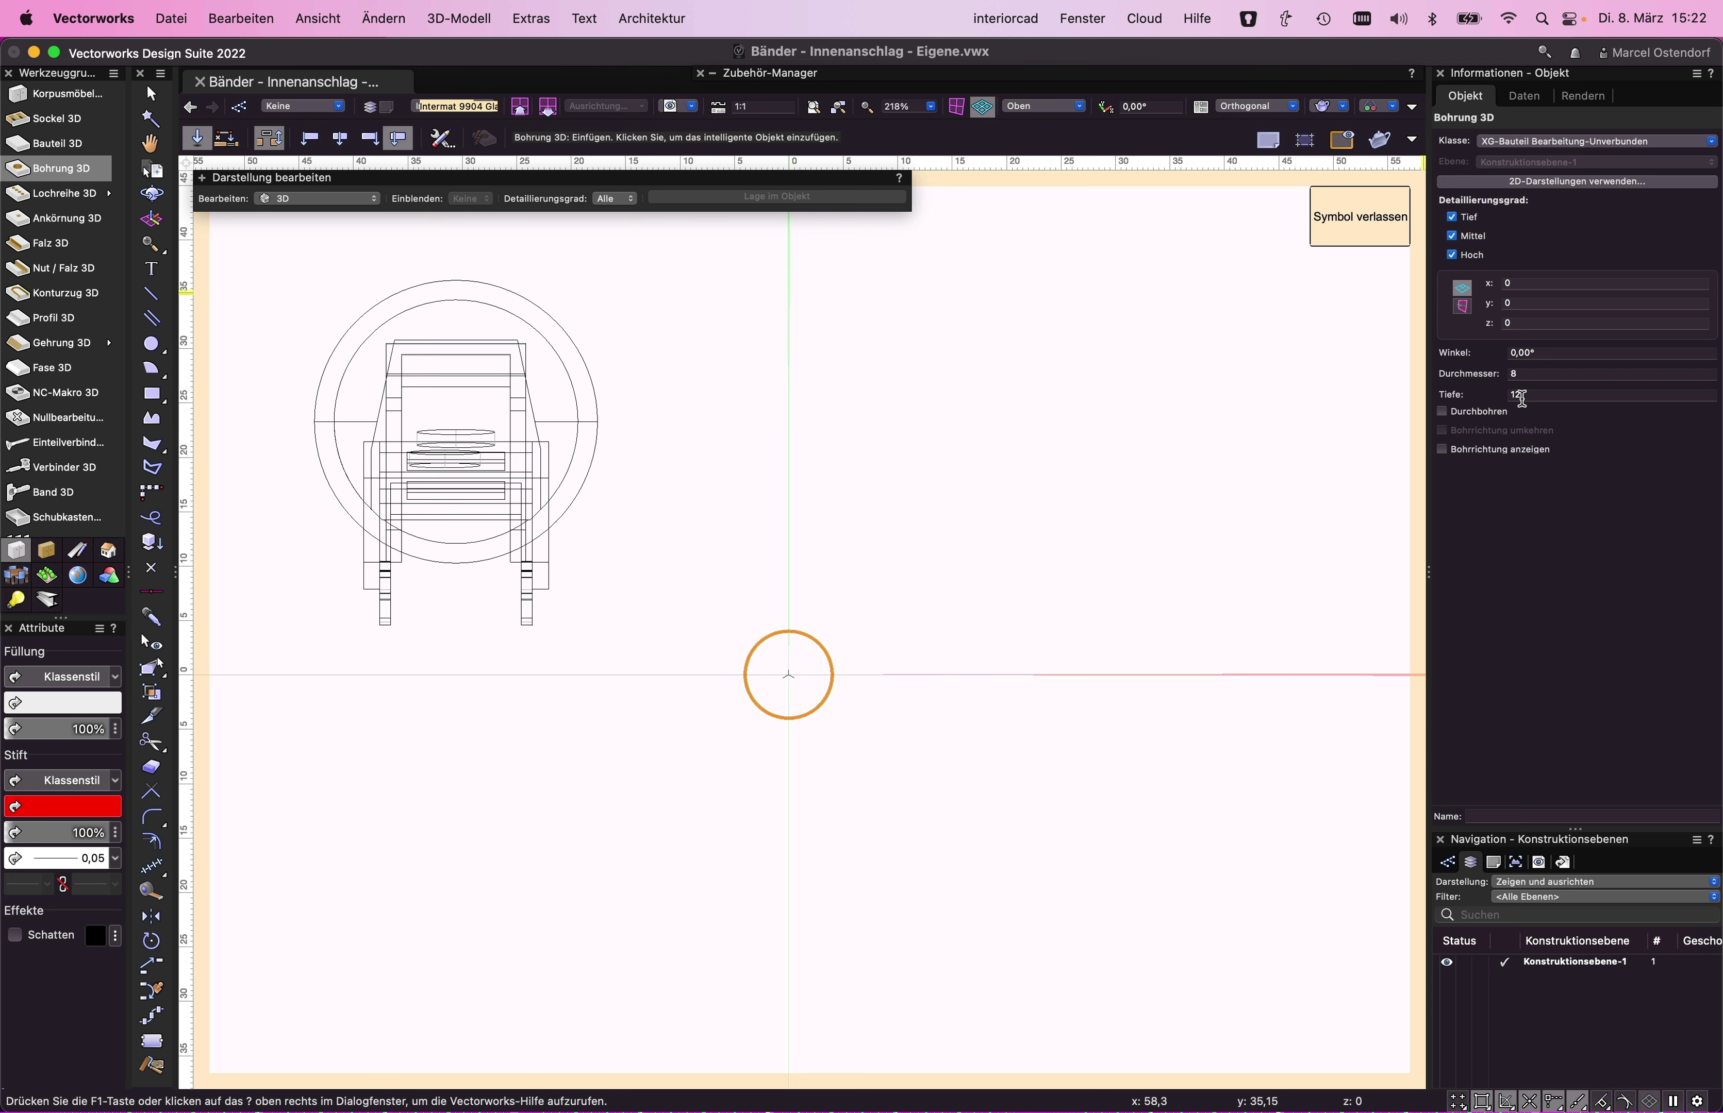
pyautogui.press('super+Tab')
pyautogui.press('super+Tab')
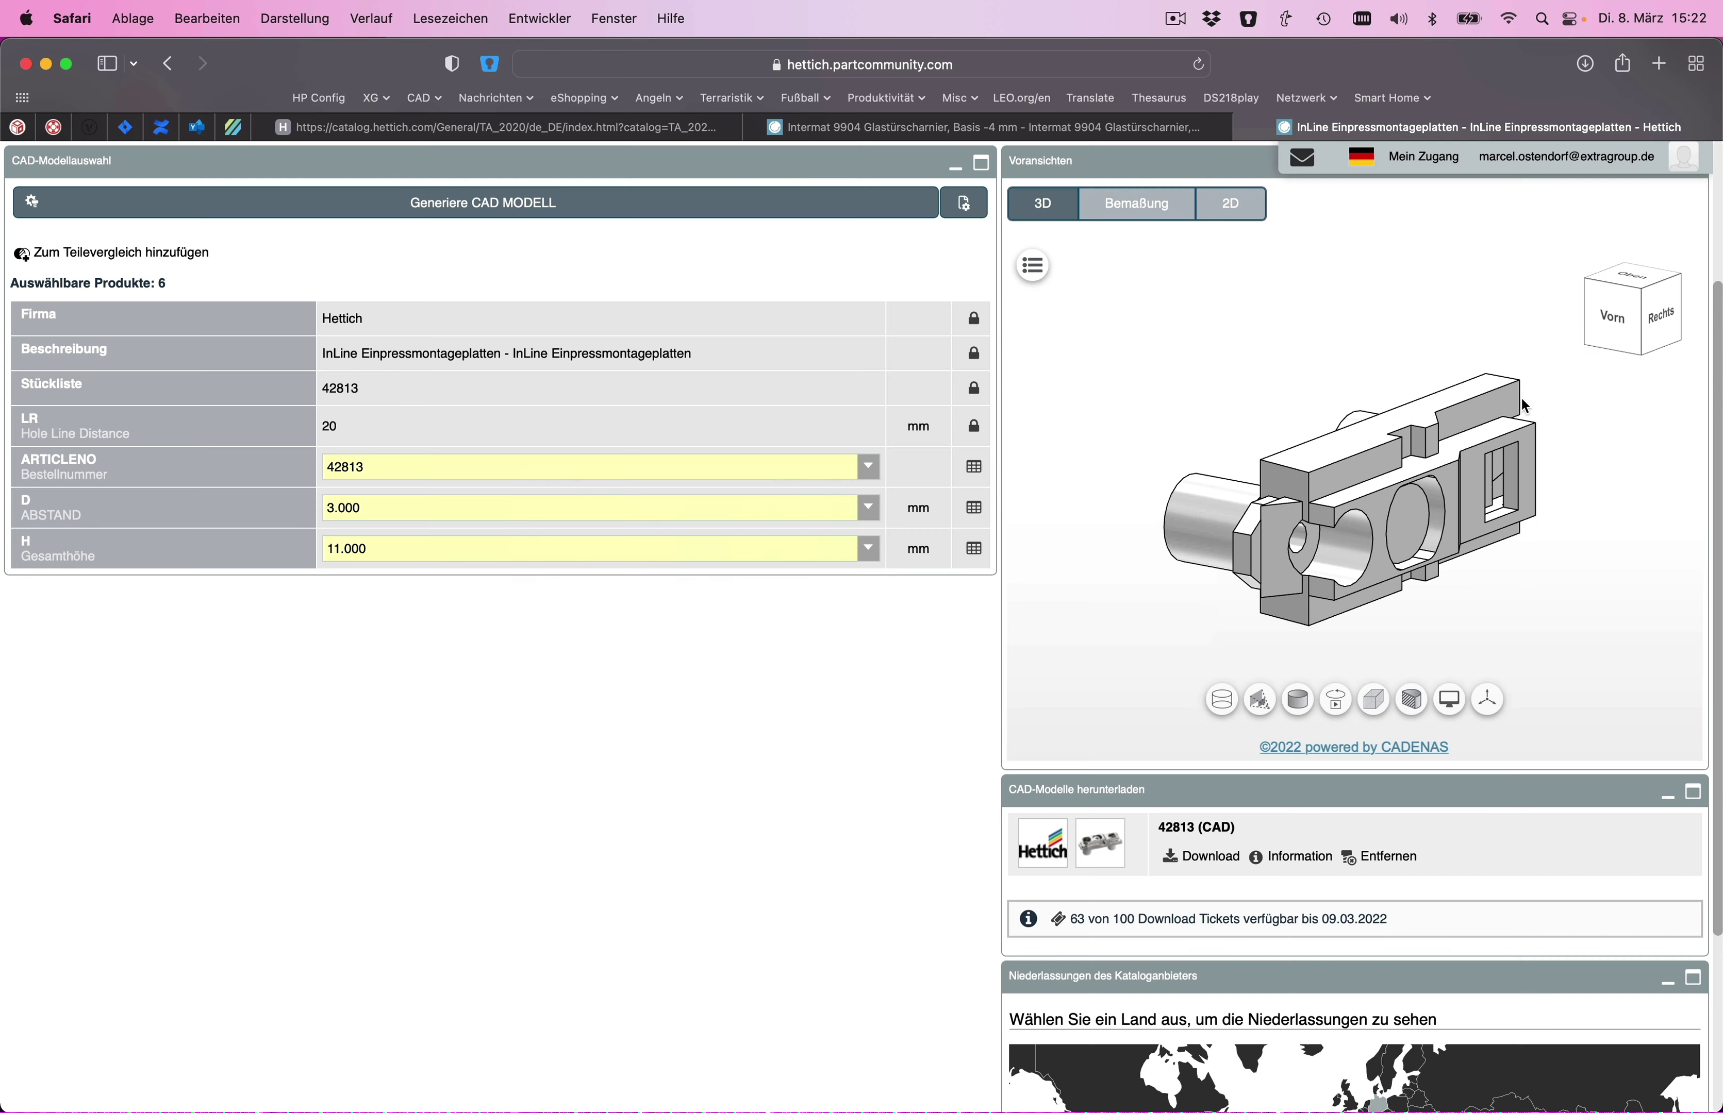
# - Check the Ø26 cup bore on the Intermat 9904 dimension drawing, then edit the hole diameter
pyautogui.click(833, 128)
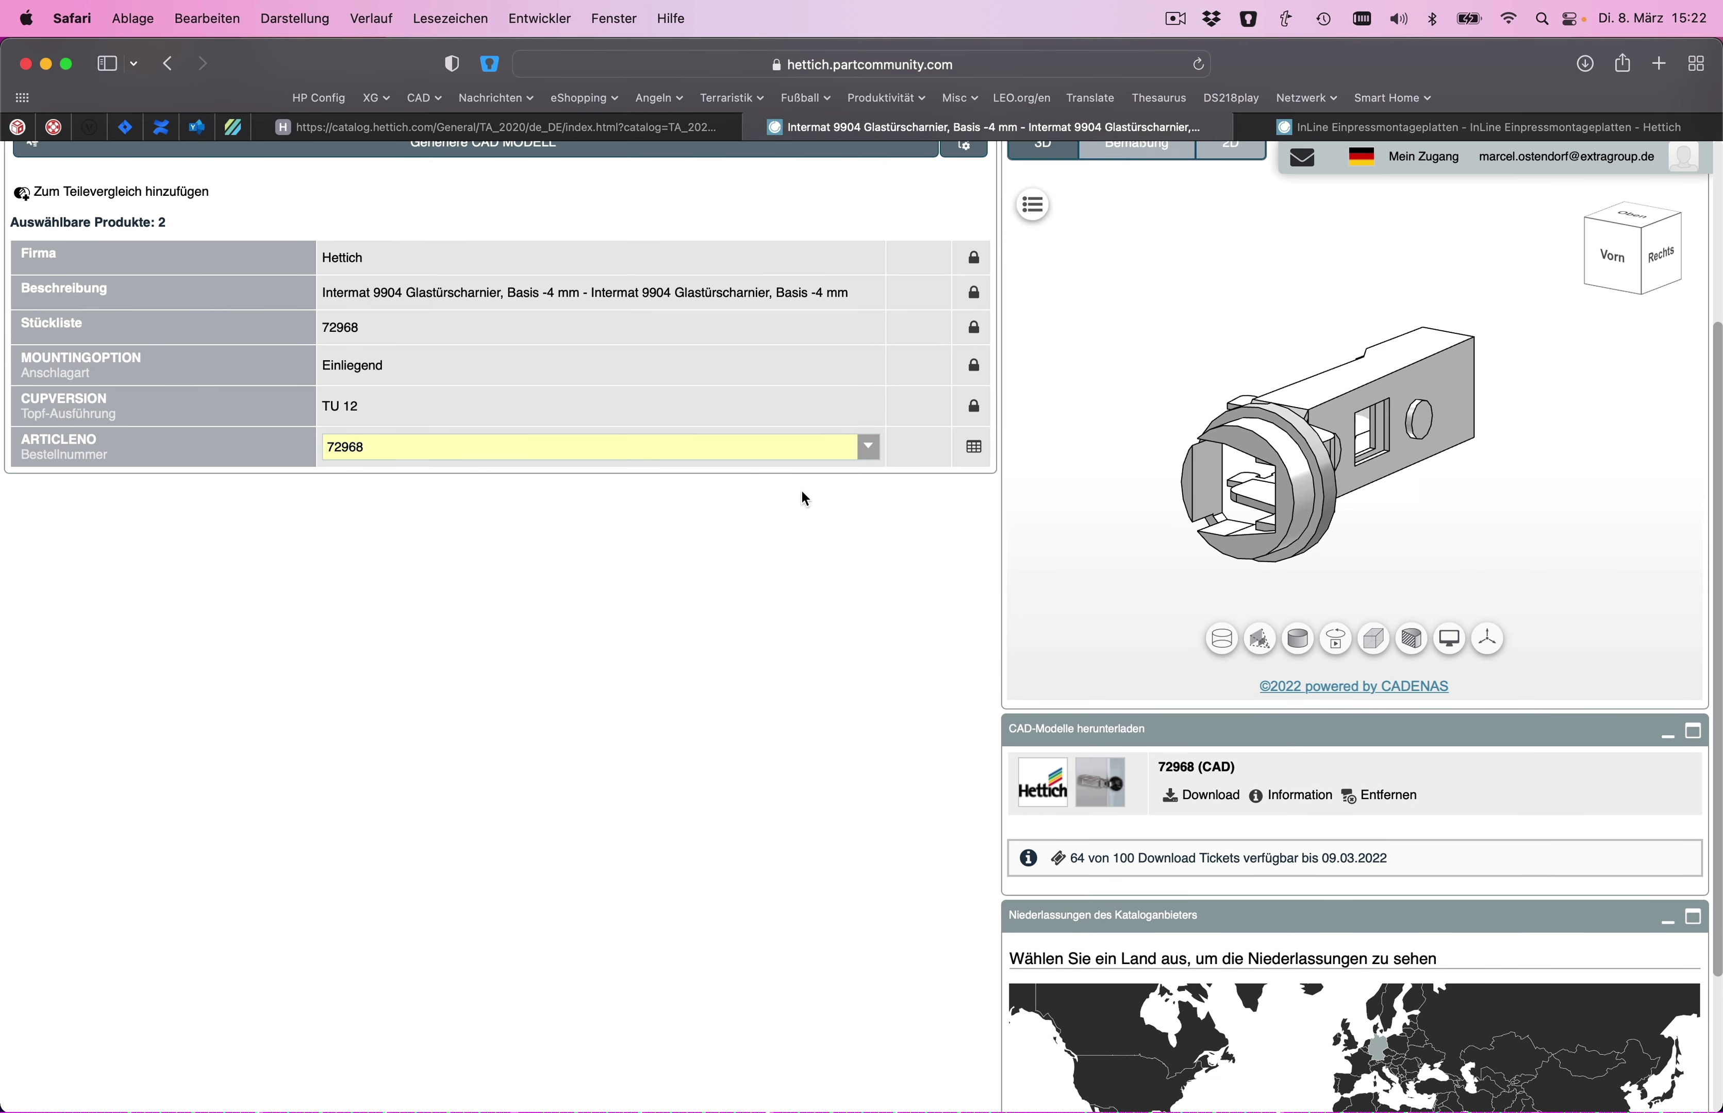
pyautogui.scroll(5, 801, 489)
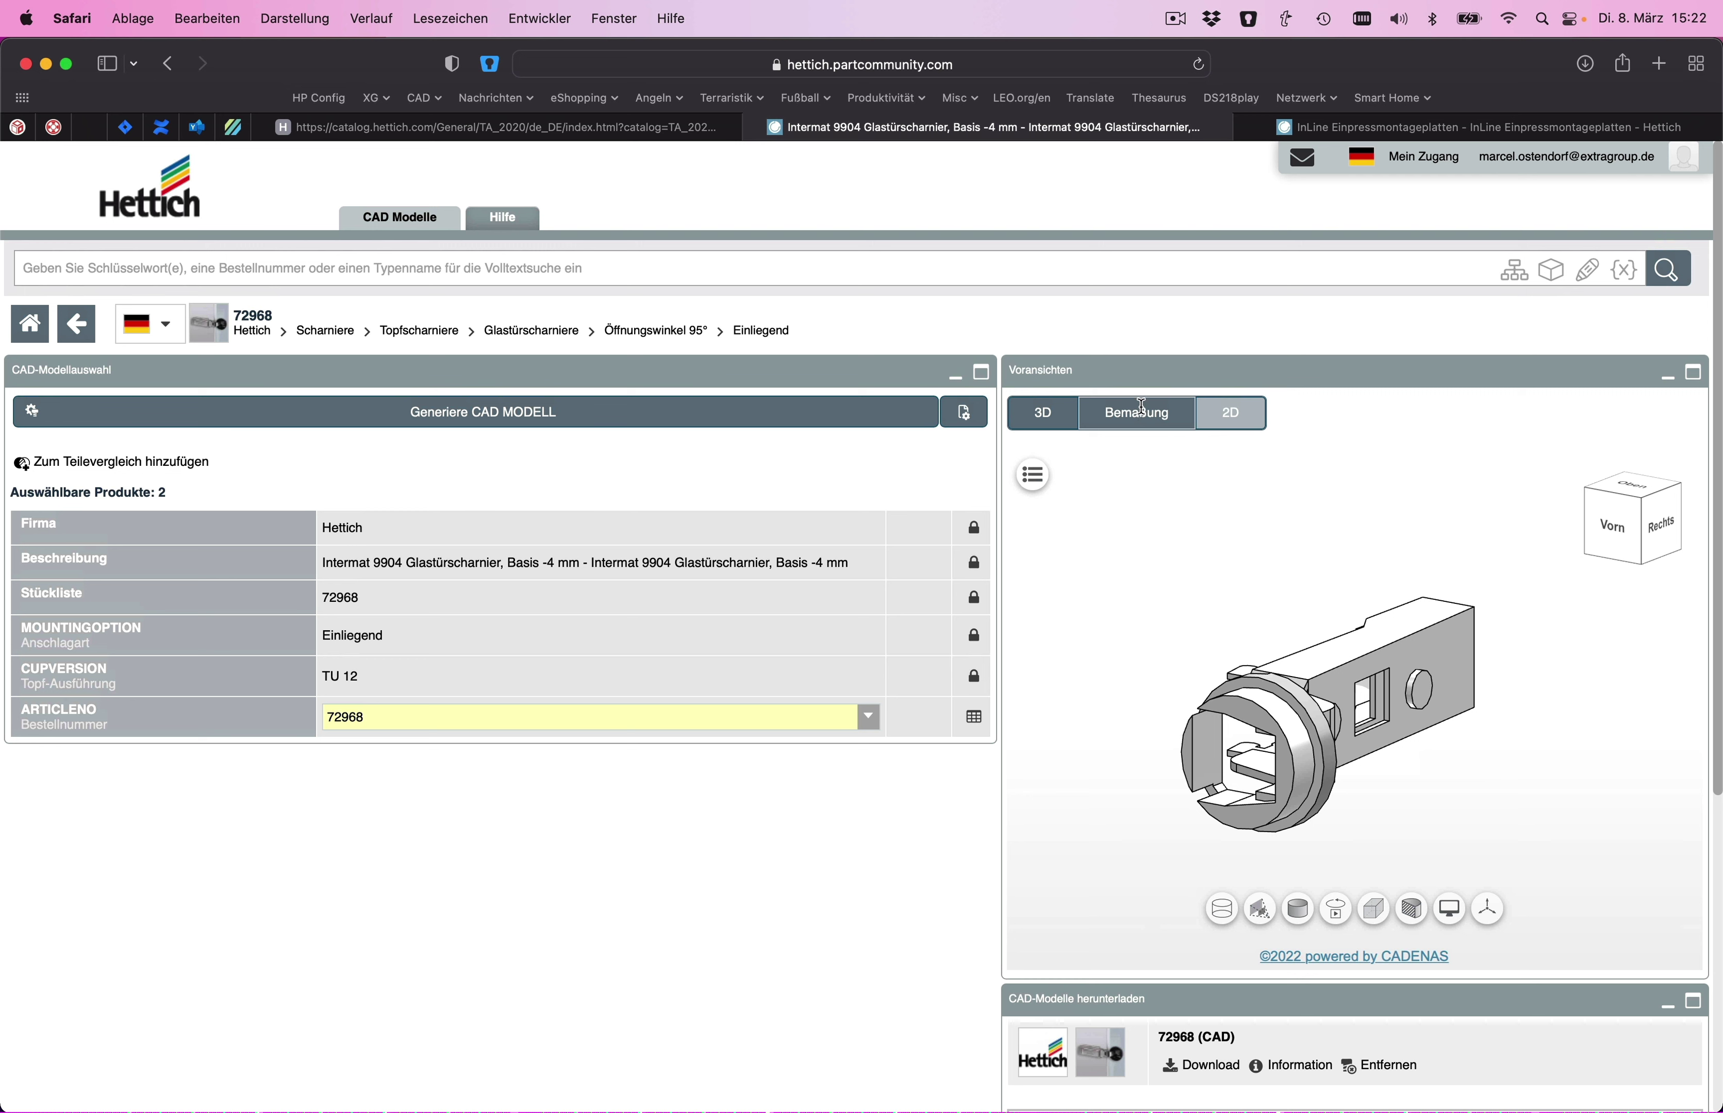
pyautogui.click(1142, 413)
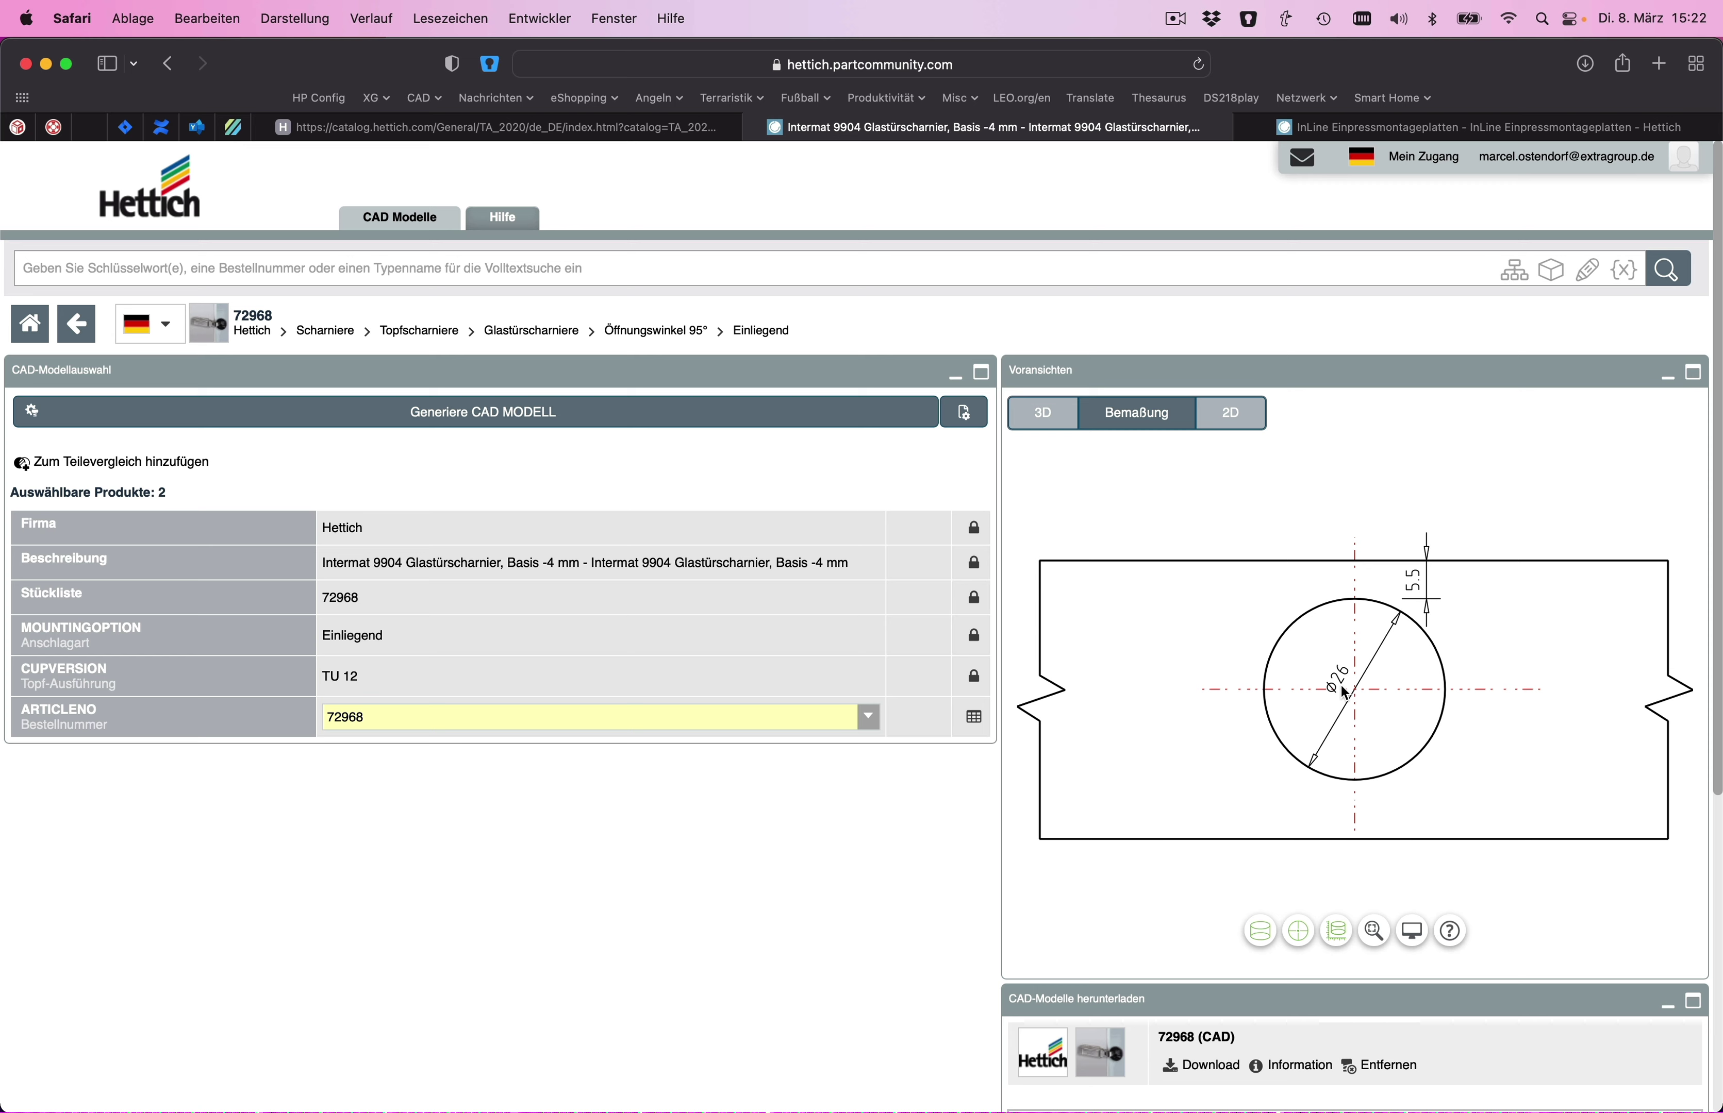
pyautogui.press('super+Tab')
pyautogui.click(1549, 373)
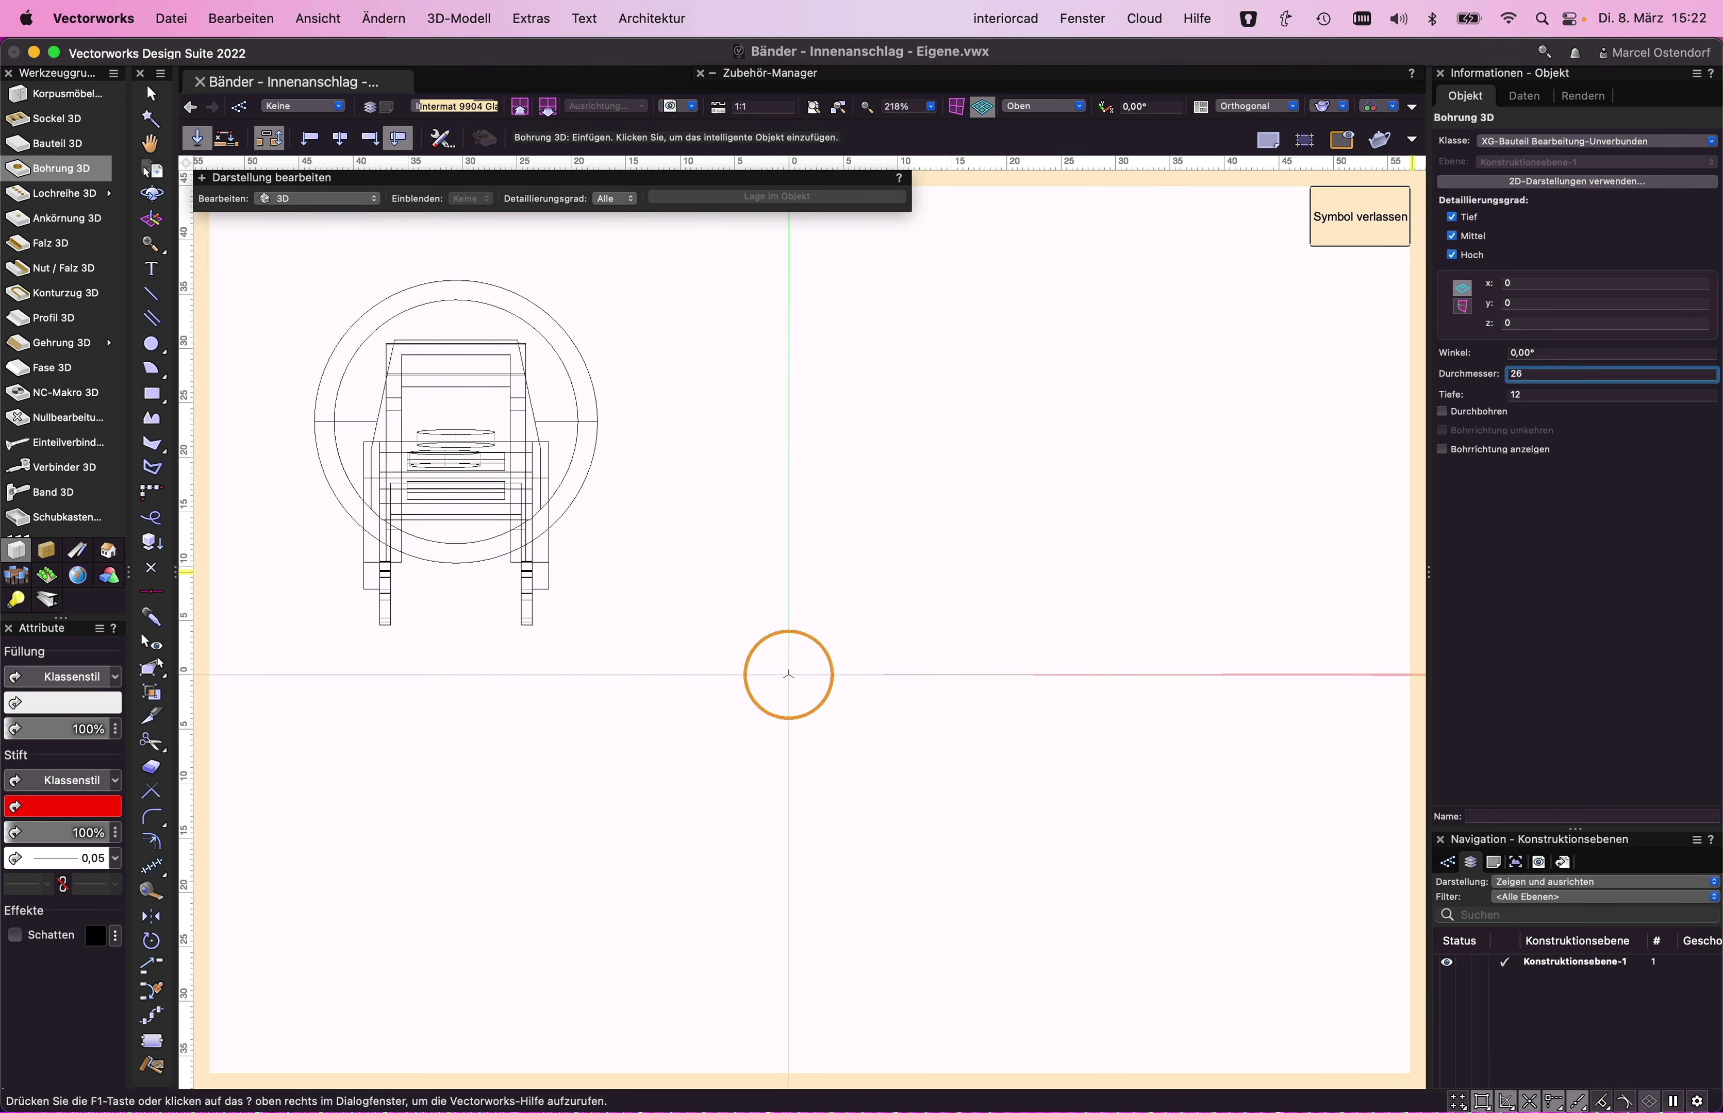
# - Set the drill hole to Ø26 with Durchbohren ticked, then return to the Selection tool
pyautogui.press('Tab')
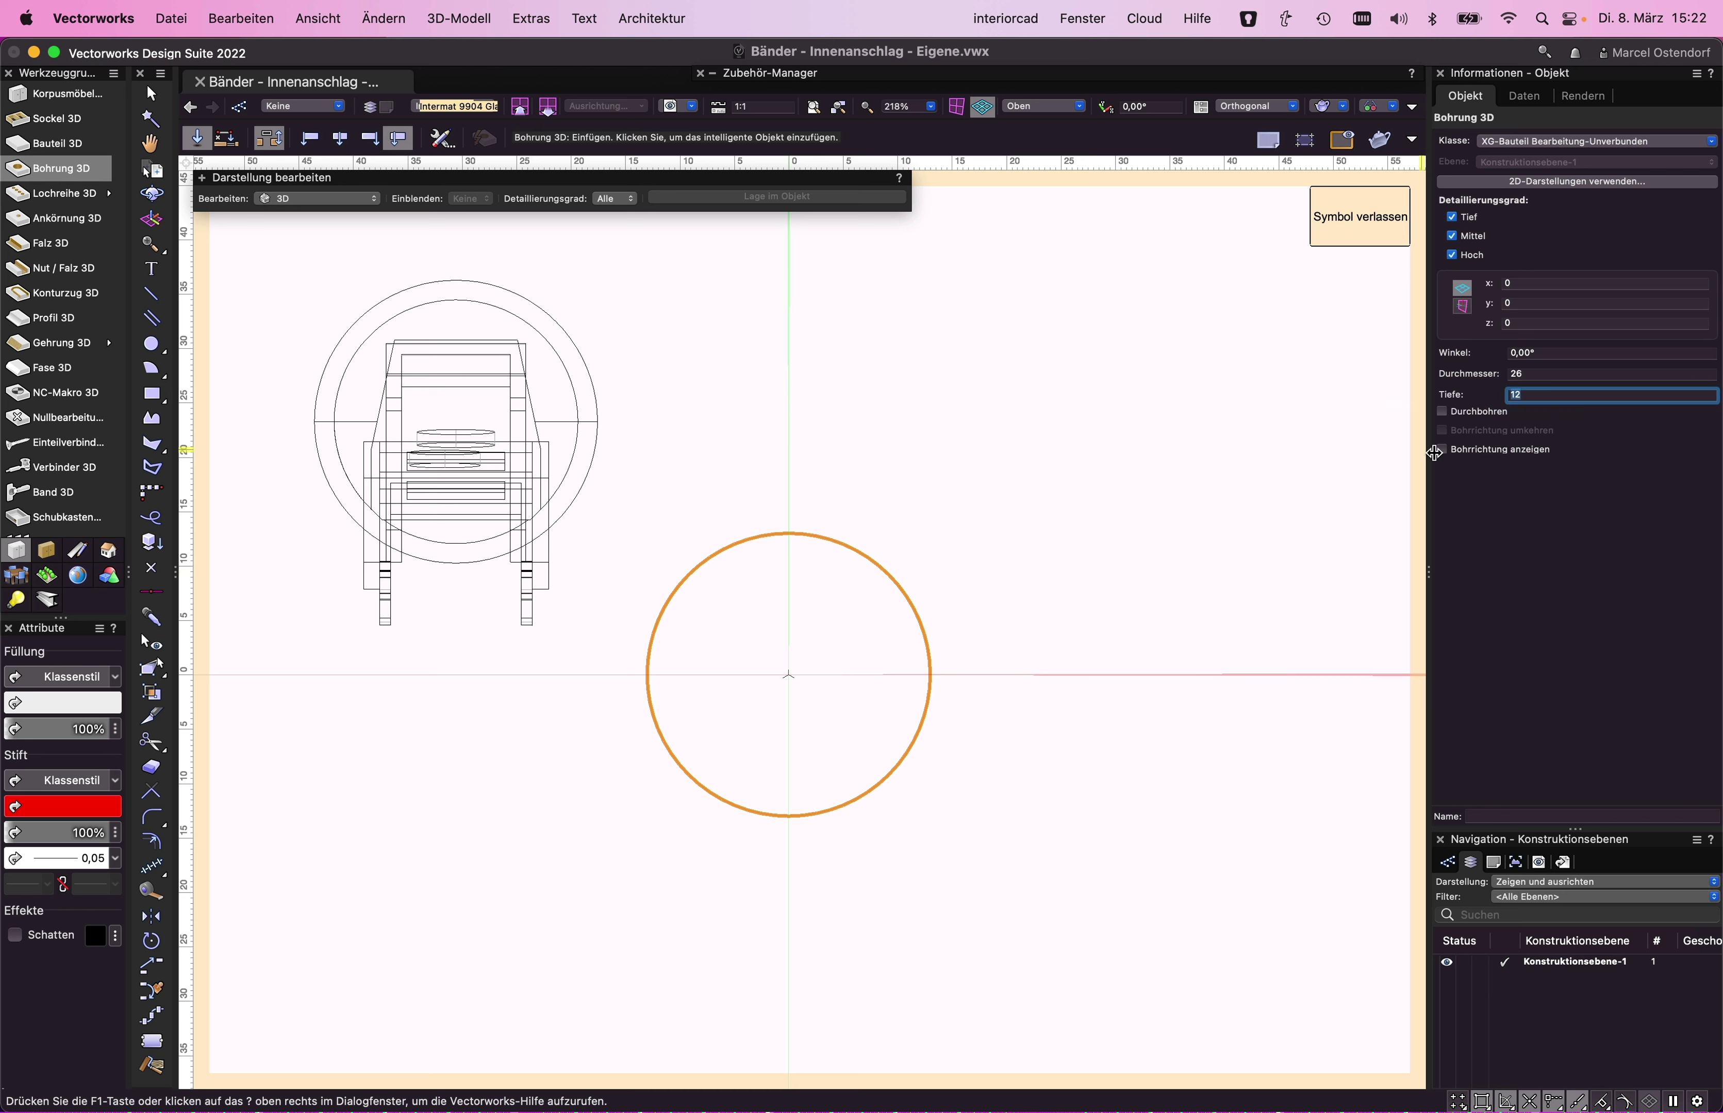
pyautogui.click(1442, 412)
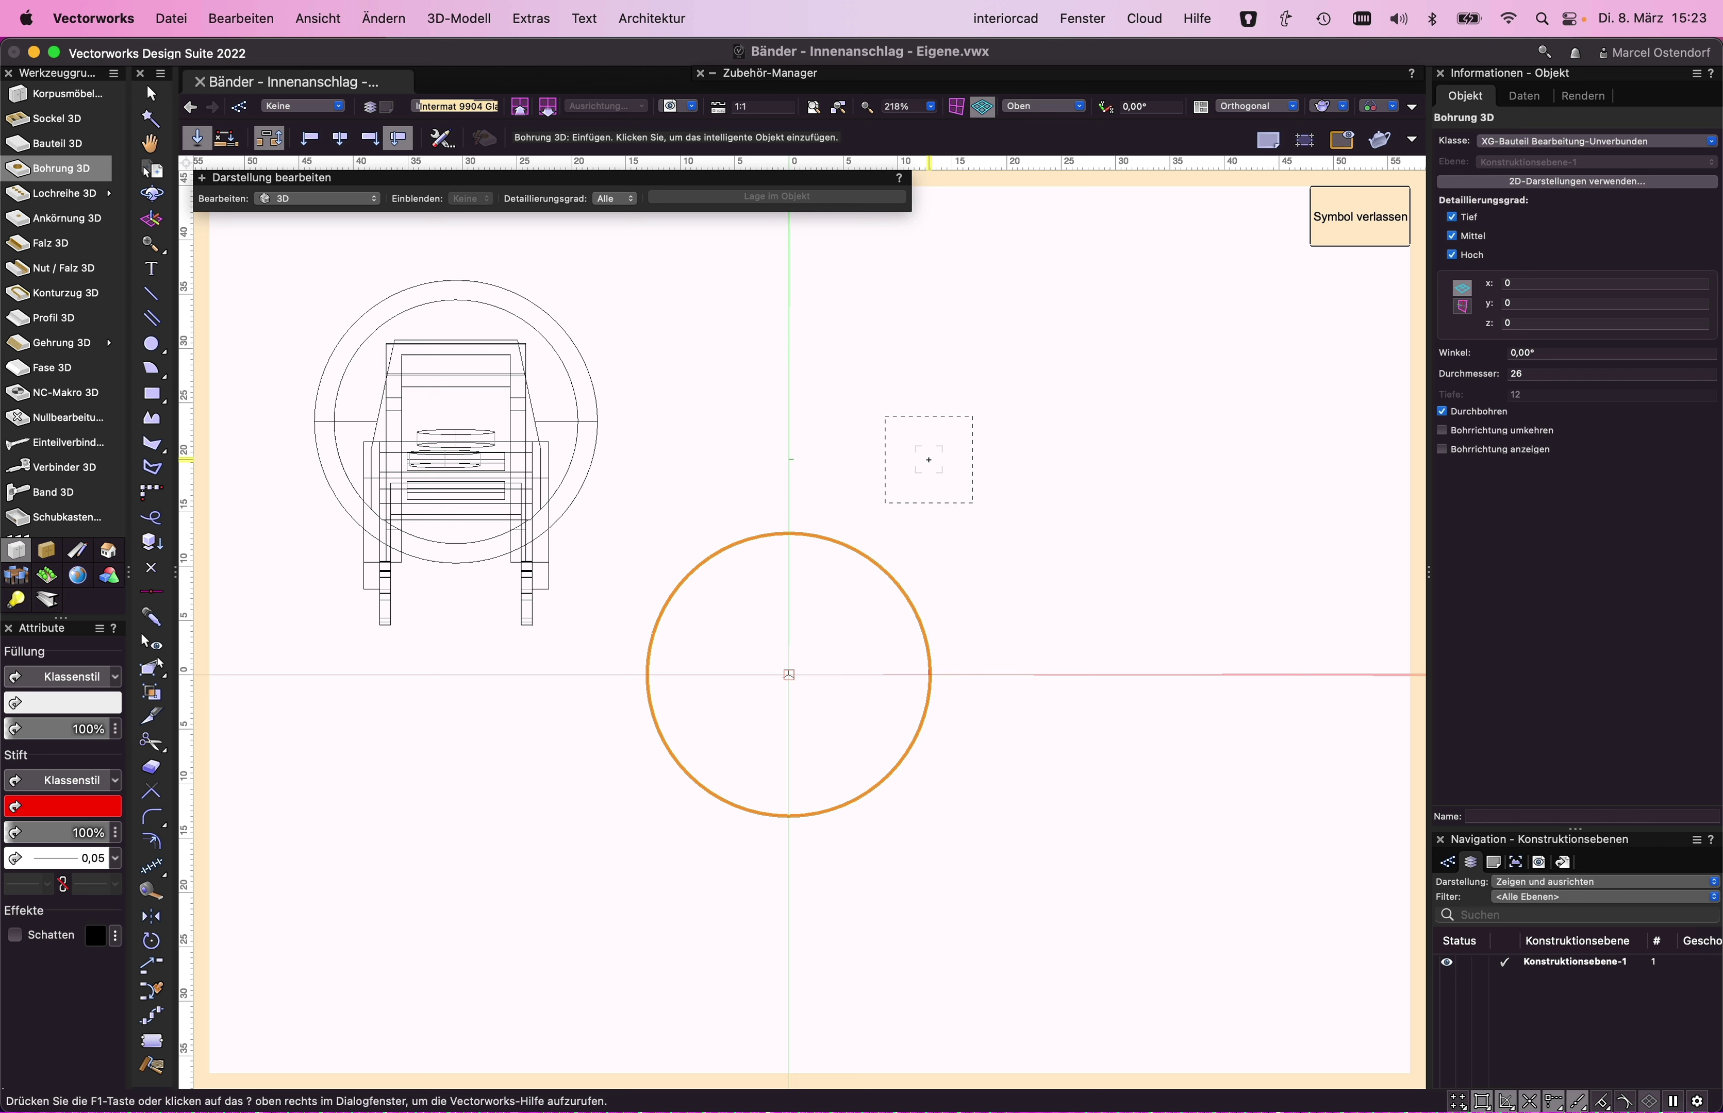
pyautogui.press('x')
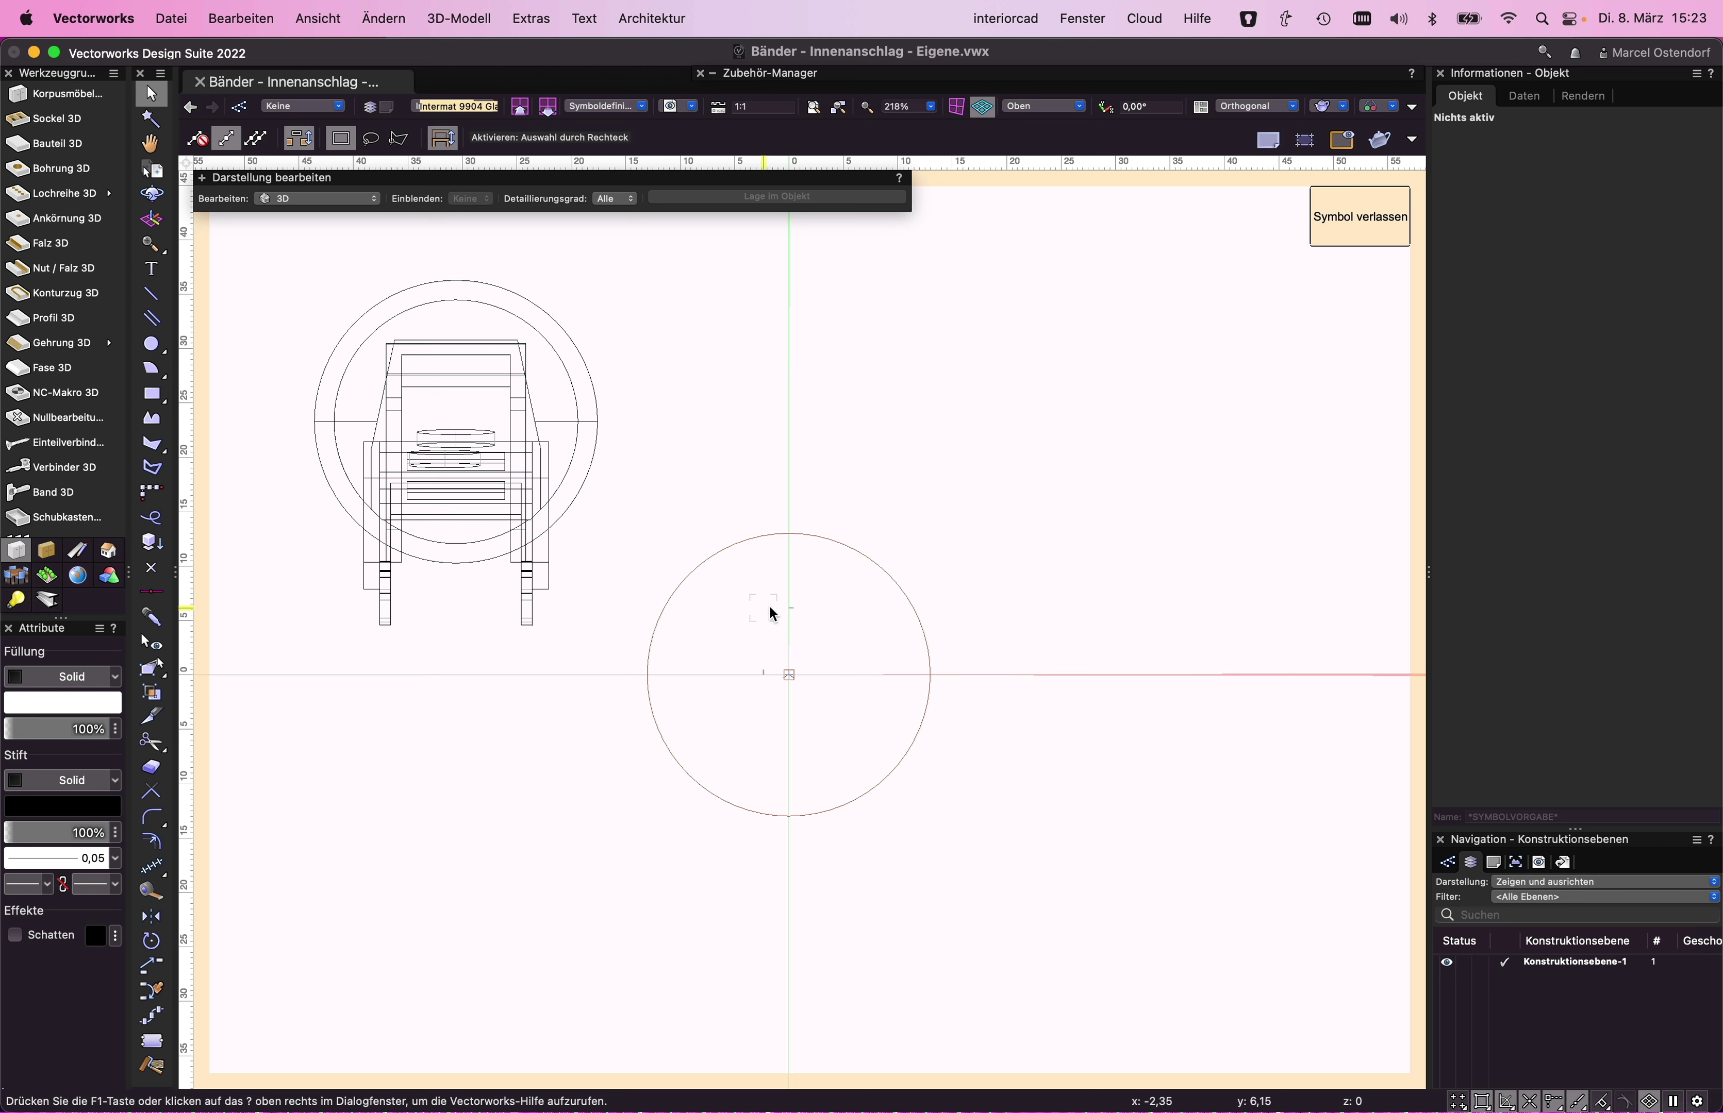
# - Snap the hinge solid's centre onto the centre of the Ø26 Bohrung 3D circle
pyautogui.click(788, 534)
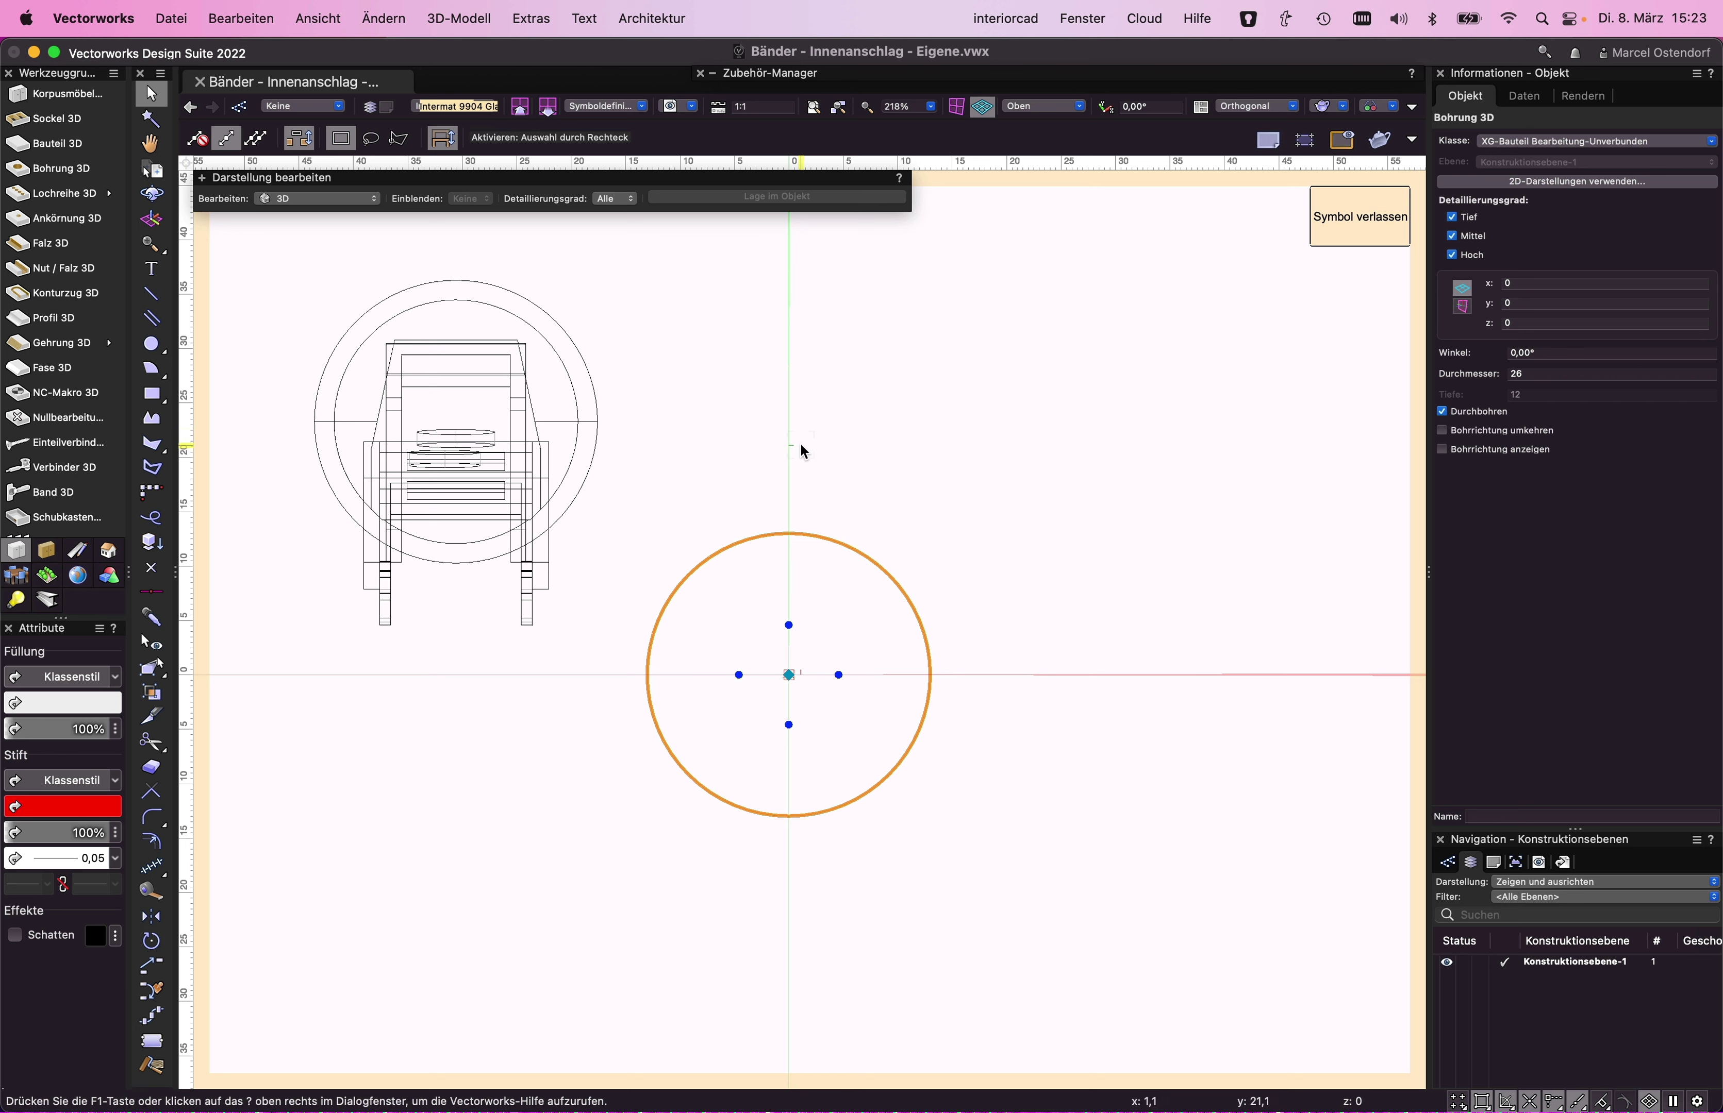
pyautogui.click(454, 282)
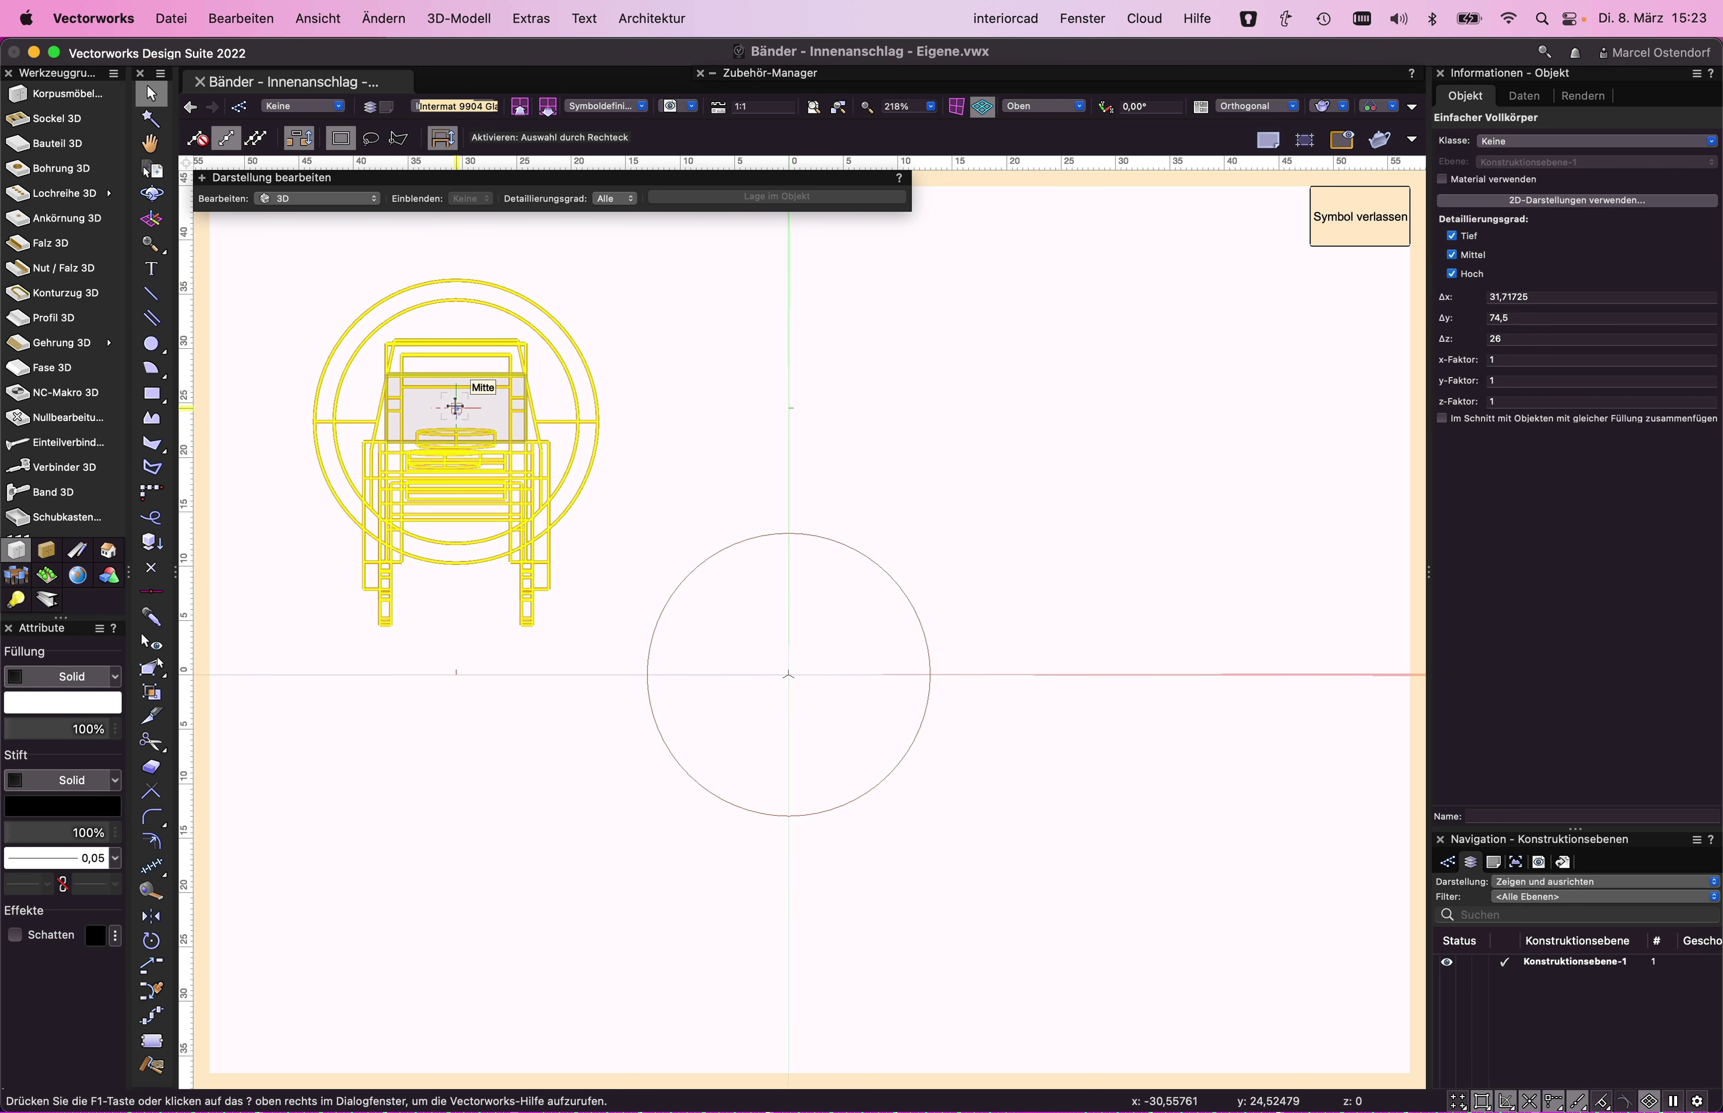
pyautogui.scroll(5, 454, 408)
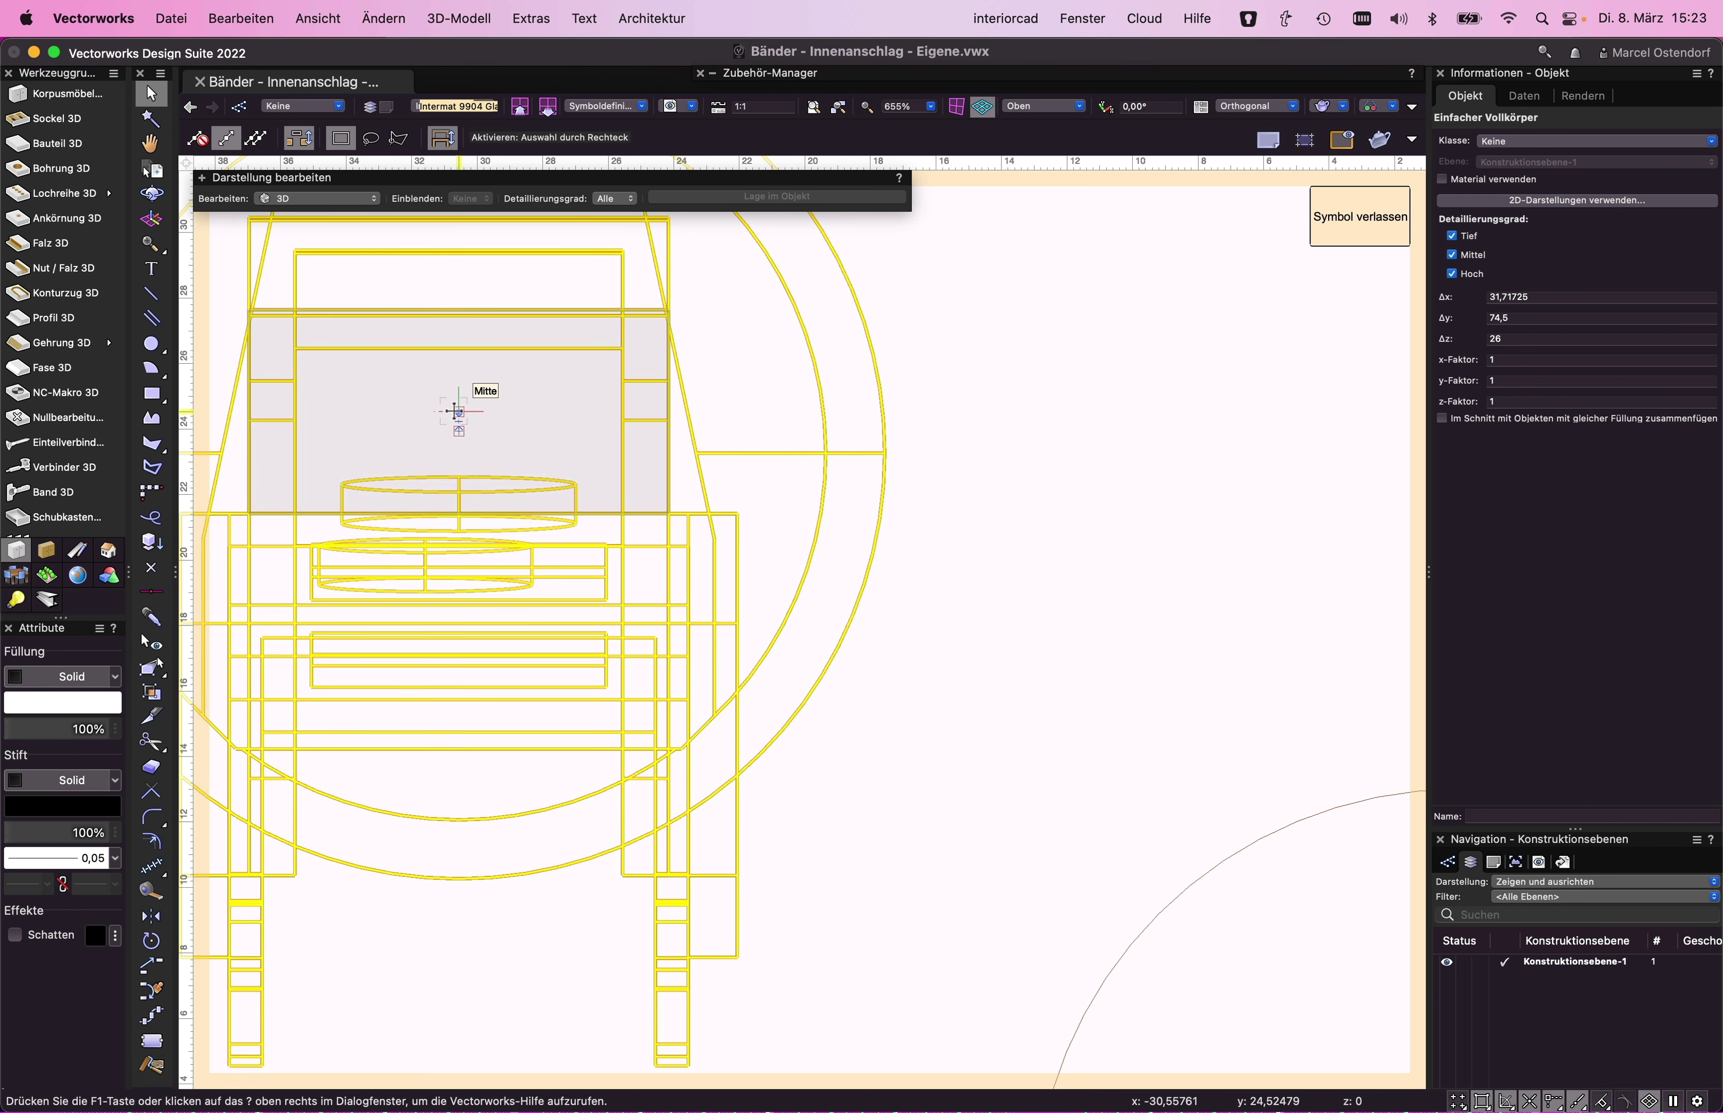
pyautogui.scroll(-3, 458, 423)
pyautogui.scroll(-4, 455, 410)
pyautogui.moveTo(454, 410); pyautogui.dragTo(660, 577)
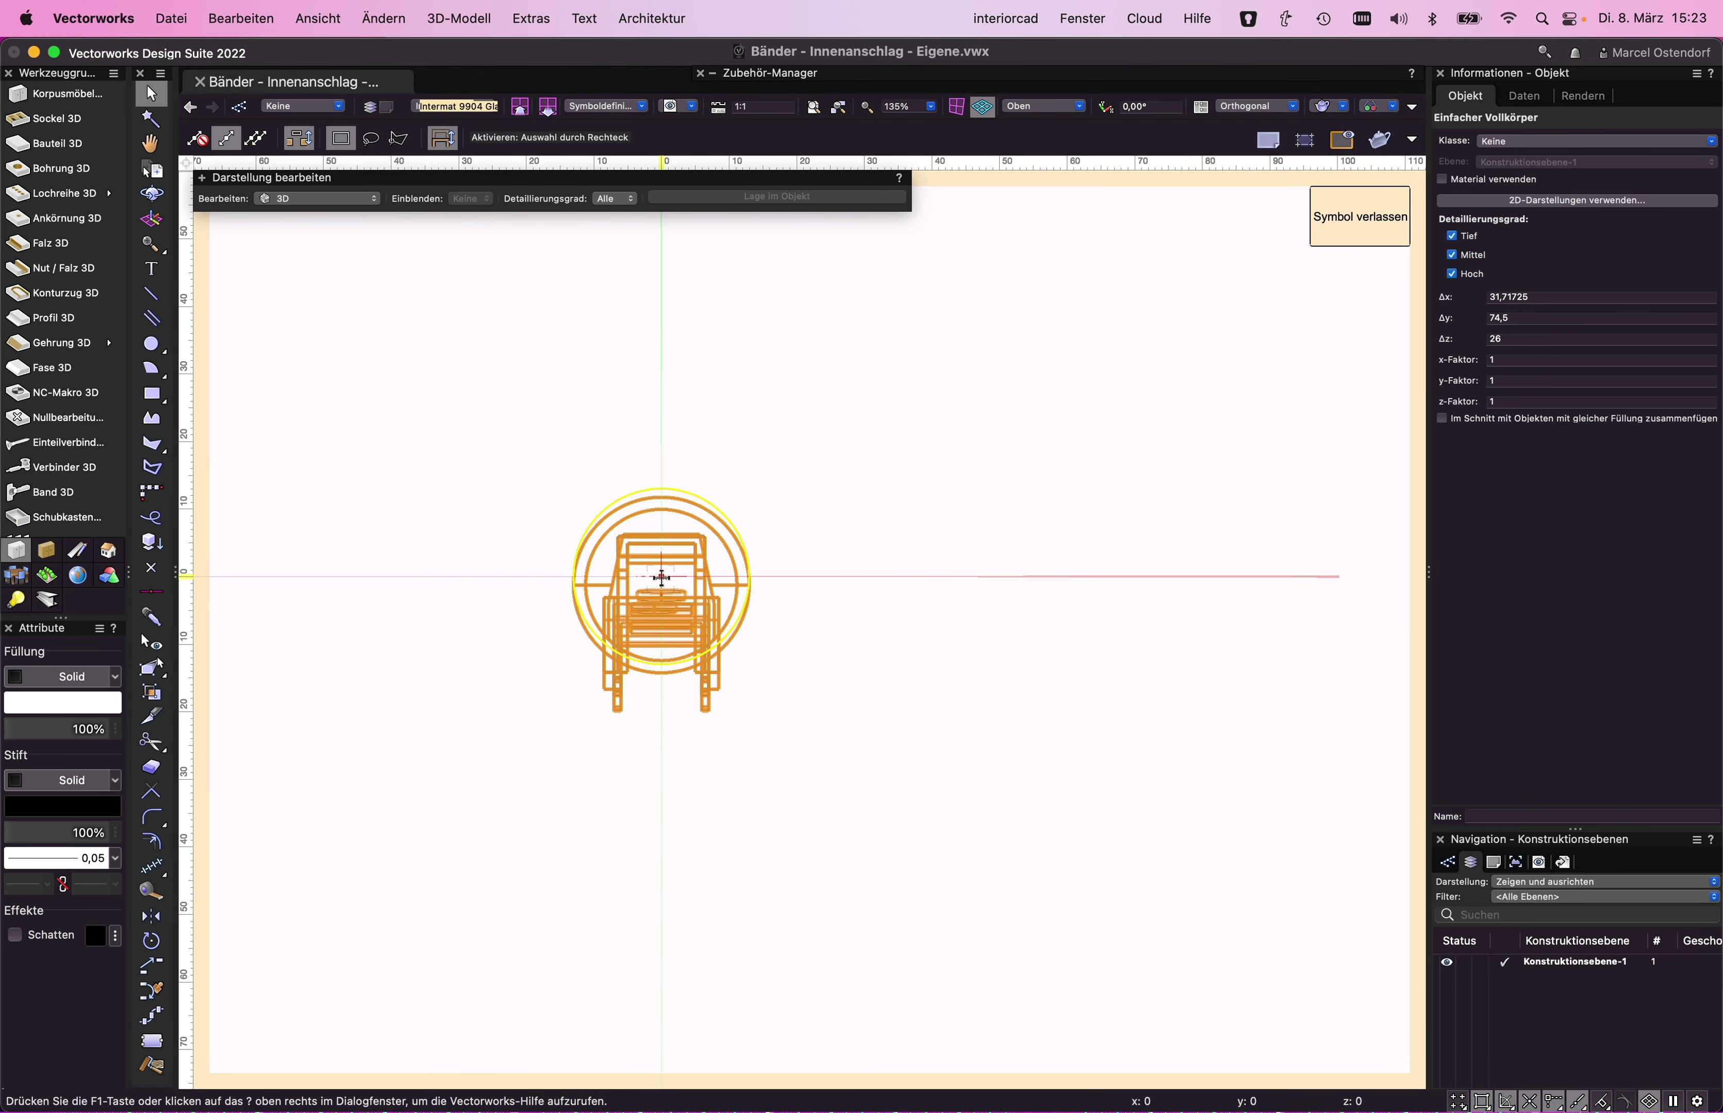
pyautogui.click(579, 460)
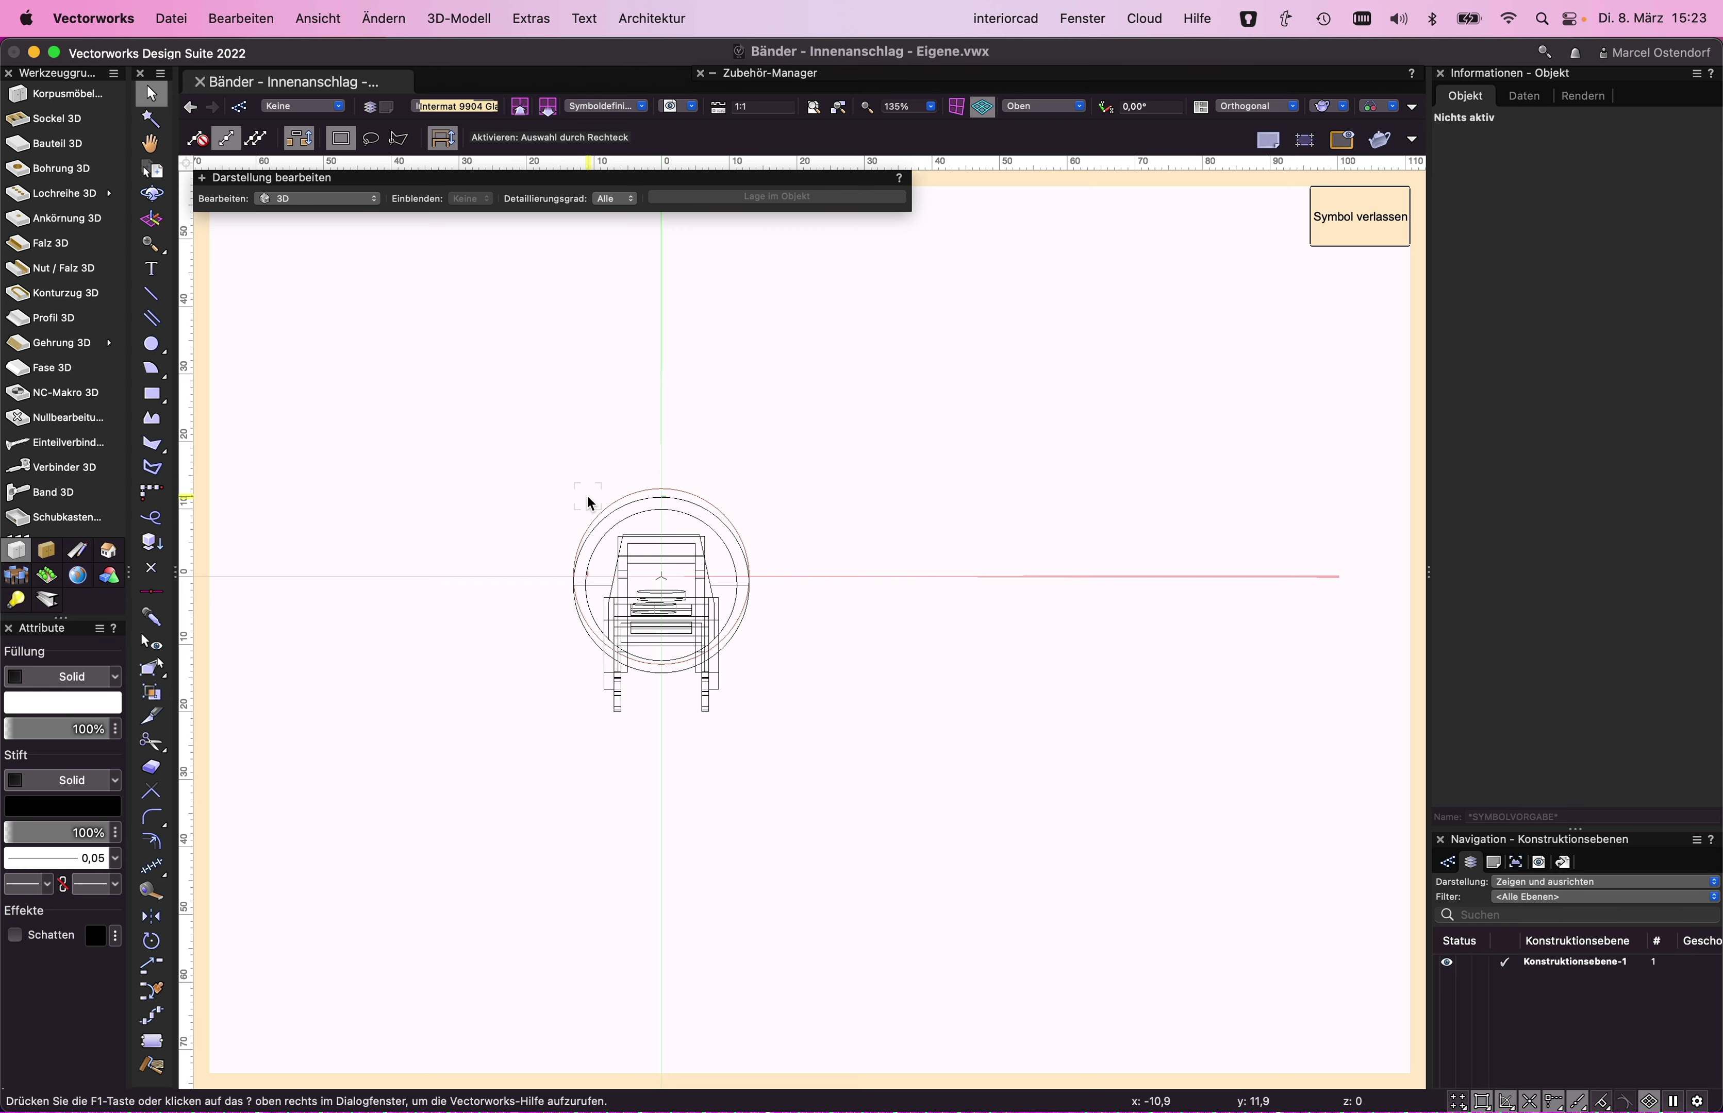
pyautogui.scroll(2, 585, 493)
pyautogui.scroll(3, 585, 494)
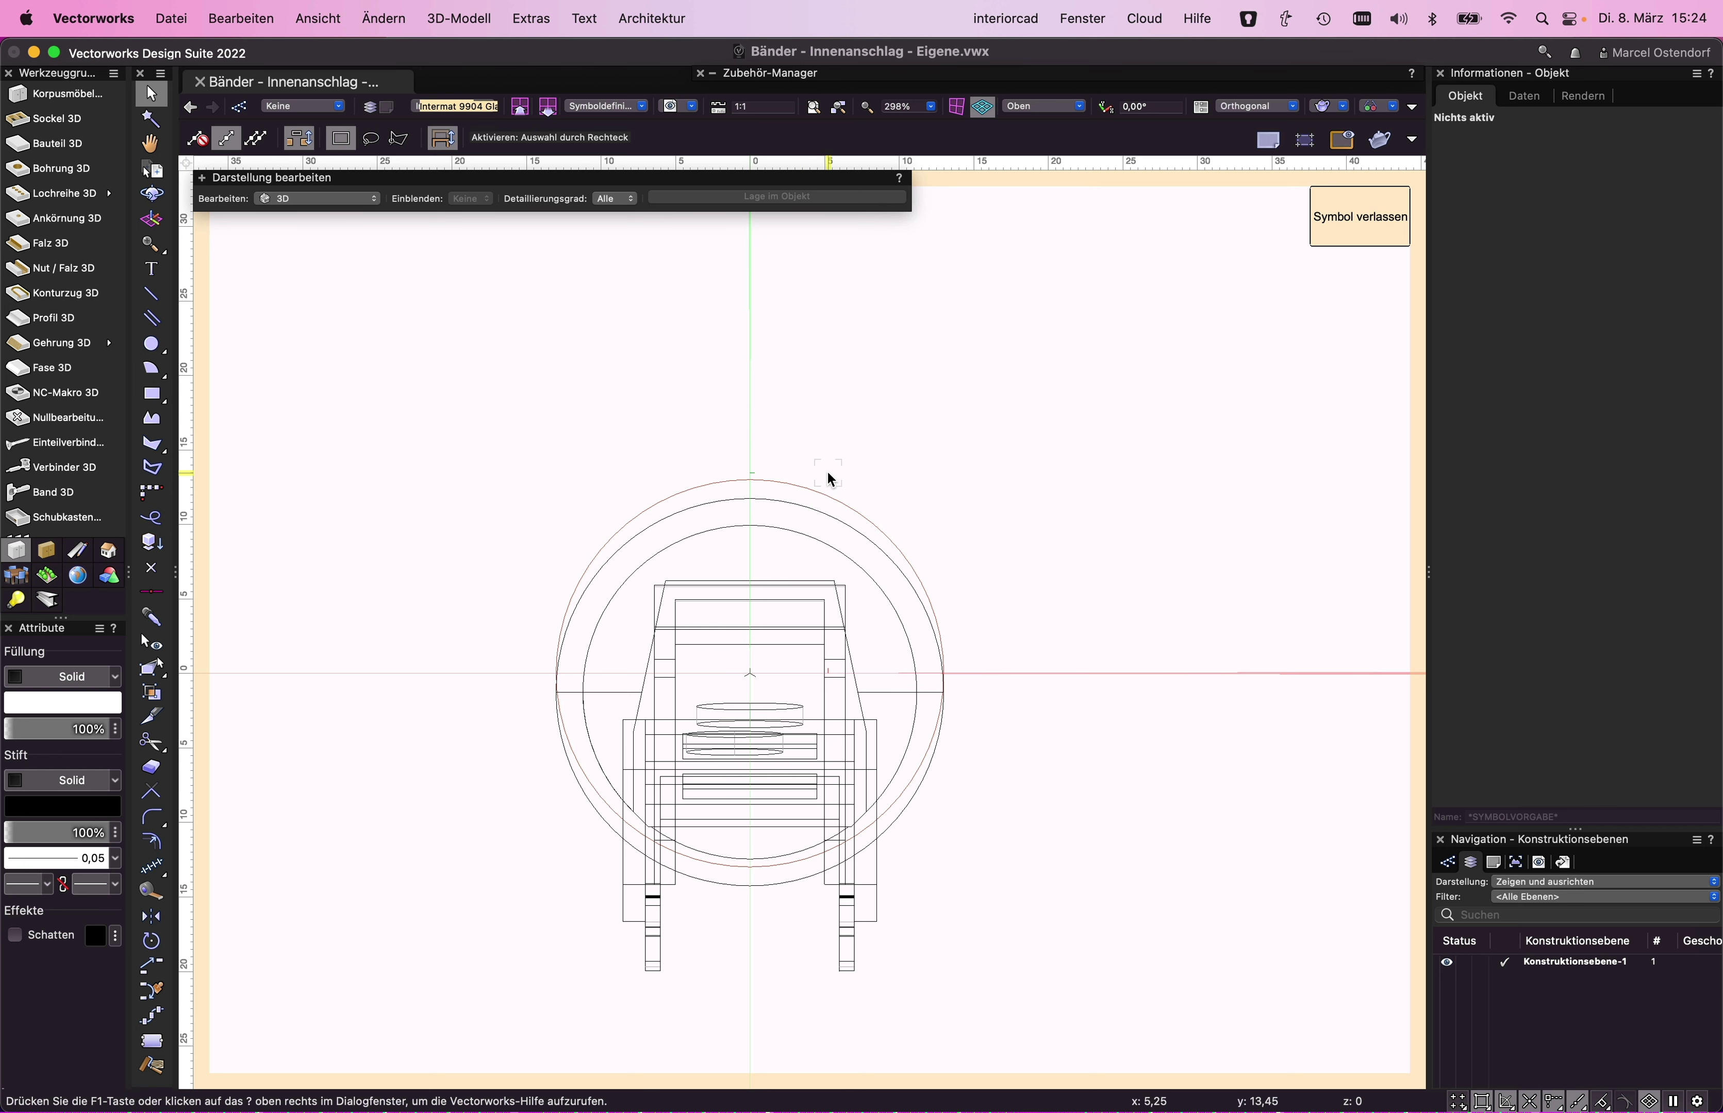
# - Move the hinge up about 1.27 mm so its cup top meets the hole's top edge
pyautogui.scroll(5, 768, 527)
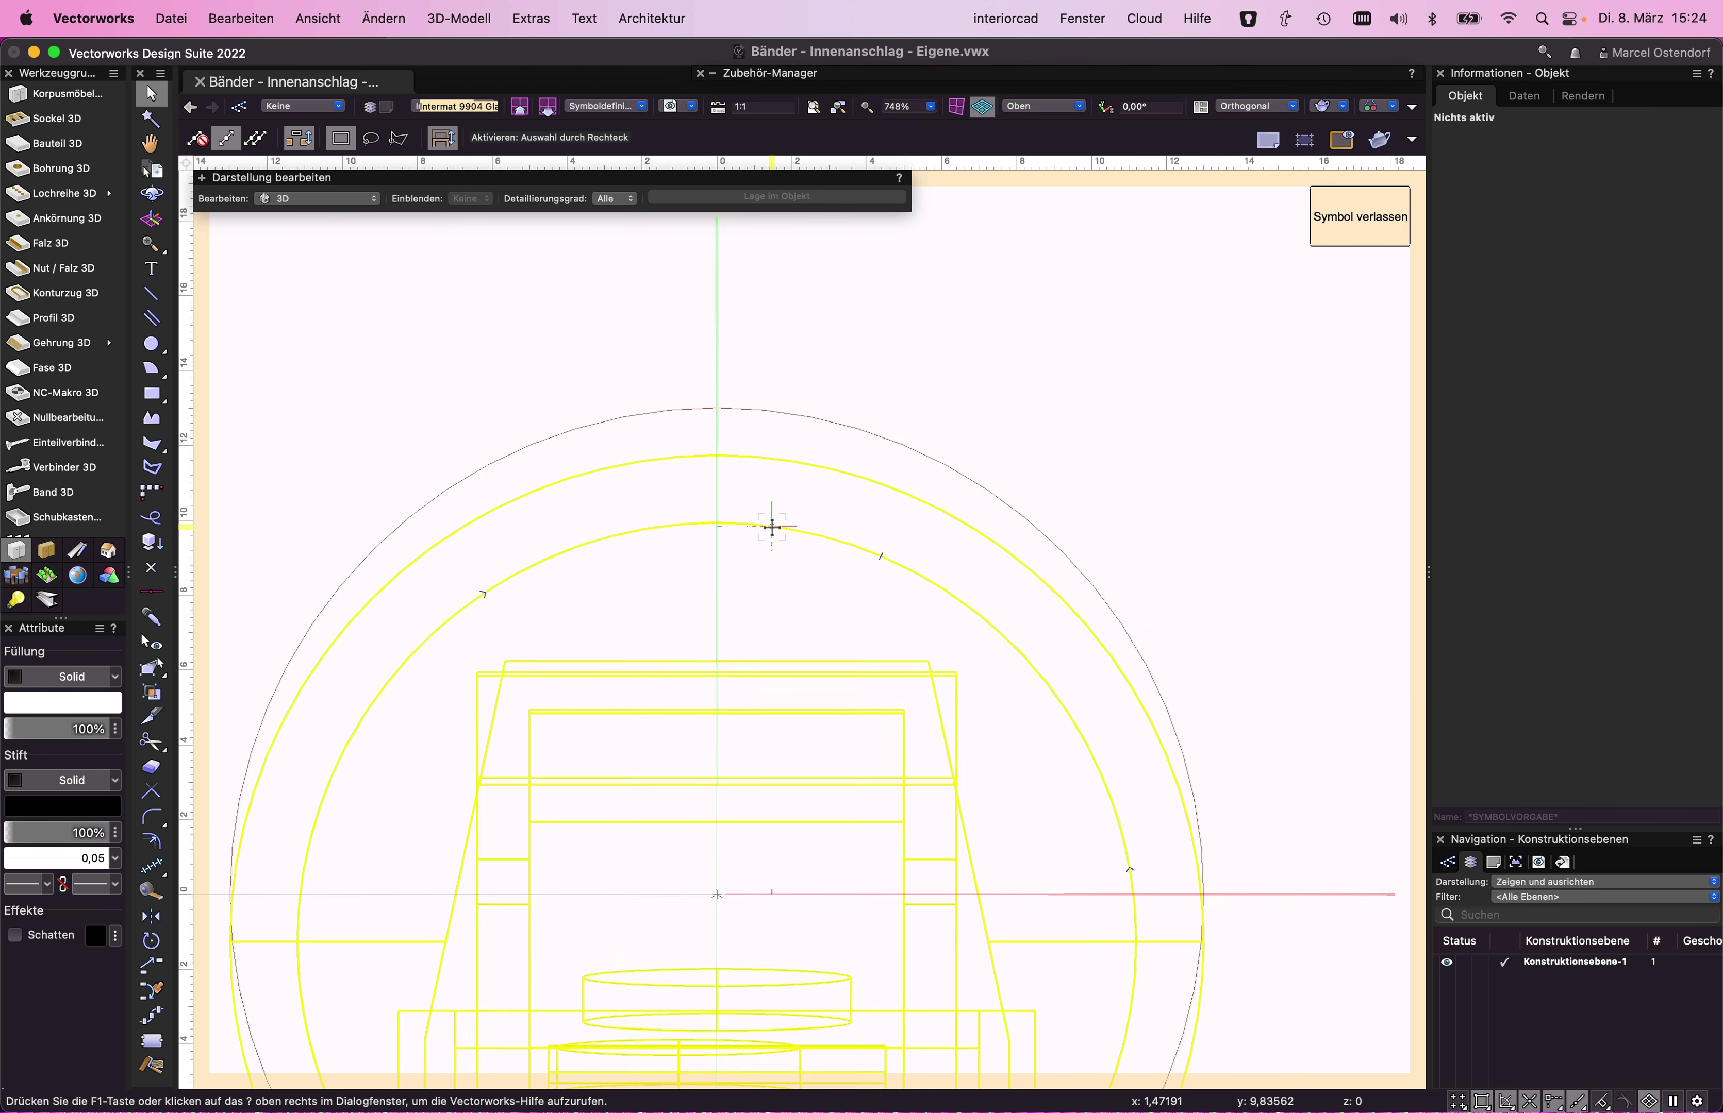
pyautogui.click(710, 448)
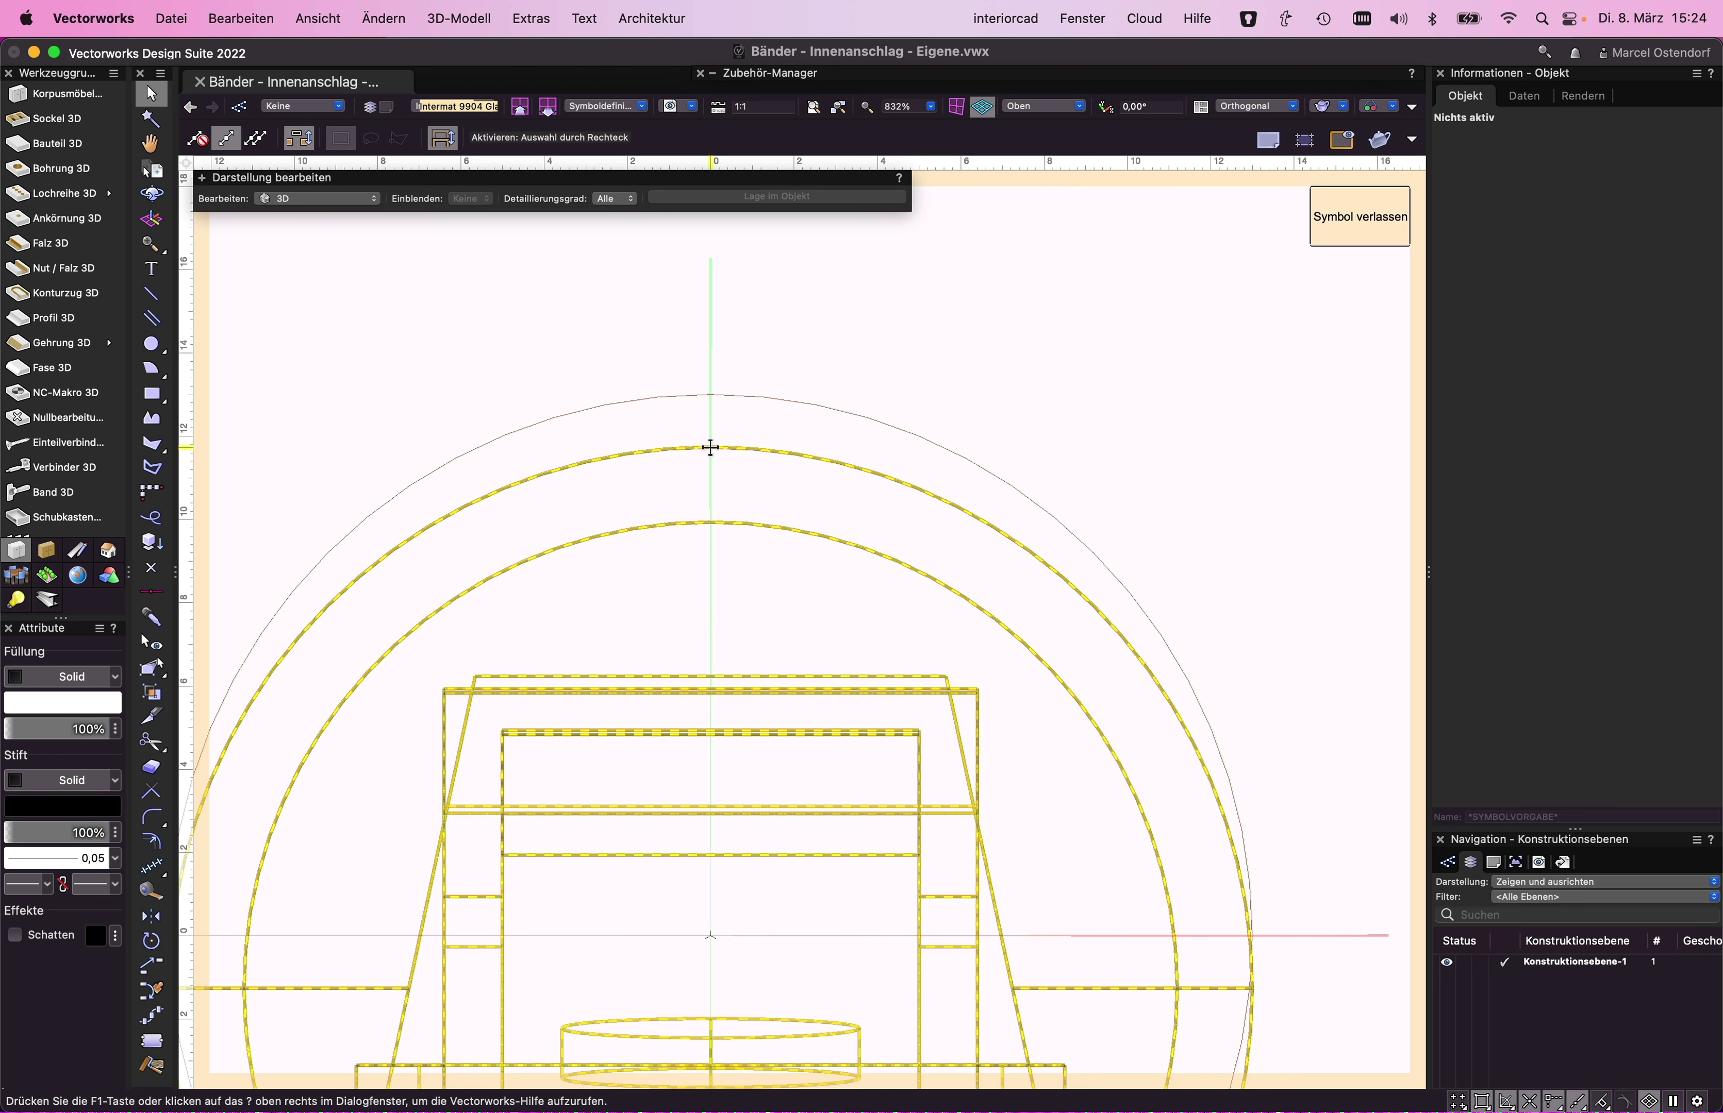
pyautogui.moveTo(710, 447); pyautogui.dragTo(710, 395)
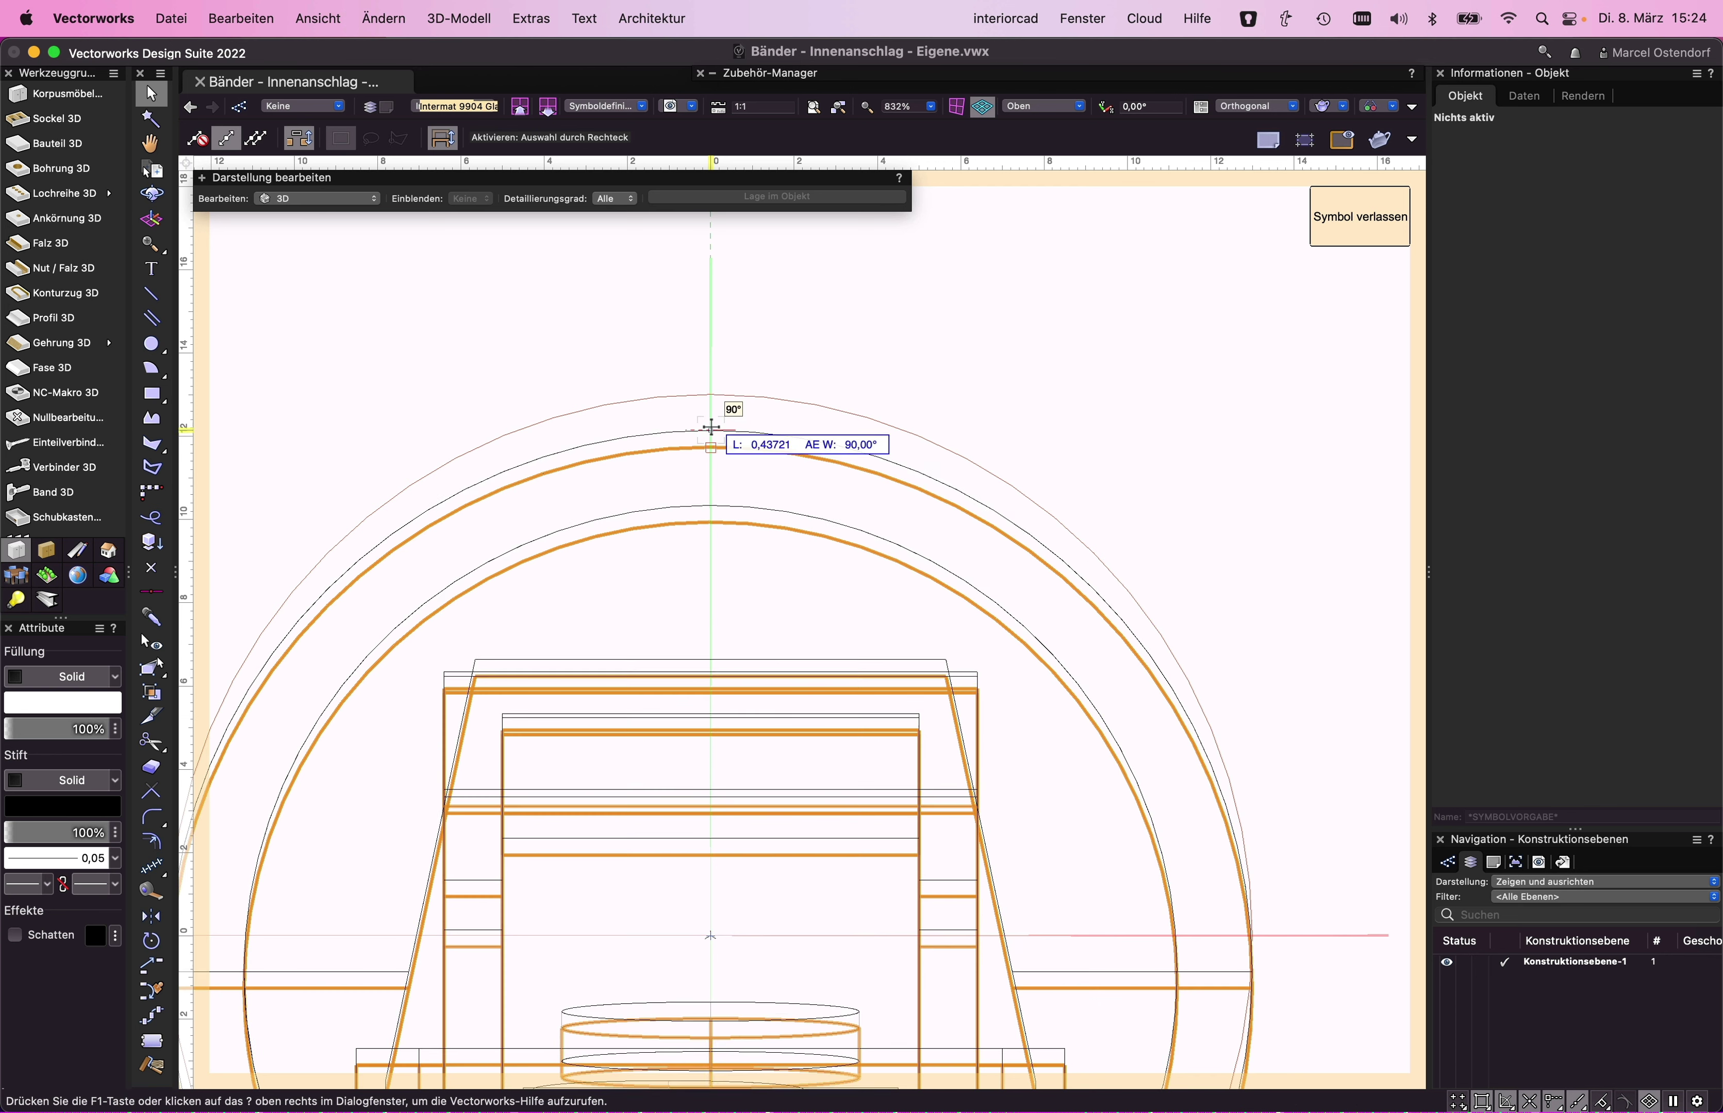
pyautogui.click(710, 394)
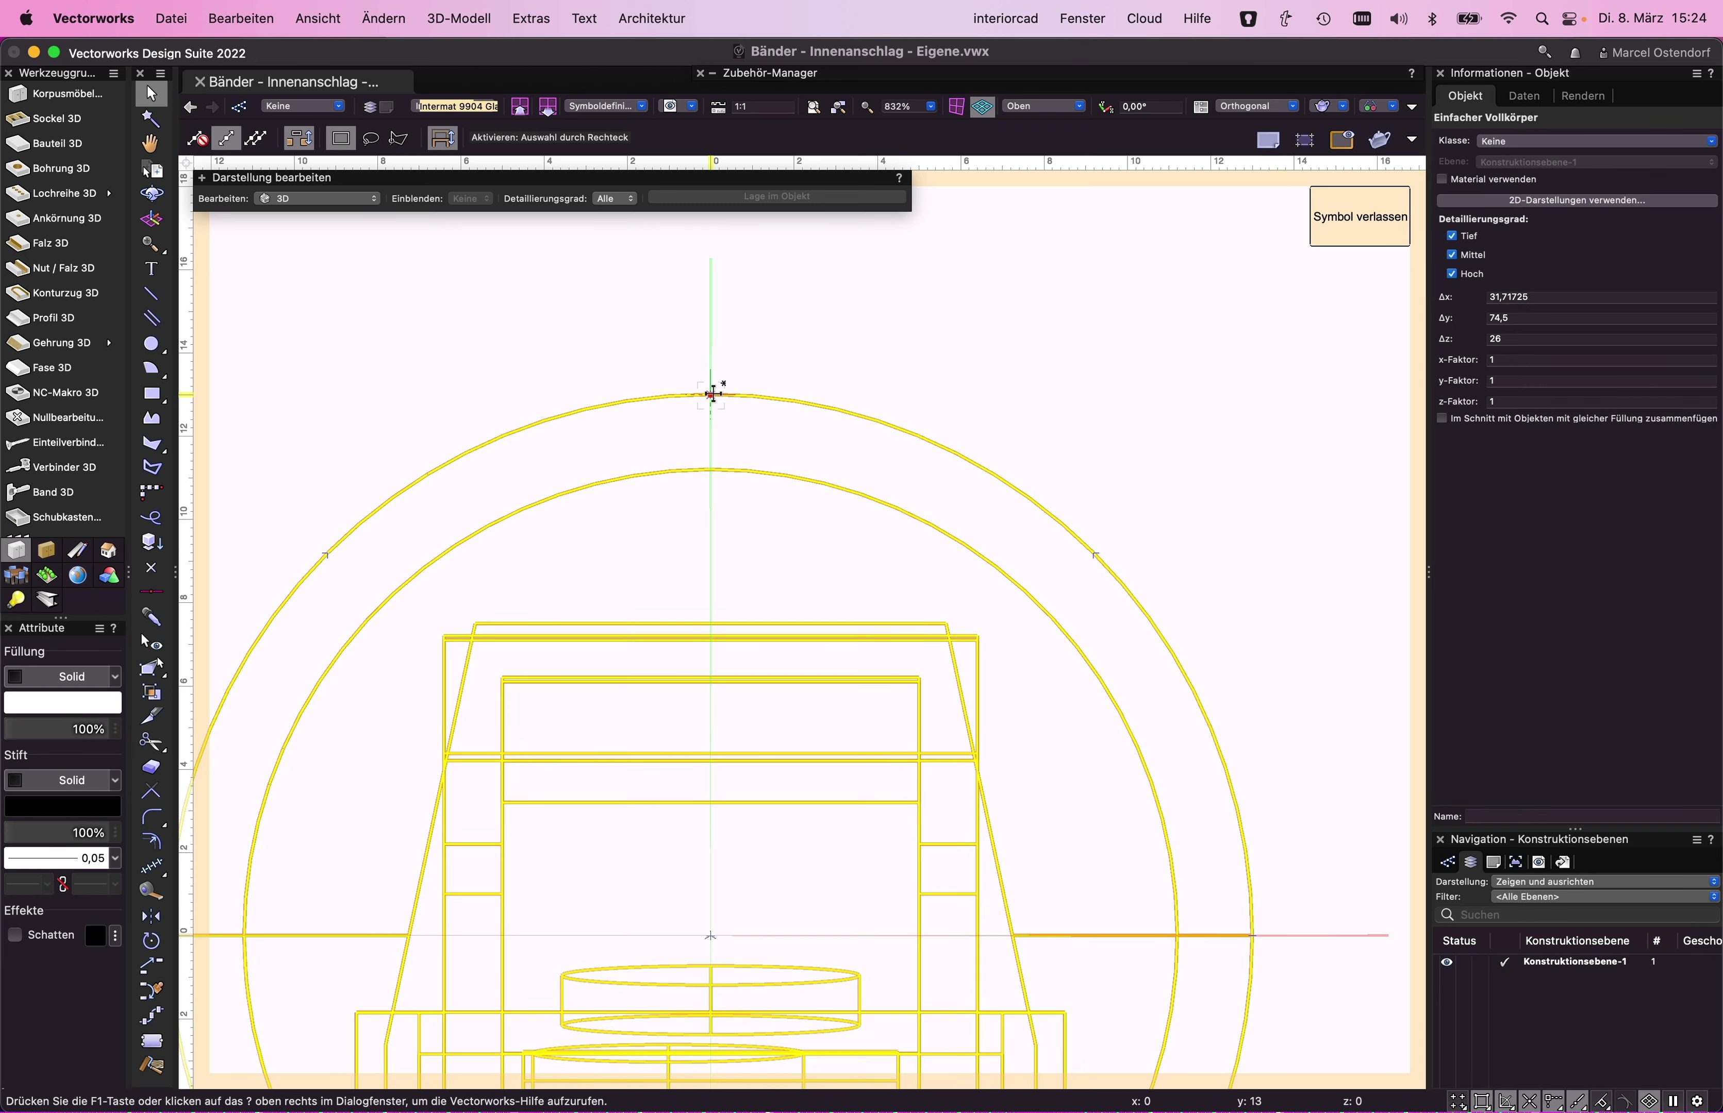
pyautogui.scroll(-2, 702, 521)
pyautogui.scroll(-4, 702, 525)
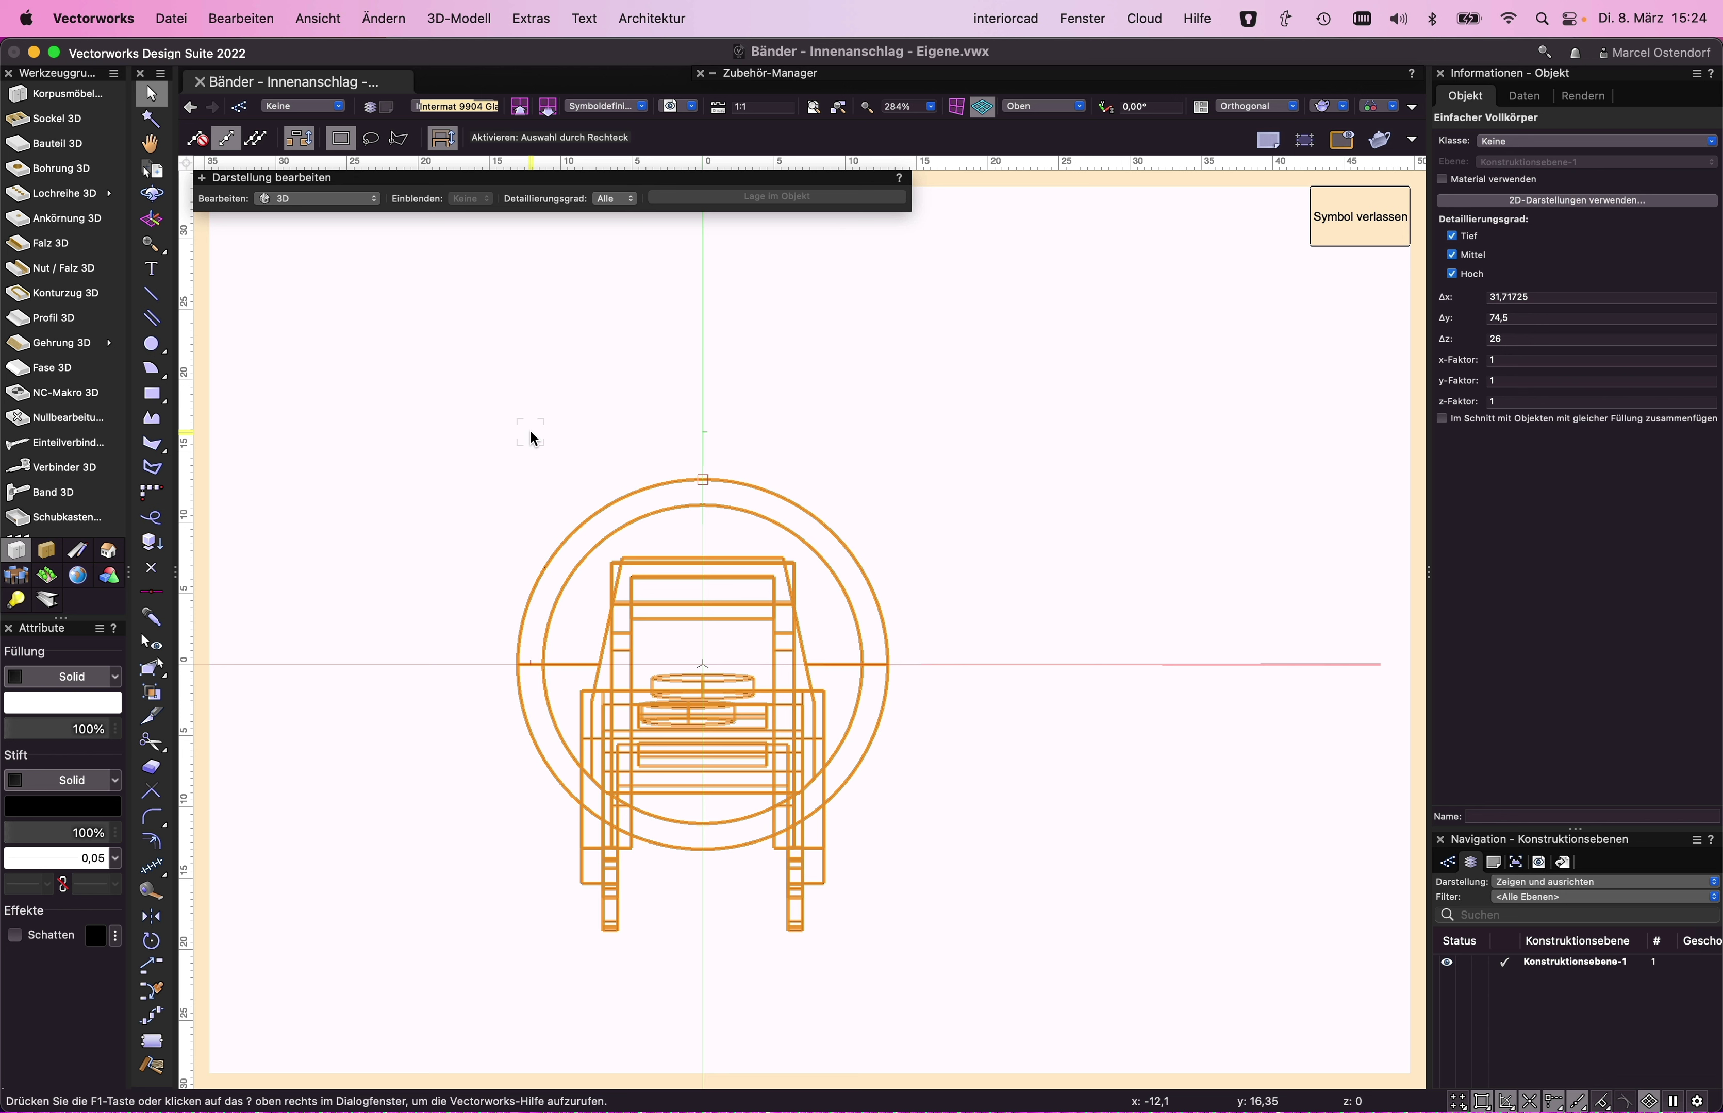
# - Select all objects and group the hinge and drill hole together
pyautogui.click(531, 432)
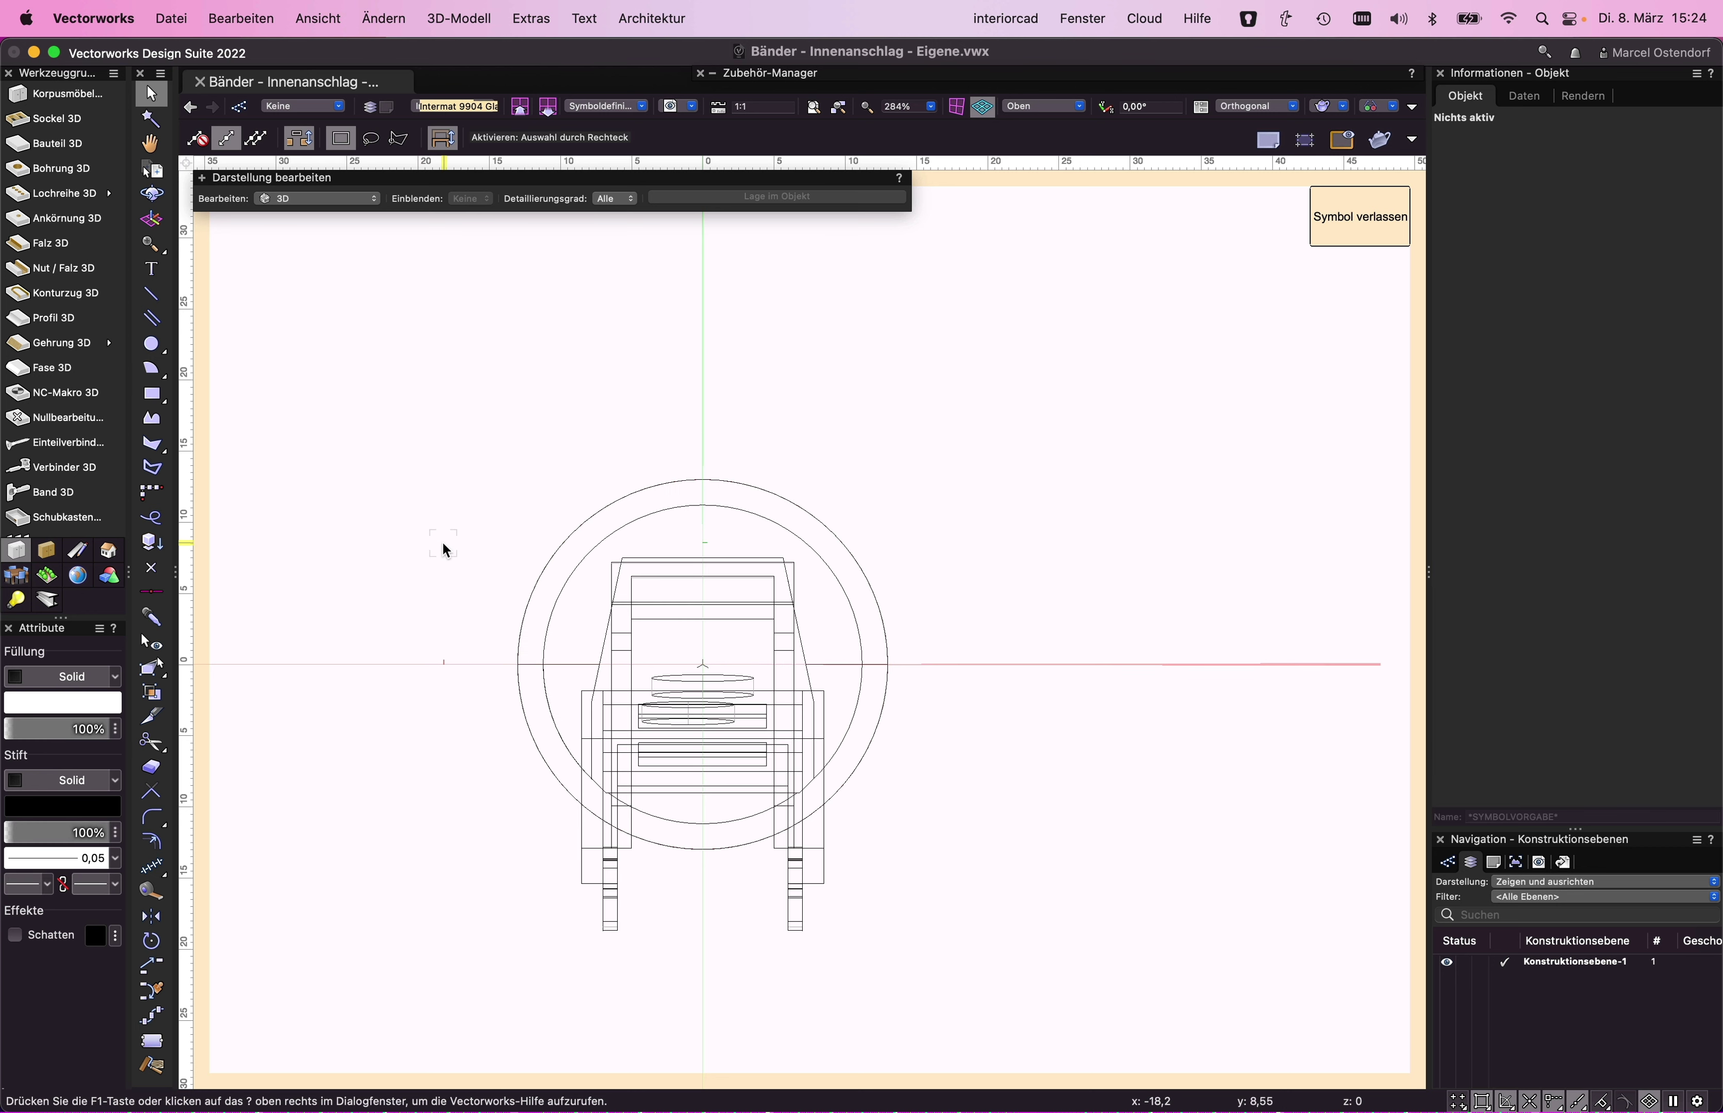
pyautogui.moveTo(441, 541); pyautogui.dragTo(733, 720)
pyautogui.click(733, 721)
pyautogui.press('super+a')
pyautogui.press('super+g')
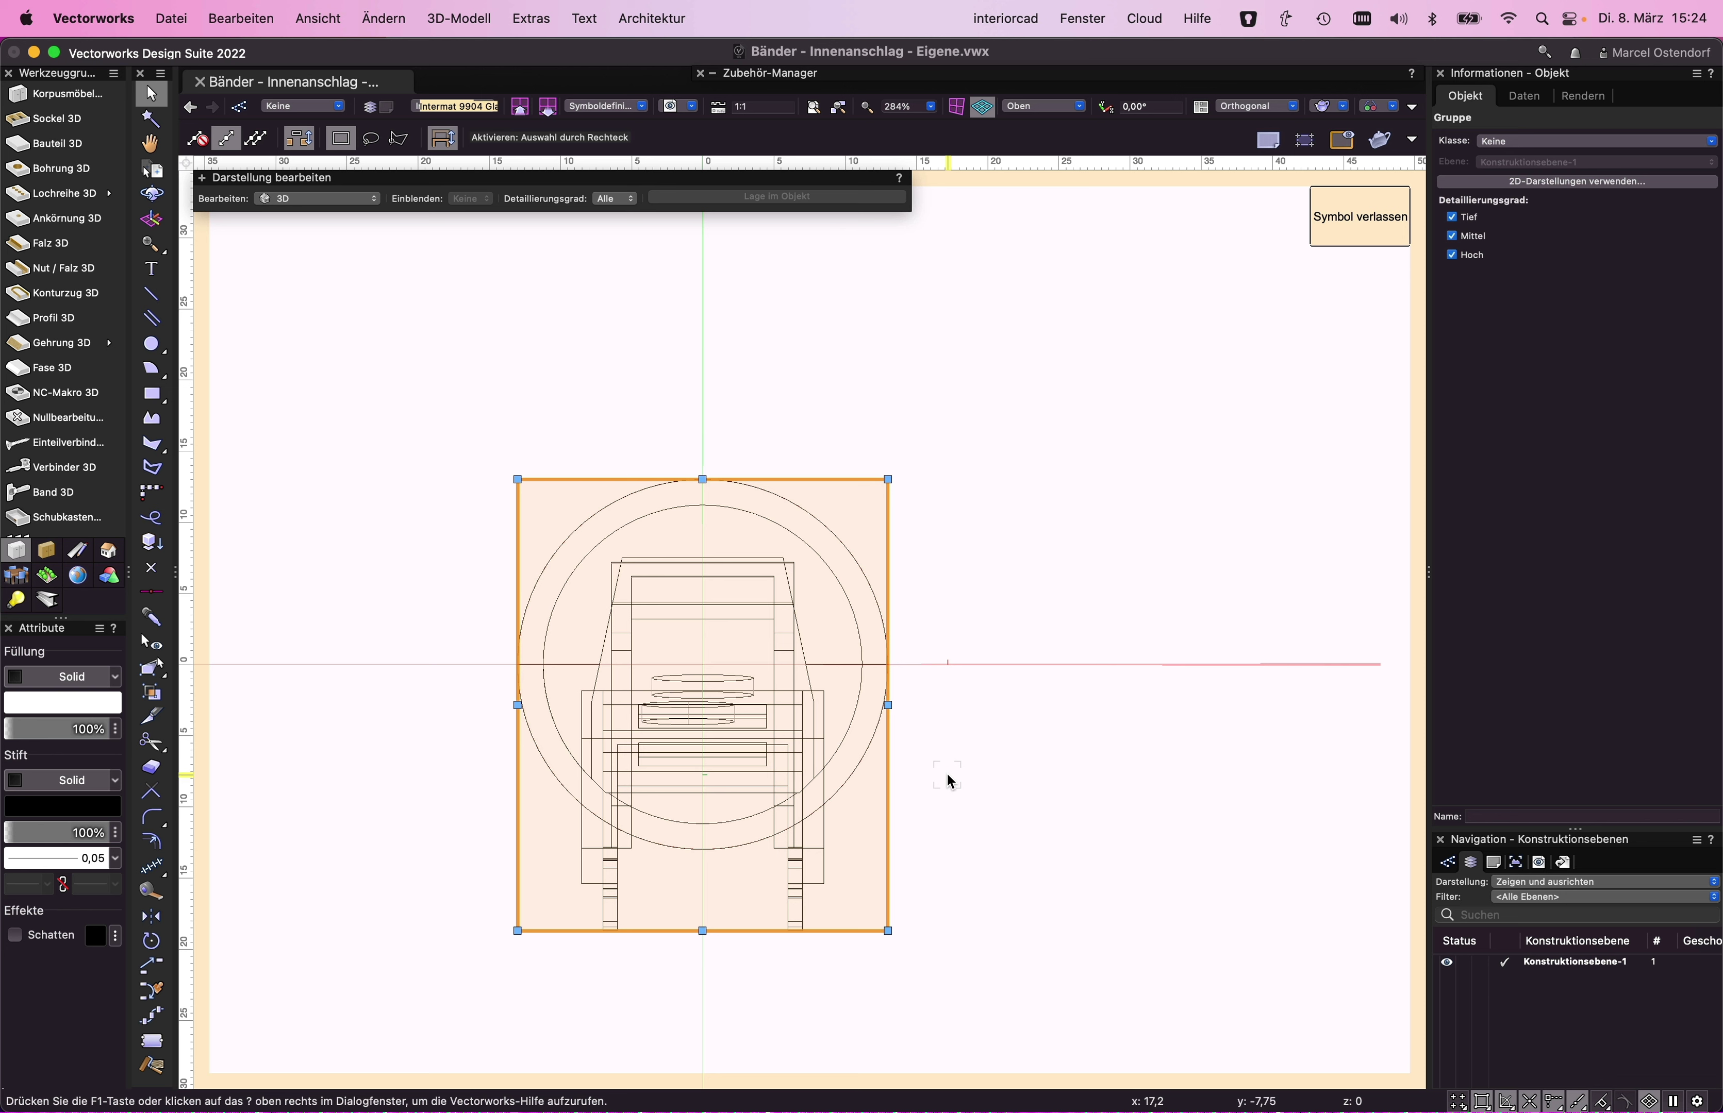
# - Link the interiorcad sales info database to the hinge group
pyautogui.click(1524, 97)
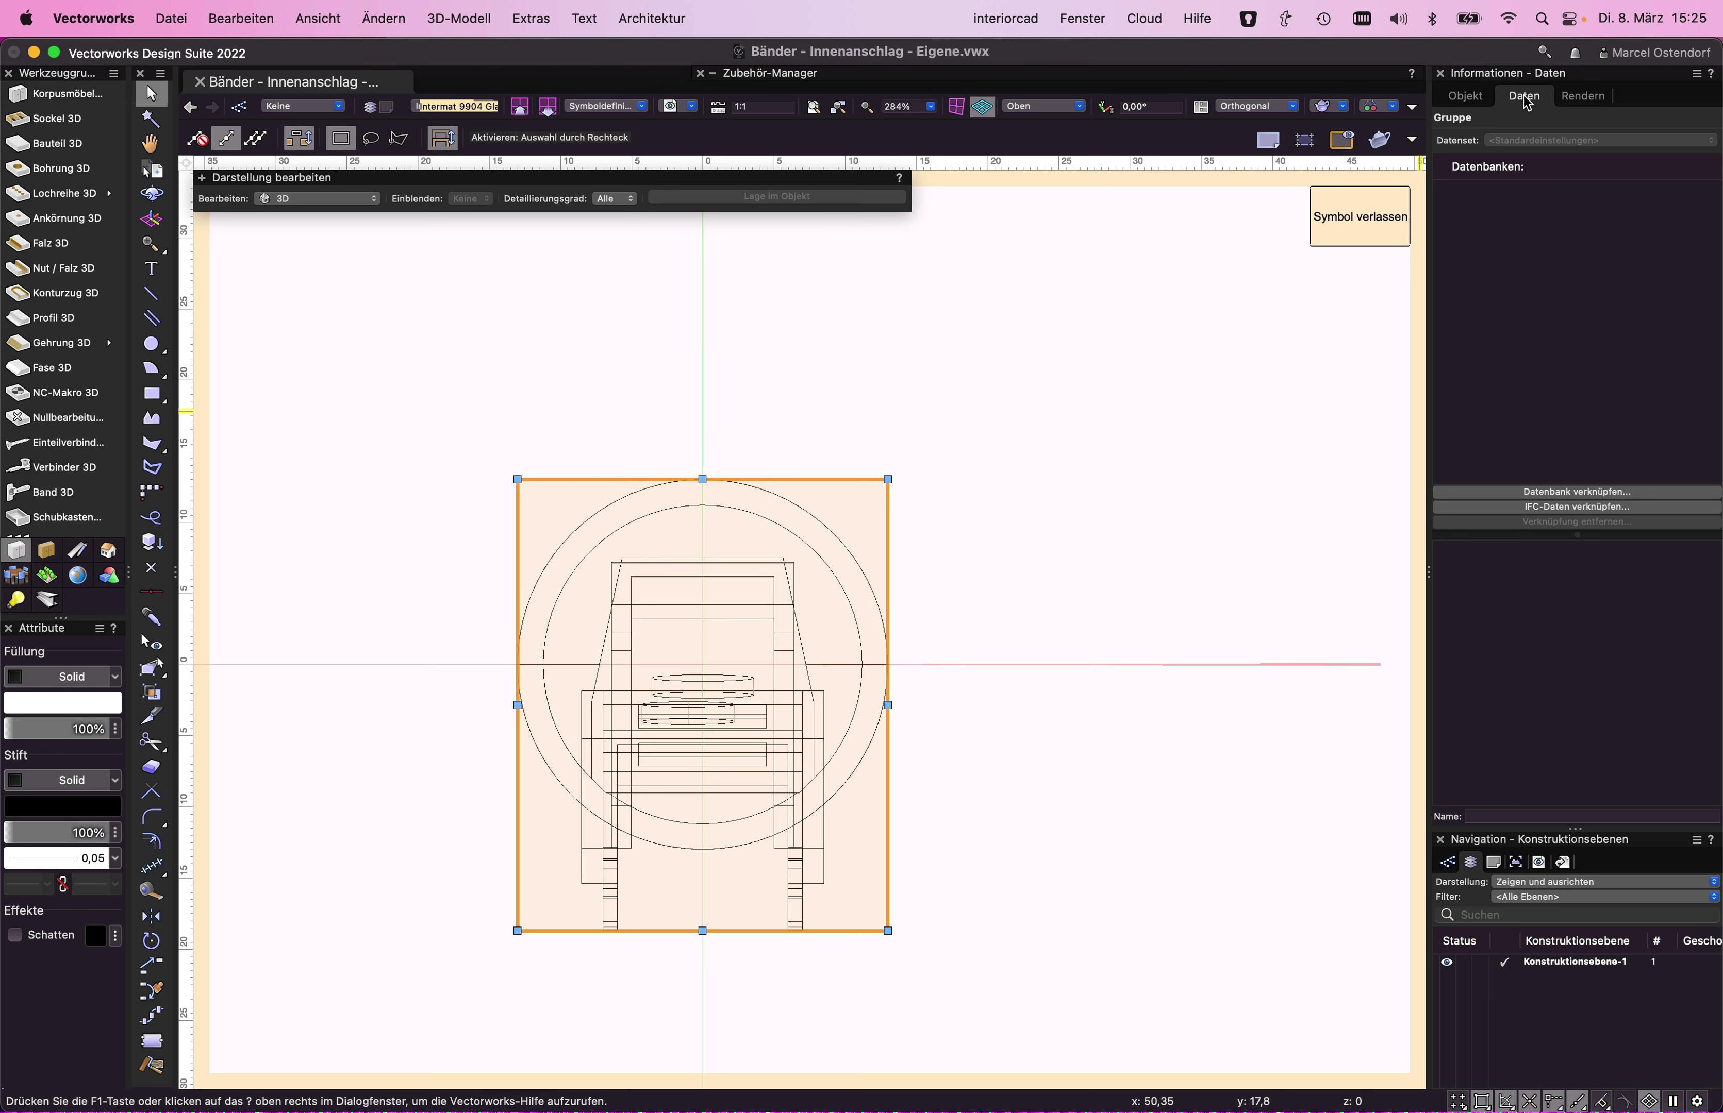
pyautogui.click(1572, 492)
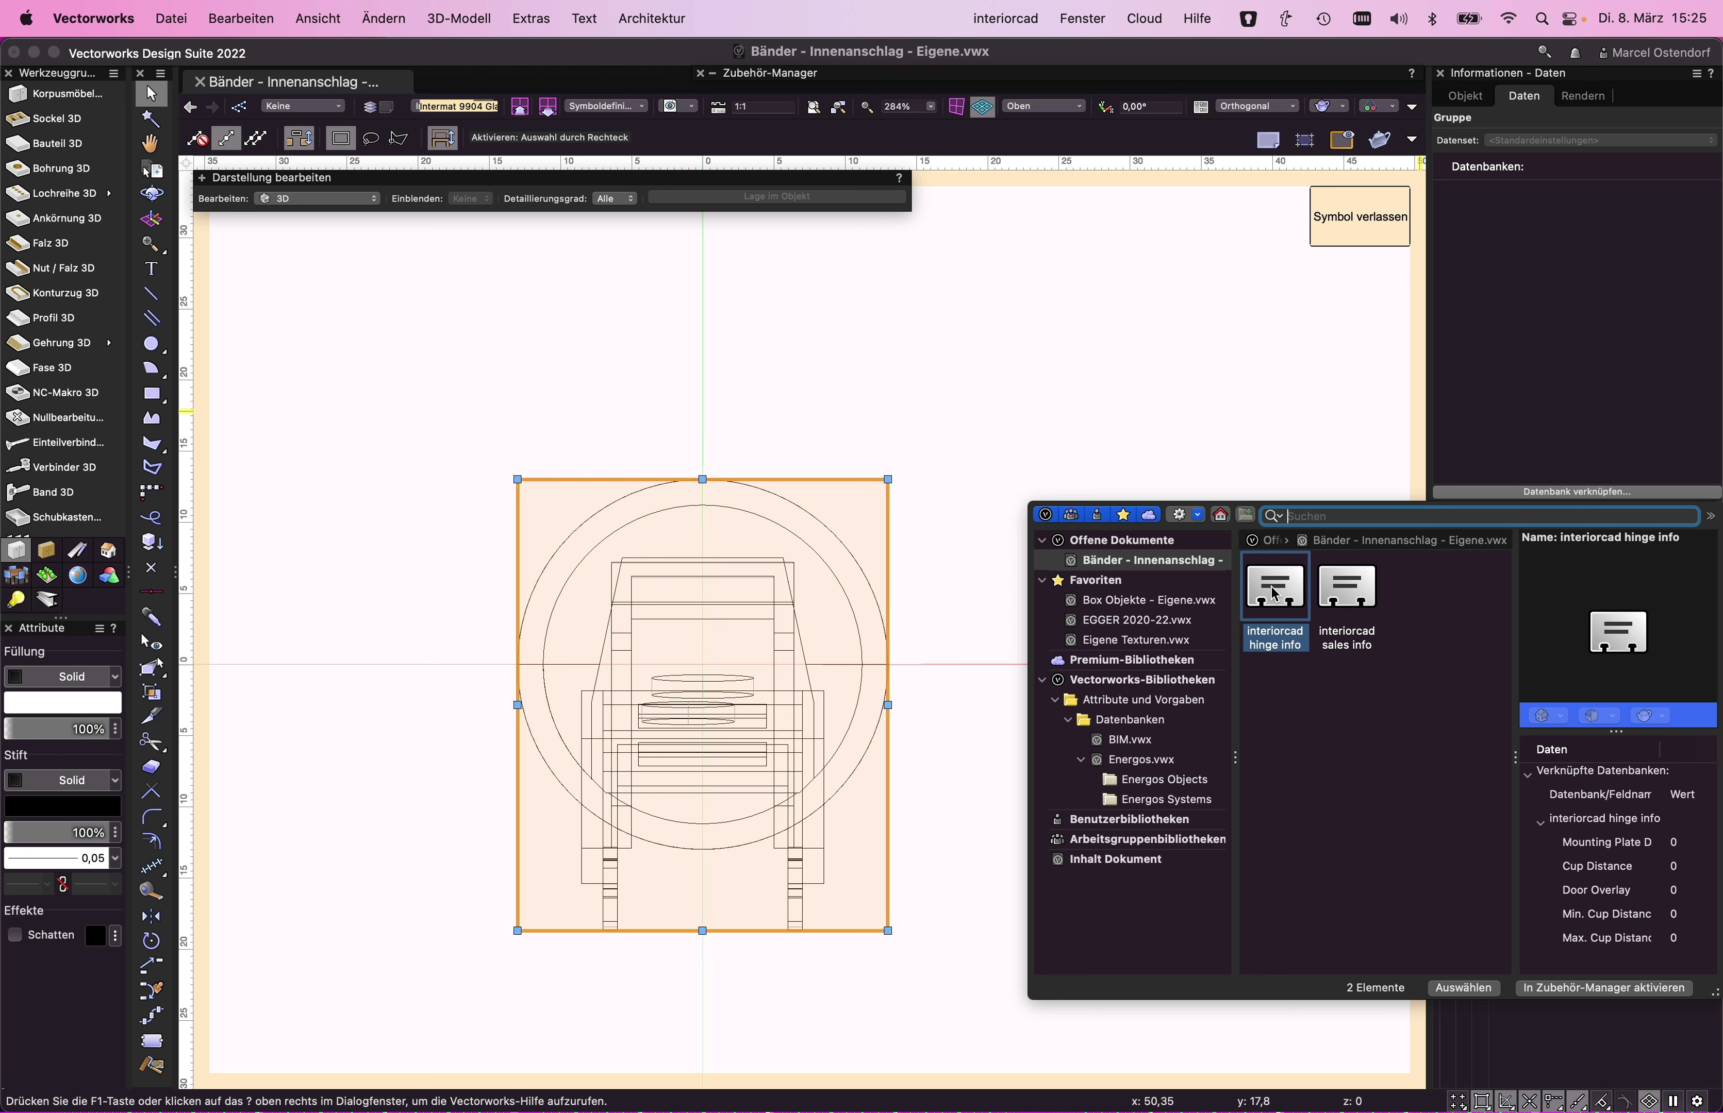
pyautogui.click(1334, 595)
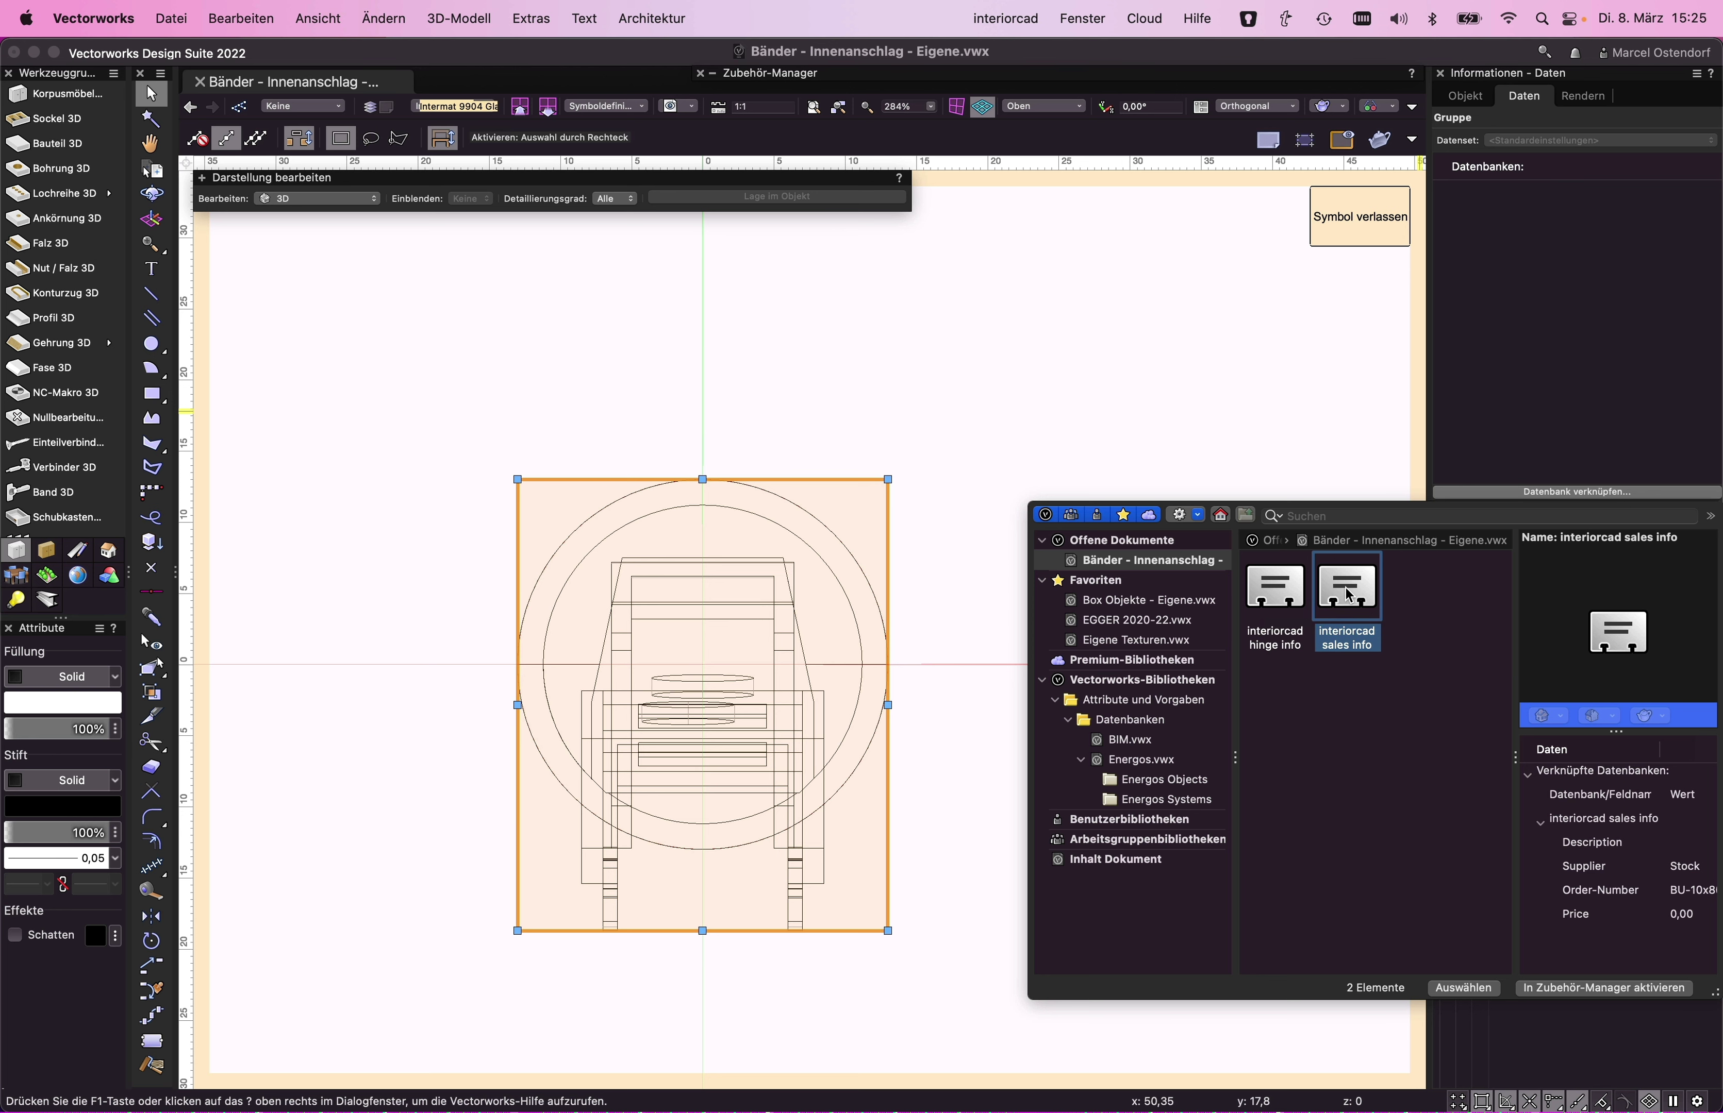
pyautogui.doubleClick(1348, 595)
# - Enter description 'Intermat 9904 Glastürscharnier' and supplier Hettich
pyautogui.click(1525, 554)
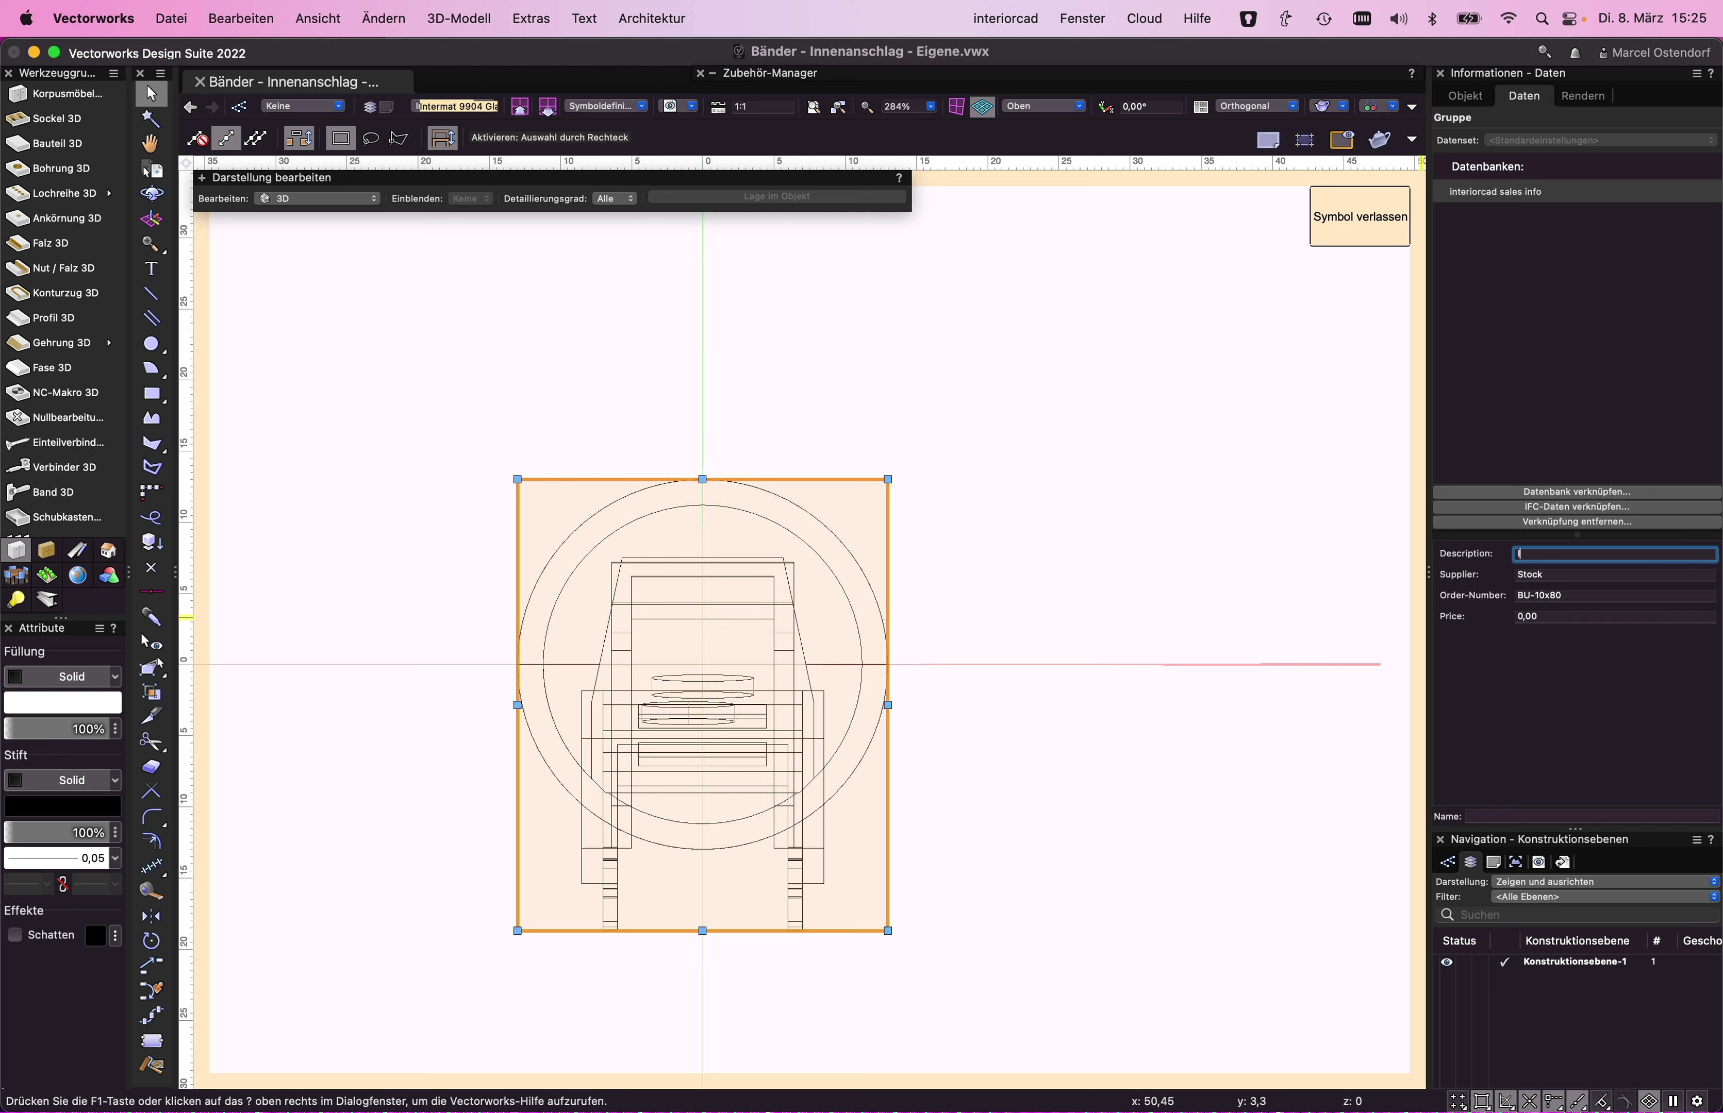
pyautogui.write('Intermat 9904')
pyautogui.write(' Glastürschar')
pyautogui.write('nier')
pyautogui.press('Tab')
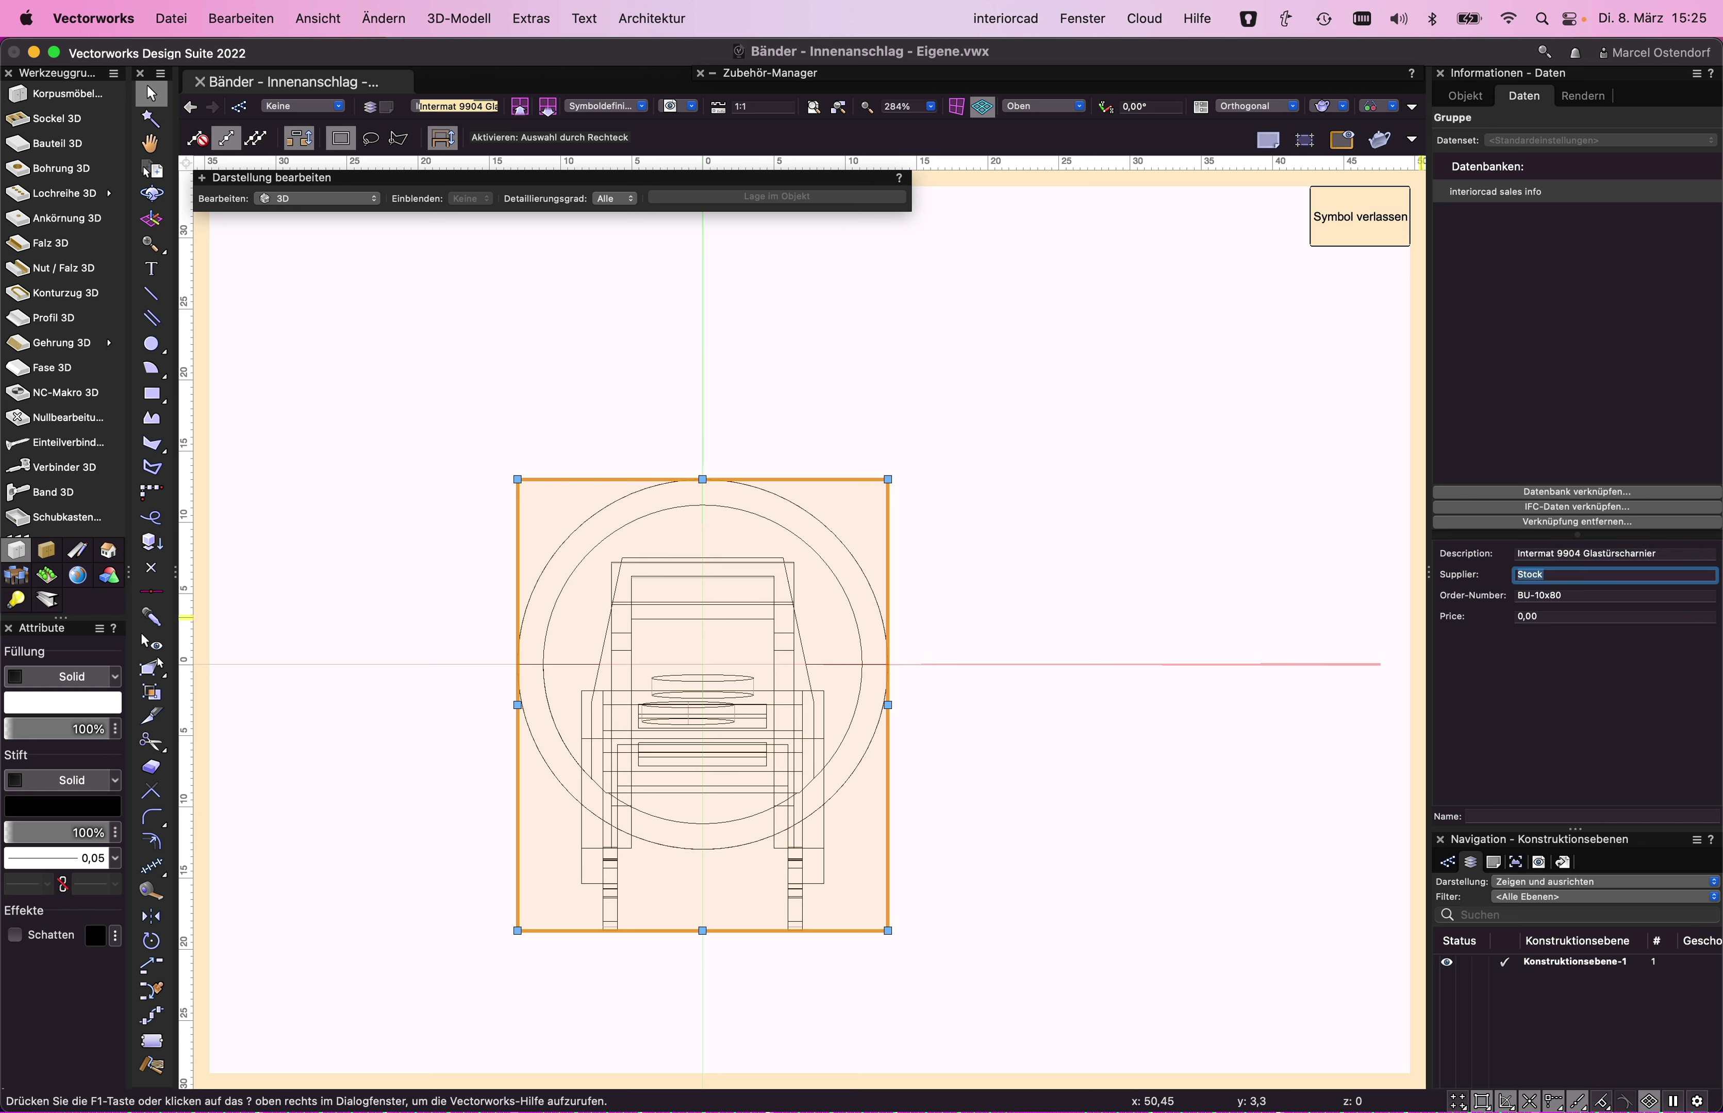
pyautogui.write('Hettich')
pyautogui.press('Tab')
# - Copy order number 72968 from the Hettich page and set the price to 10,00
pyautogui.press('super+Tab')
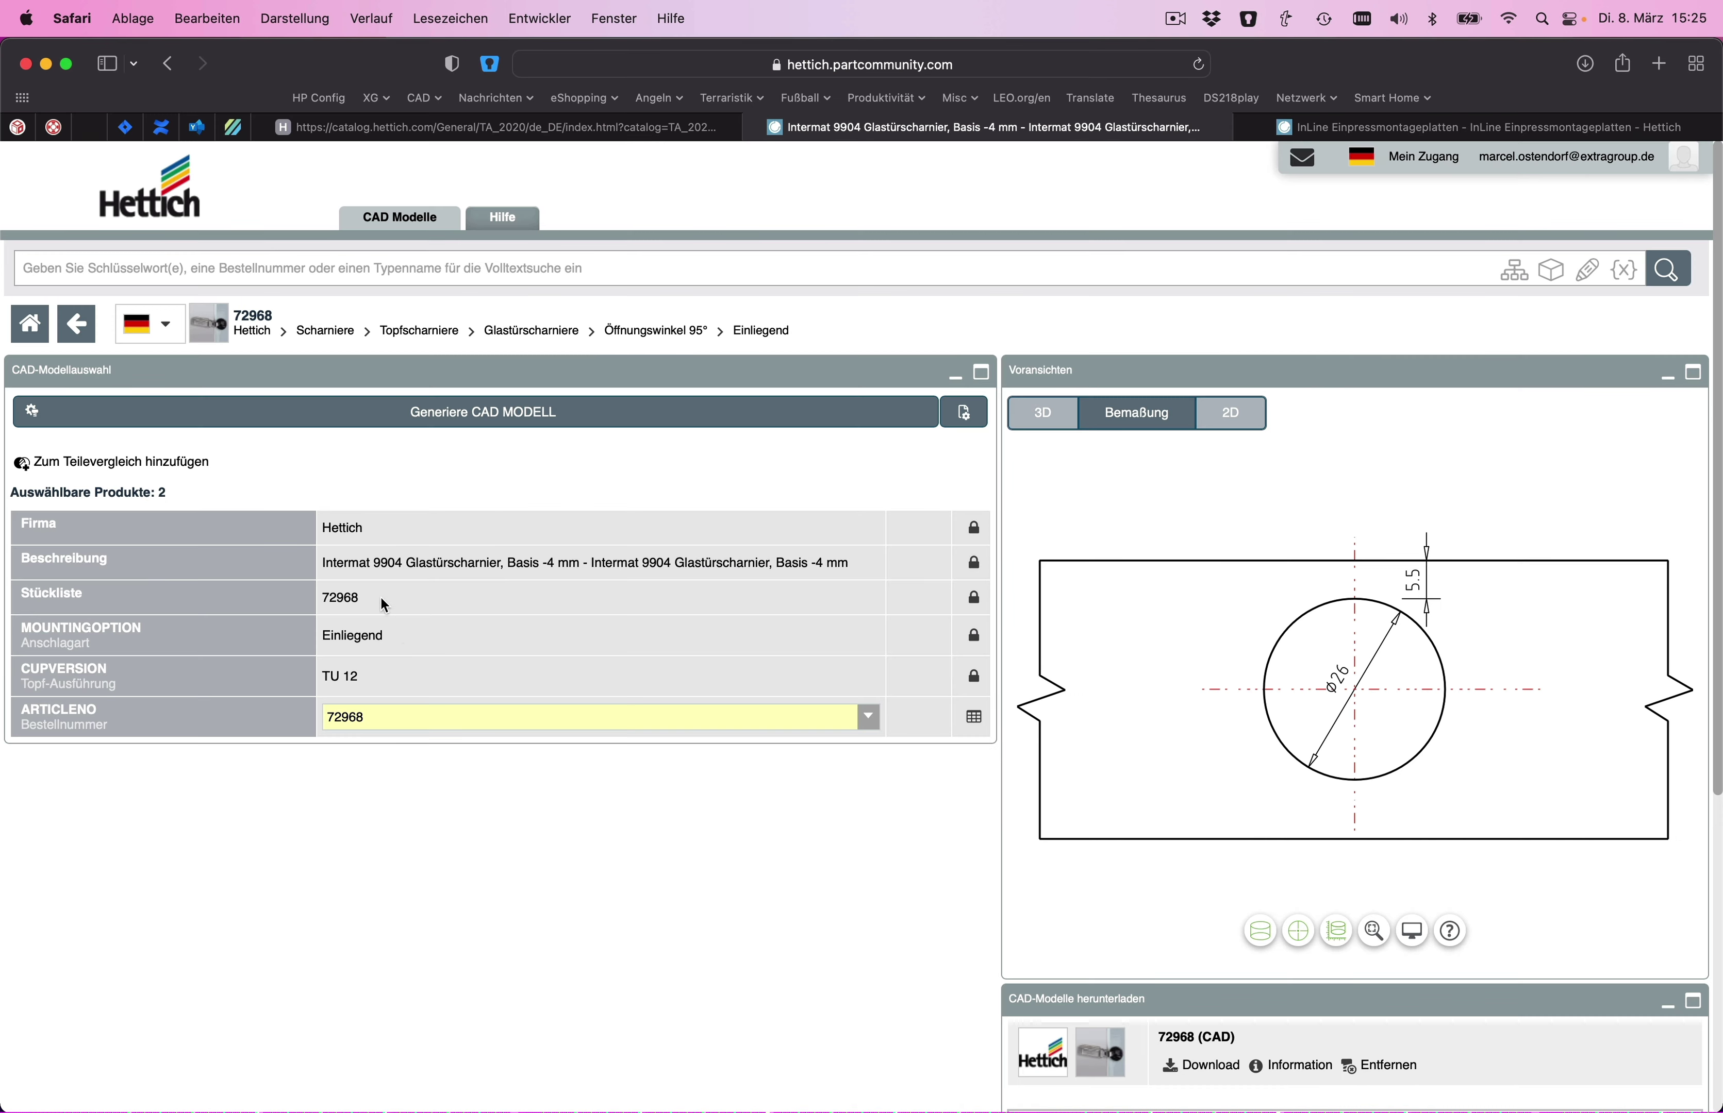
pyautogui.moveTo(362, 598); pyautogui.dragTo(317, 597)
pyautogui.press('super+c')
pyautogui.press('super+Tab')
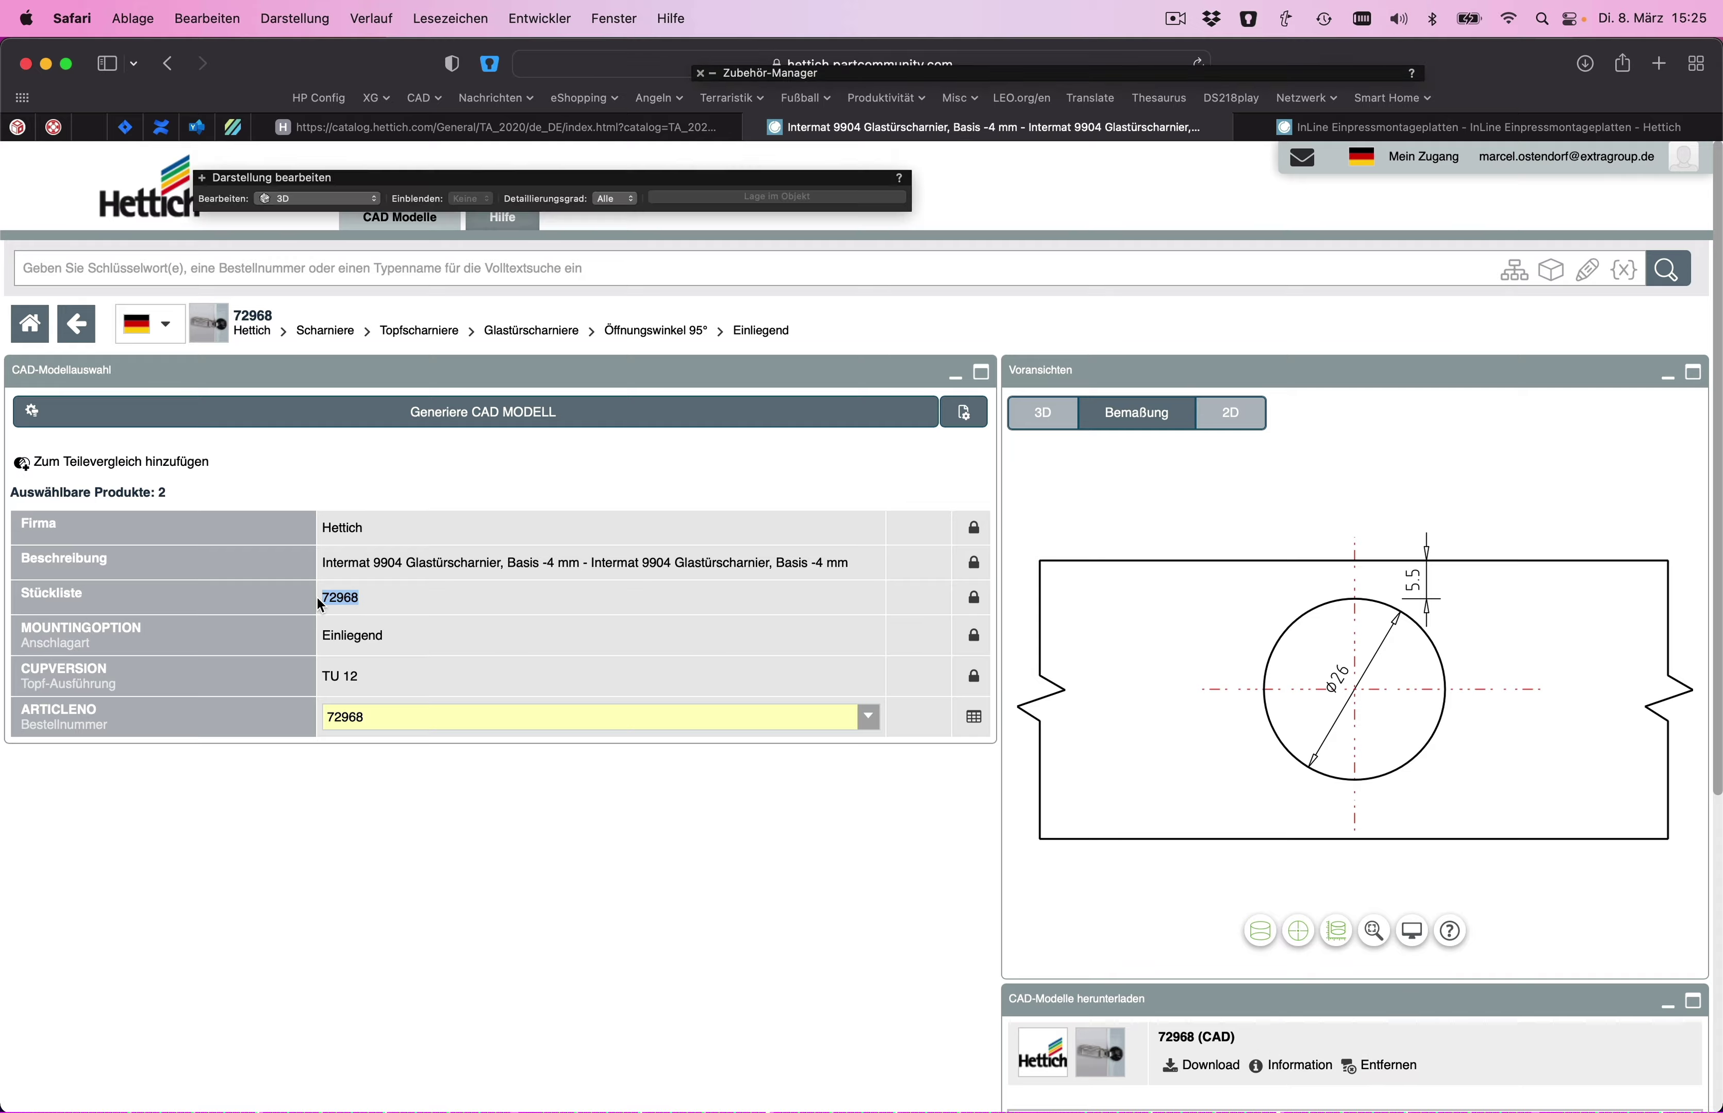
pyautogui.press('super+v')
pyautogui.press('Tab')
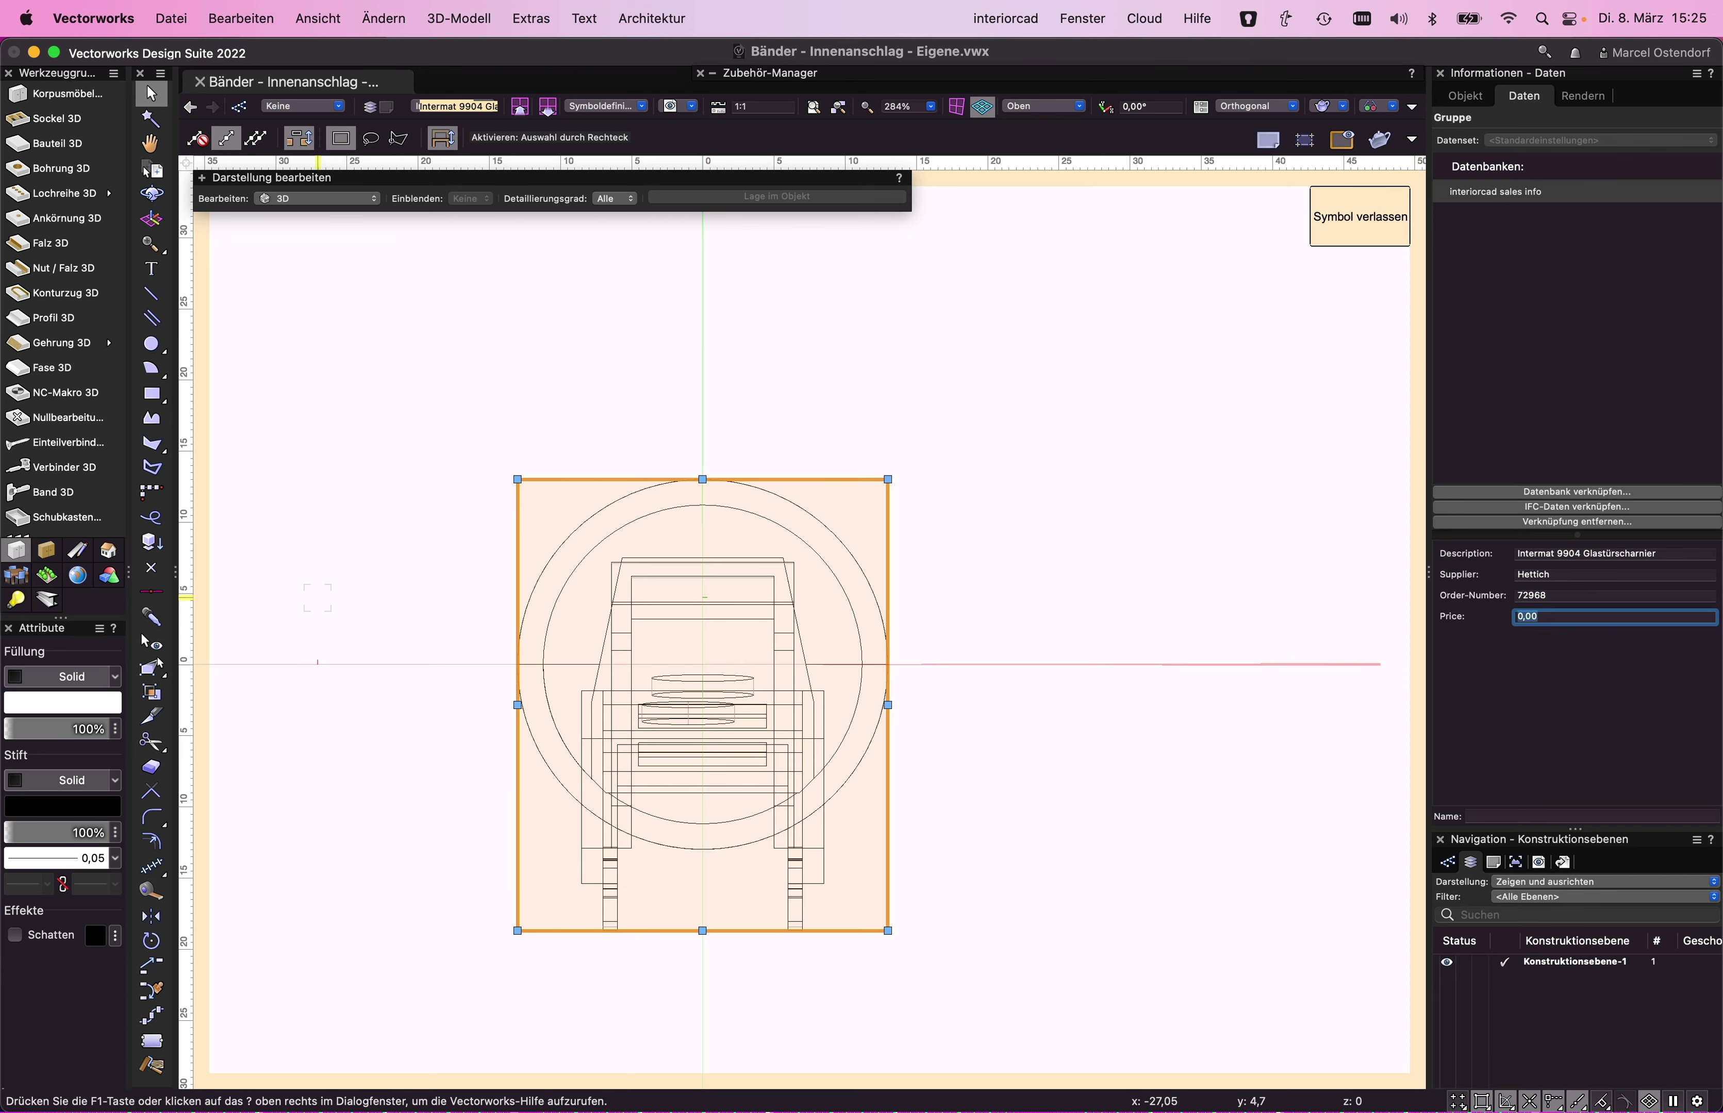
pyautogui.write('10')
pyautogui.press('Return')
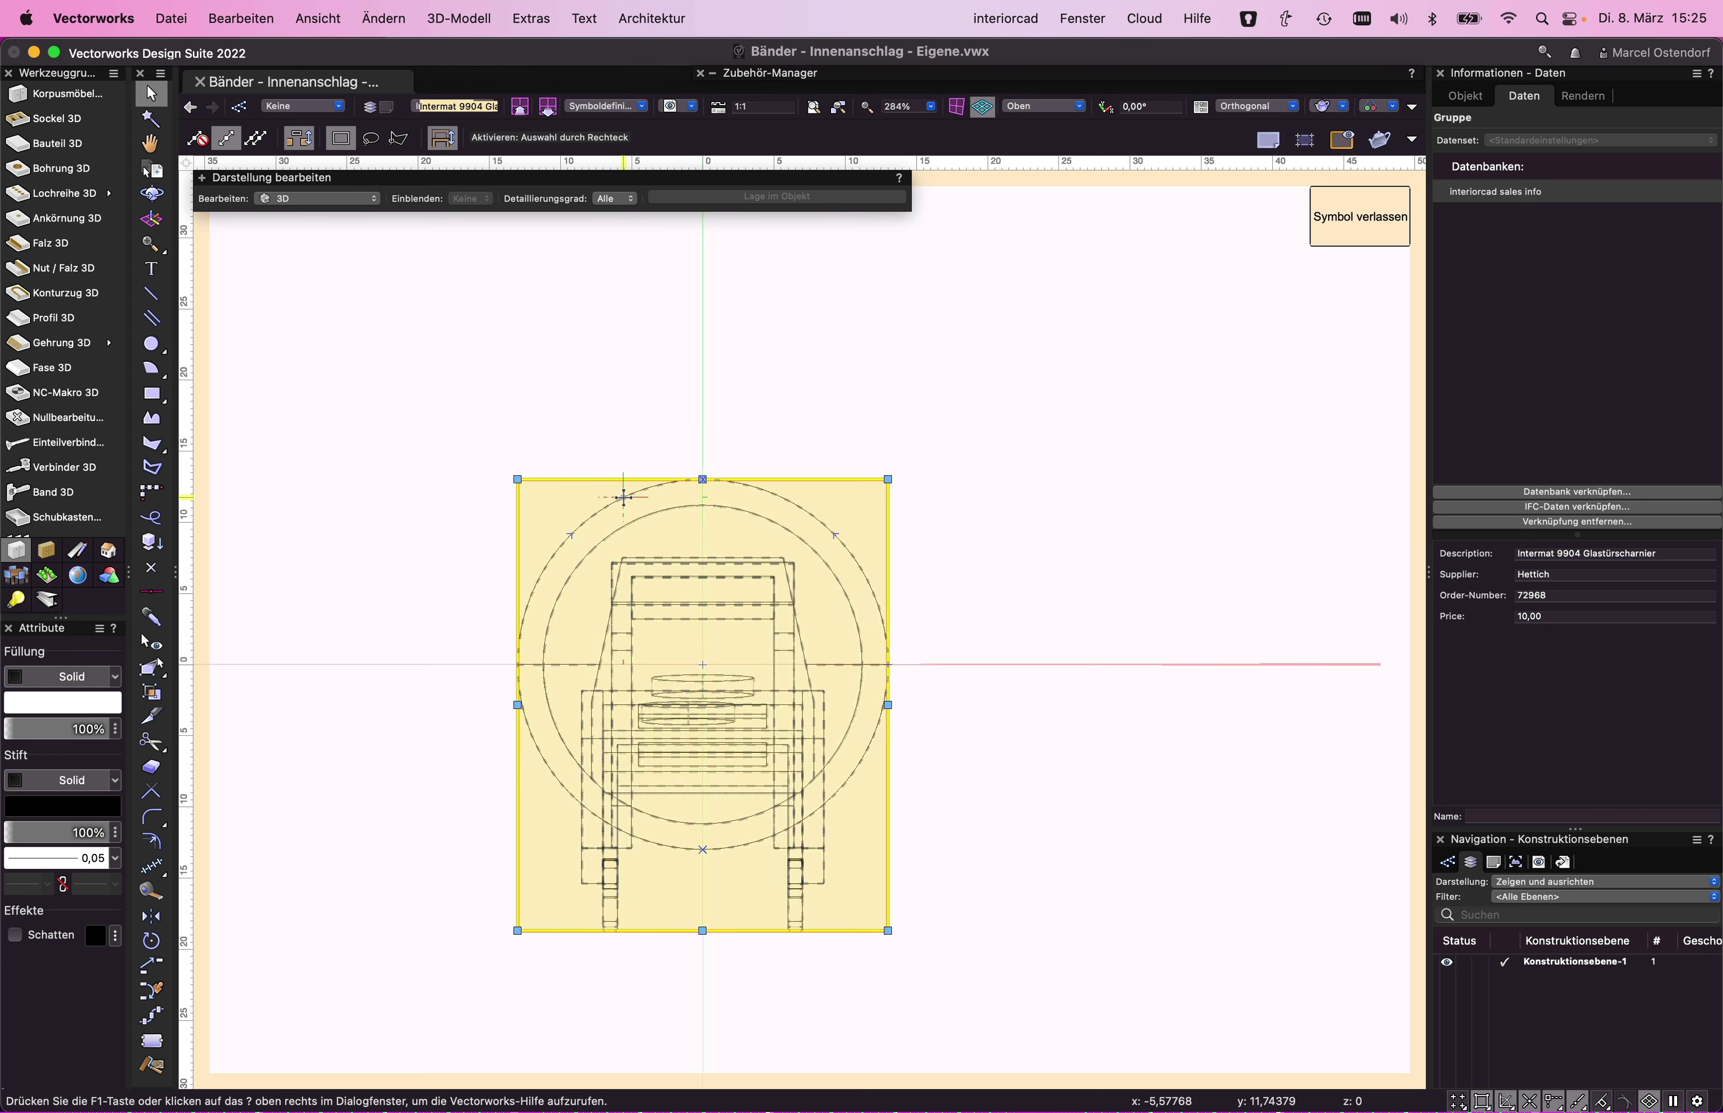
# - Link interiorcad hinge info and set Mounting Plate Distance 3, per the InLine plate's catalogue
pyautogui.click(1575, 491)
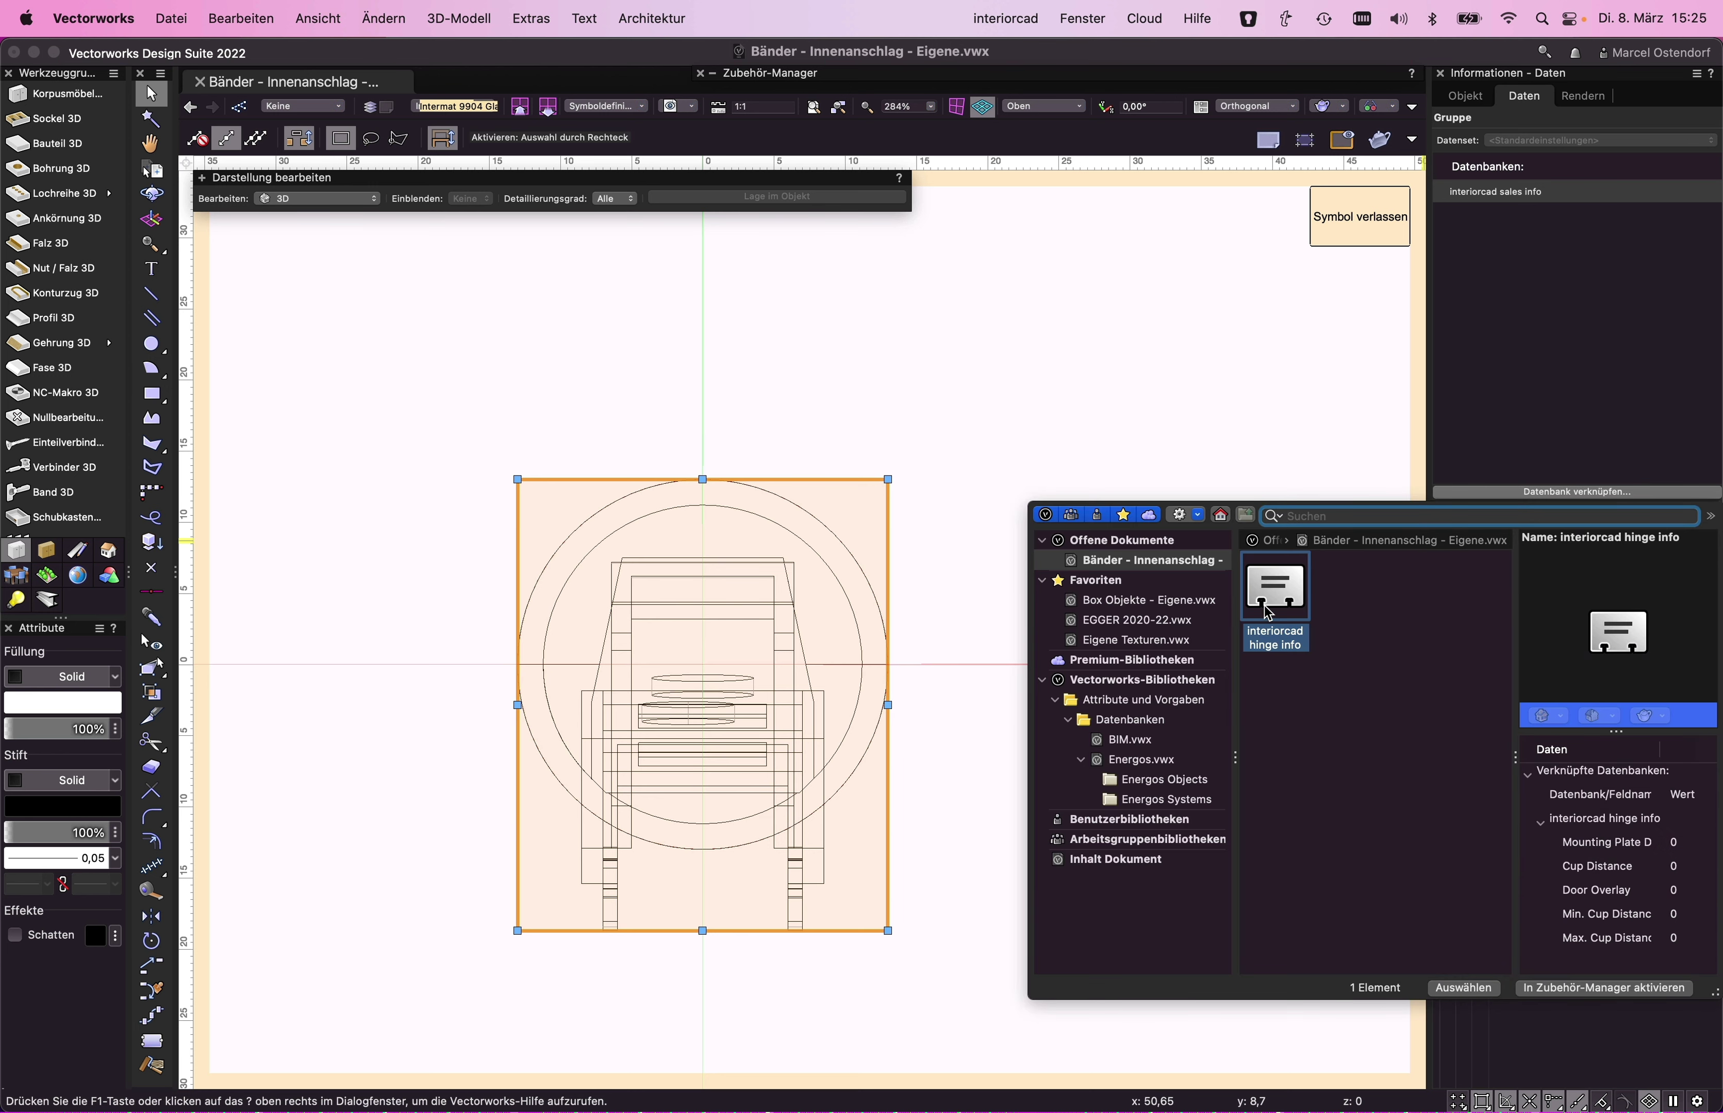
pyautogui.doubleClick(1273, 607)
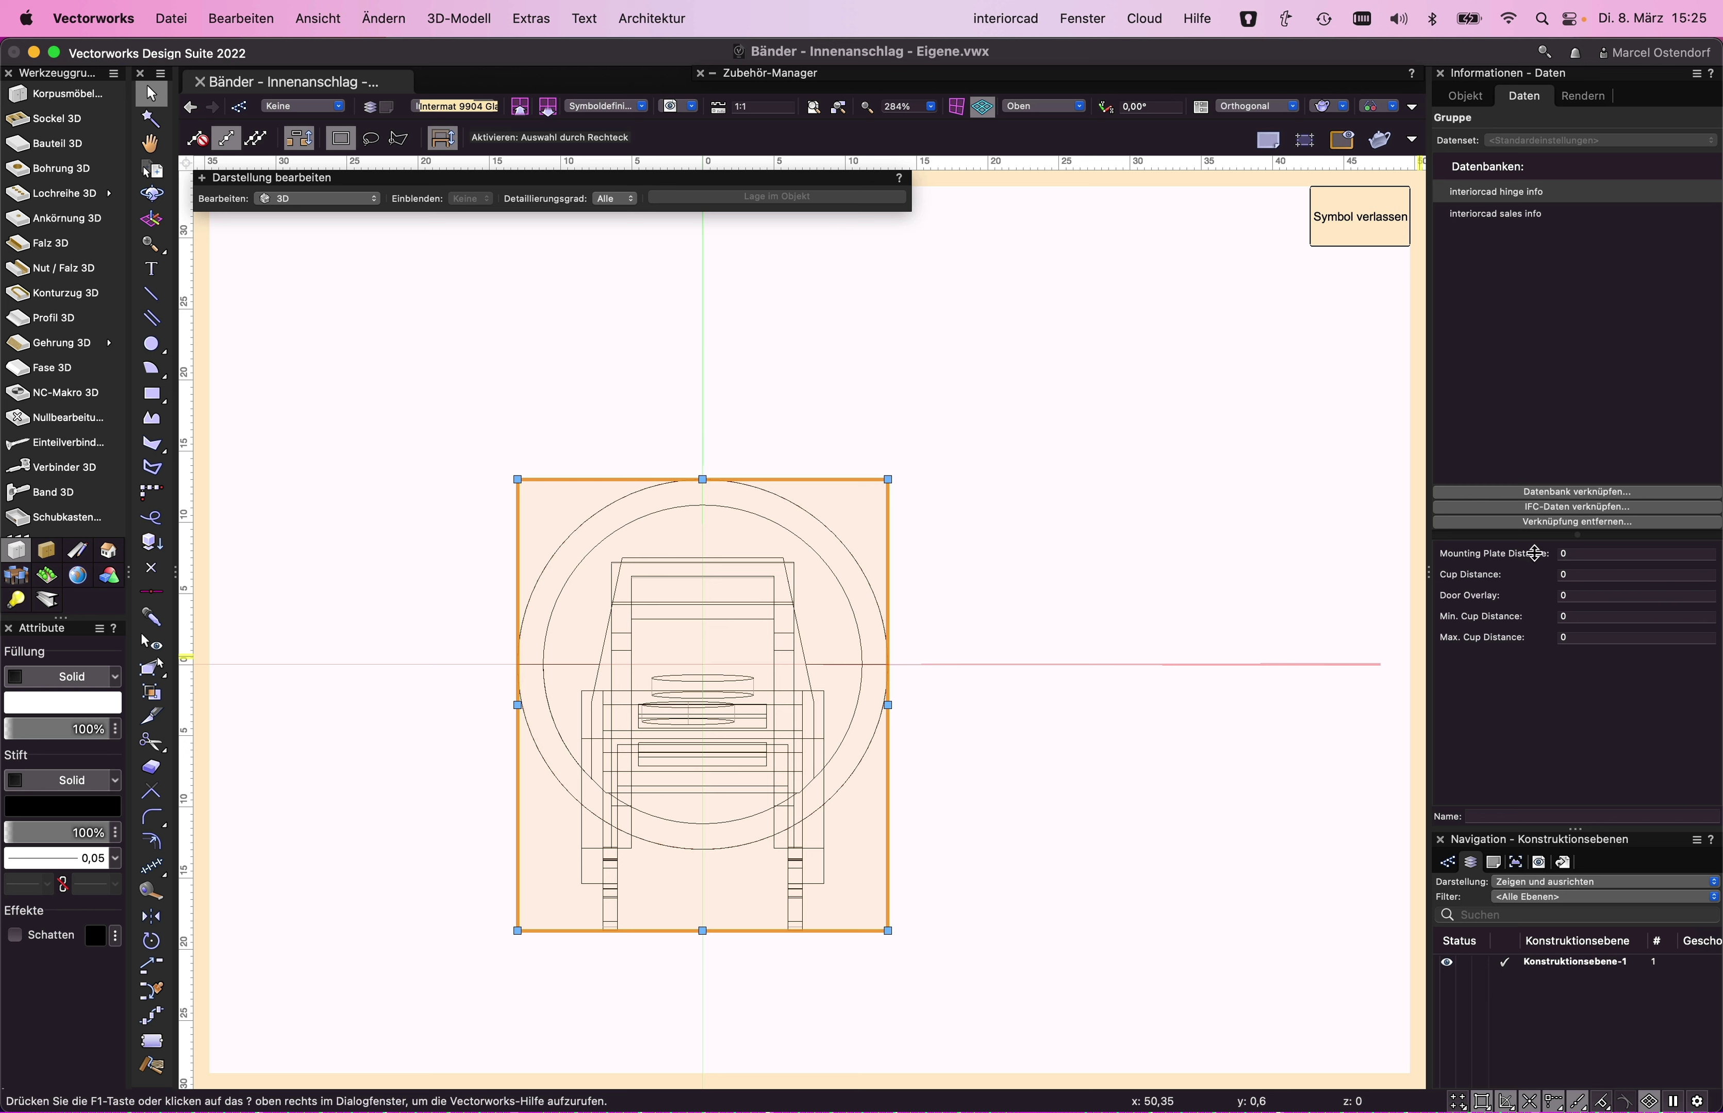
pyautogui.click(1576, 553)
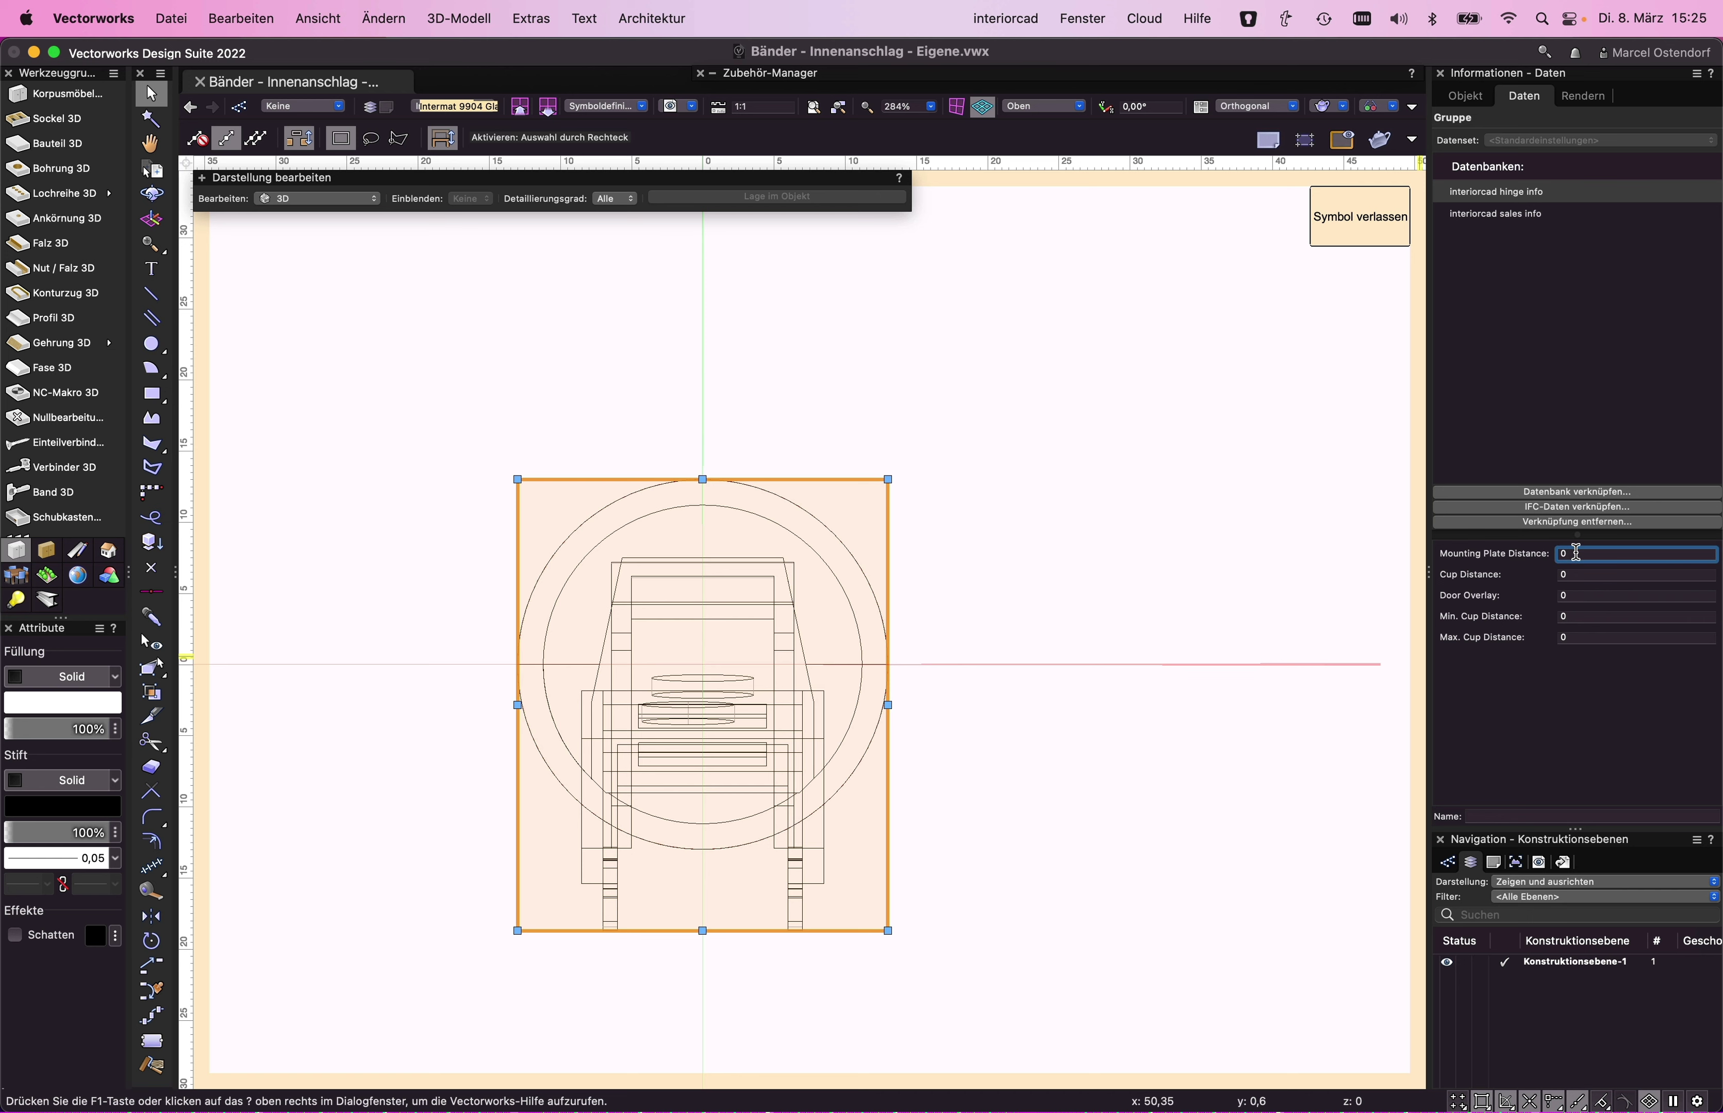
pyautogui.press('super+Tab')
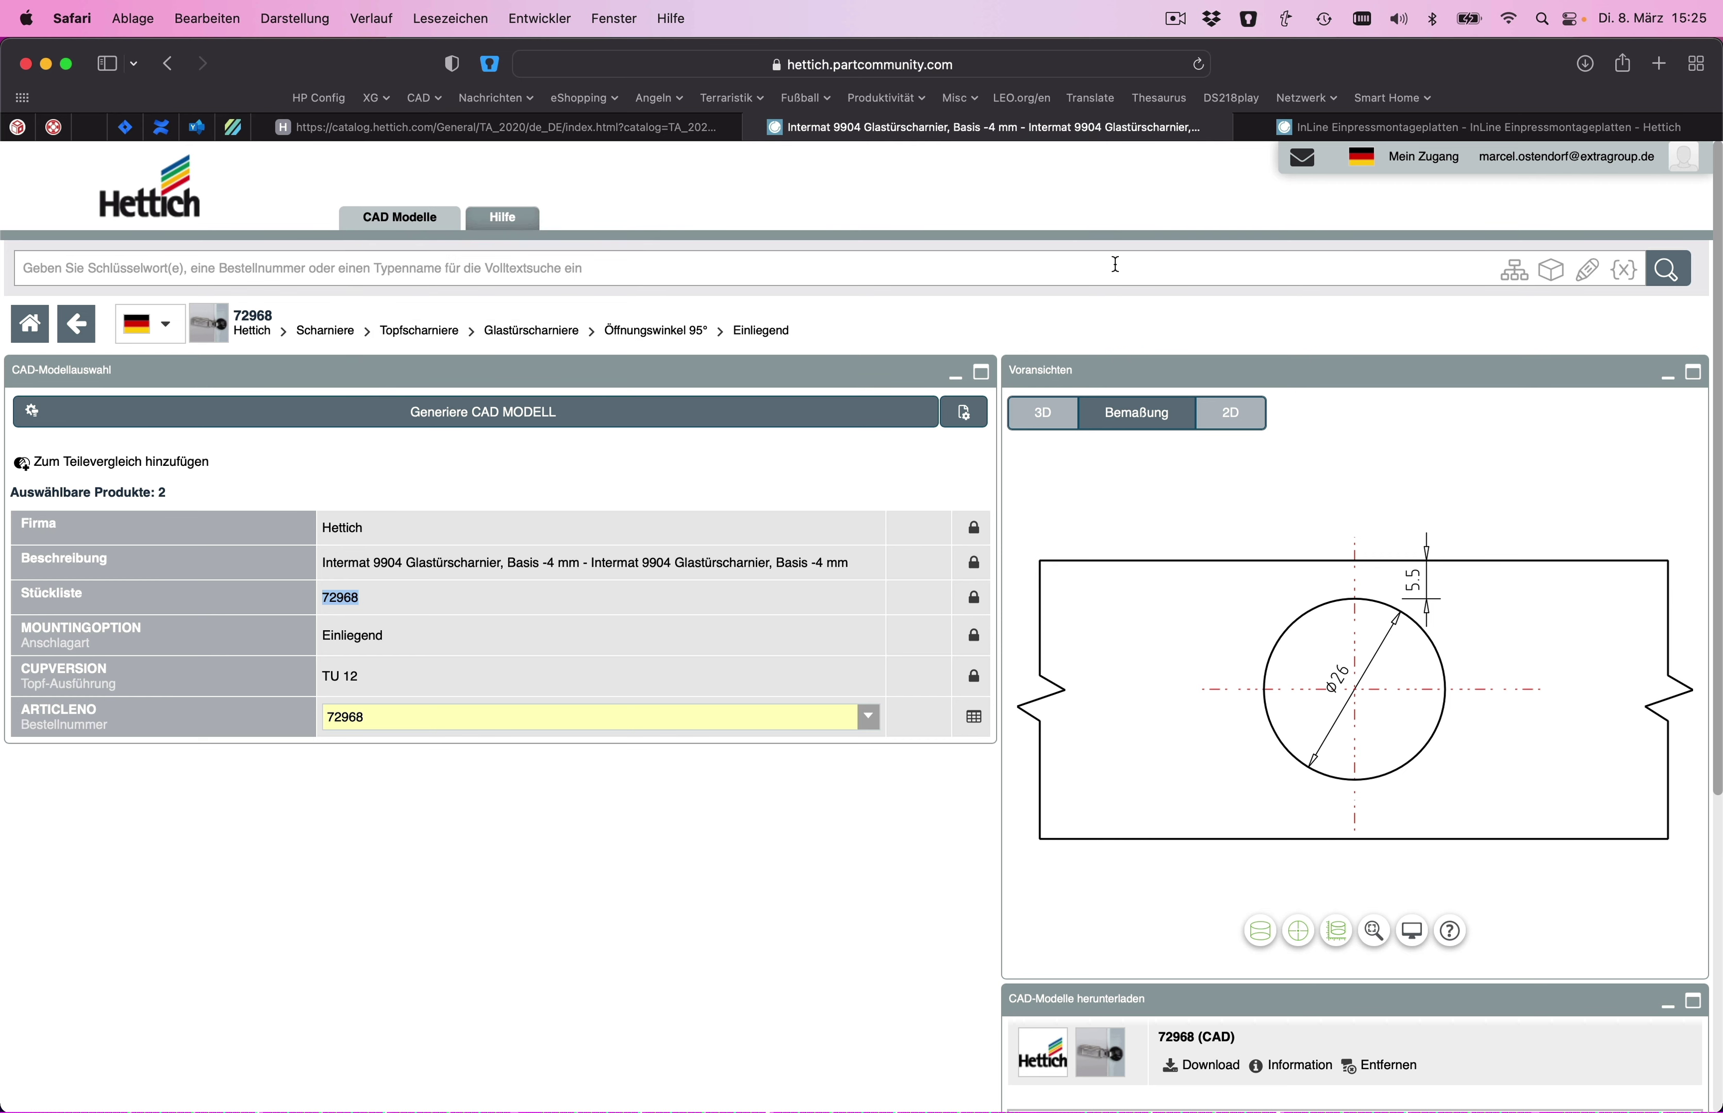
pyautogui.click(1364, 127)
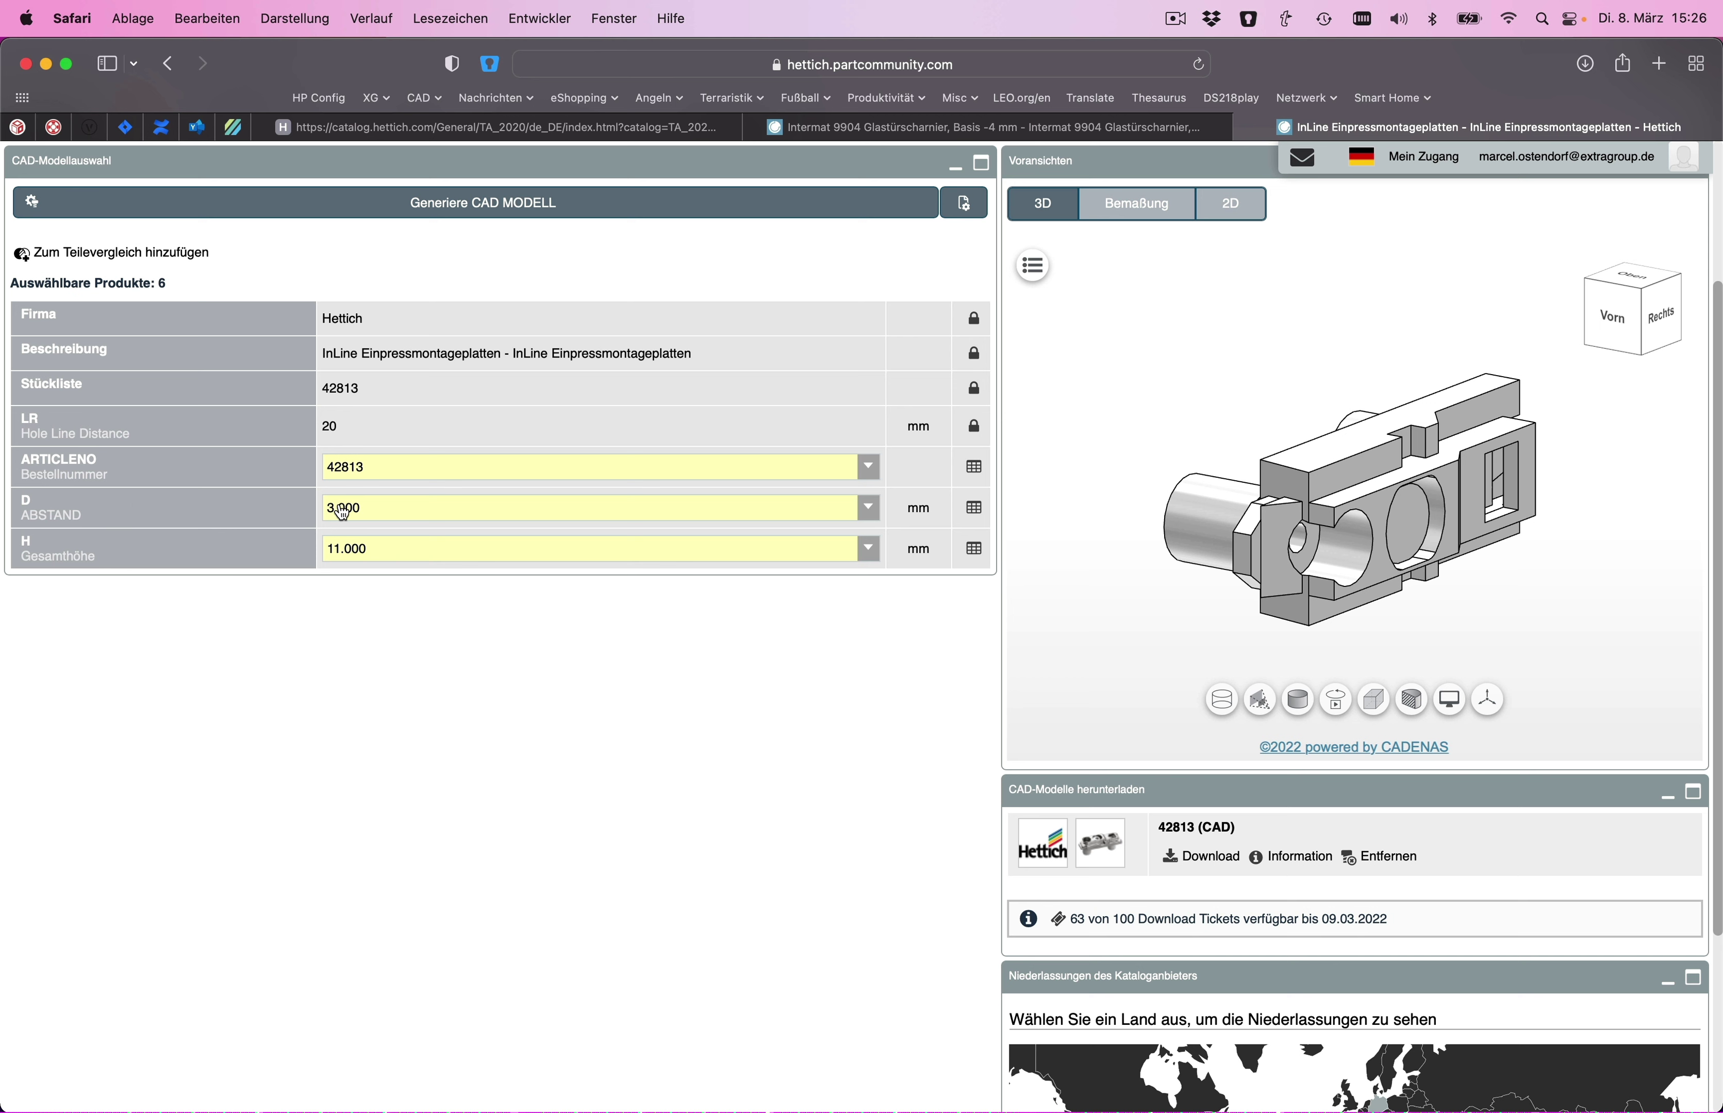
pyautogui.press('super+Tab')
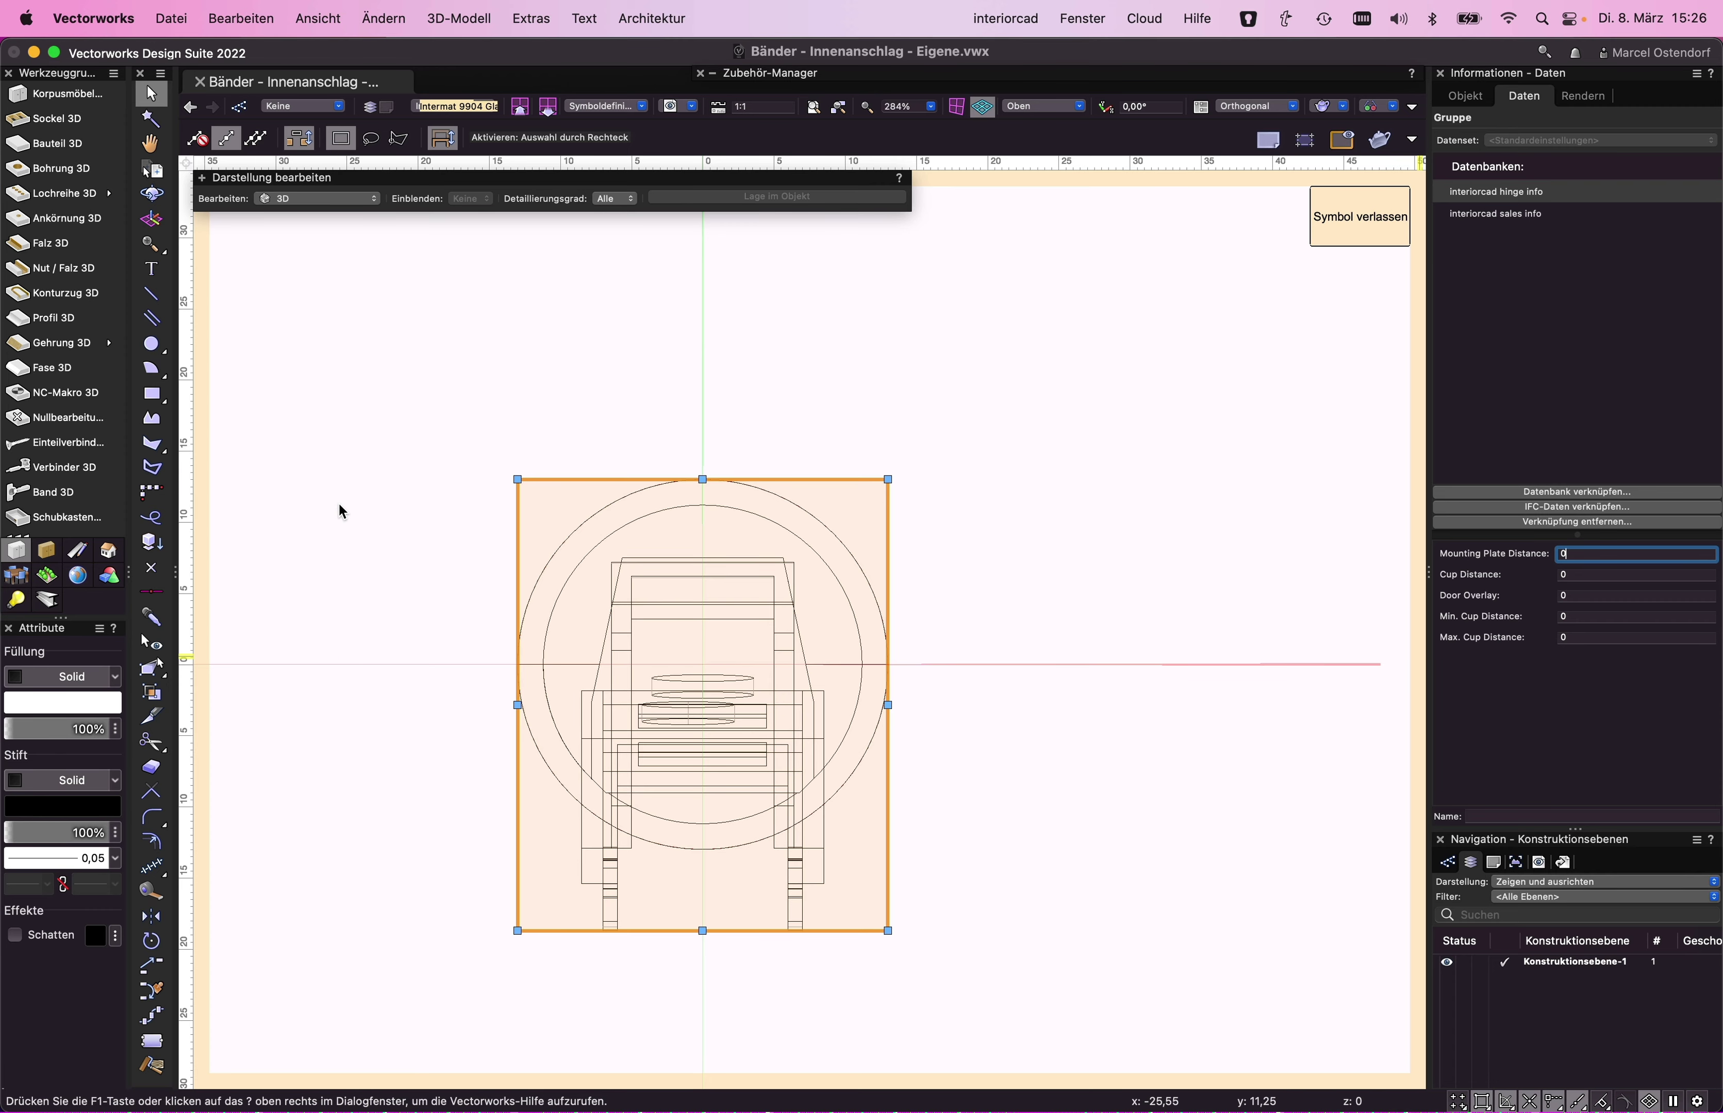
pyautogui.write('3')
pyautogui.press('Tab')
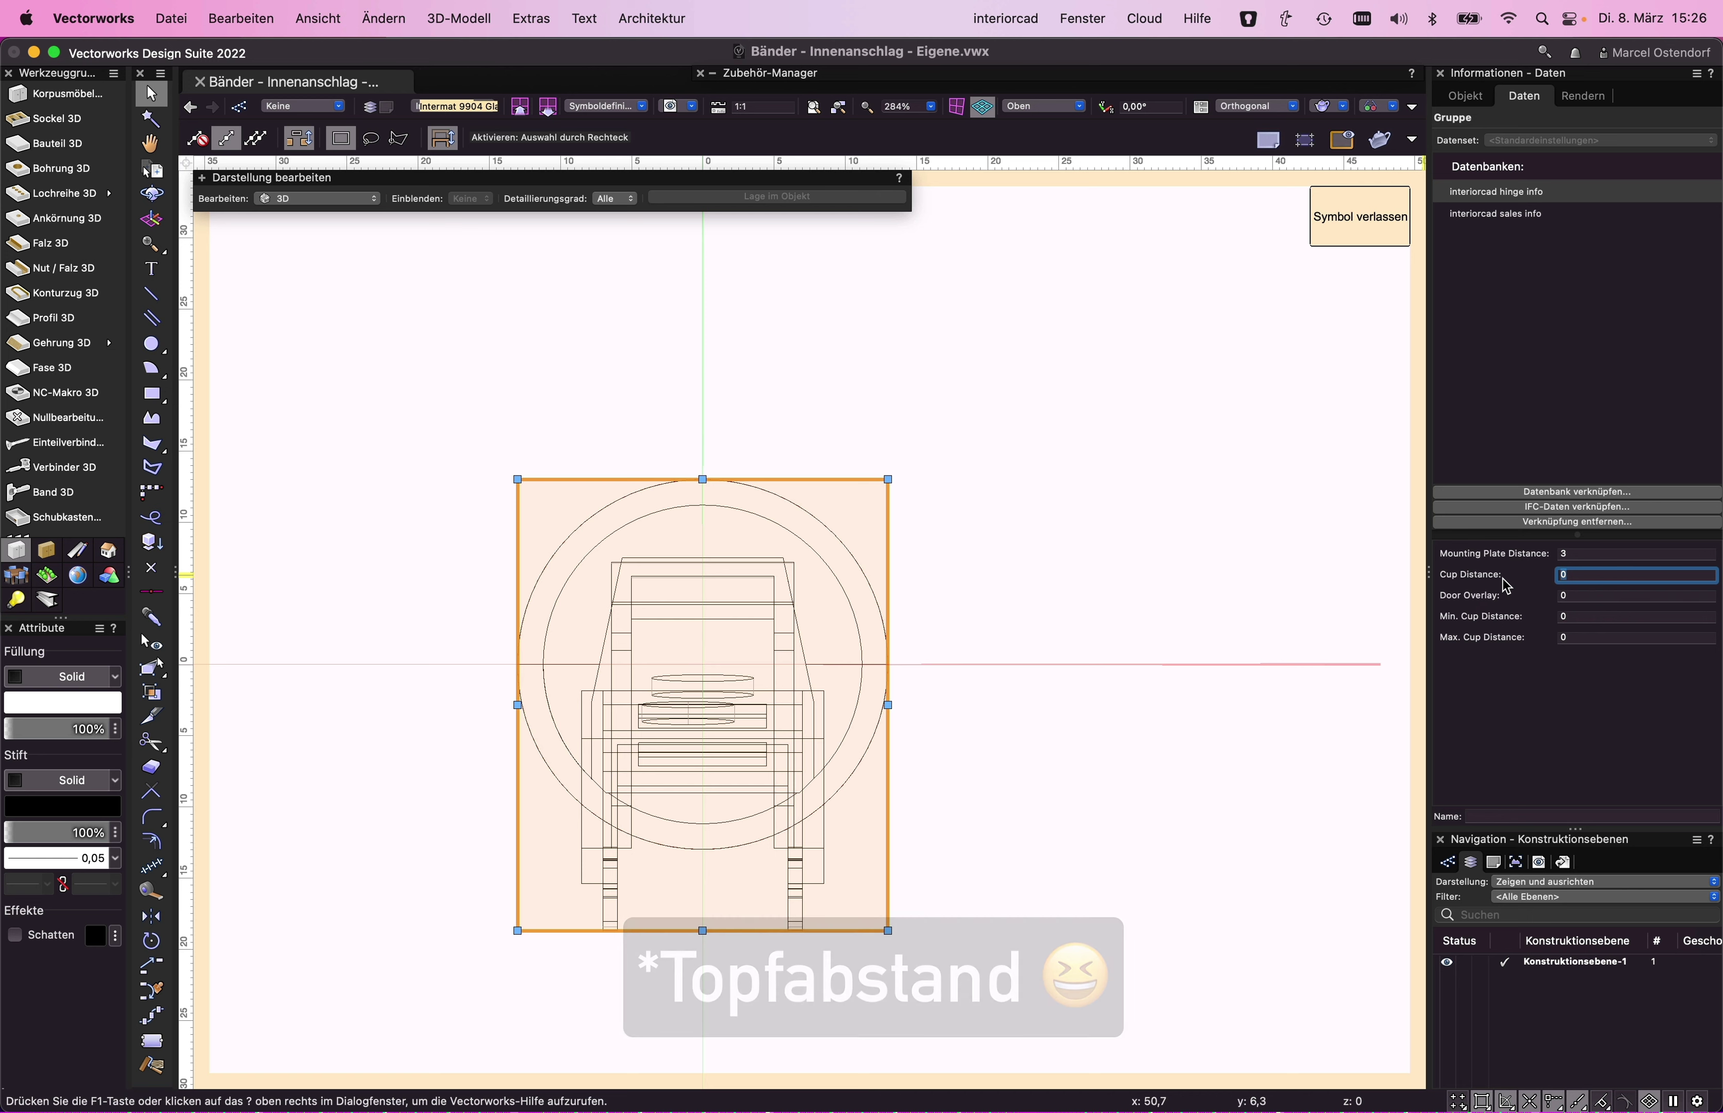
pyautogui.press('super+Tab')
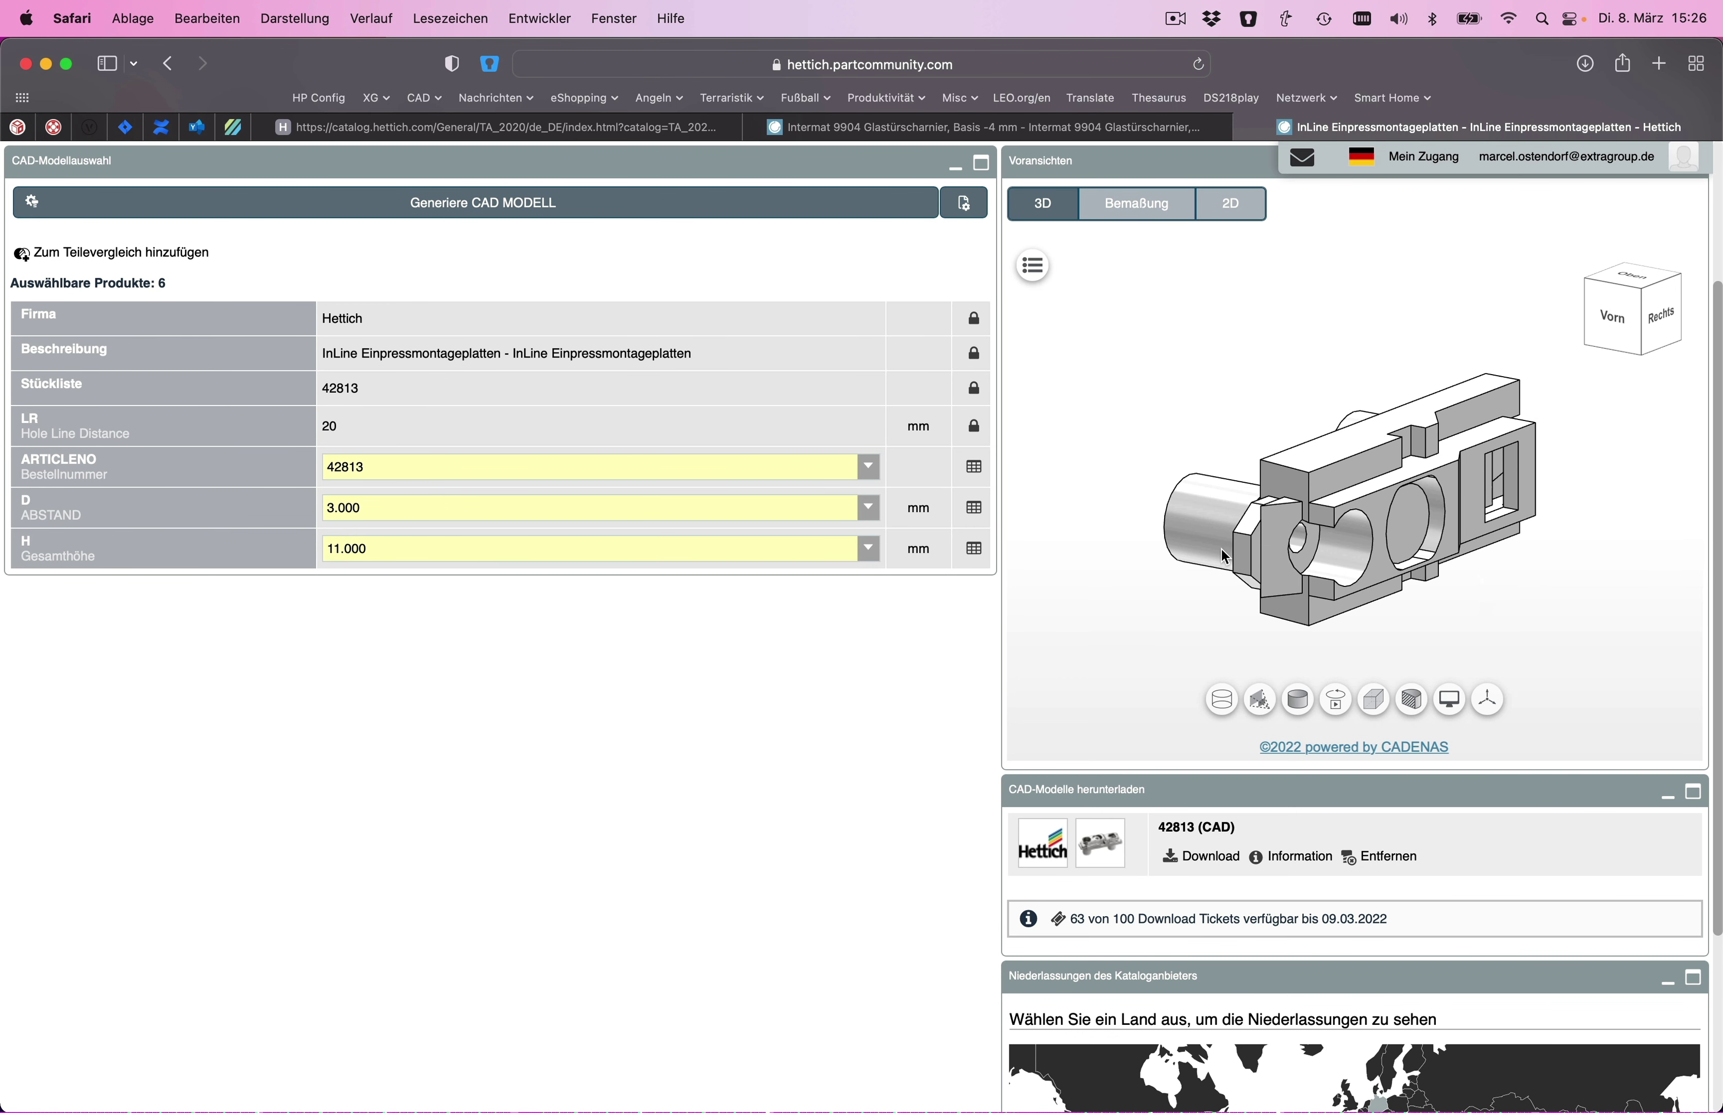
# - Enlarge the Intermat einliegend distance table on Hettich catalogue pages 192/193
pyautogui.click(870, 131)
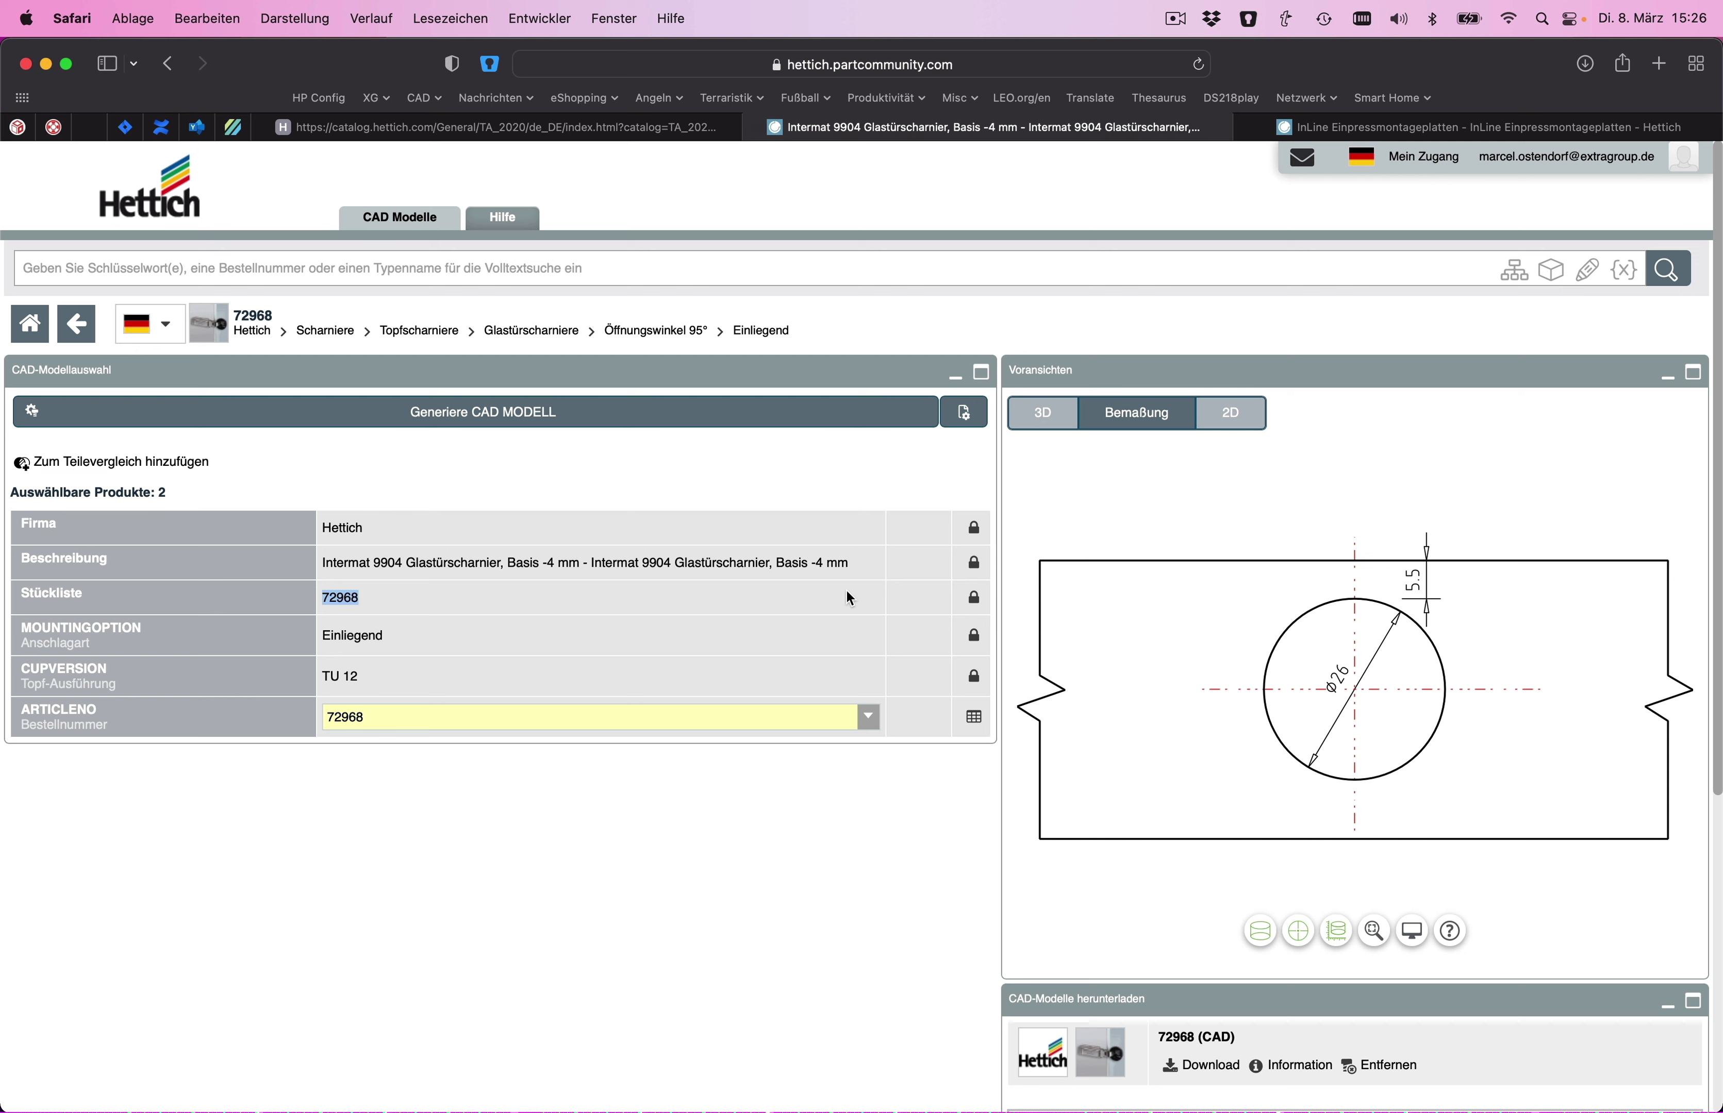
pyautogui.click(522, 132)
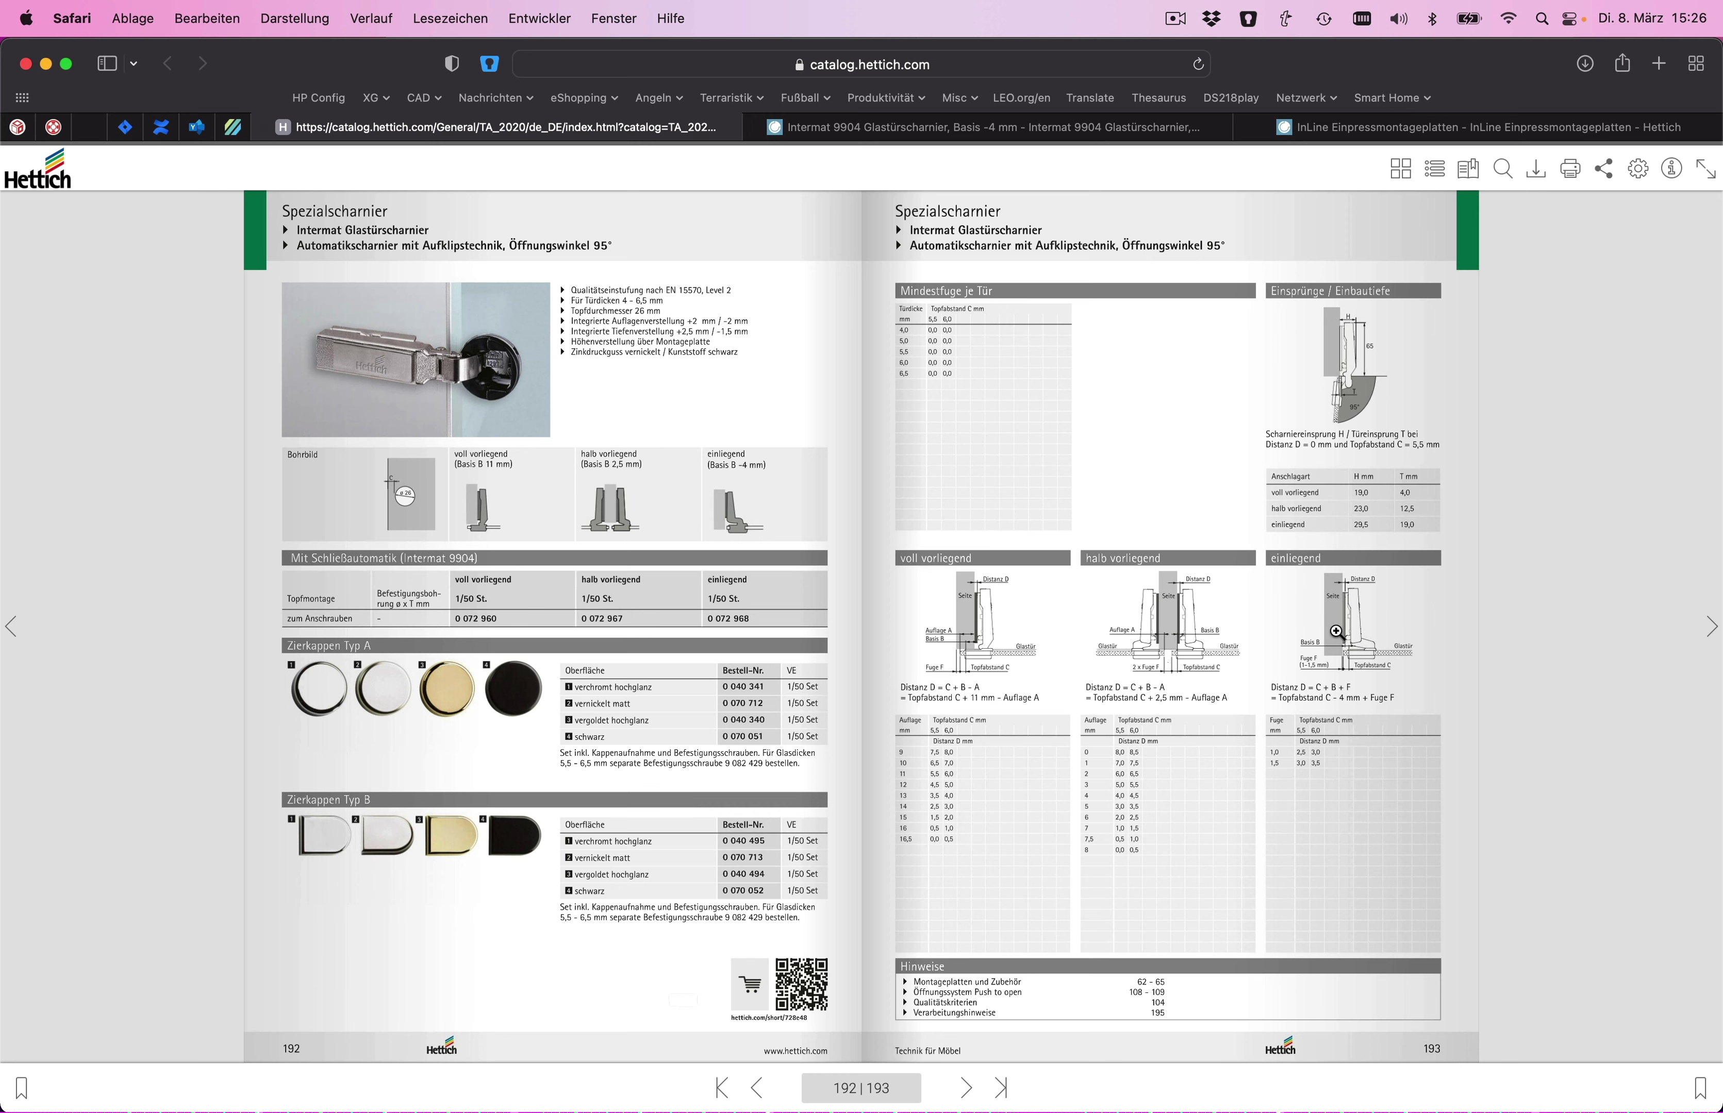
pyautogui.click(1339, 634)
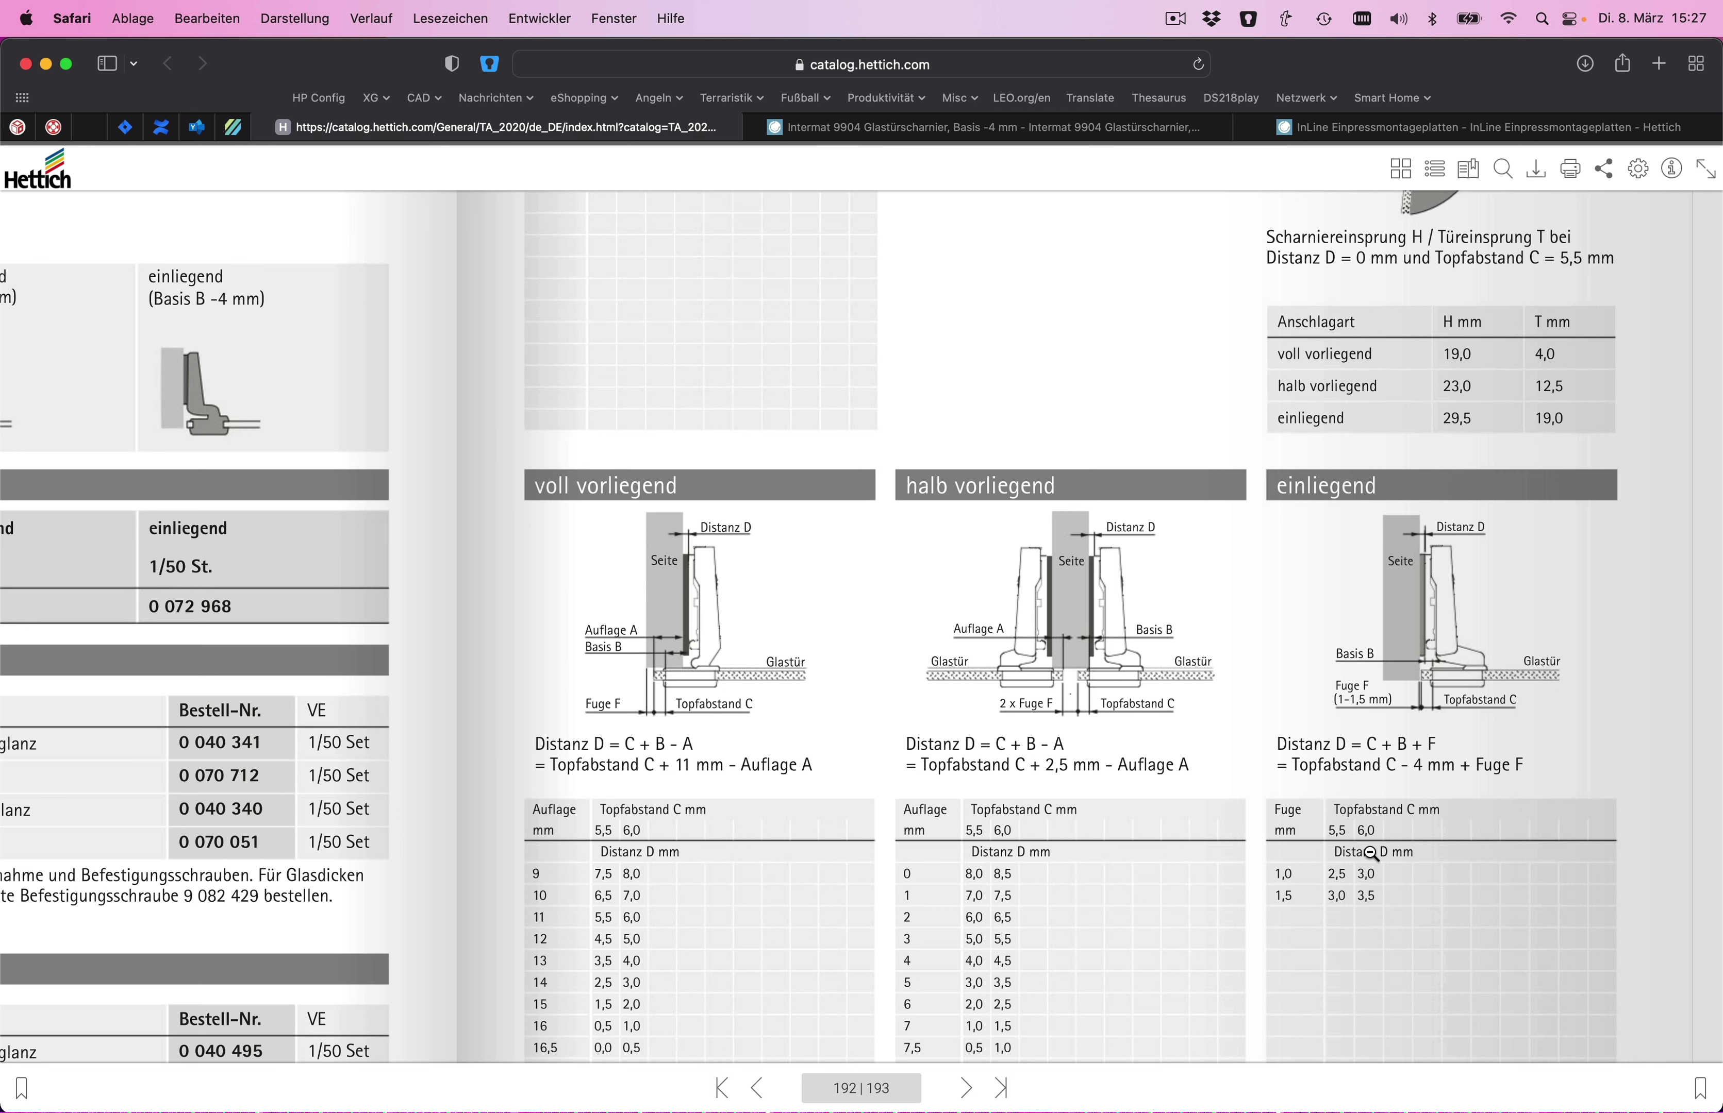
pyautogui.press('super+Tab')
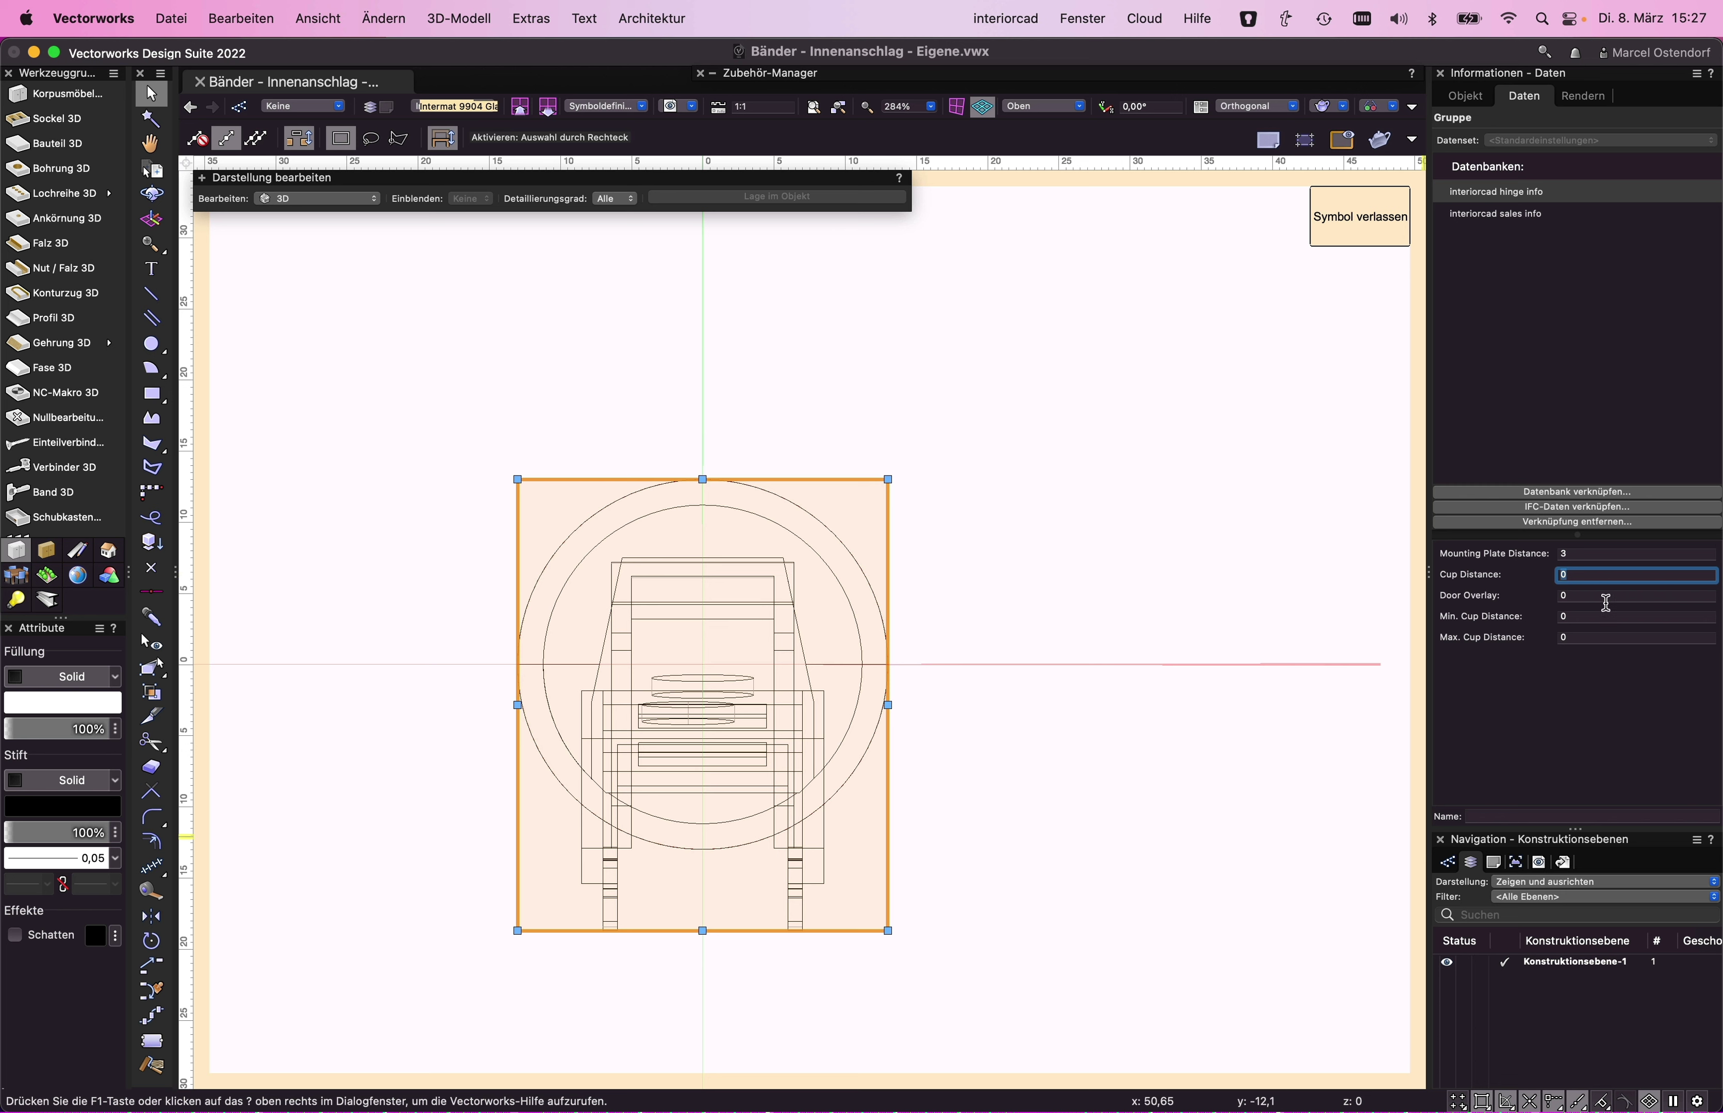
# - Set Cup Distance 6, Min. Cup Distance 5,5 and Max. Cup Distance 6, checking the catalogue
pyautogui.write('6')
pyautogui.press('Tab')
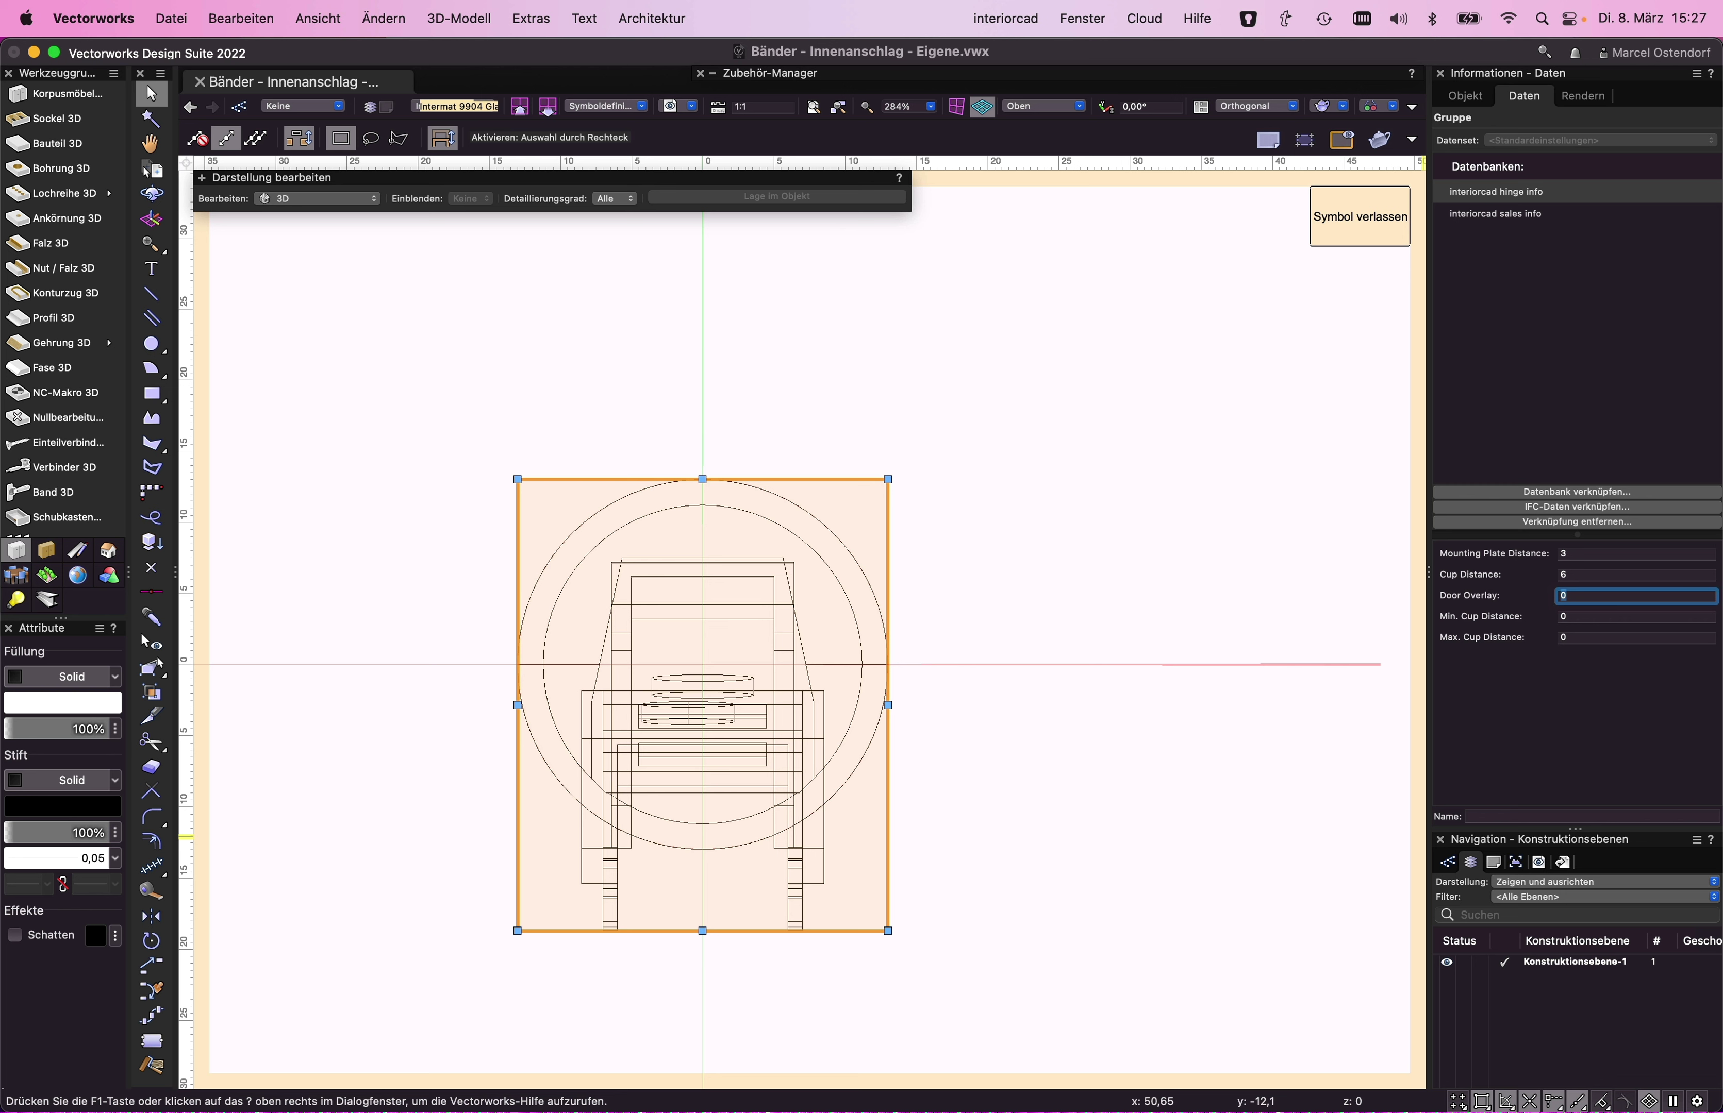
pyautogui.press('Tab')
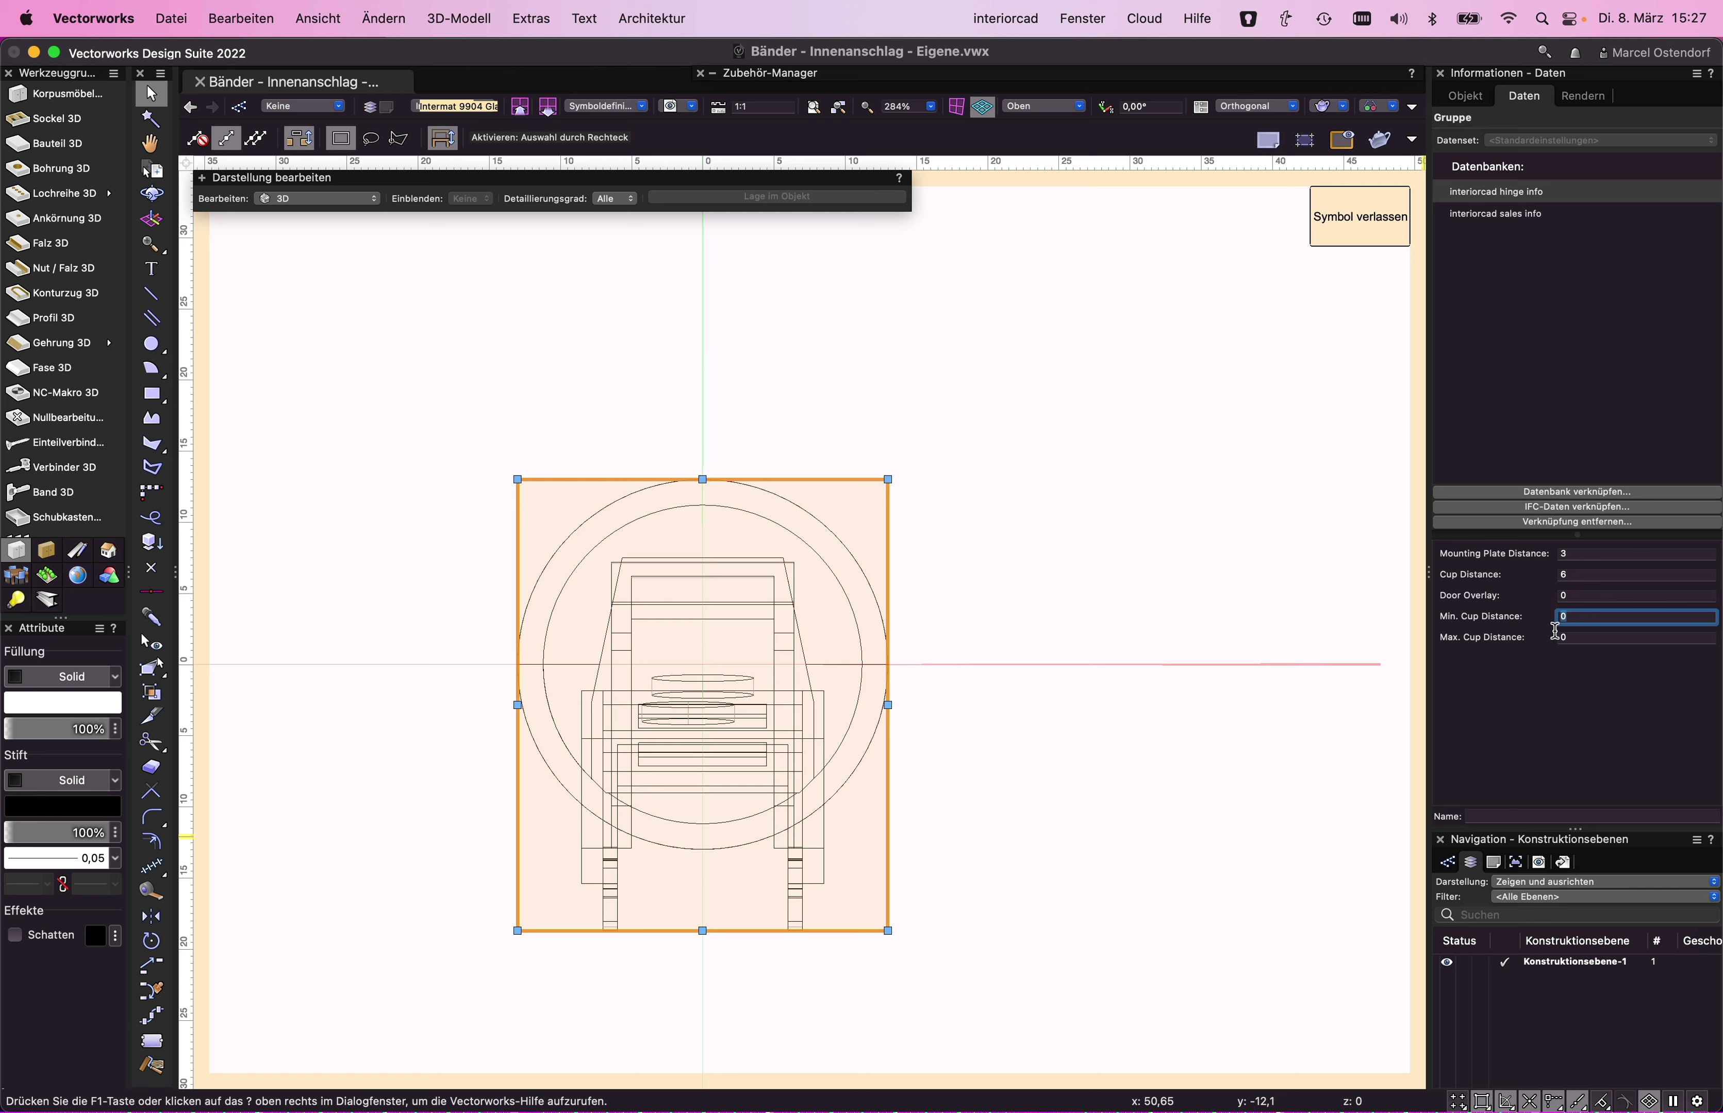
pyautogui.press('super+Tab')
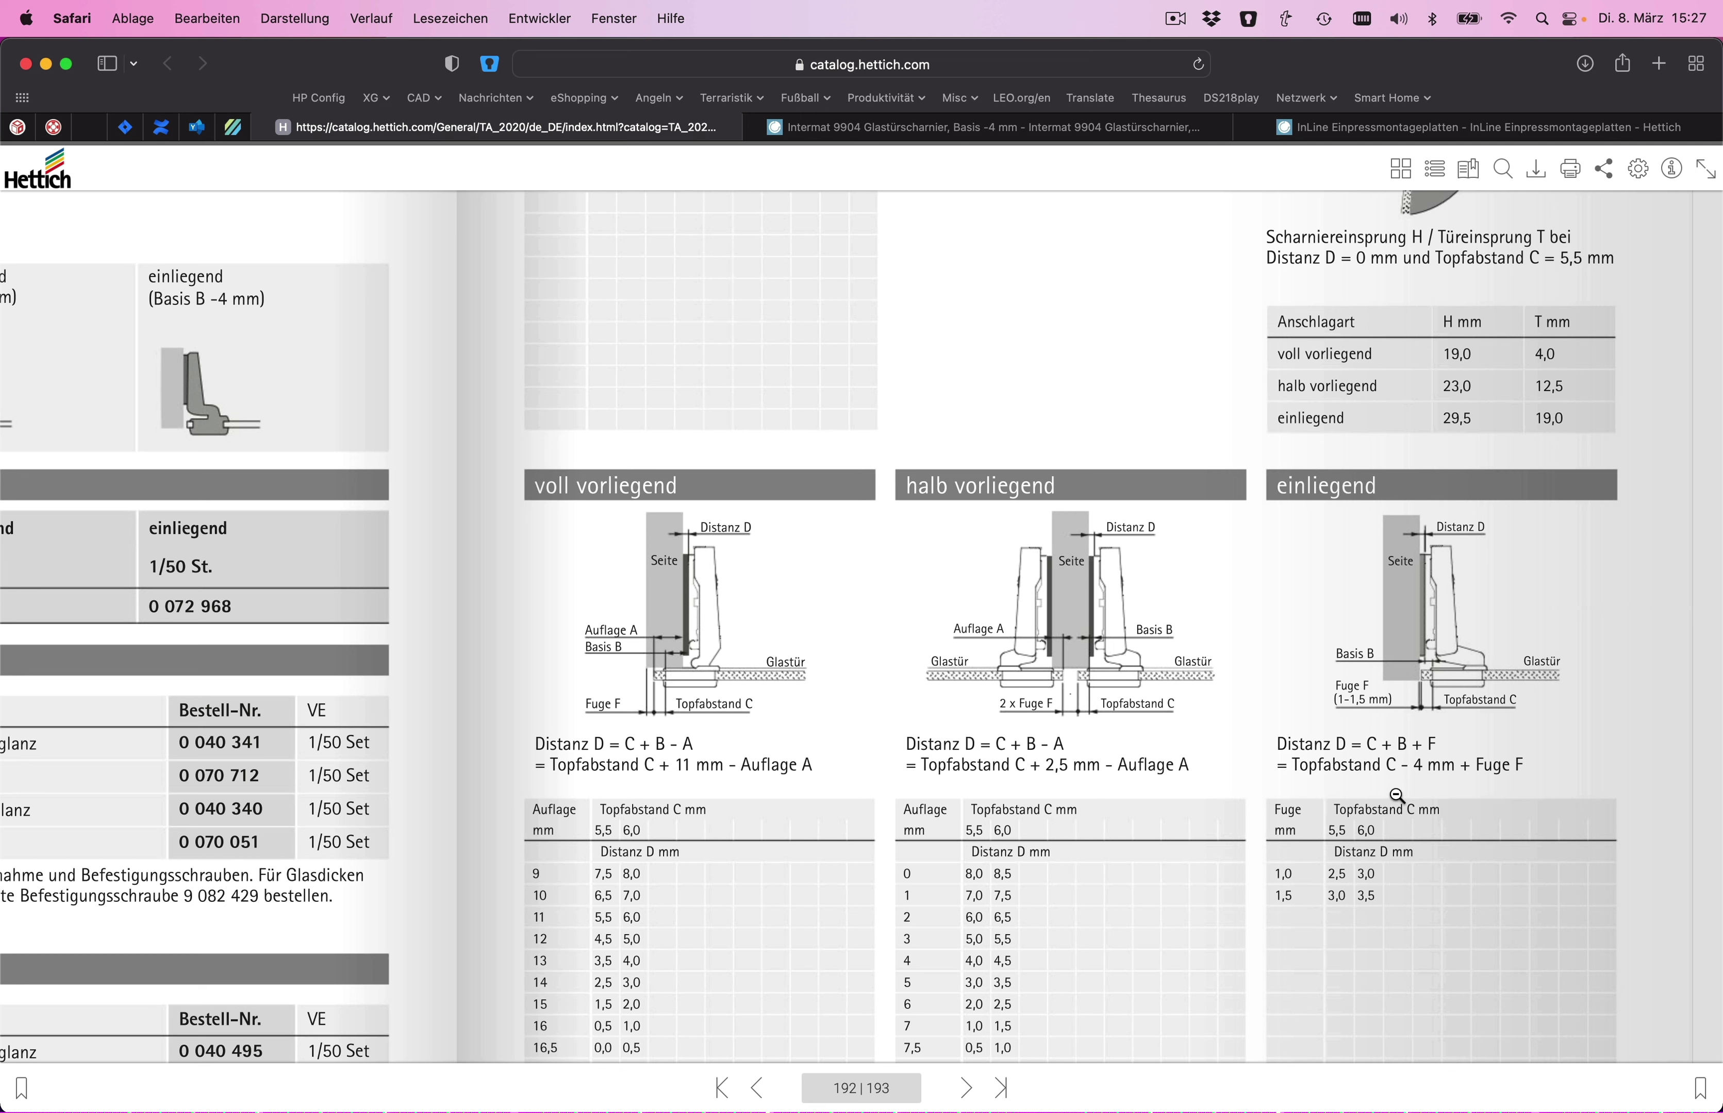
pyautogui.press('super+Tab')
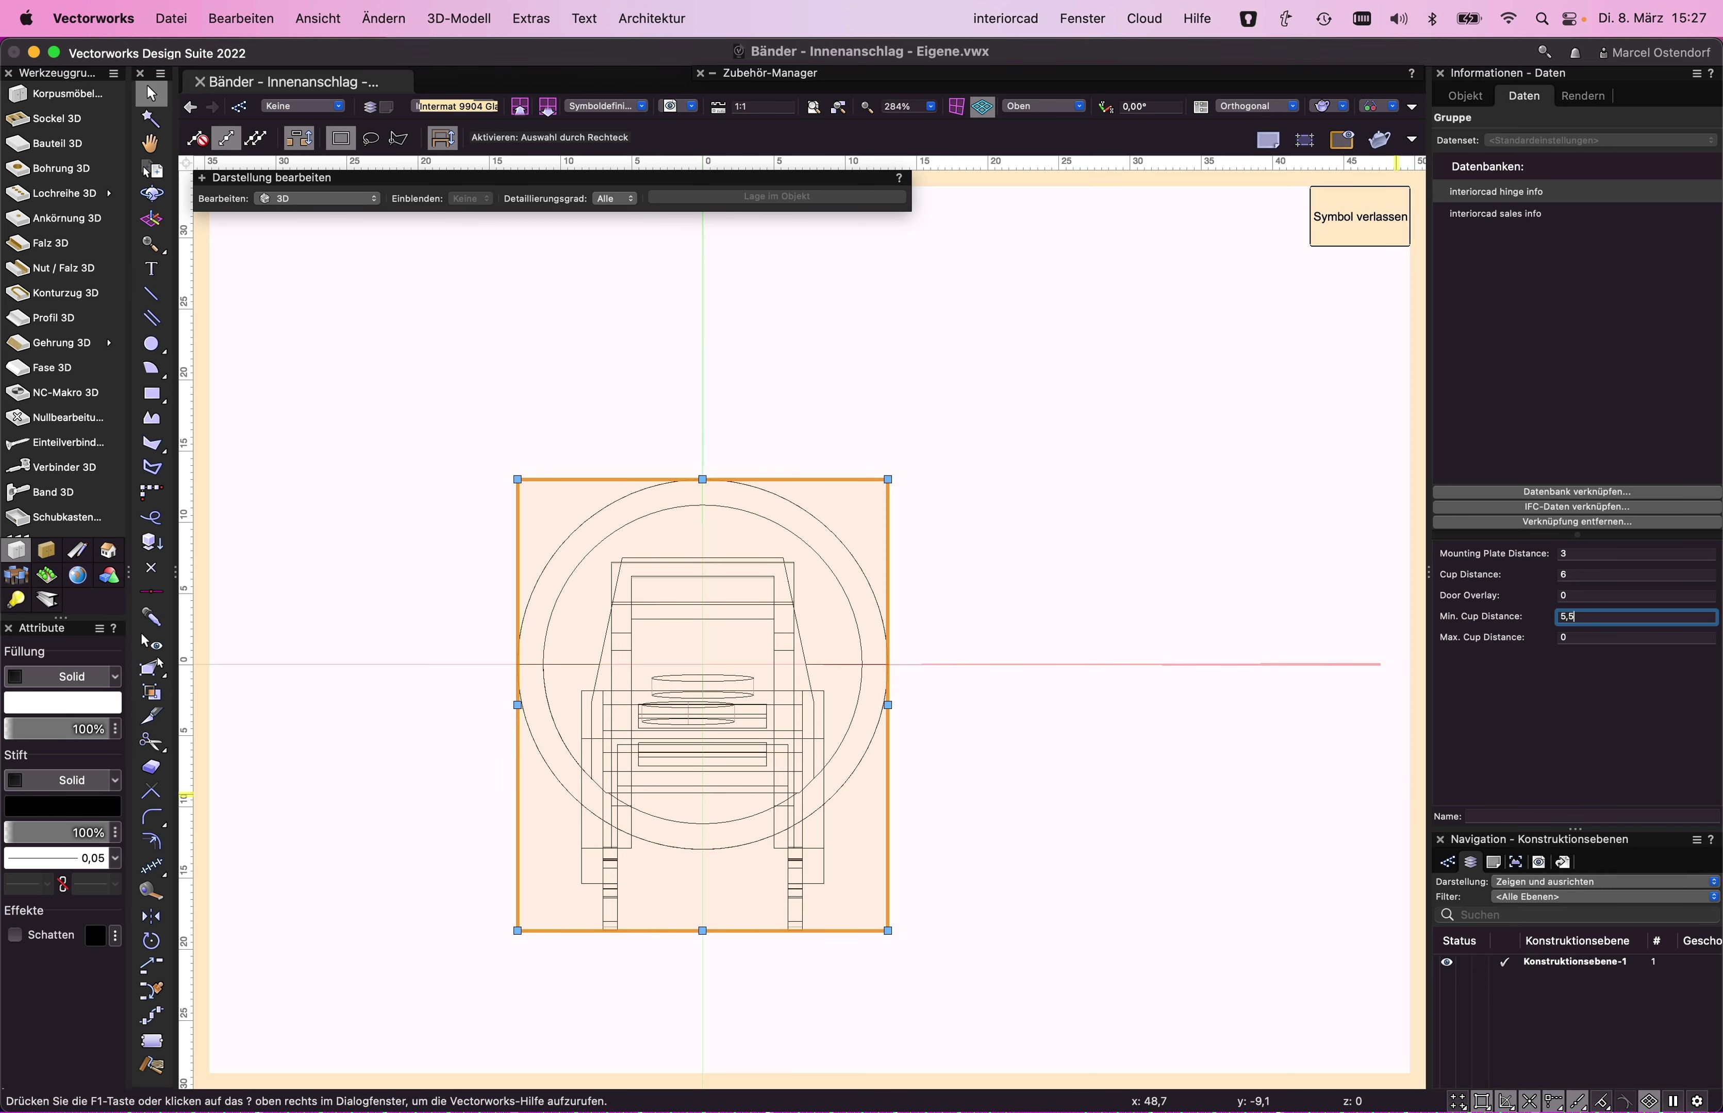
pyautogui.press('Tab')
pyautogui.write('6')
pyautogui.press('Tab')
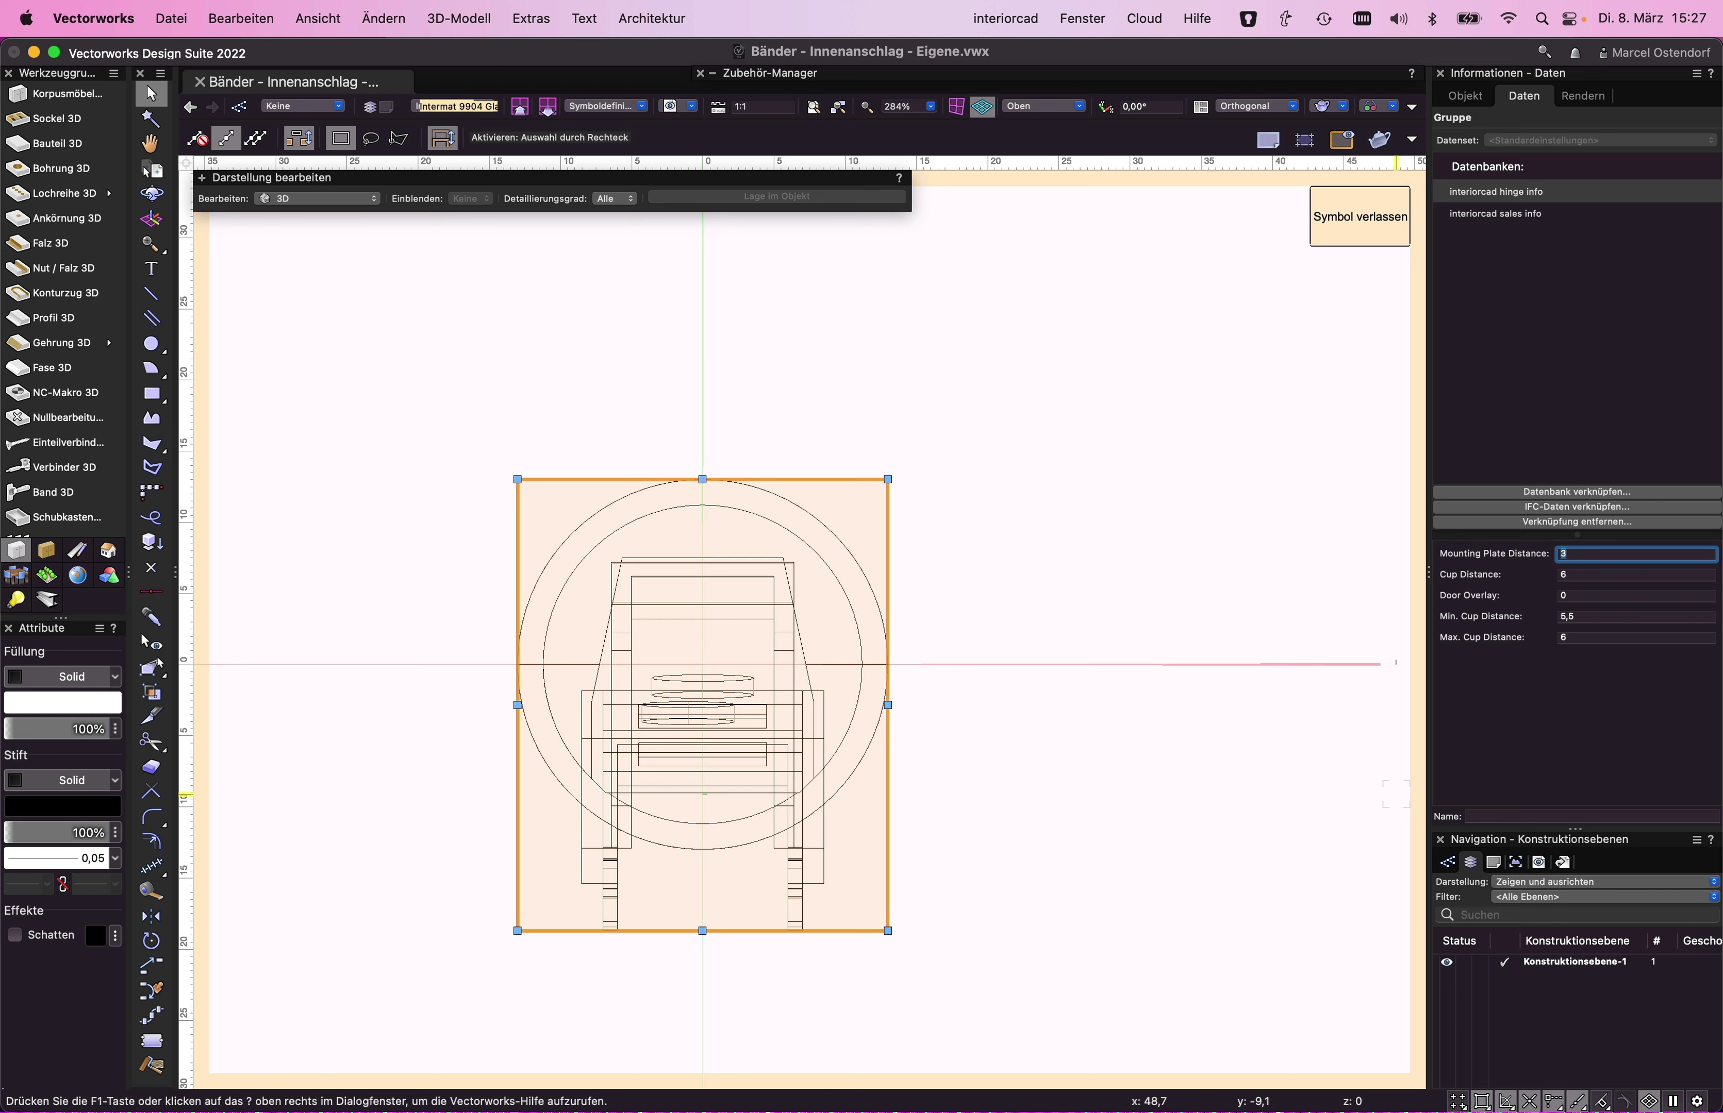
# - Set the Door Overlay to -1 after checking the catalogue table
pyautogui.press('Tab')
pyautogui.press('Tab')
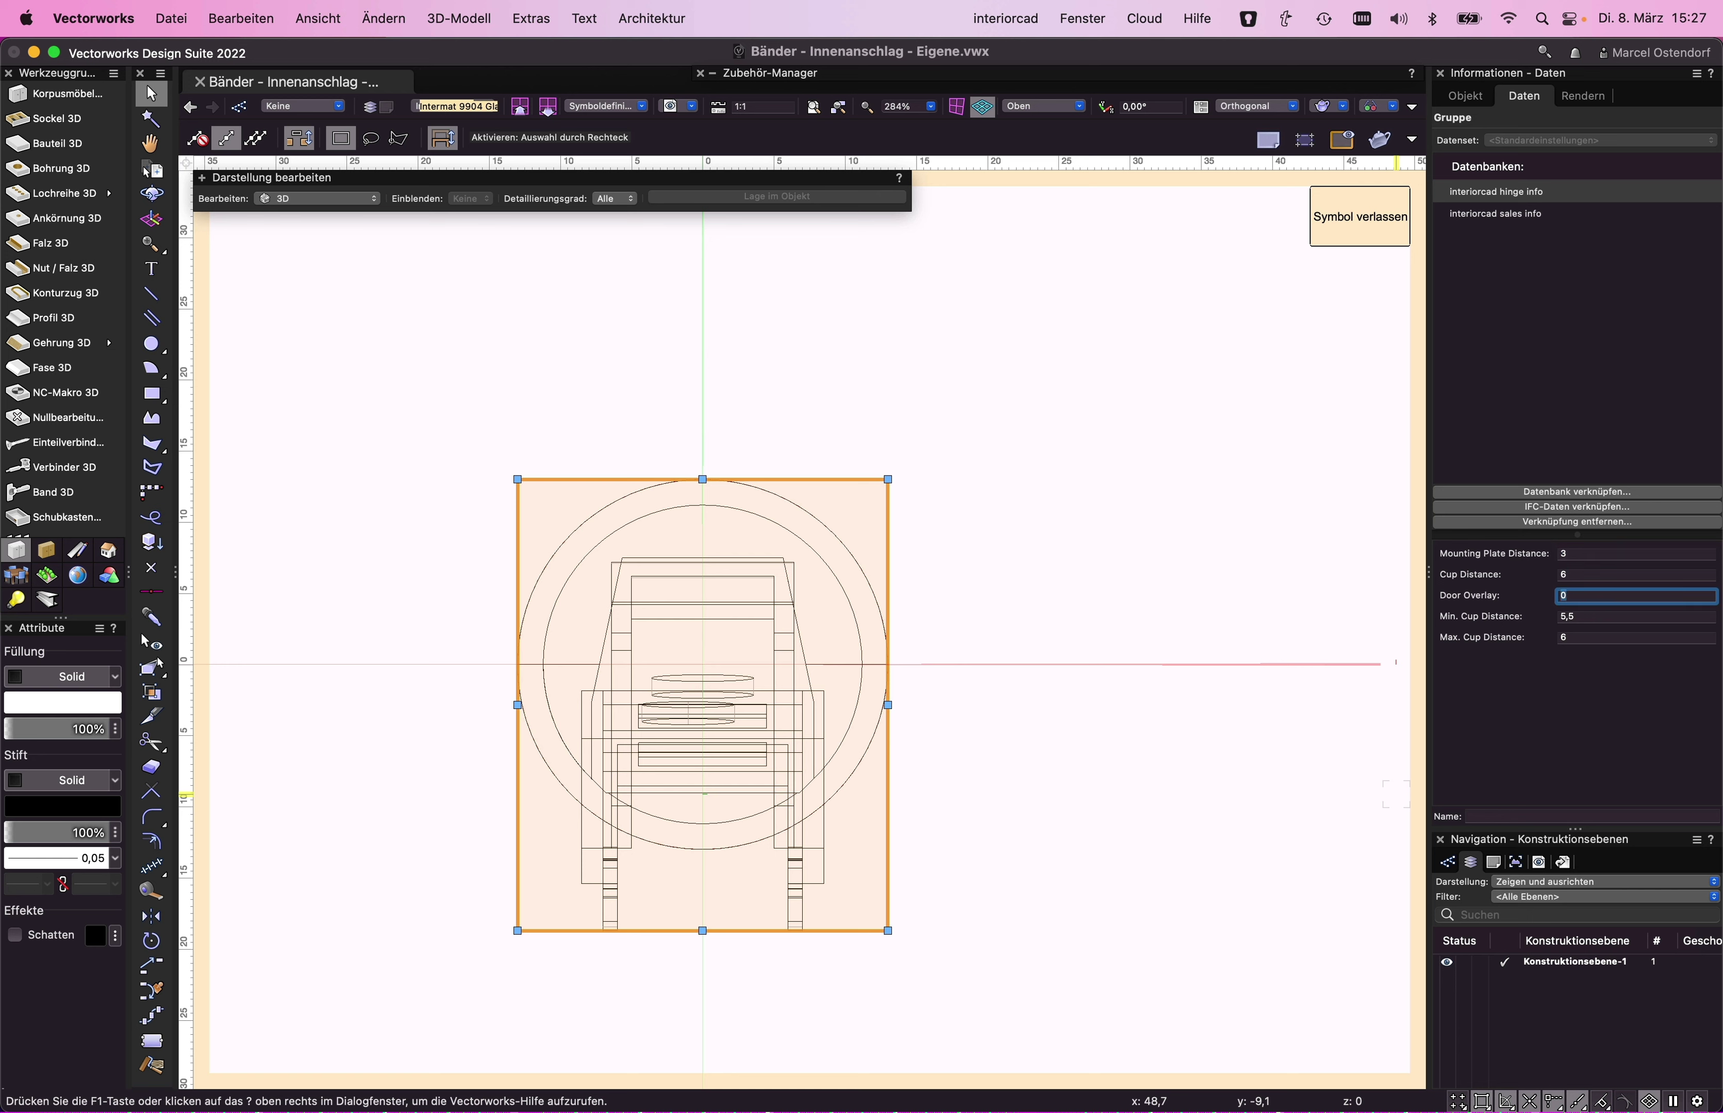
pyautogui.press('super+Tab')
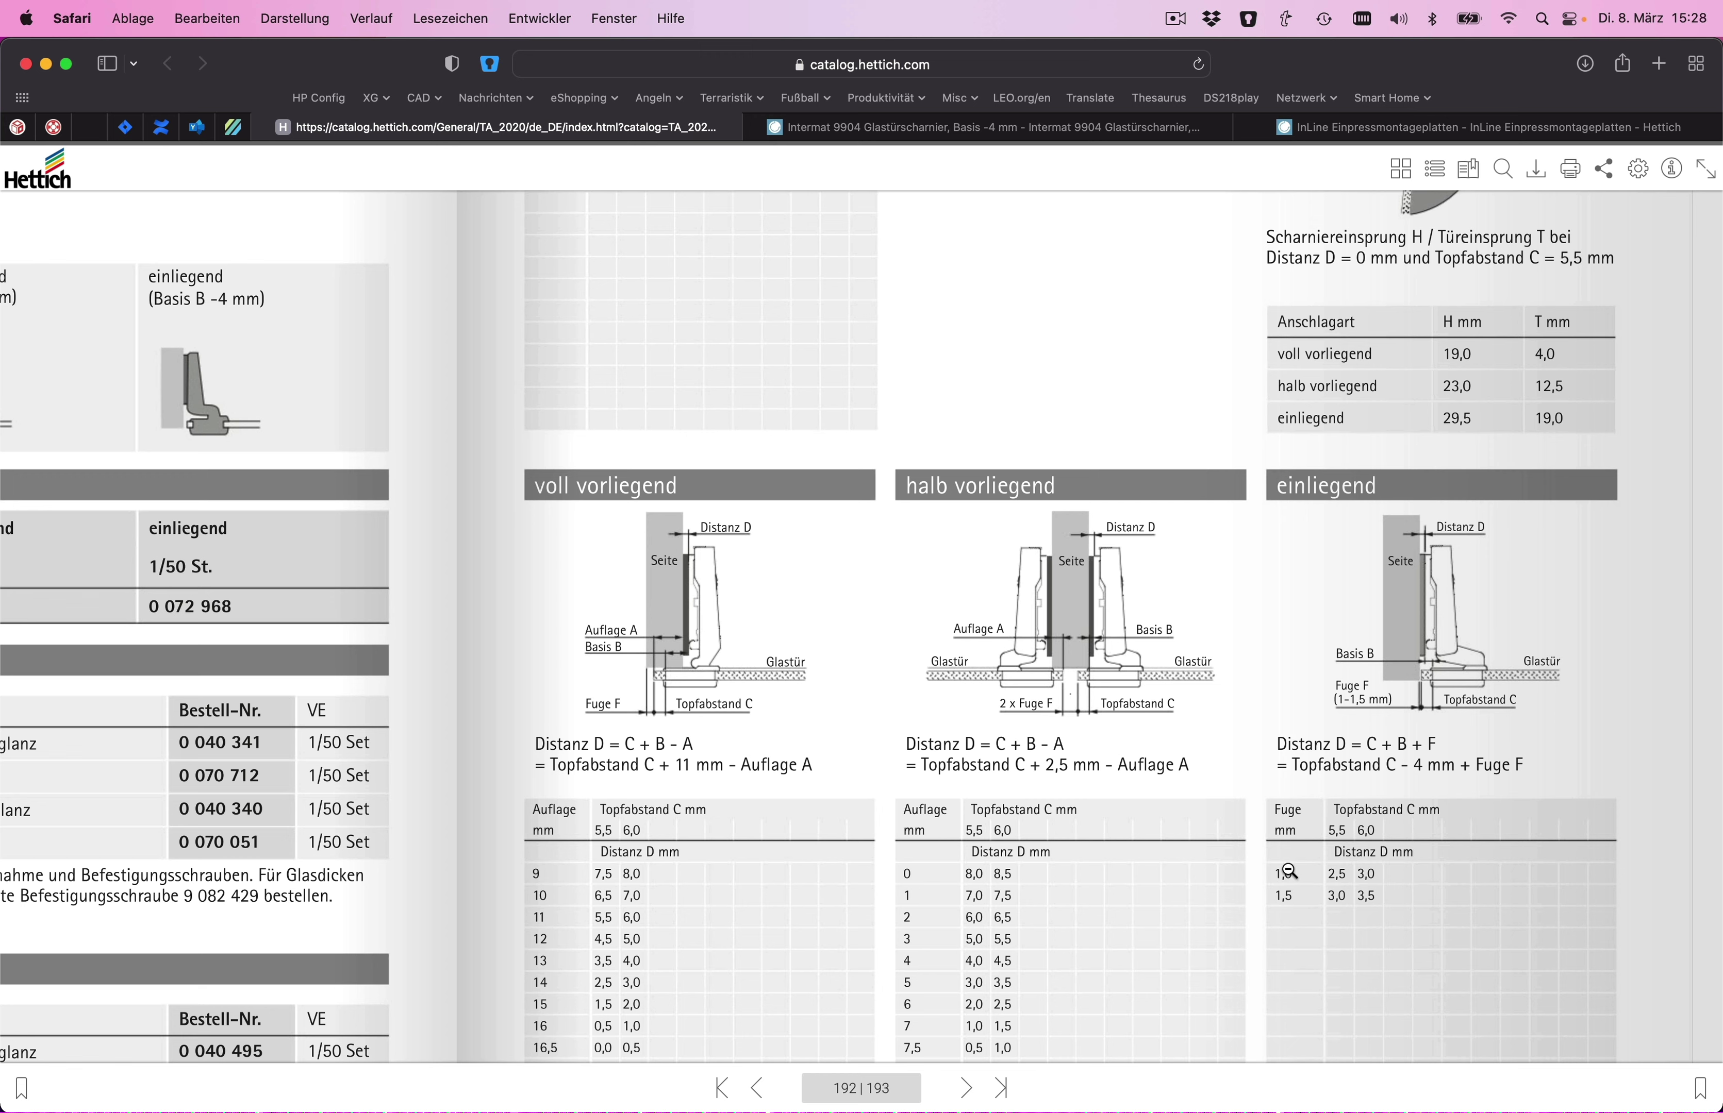
pyautogui.press('super+Tab')
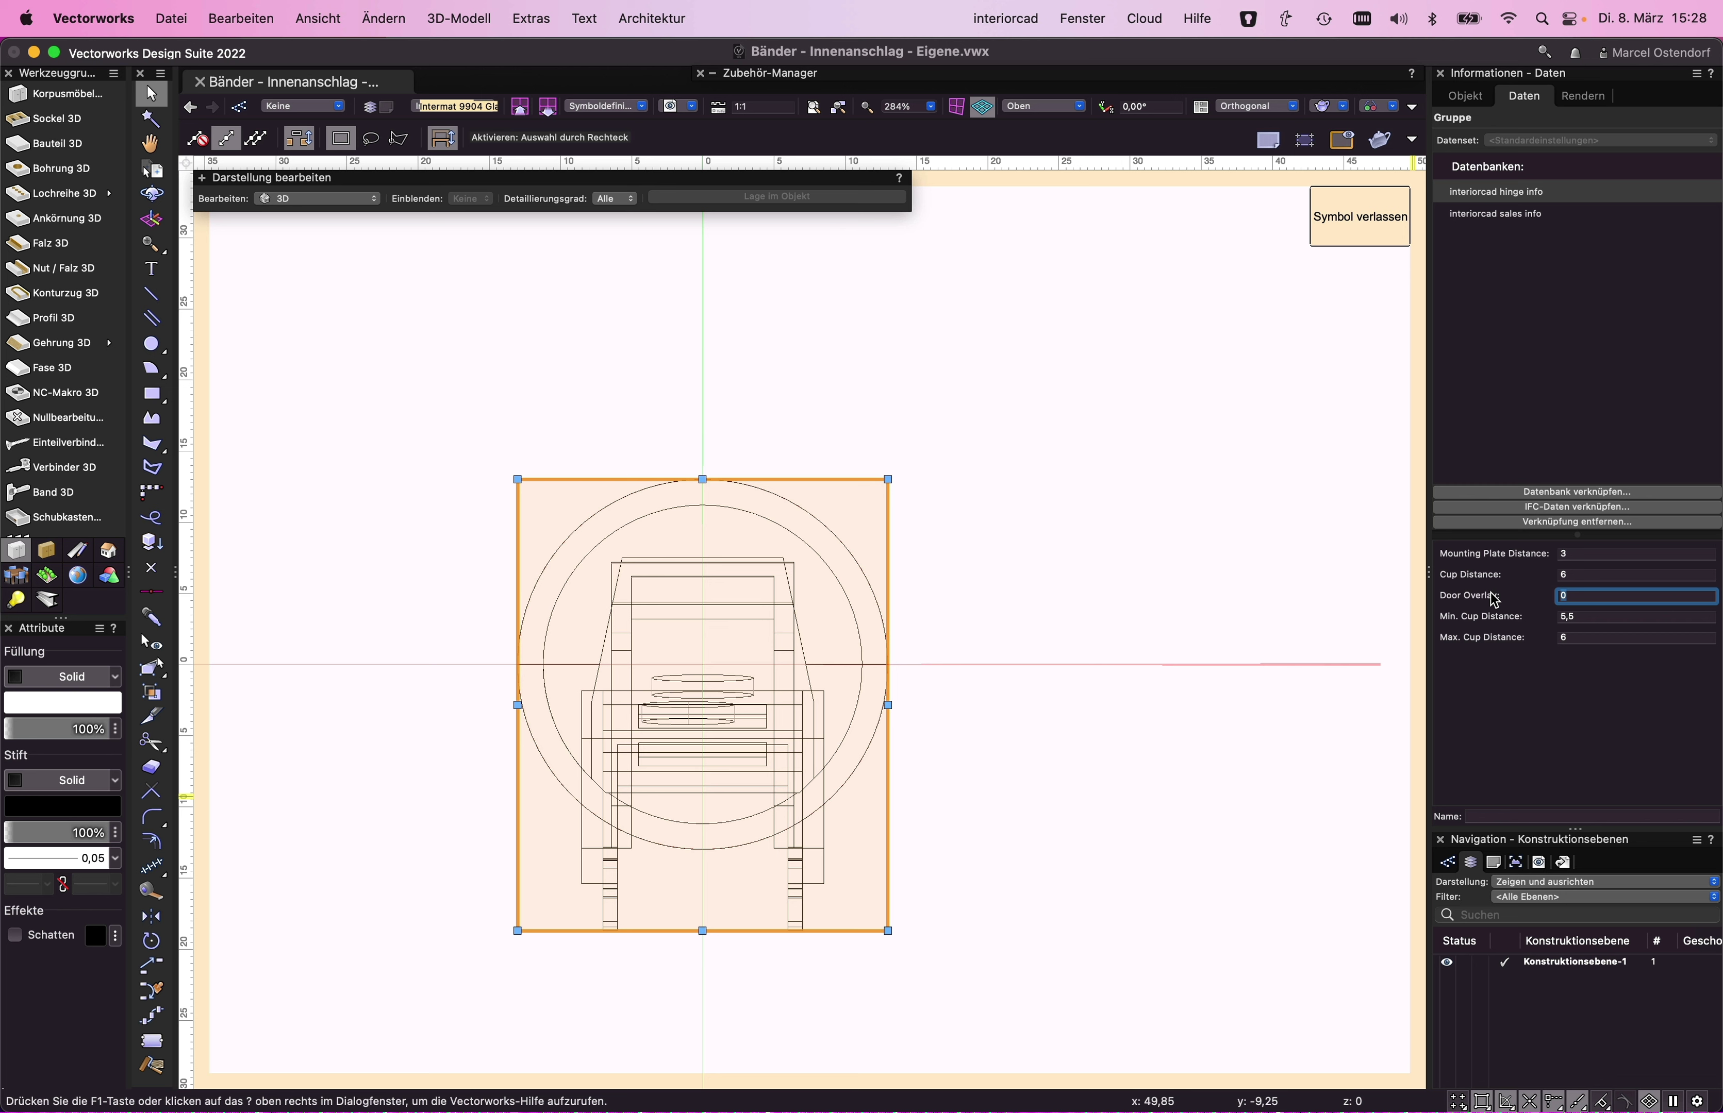
pyautogui.write('-1')
pyautogui.press('Tab')
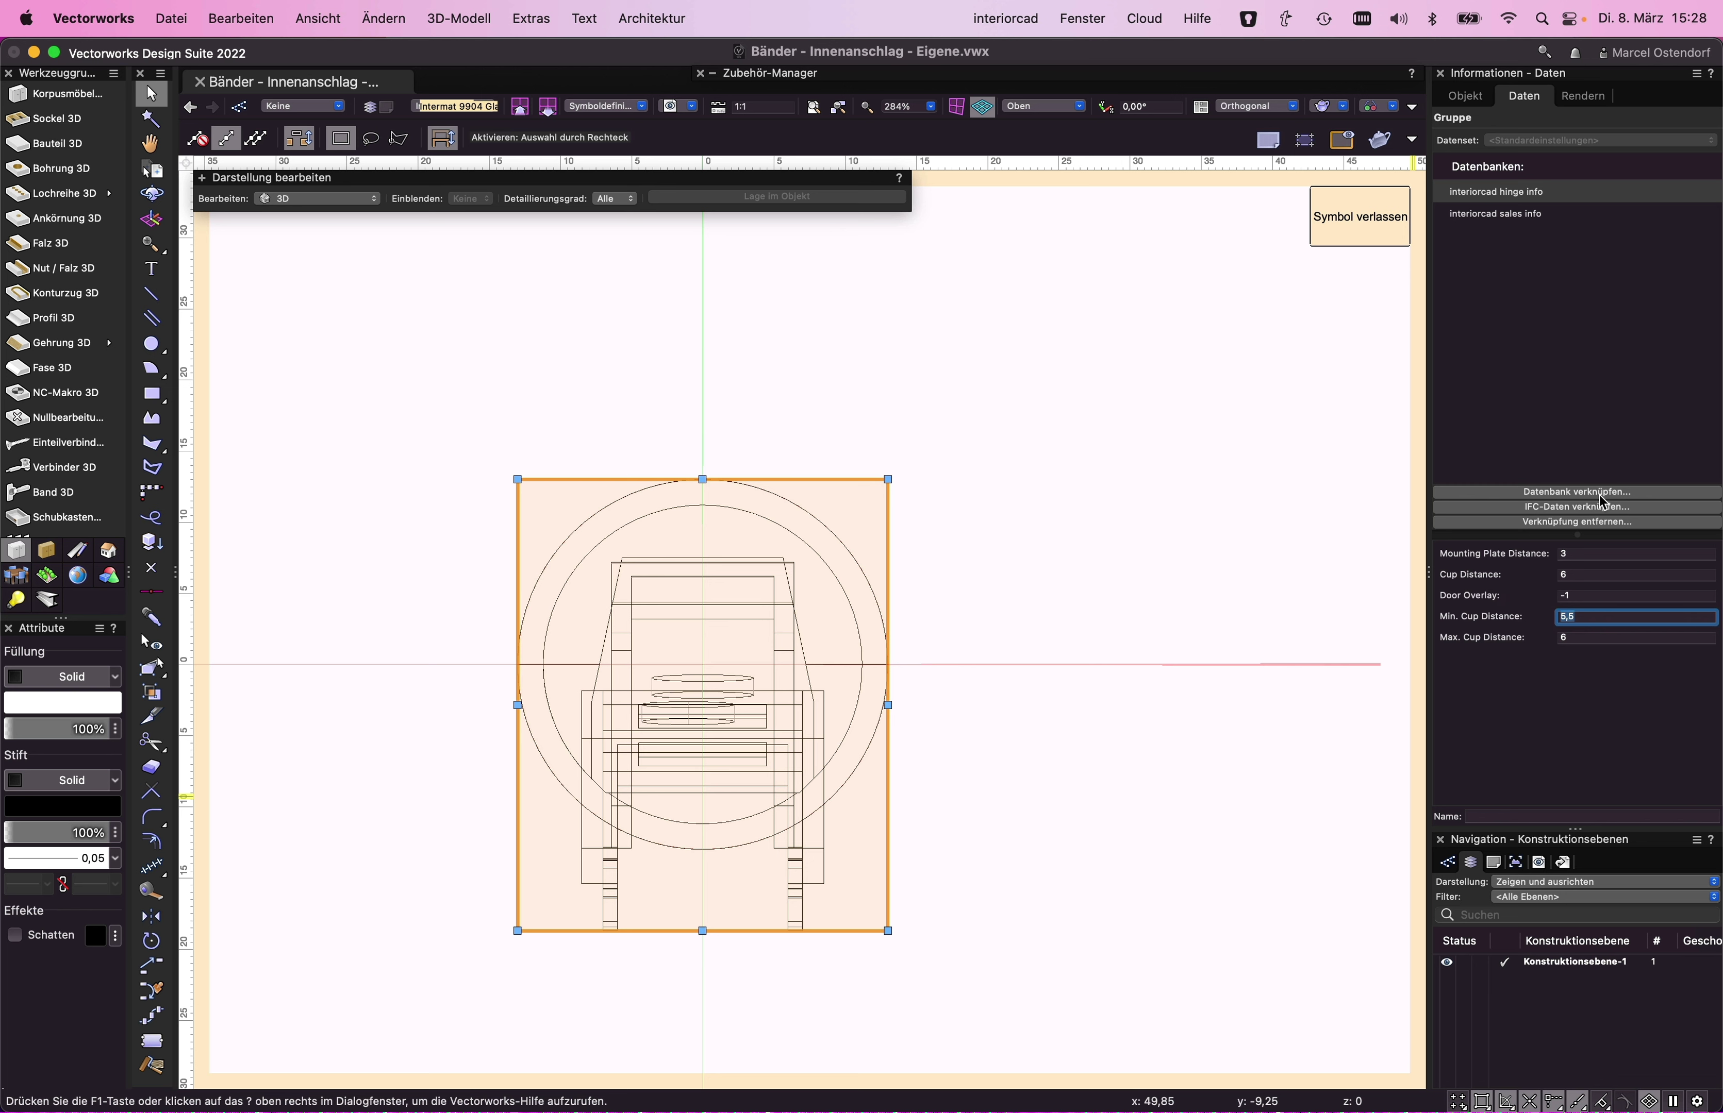
# - Leave the hinge symbol, save the Bänder - Innenanschlag library and close it
pyautogui.click(1356, 219)
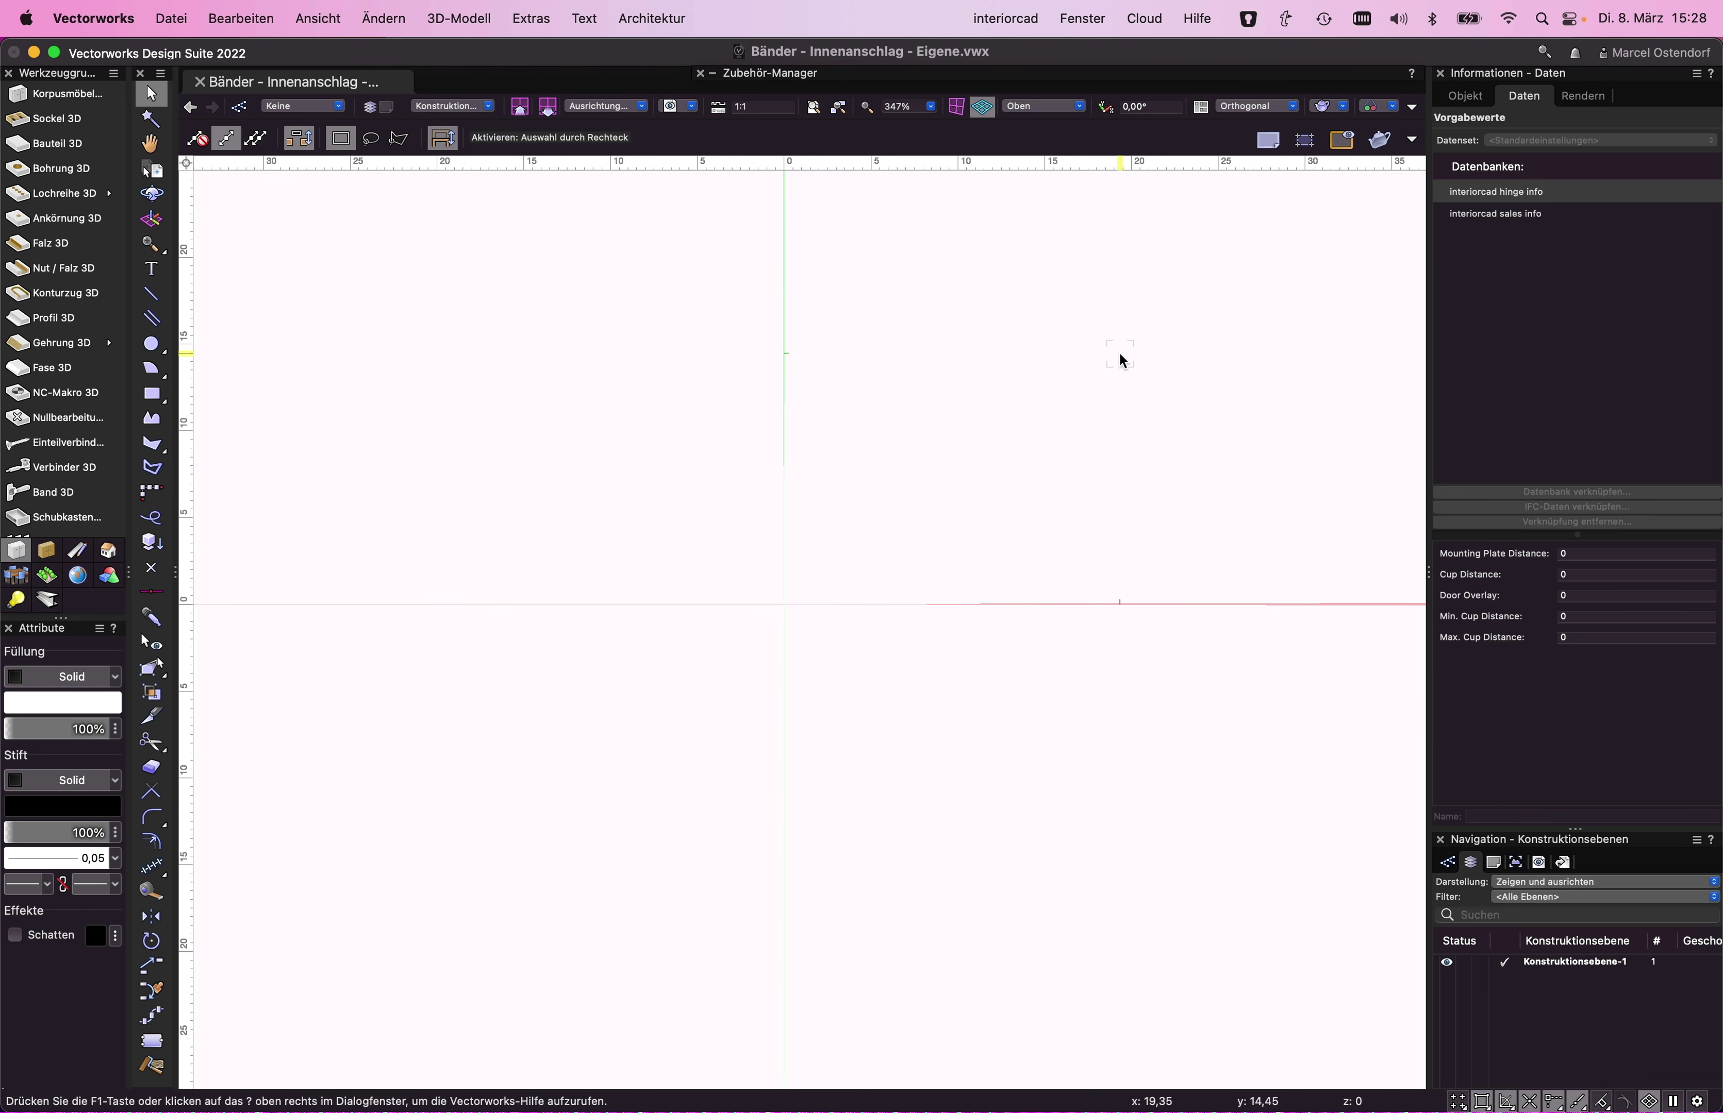
pyautogui.hotkey('ctrl', 's')
pyautogui.click(200, 82)
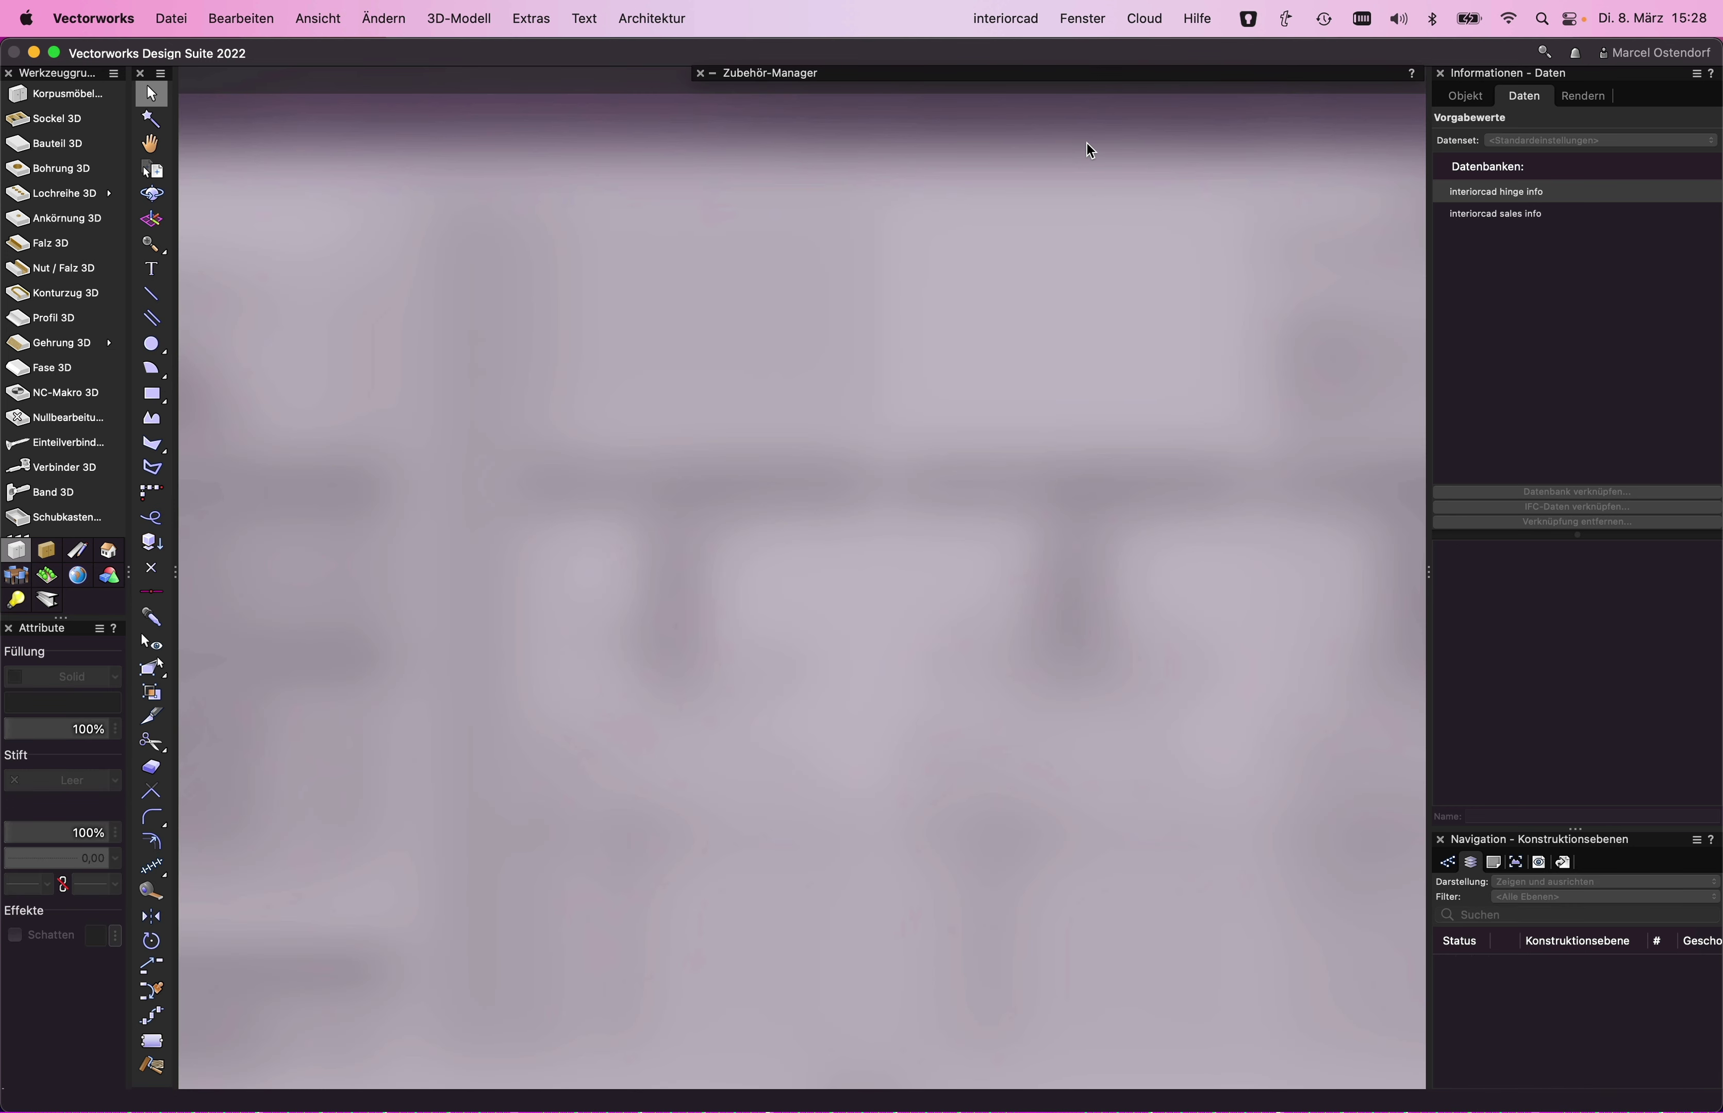
# - Open the Montageplatten - Innenanschlag fittings library for editing via Beschlagsbibliothek erweitern
pyautogui.click(992, 22)
pyautogui.moveTo(1023, 294)
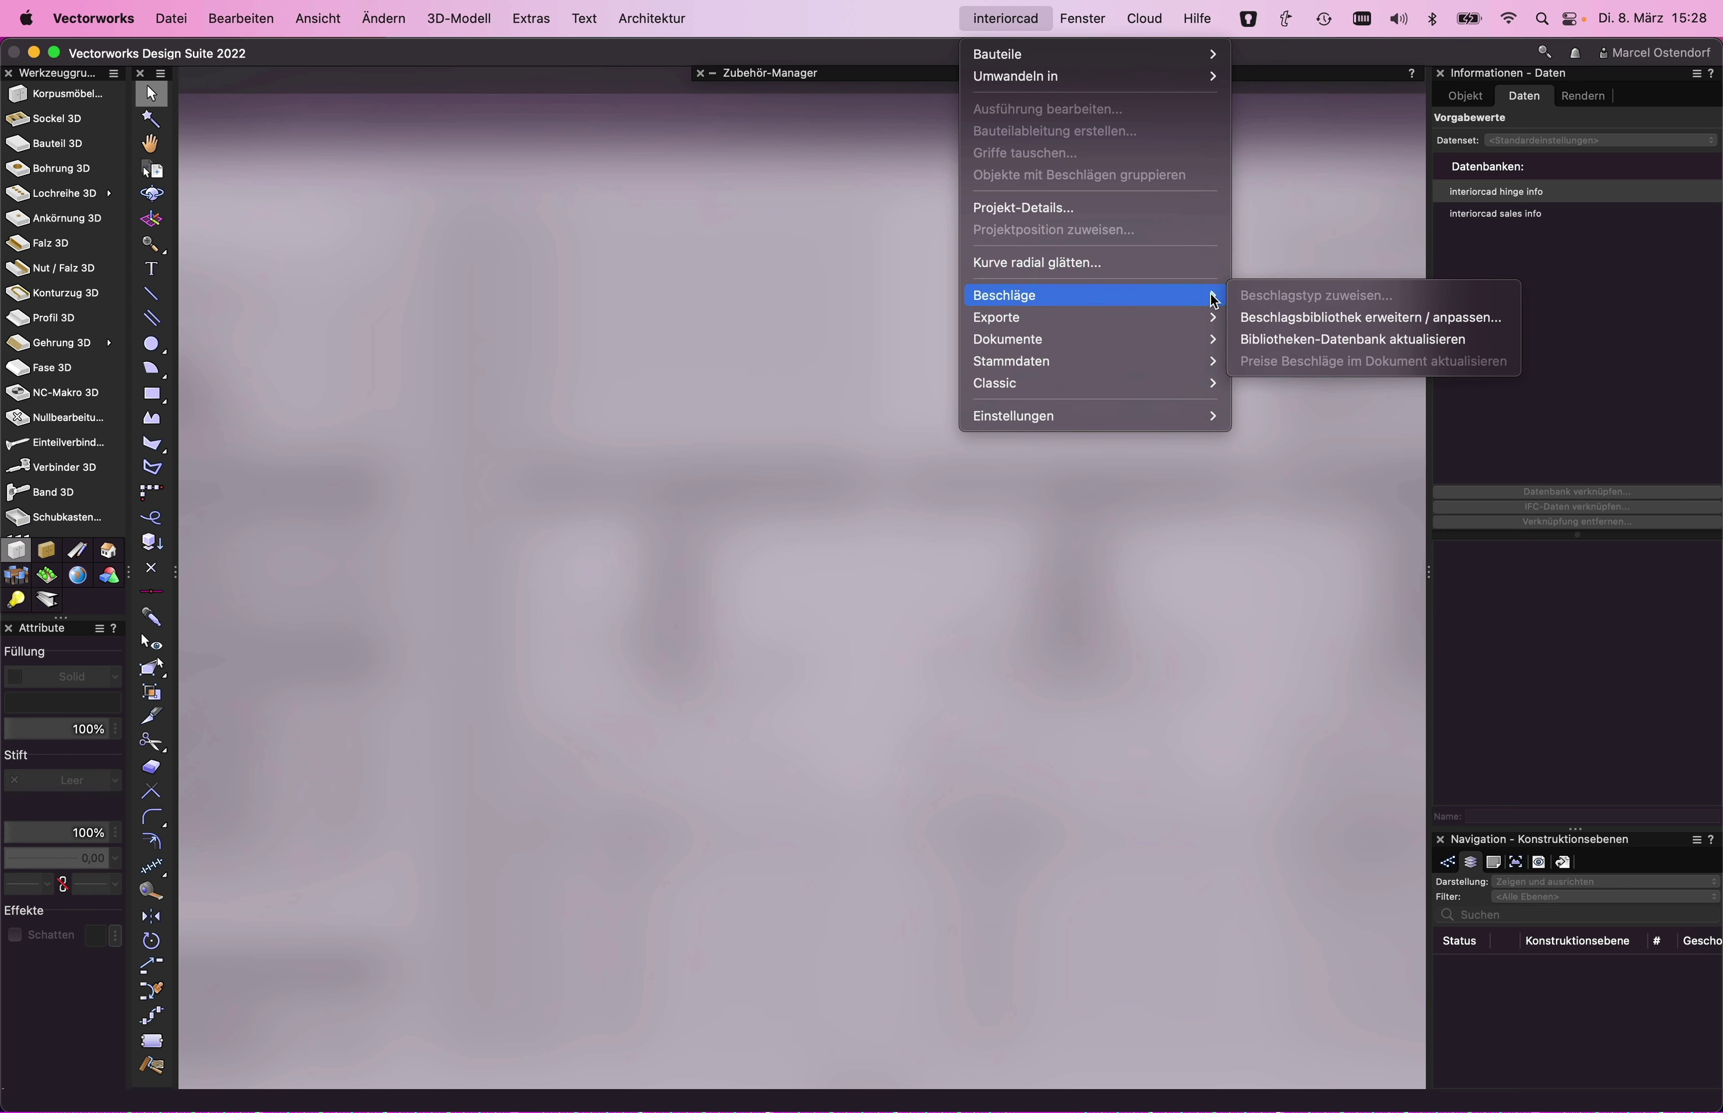
pyautogui.click(1277, 318)
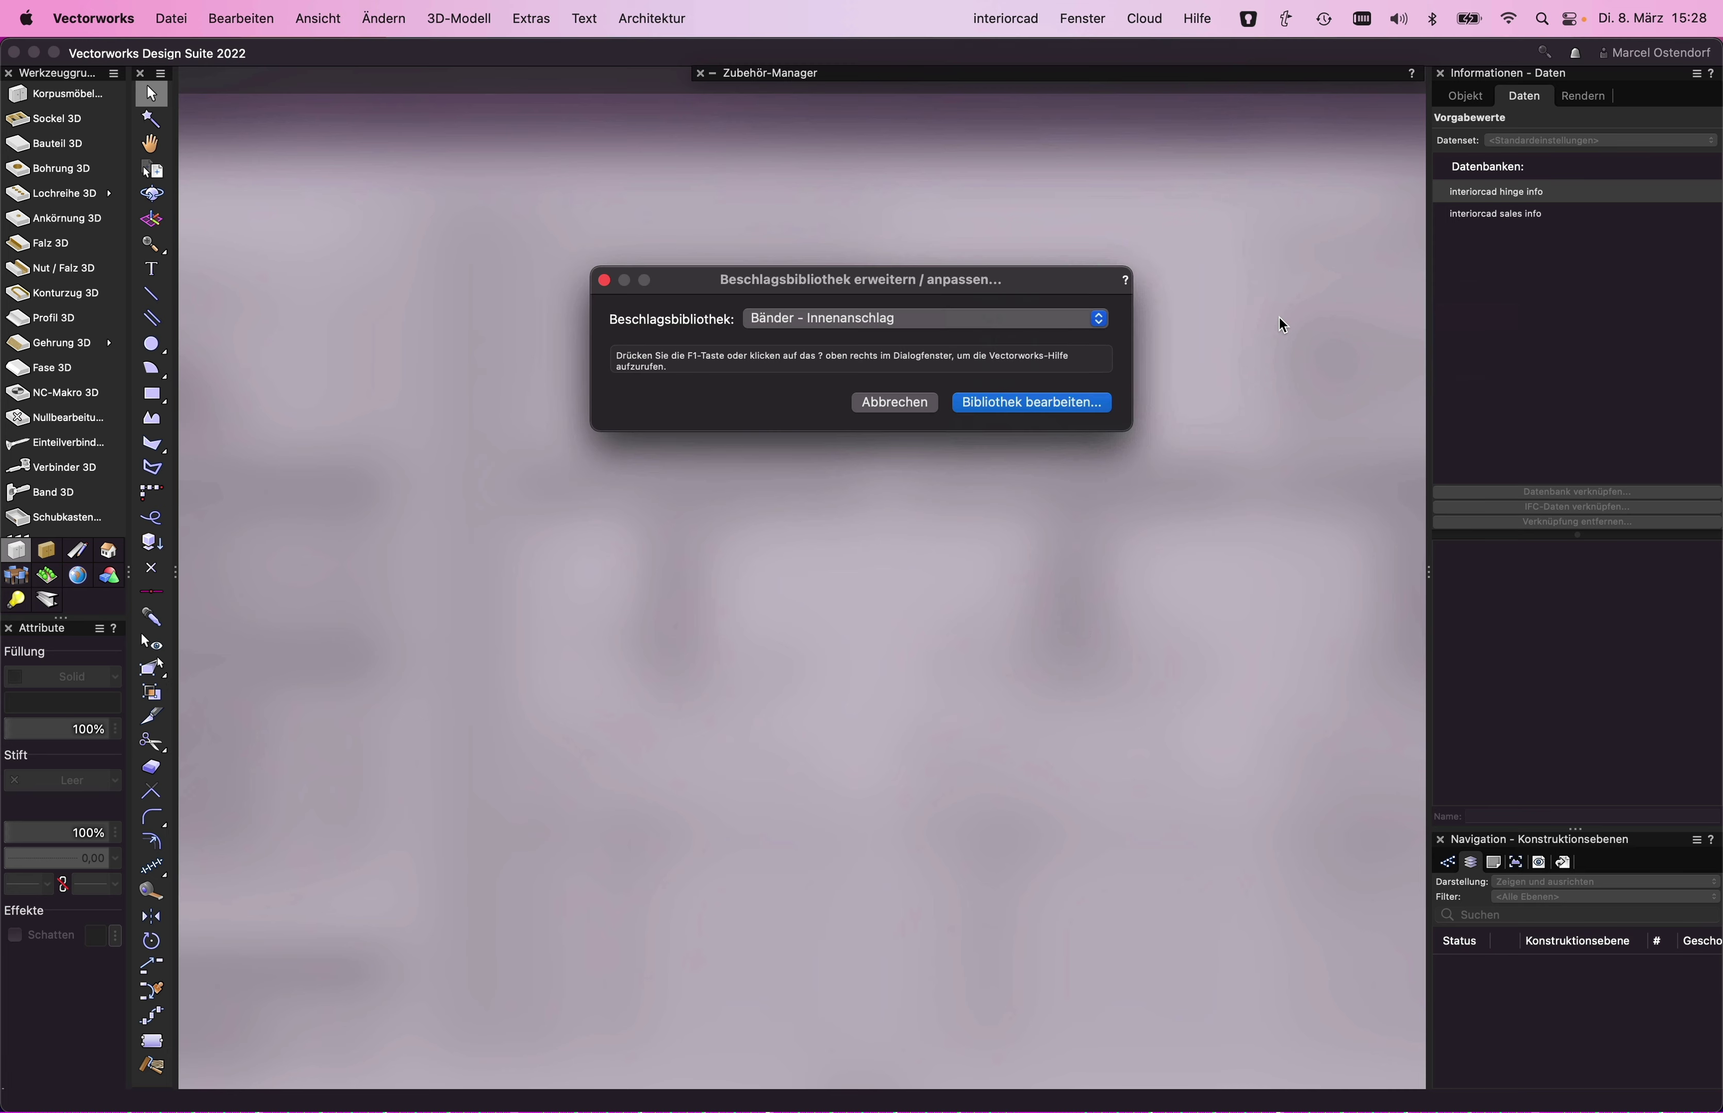
pyautogui.click(957, 316)
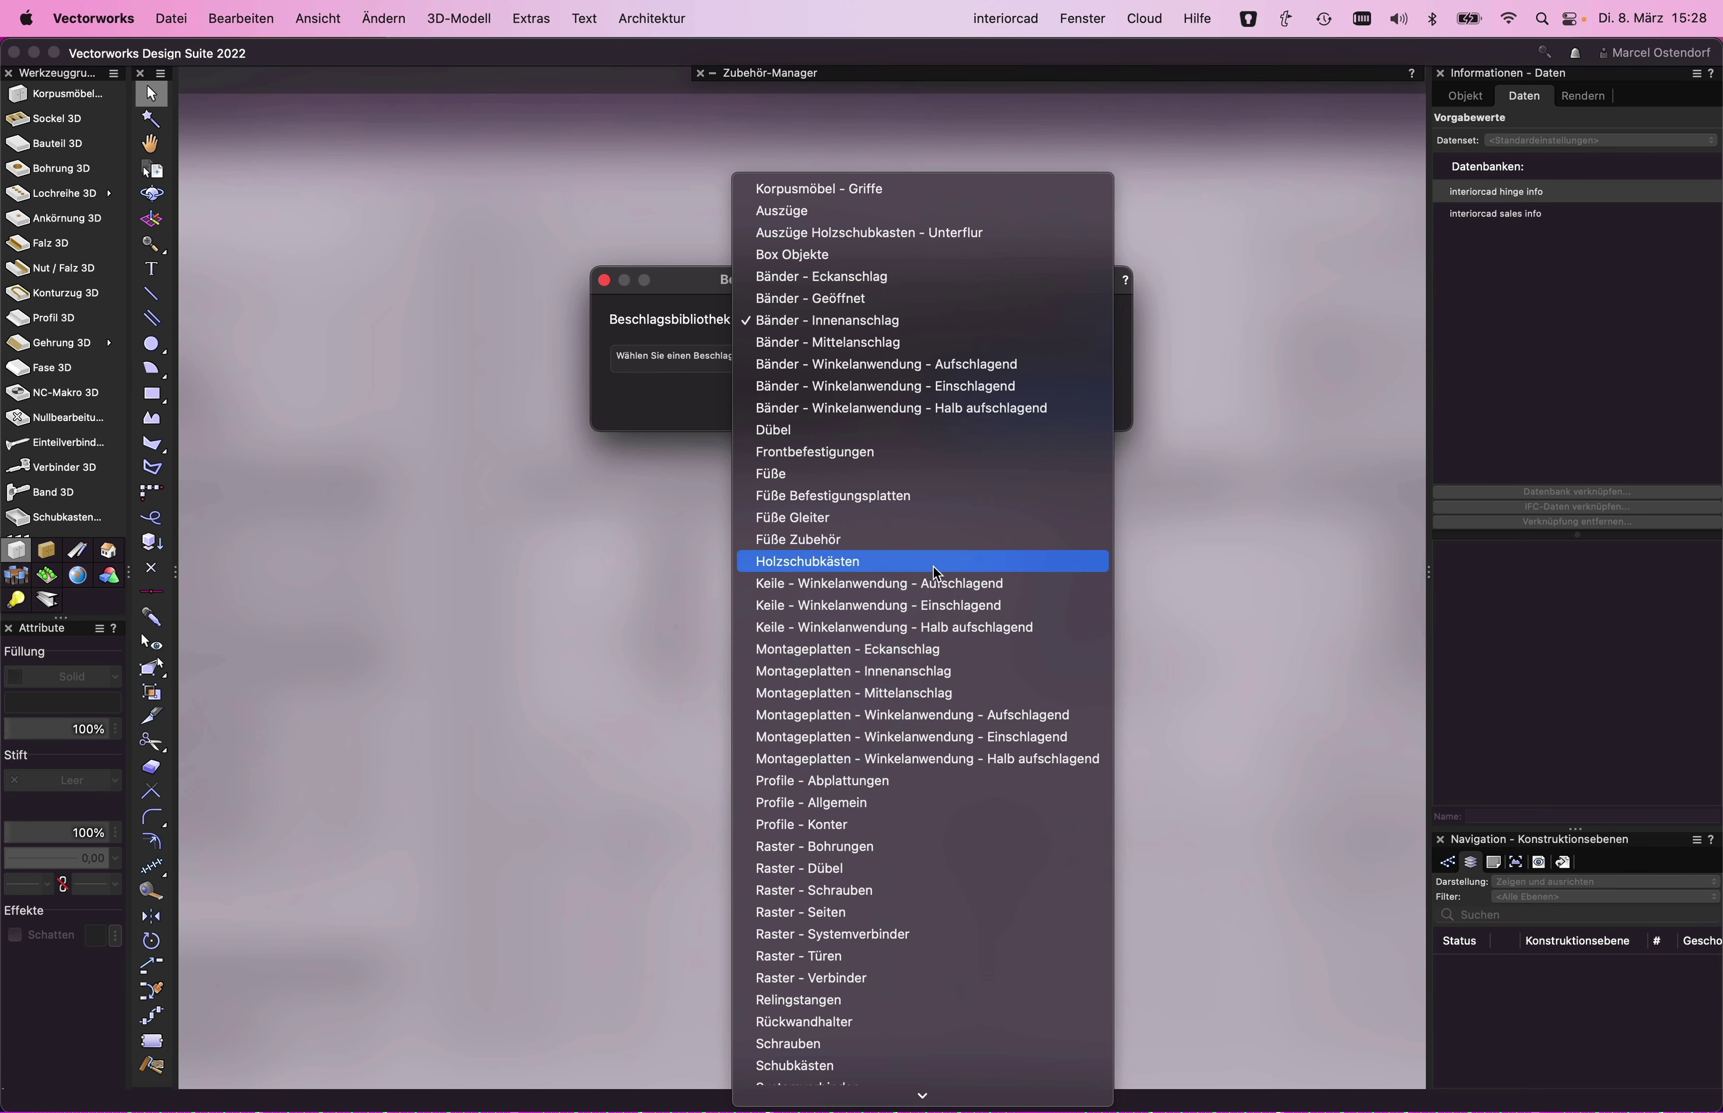
pyautogui.click(897, 672)
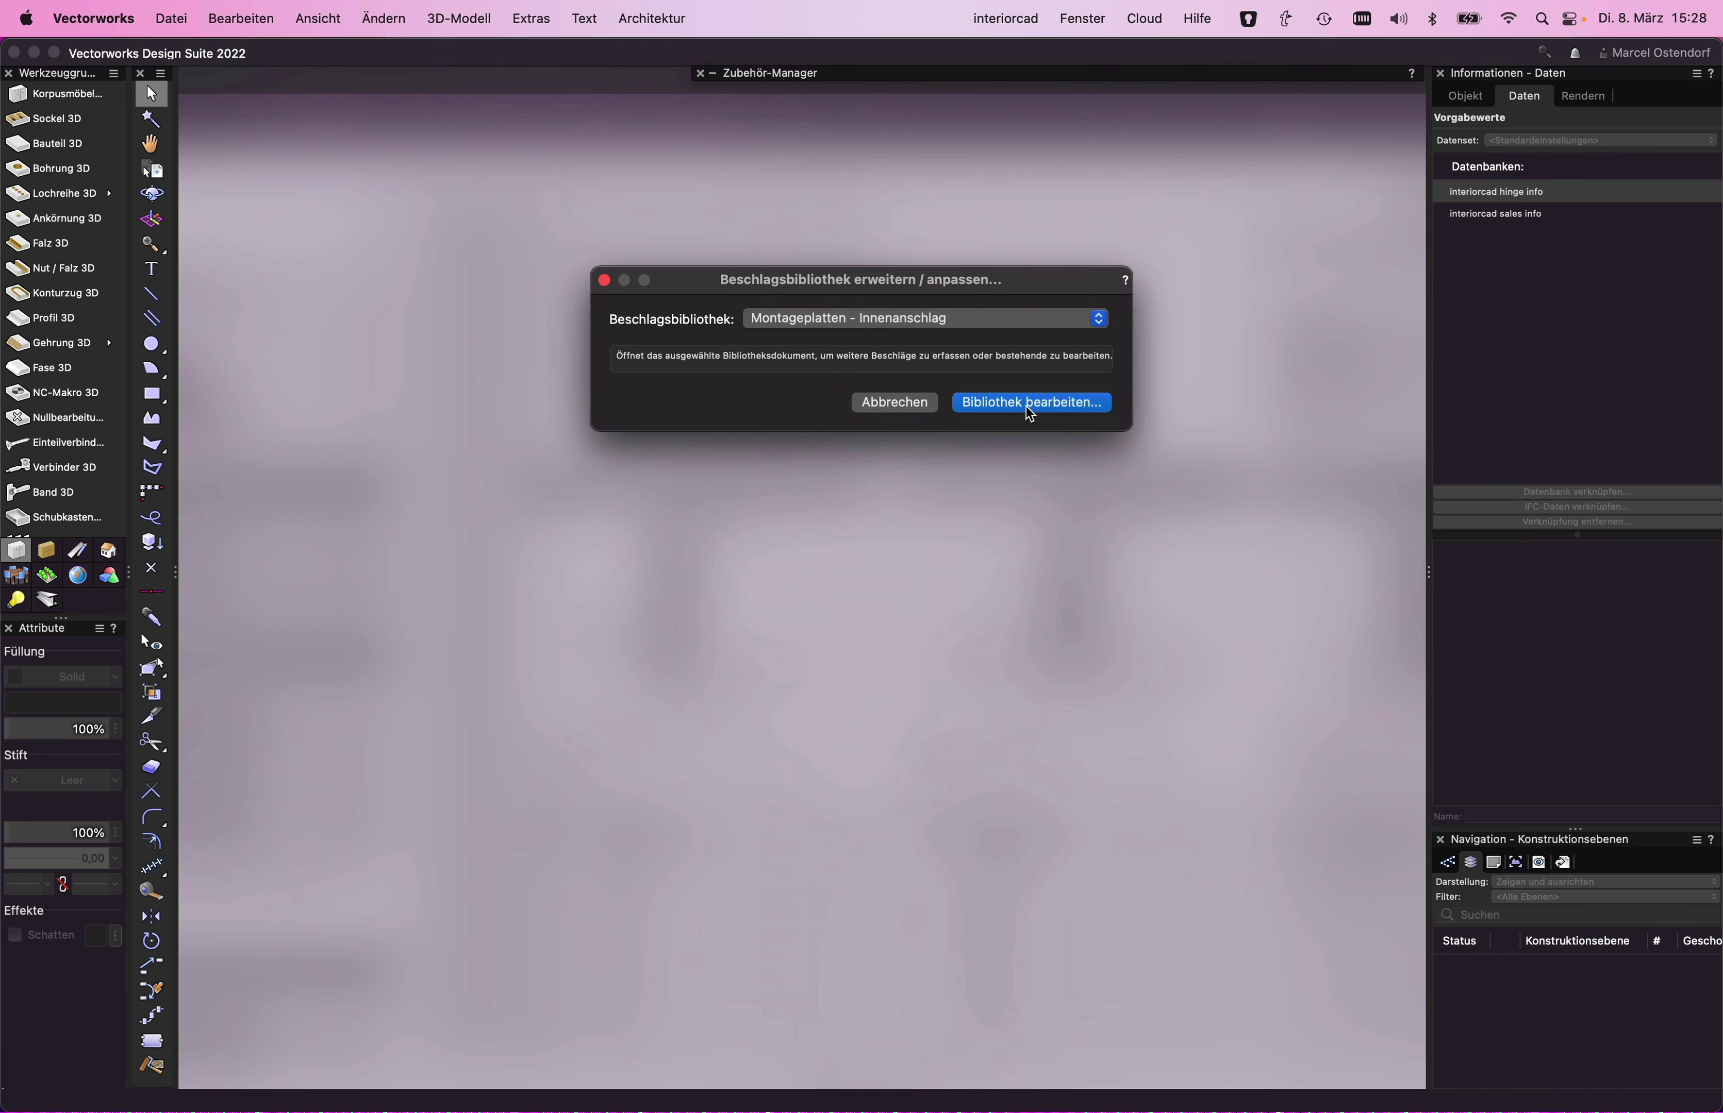
pyautogui.click(1026, 404)
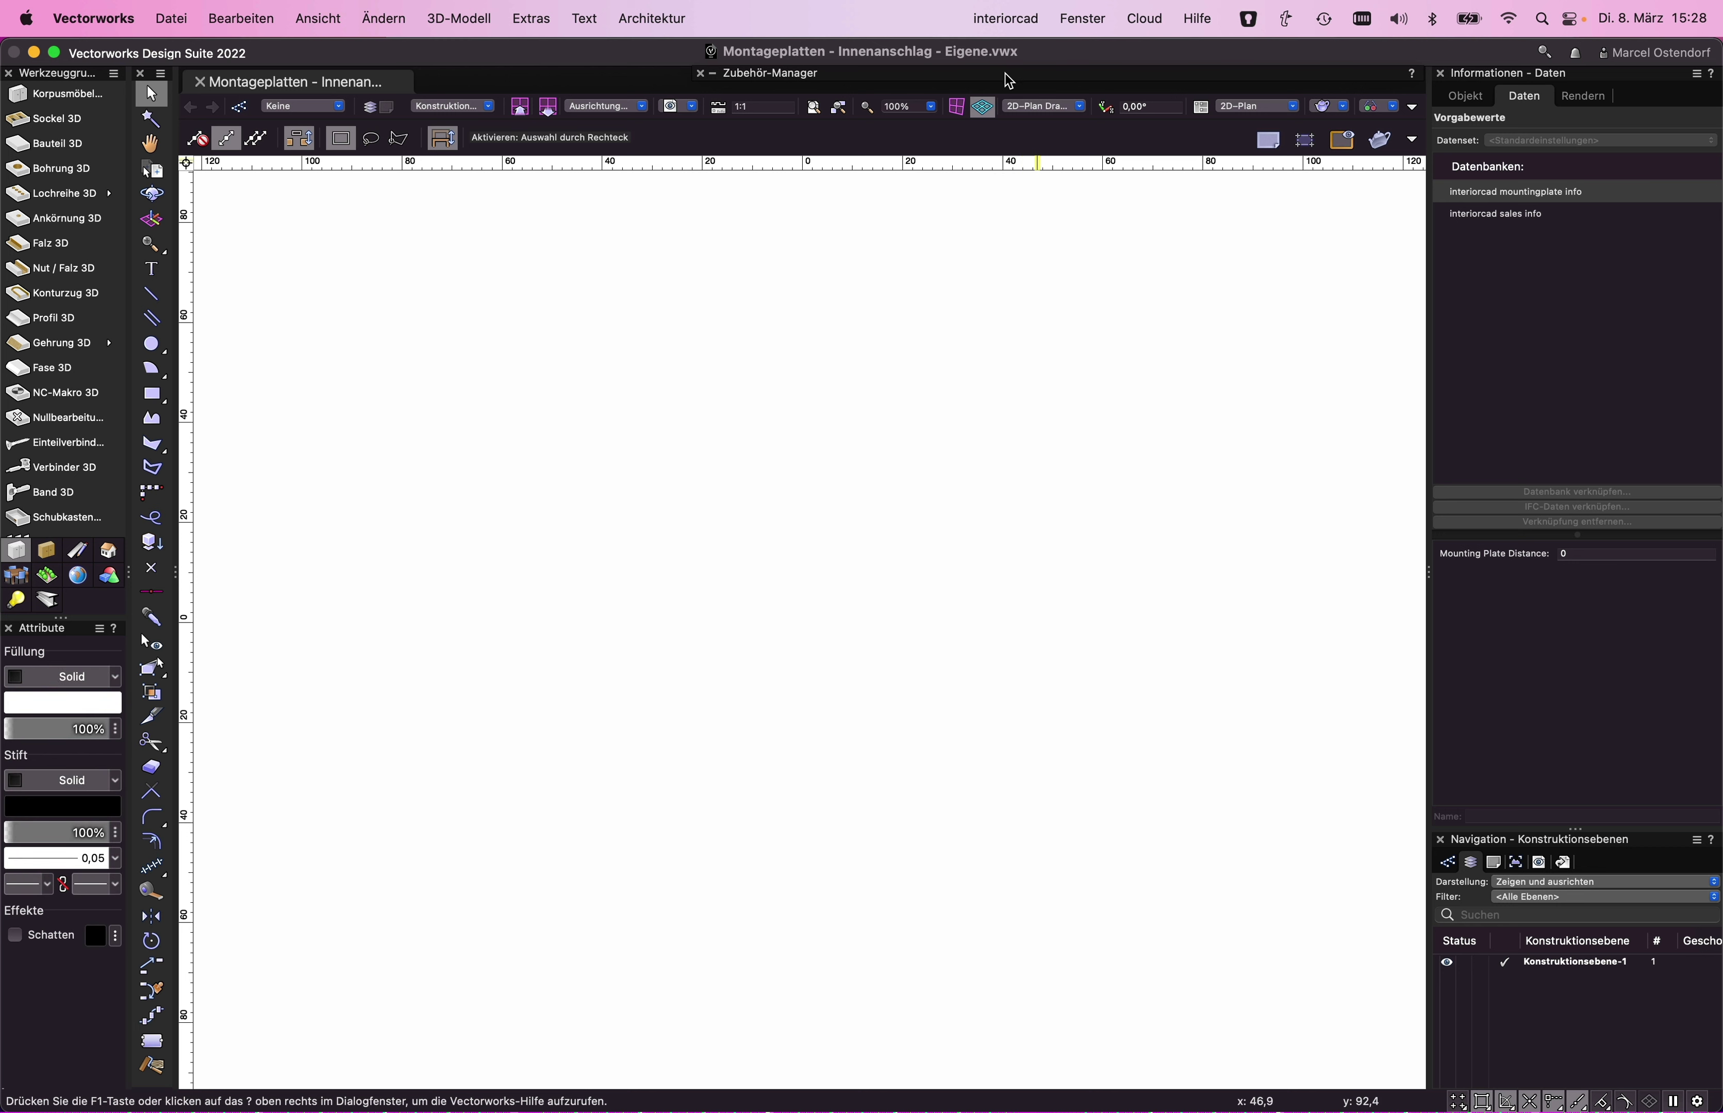
# - Duplicate the example plate as 'Inline Einpressmontageplatte', then start a new folder and choose its type
pyautogui.click(1004, 79)
pyautogui.rightClick(1004, 163)
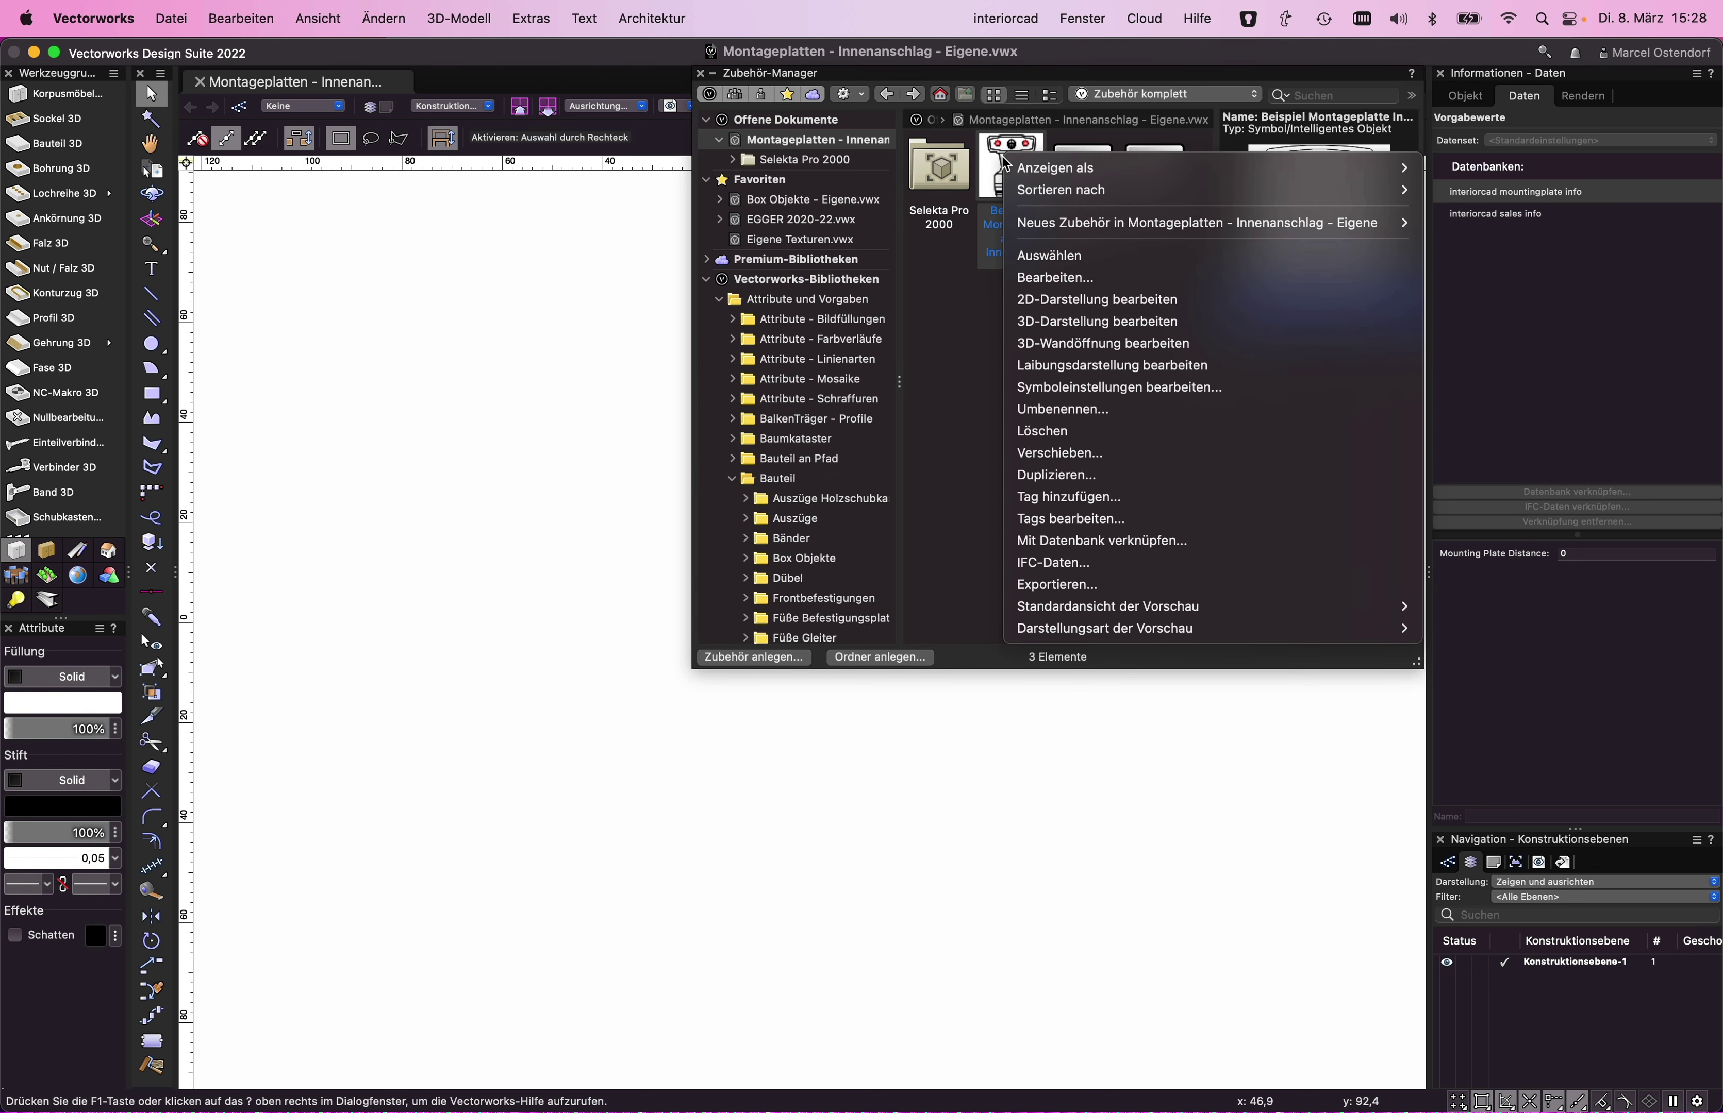
pyautogui.click(1094, 475)
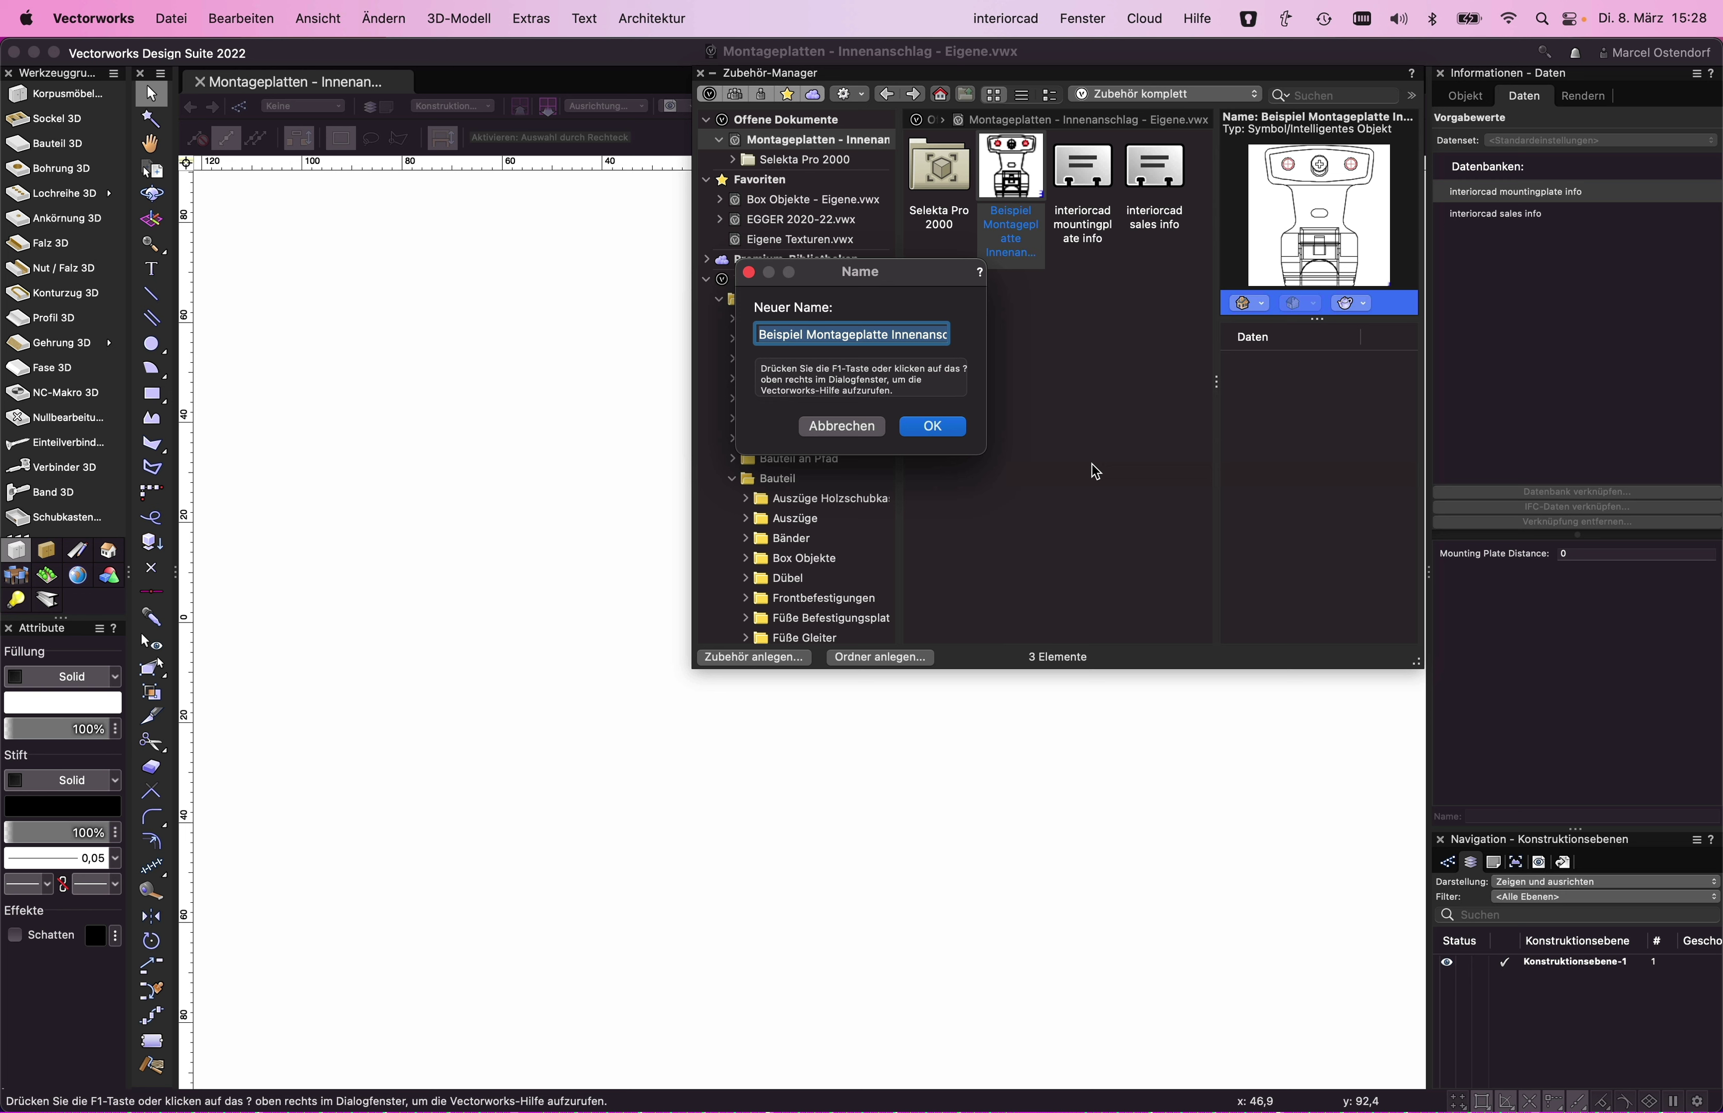
pyautogui.write('Inline ')
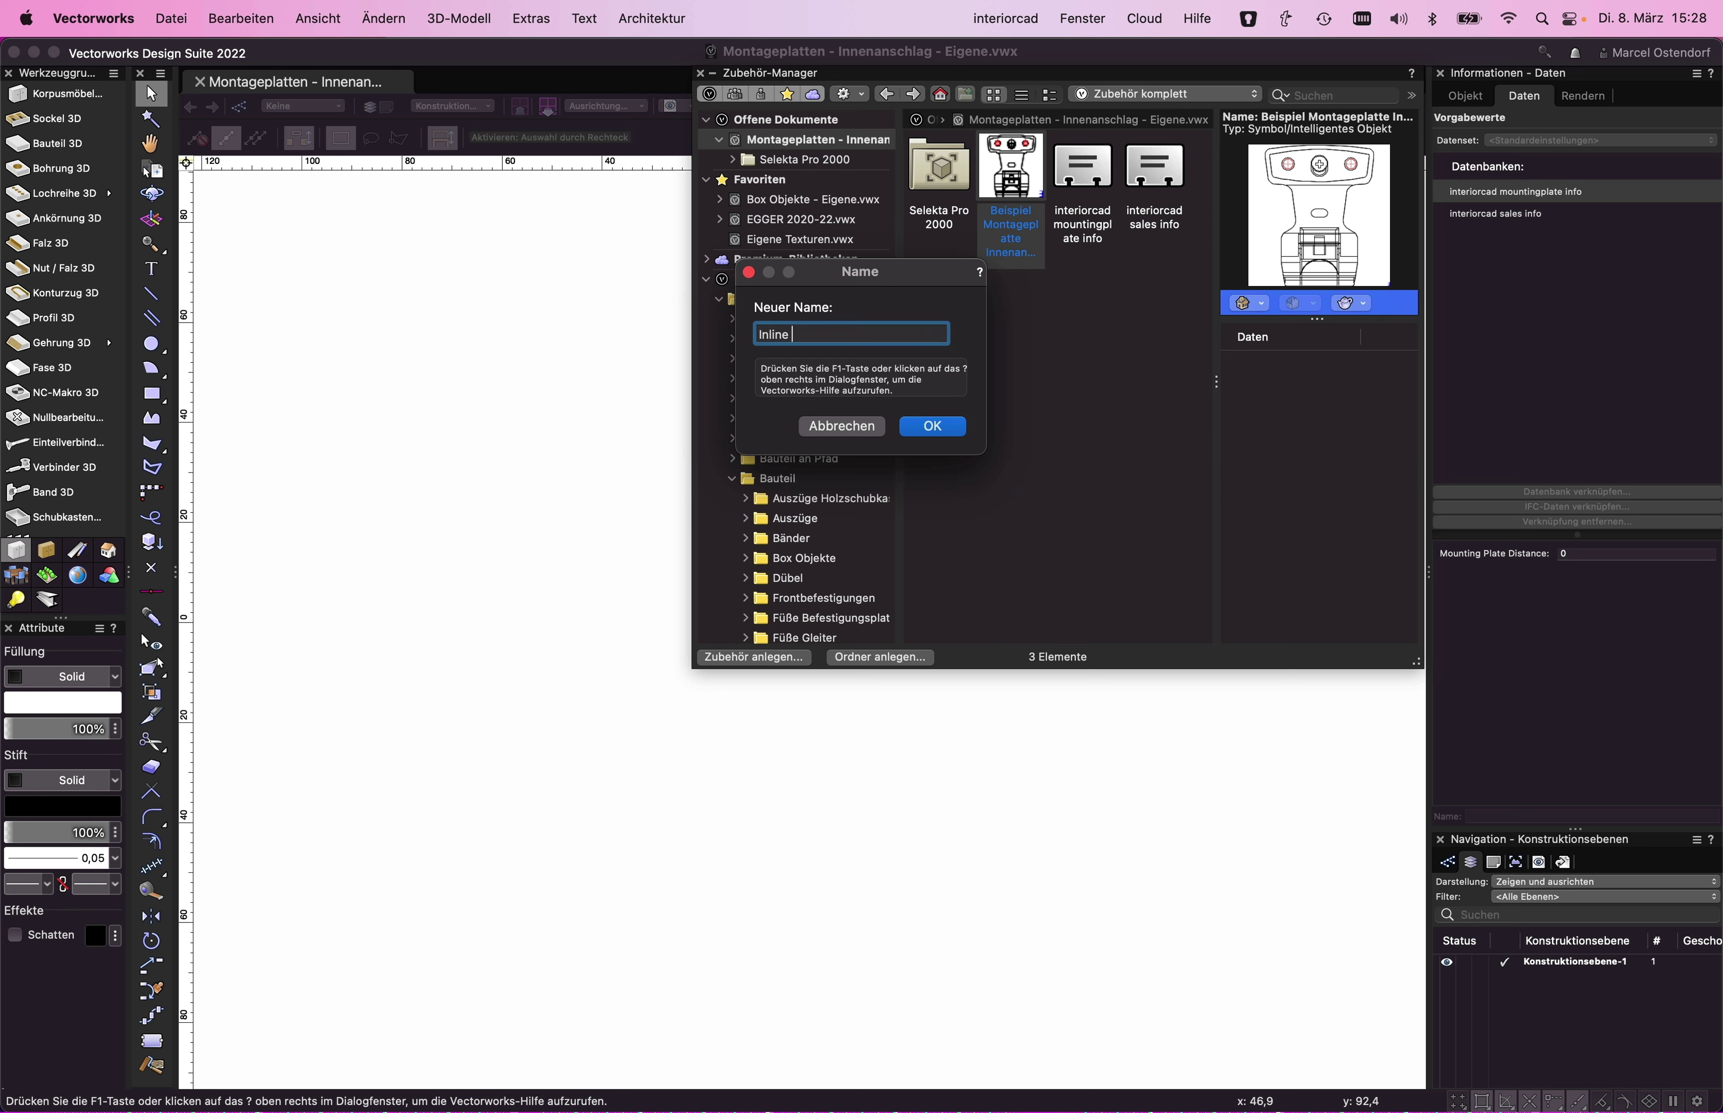
pyautogui.write('Einpressmontag')
pyautogui.write('eplatte')
pyautogui.click(942, 427)
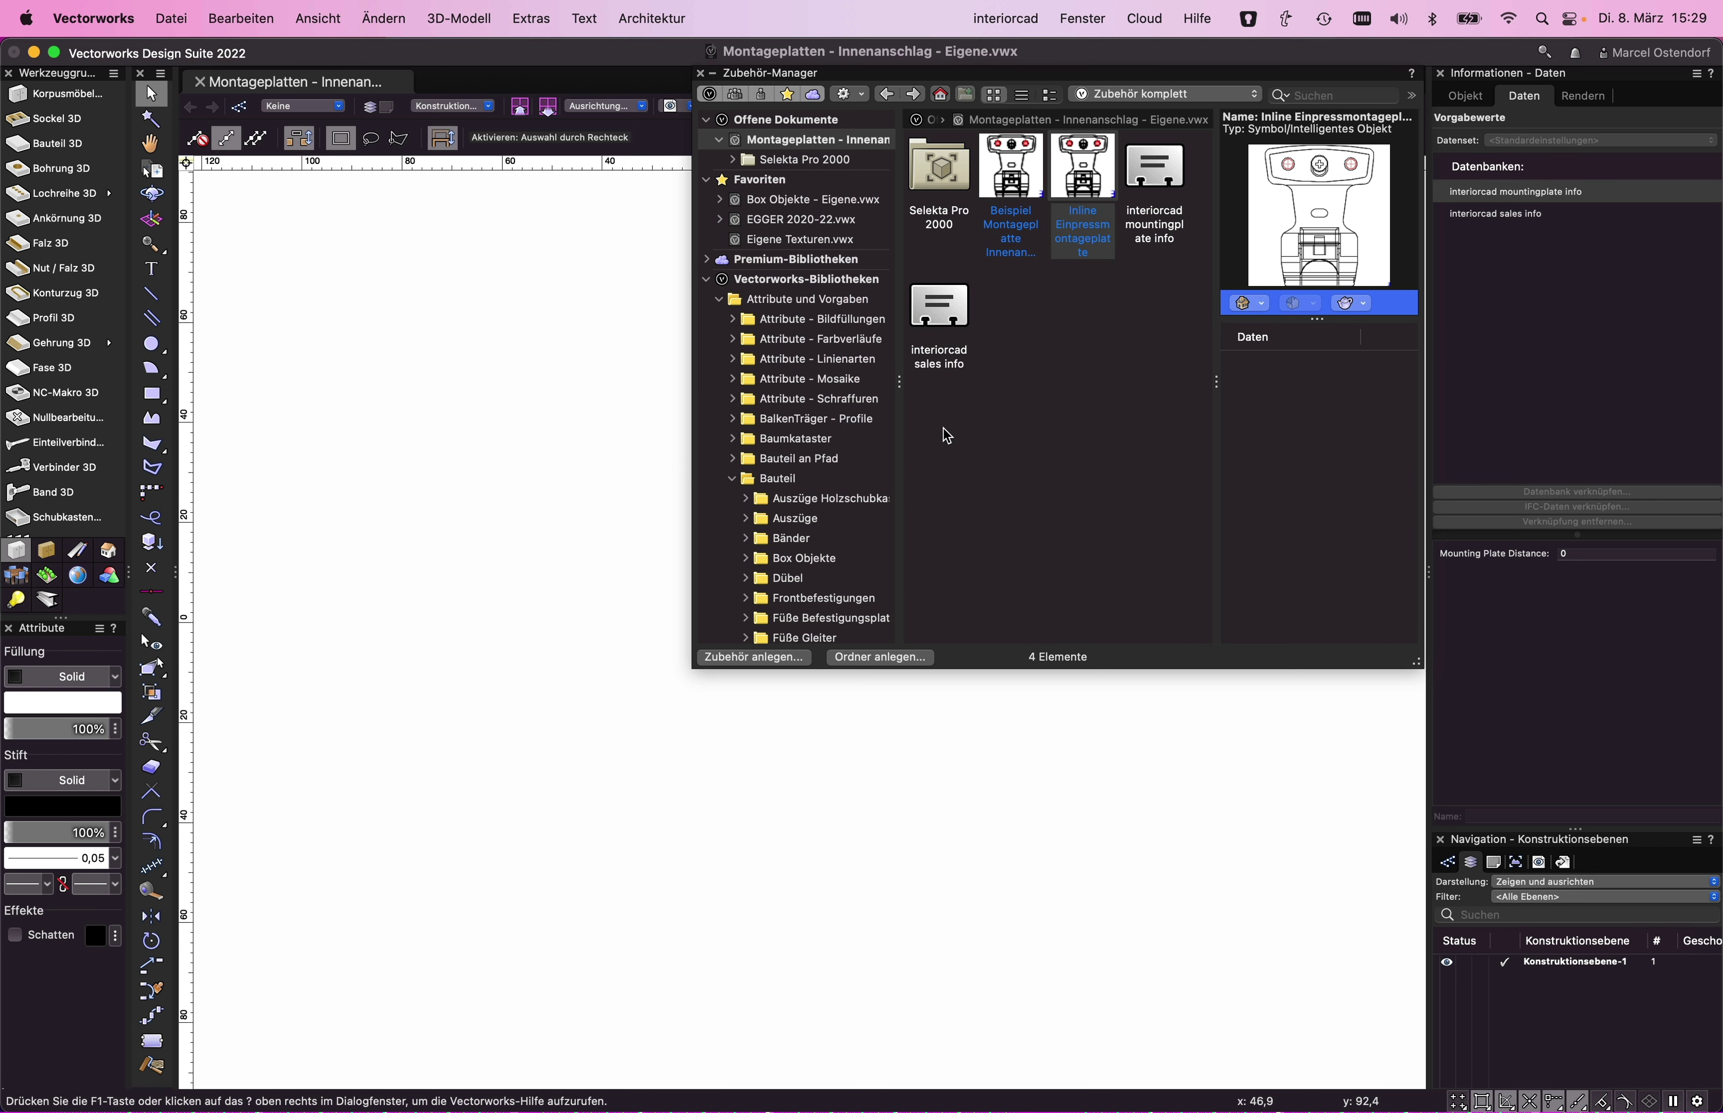
pyautogui.click(899, 658)
pyautogui.click(897, 302)
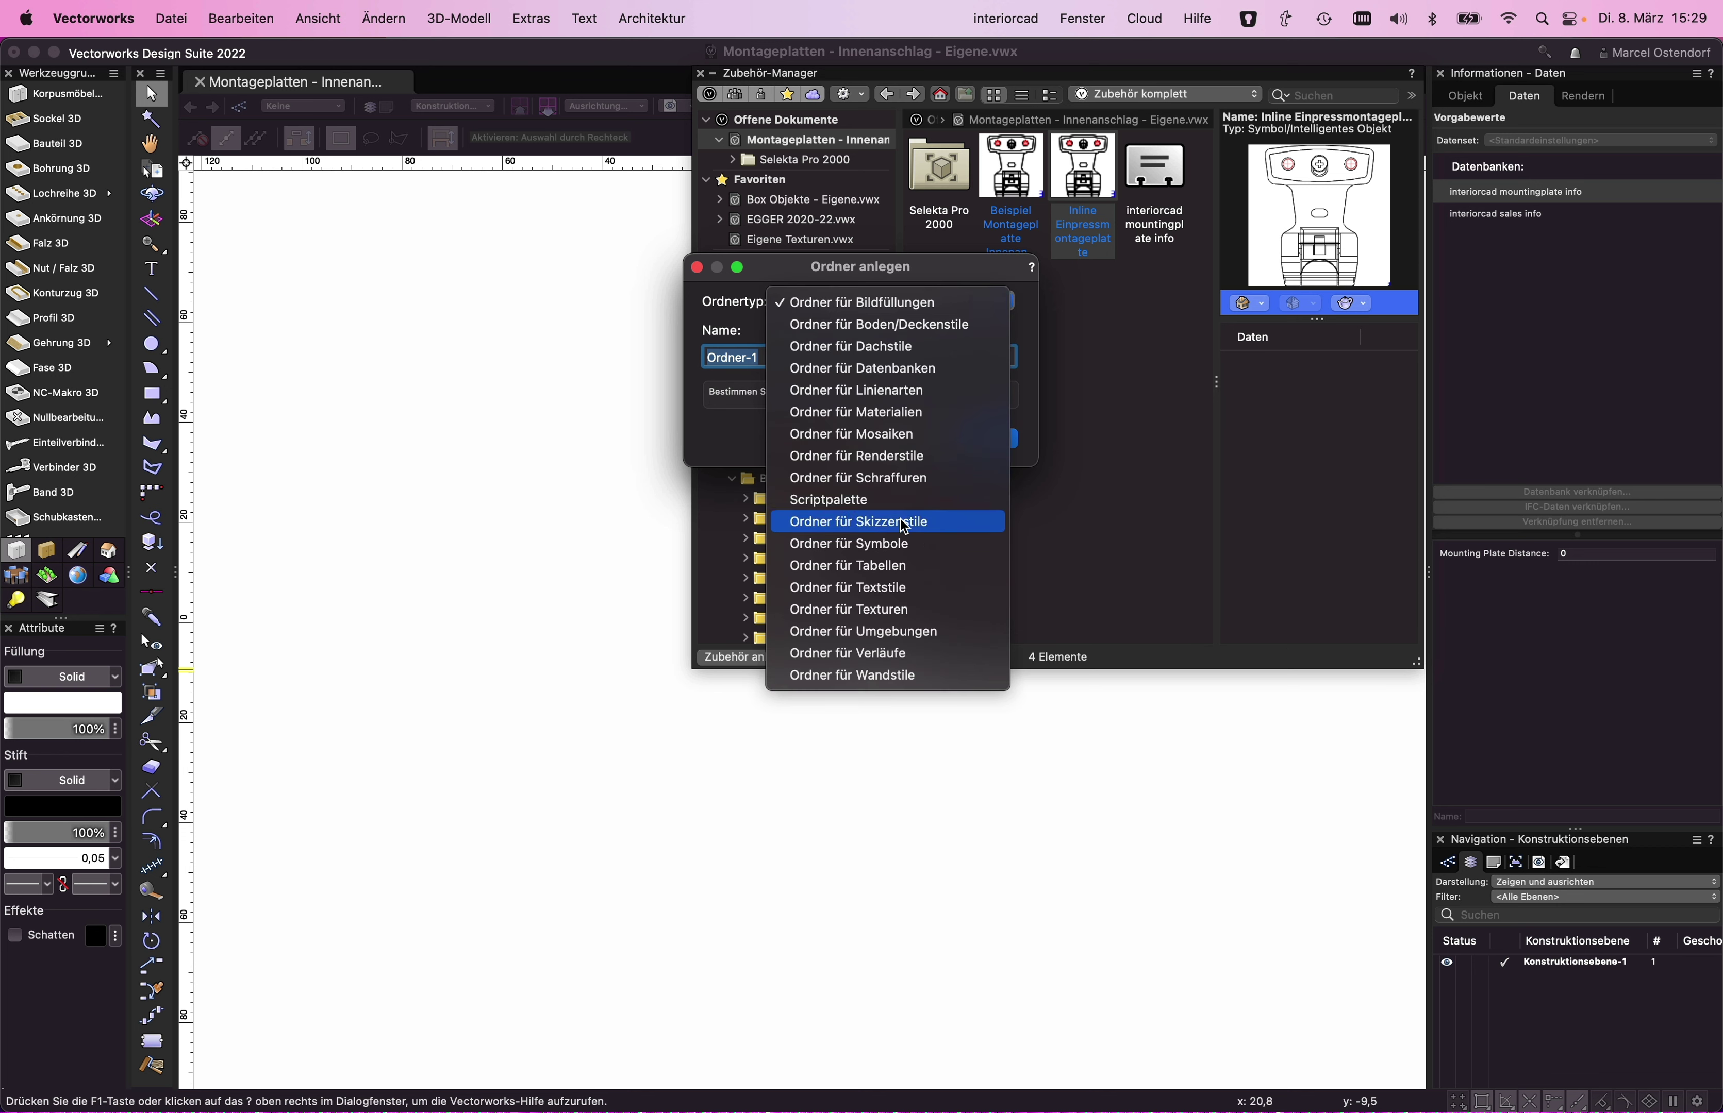
# - Create a symbol folder named 'Intermat' and move the Inline Einpressmontageplatte symbol into it
pyautogui.click(901, 542)
pyautogui.write('In')
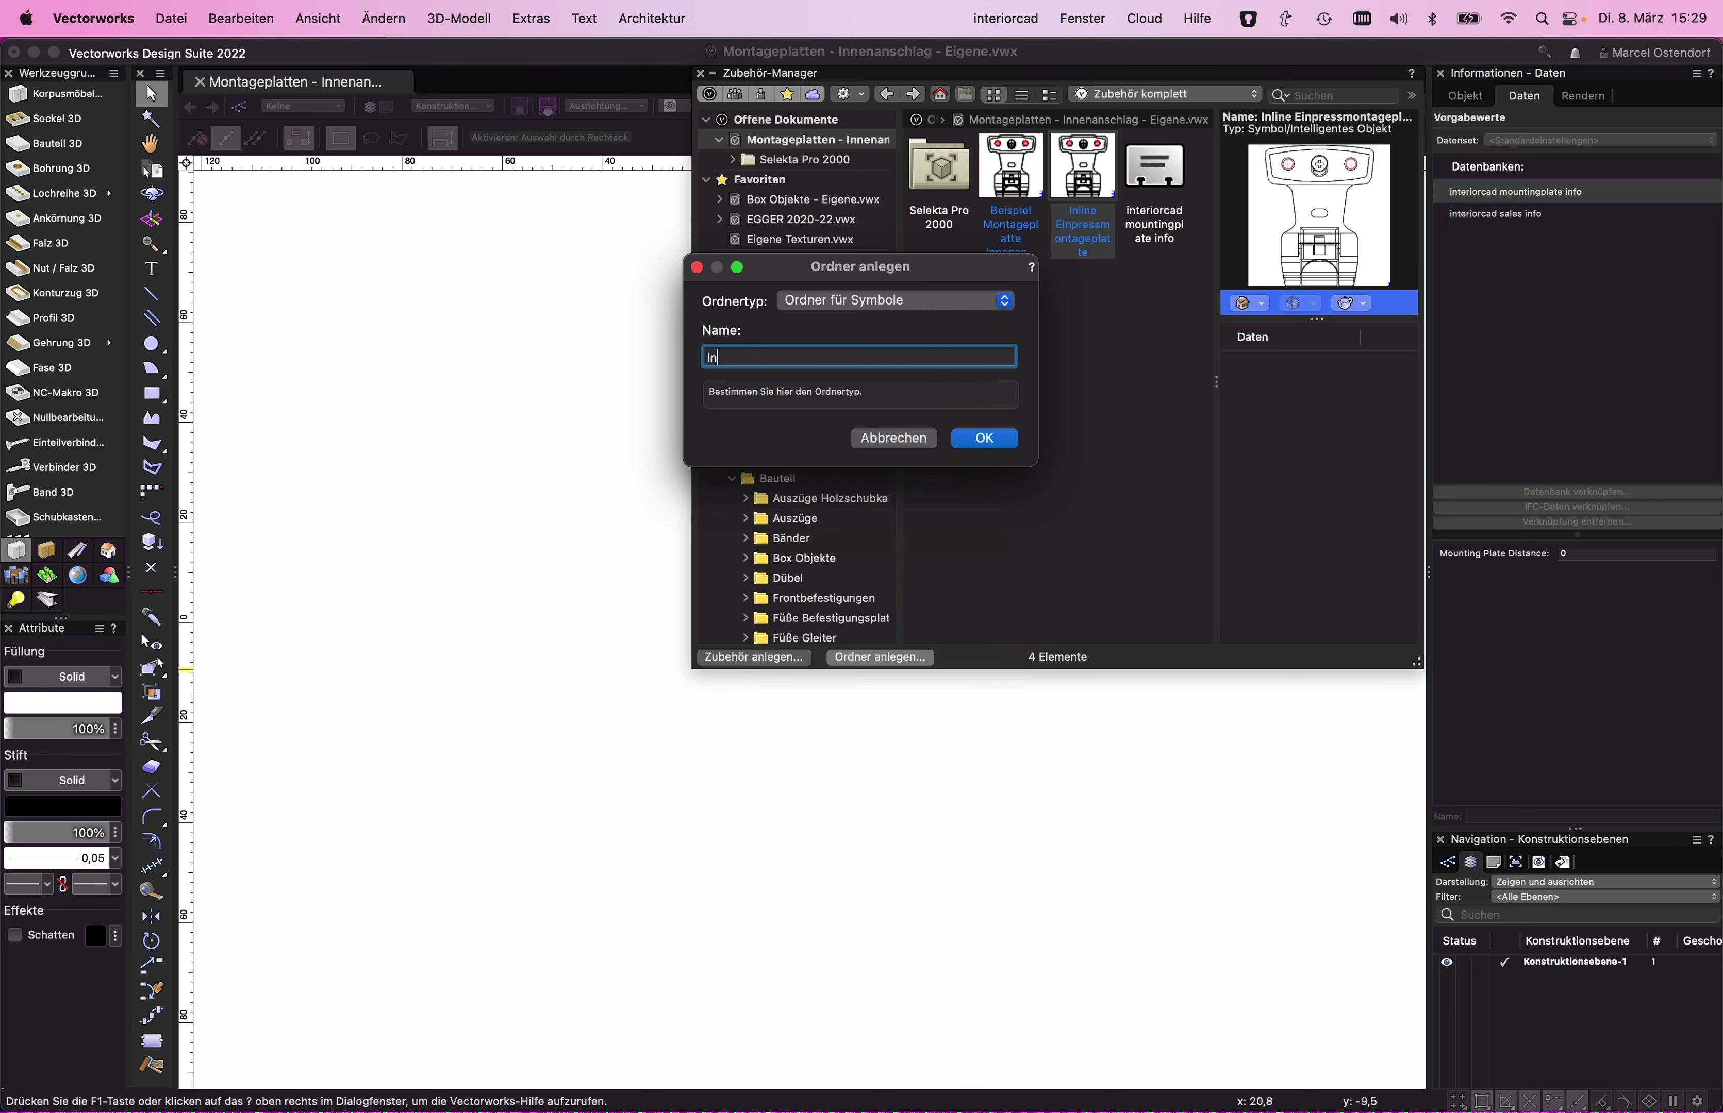
pyautogui.write('termat')
pyautogui.press('super+a')
pyautogui.click(989, 440)
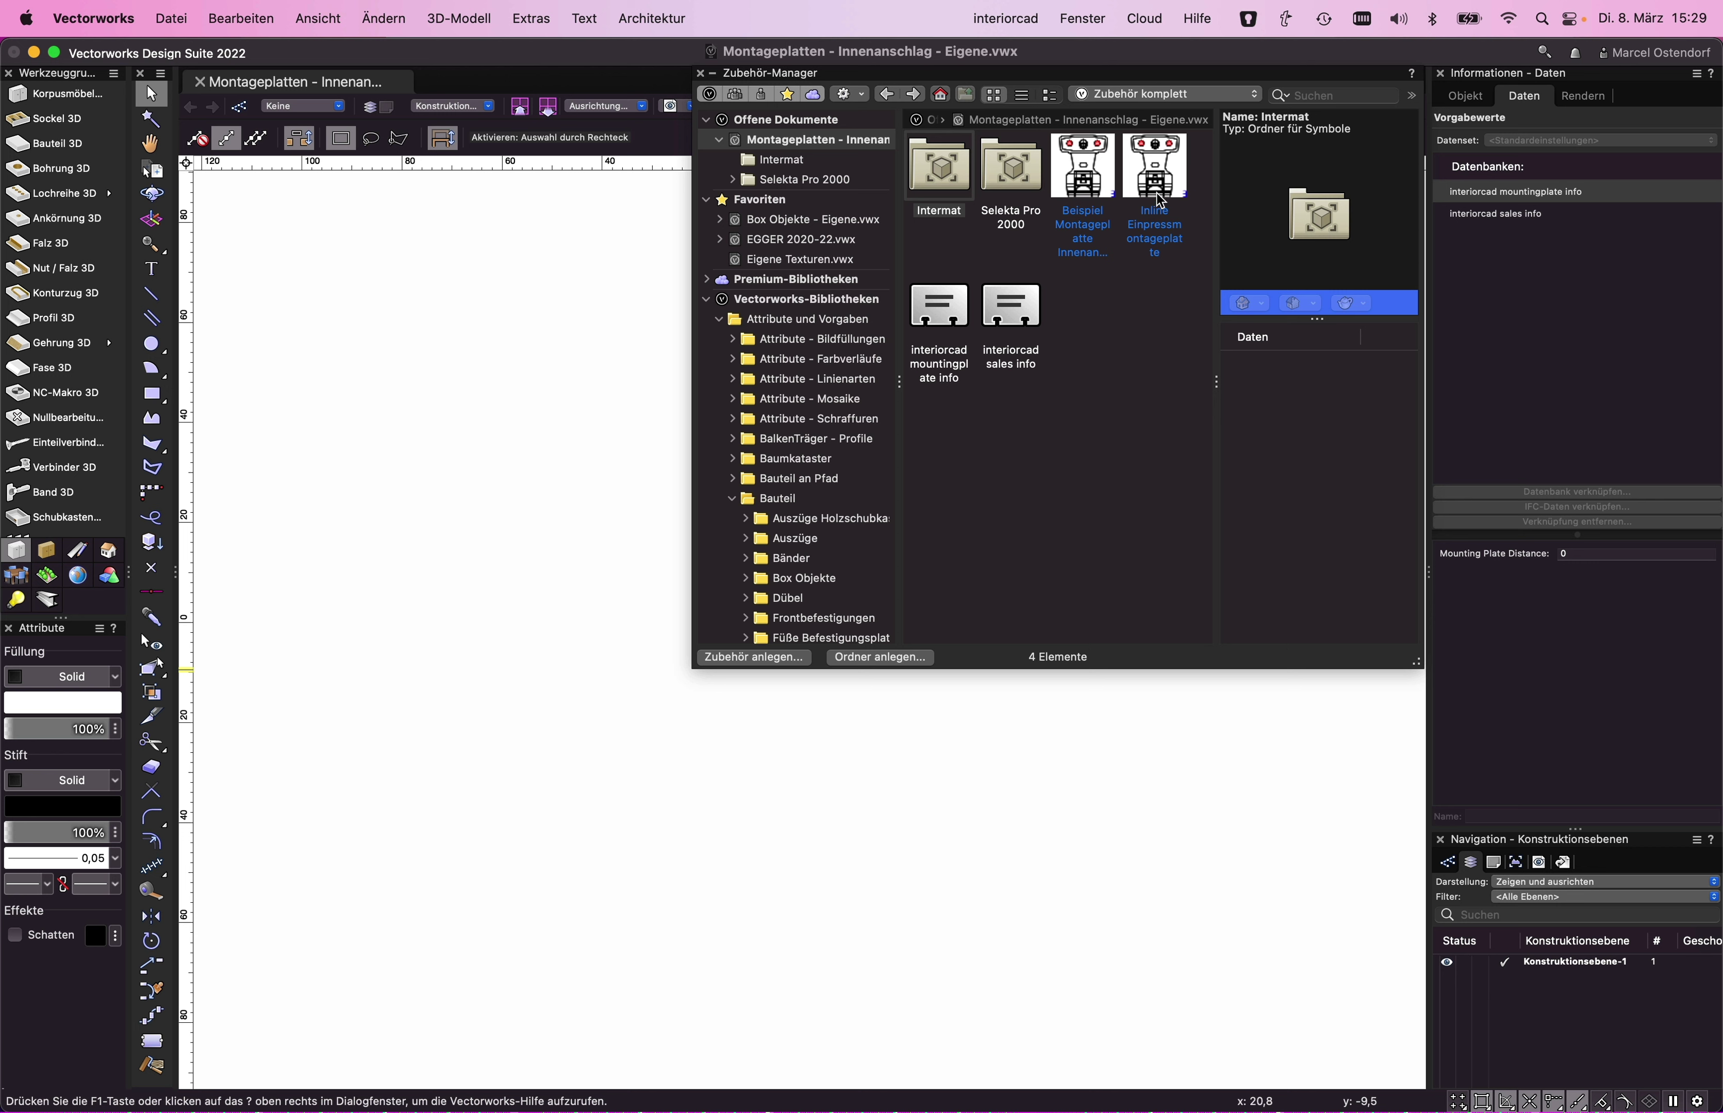
pyautogui.moveTo(1154, 171); pyautogui.dragTo(956, 186)
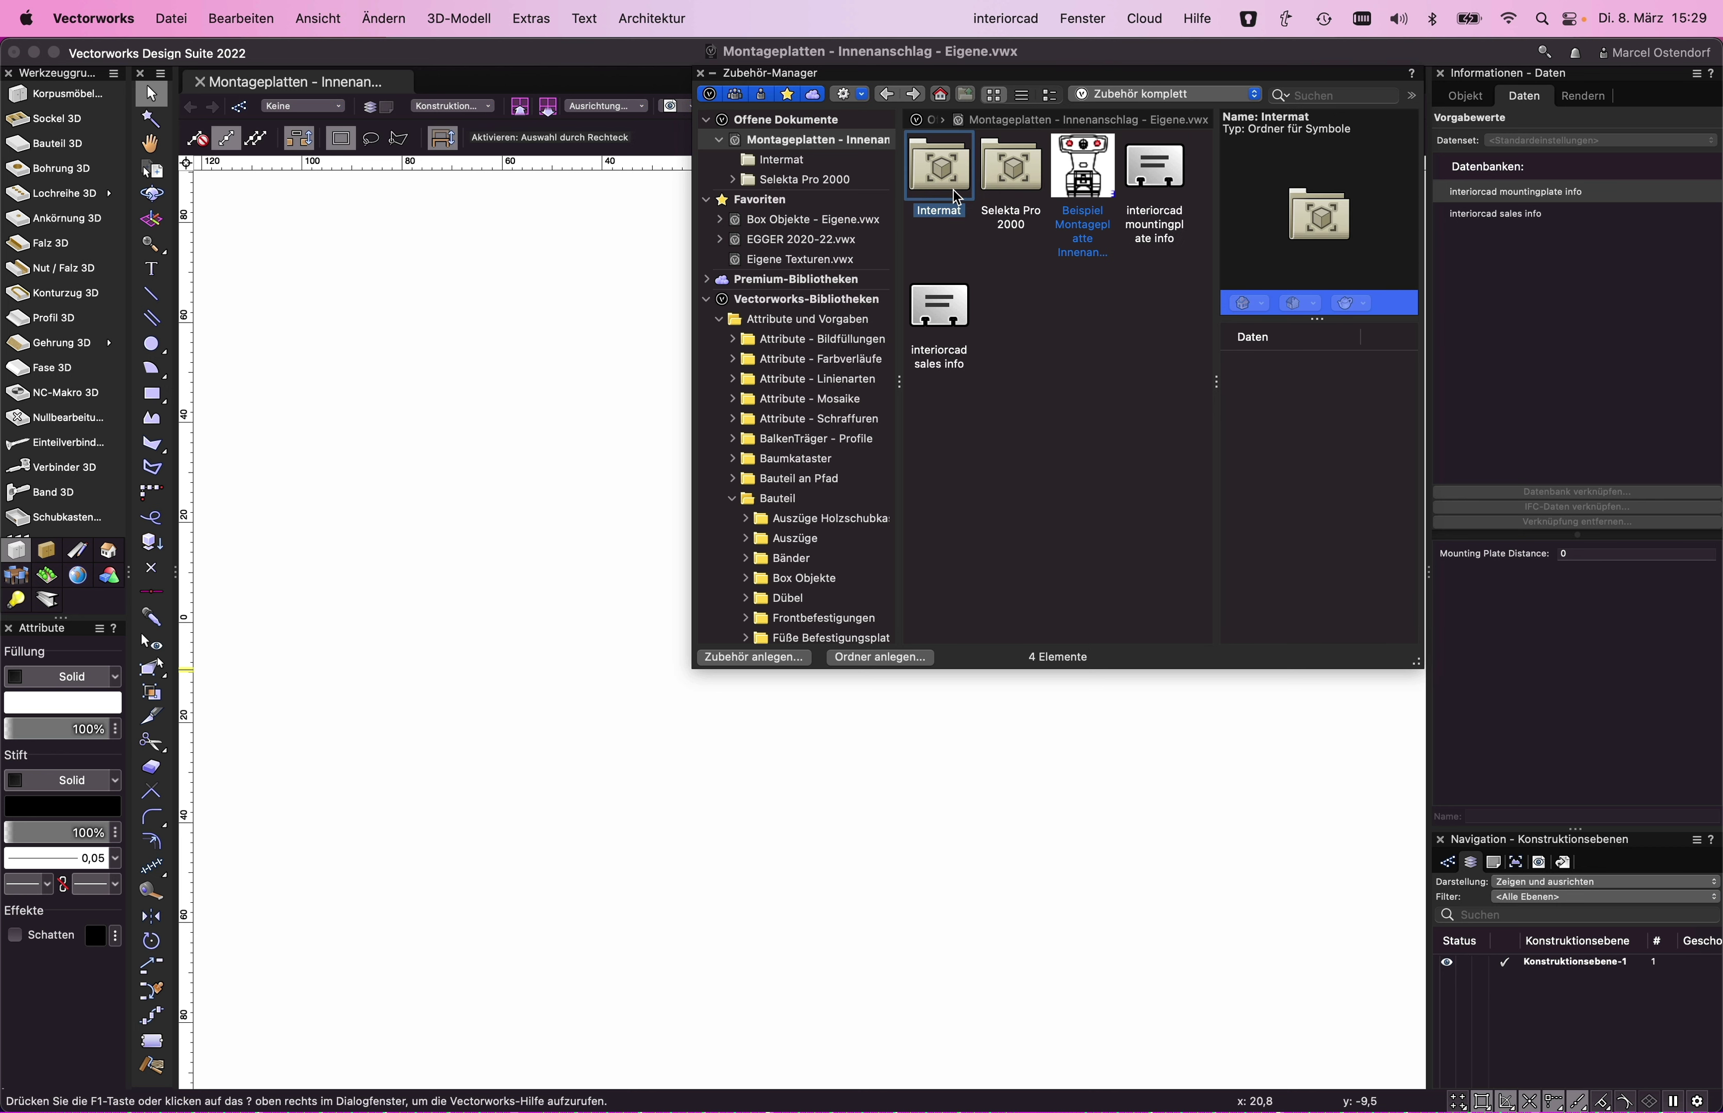
# - Edit the symbol's 3D representation and delete all its existing geometry
pyautogui.doubleClick(941, 177)
pyautogui.rightClick(940, 176)
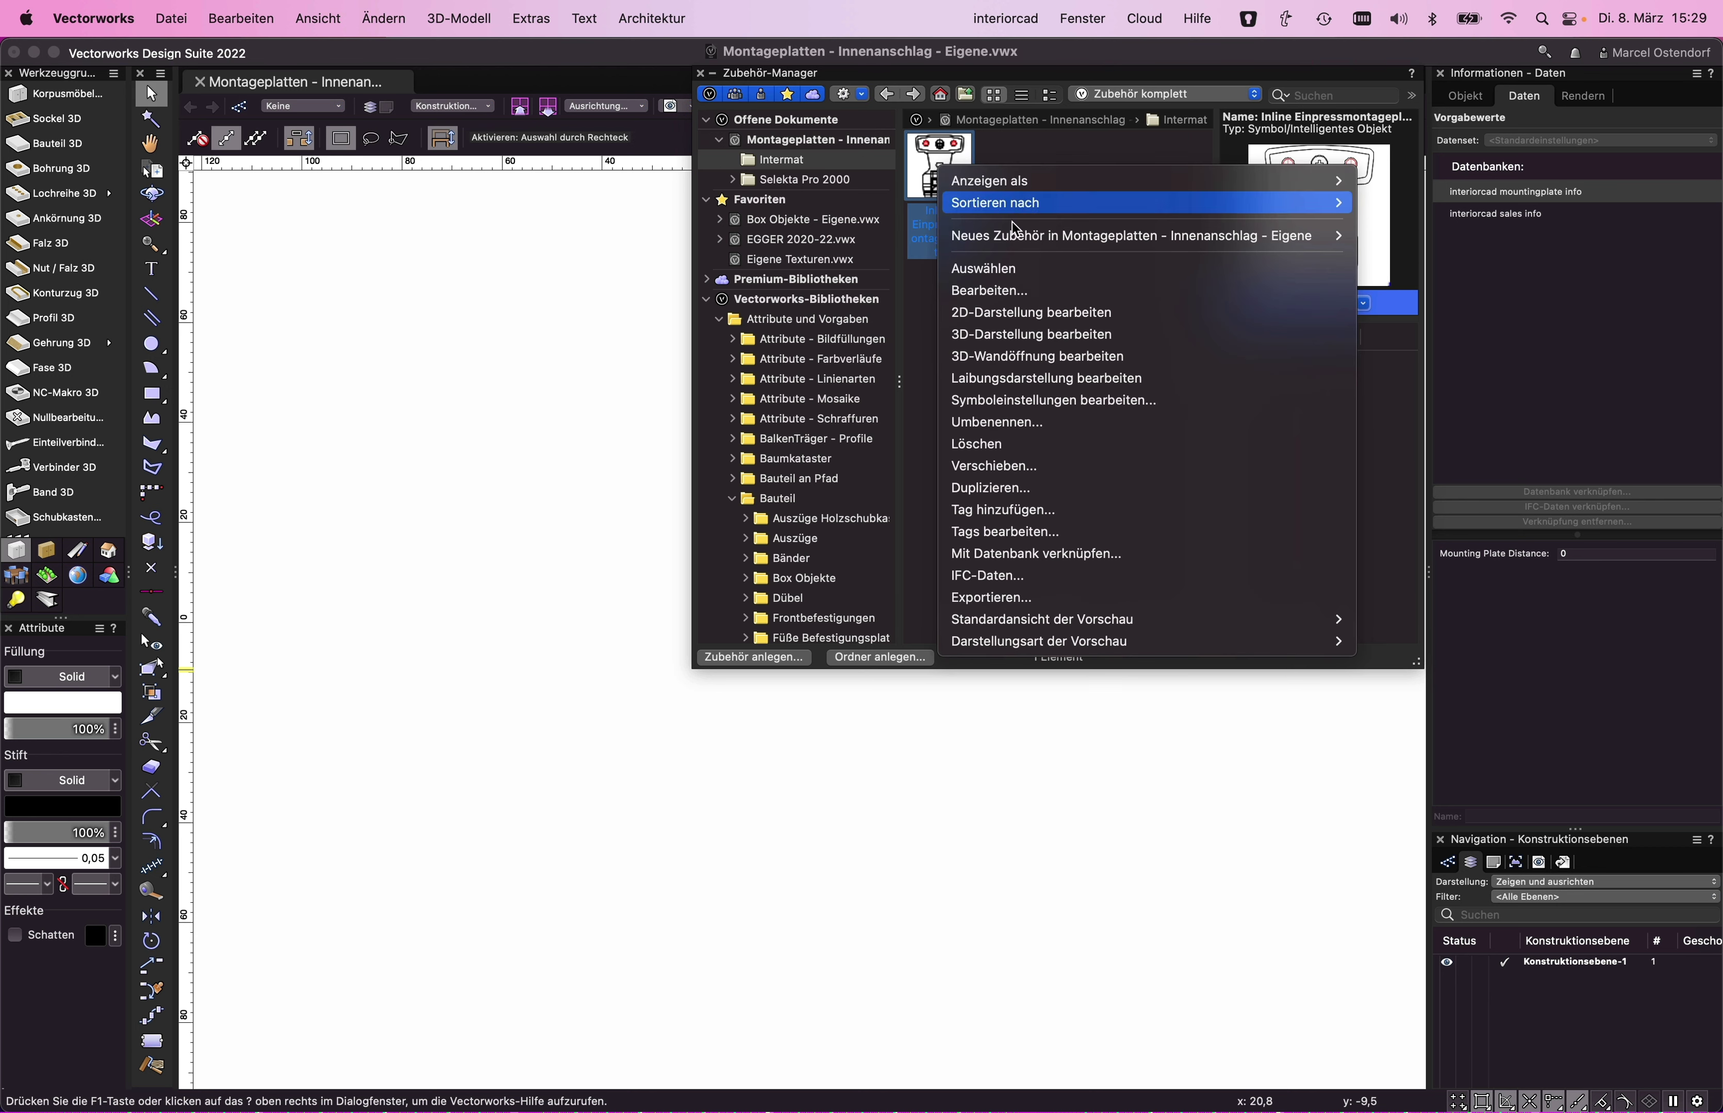
pyautogui.click(1012, 339)
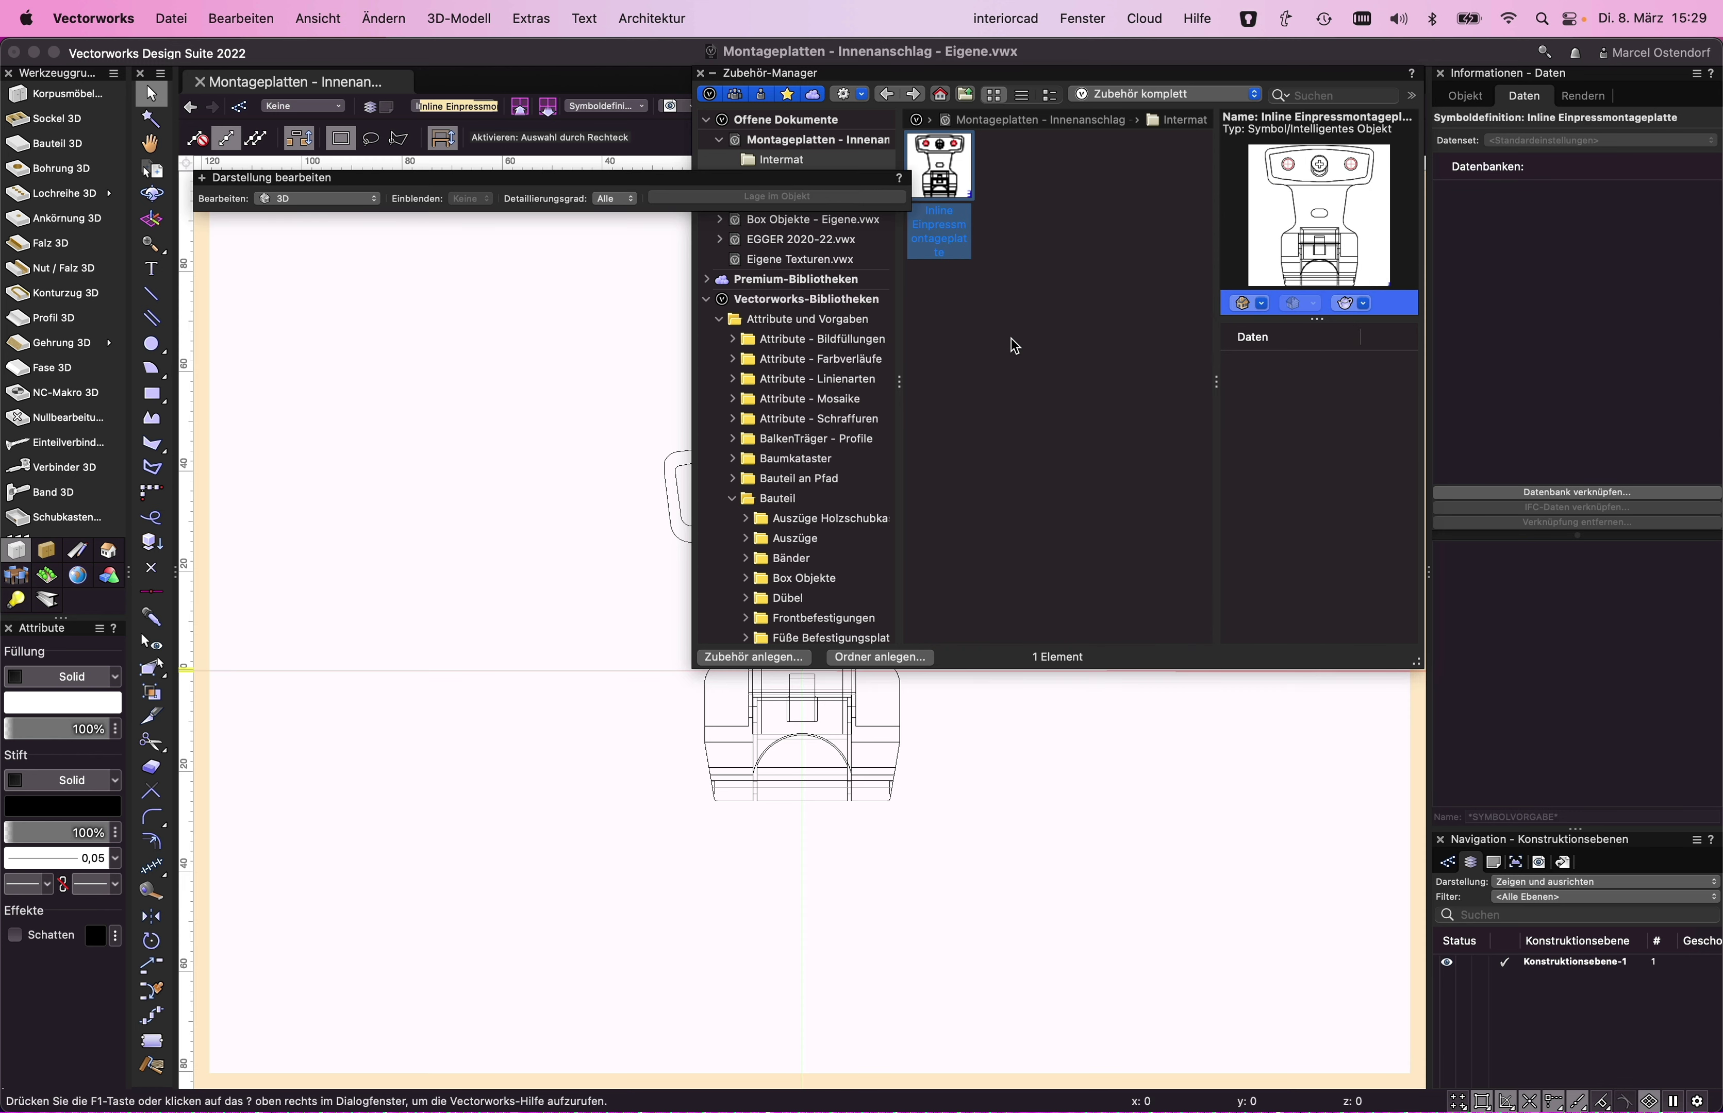
pyautogui.click(565, 411)
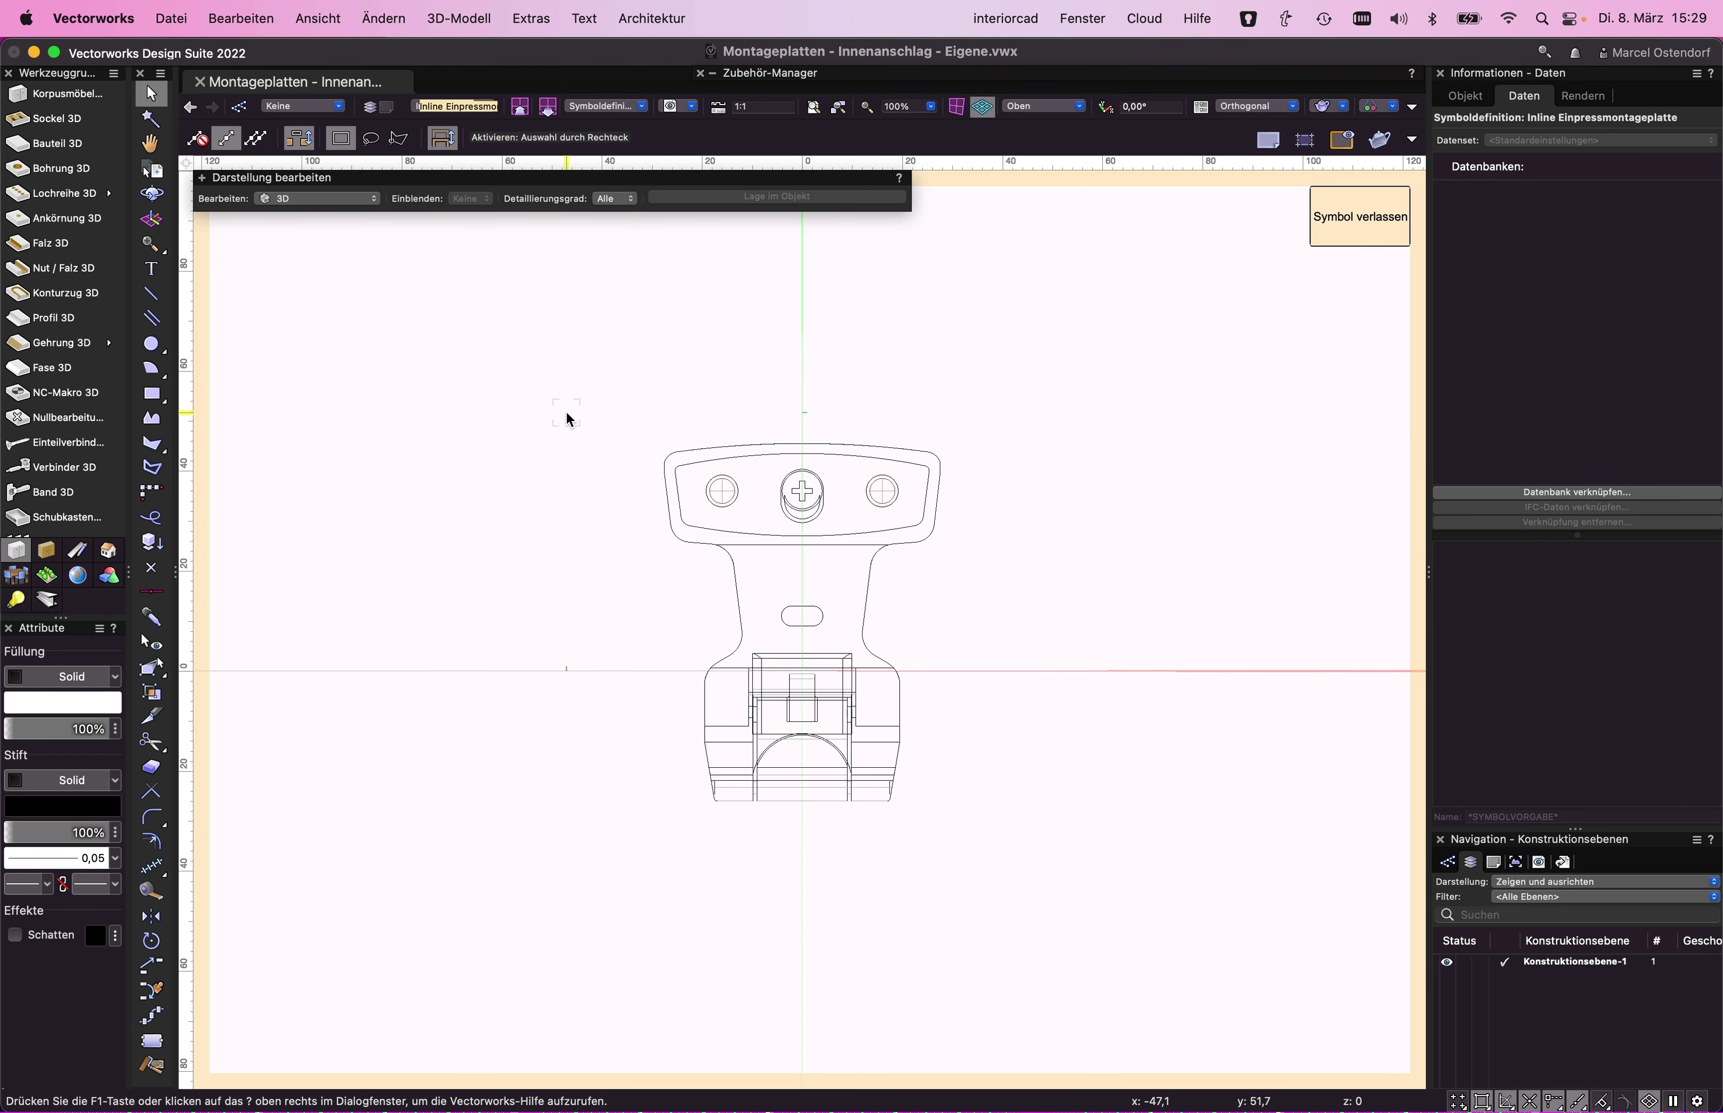
pyautogui.press('super+a')
pyautogui.press('BackSpace')
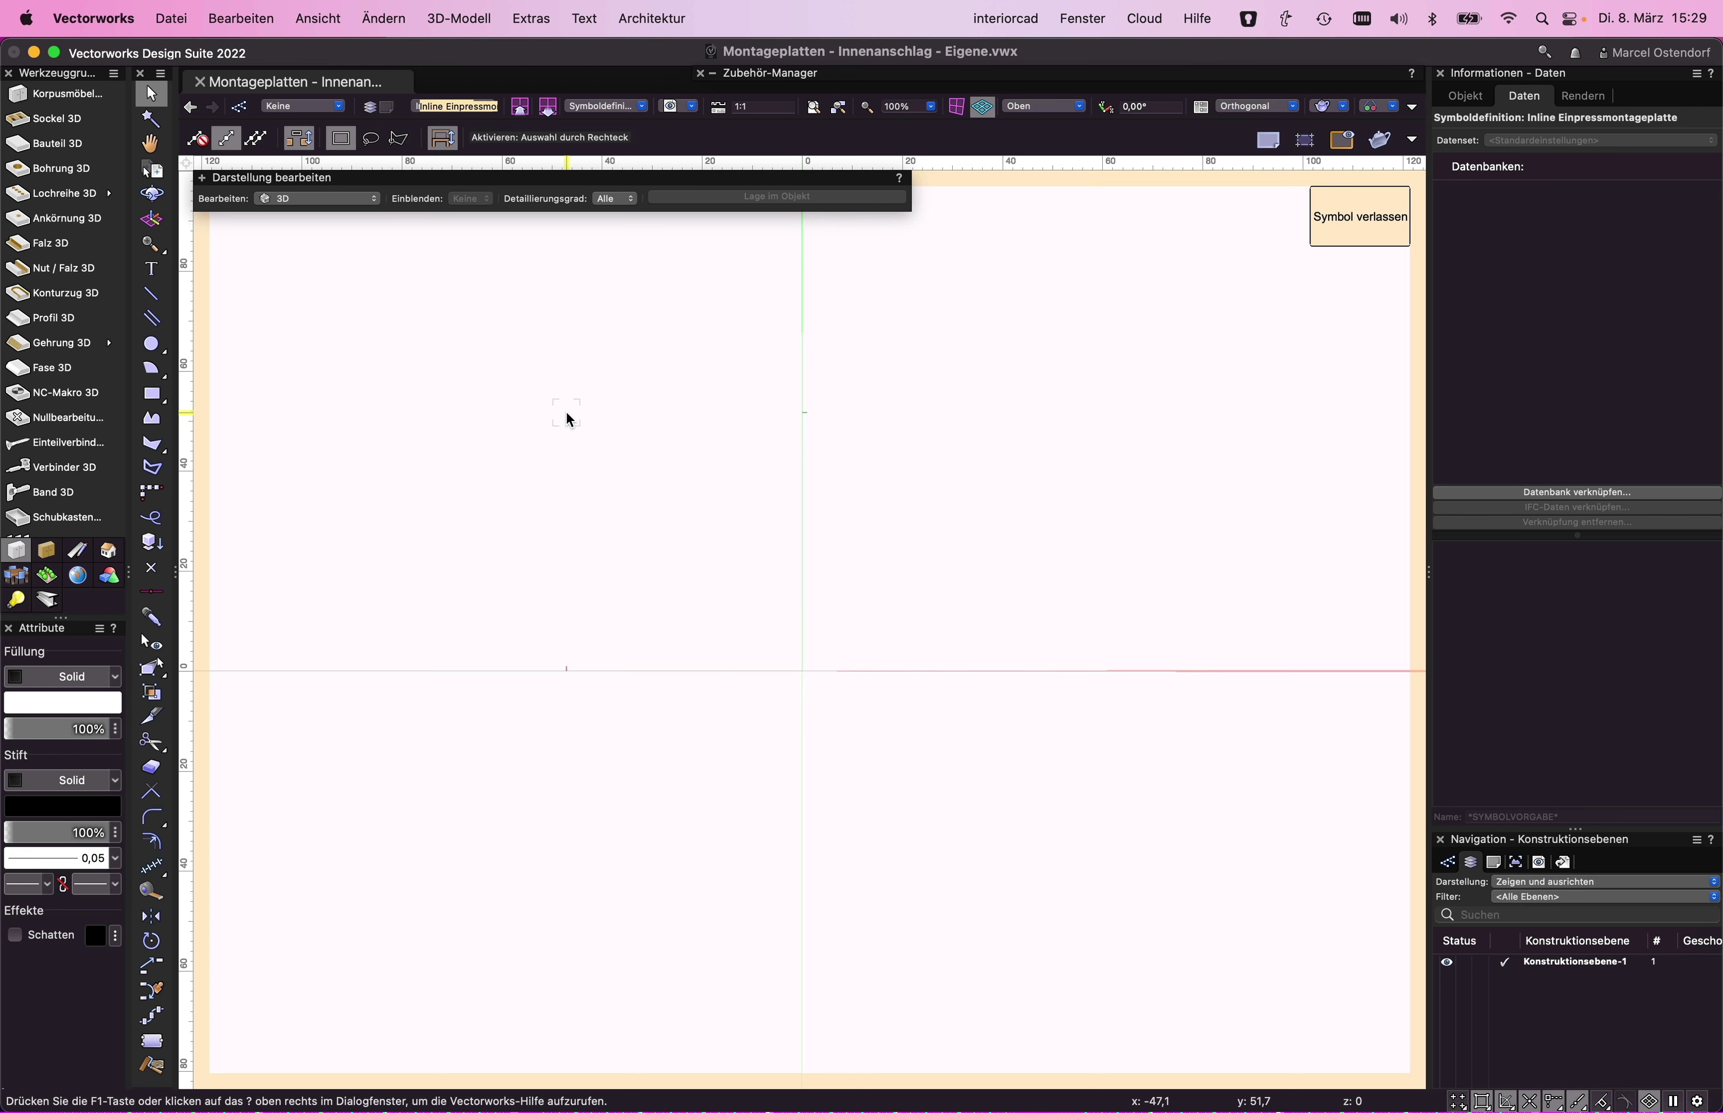
# - Import 42813.stp from the Downloads HETTICH_42813 folder into the symbol's 3D view
pyautogui.press('super+Tab')
pyautogui.press('super+Tab')
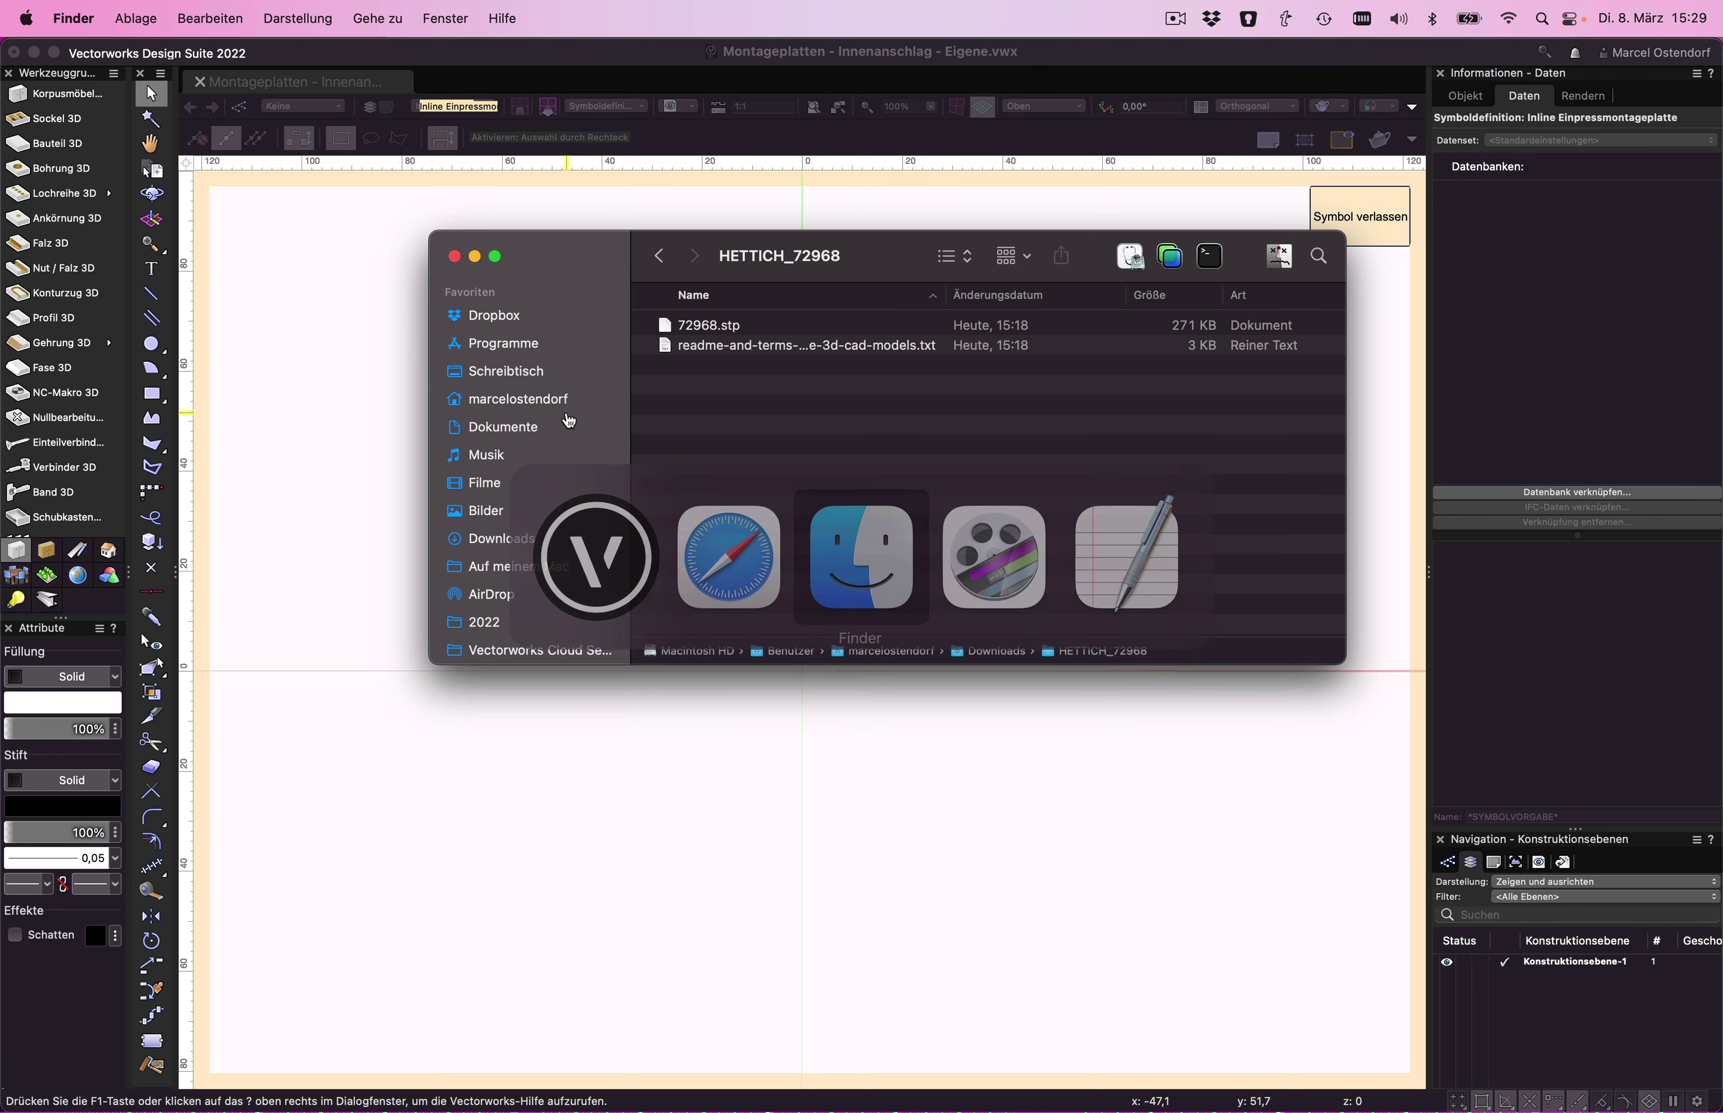
pyautogui.click(659, 256)
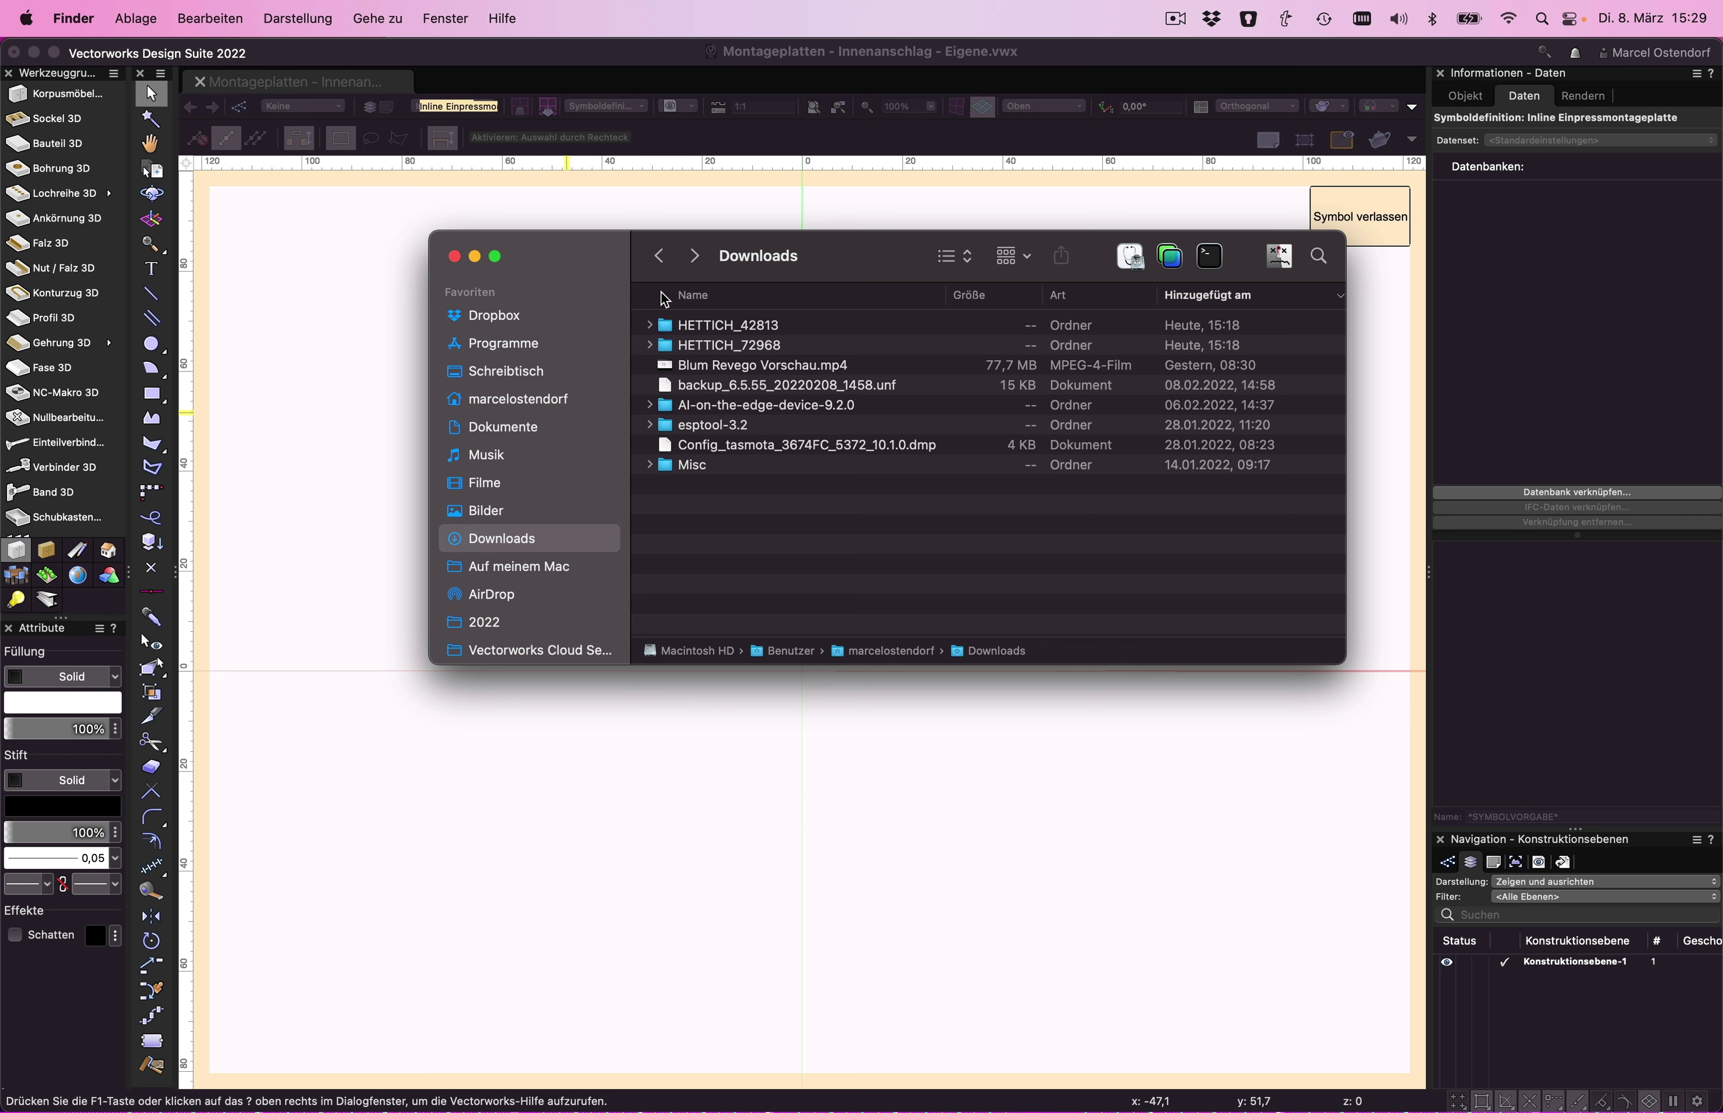
pyautogui.doubleClick(739, 325)
pyautogui.moveTo(713, 327); pyautogui.dragTo(840, 757)
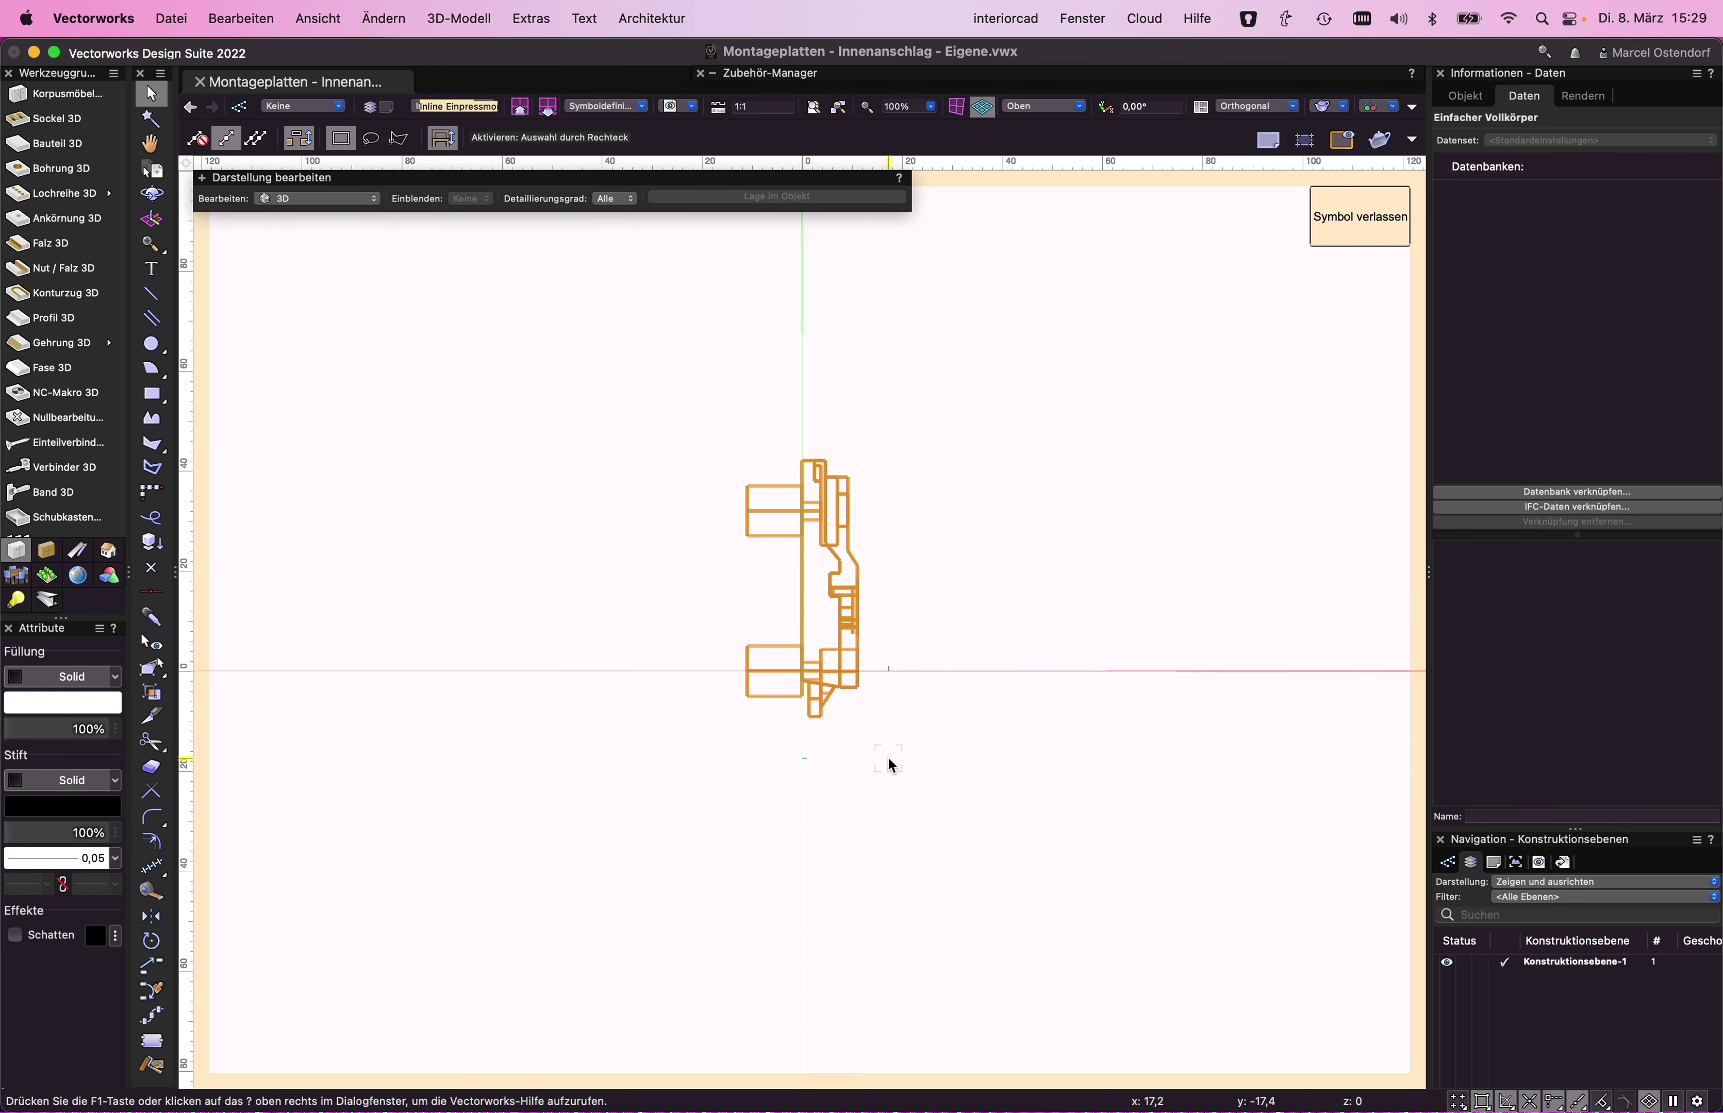
# - Orbit the imported plate, set the Vorne front view, and bring up the Punkt 3D settings
pyautogui.keyDown('shift'); pyautogui.moveTo(891, 763); pyautogui.dragTo(862, 521, button='middle'); pyautogui.keyUp('shift')
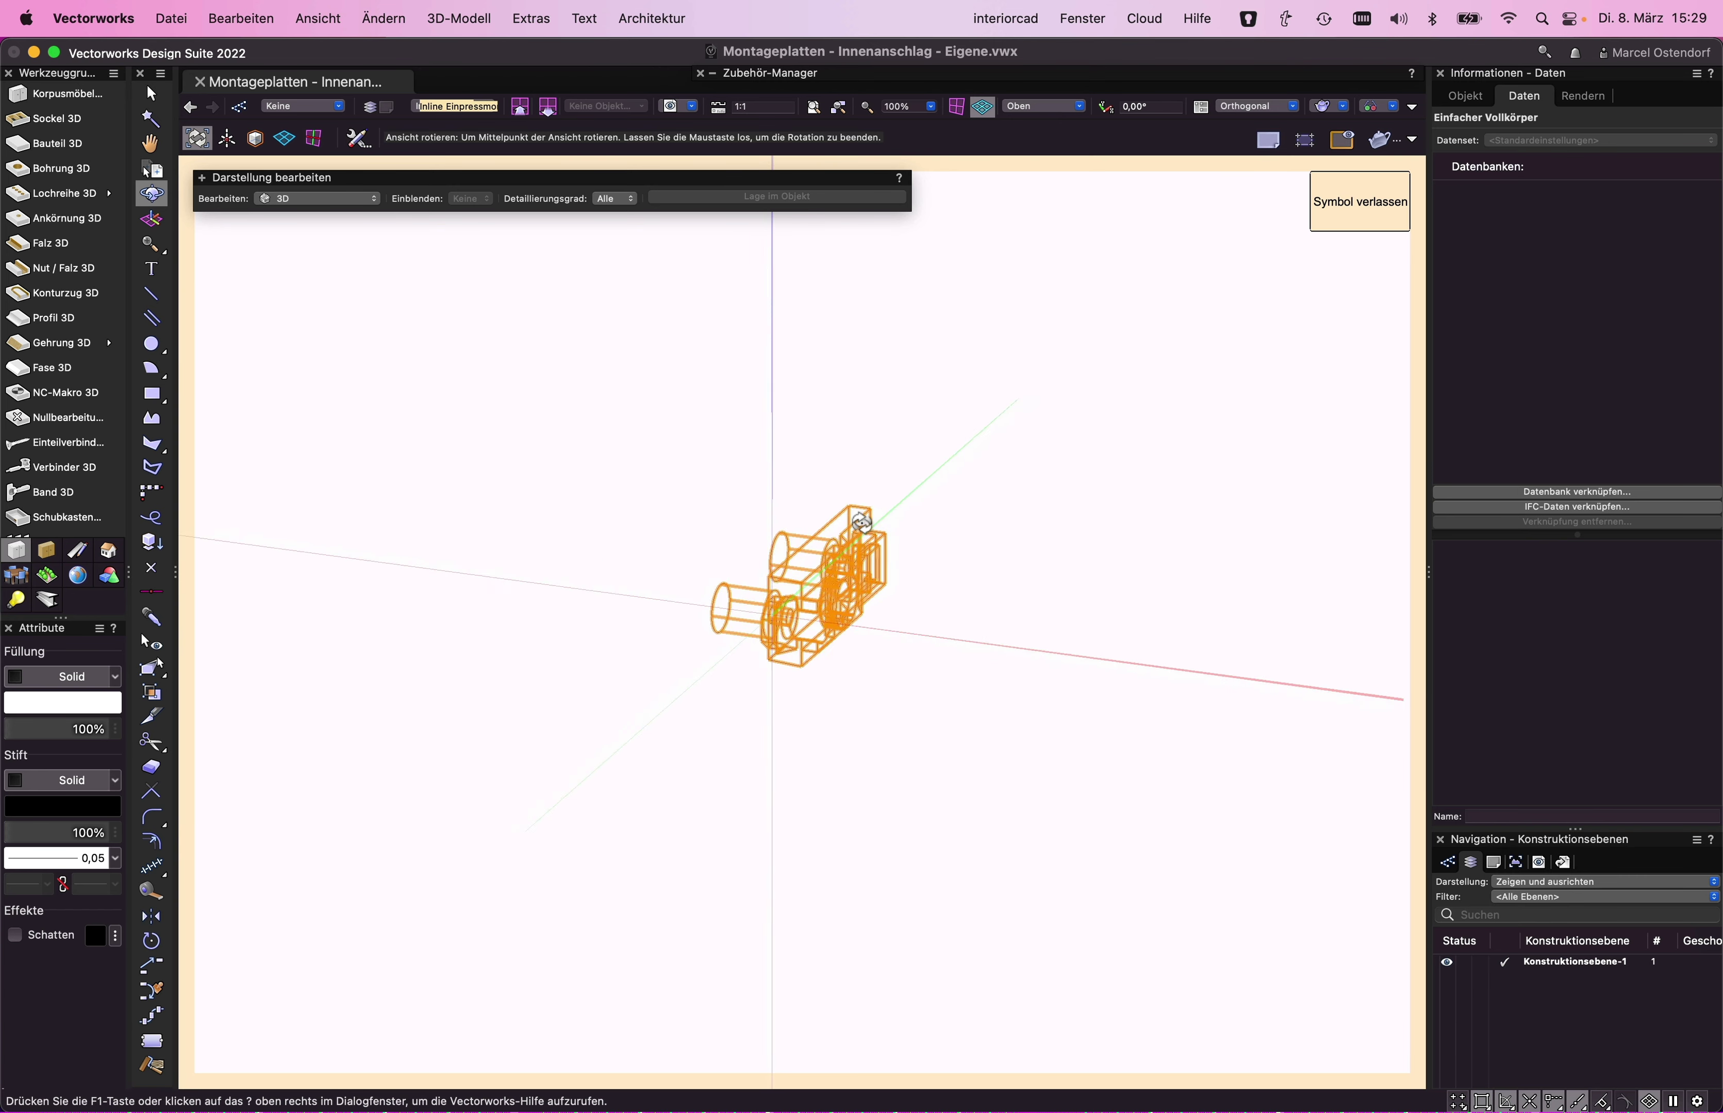
pyautogui.moveTo(861, 521); pyautogui.dragTo(904, 434)
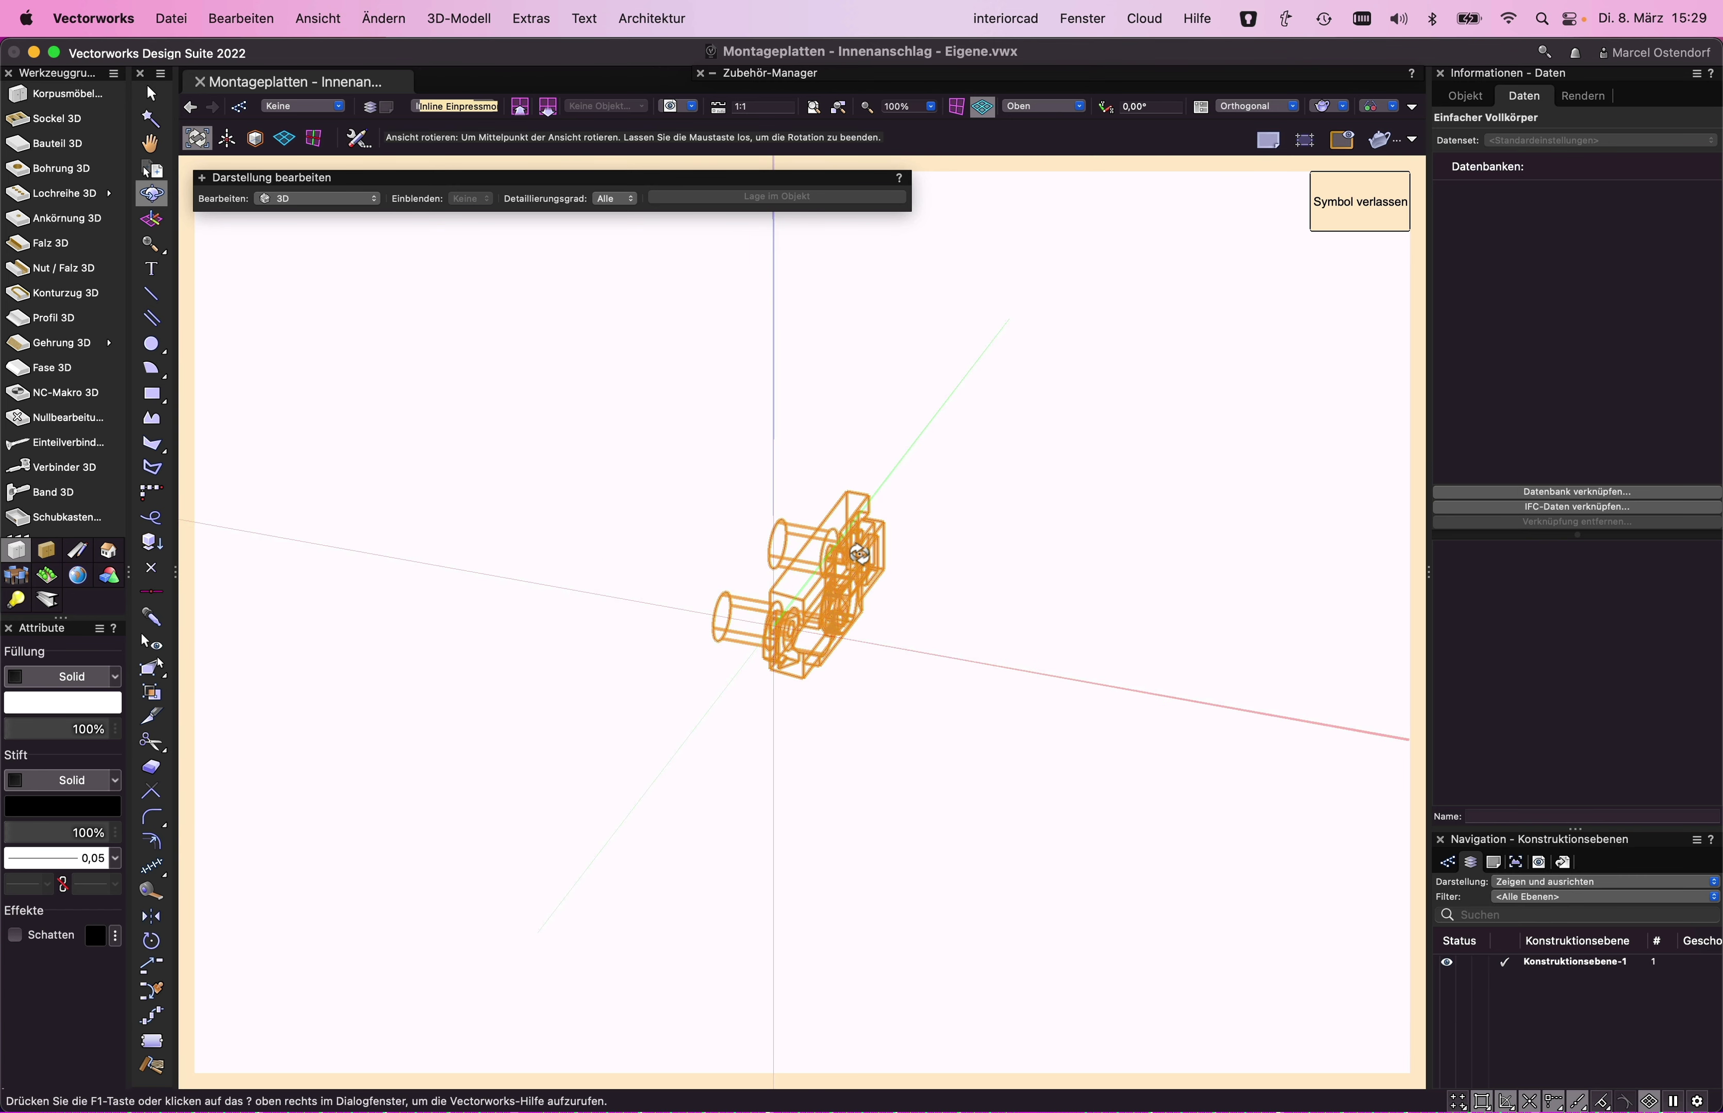
pyautogui.click(1041, 109)
pyautogui.click(1072, 187)
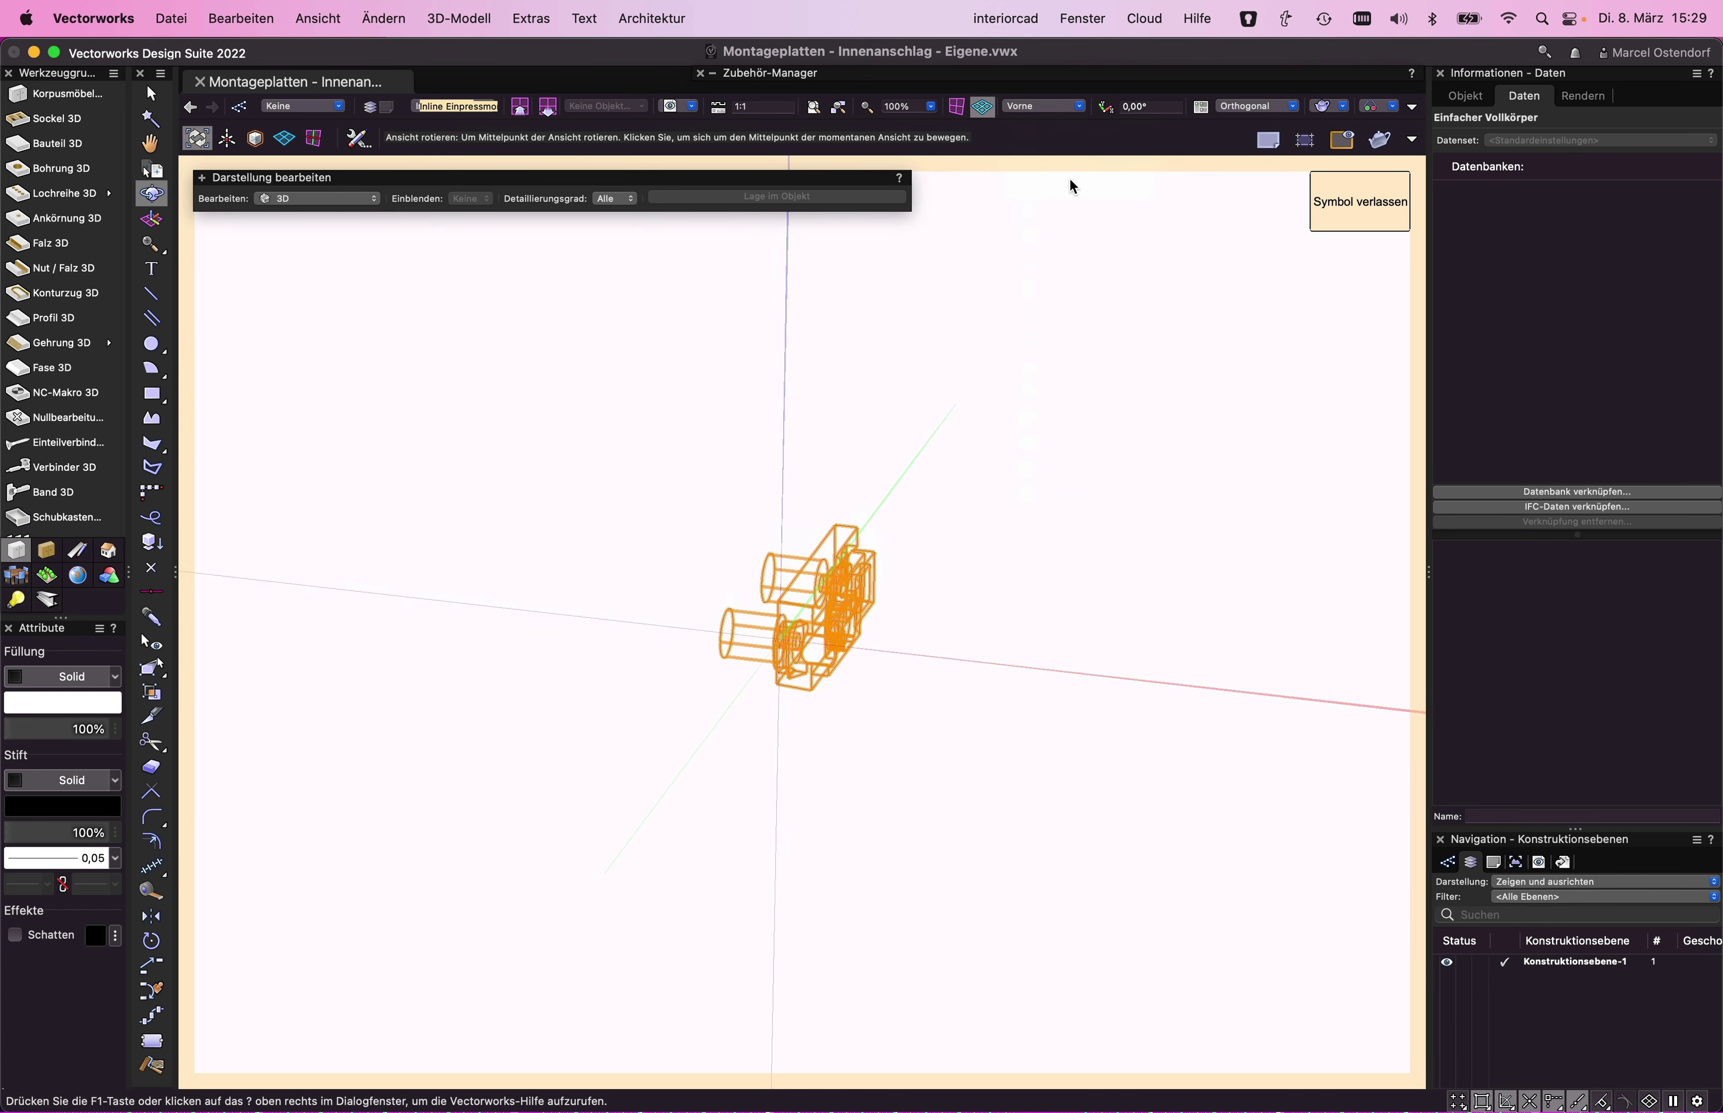
pyautogui.moveTo(936, 549); pyautogui.dragTo(933, 552)
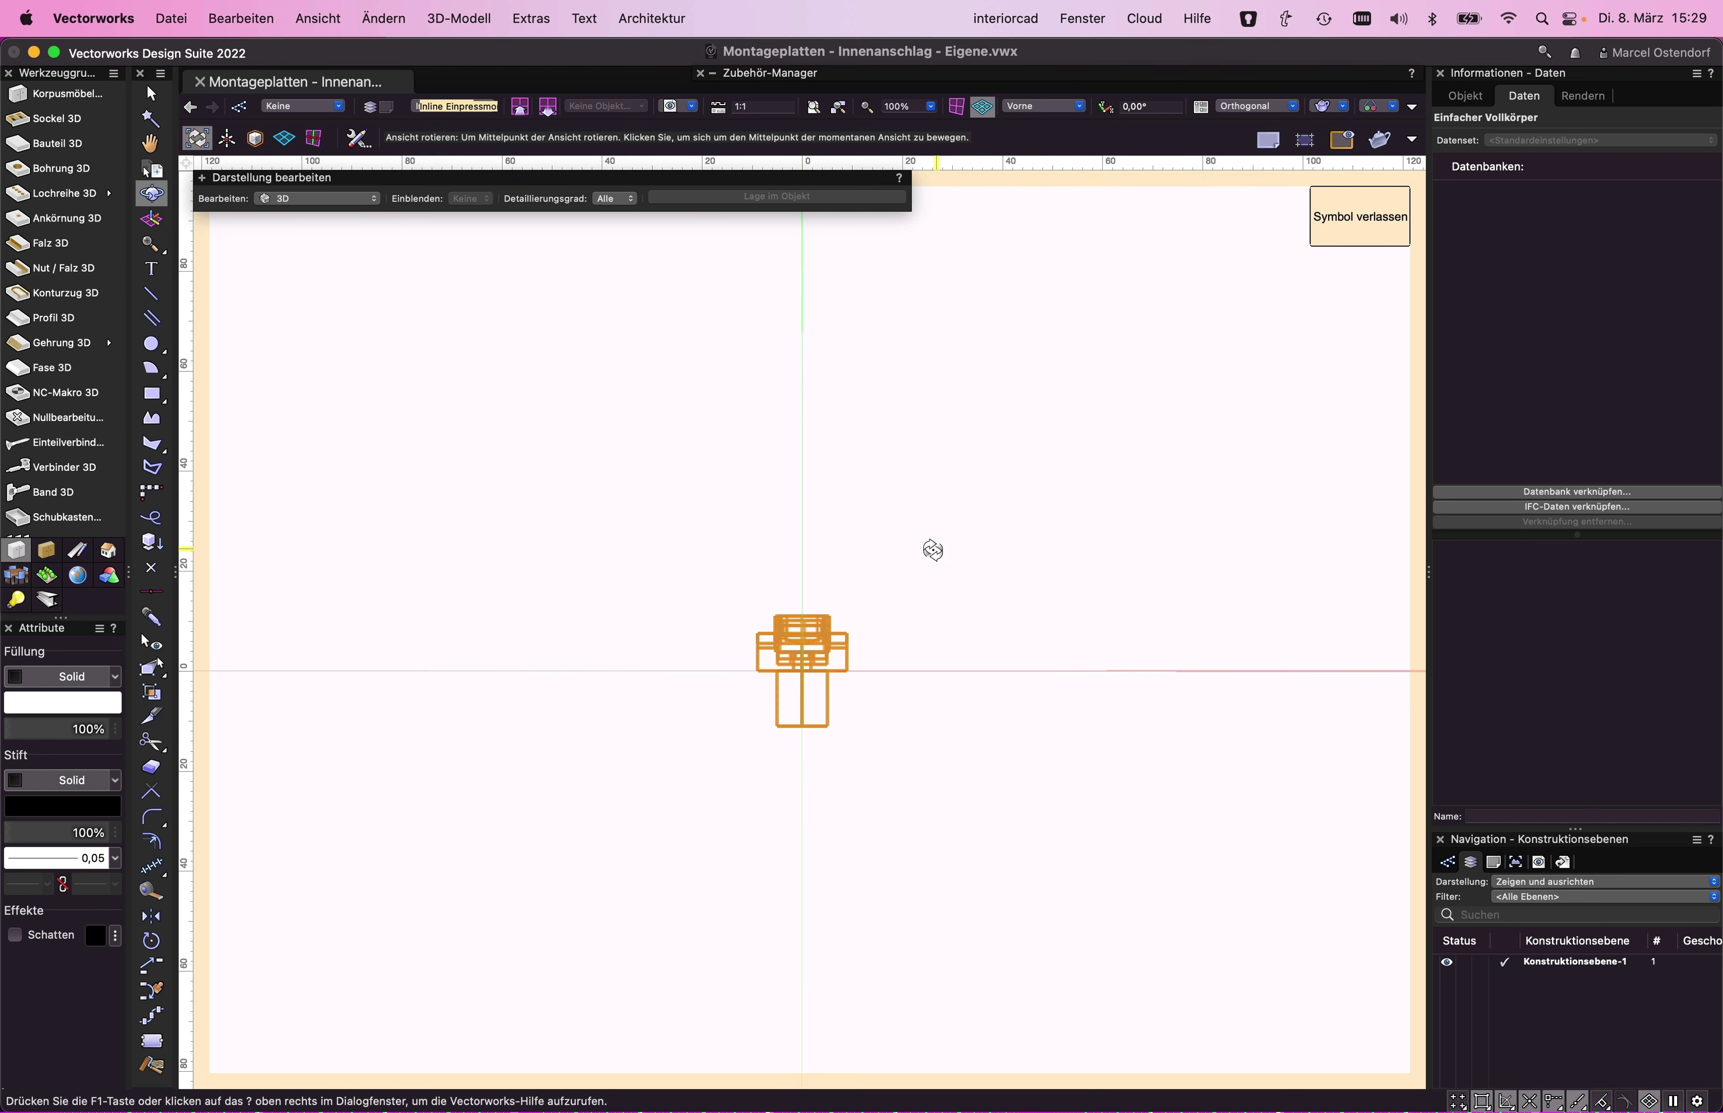
pyautogui.click(109, 576)
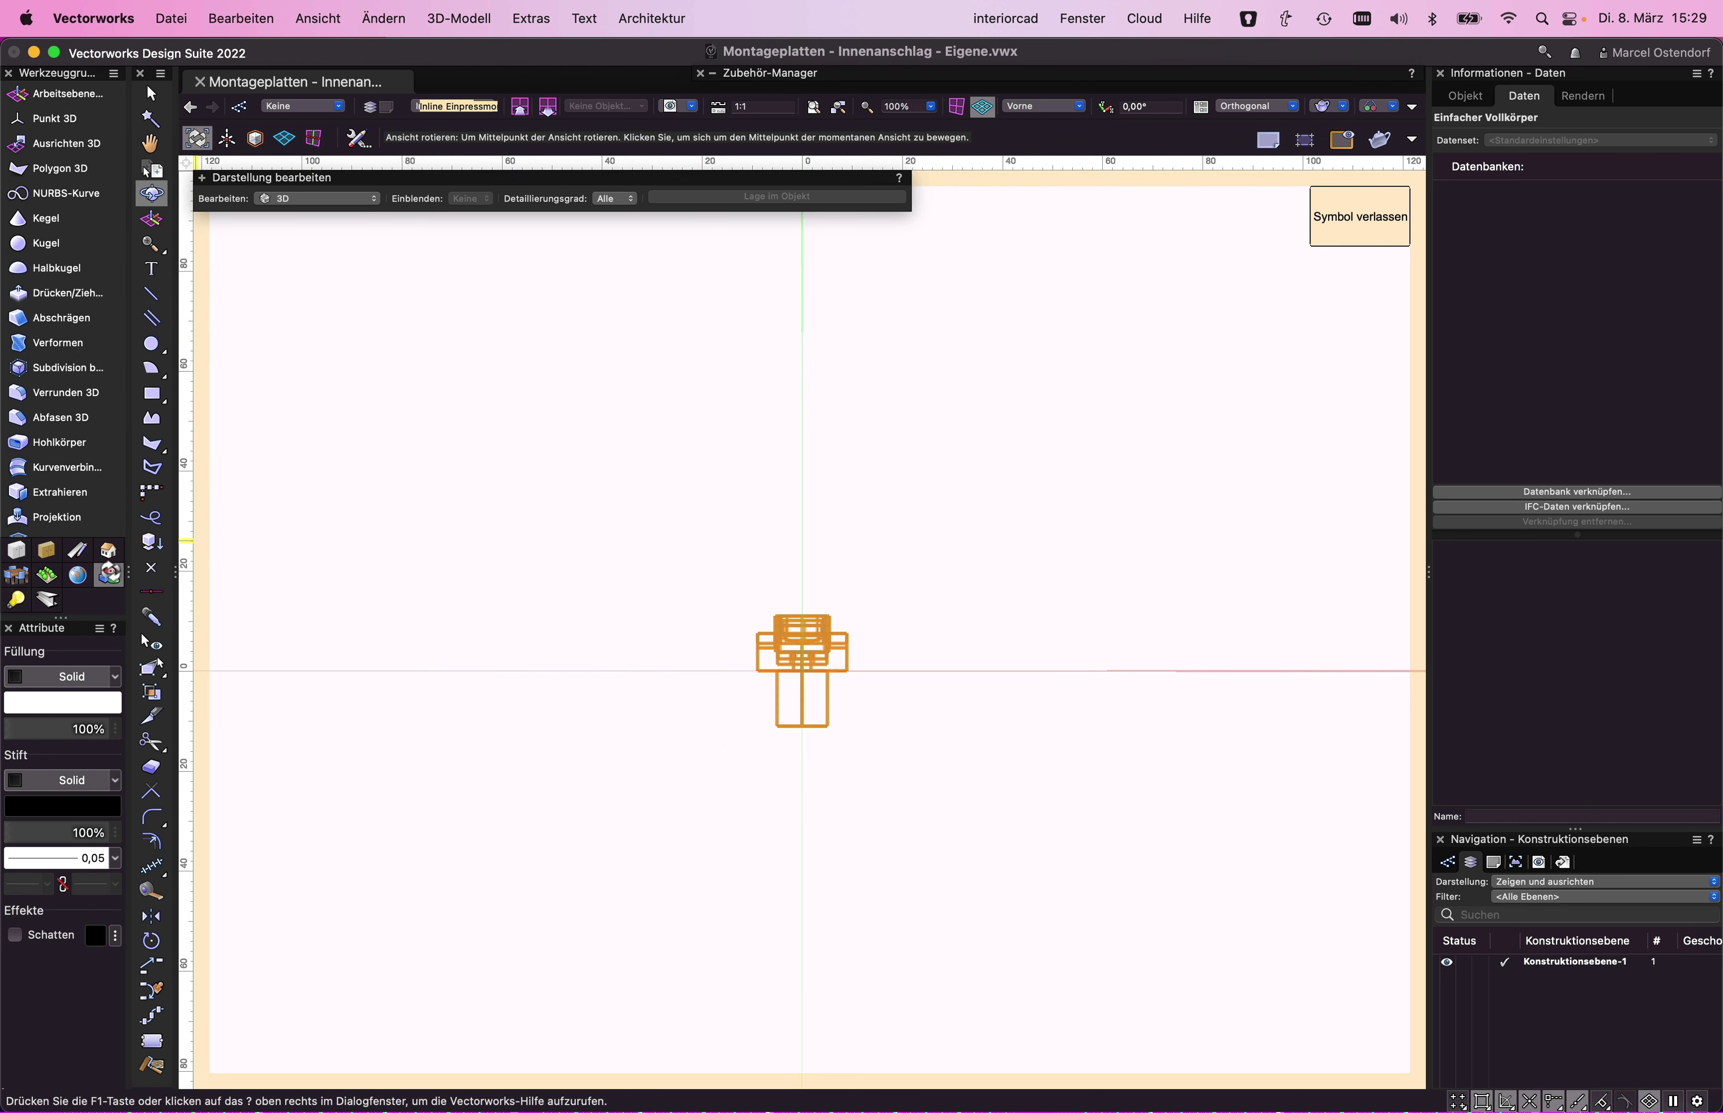
pyautogui.doubleClick(65, 118)
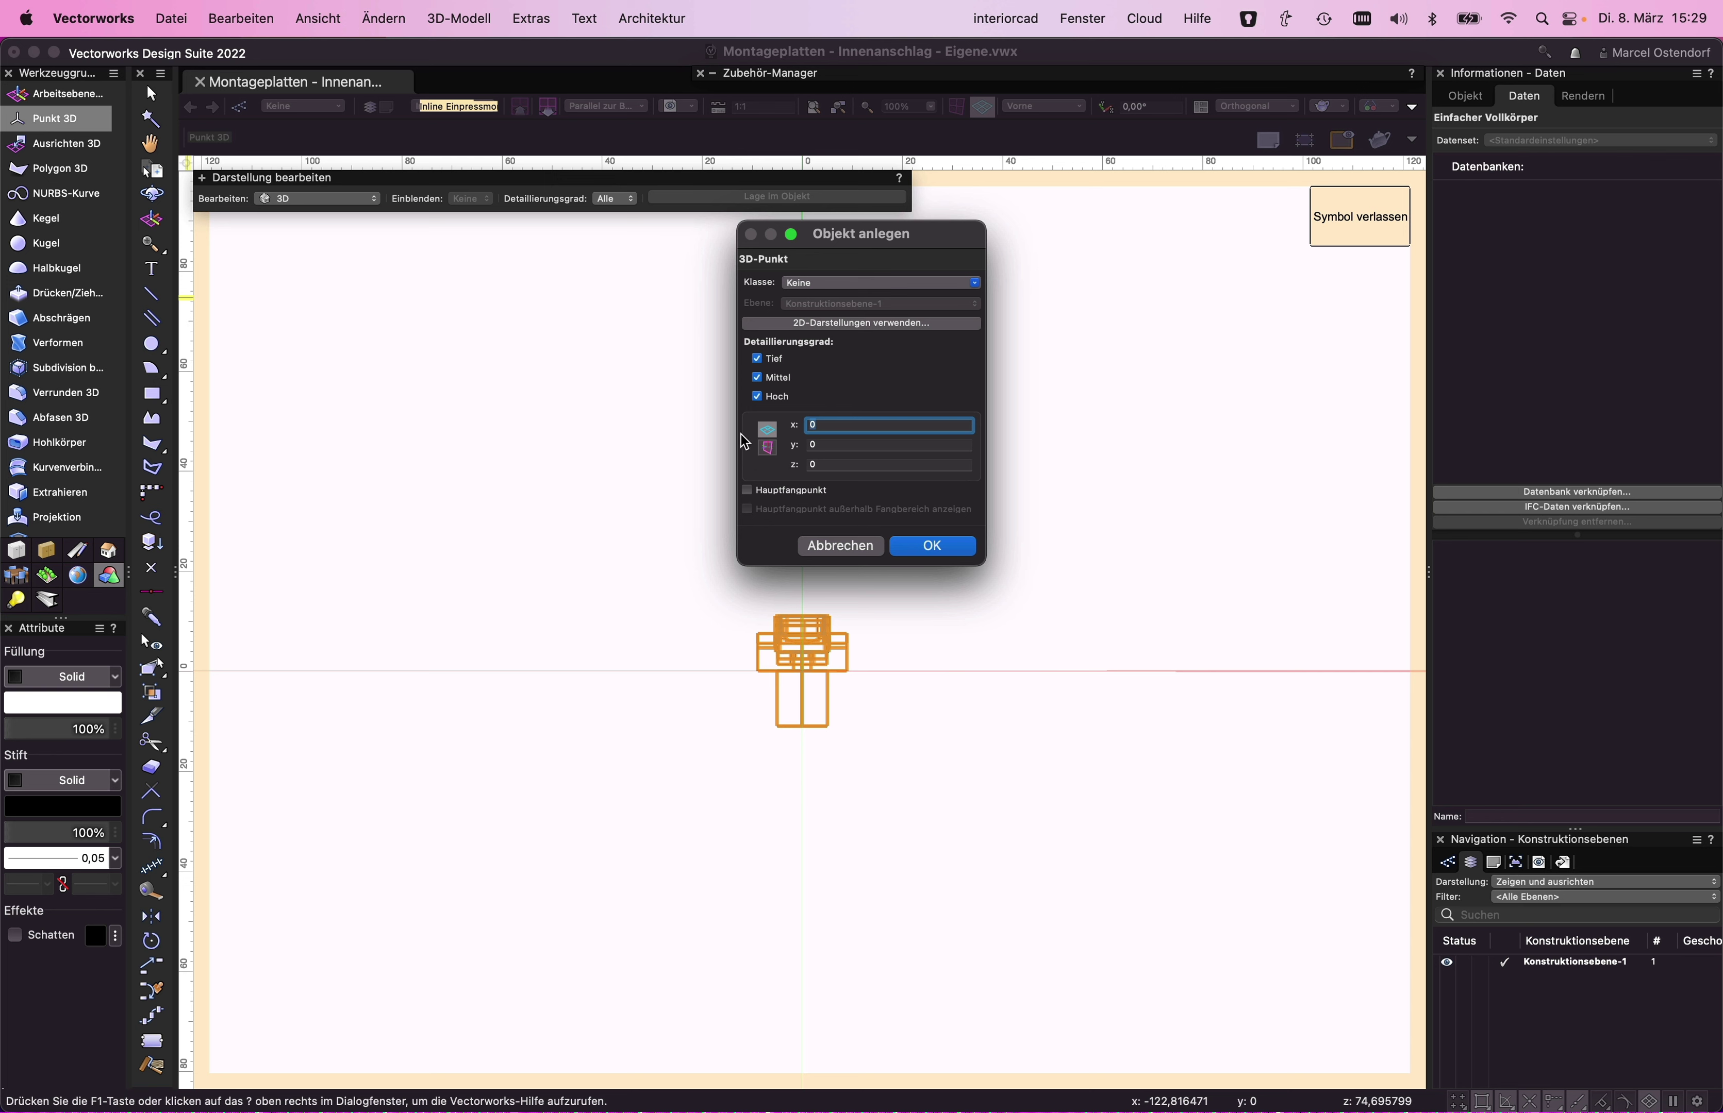
# - Place a 3D point at 0, 0, 0 and return to the selection tool
pyautogui.click(915, 544)
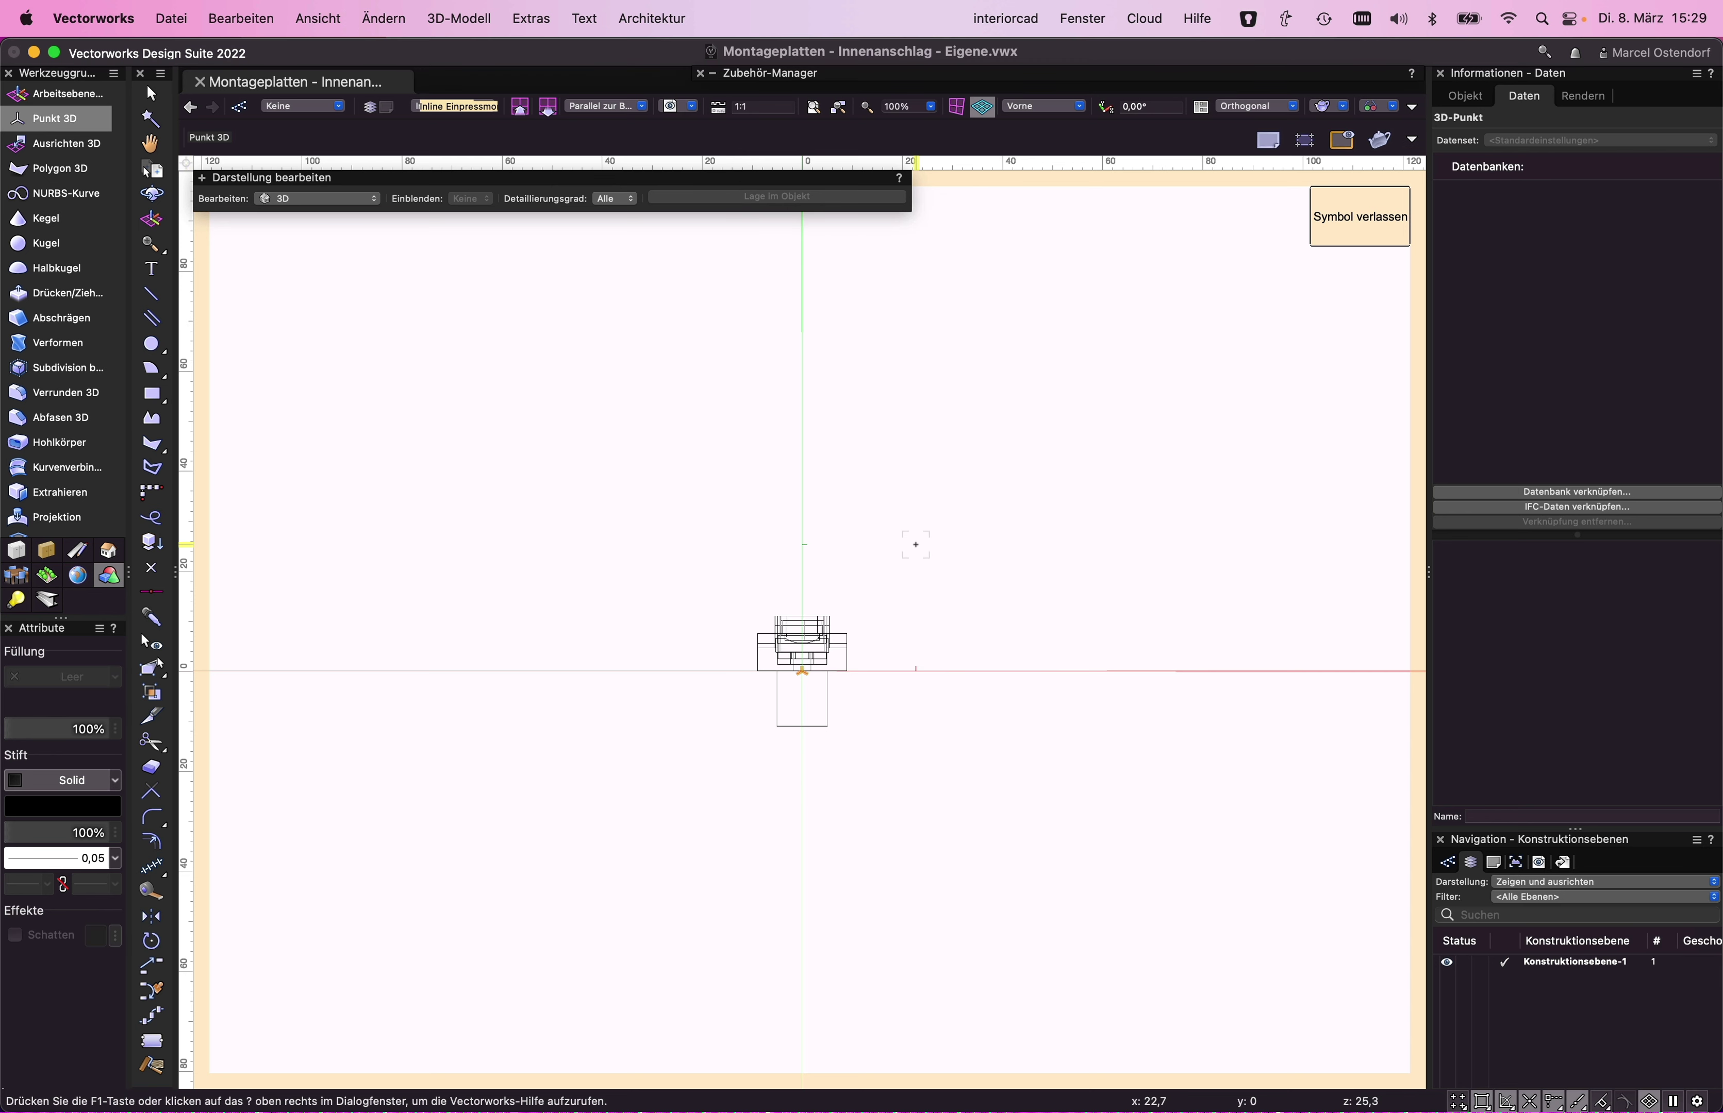
pyautogui.press('x')
pyautogui.scroll(5, 813, 706)
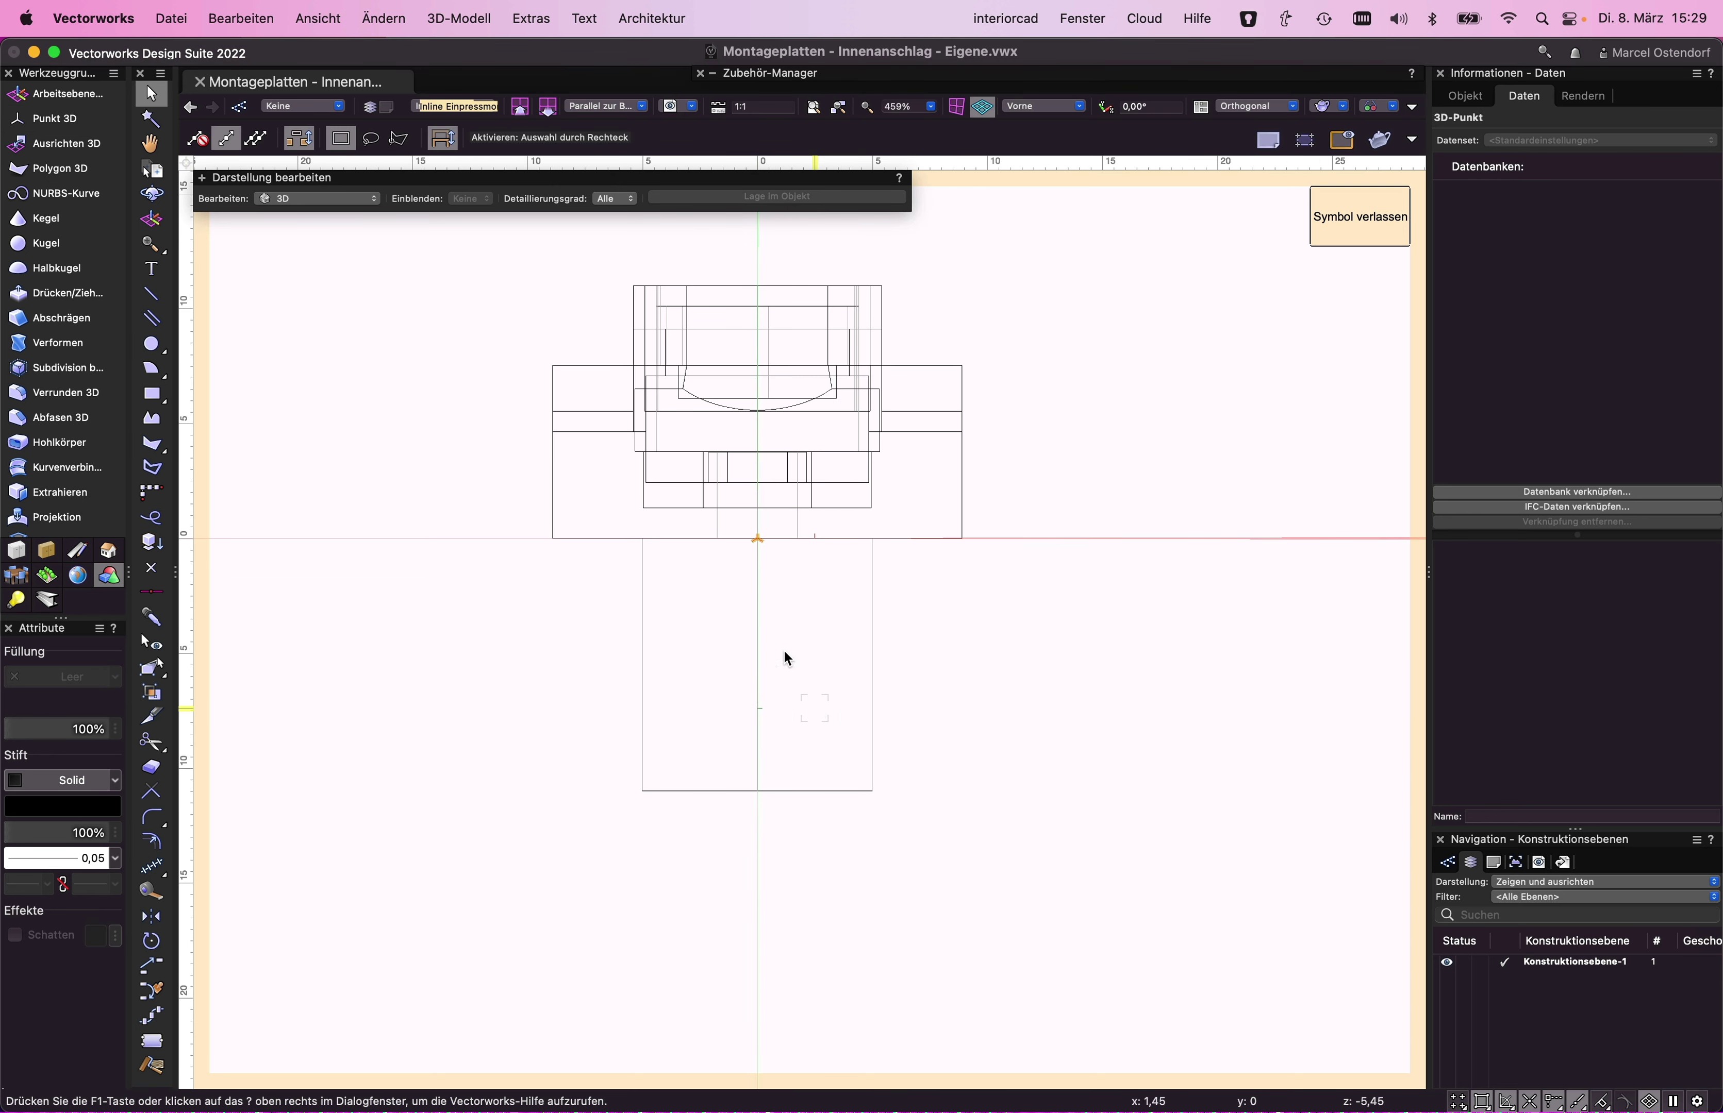
pyautogui.scroll(3, 741, 573)
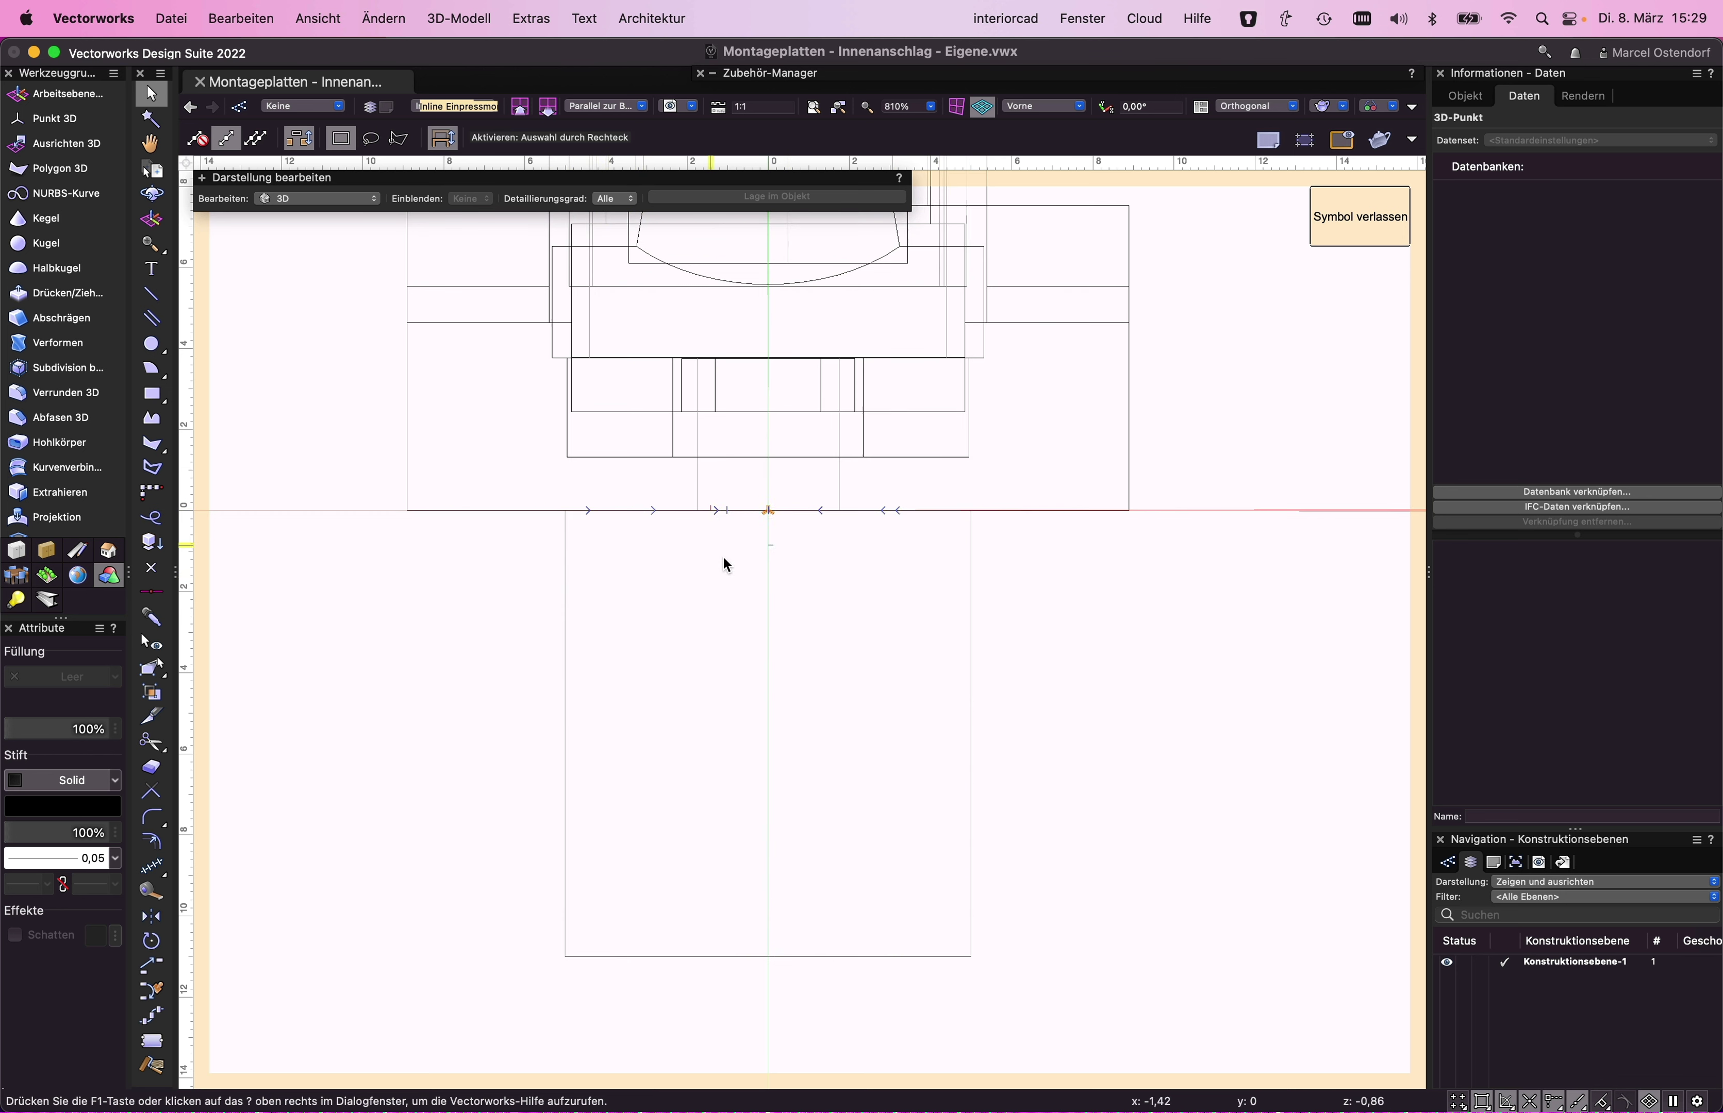
pyautogui.scroll(-1, 808, 666)
pyautogui.scroll(-2, 808, 666)
pyautogui.scroll(-1, 808, 666)
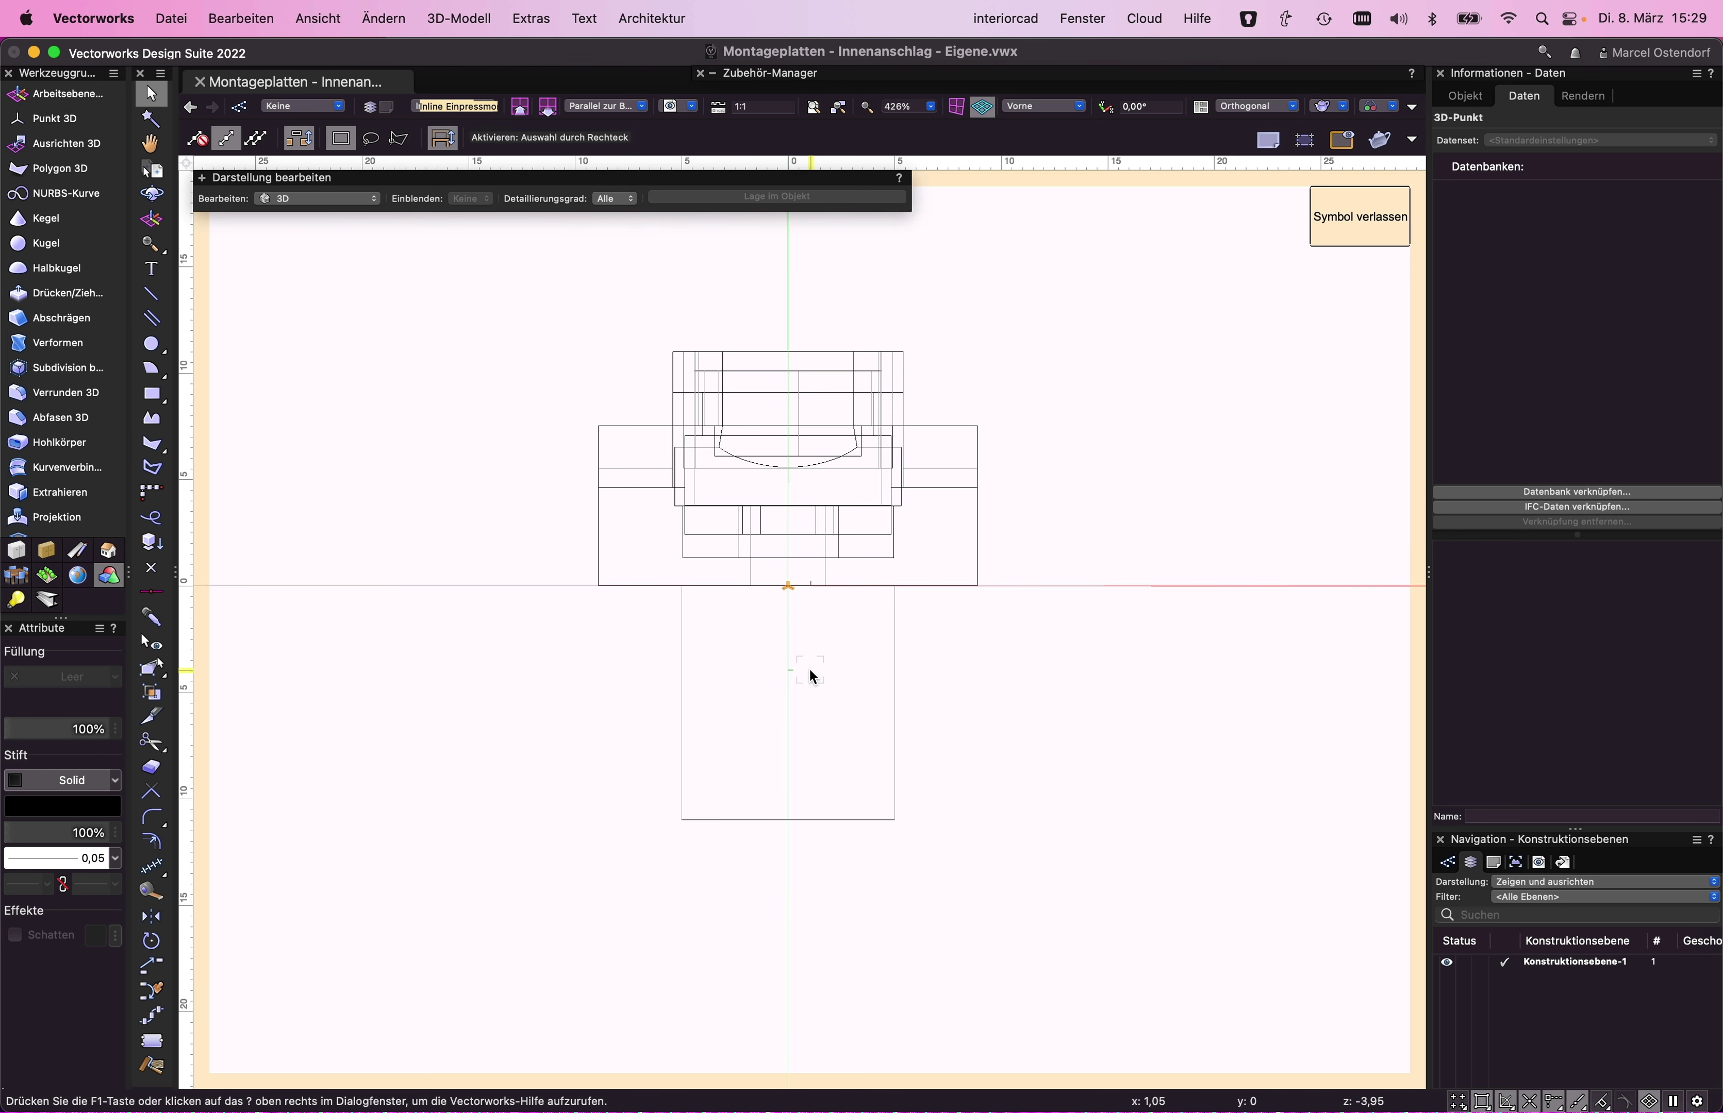
# - Snap-drag the 42813 plate so it sits on the origin line
pyautogui.click(865, 464)
pyautogui.click(847, 613)
pyautogui.scroll(3, 794, 628)
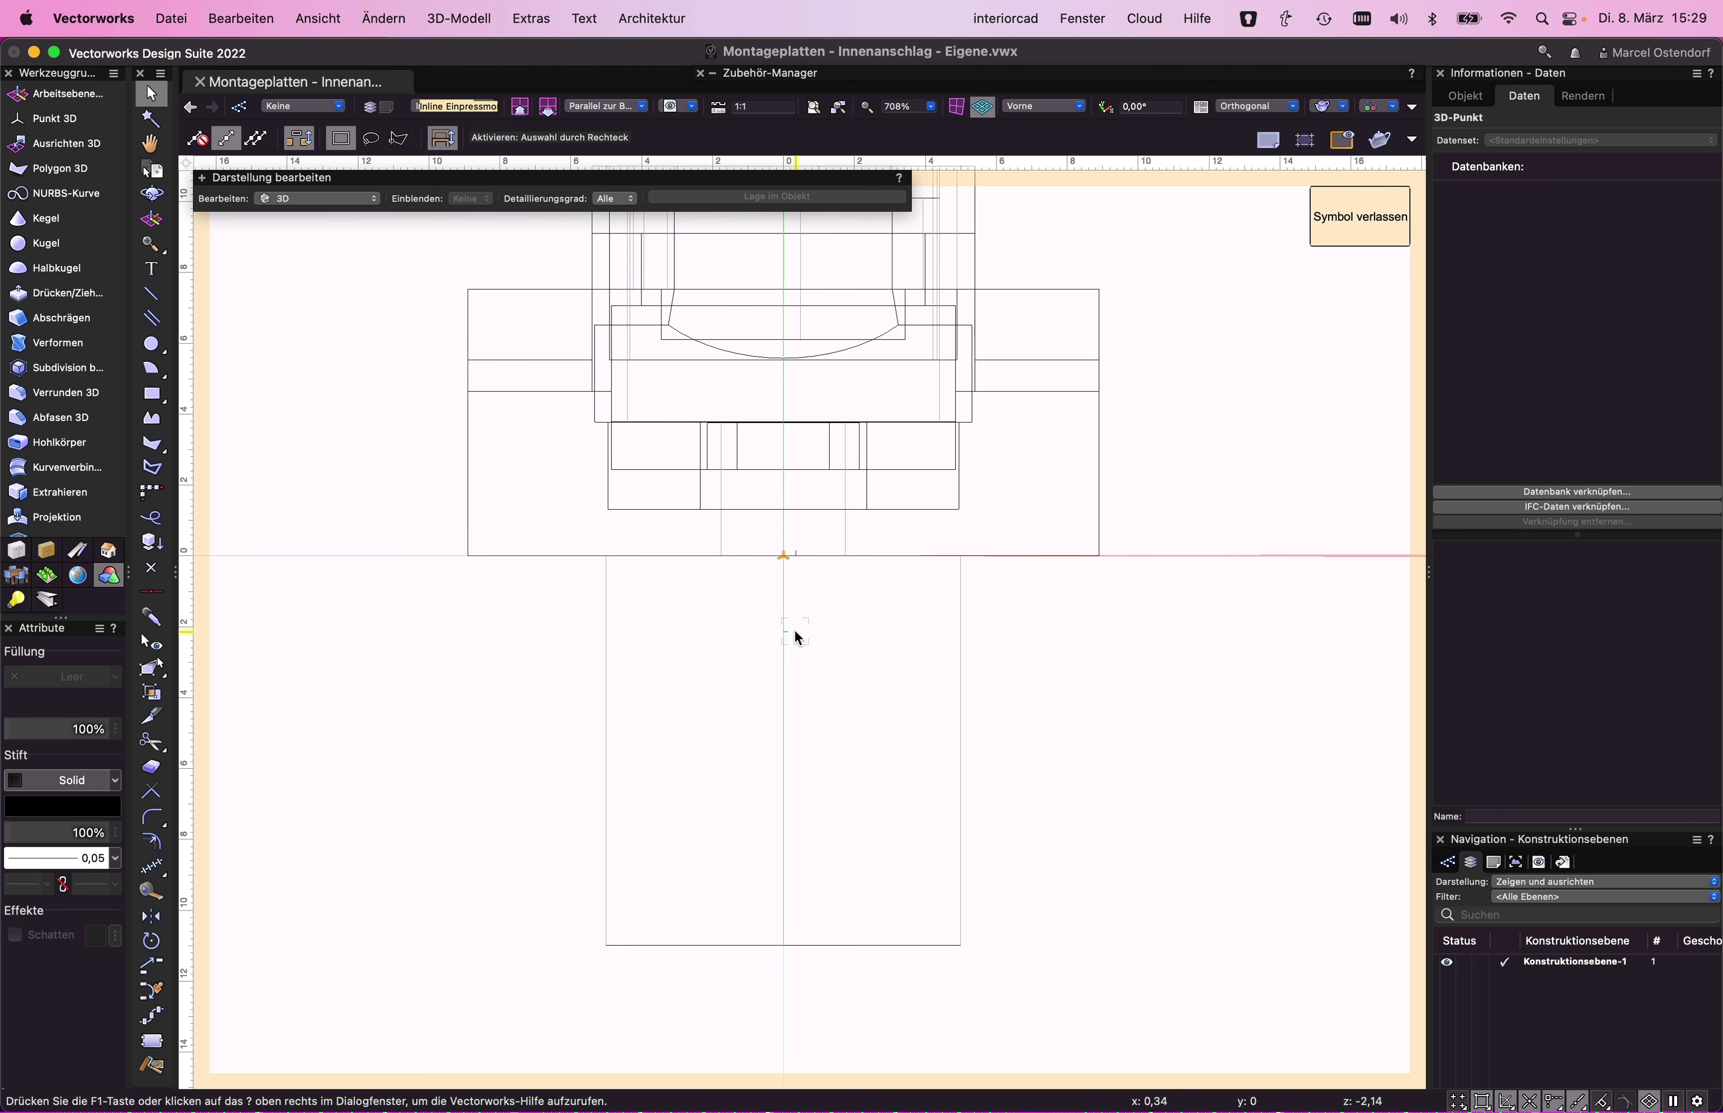
pyautogui.scroll(2, 790, 590)
pyautogui.scroll(3, 793, 596)
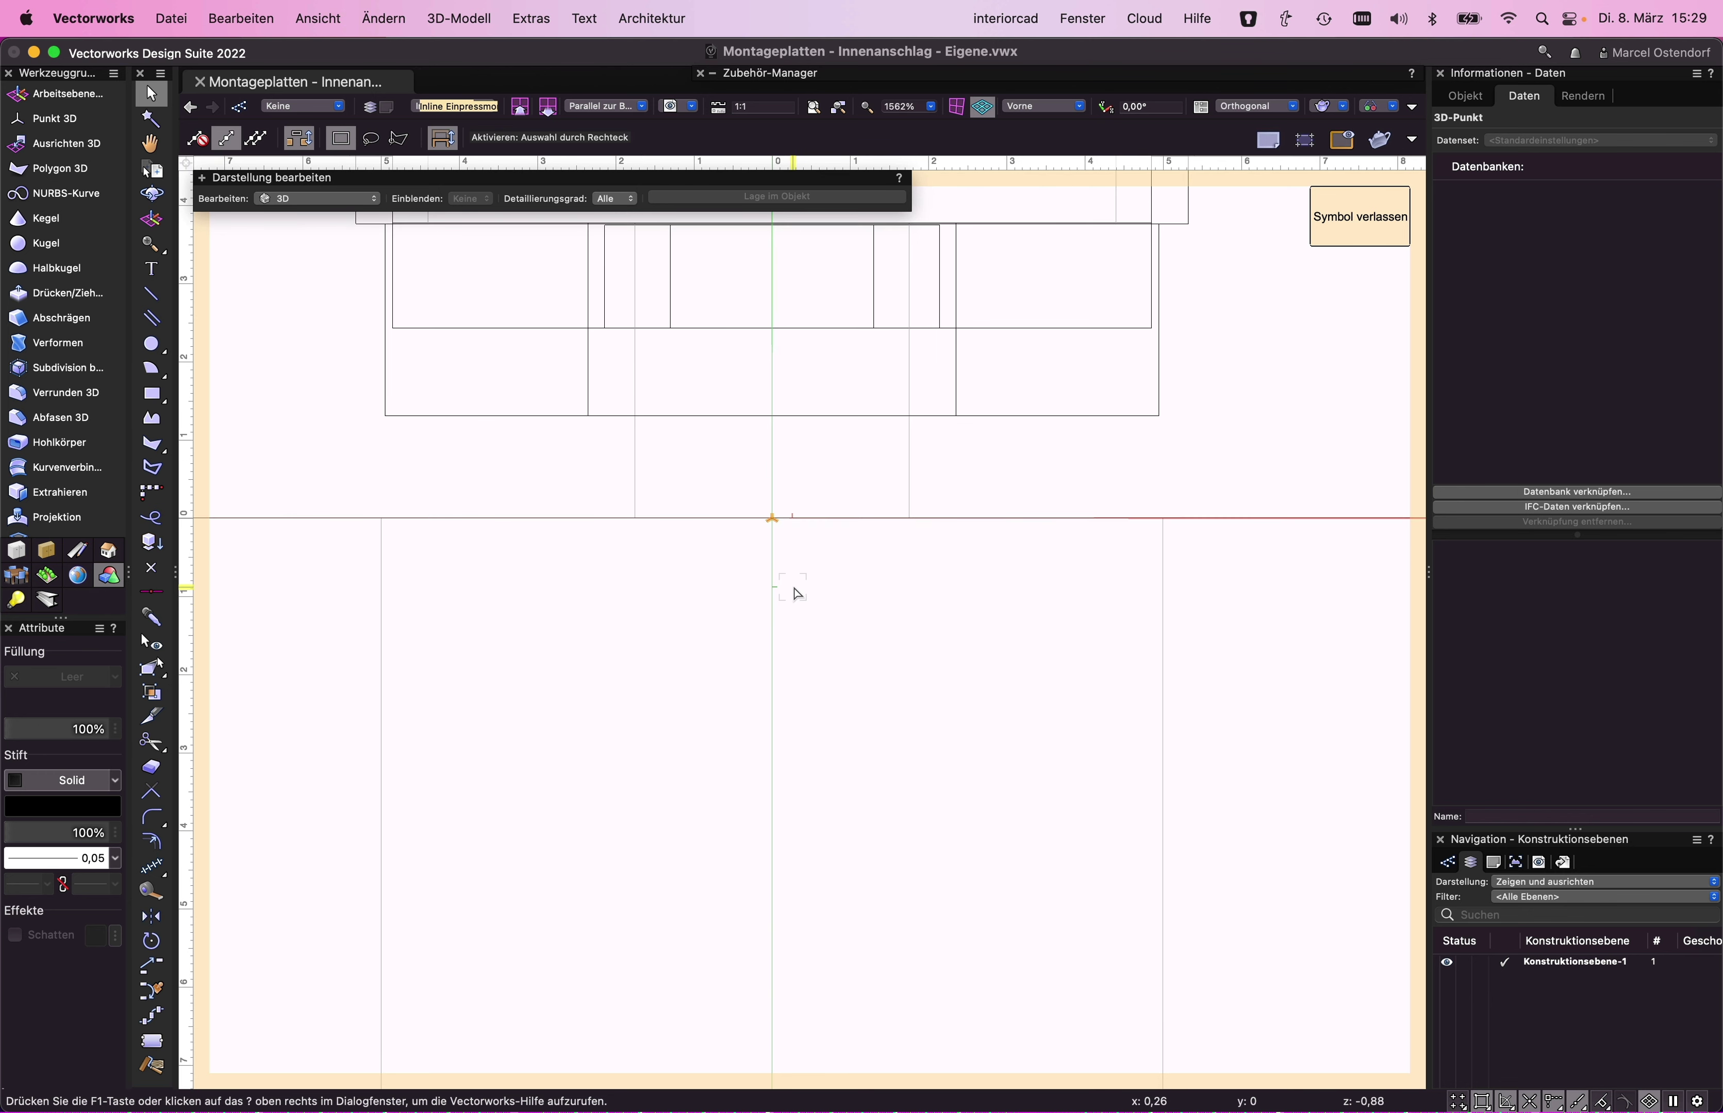
pyautogui.moveTo(908, 518); pyautogui.dragTo(909, 456)
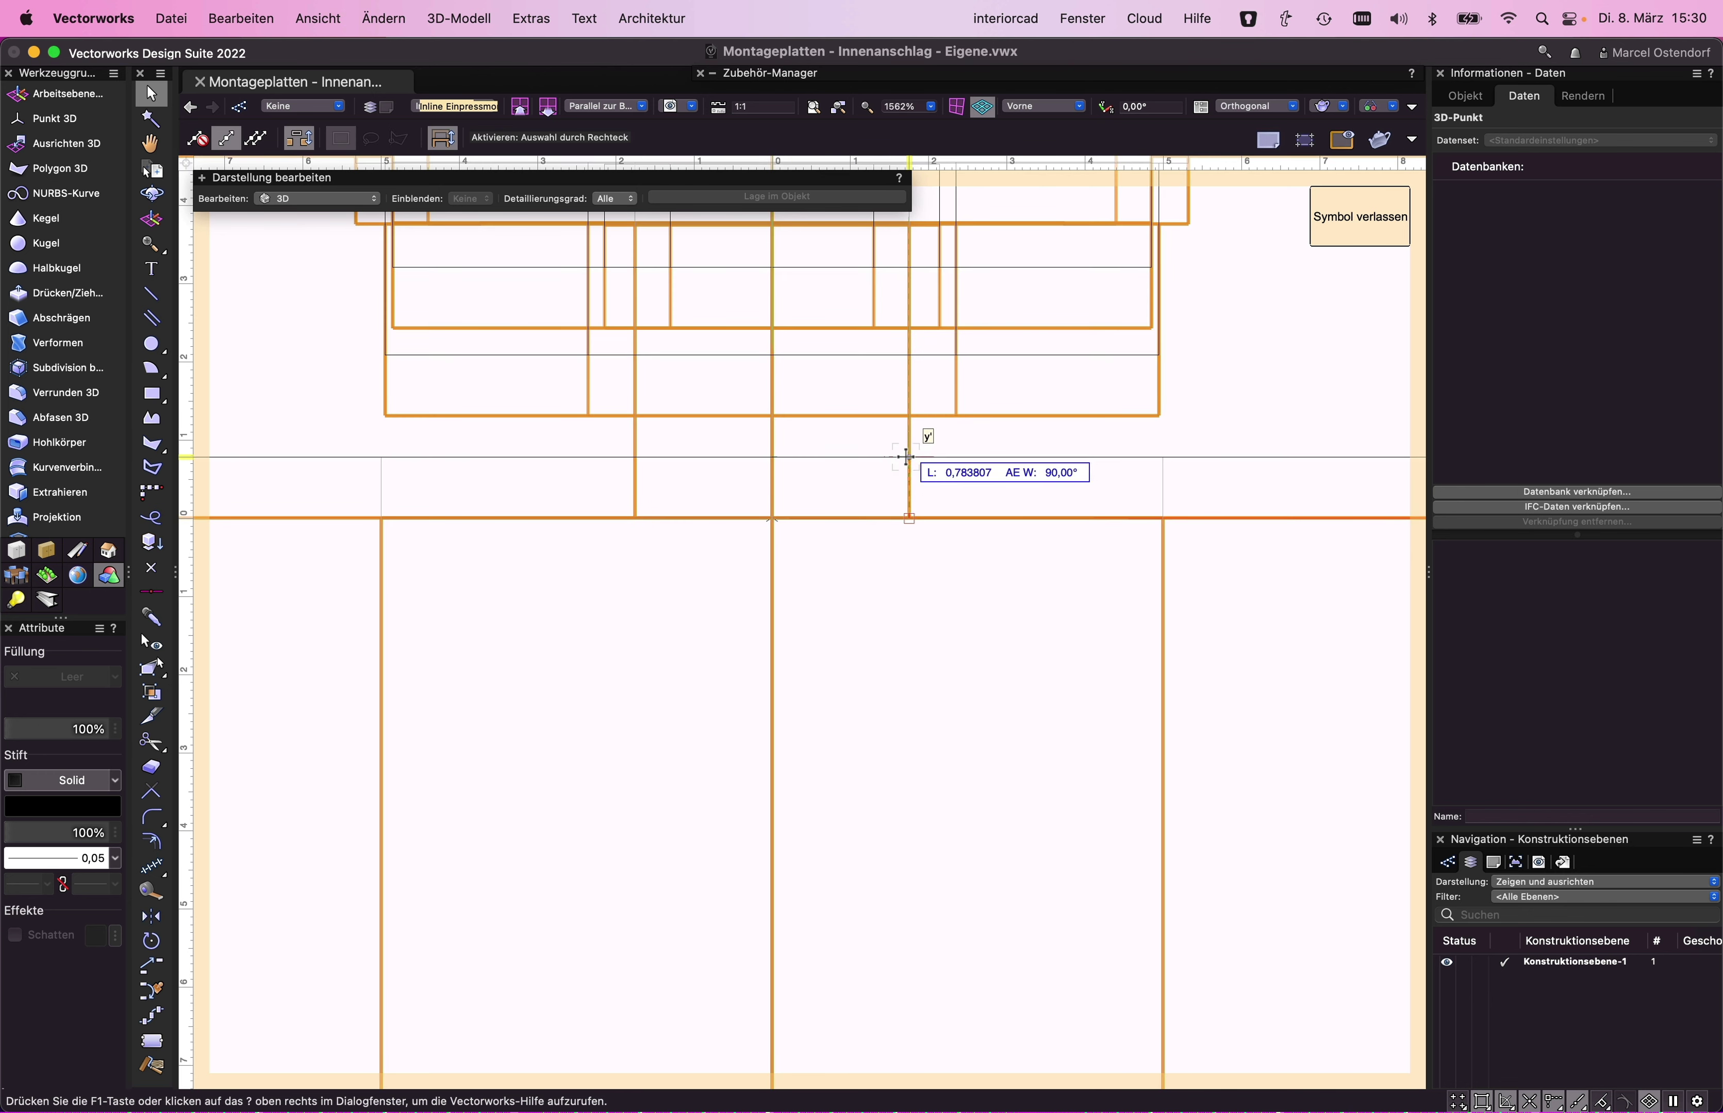
pyautogui.click(863, 557)
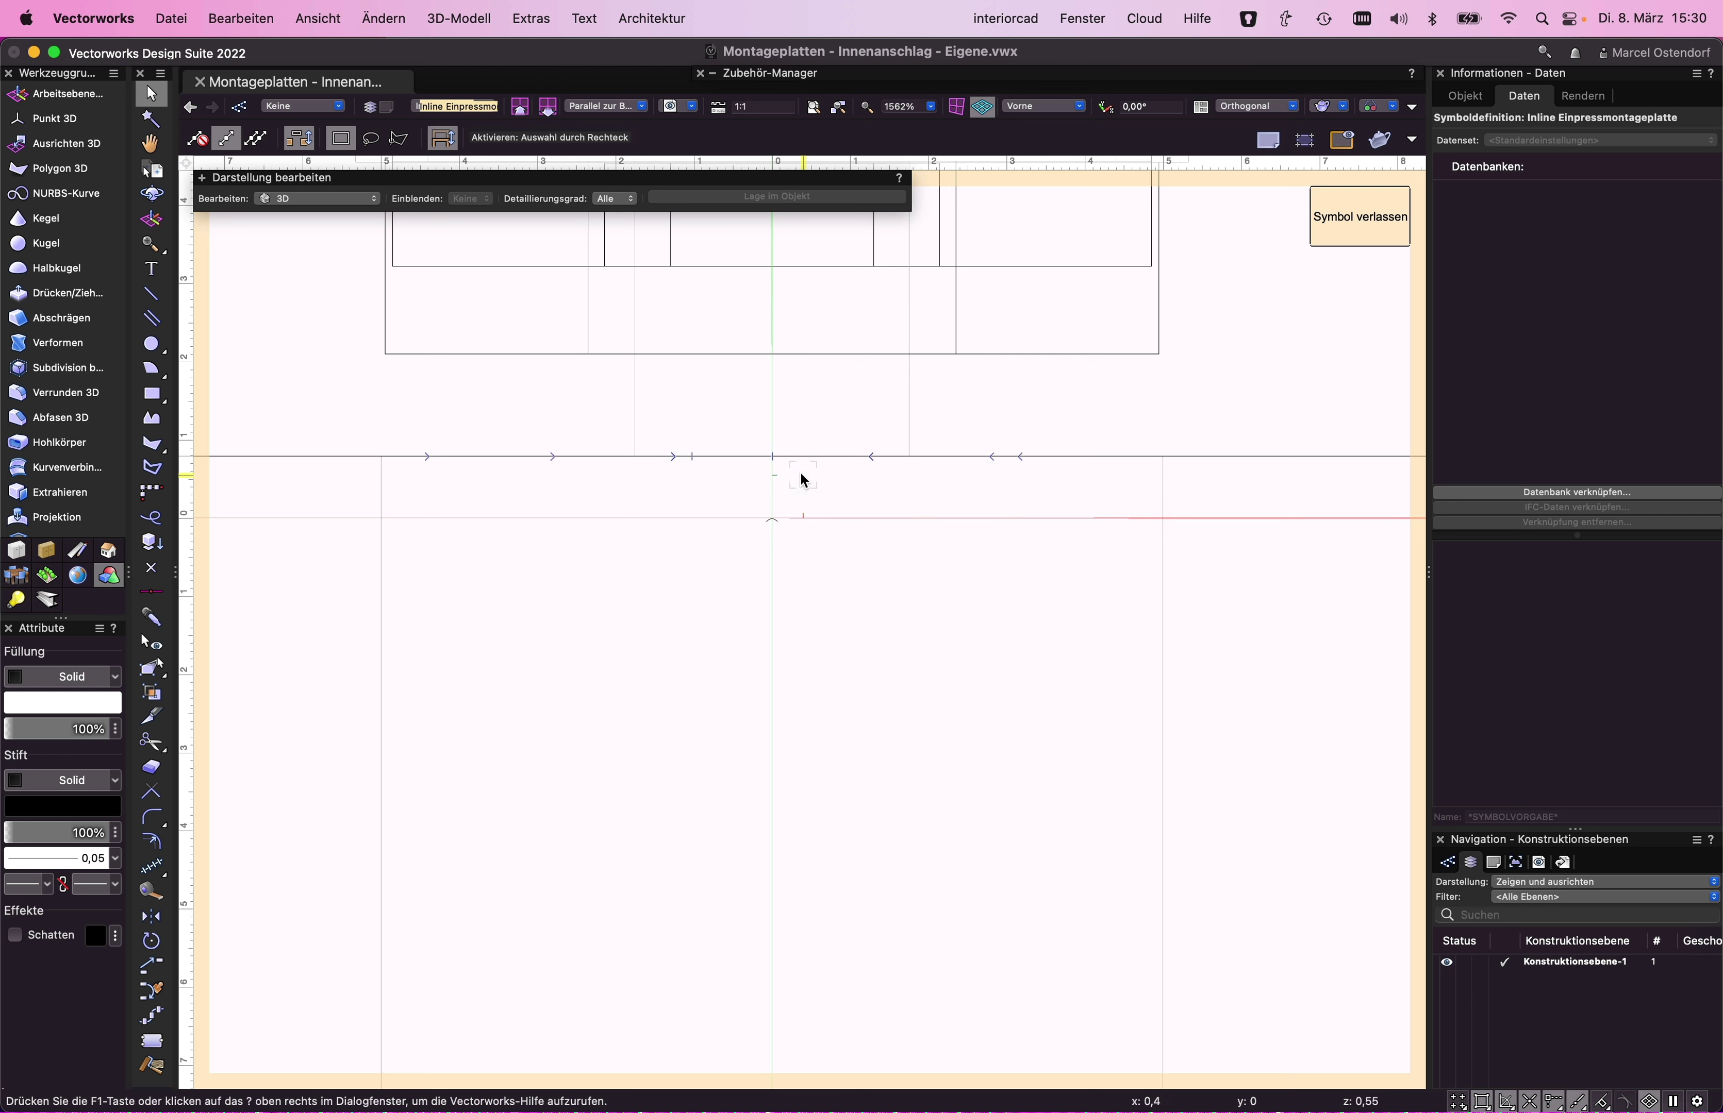
pyautogui.moveTo(772, 458); pyautogui.dragTo(768, 511)
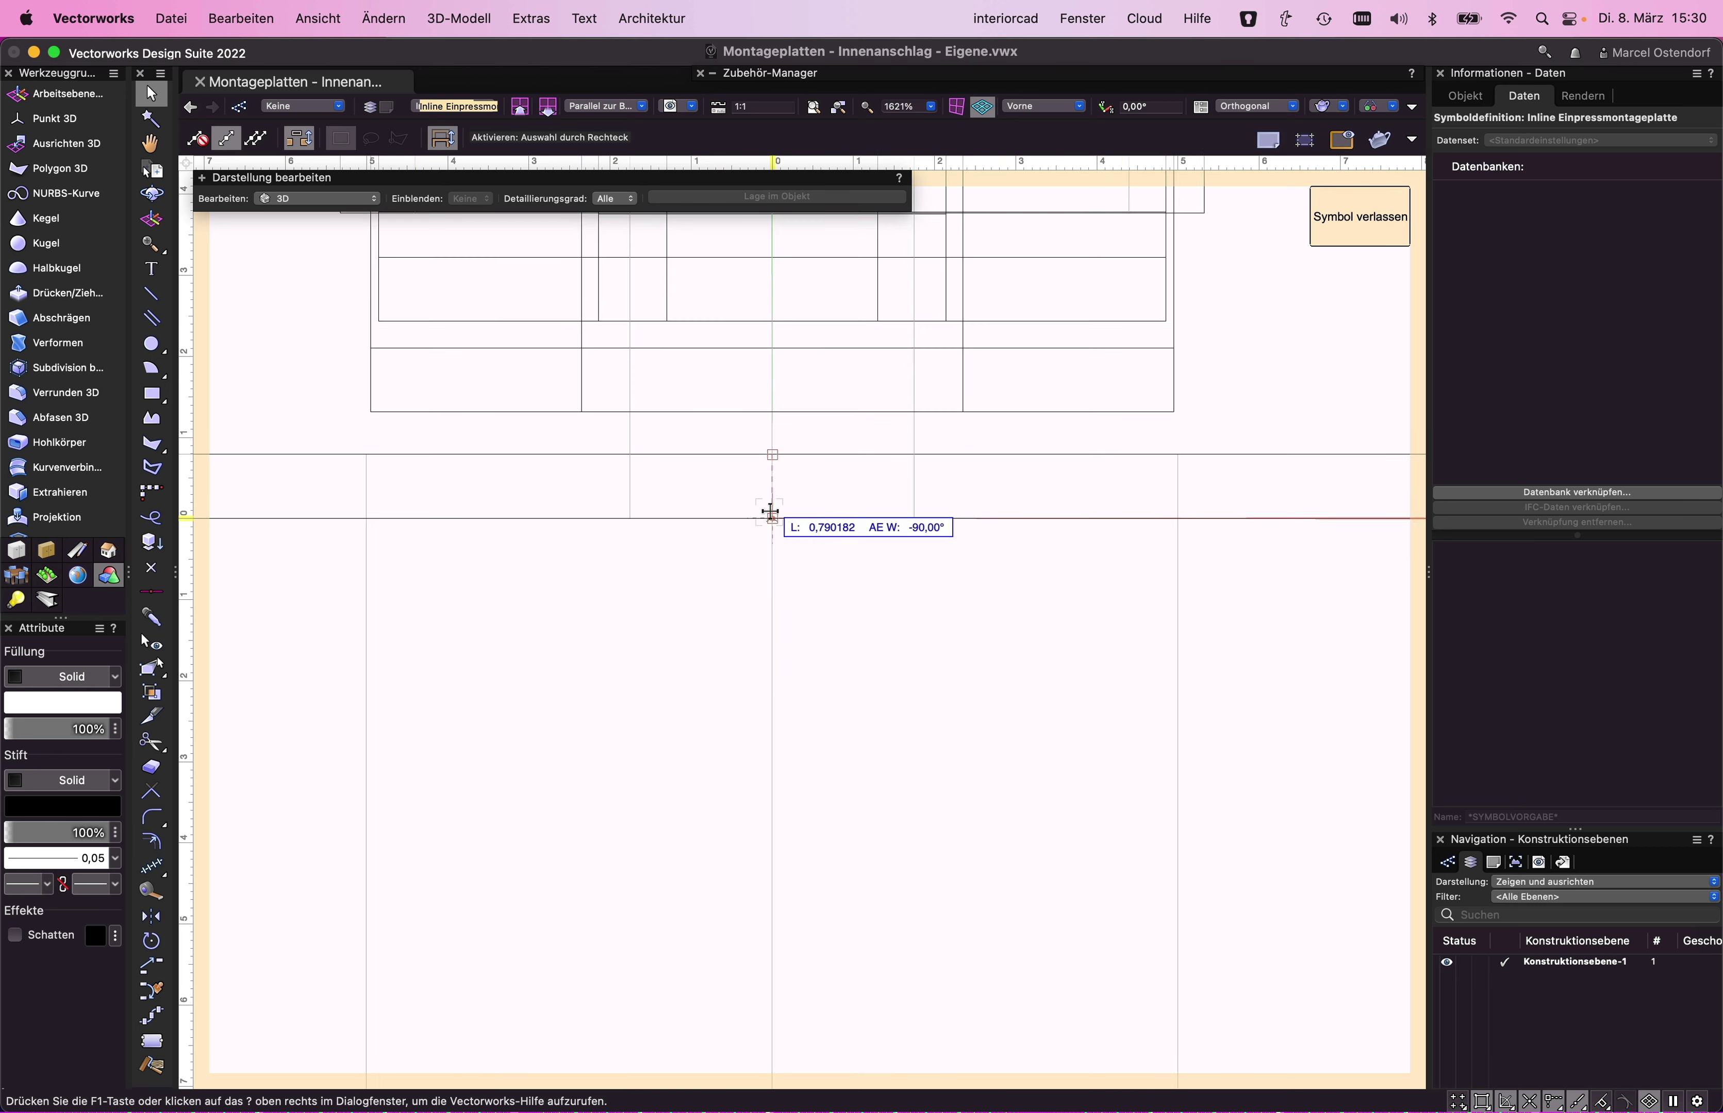
pyautogui.scroll(-3, 840, 645)
pyautogui.scroll(-3, 806, 619)
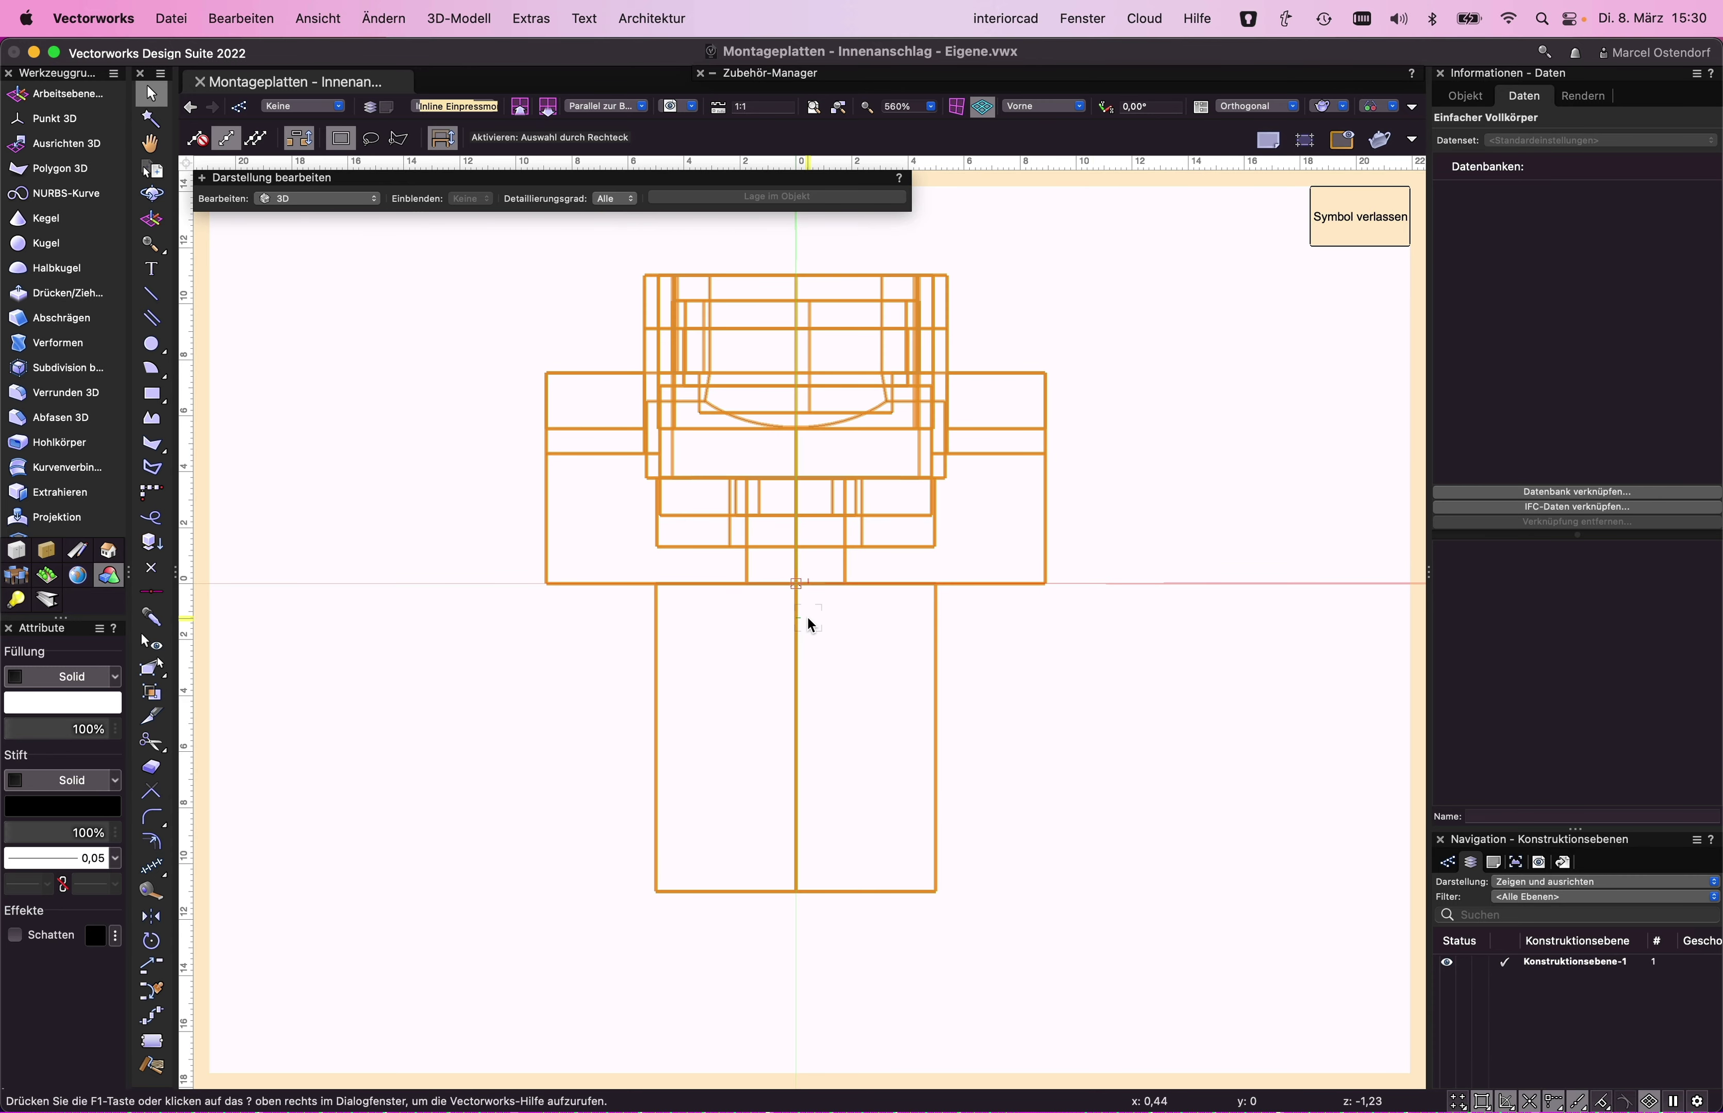
pyautogui.scroll(-1, 1007, 670)
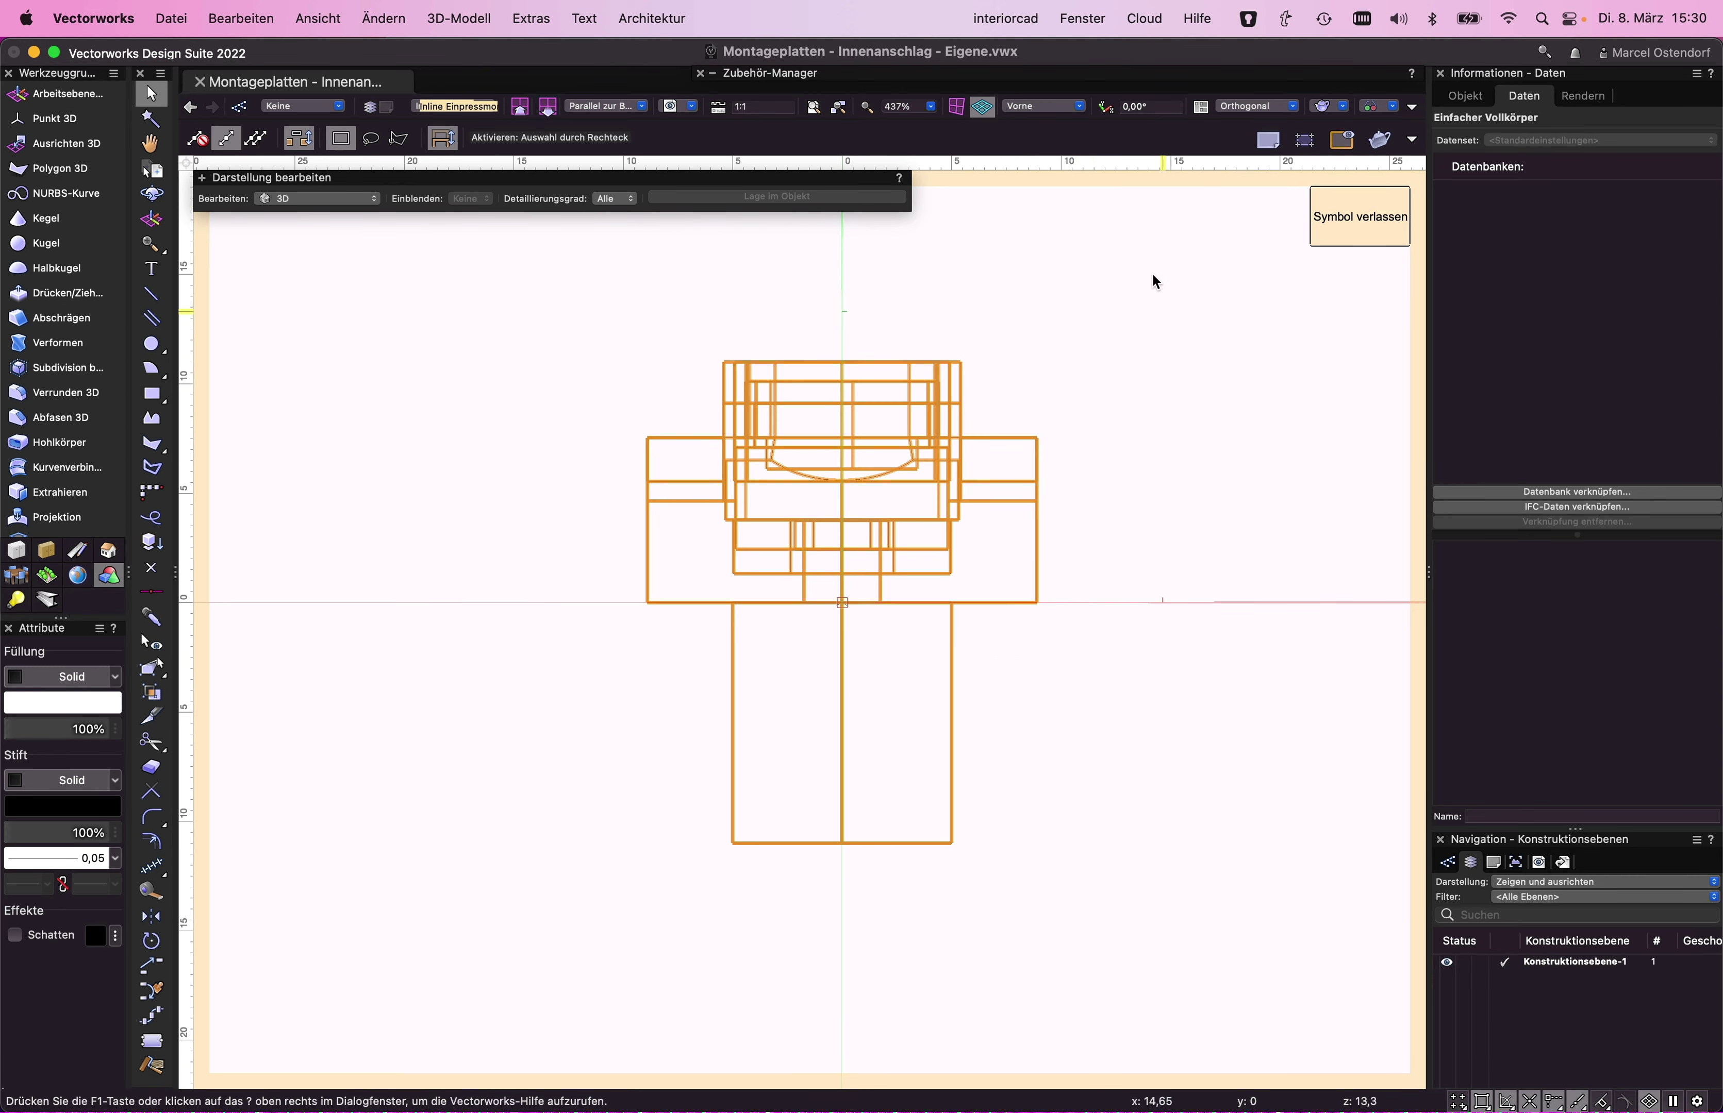
pyautogui.click(1028, 109)
# - Switch to the Oben top view to check the lower bore is centred on the origin point
pyautogui.click(1040, 155)
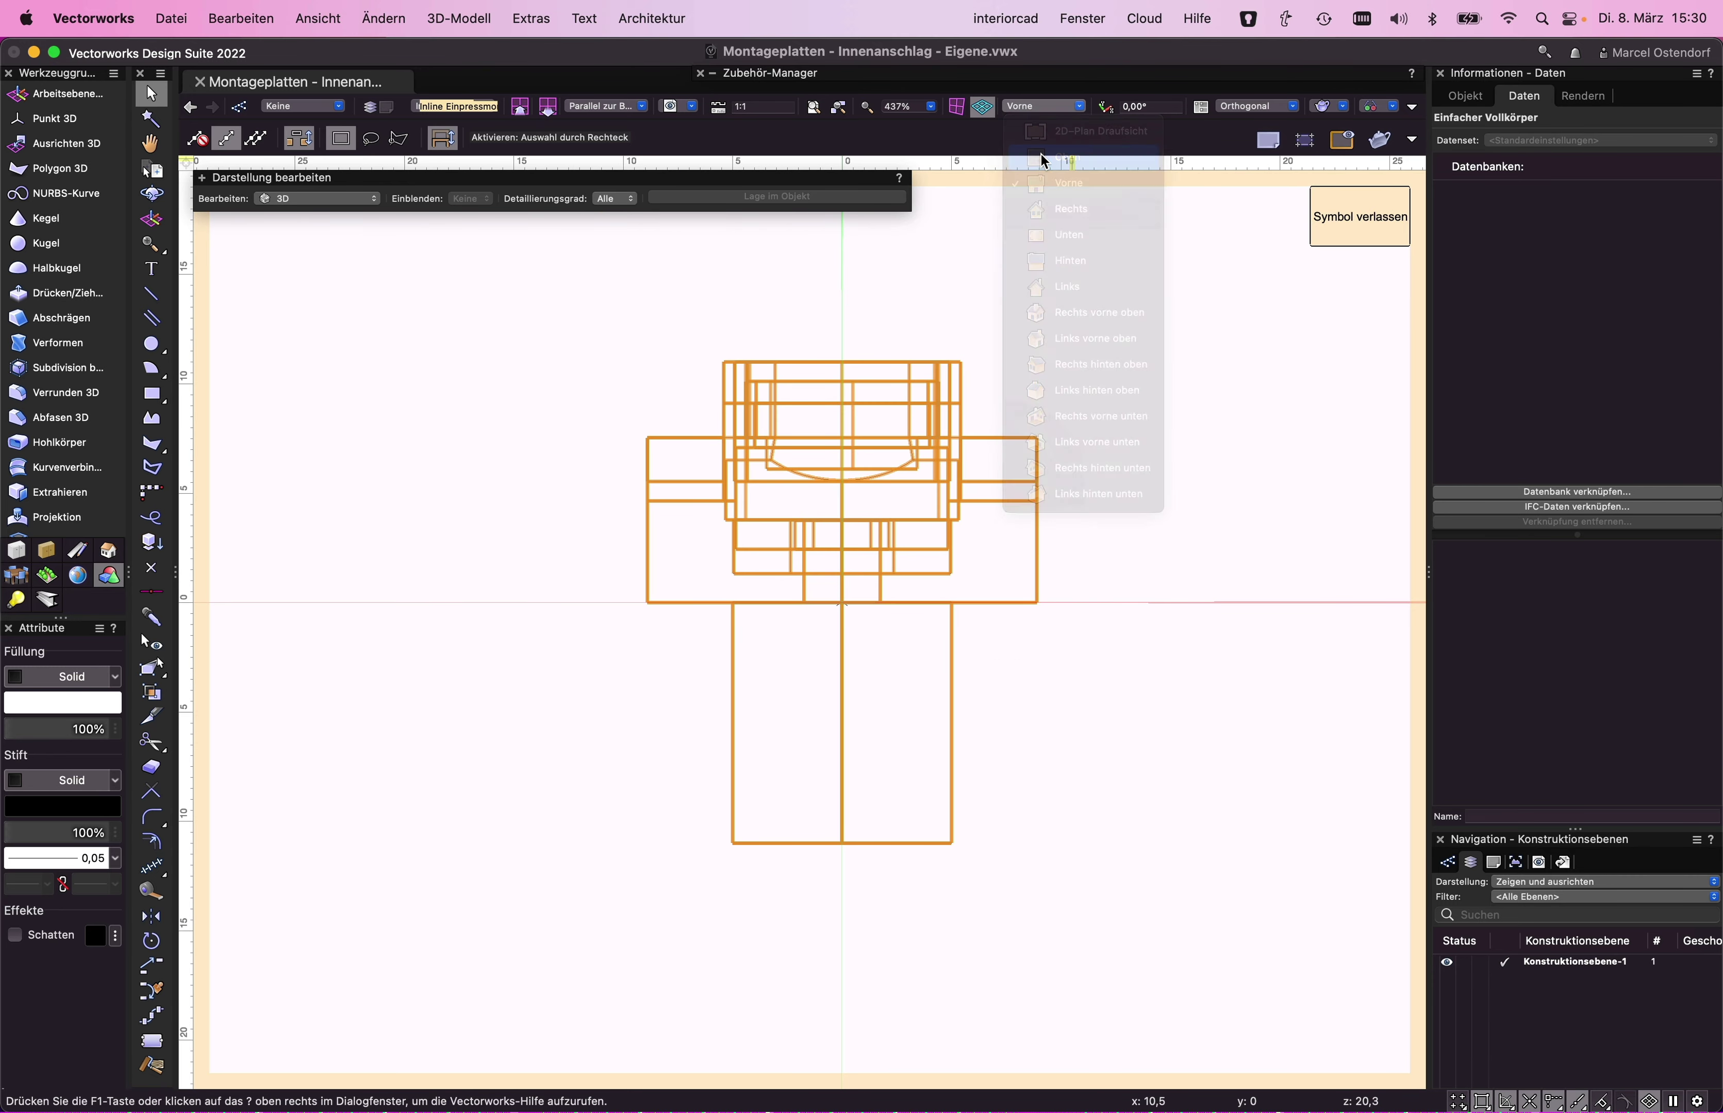
pyautogui.scroll(-2, 741, 845)
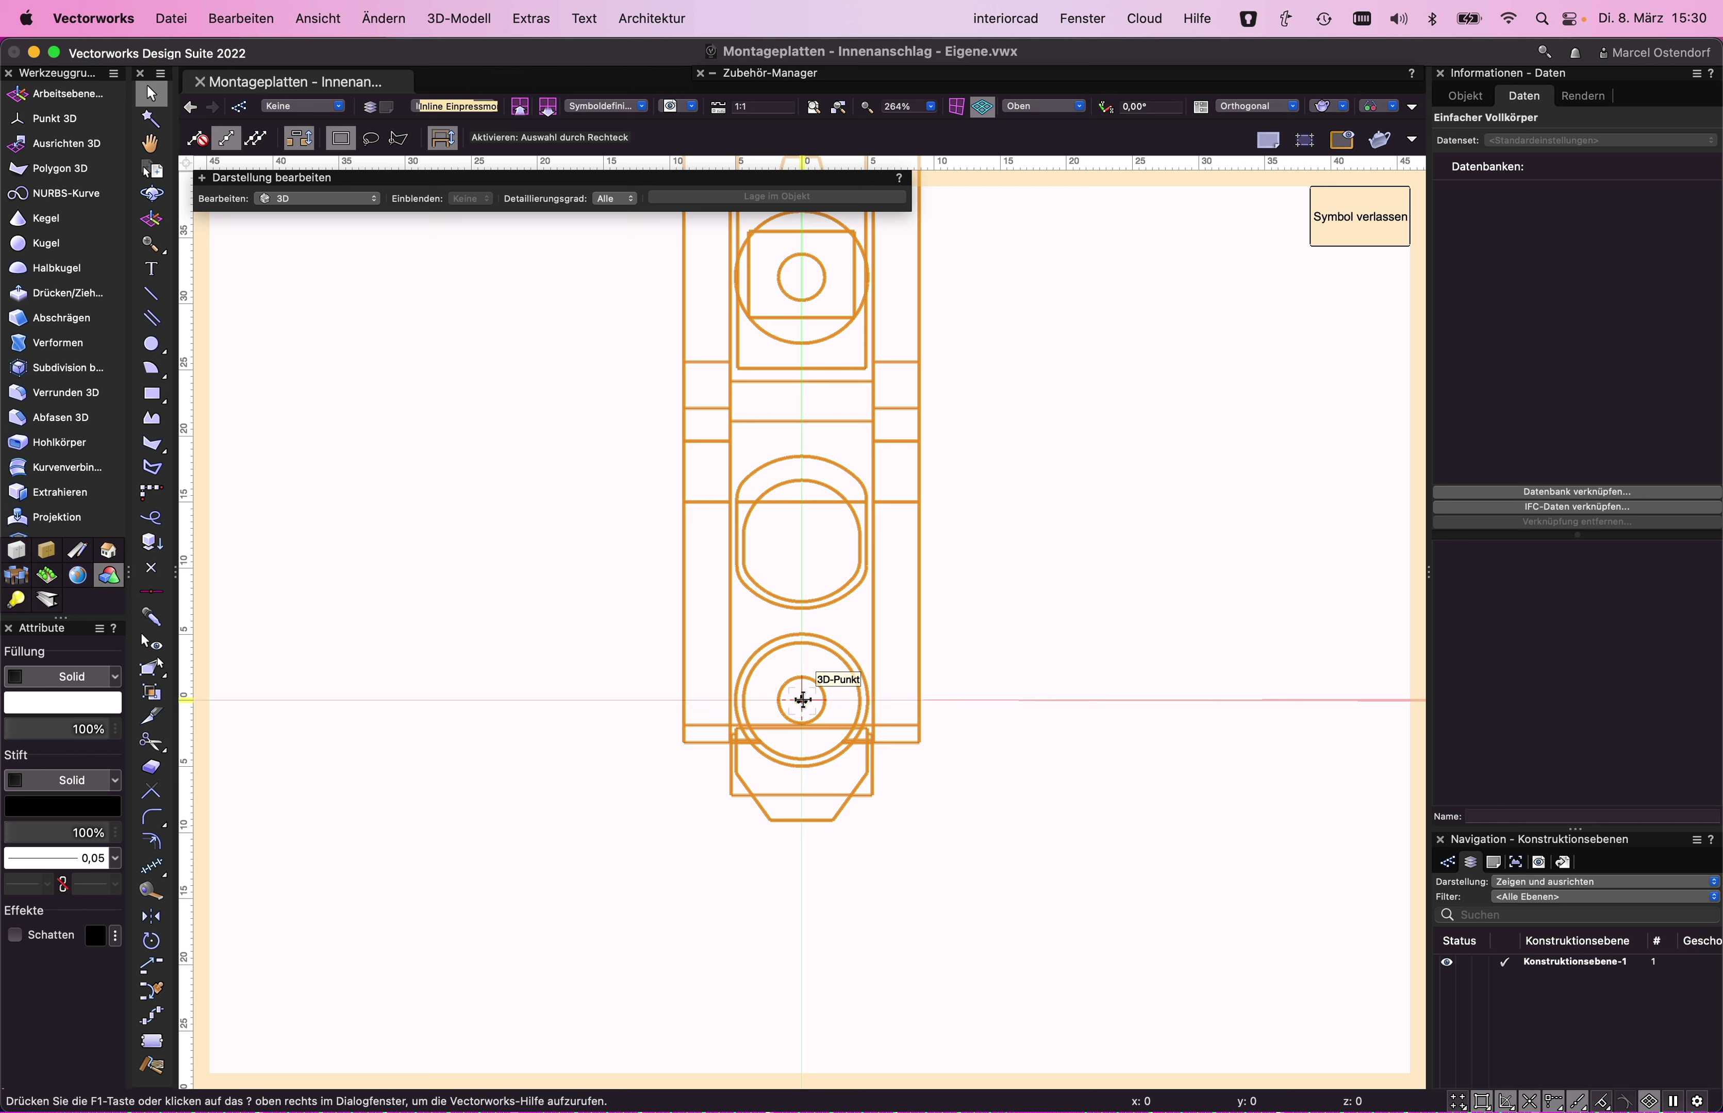
pyautogui.press('cmd+Tab')
pyautogui.press('super+Tab')
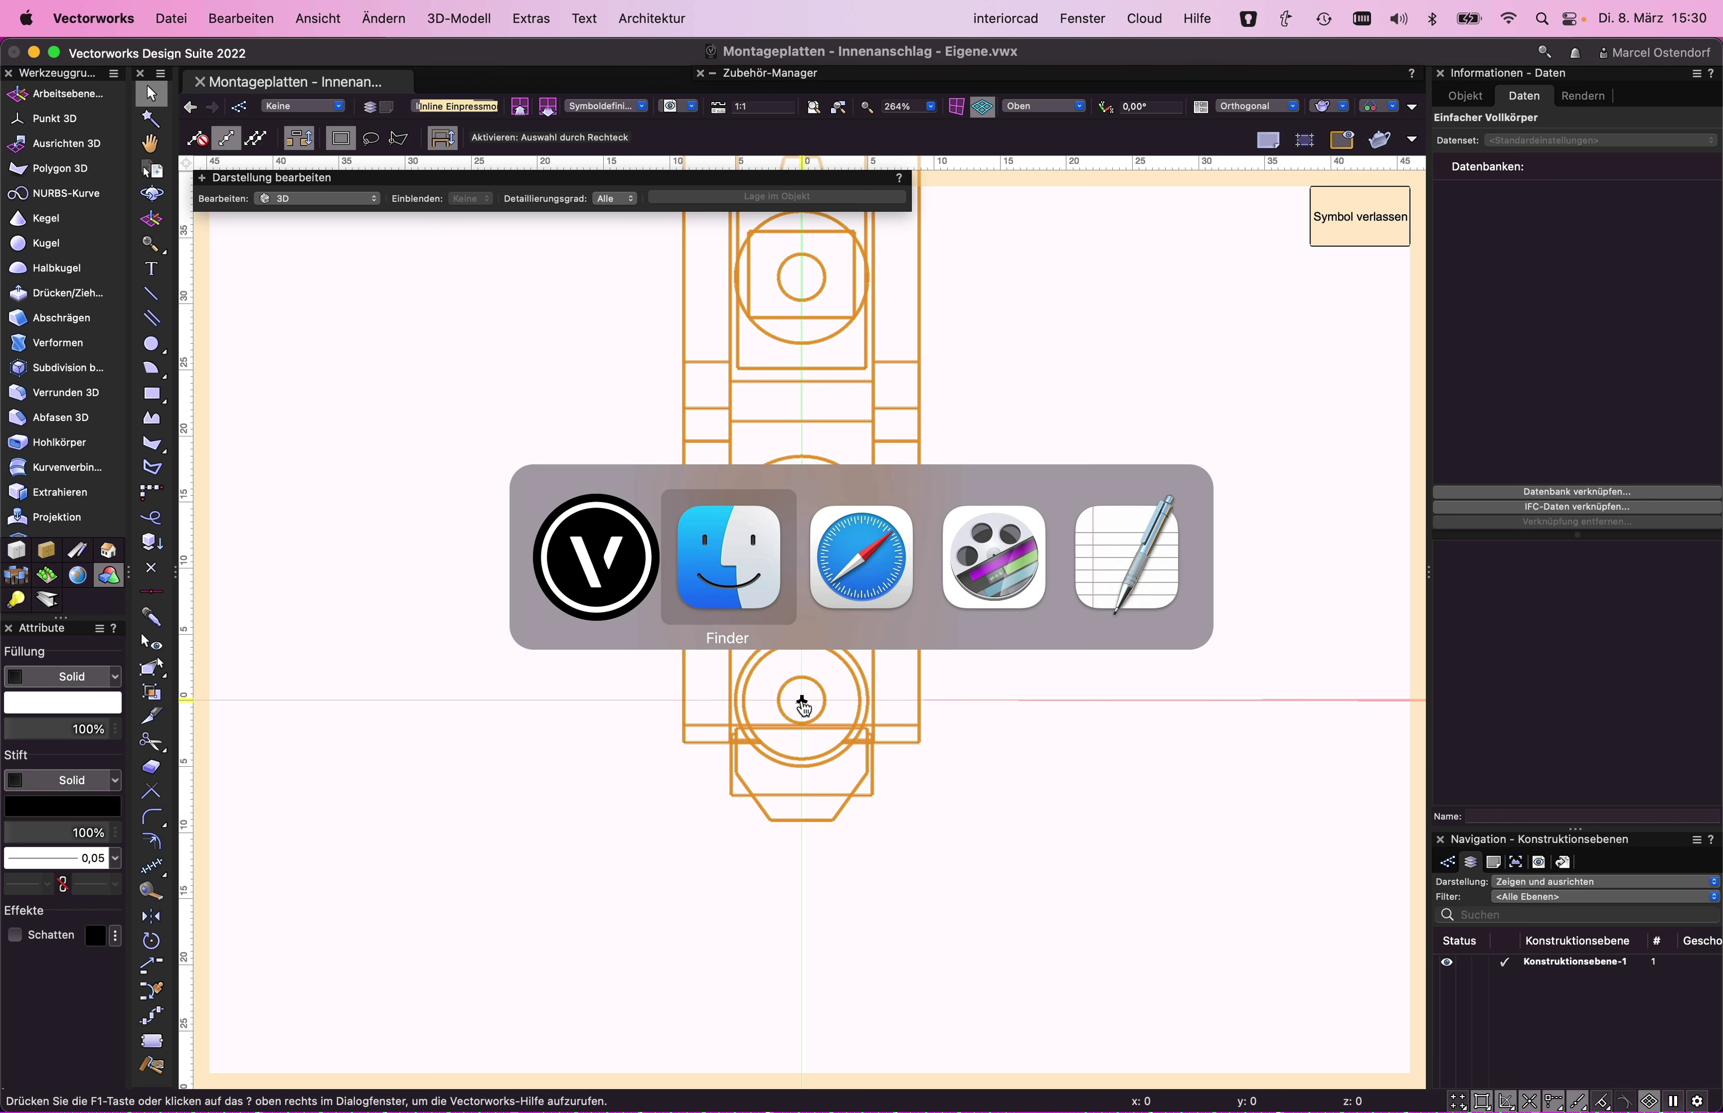
# - In Safari, view the 42813 plate's Bemaßung drawing with its 32 and 20 mm spacings, then return
pyautogui.press('super+Tab')
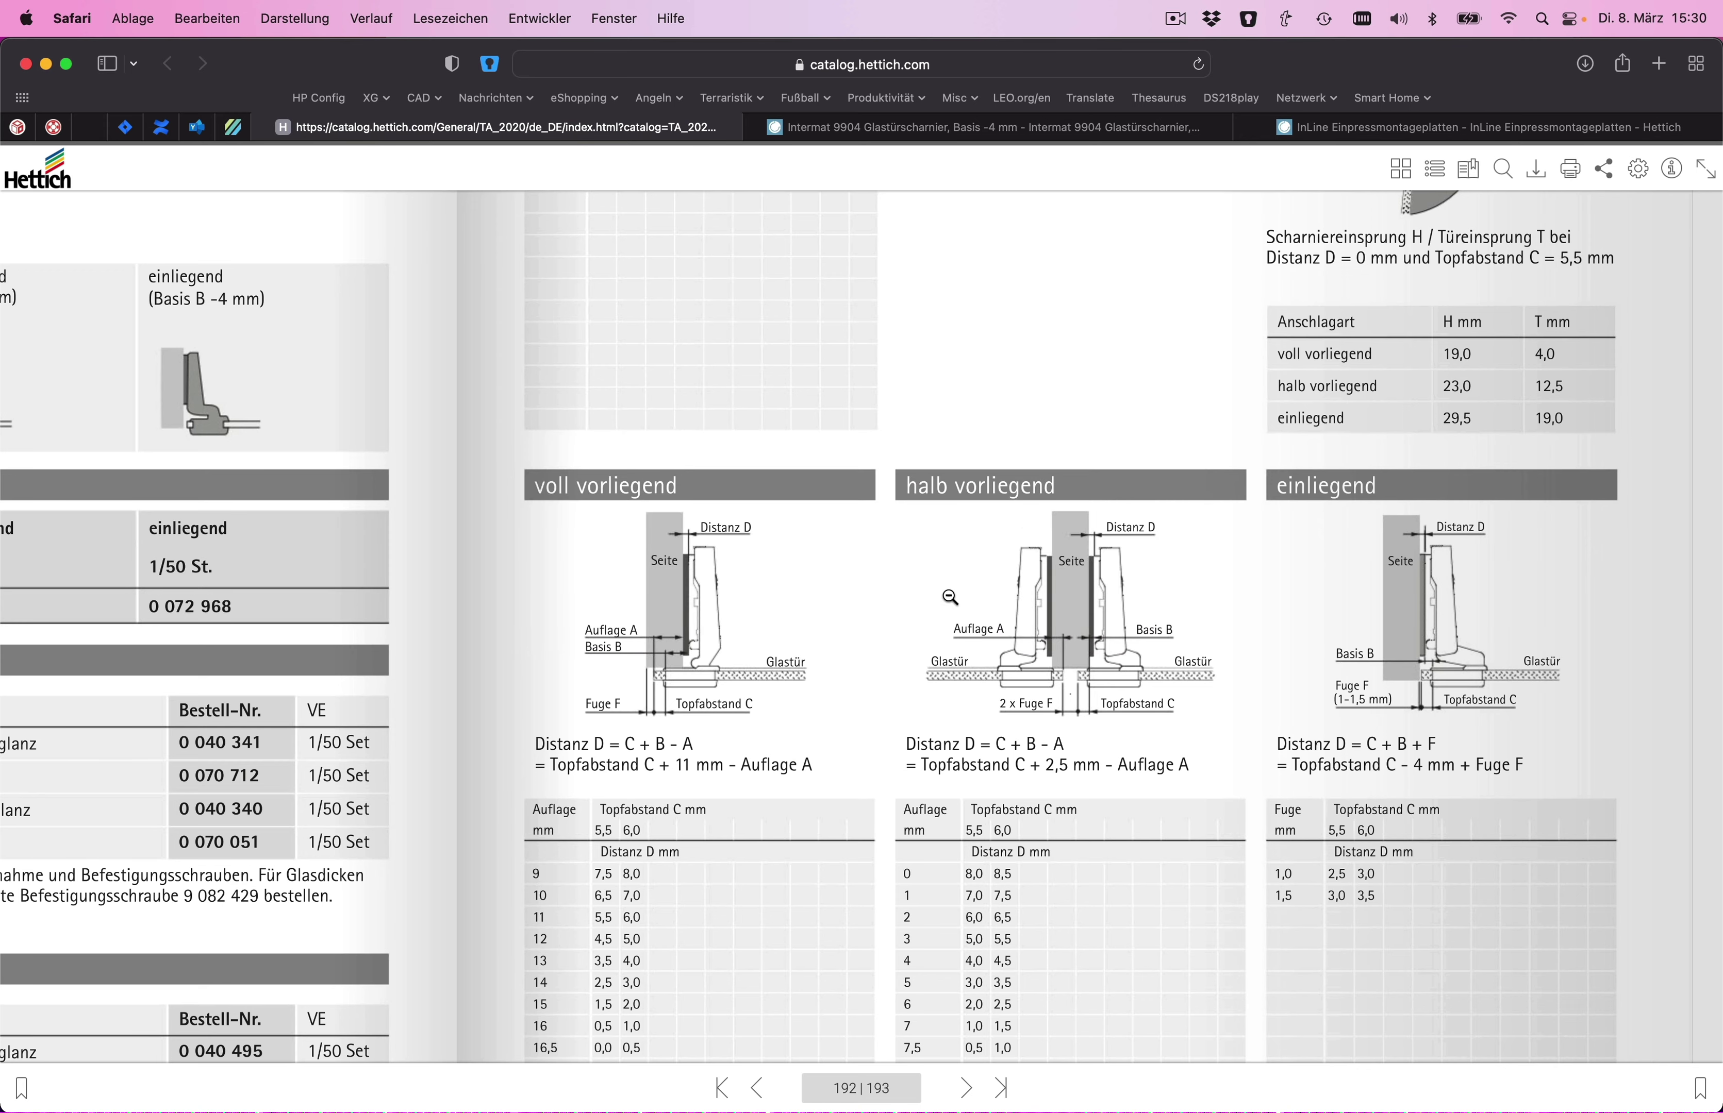
pyautogui.click(1329, 130)
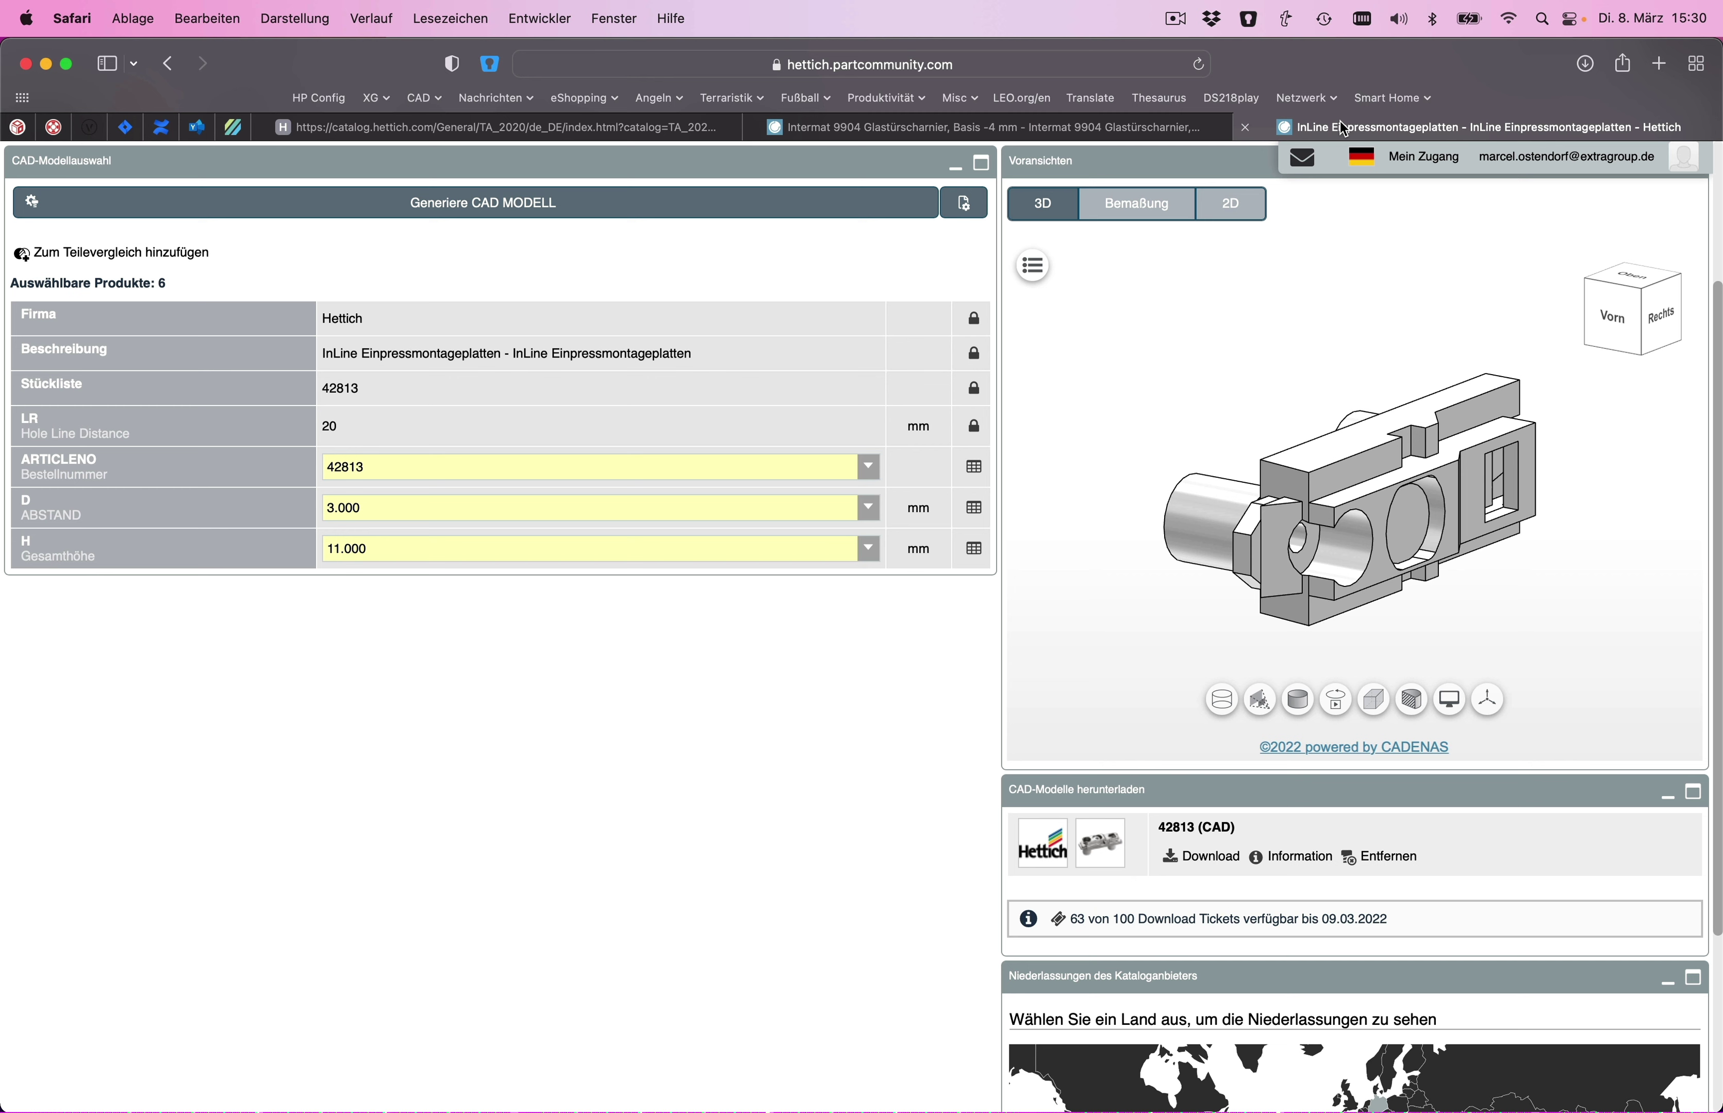
pyautogui.click(1149, 203)
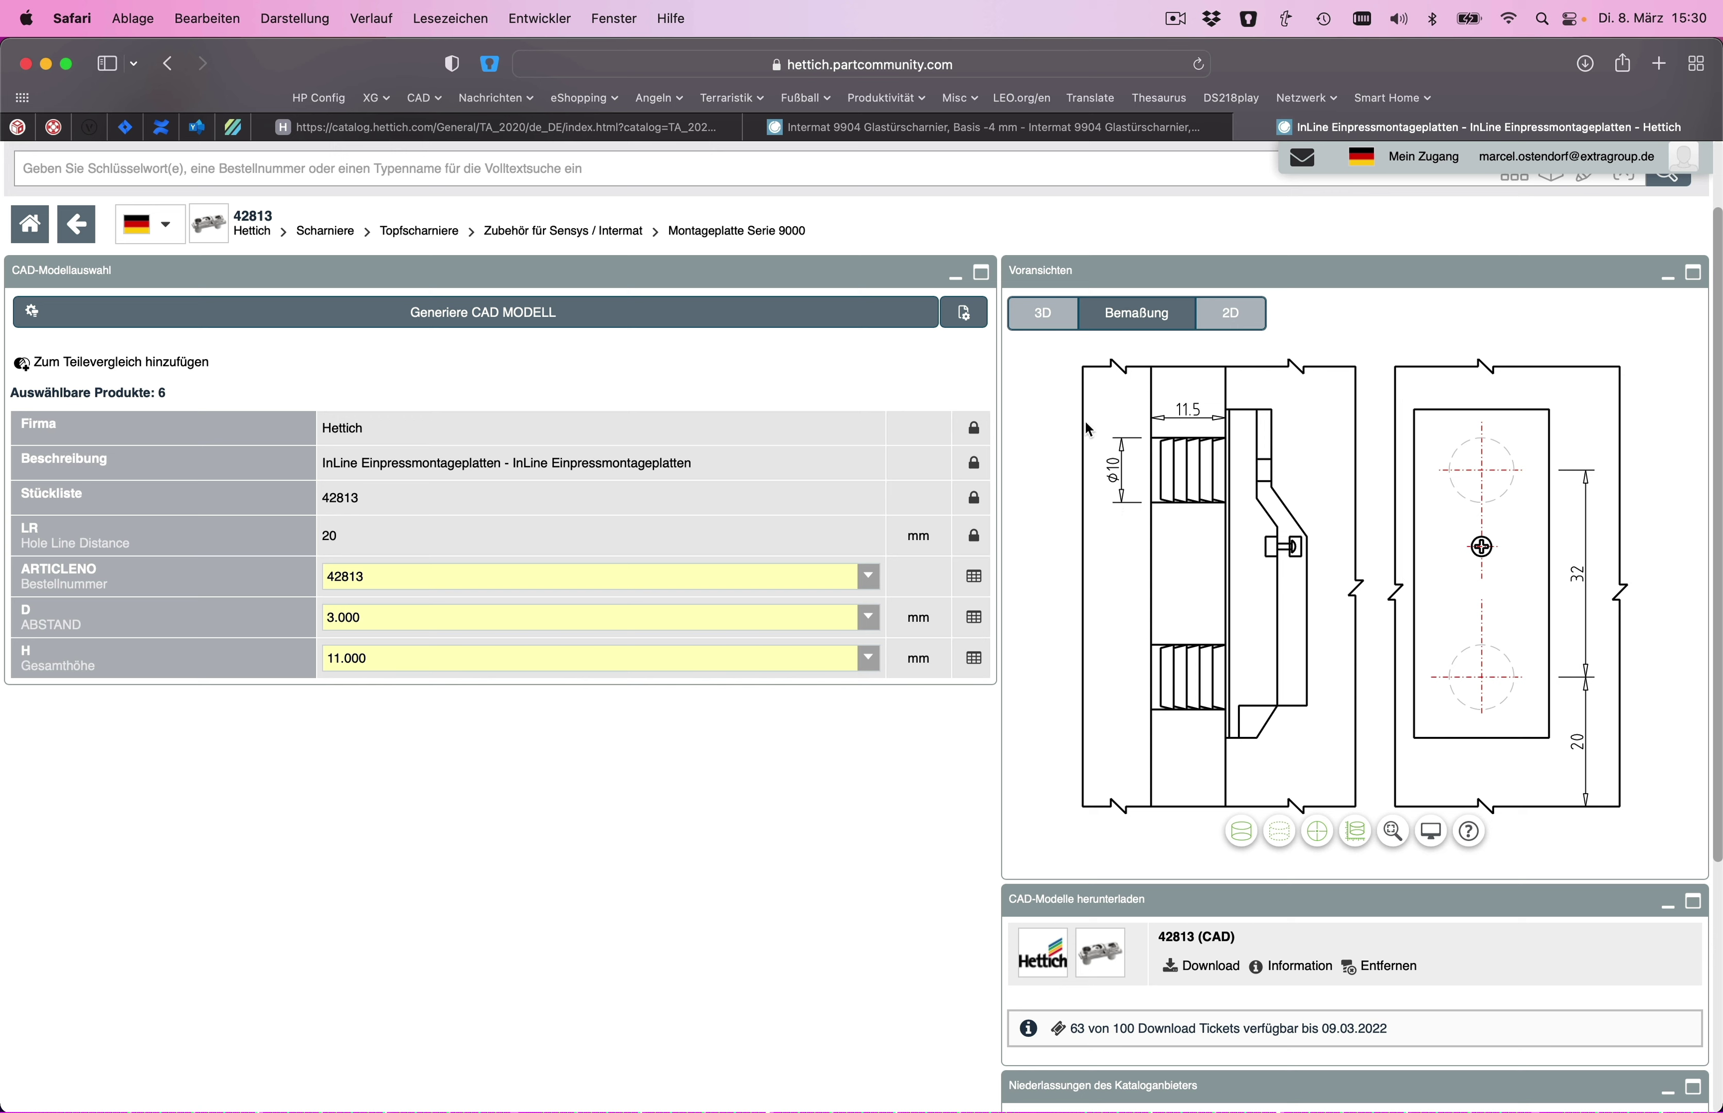
pyautogui.press('super+Tab')
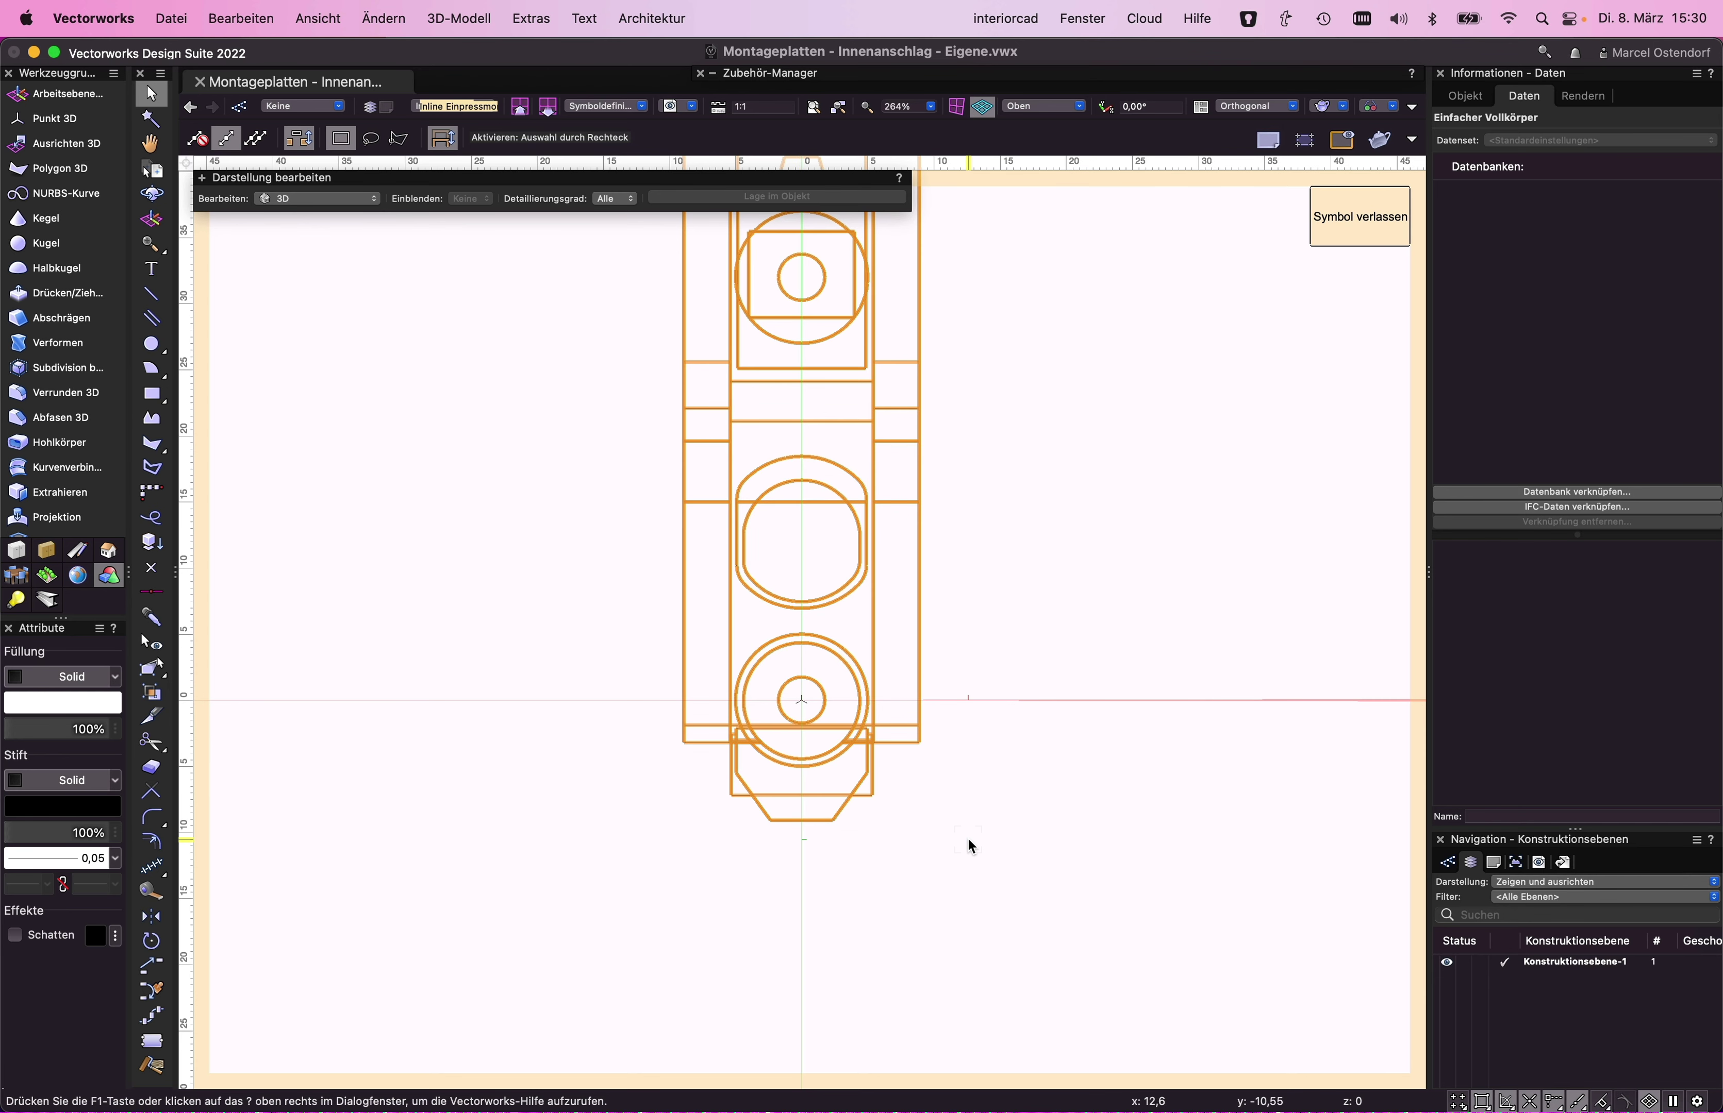
# - Zoom out and orbit the 42813 plate in 3D, then go back to 2D-Plan view
pyautogui.scroll(-2, 905, 902)
pyautogui.scroll(-1, 904, 901)
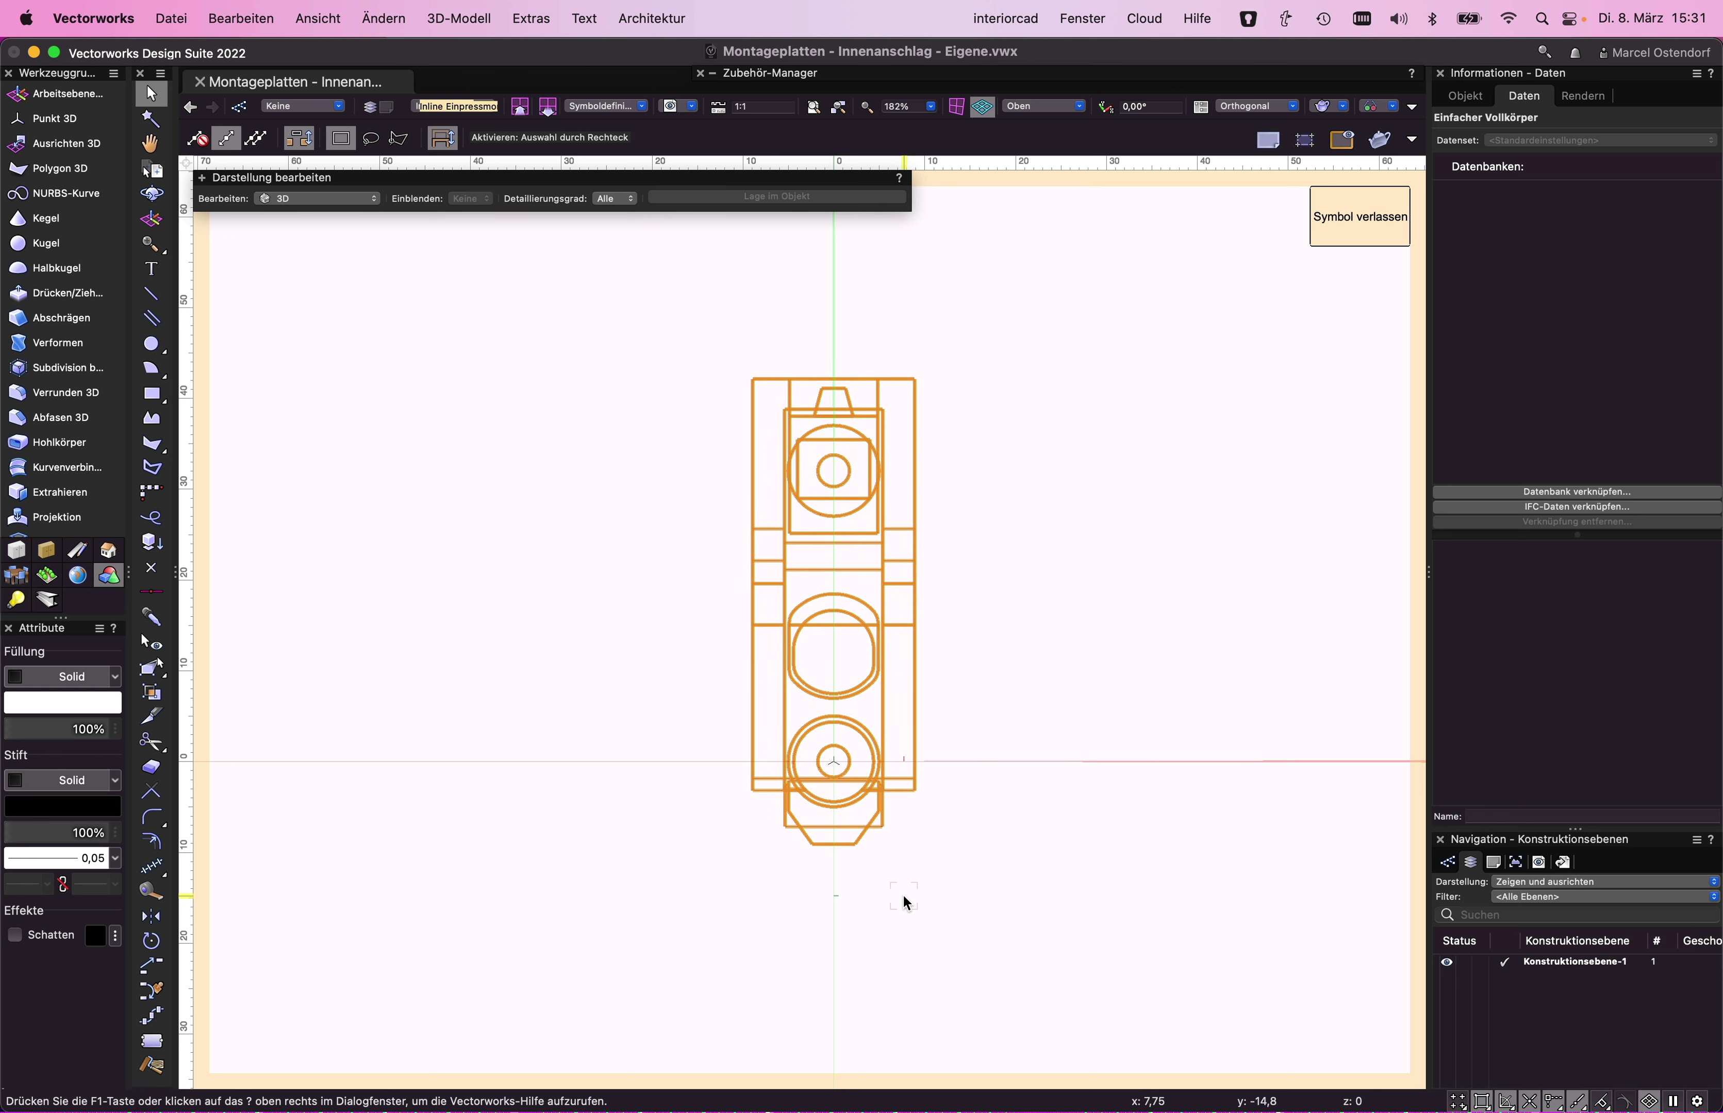
pyautogui.press('c')
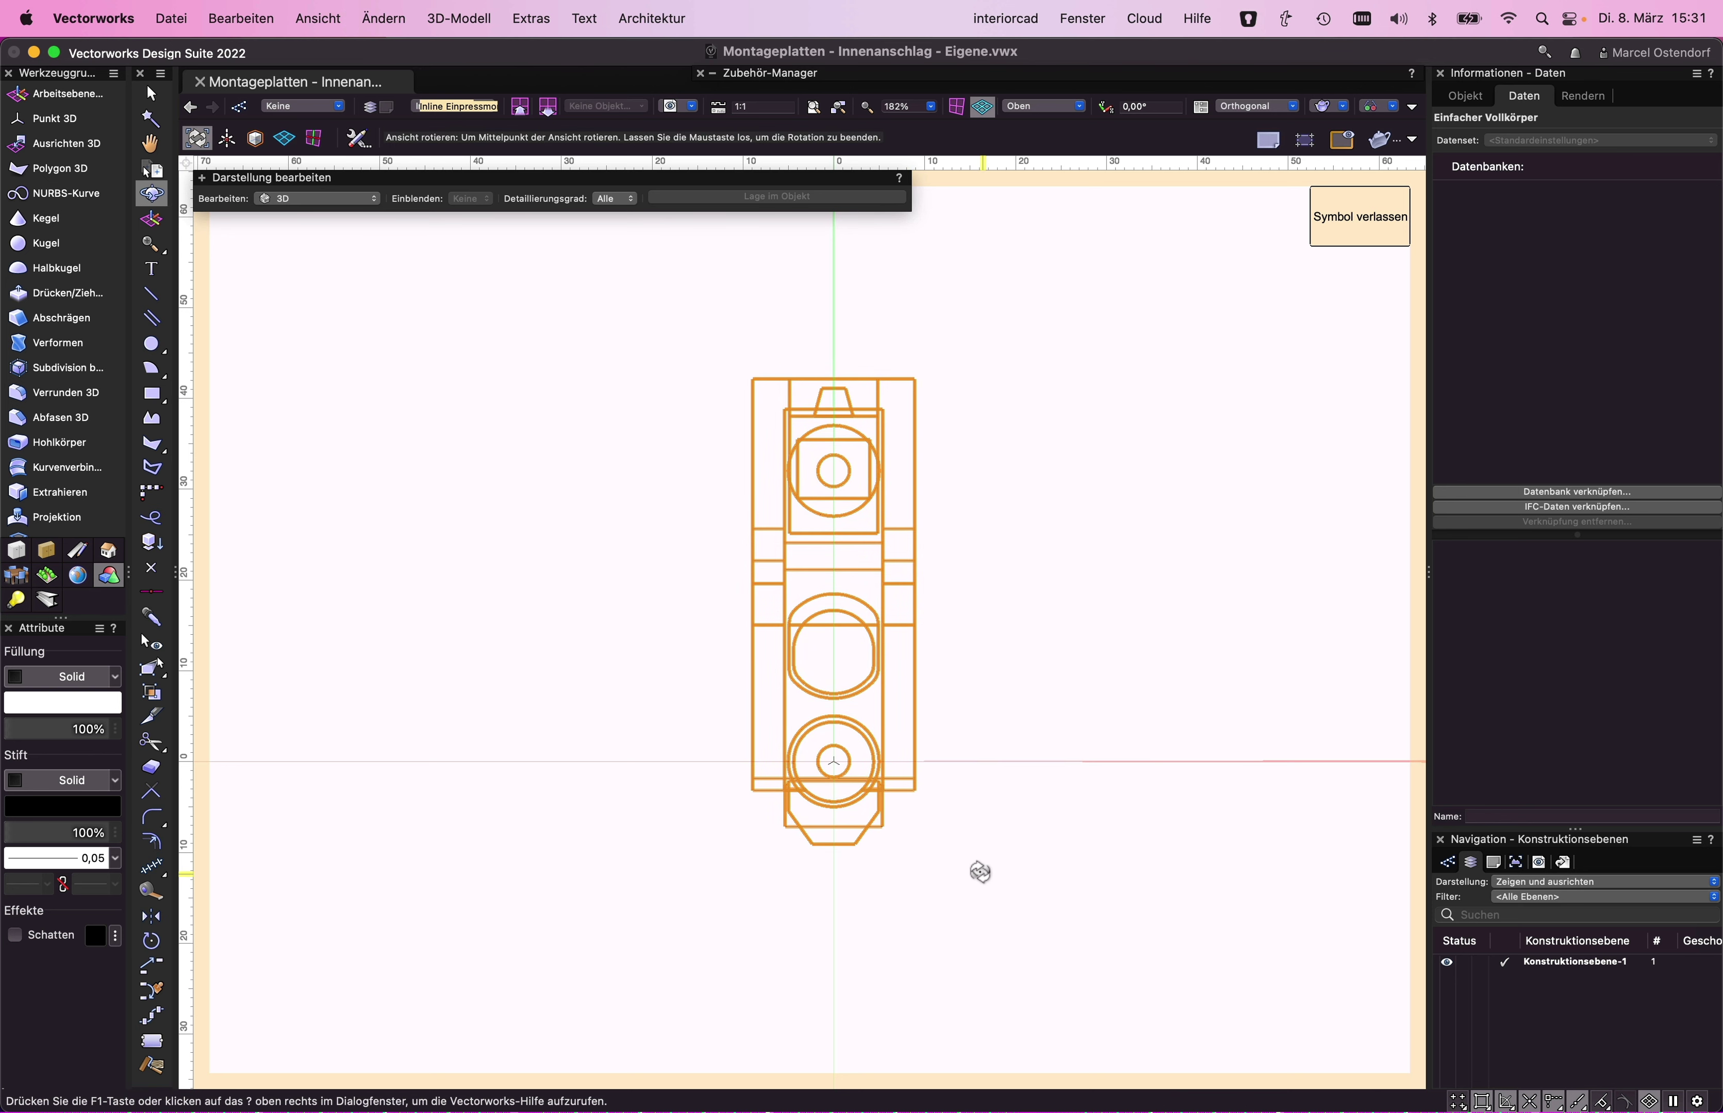
pyautogui.moveTo(976, 873); pyautogui.dragTo(856, 720)
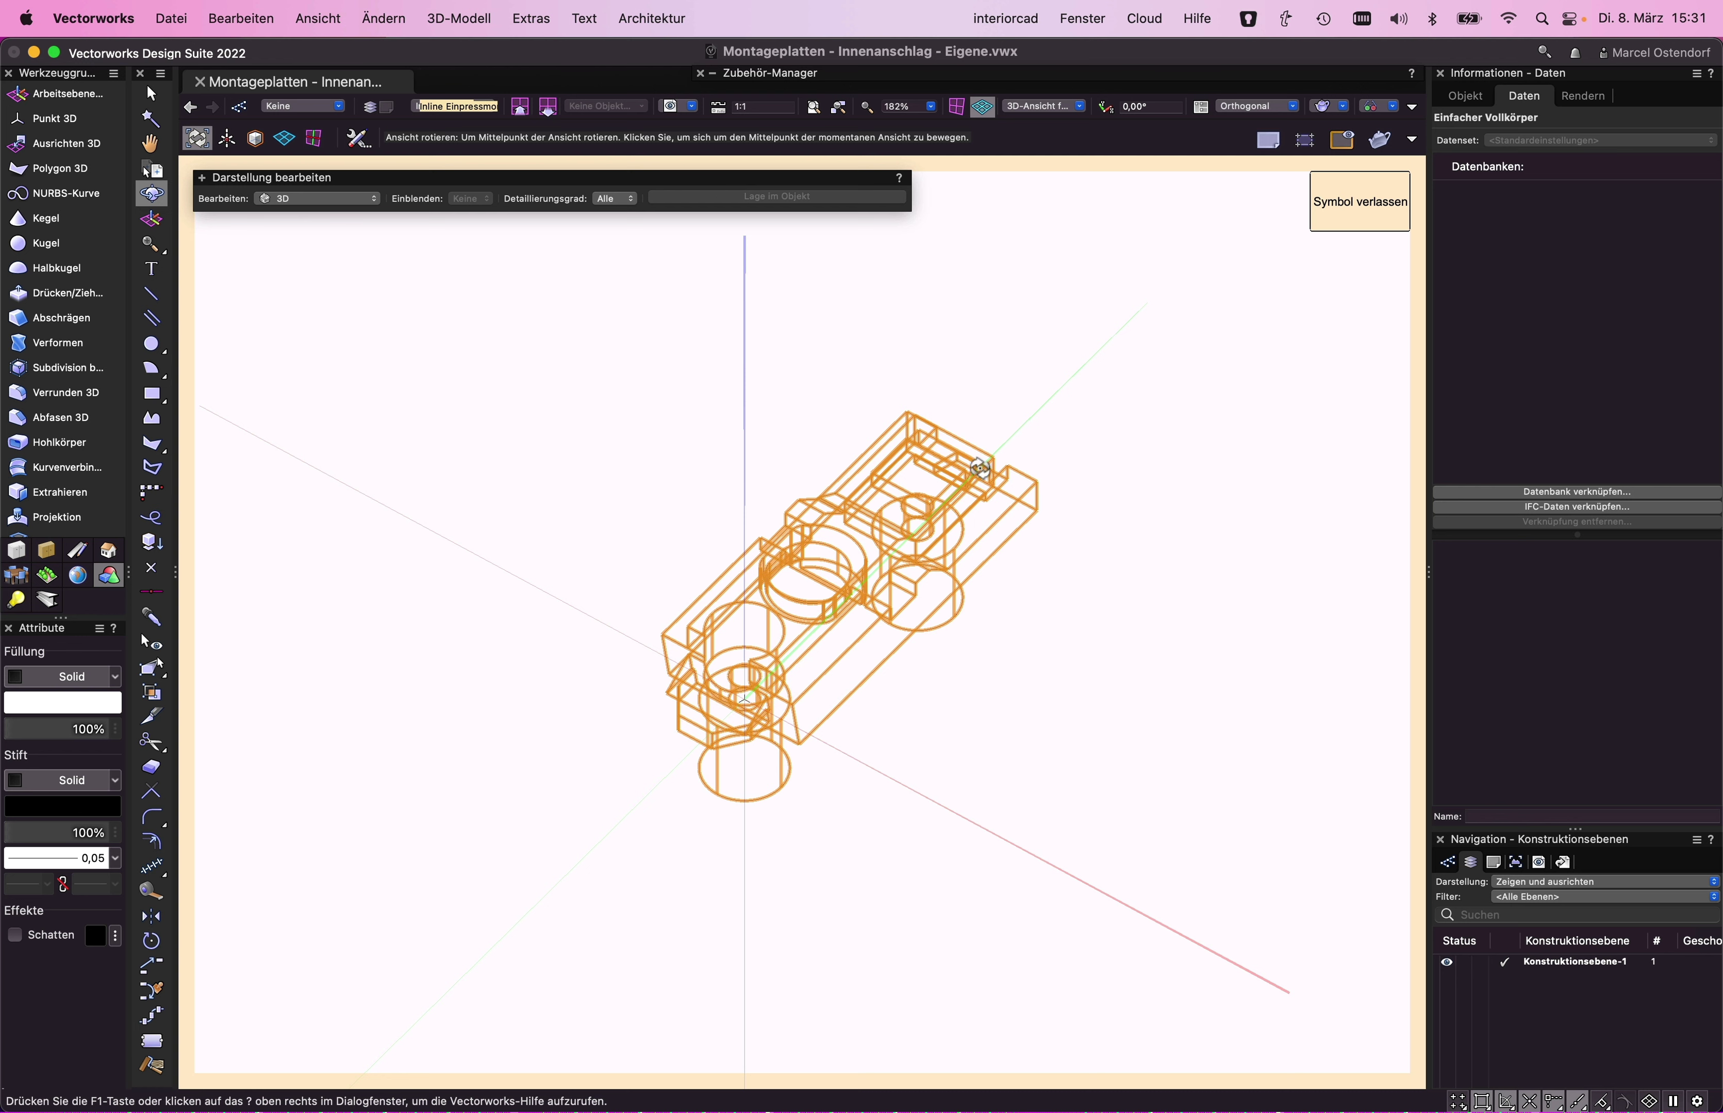
pyautogui.click(1031, 110)
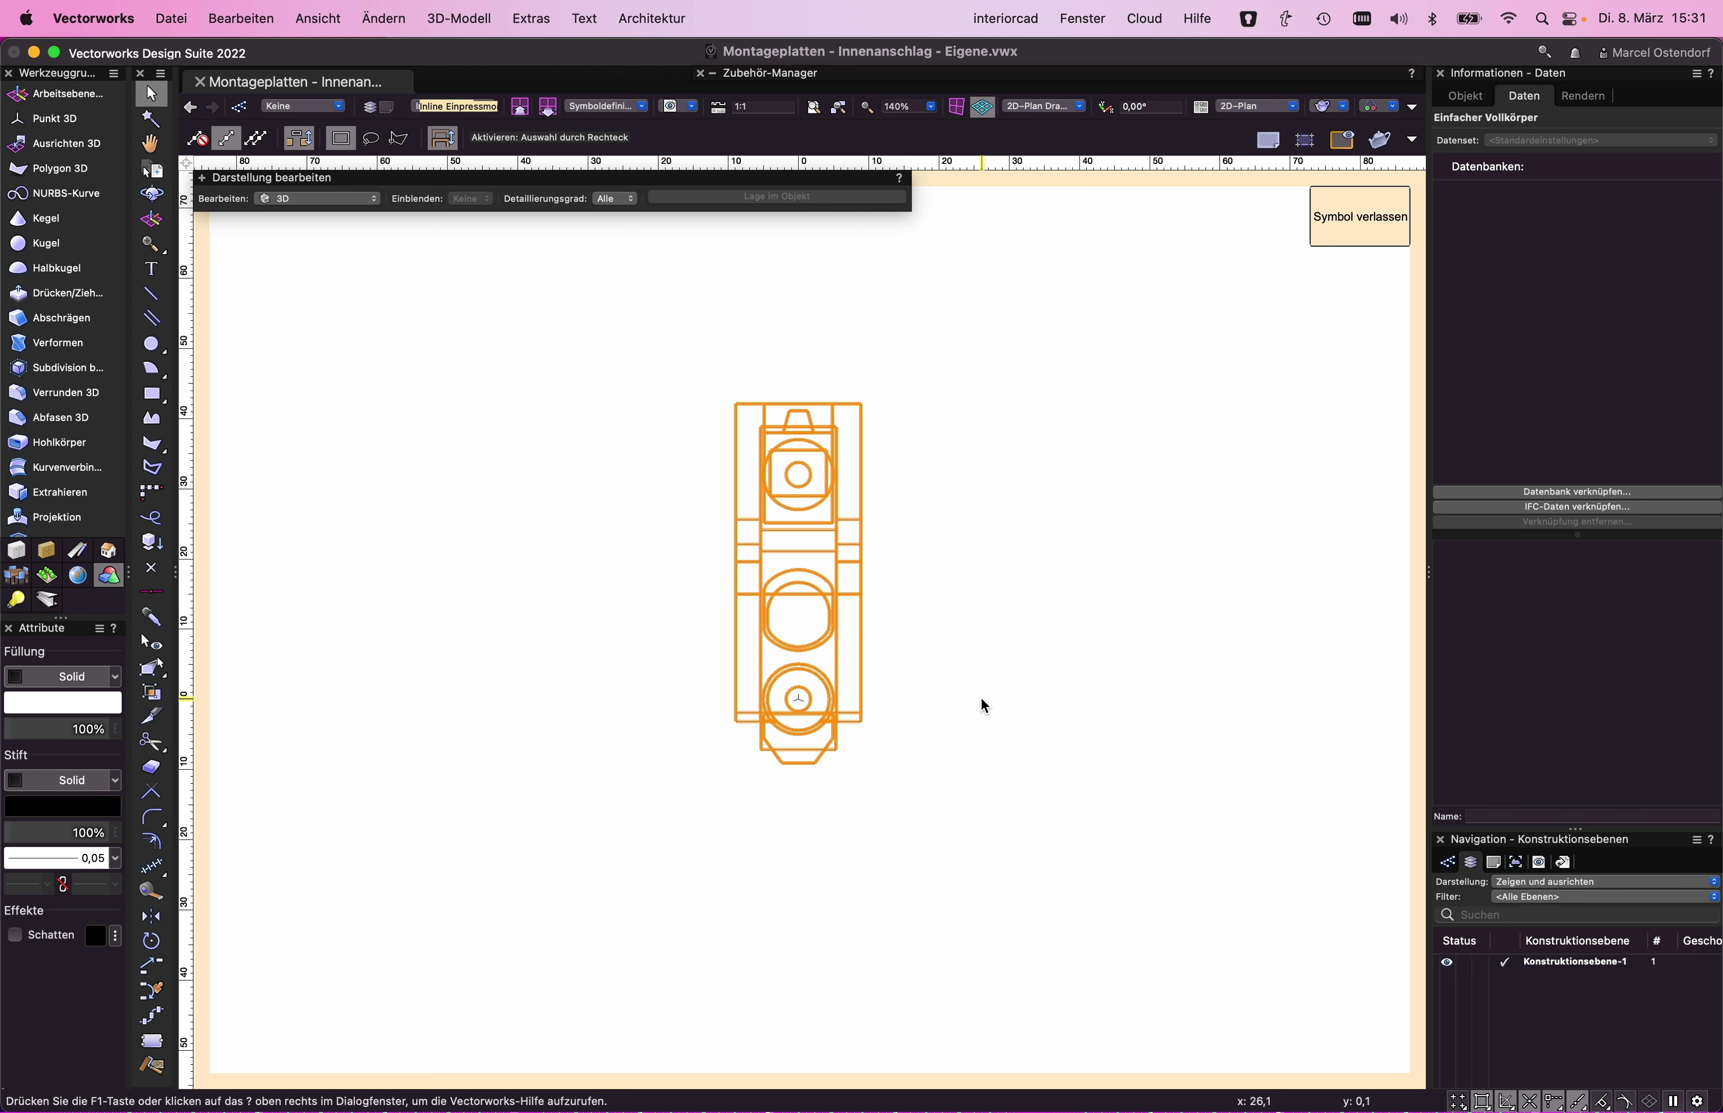
# - Move the plate body by Δx 0, Δy 20 and show the interiorcad tool set
pyautogui.press('super+m')
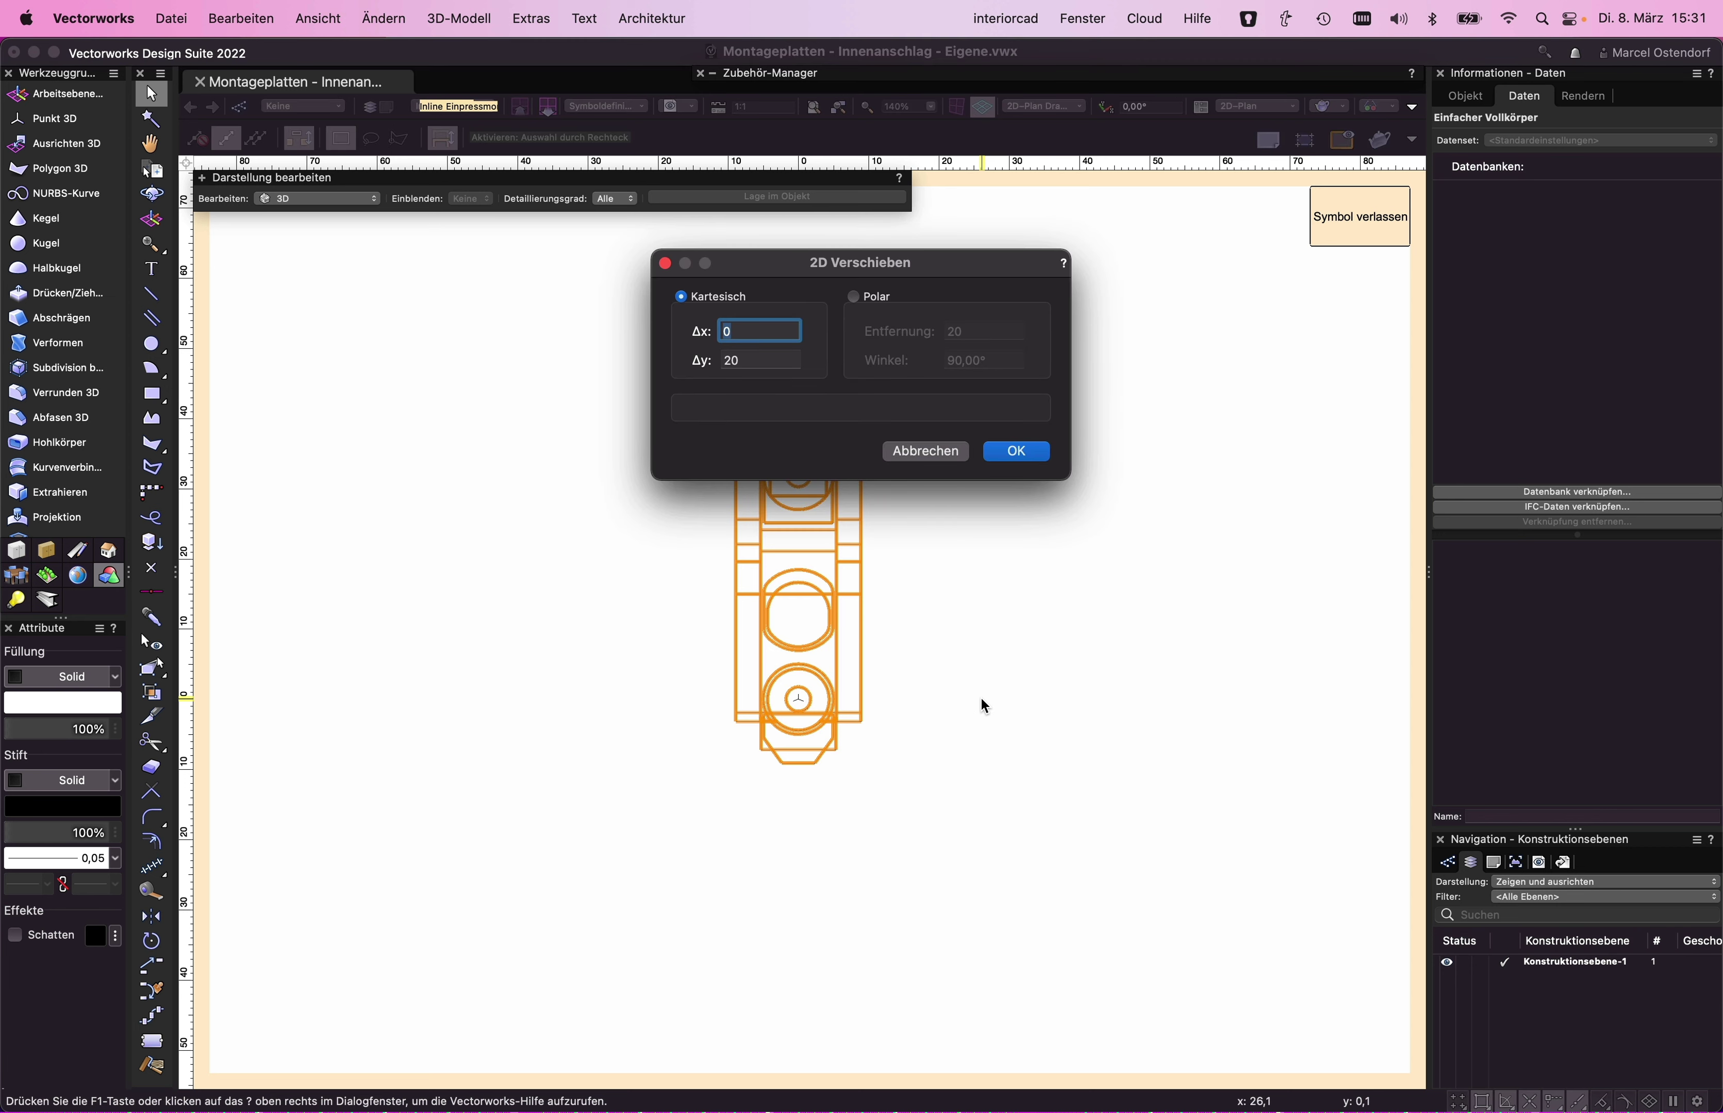
pyautogui.press('Tab')
pyautogui.click(1013, 452)
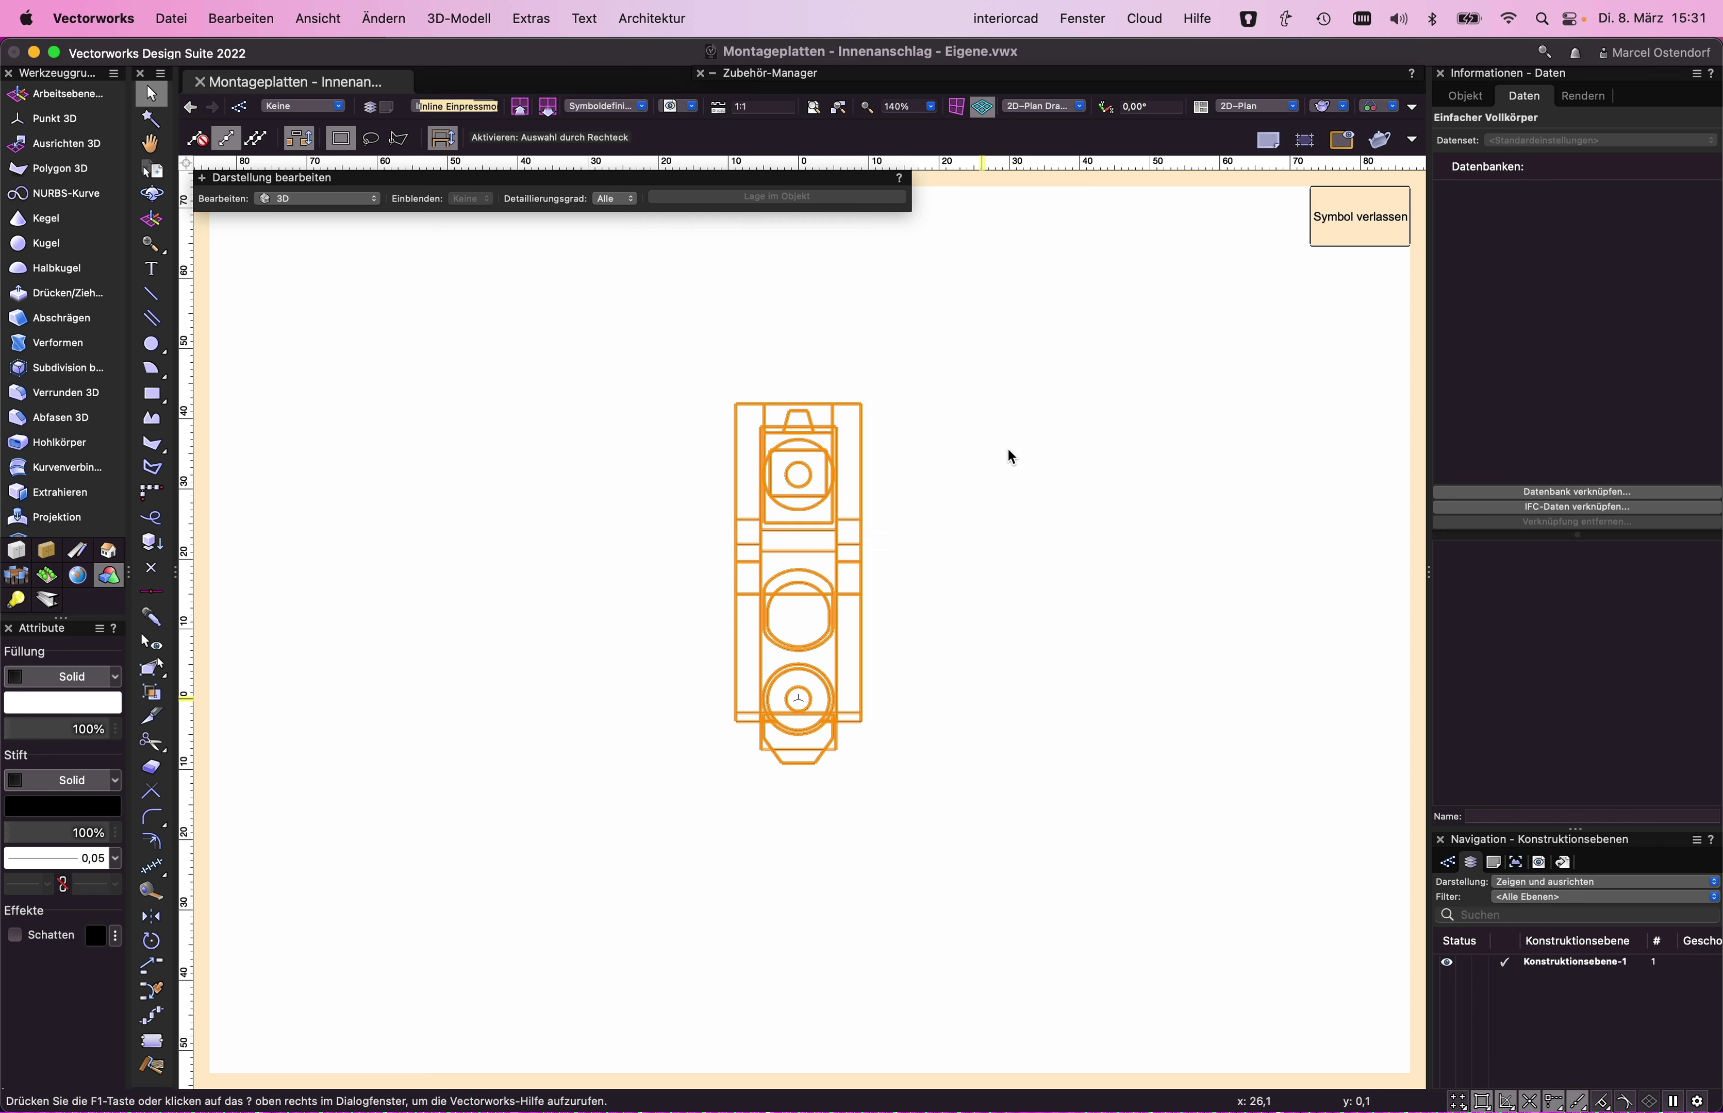
pyautogui.click(958, 549)
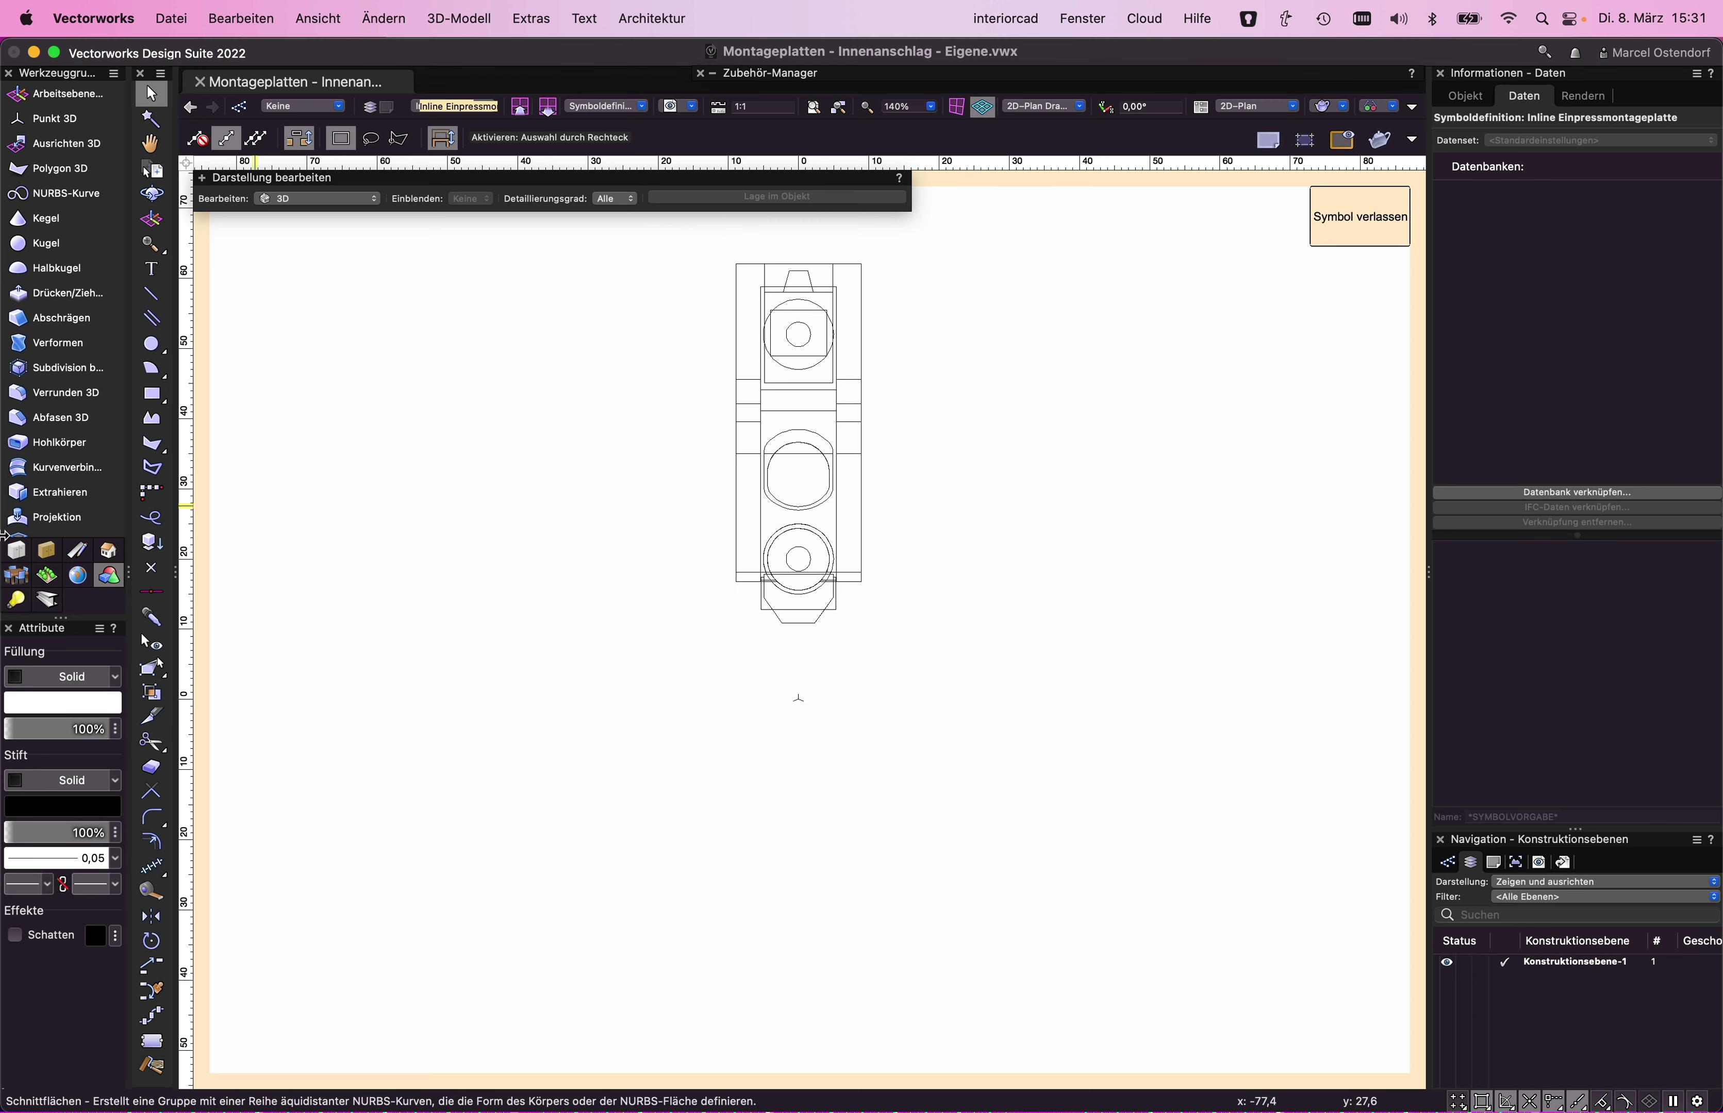
pyautogui.click(16, 551)
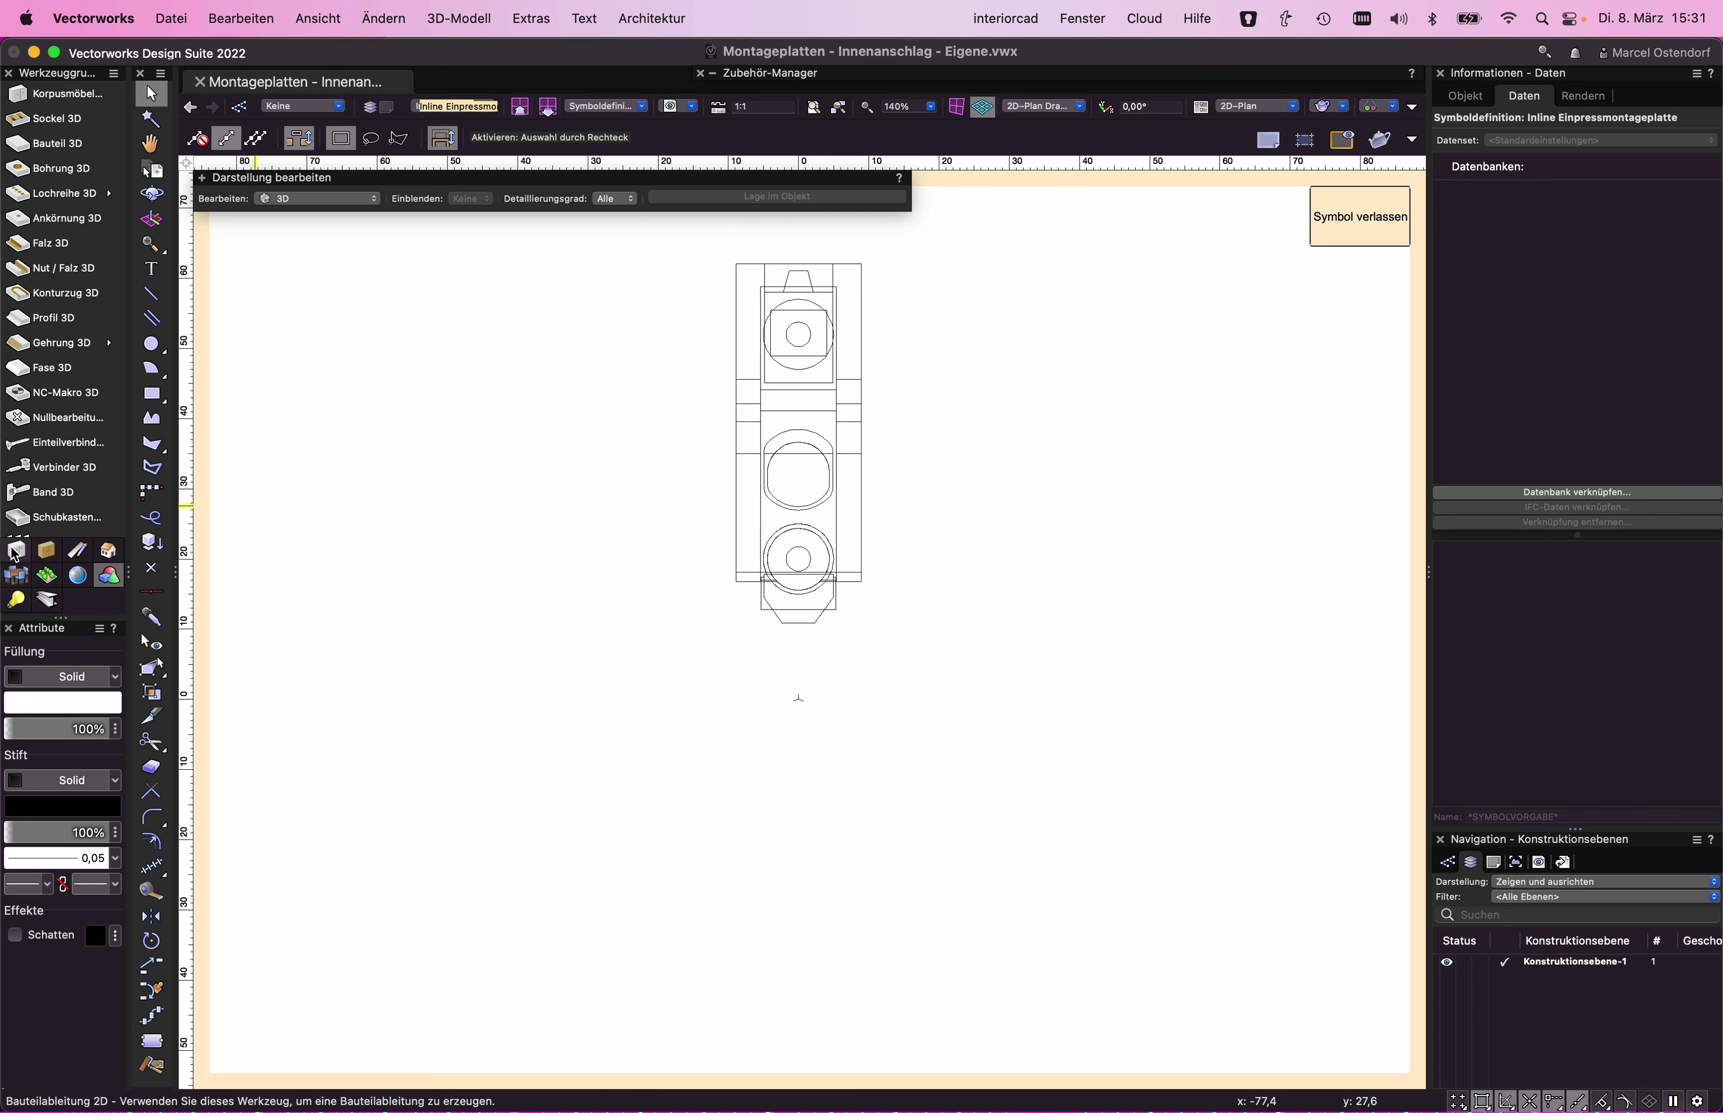
# - Place a Bohrung 3D hole, diameter 10 and depth 12, at the top circle's centre (x 0, y 52)
pyautogui.click(53, 168)
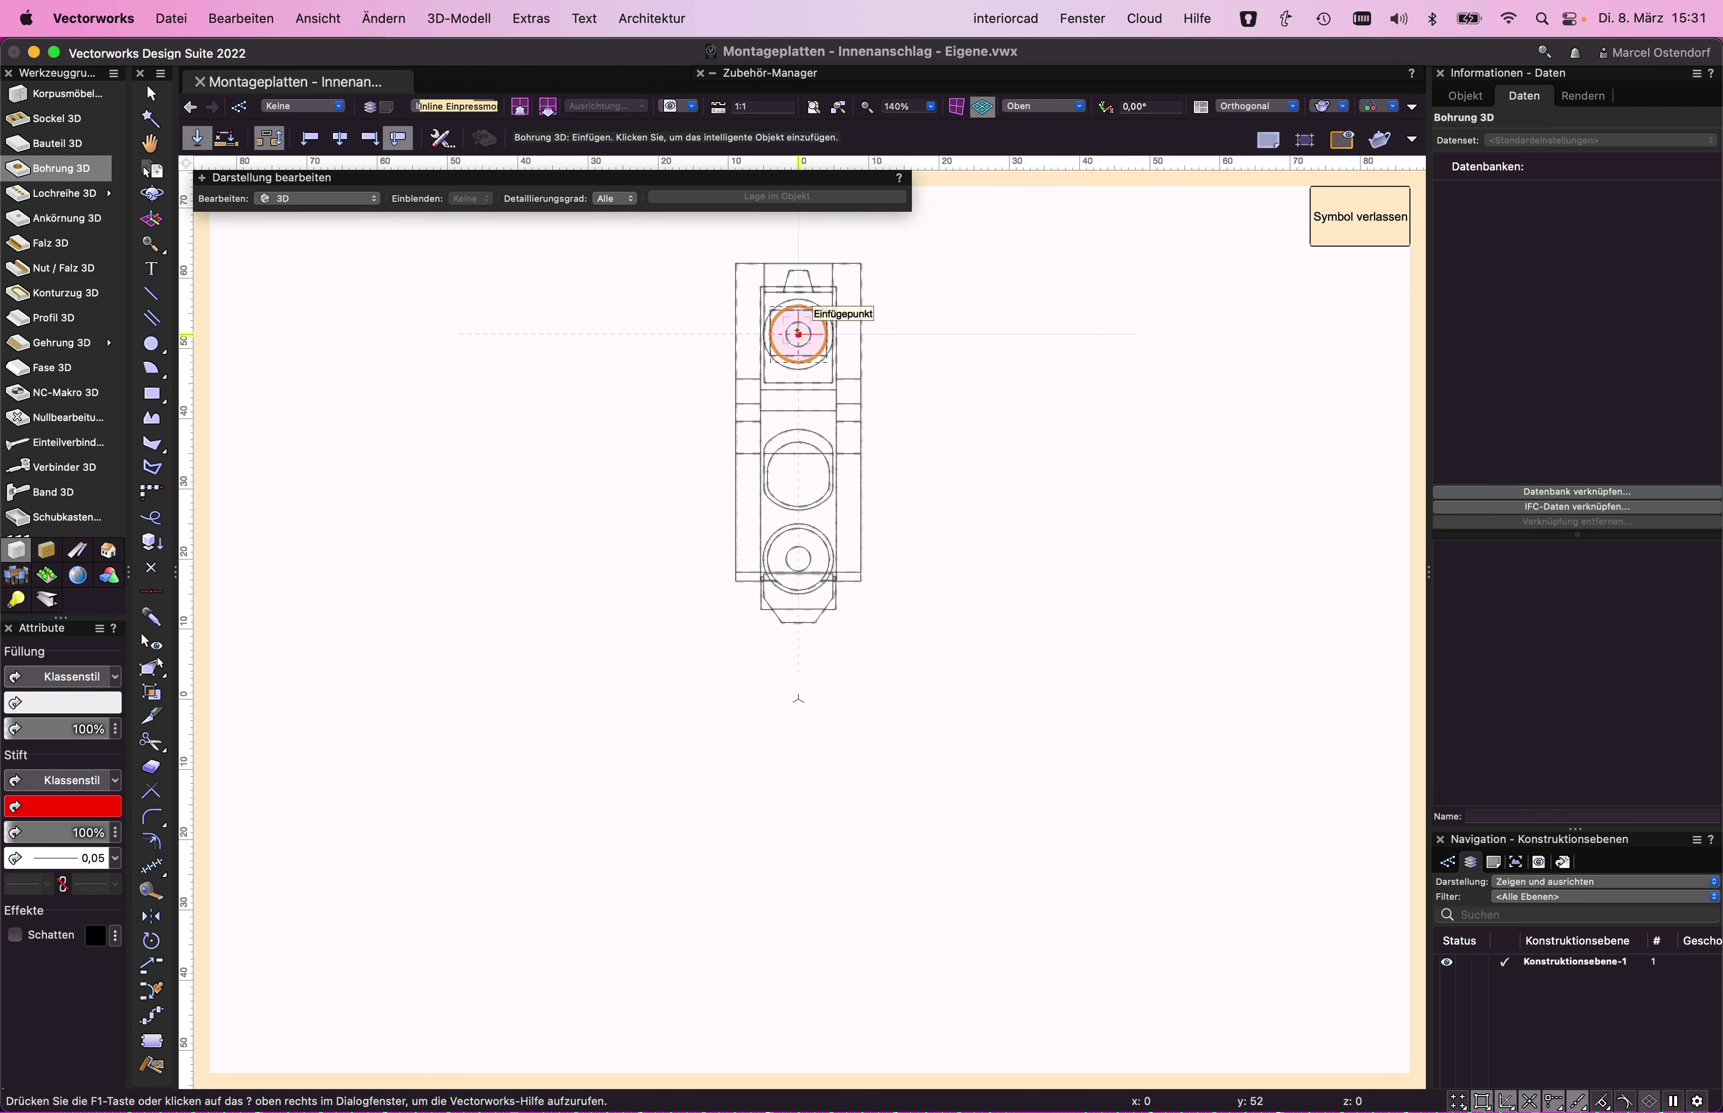
pyautogui.click(798, 334)
pyautogui.click(1466, 96)
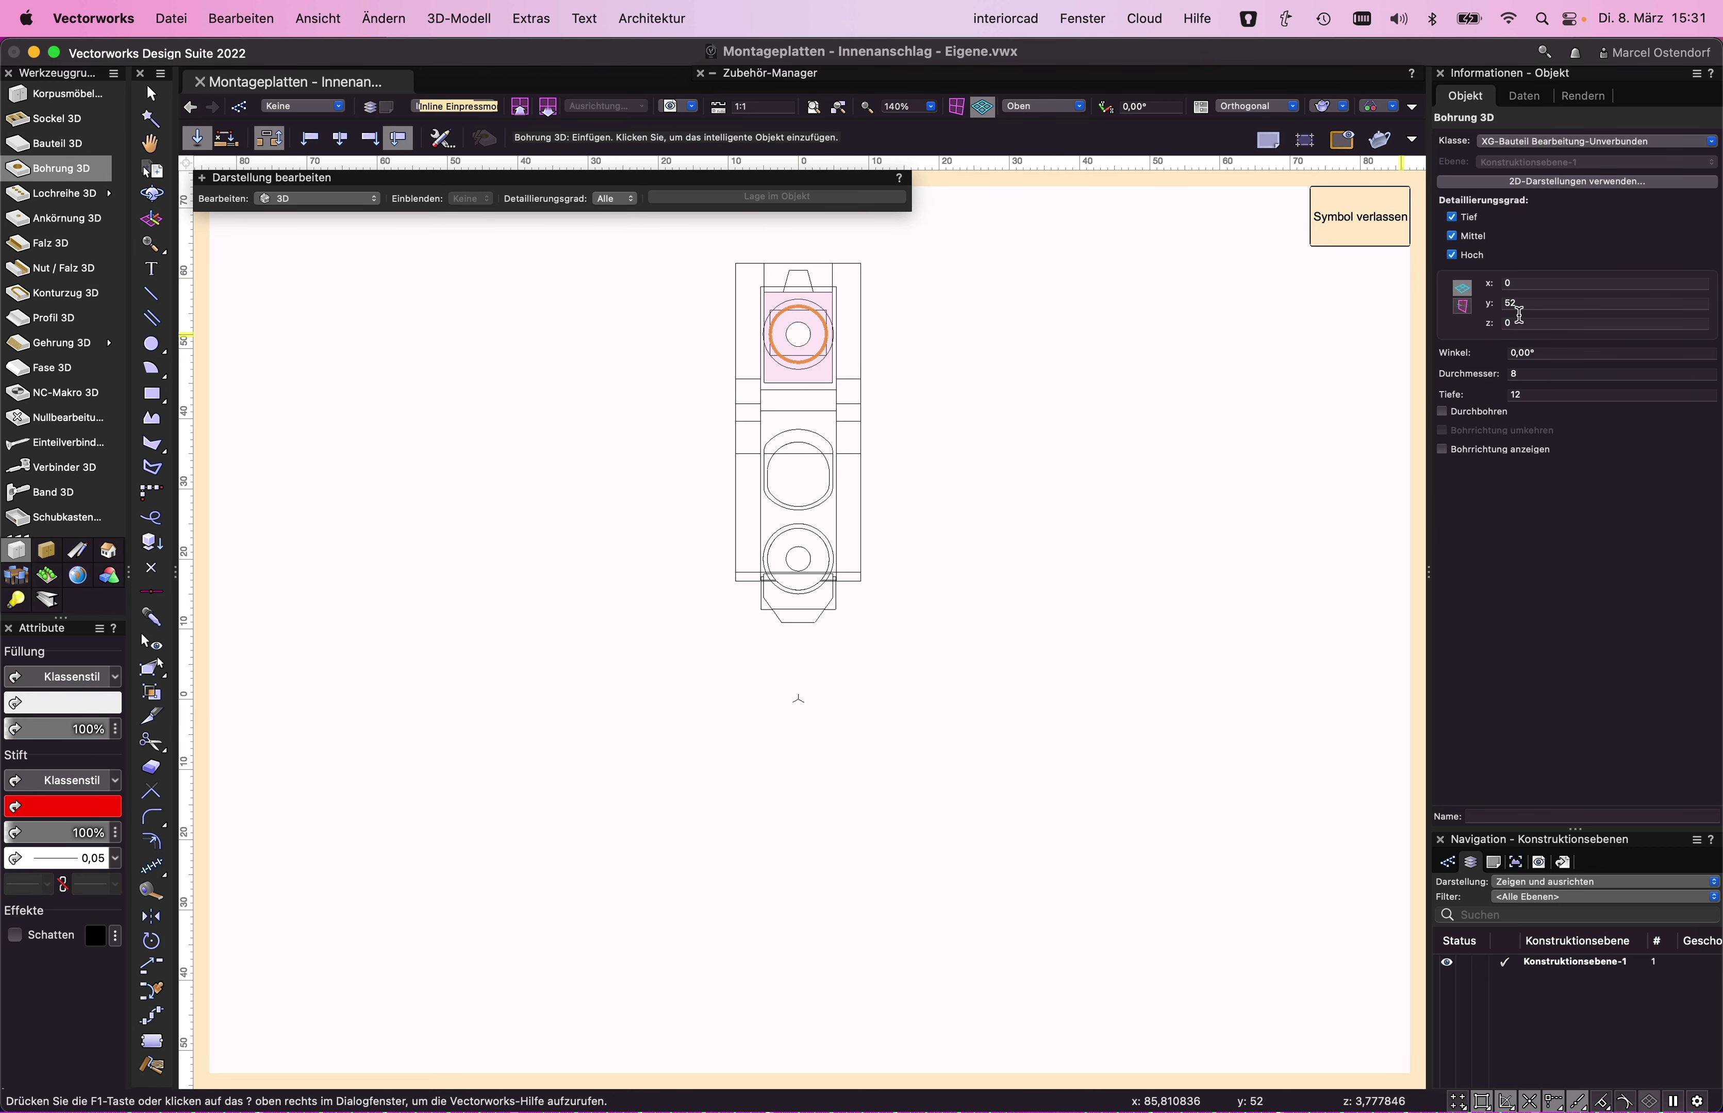
pyautogui.click(1536, 375)
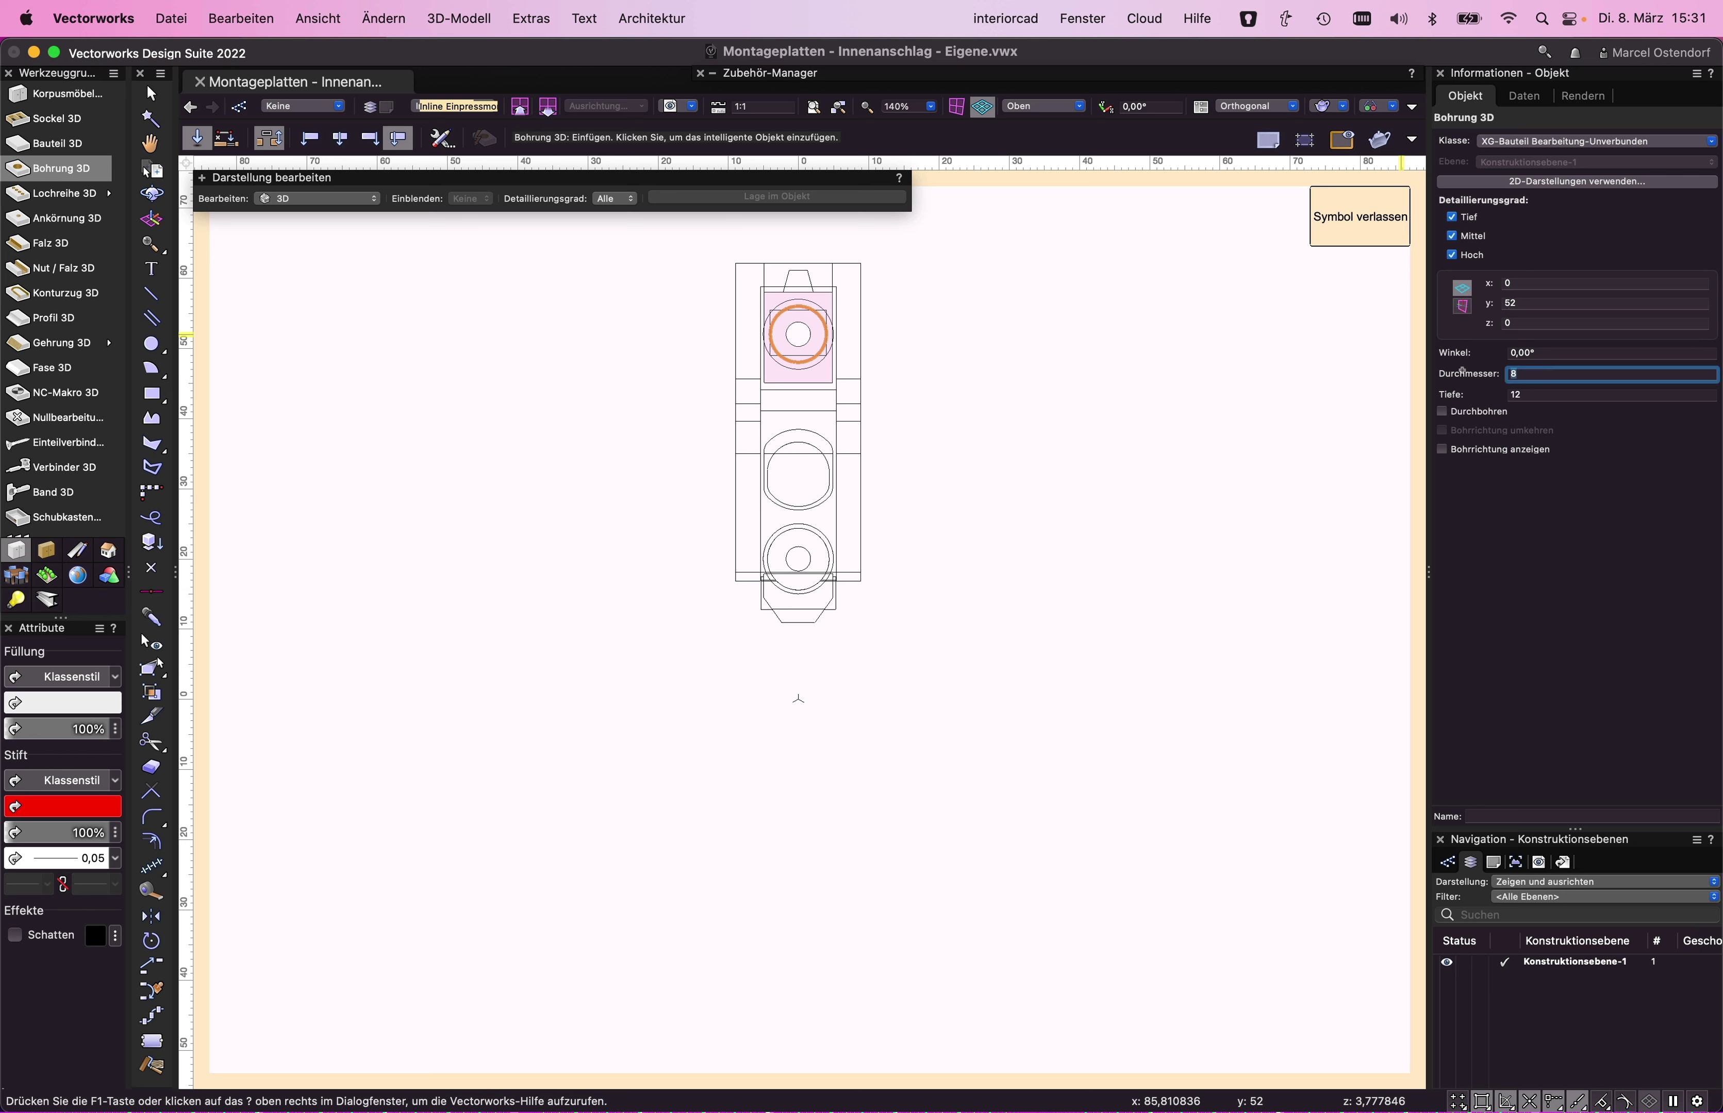
pyautogui.write('10')
pyautogui.press('Tab')
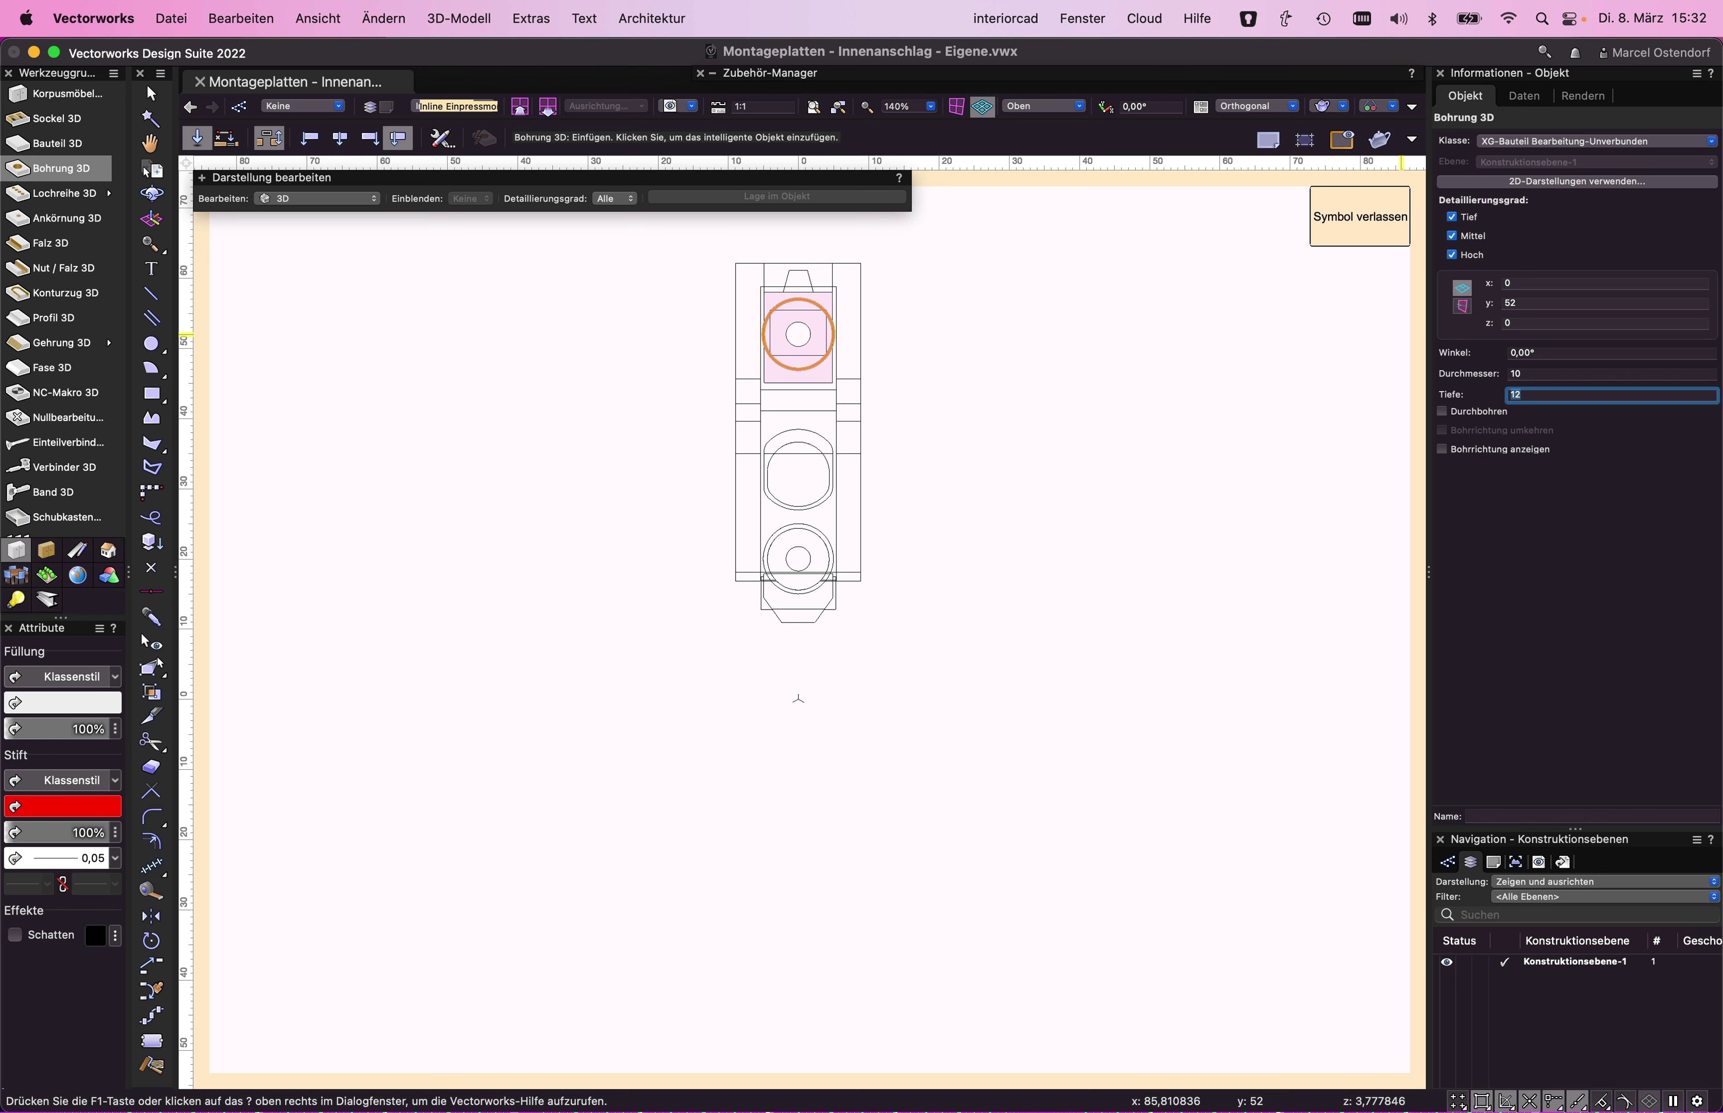
pyautogui.press('Return')
# - Move the Ø10 drill hole from the top circle to the lowest circle's centre at x 0, y 20
pyautogui.press('x')
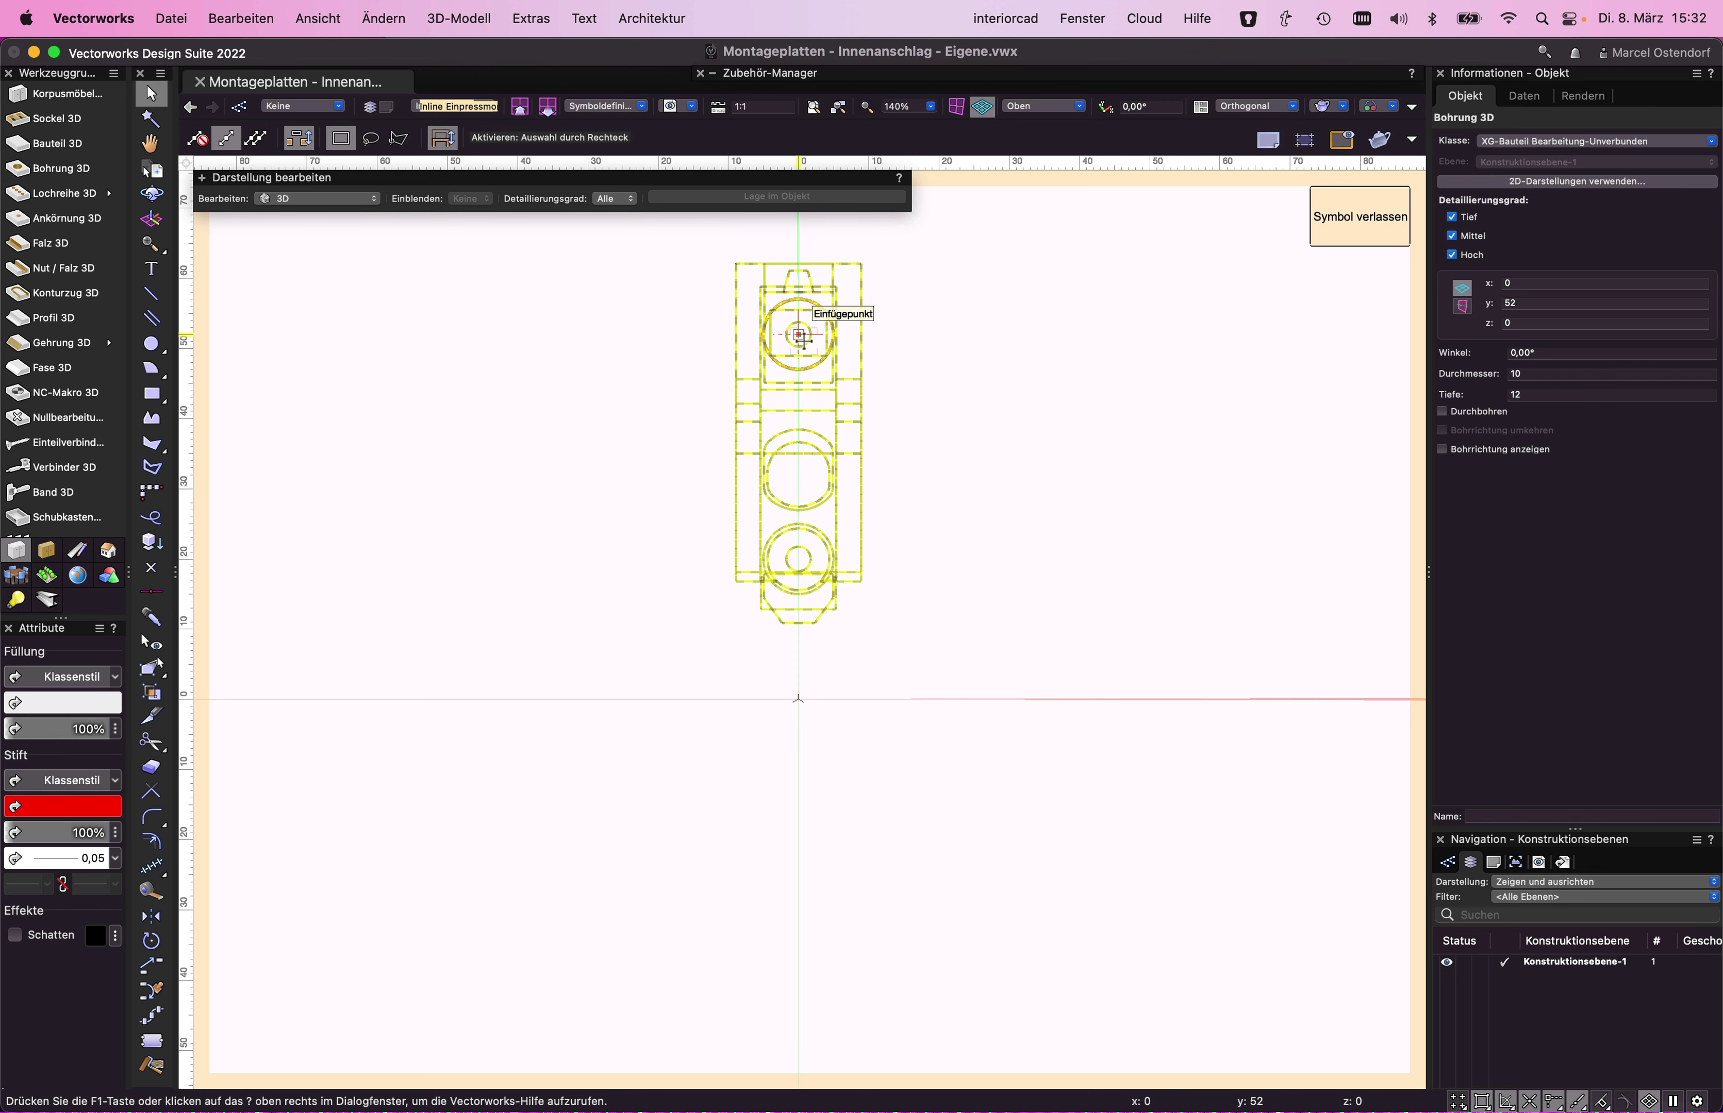
pyautogui.scroll(5, 802, 337)
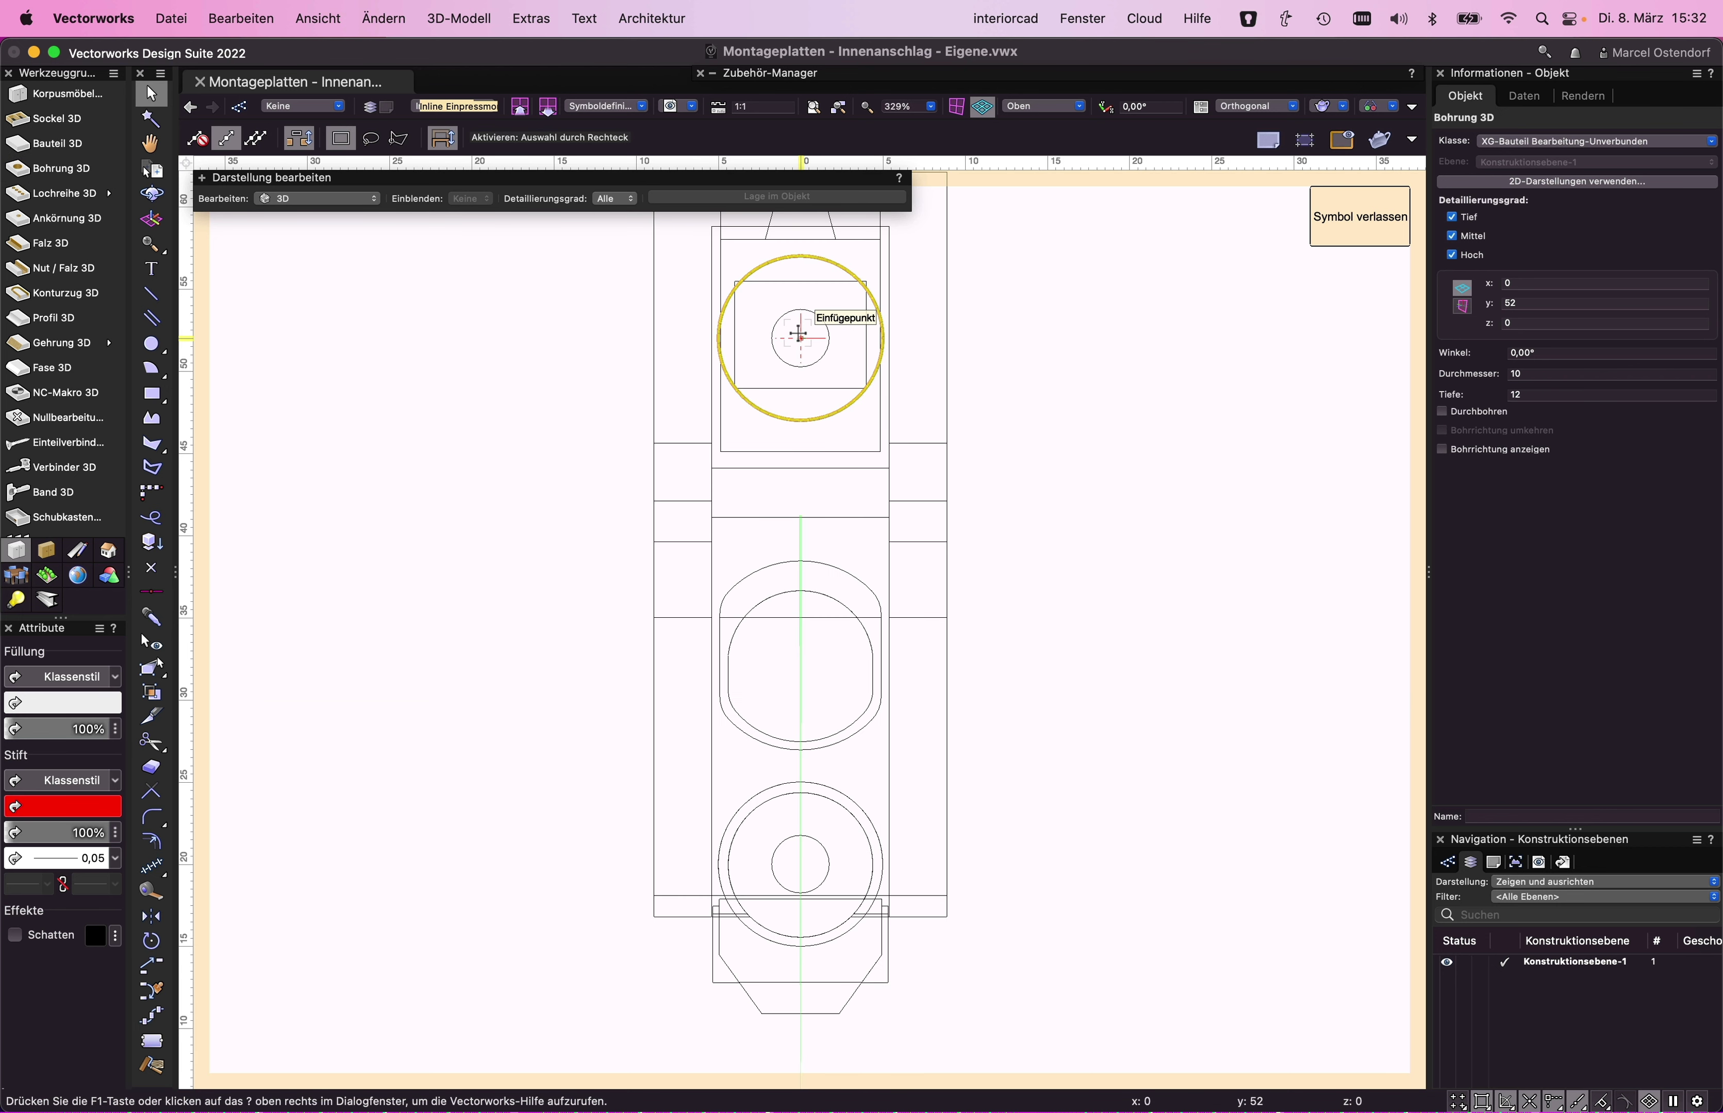
pyautogui.moveTo(798, 333); pyautogui.dragTo(799, 861)
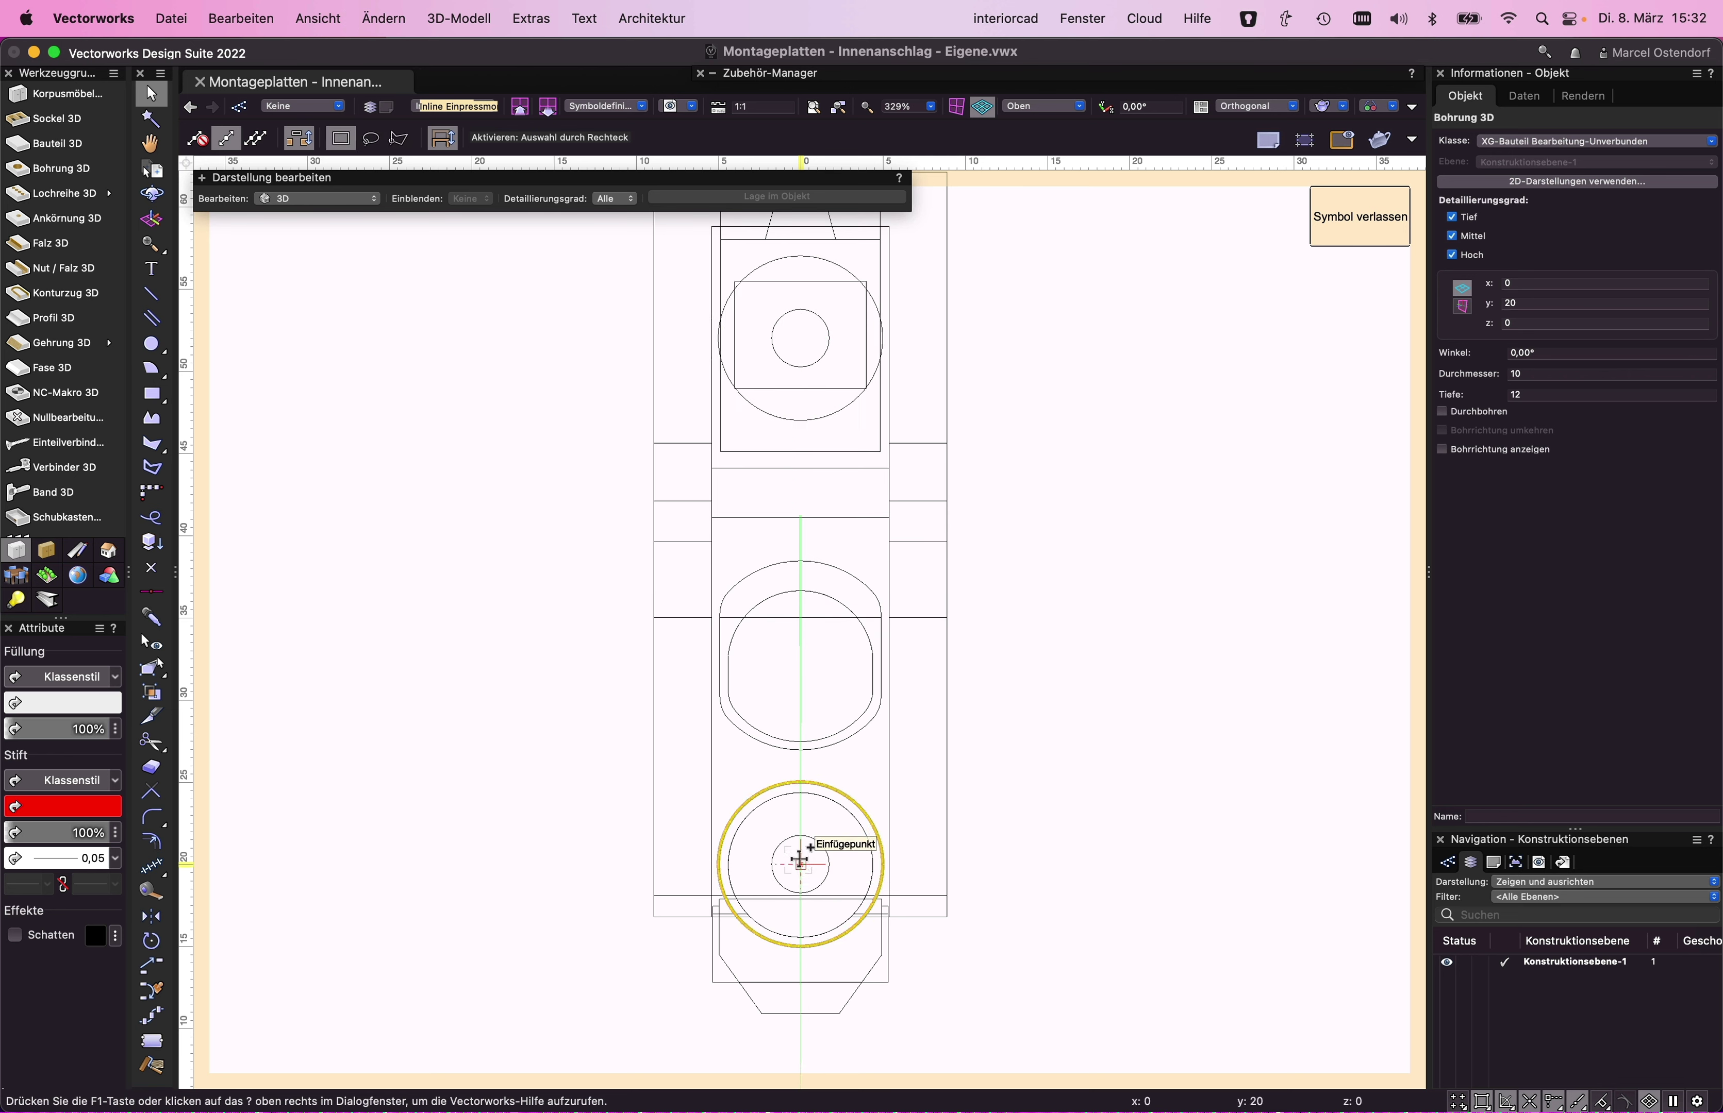
pyautogui.press('super+z')
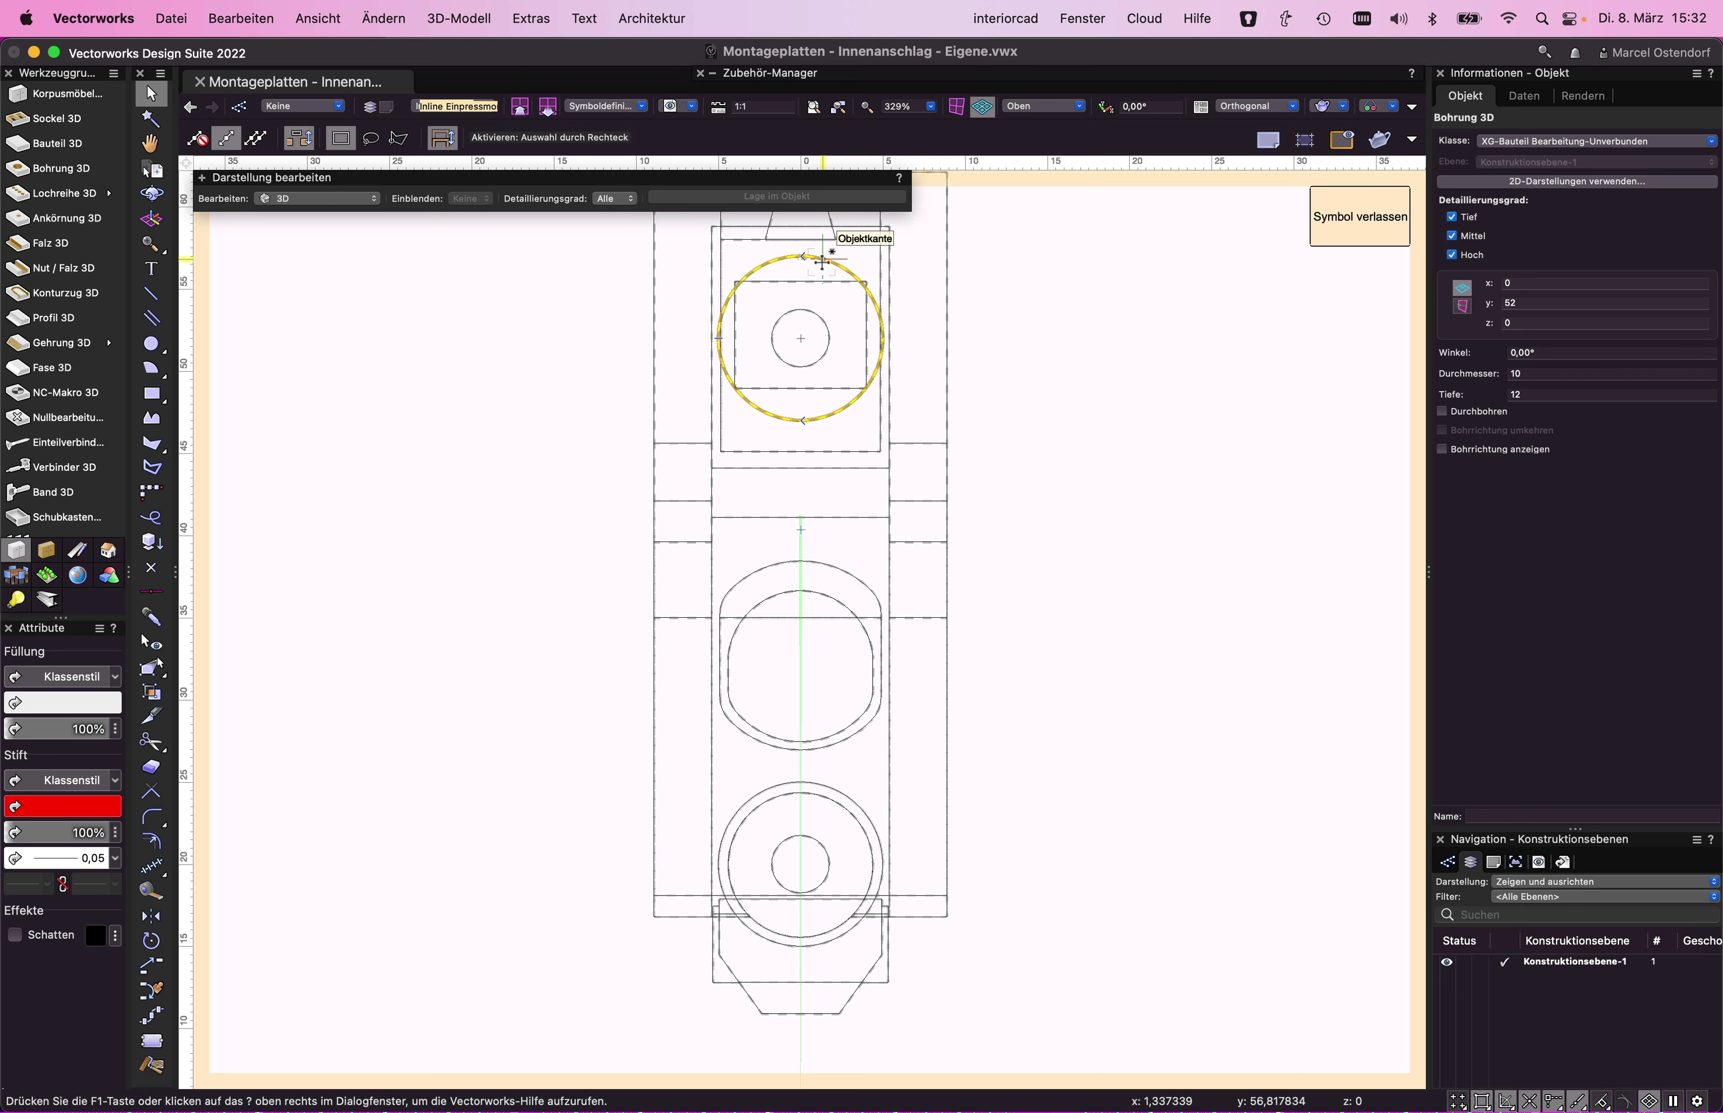
pyautogui.click(824, 258)
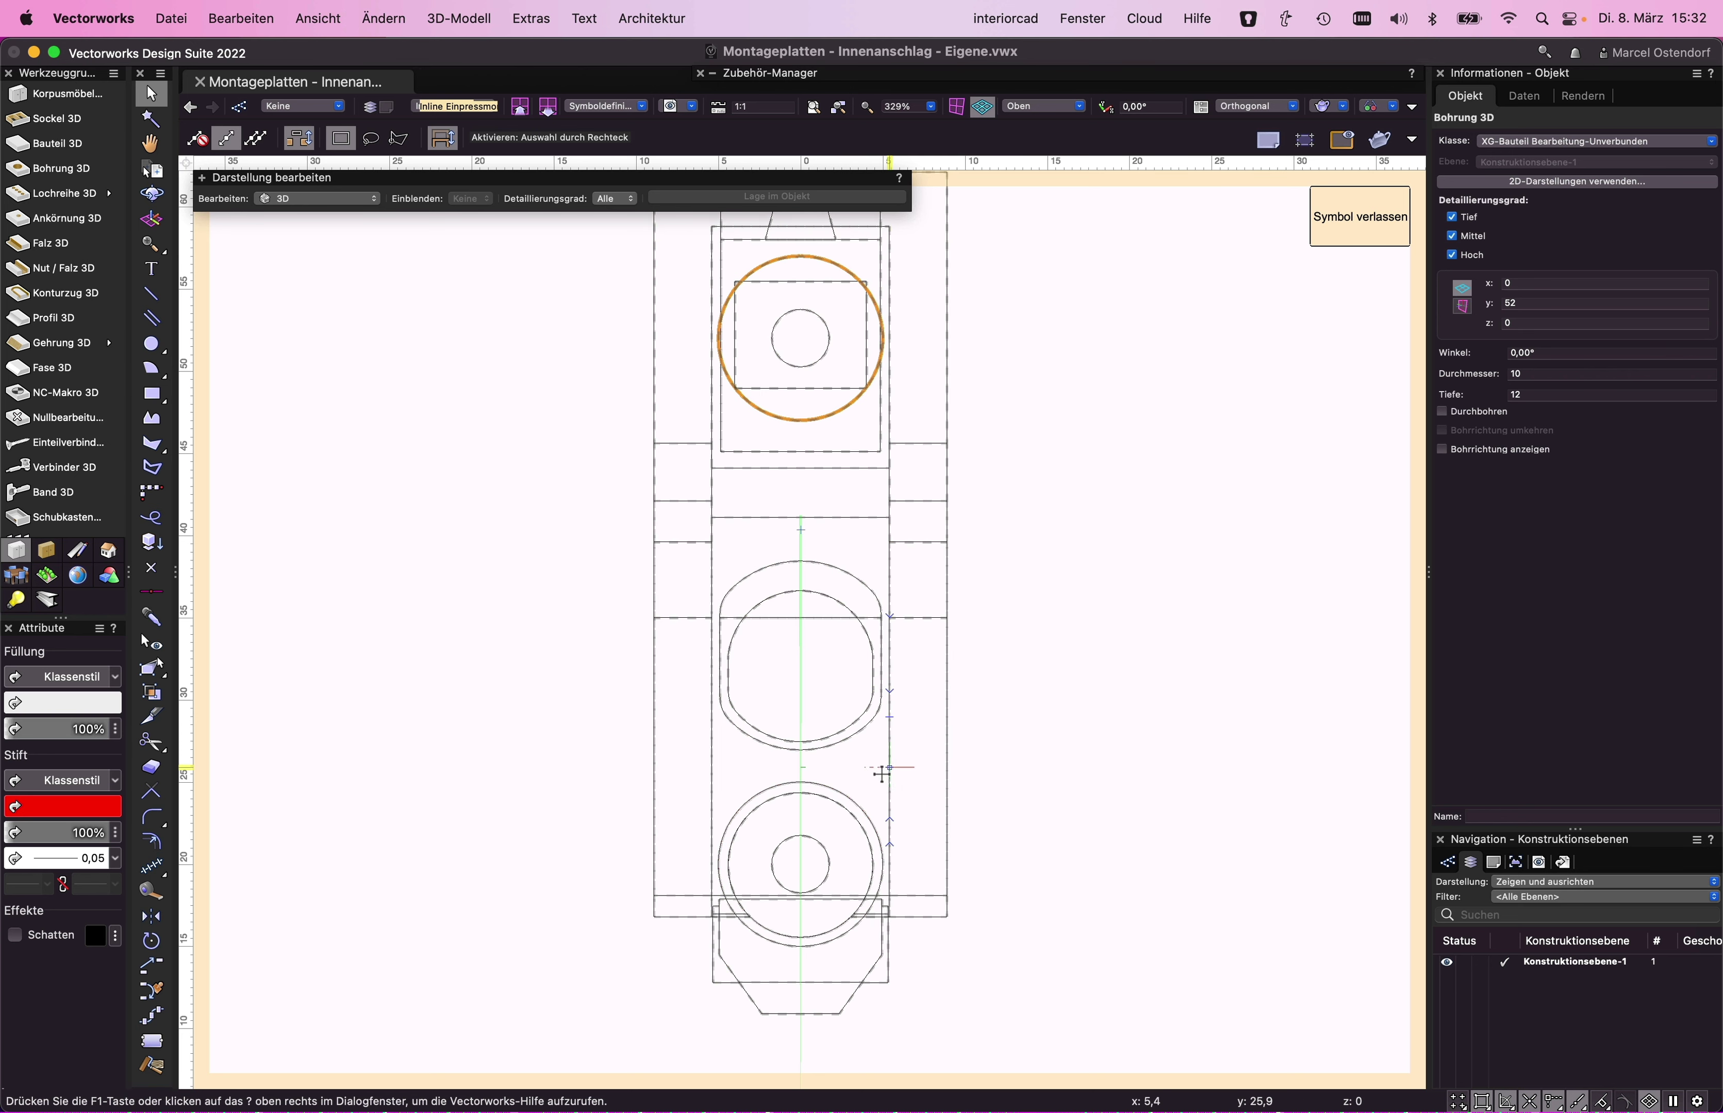
pyautogui.moveTo(831, 782); pyautogui.dragTo(825, 784)
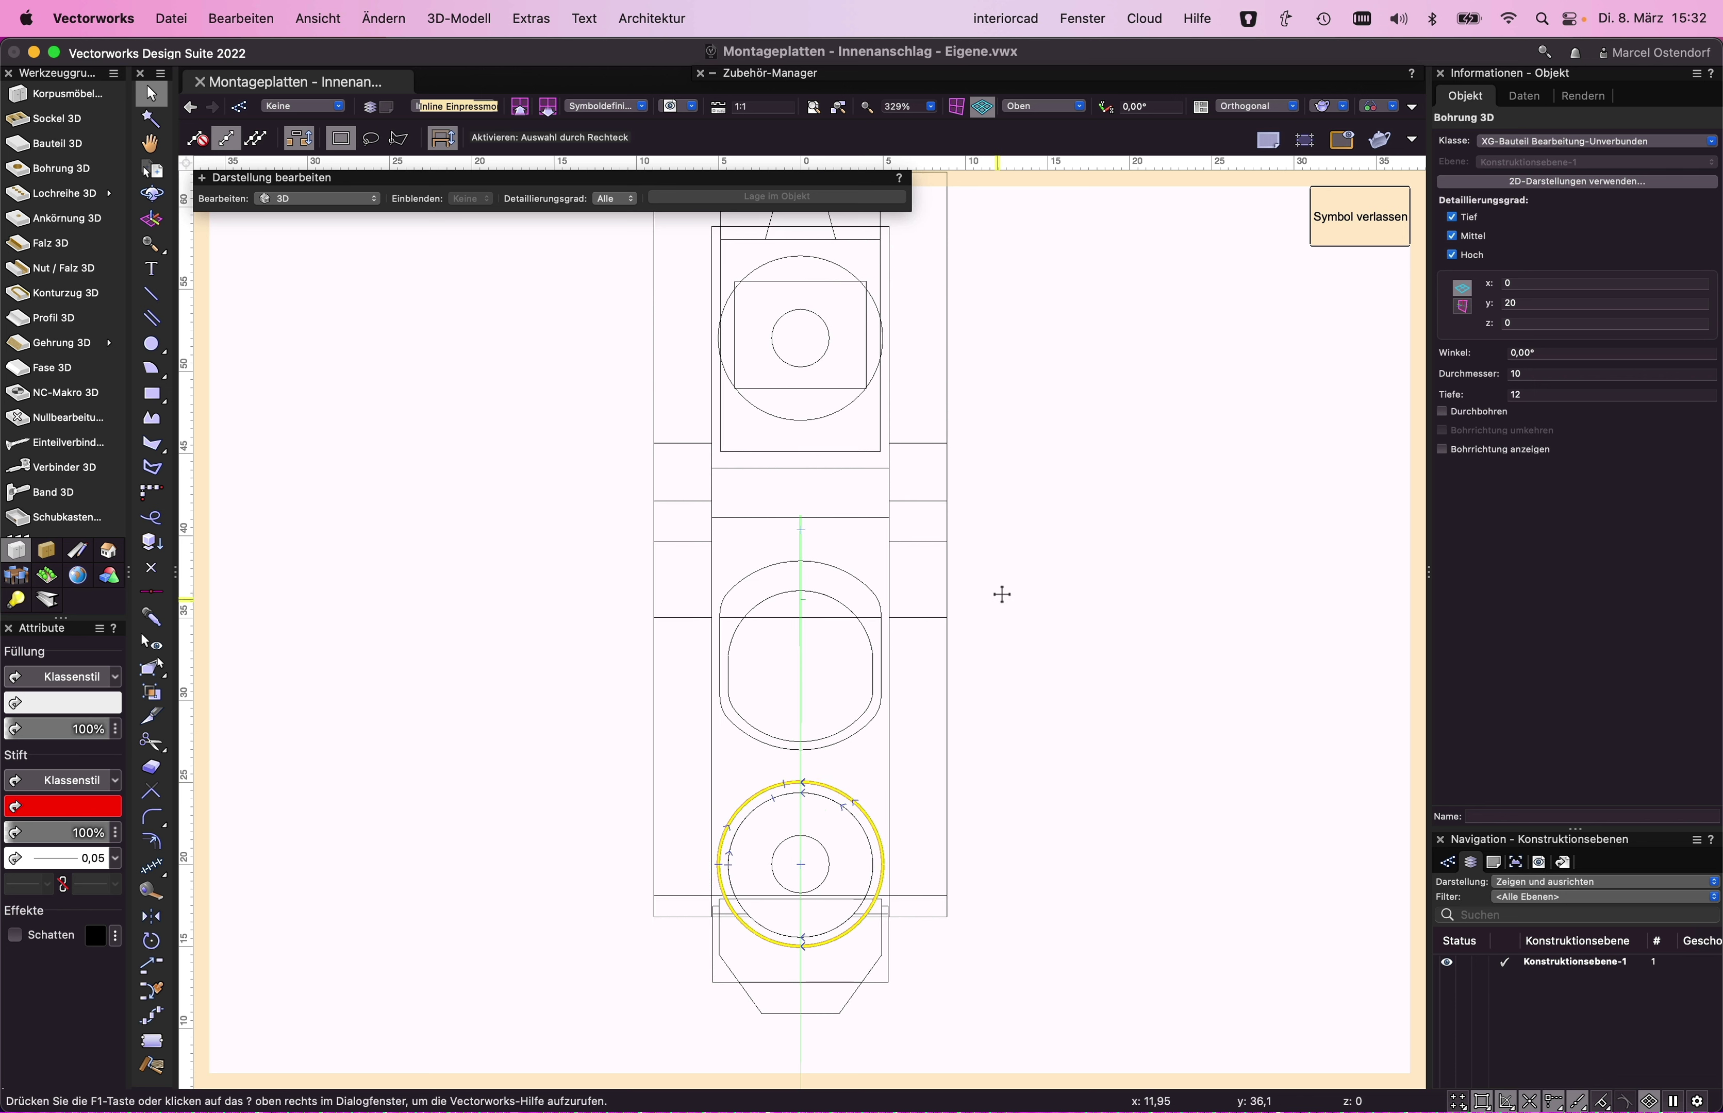
pyautogui.click(1019, 568)
pyautogui.scroll(-3, 526, 539)
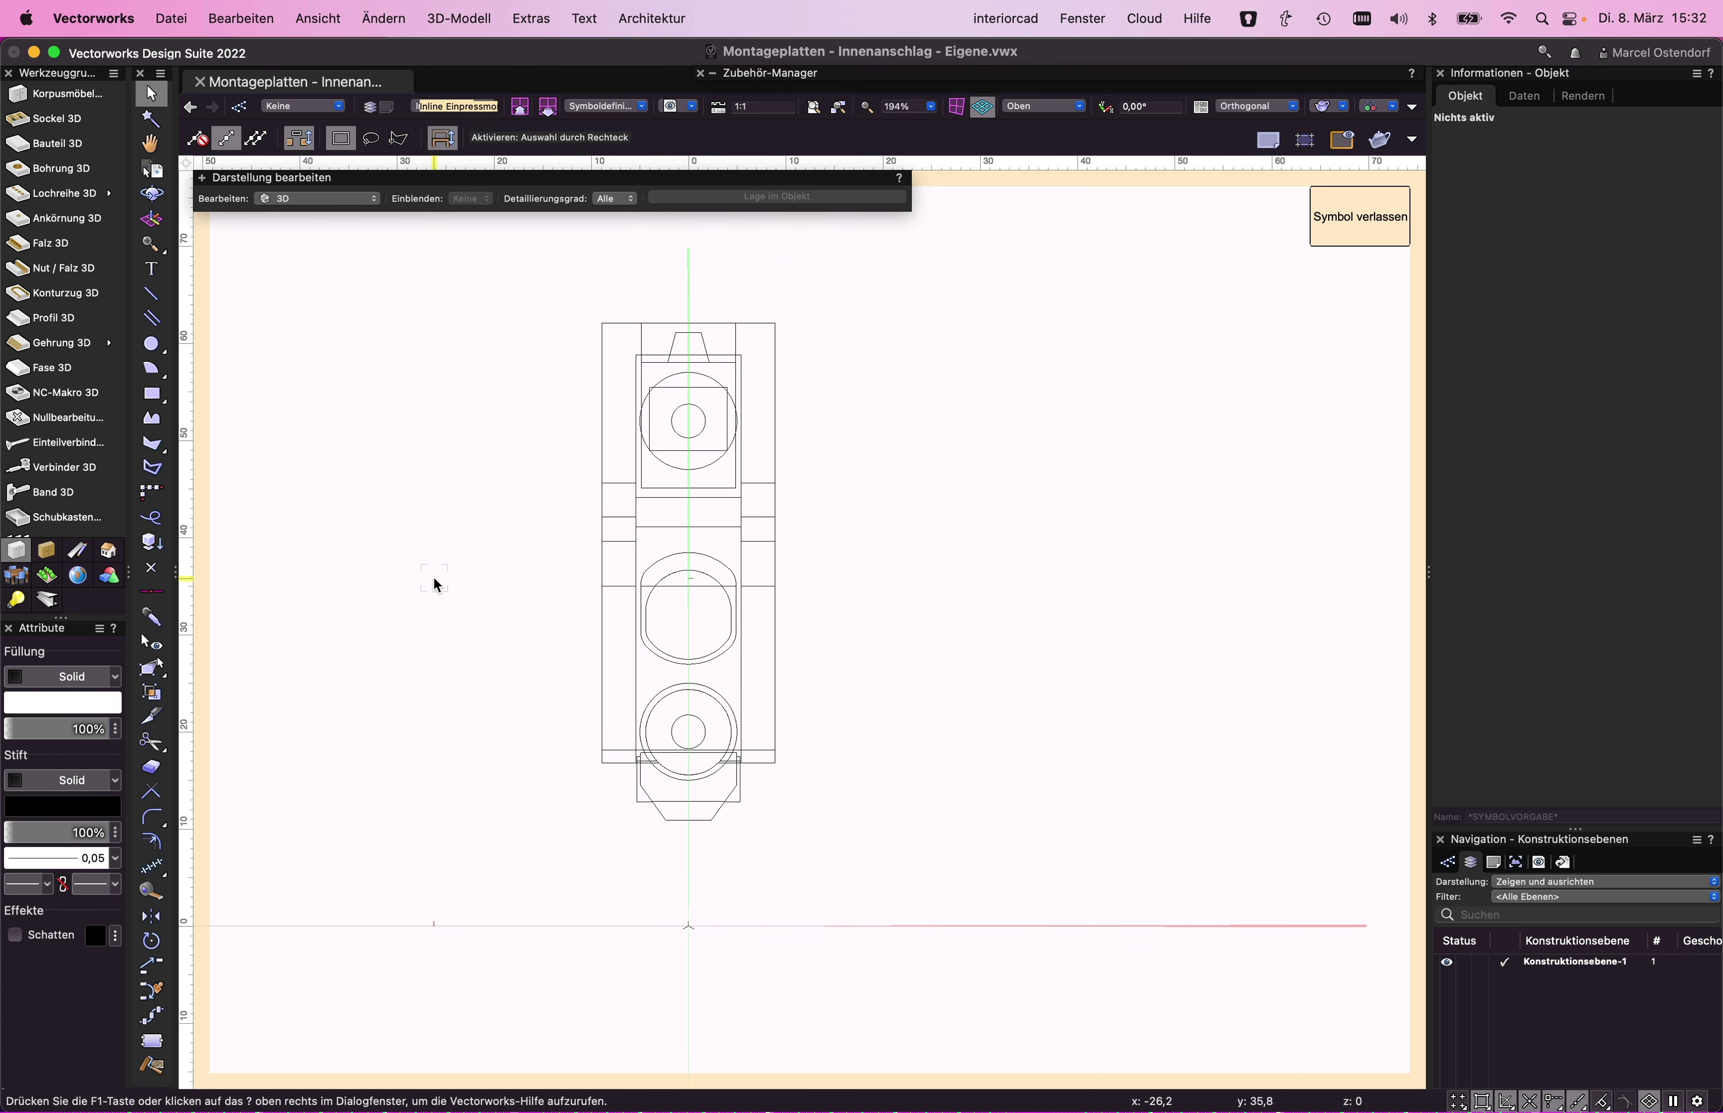
# - Measure with a rectangle from the origin to confirm the hole sits Δy 20 above it
pyautogui.press('4')
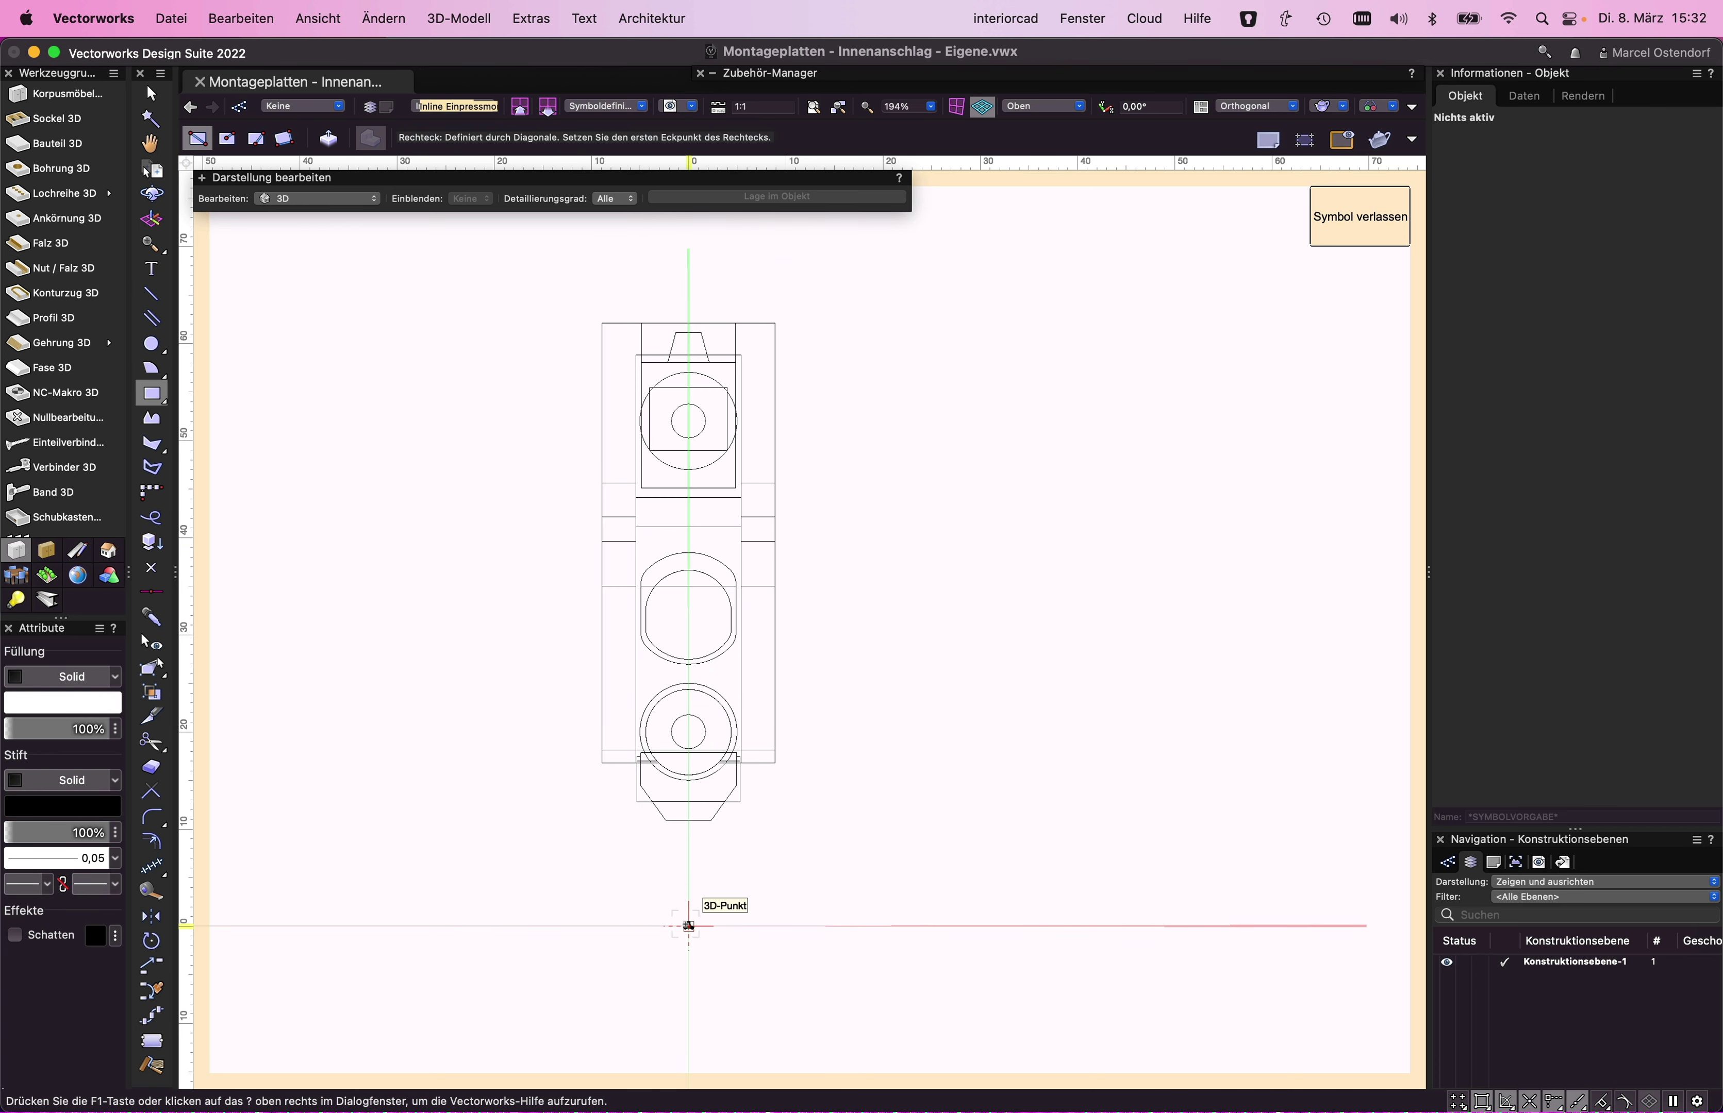
pyautogui.click(689, 926)
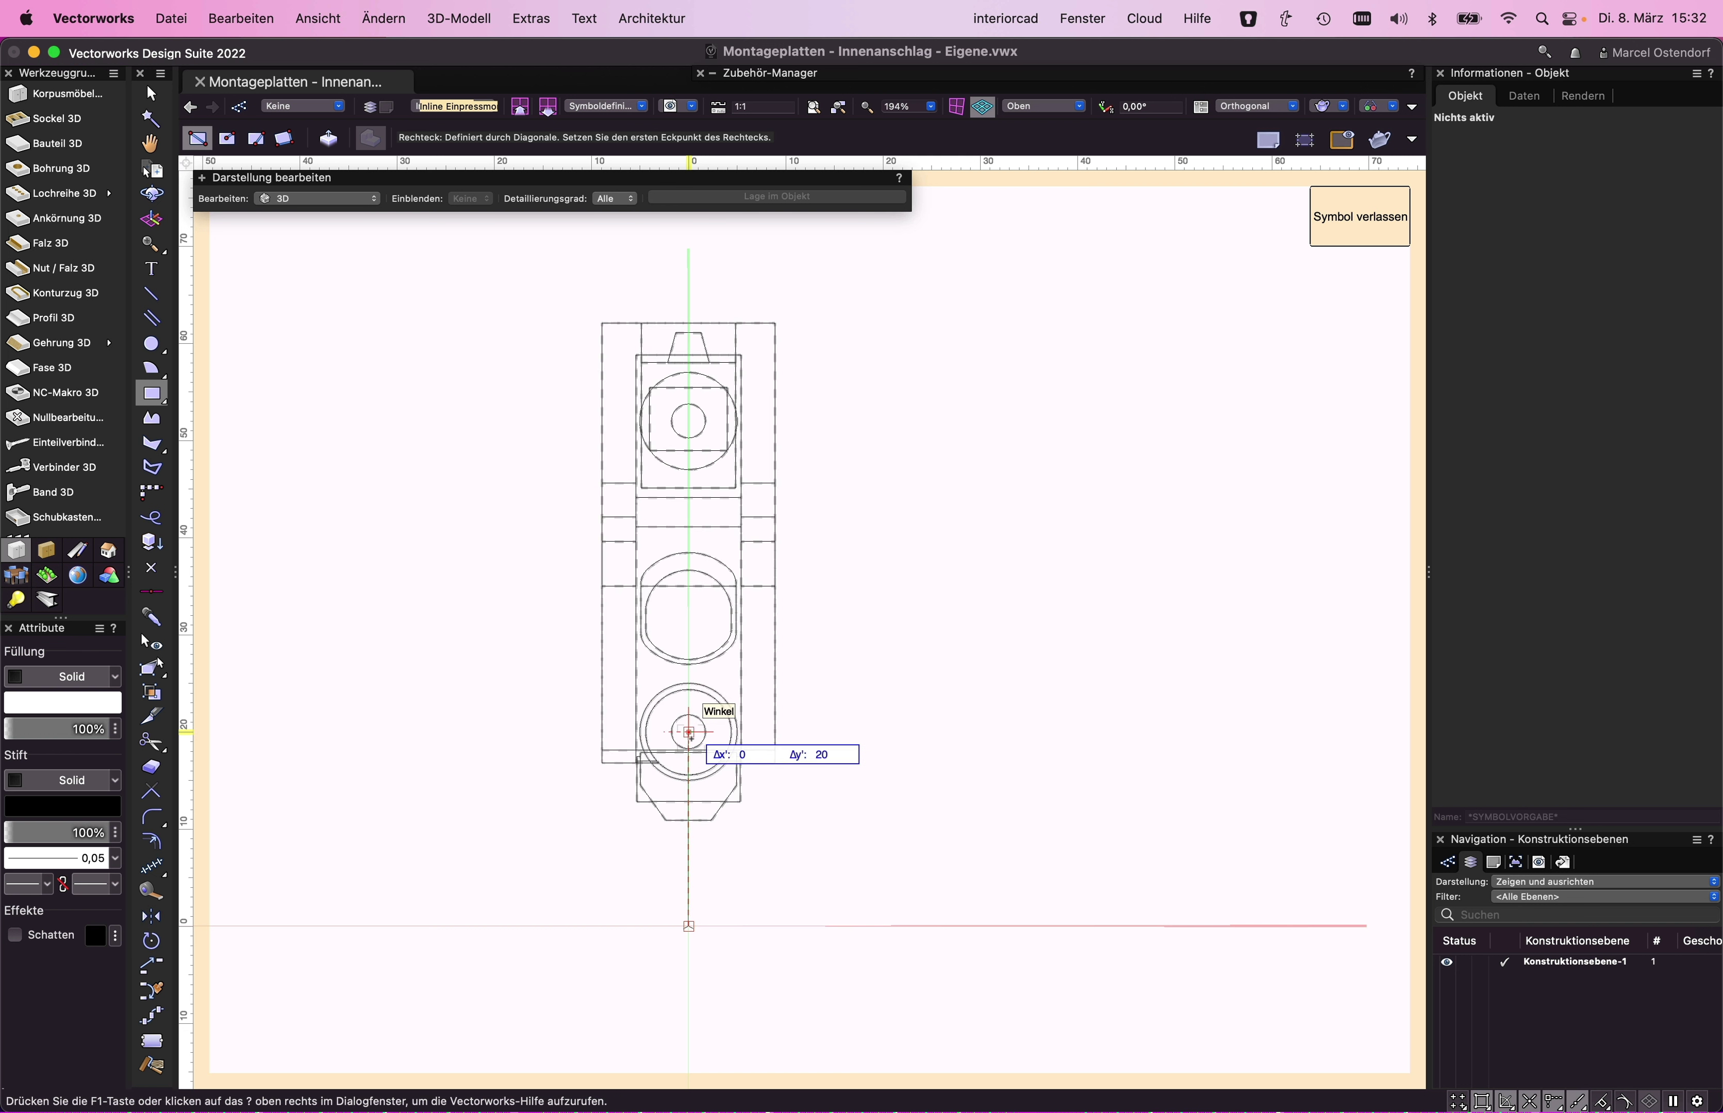
pyautogui.press('Tab')
pyautogui.press('Tab')
pyautogui.press('Return')
pyautogui.press('x')
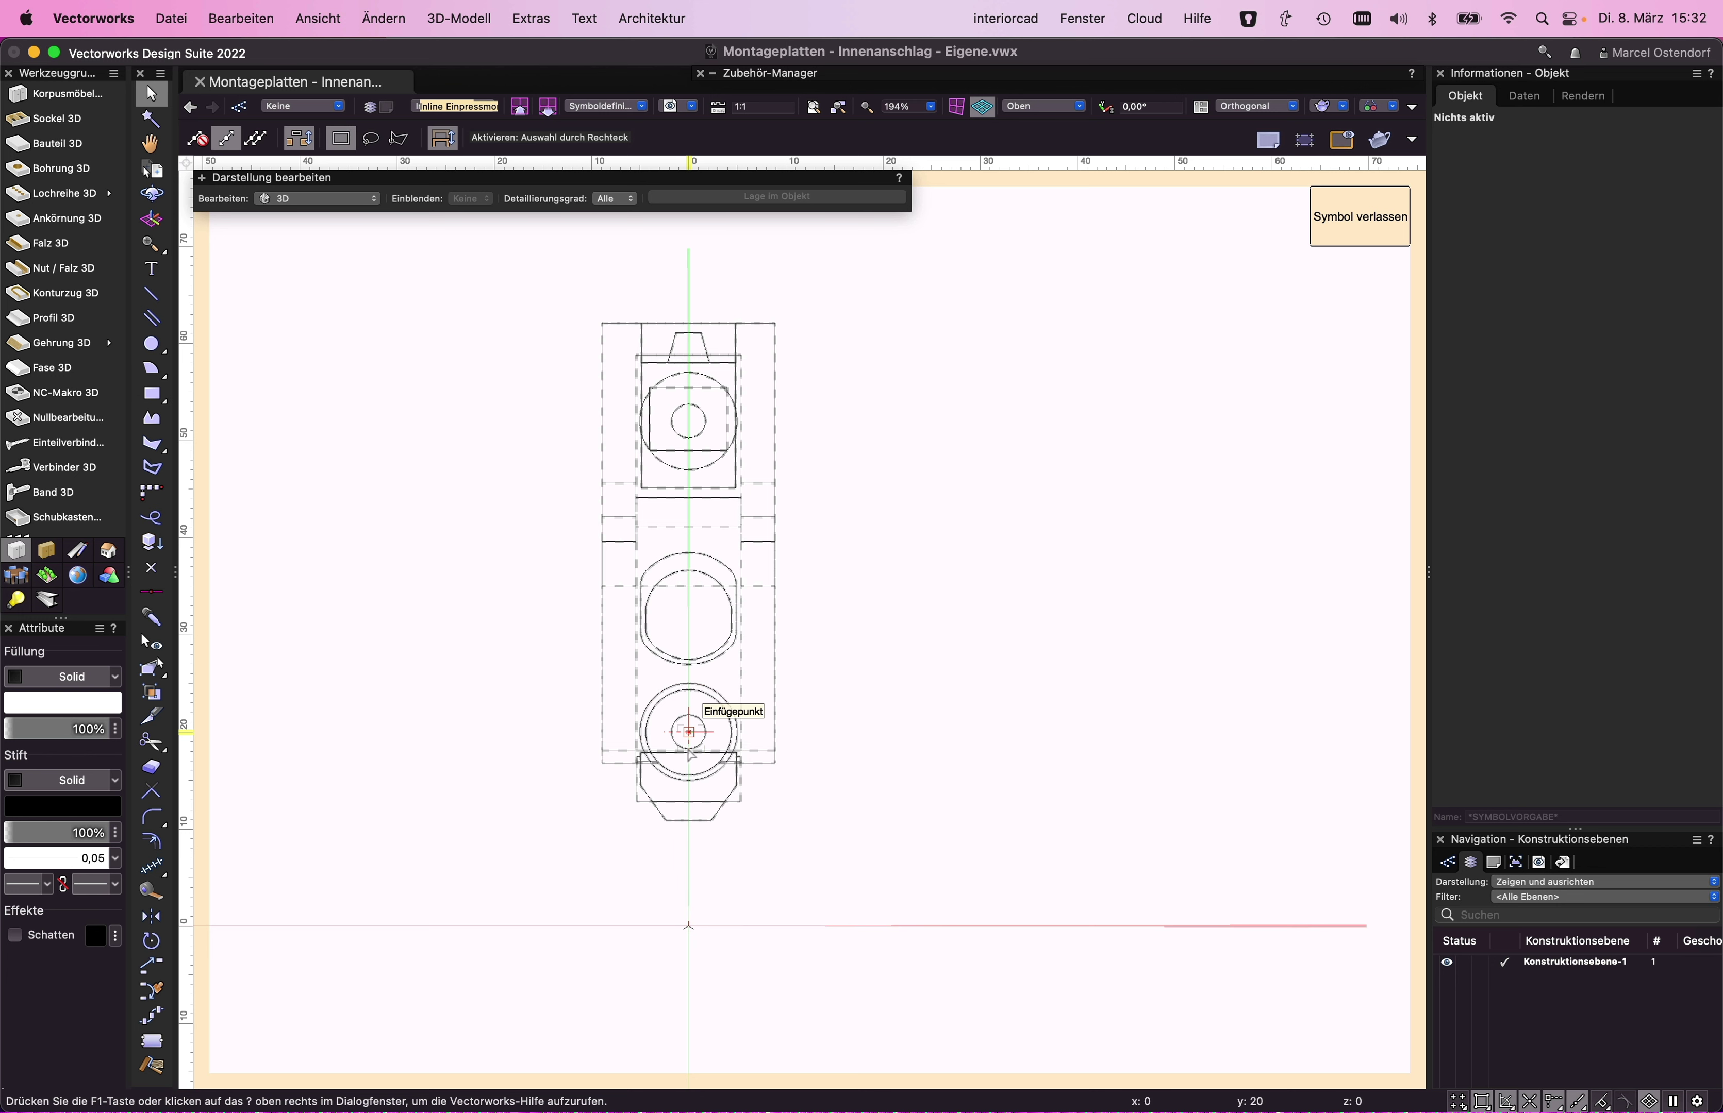
# - Select the plate body, the hole and the 3D point together
pyautogui.moveTo(806, 989); pyautogui.dragTo(528, 871)
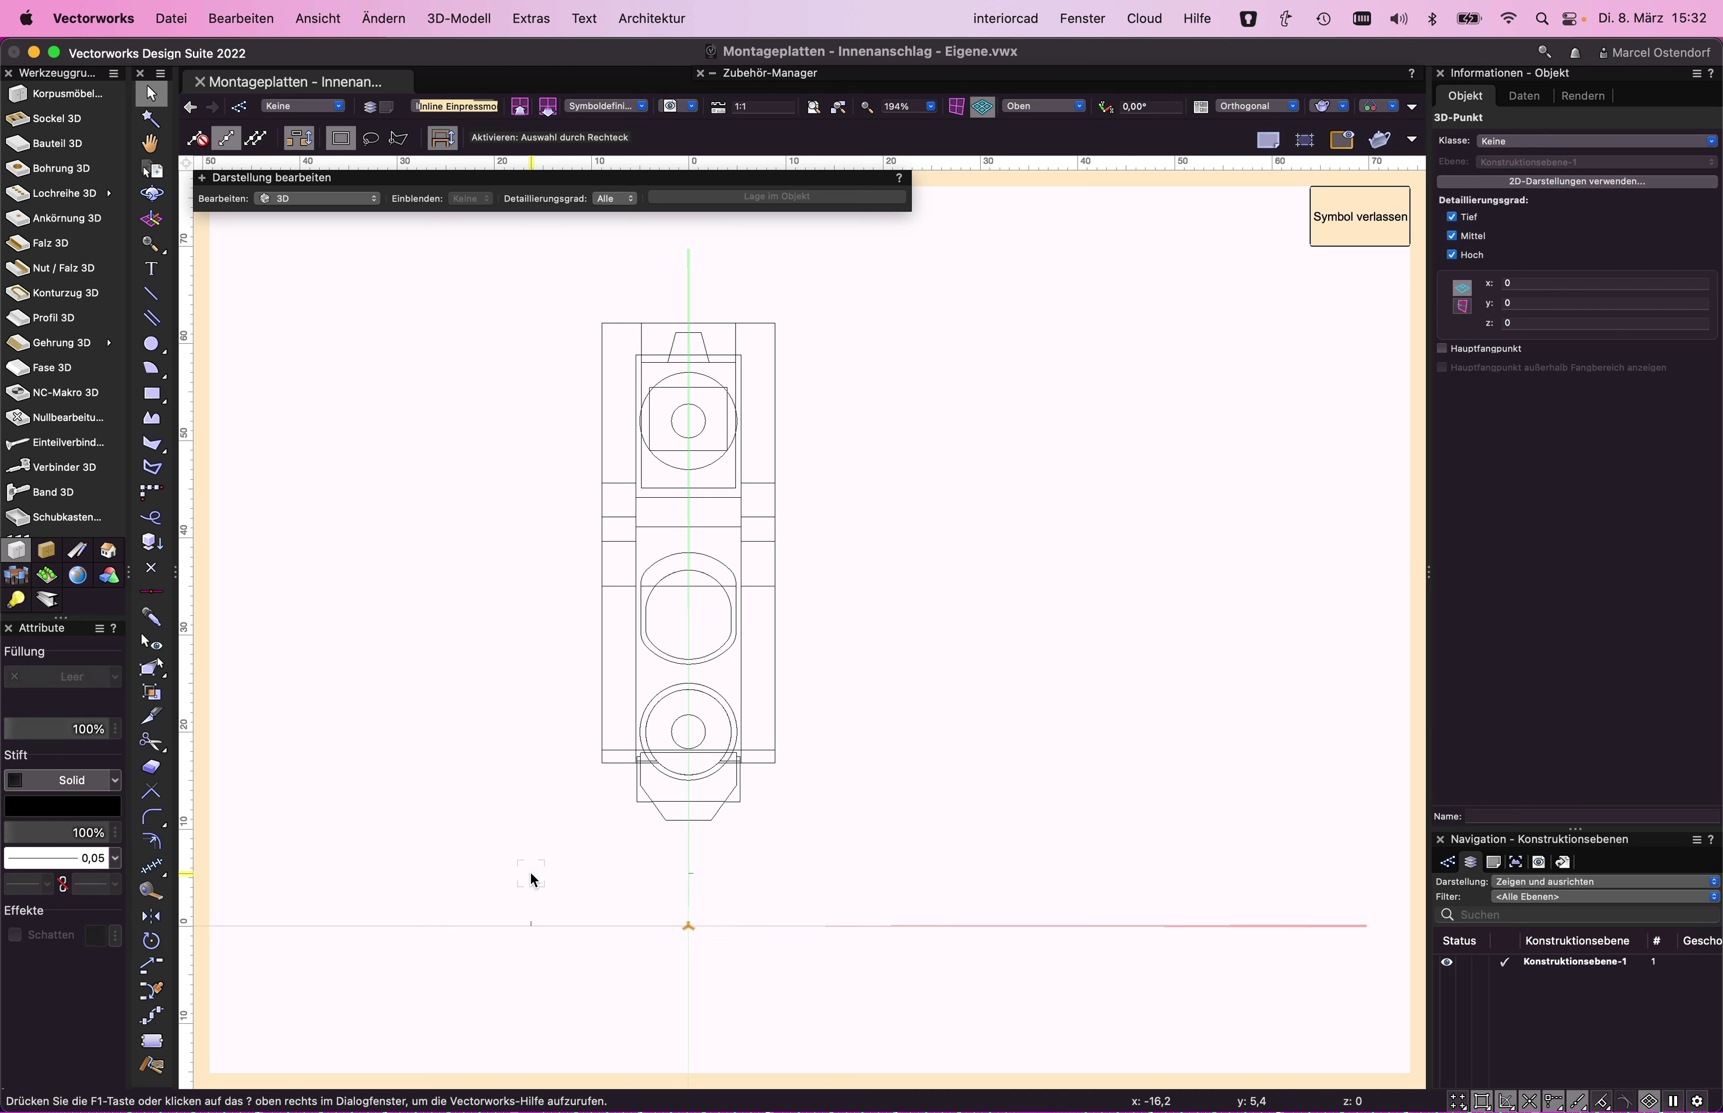
pyautogui.press('Escape')
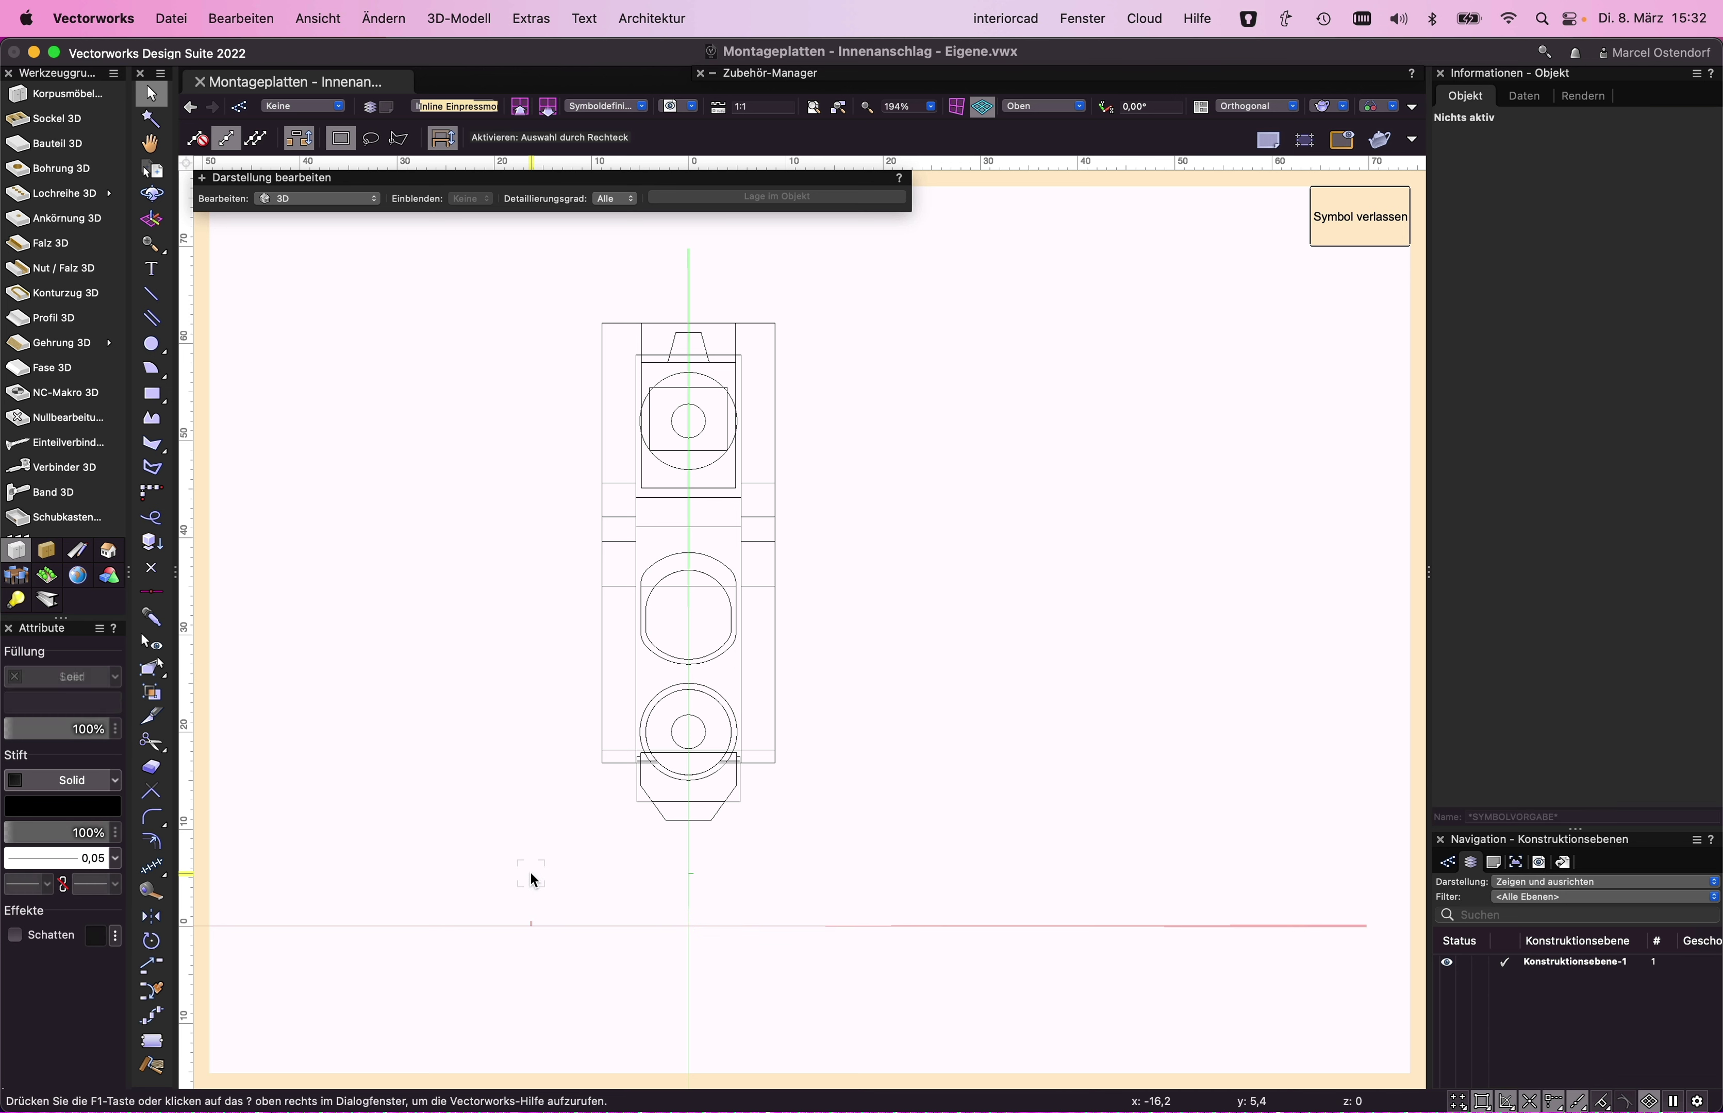
pyautogui.press('super+a')
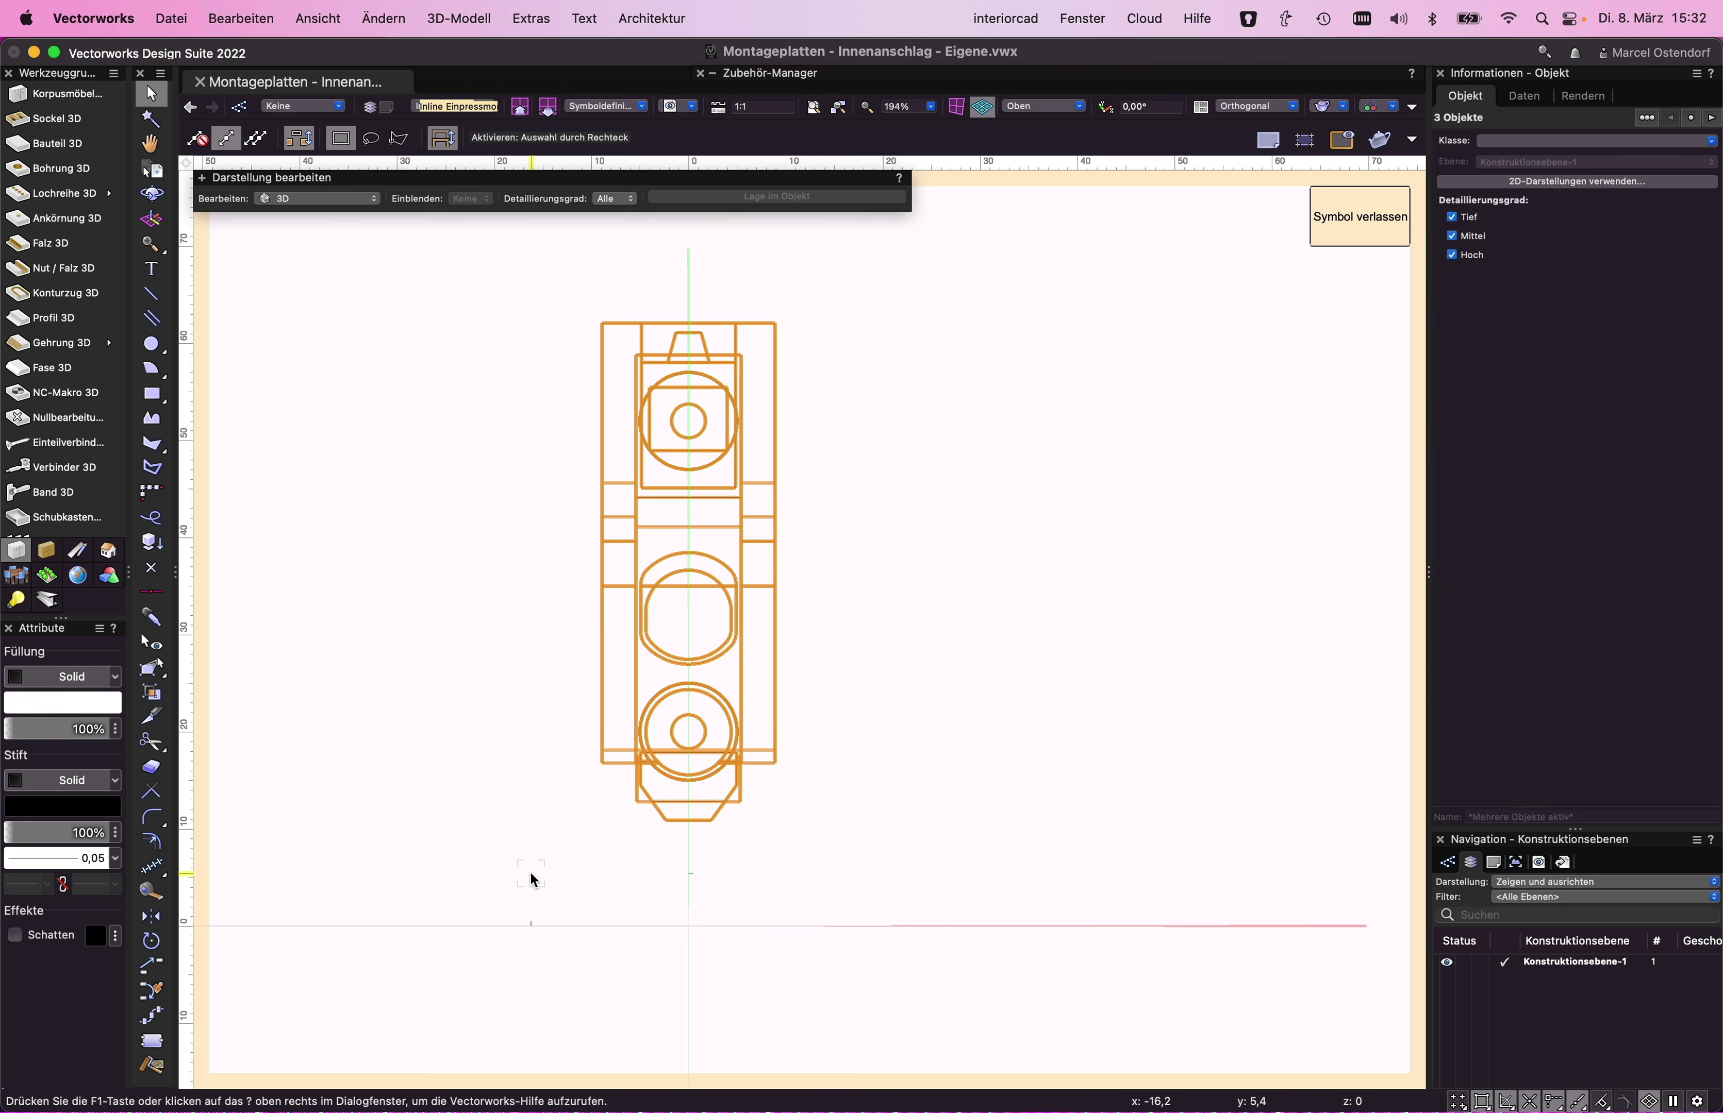
# - Group the plate's three objects and link the interiorcad sales info record to the group
pyautogui.press('super+g')
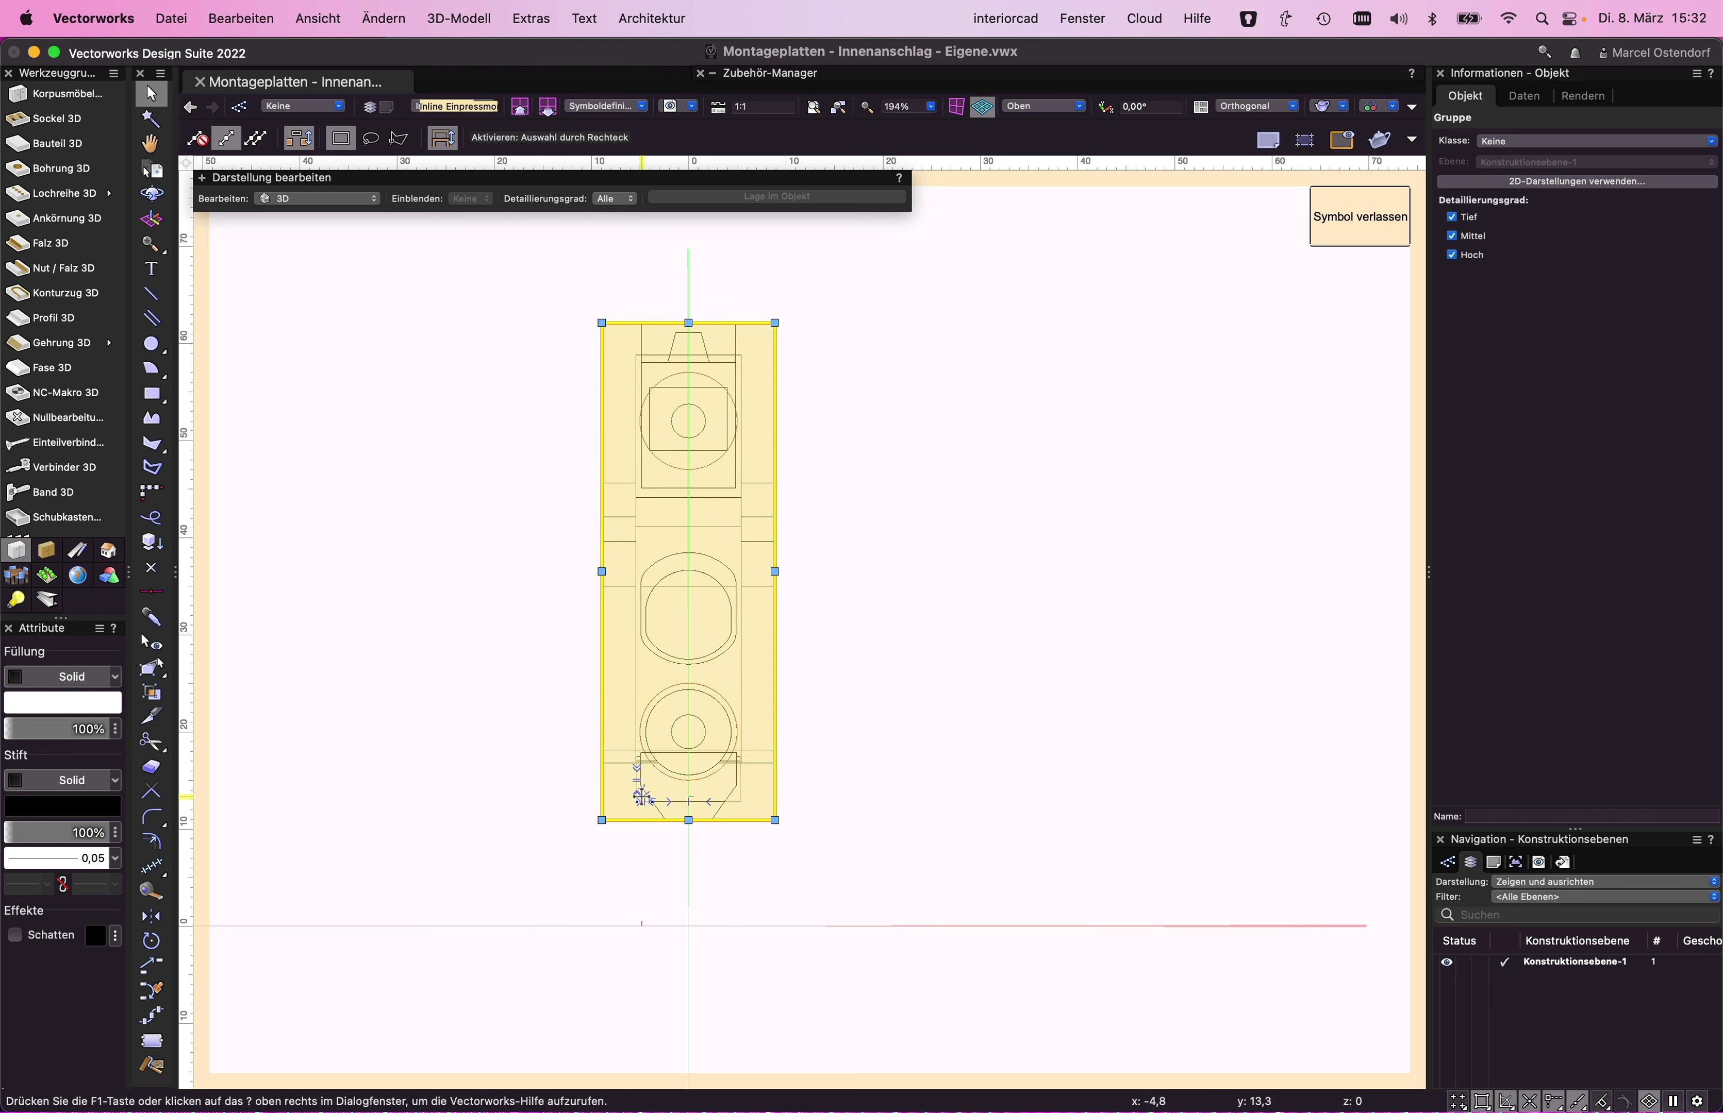
pyautogui.click(1528, 97)
pyautogui.click(1567, 493)
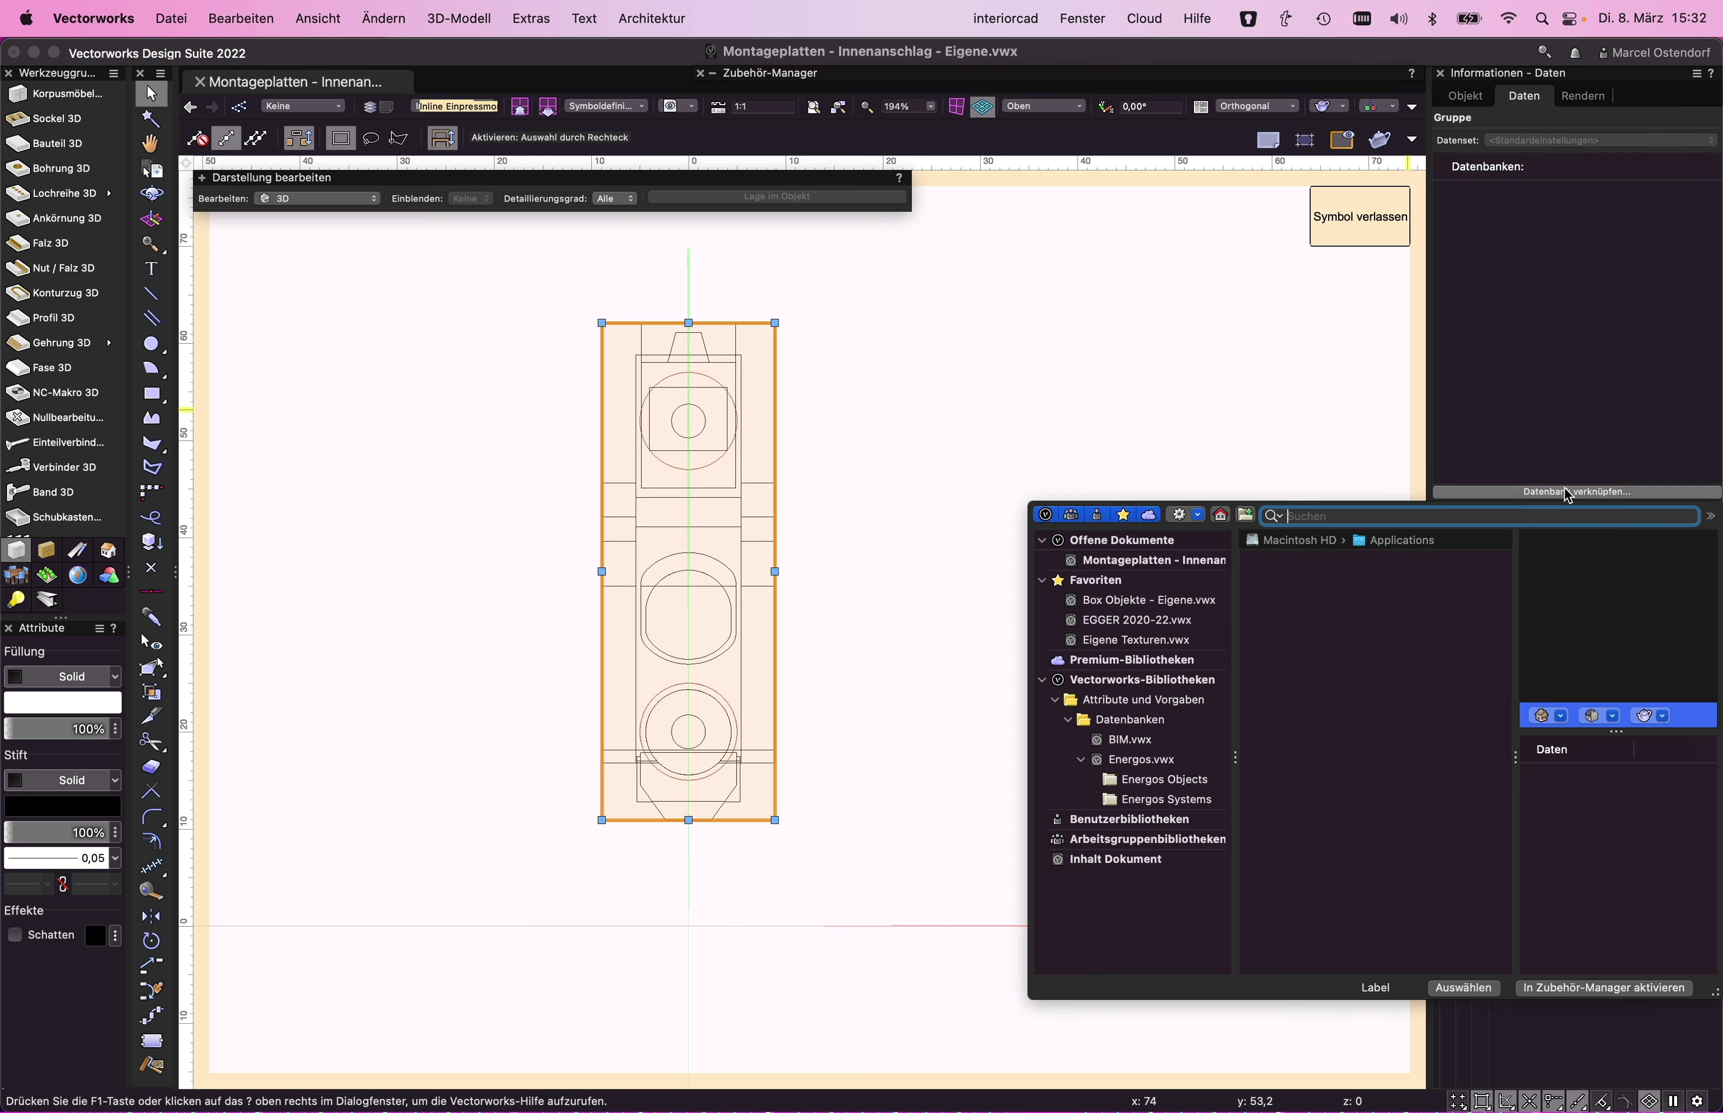
pyautogui.click(1142, 565)
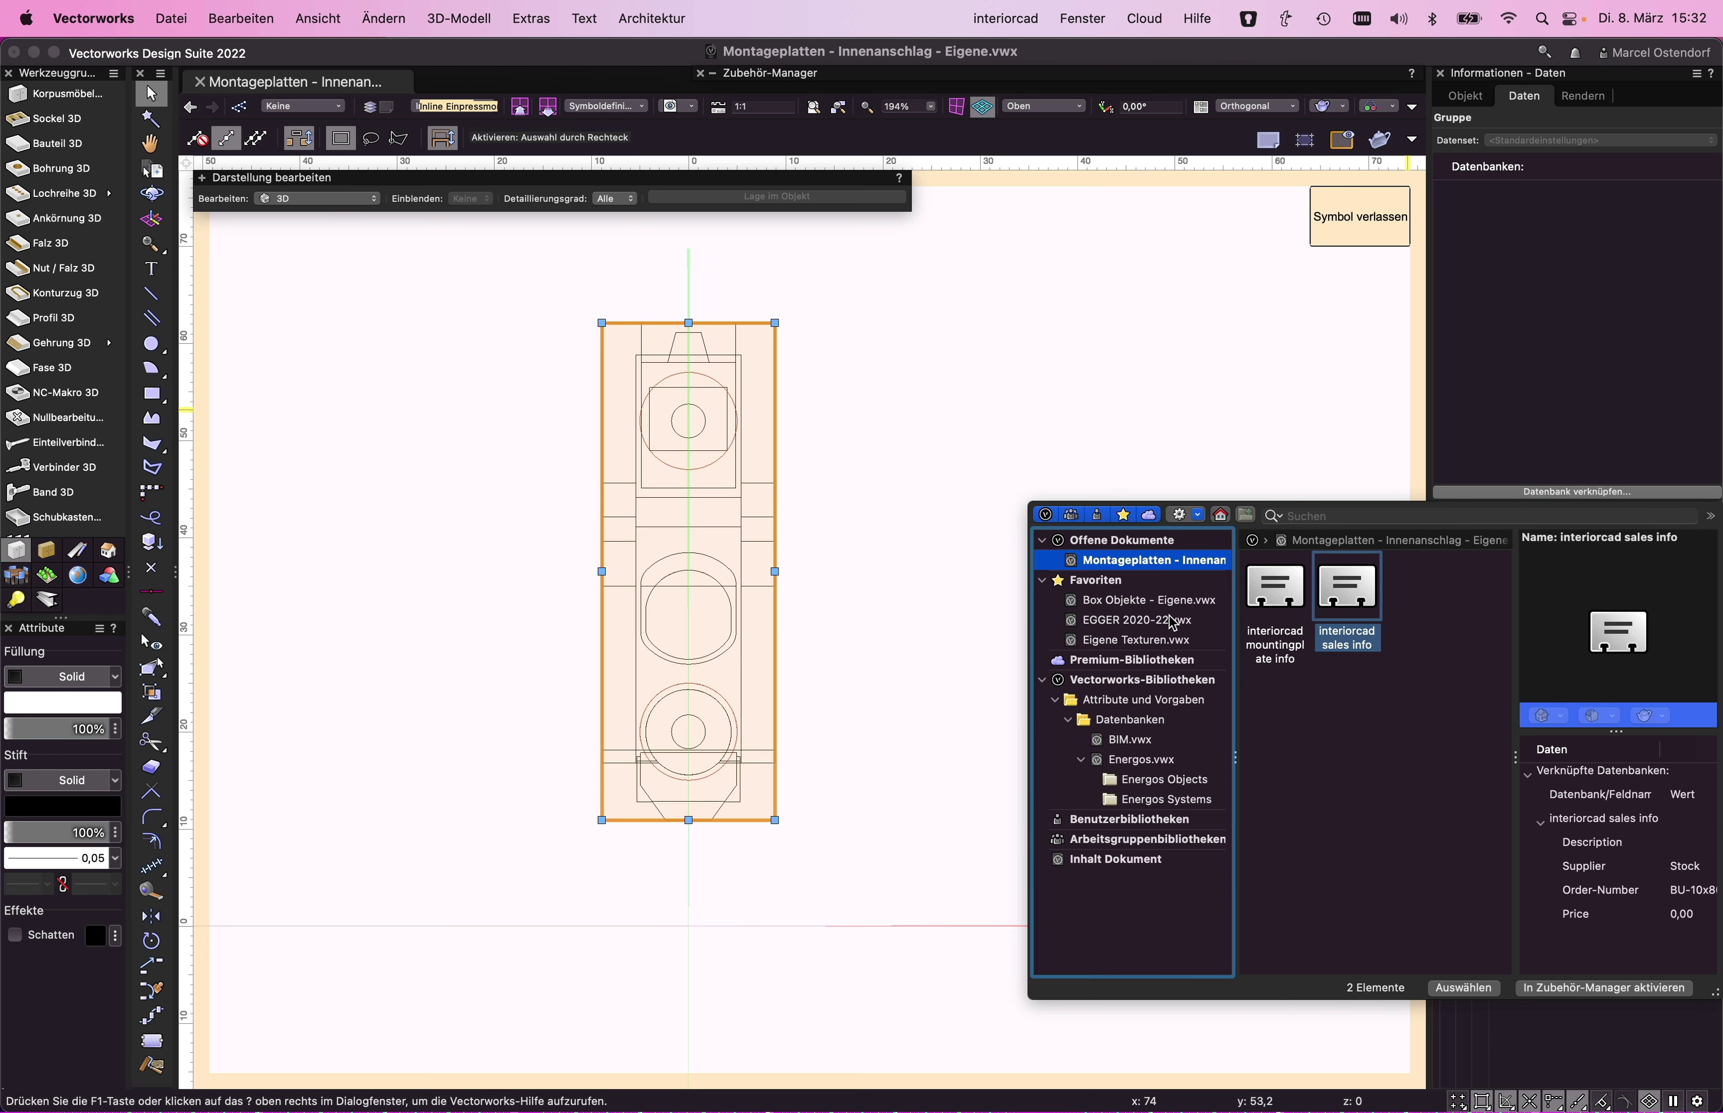
pyautogui.doubleClick(1352, 594)
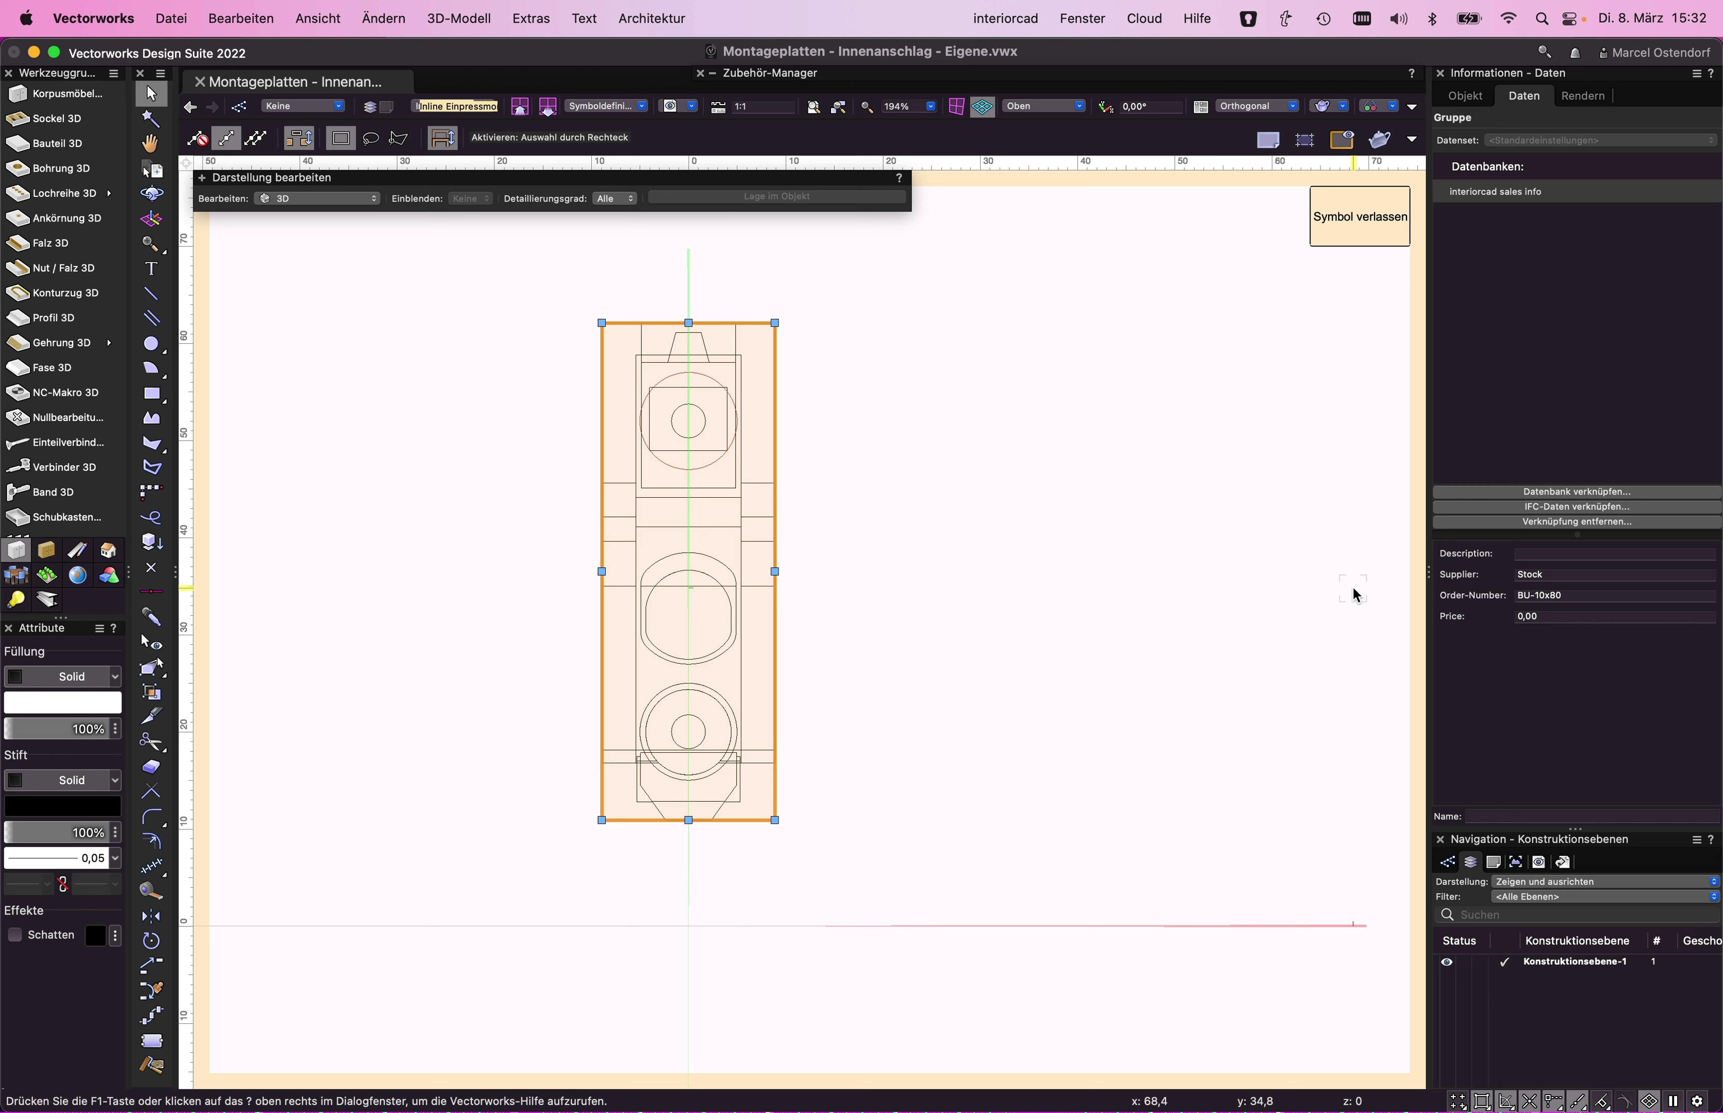
# - Enter description 'Inline Einpressmontageplatte' and supplier 'Hettich' in the sales info
pyautogui.click(1547, 554)
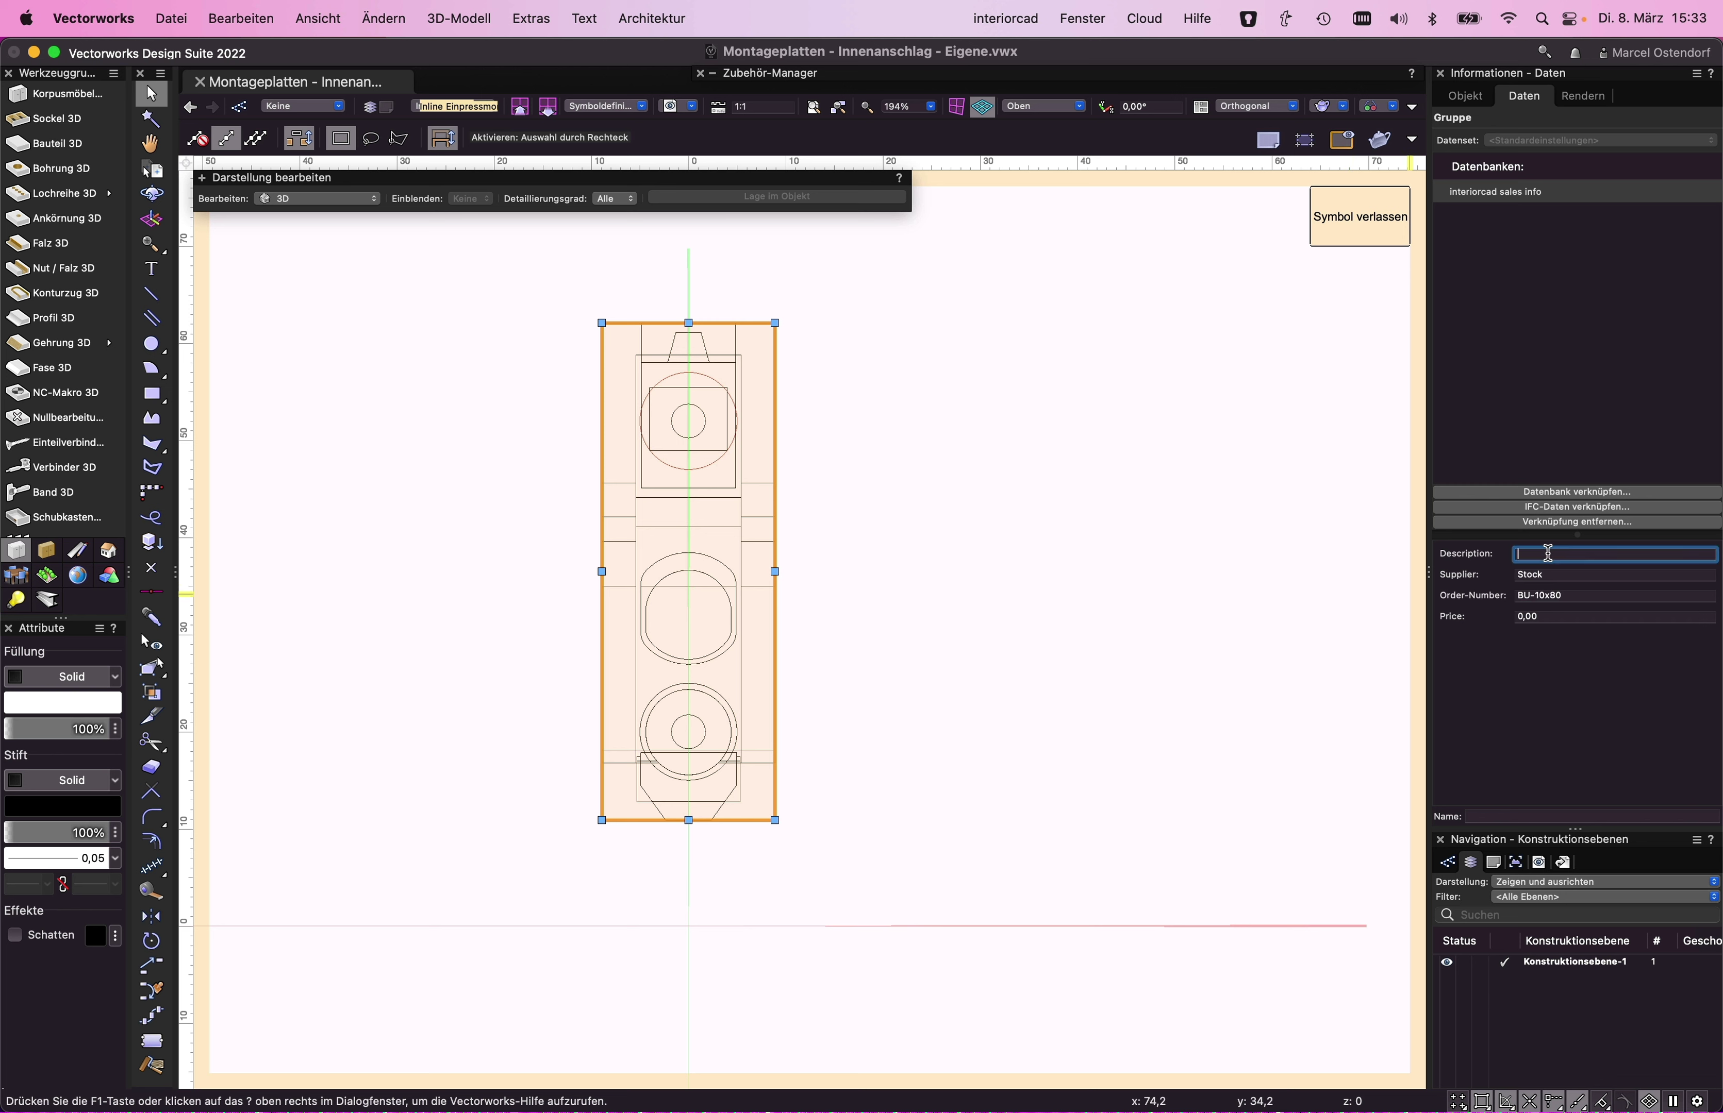
pyautogui.write('Inline ')
pyautogui.write('Einpress')
pyautogui.write('montageplatte')
pyautogui.press('Tab')
pyautogui.write('Hettich')
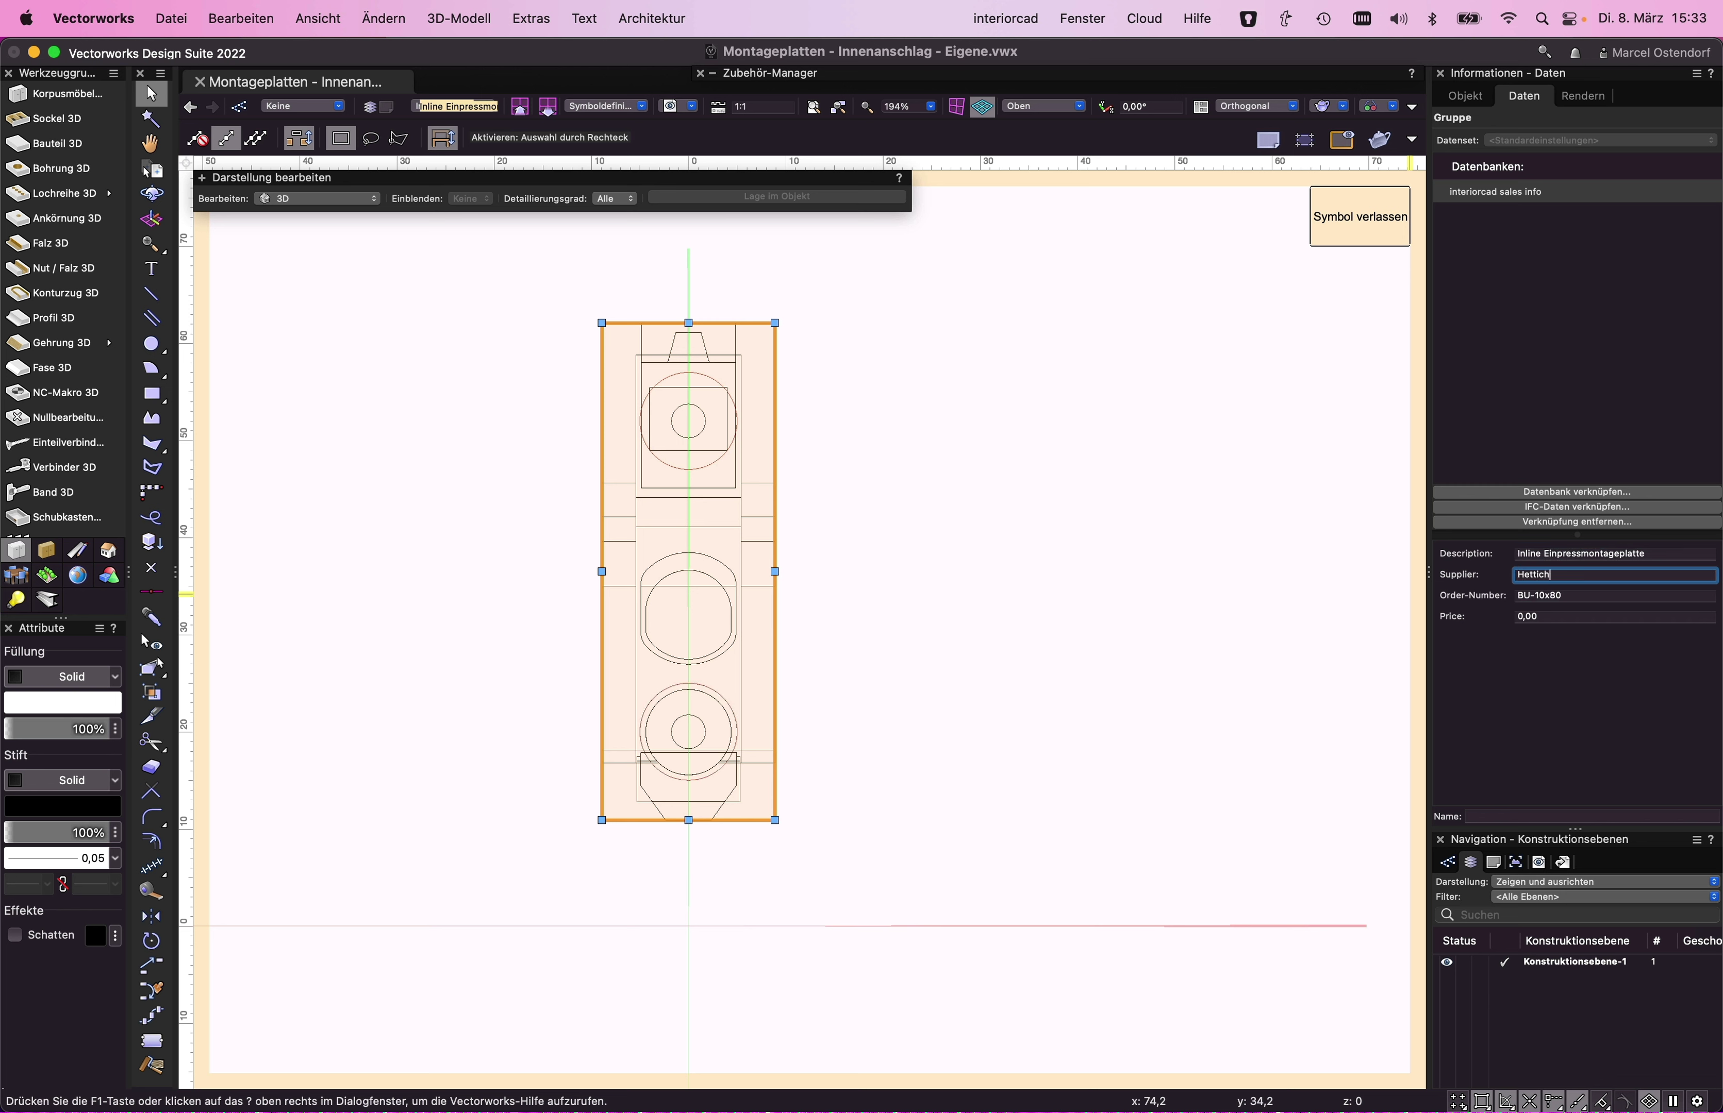
pyautogui.press('Tab')
pyautogui.press('super+Tab')
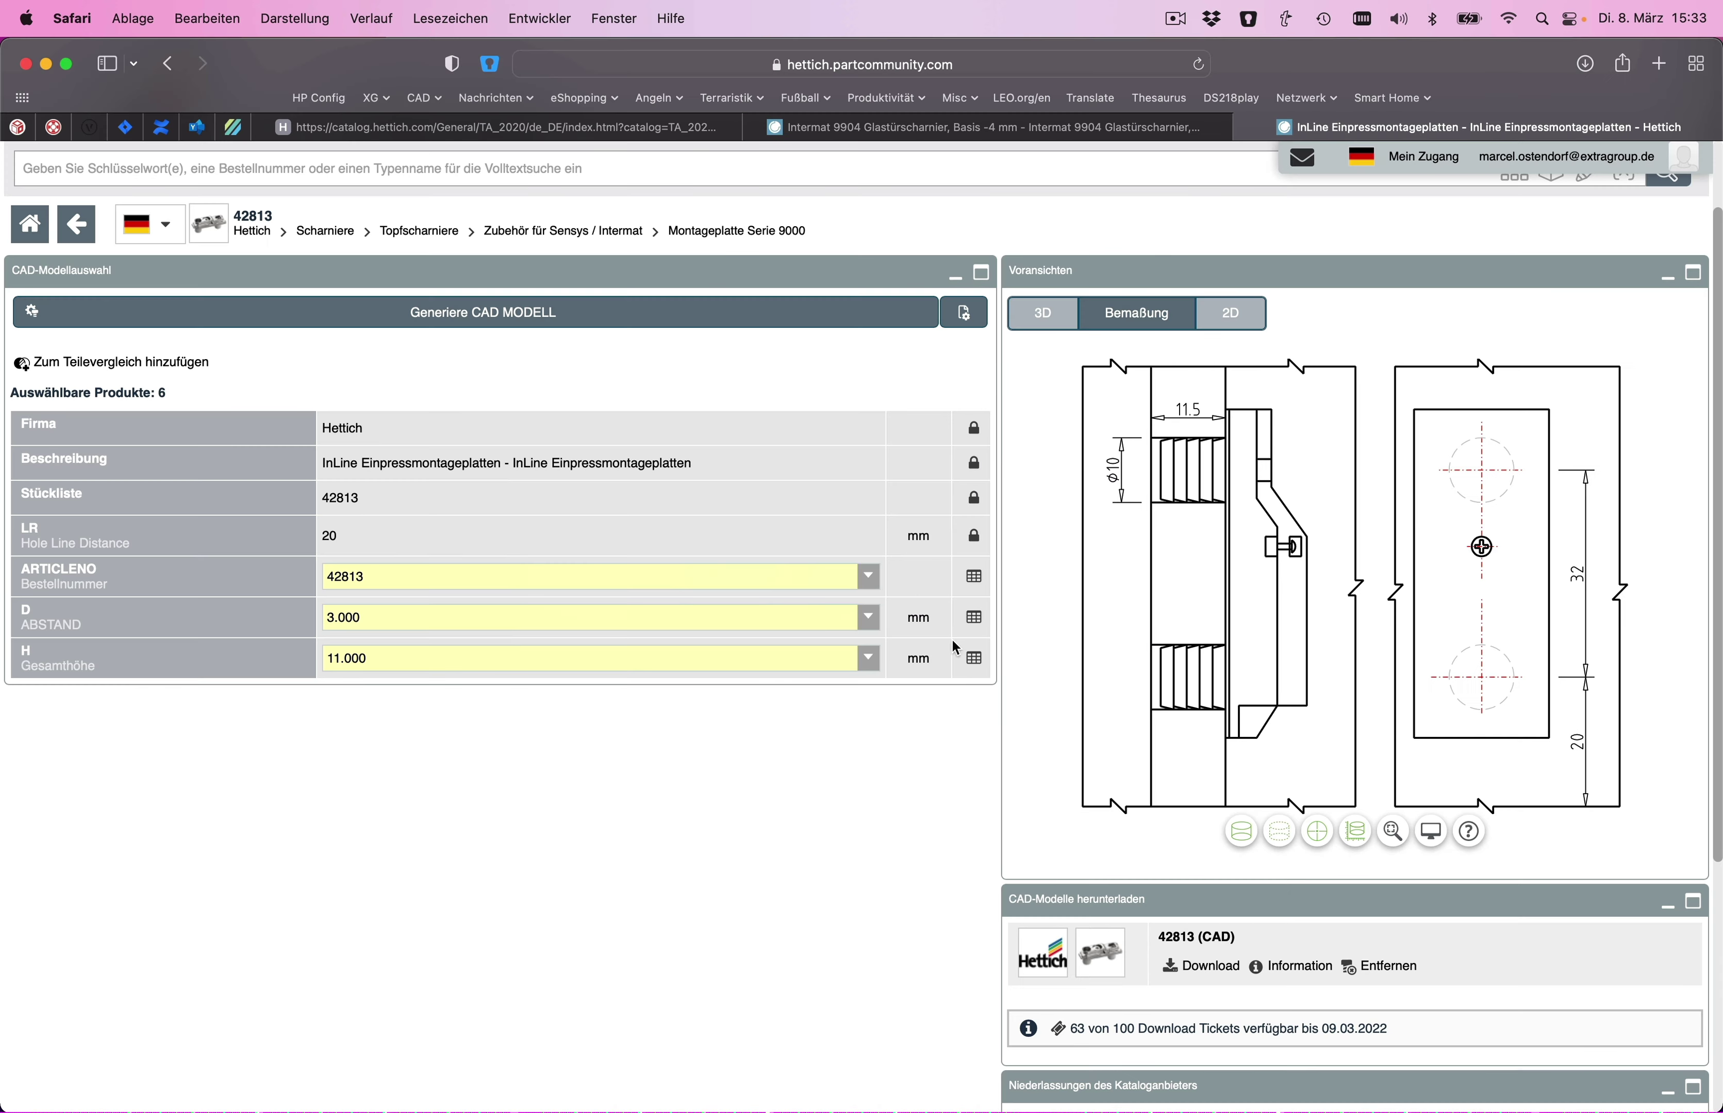
# - Copy order number 42813 from the Hettich catalogue into Order-Number and set the price to 5,00
pyautogui.moveTo(390, 498); pyautogui.dragTo(327, 494)
pyautogui.press('super+c')
pyautogui.press('super+Tab')
pyautogui.press('super+v')
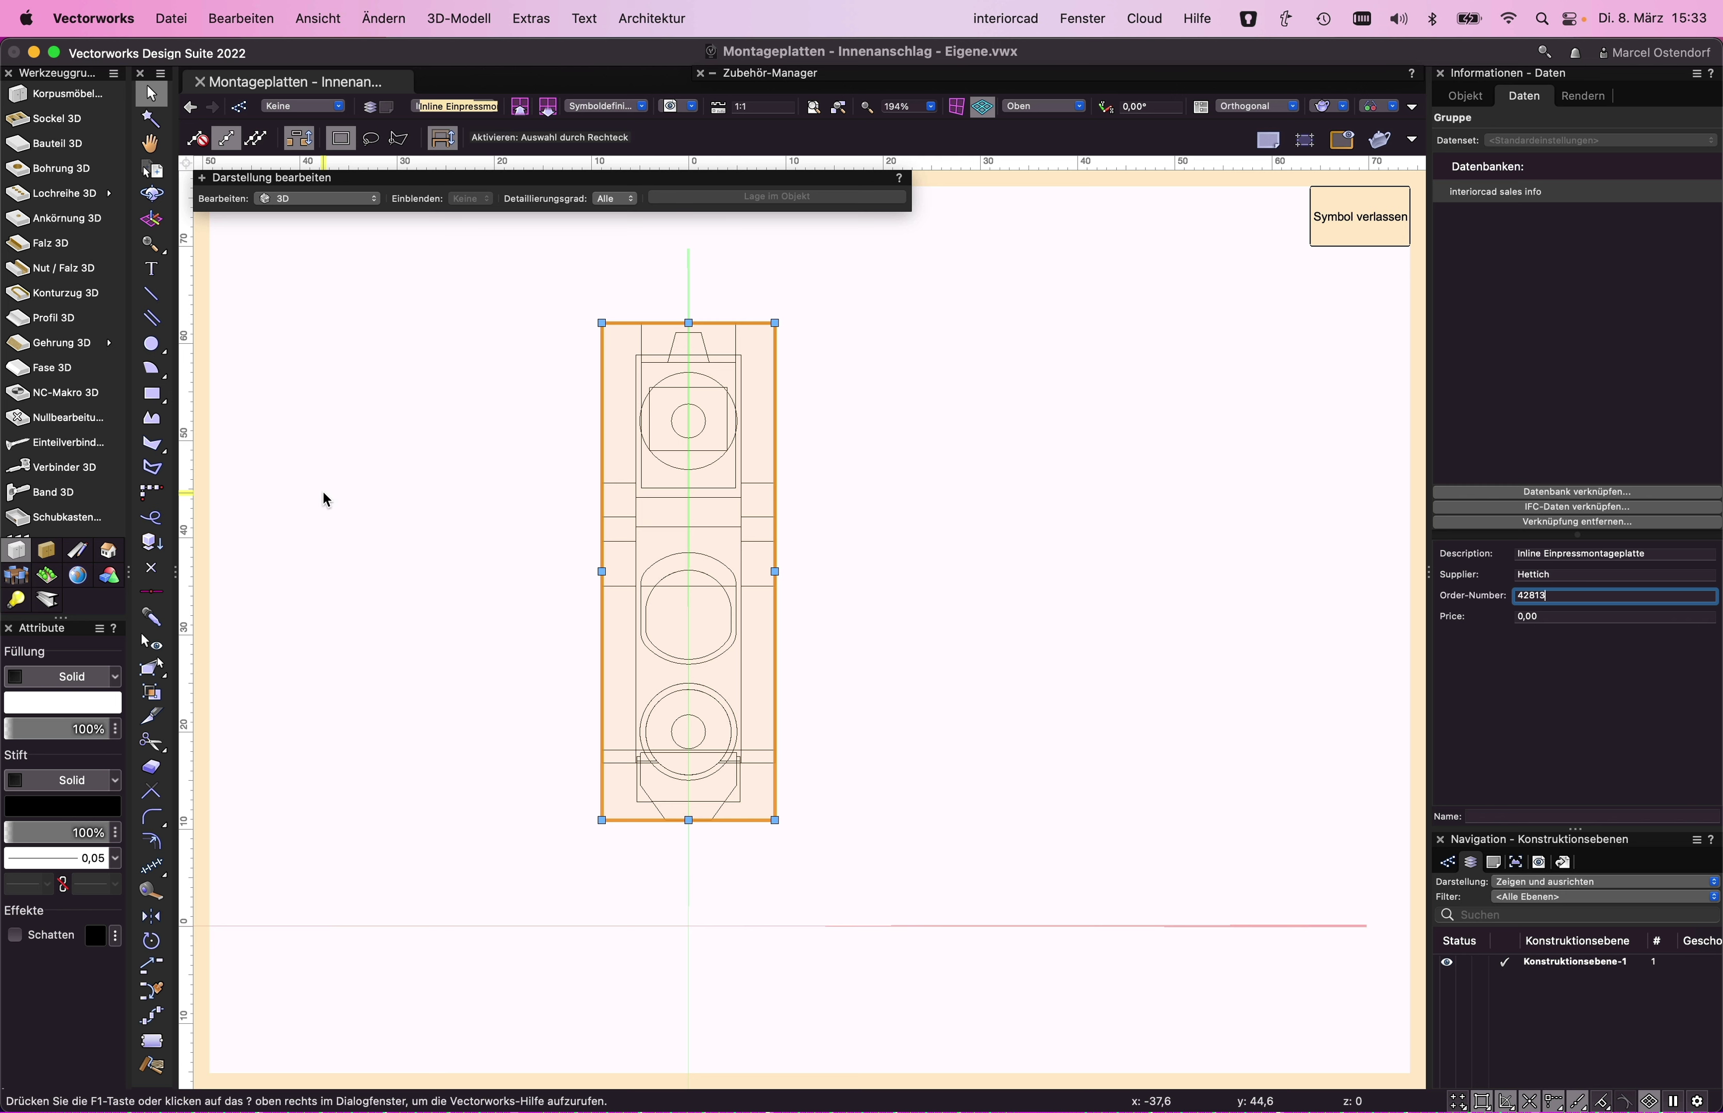
pyautogui.press('Tab')
pyautogui.write('5')
pyautogui.press('Return')
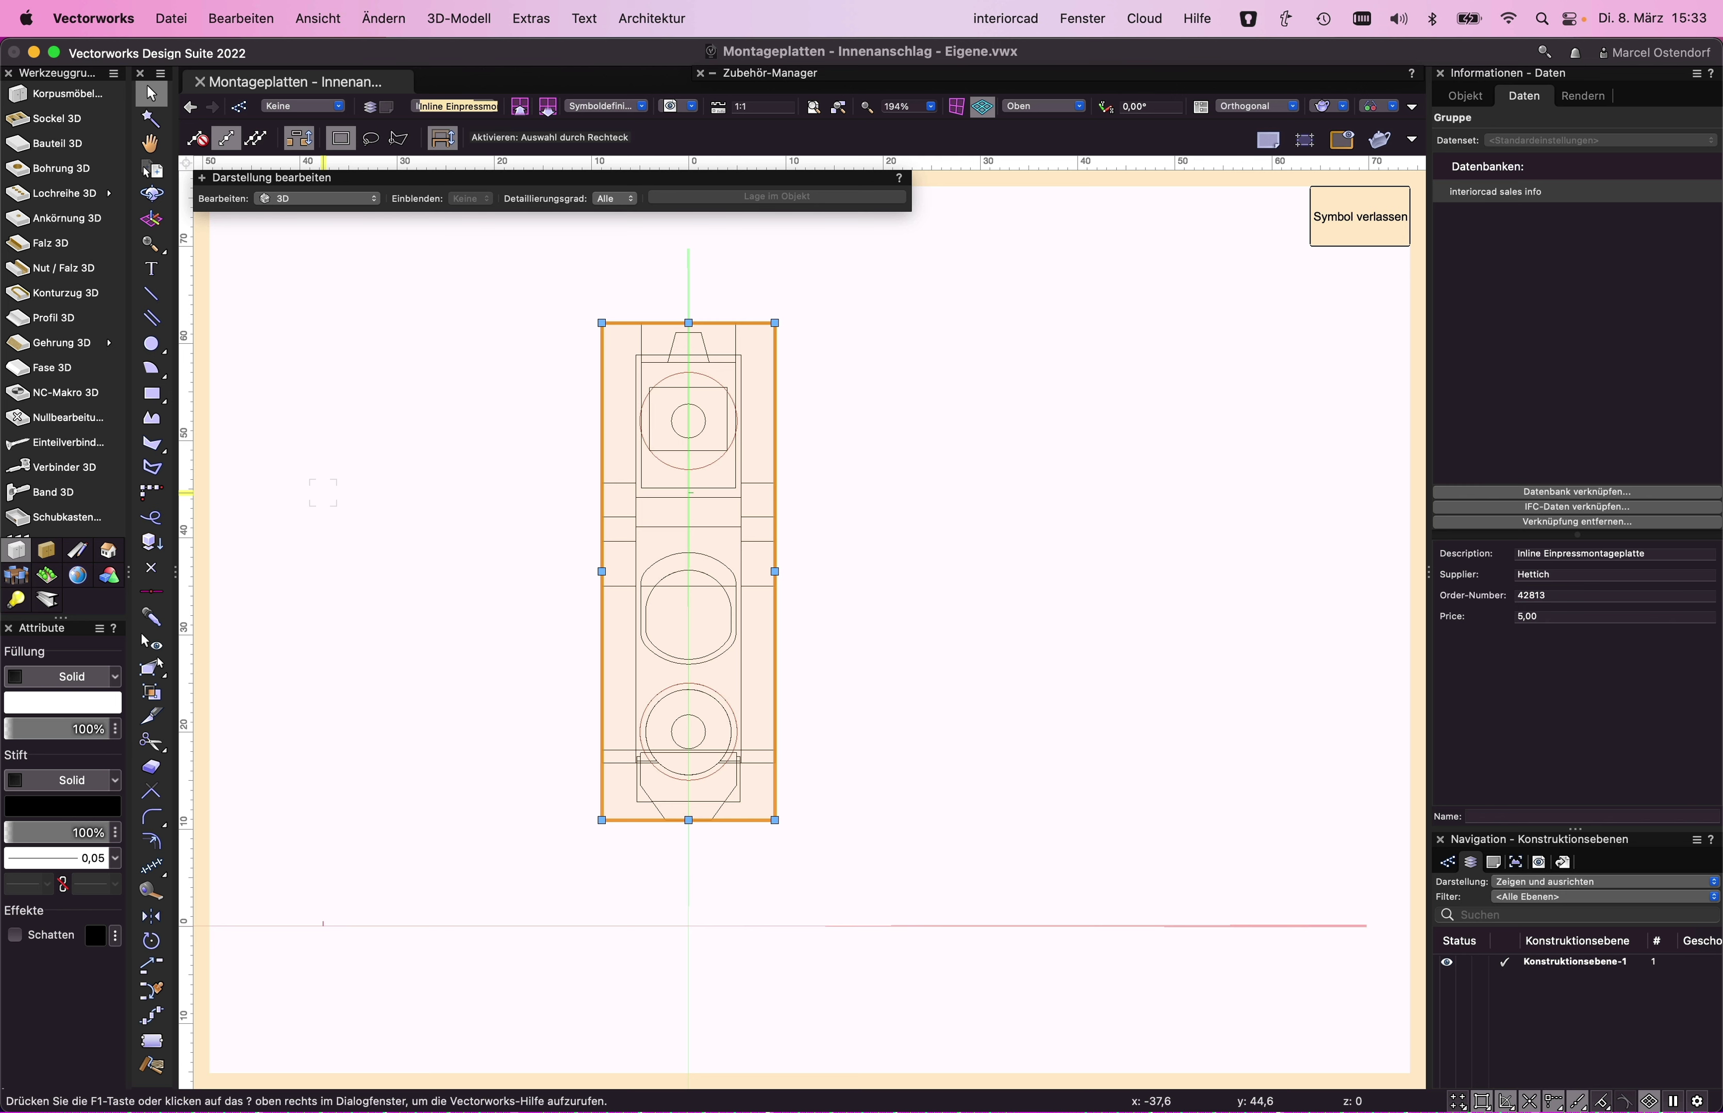
# - Link the interiorcad mountingplate info database to the plate group, then go back to Safari
pyautogui.click(1565, 492)
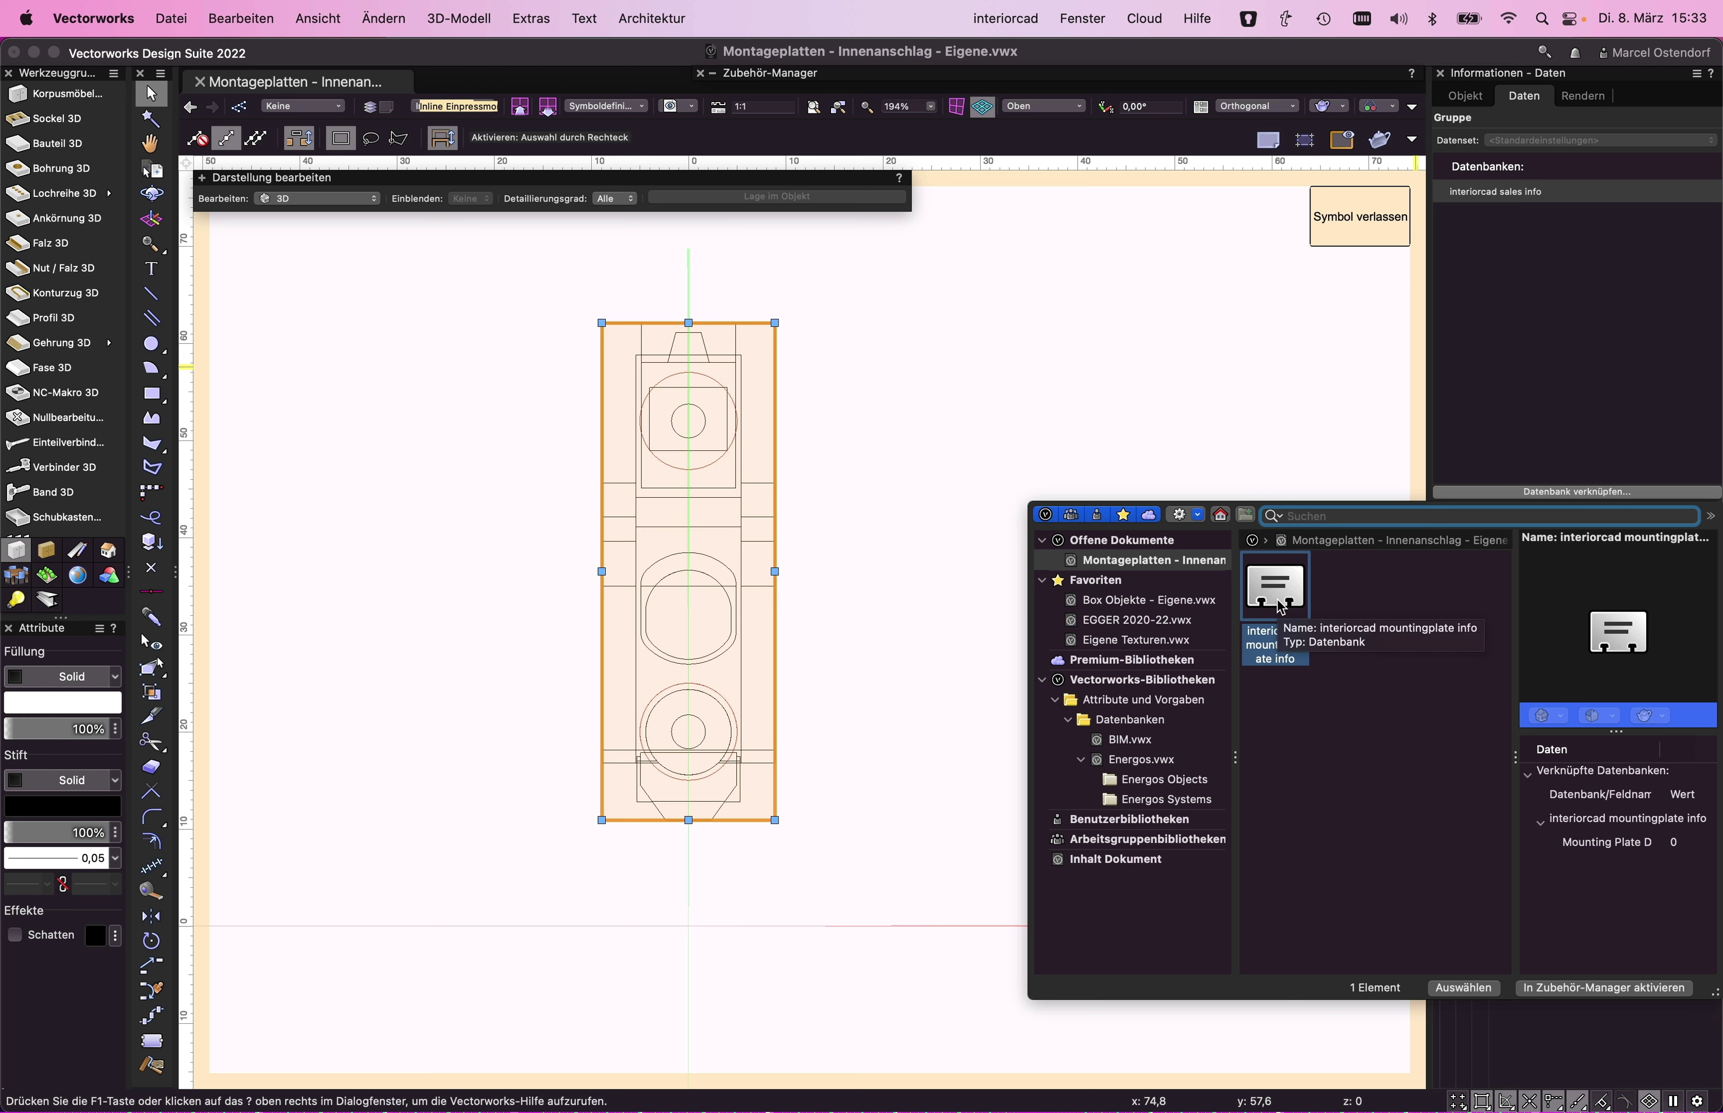
pyautogui.doubleClick(1278, 602)
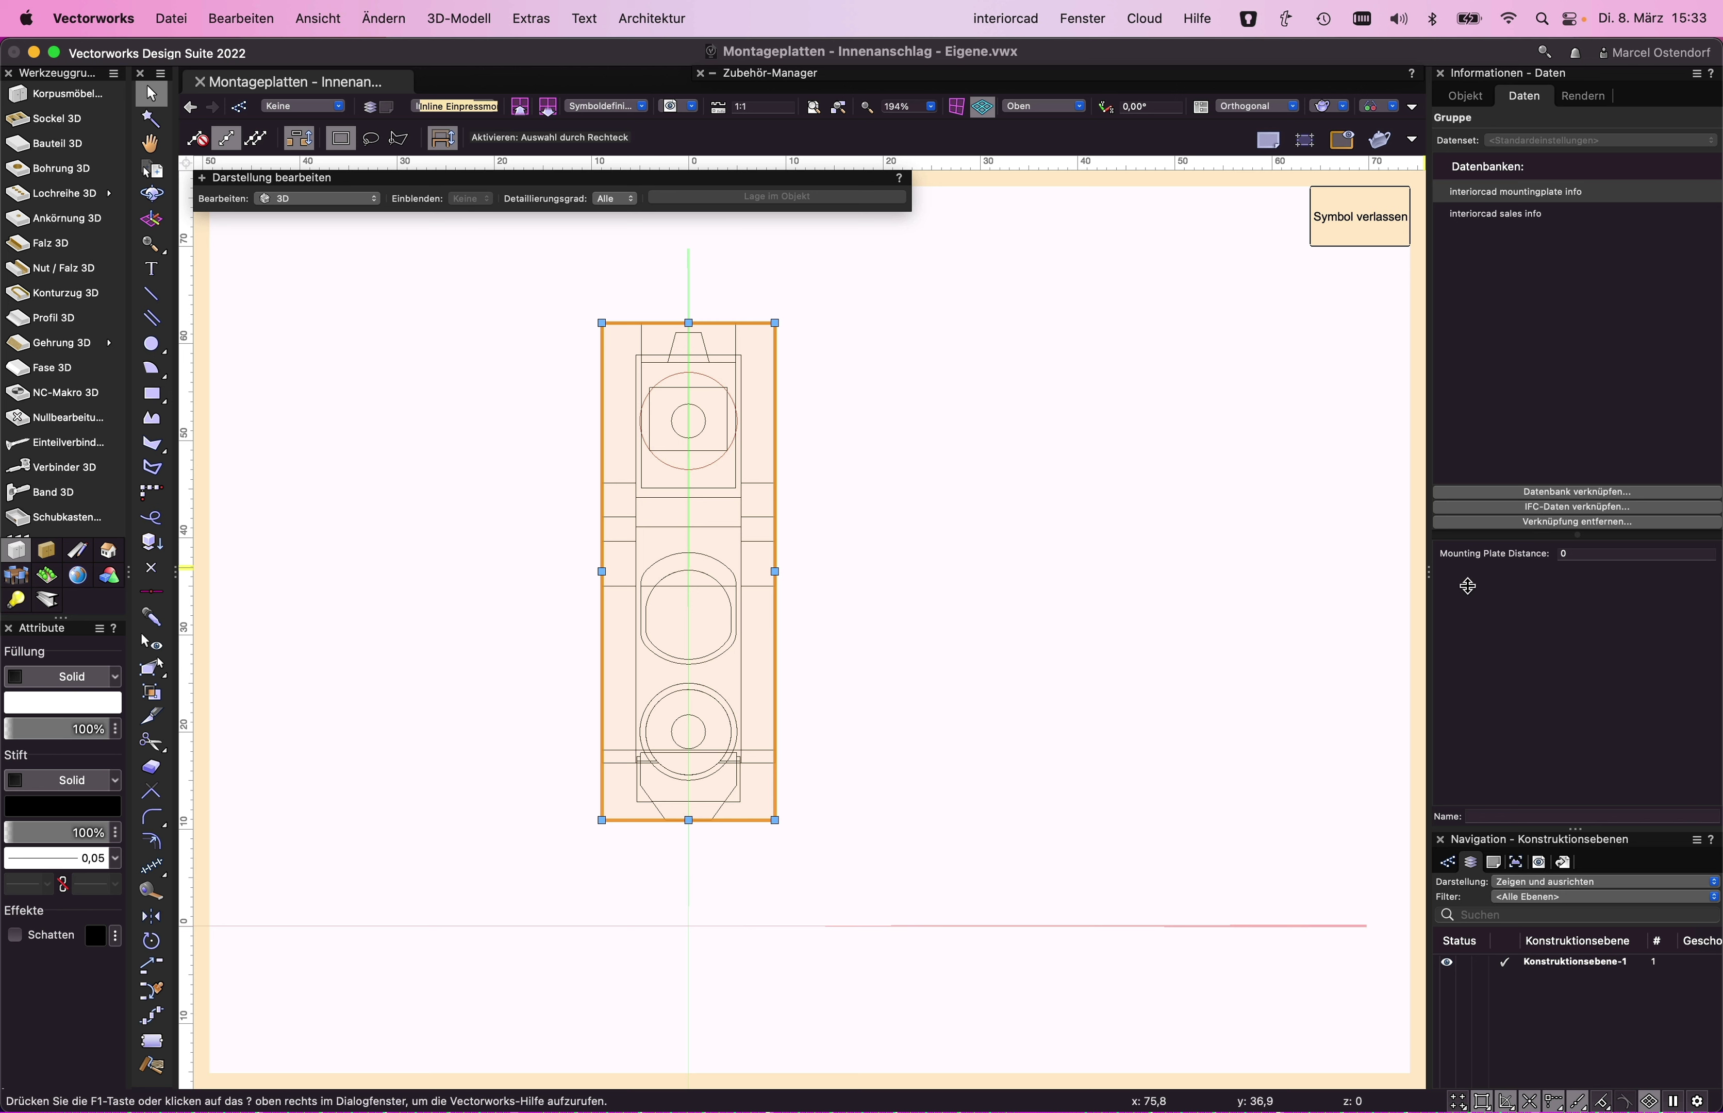
pyautogui.press('super+Tab')
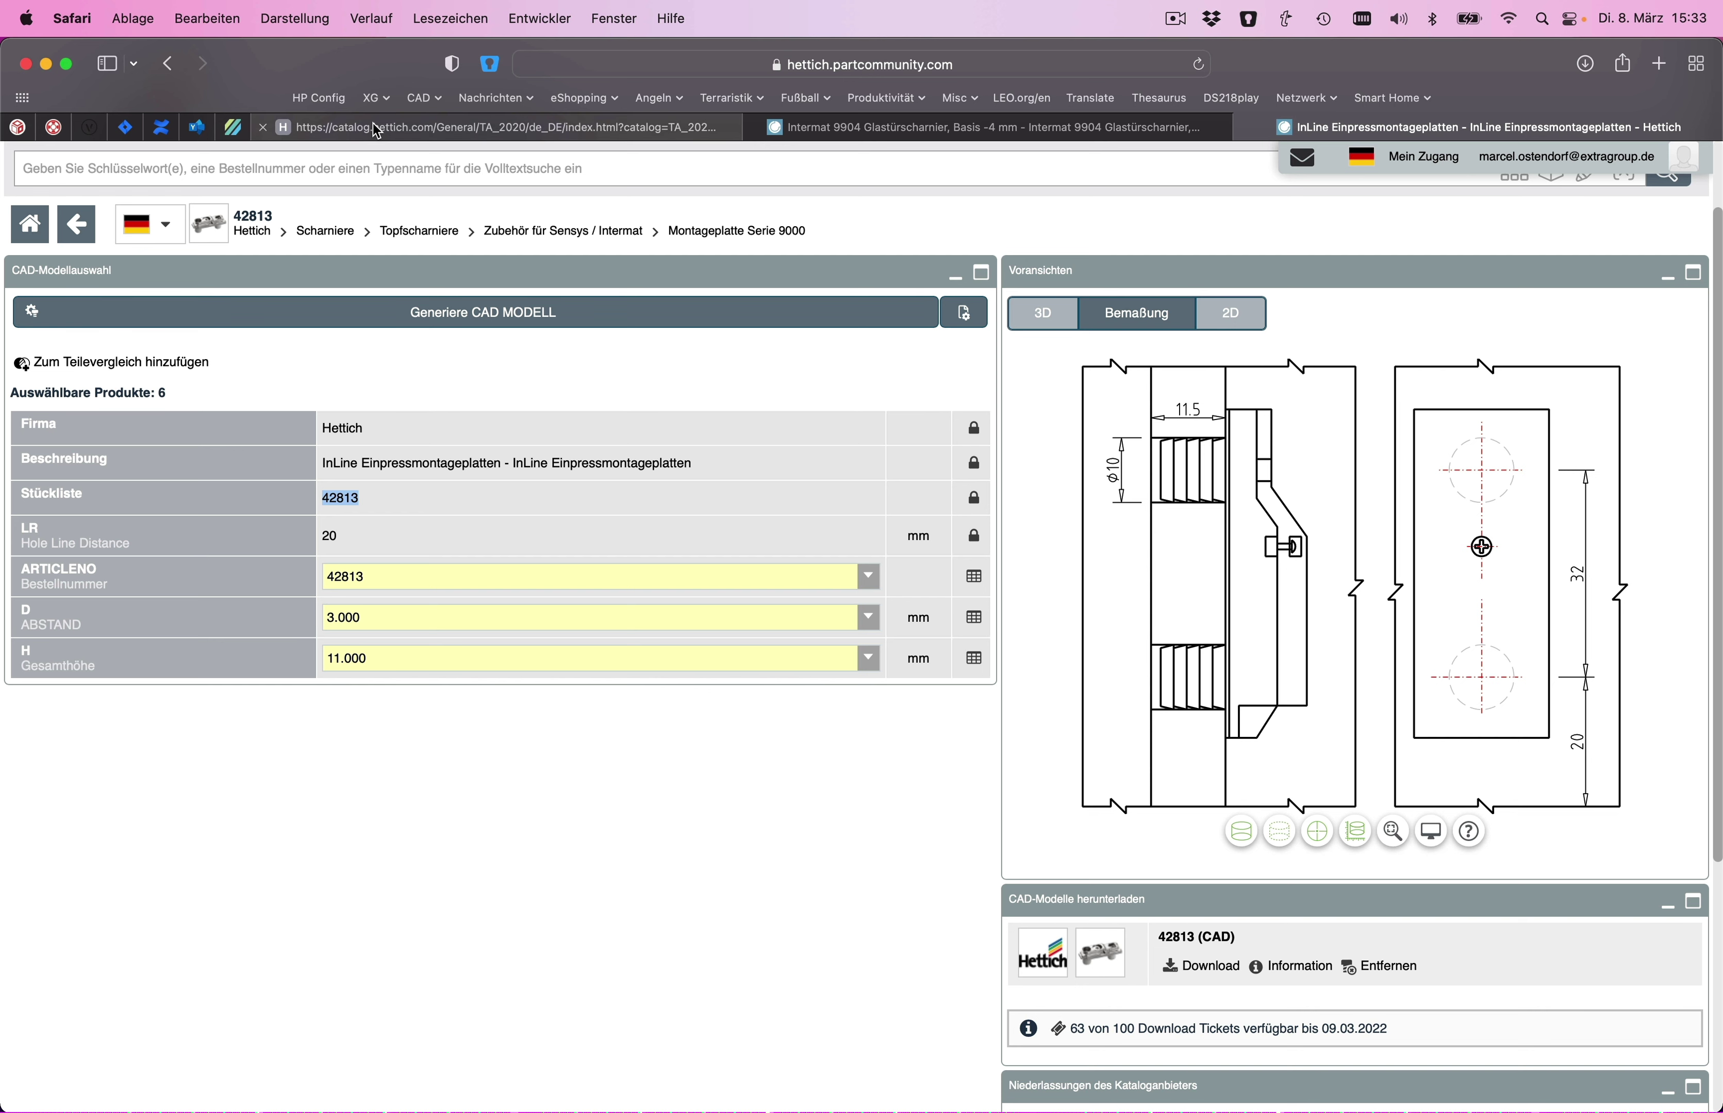
# - Consult the einliegend distance table on catalogue pages 192/193, then return to Vectorworks
pyautogui.click(492, 128)
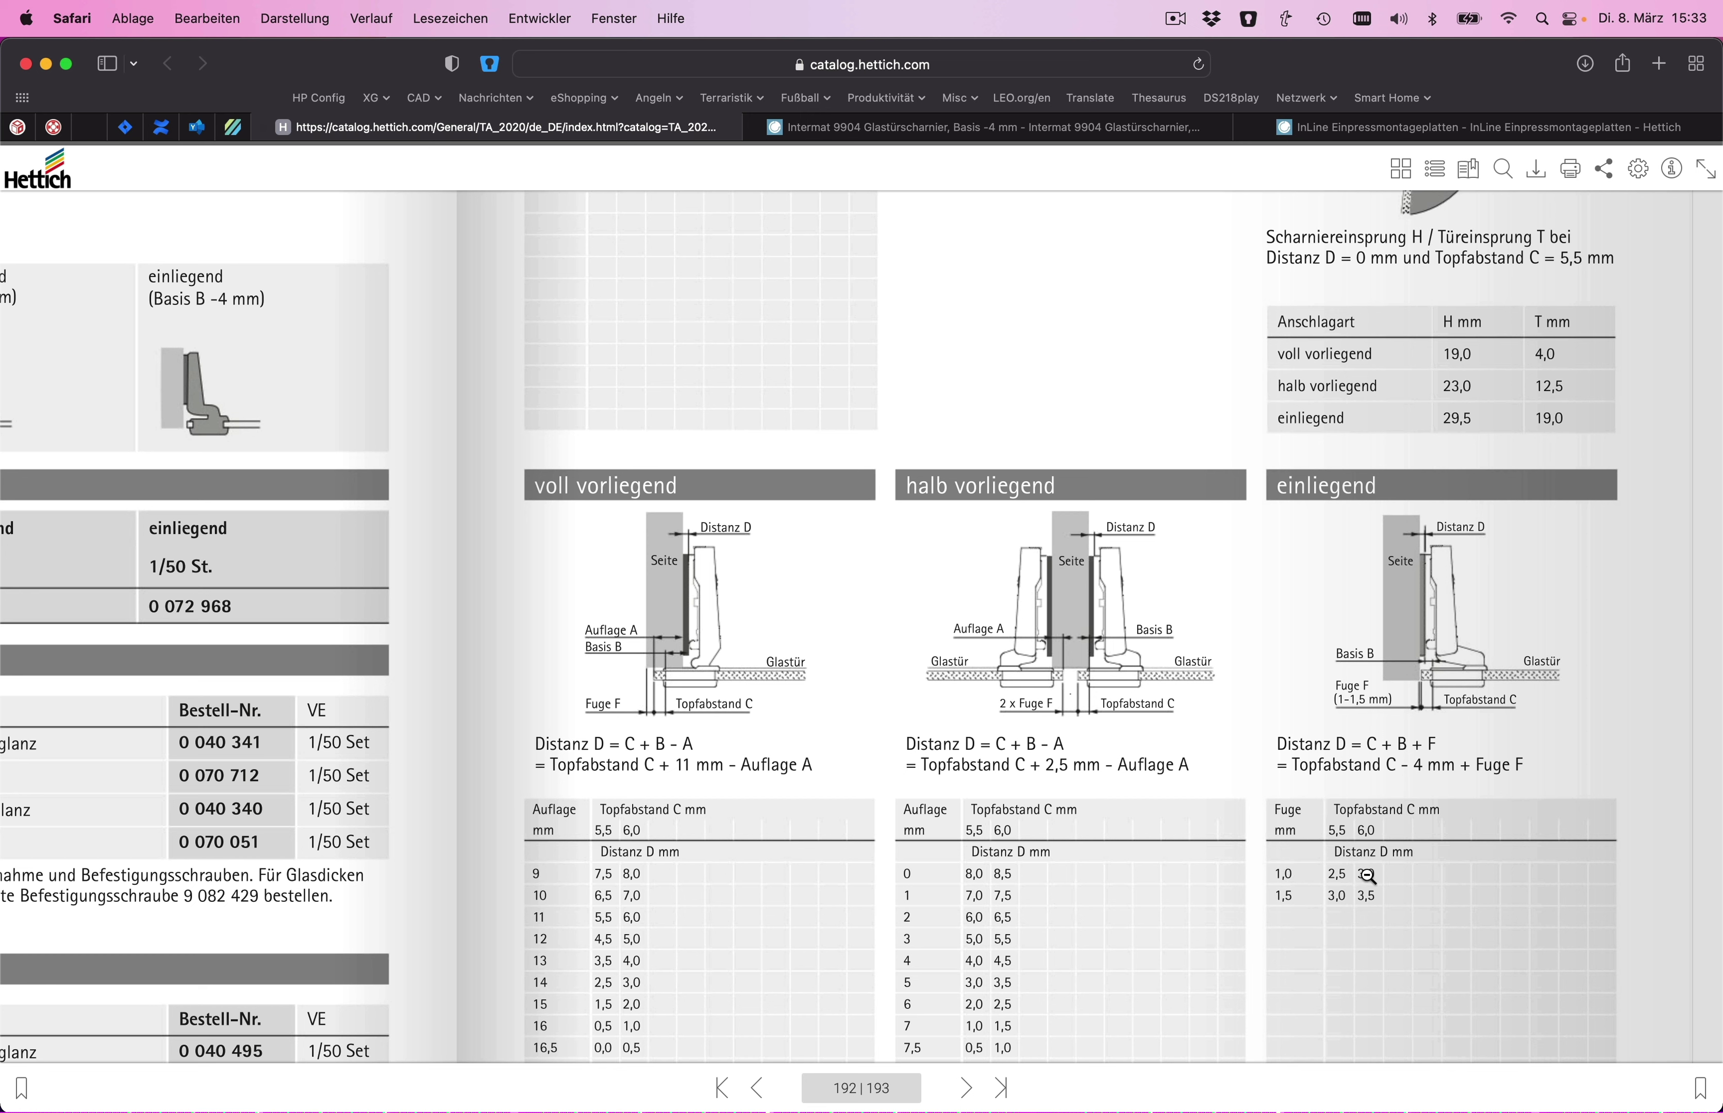
pyautogui.press('super+Tab')
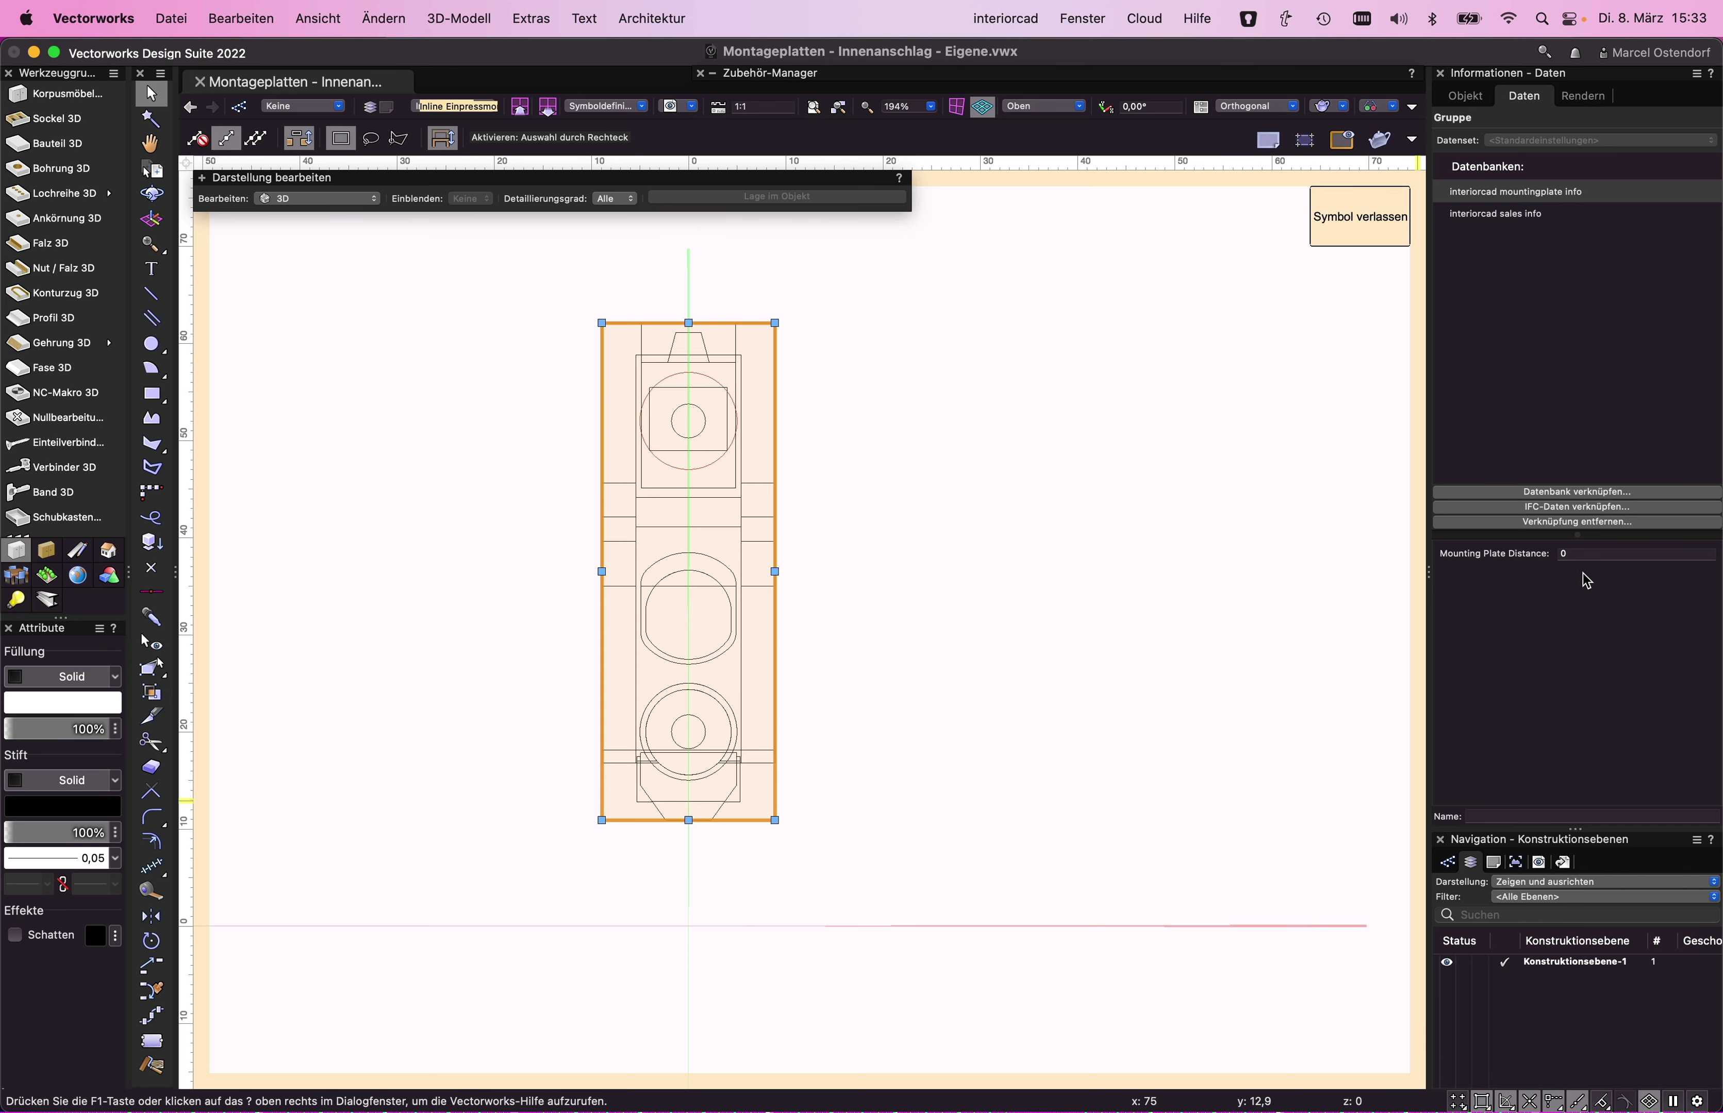
# - Set Mounting Plate Distance to 3, leave the symbol and save Montageplatten - Innenanschlag - Eigene.vwx
pyautogui.click(1585, 555)
pyautogui.write('3')
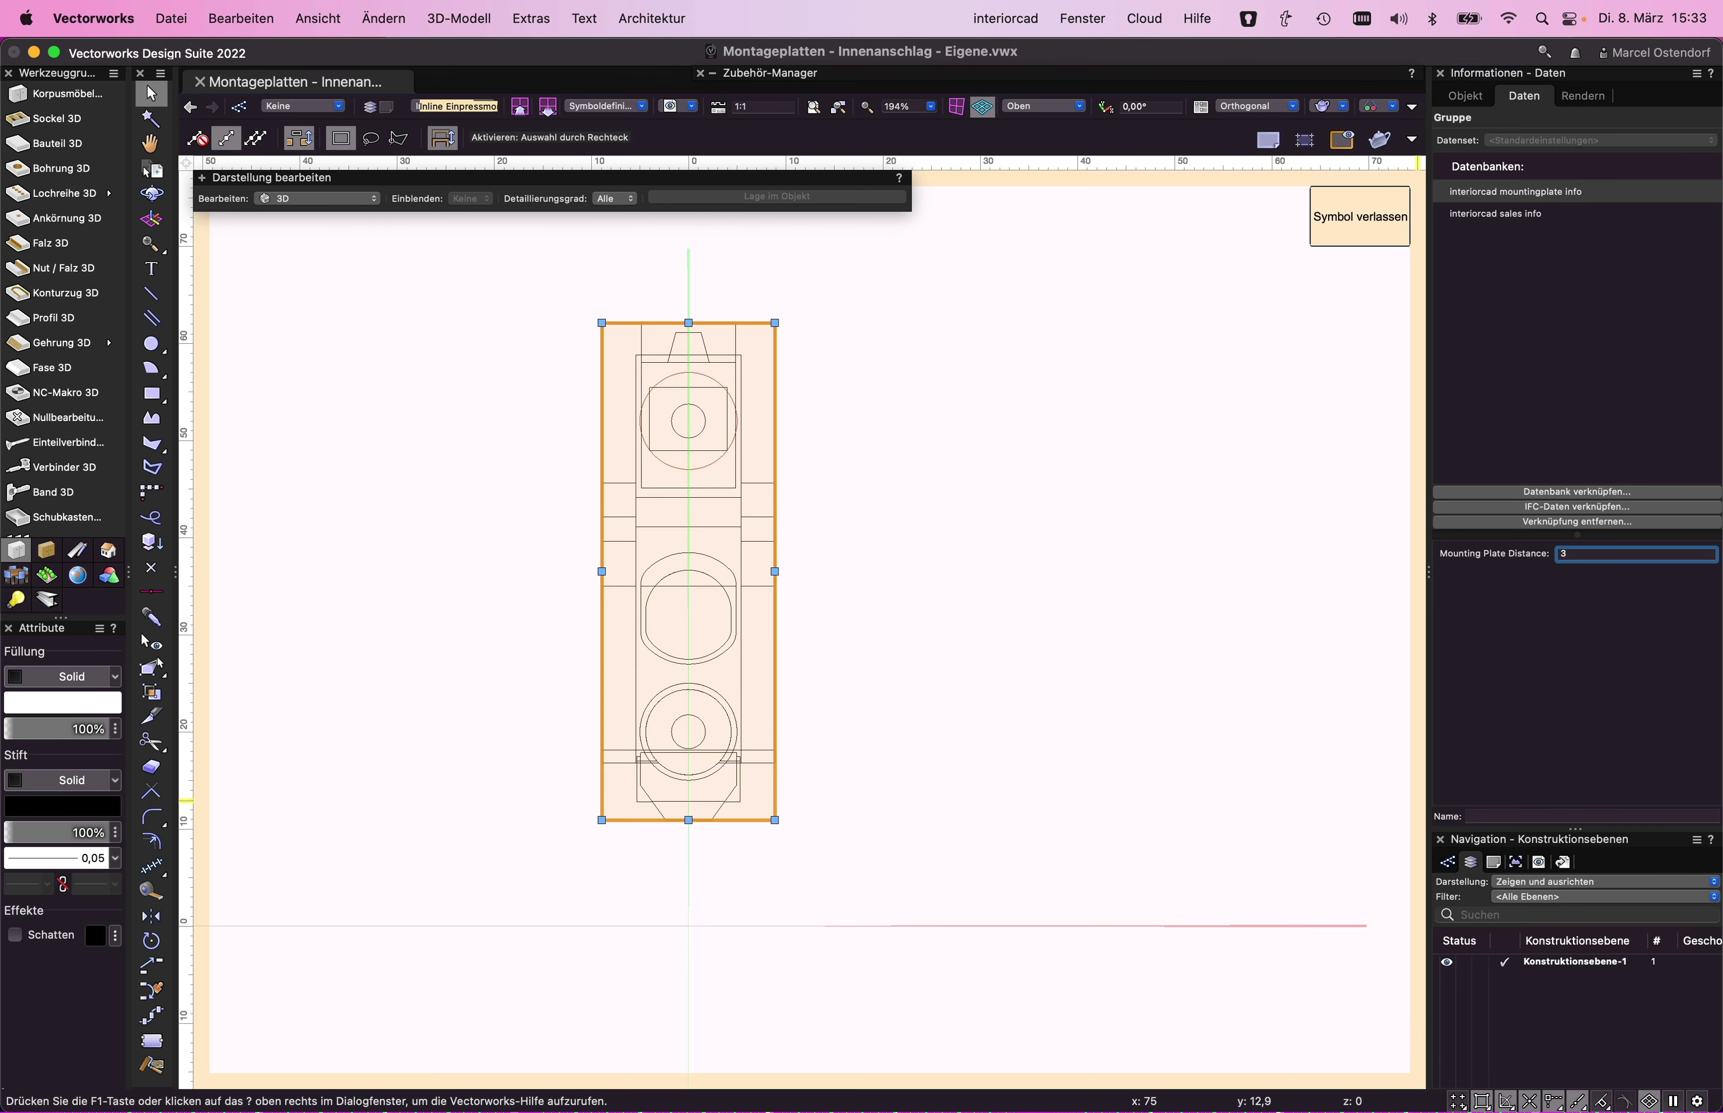
pyautogui.press('Return')
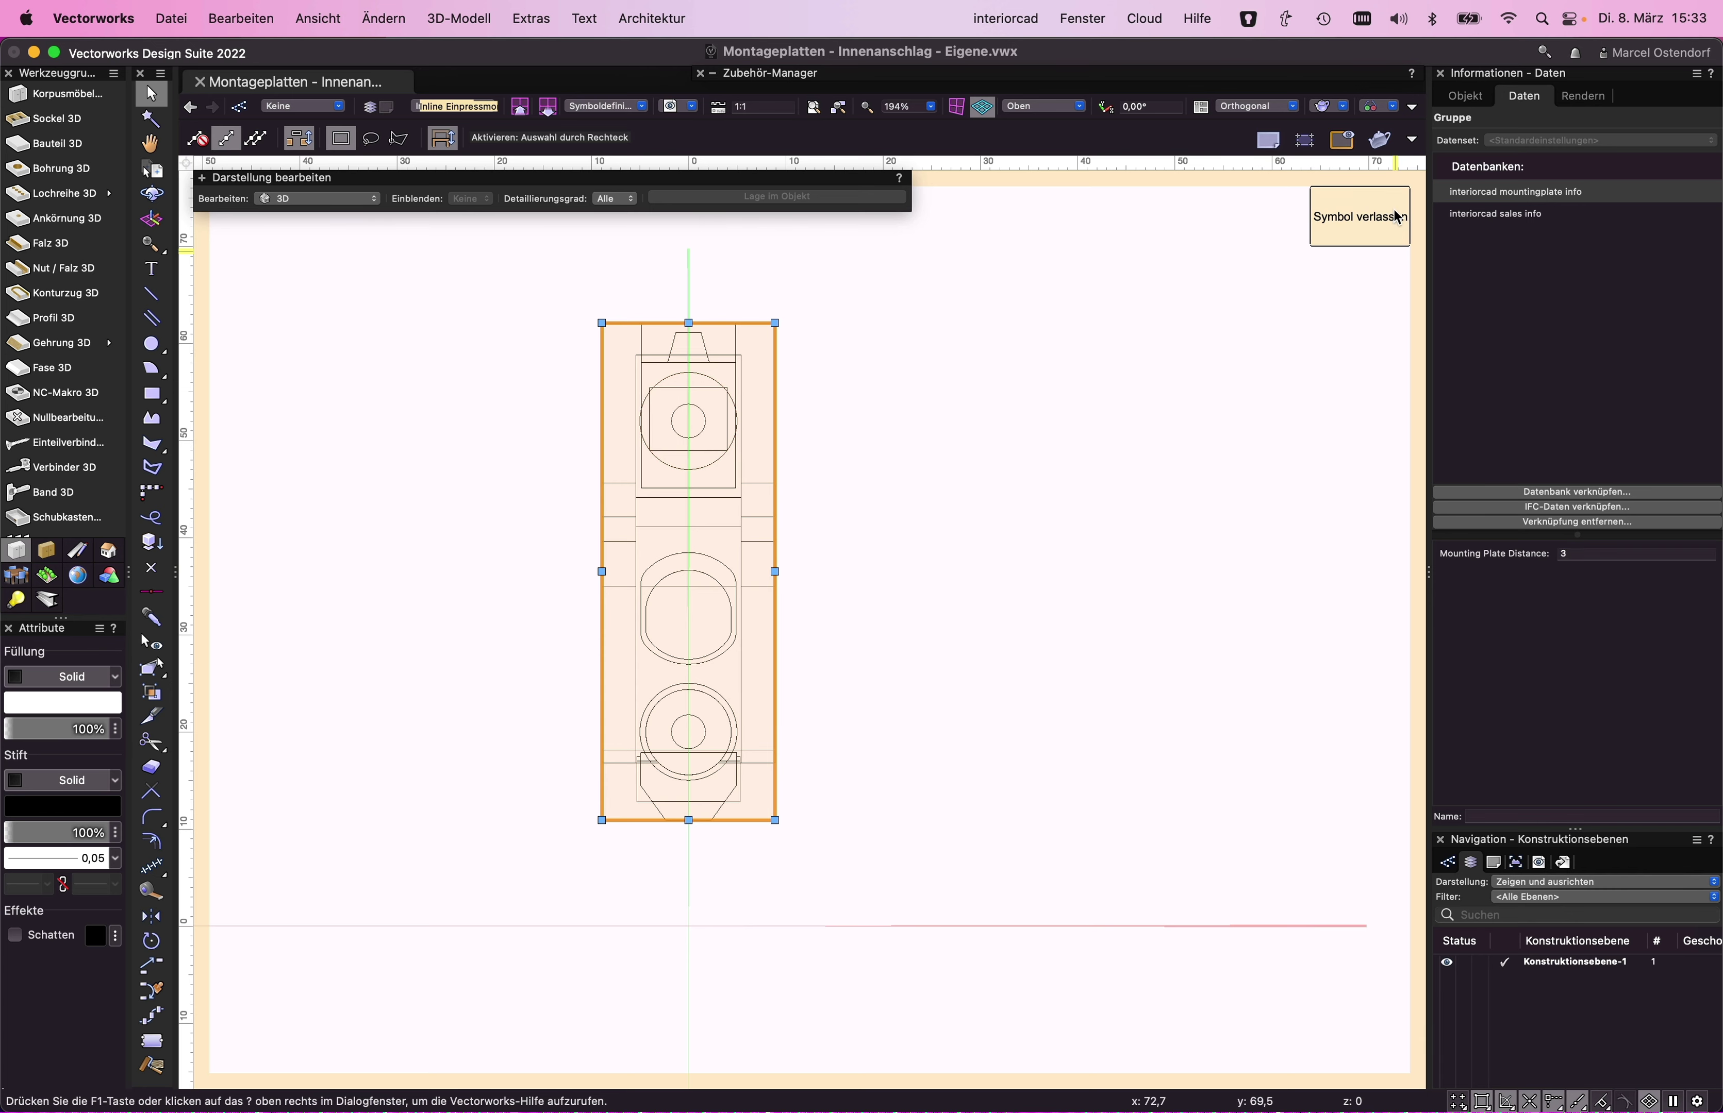
pyautogui.click(1355, 217)
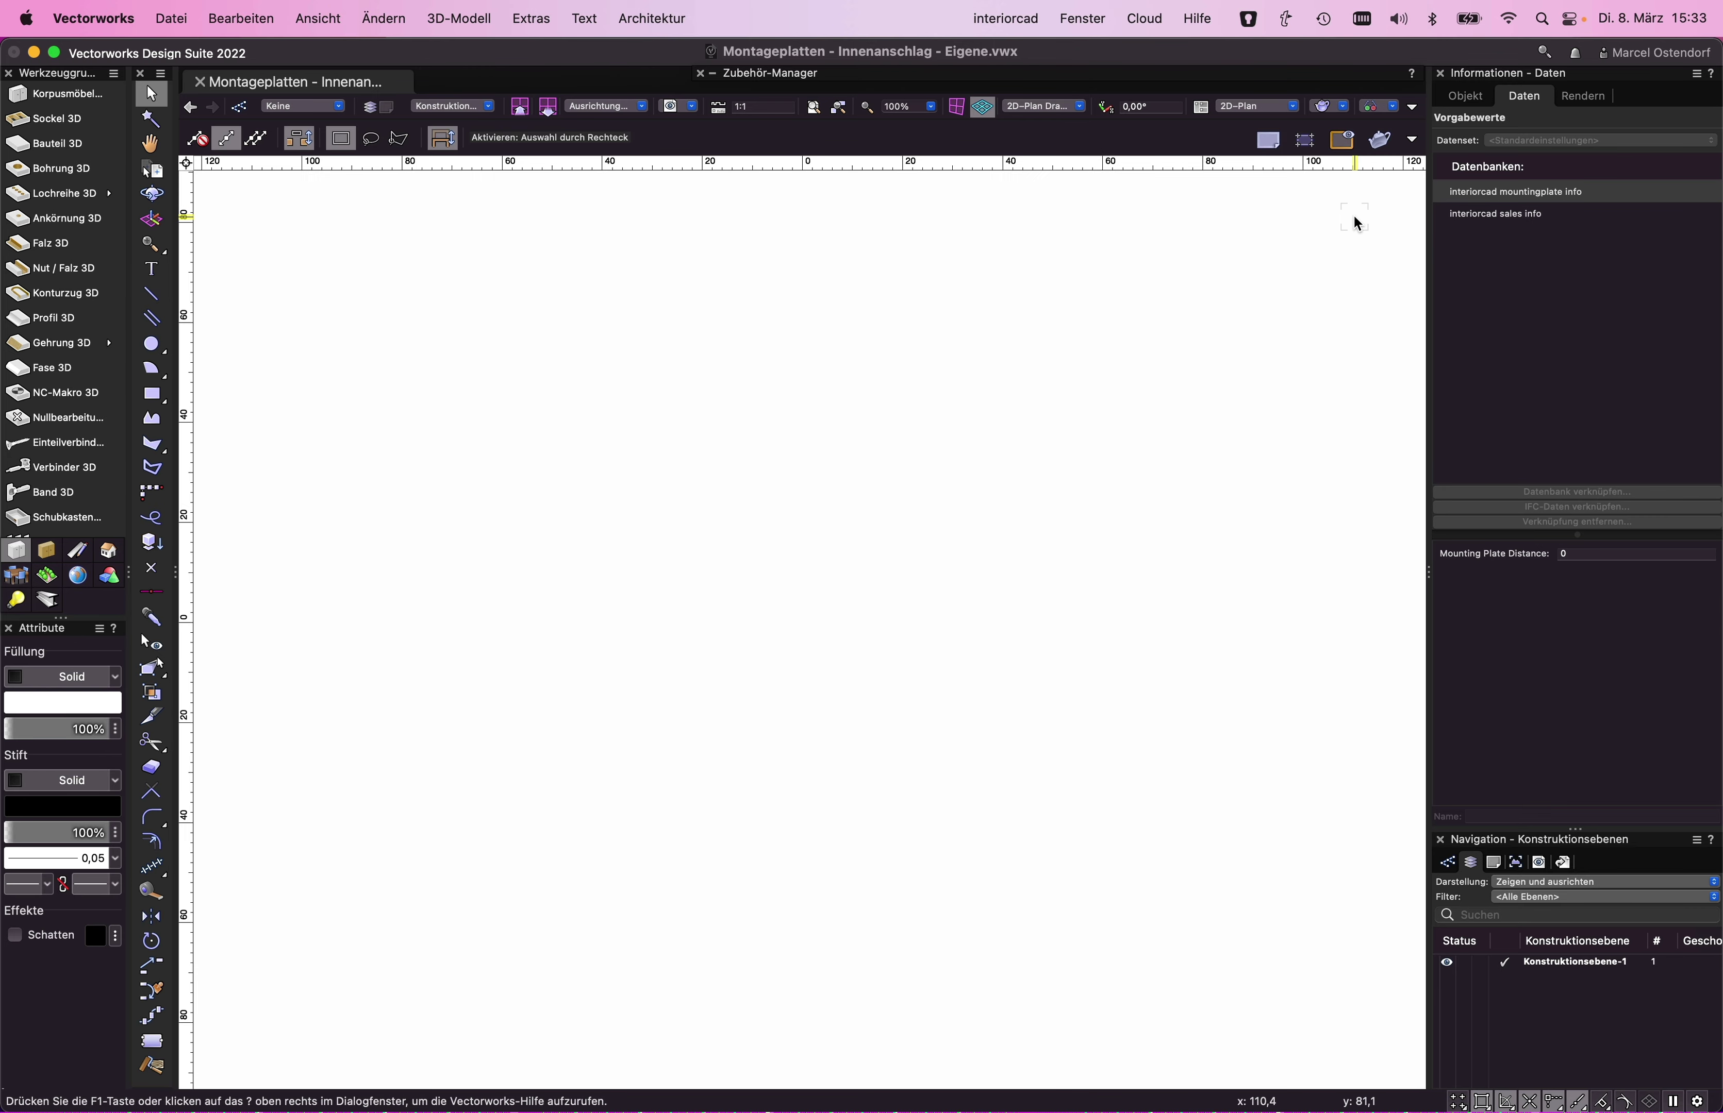
pyautogui.press('super+s')
# - Close the mounting plate file and start a Korpusmöbel cabinet in a new template drawing
pyautogui.click(200, 81)
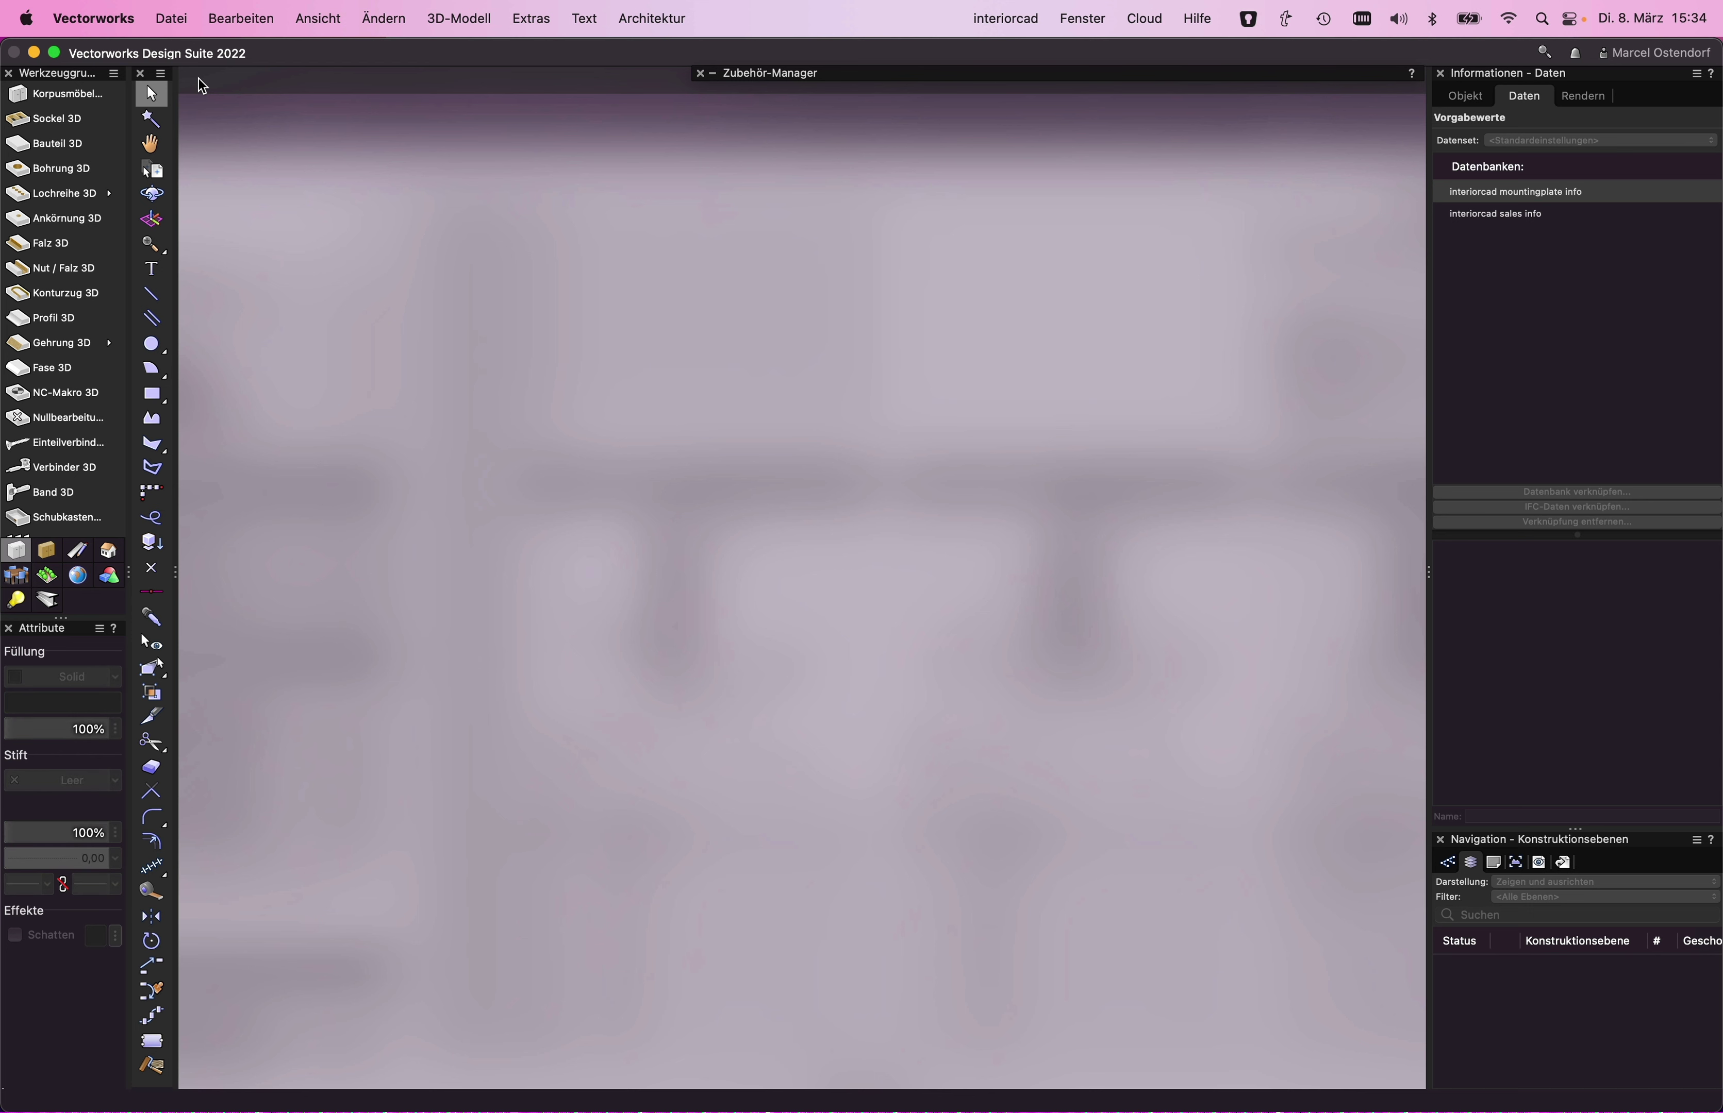
pyautogui.press('super+n')
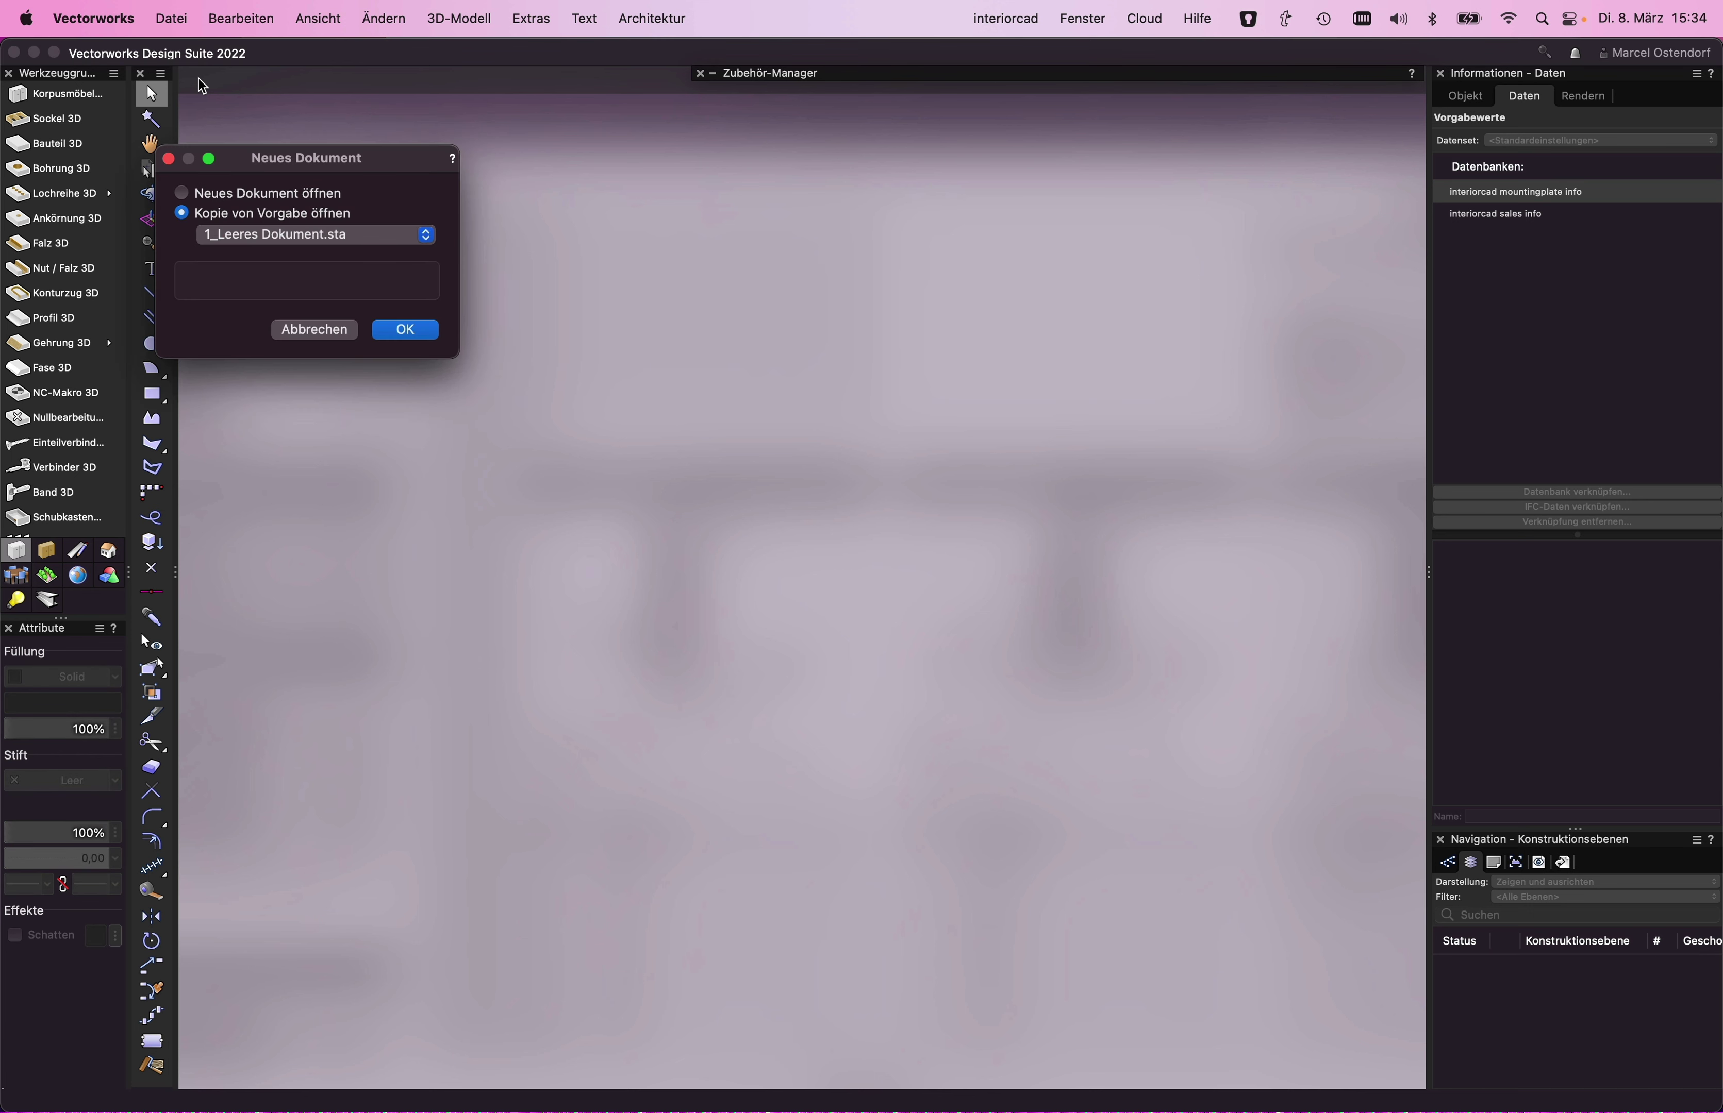
pyautogui.press('Return')
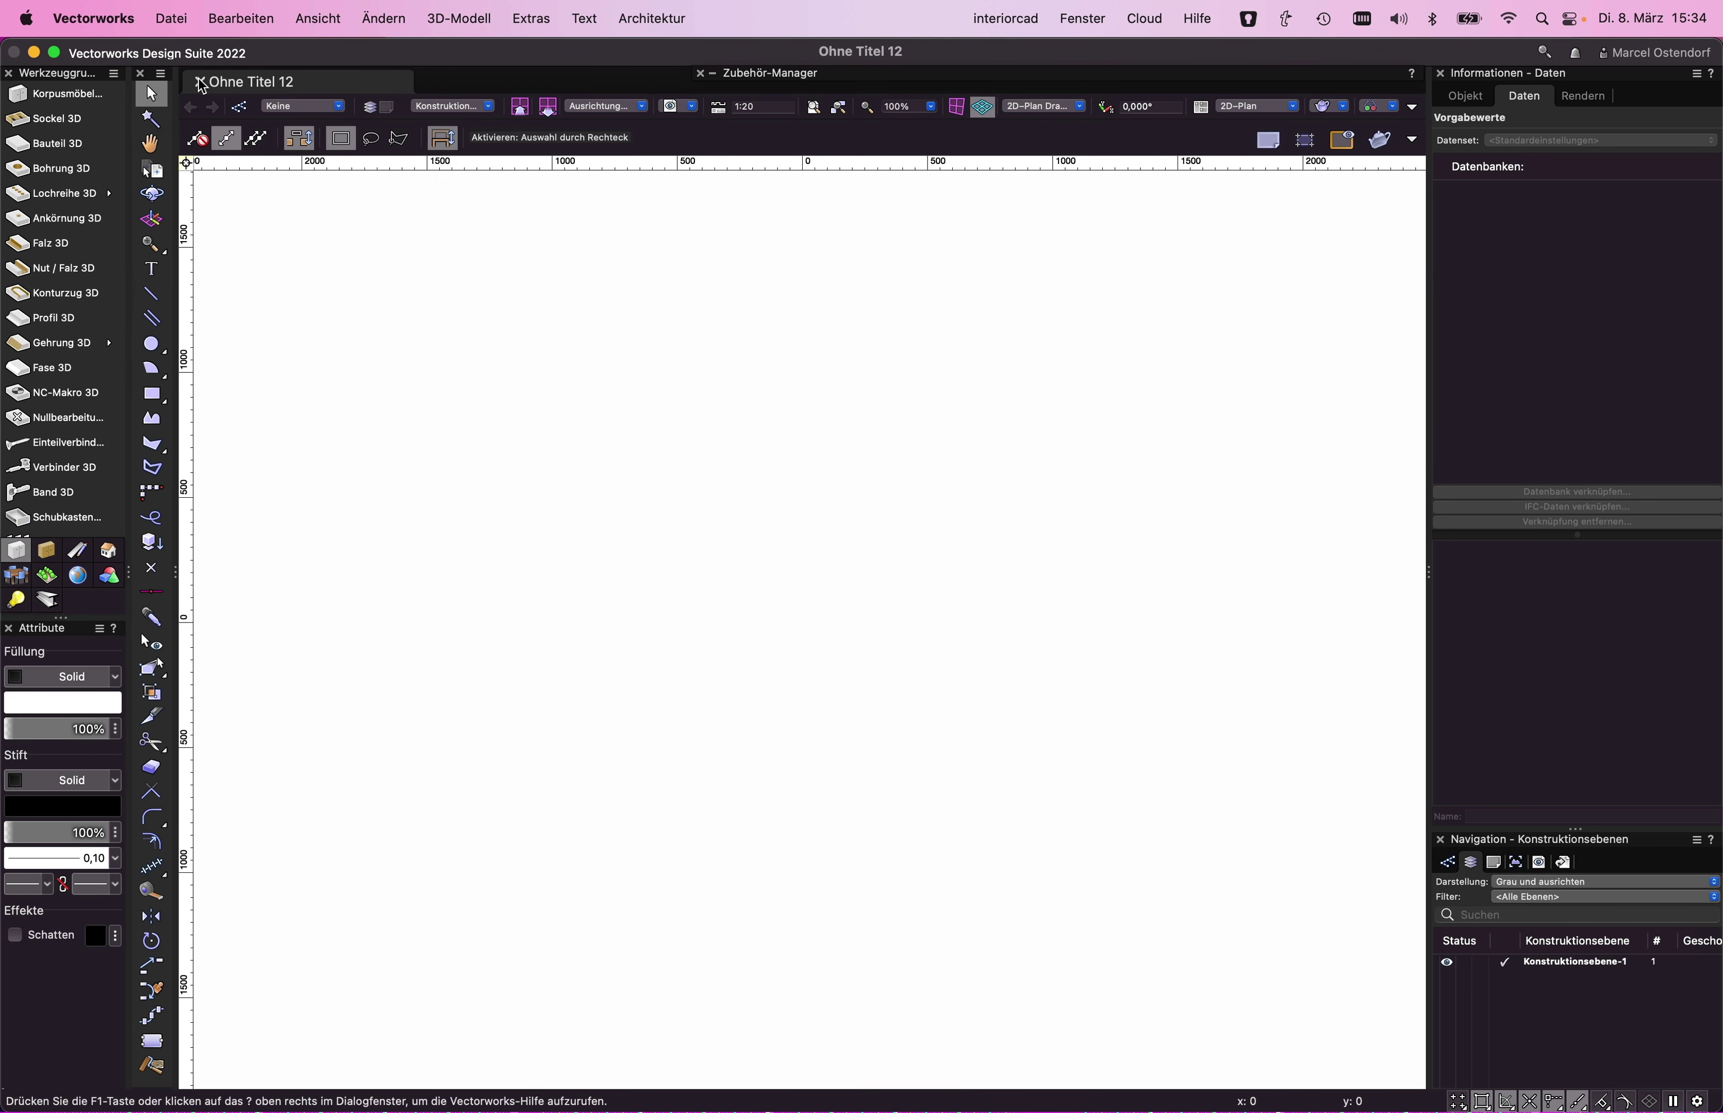
pyautogui.click(56, 95)
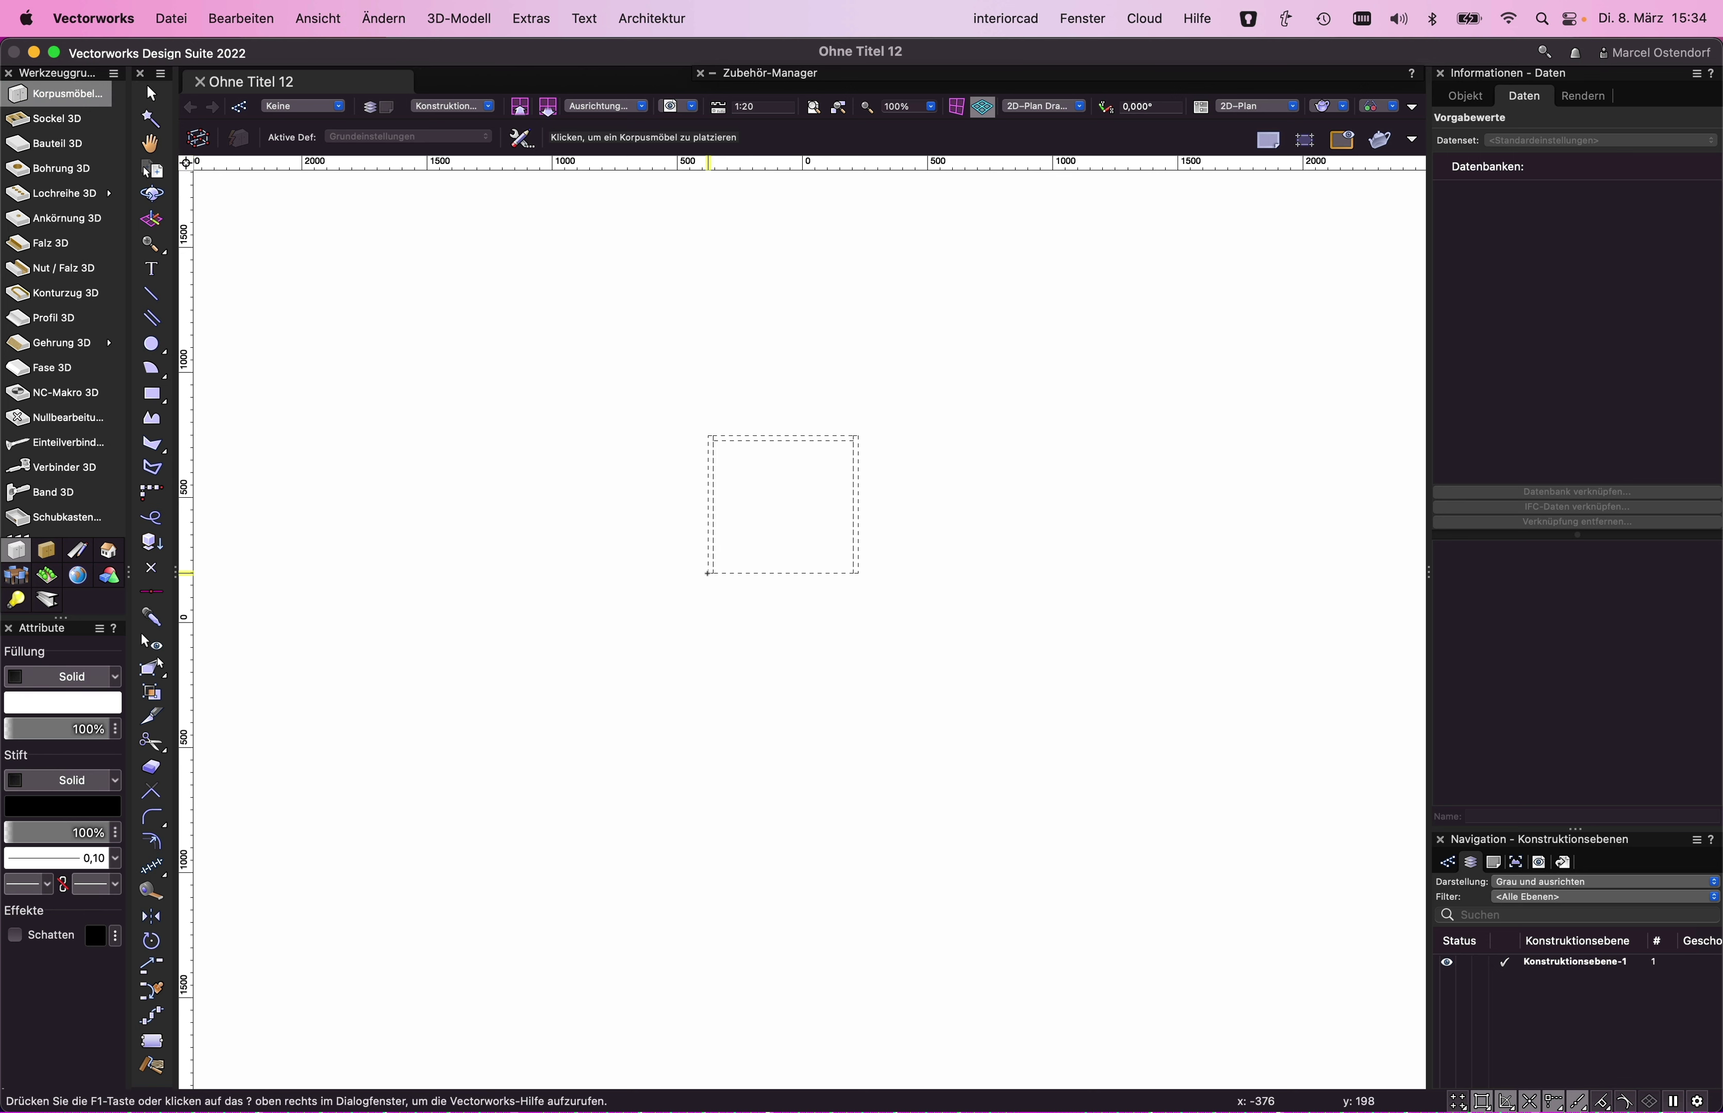
pyautogui.click(707, 573)
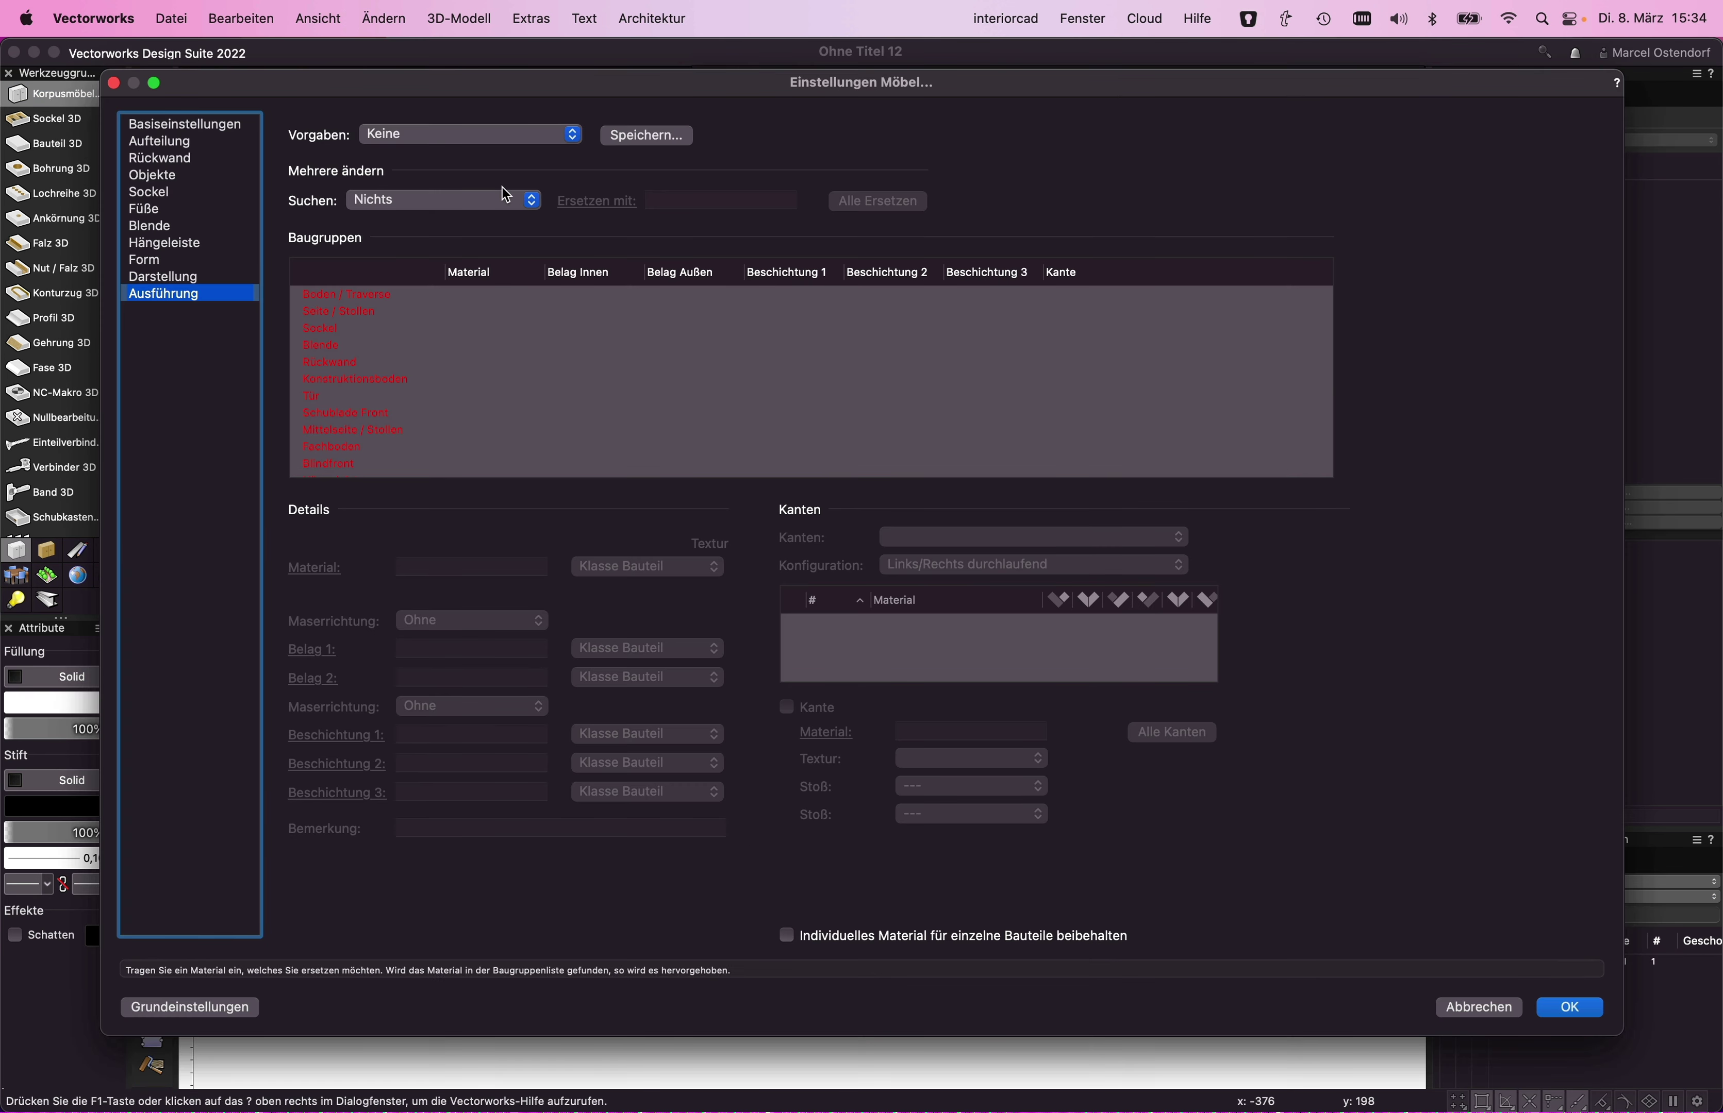
# - Choose the Weiß Dekorspanplatte Glastür preset with an inset, left-hinged door front
pyautogui.click(443, 137)
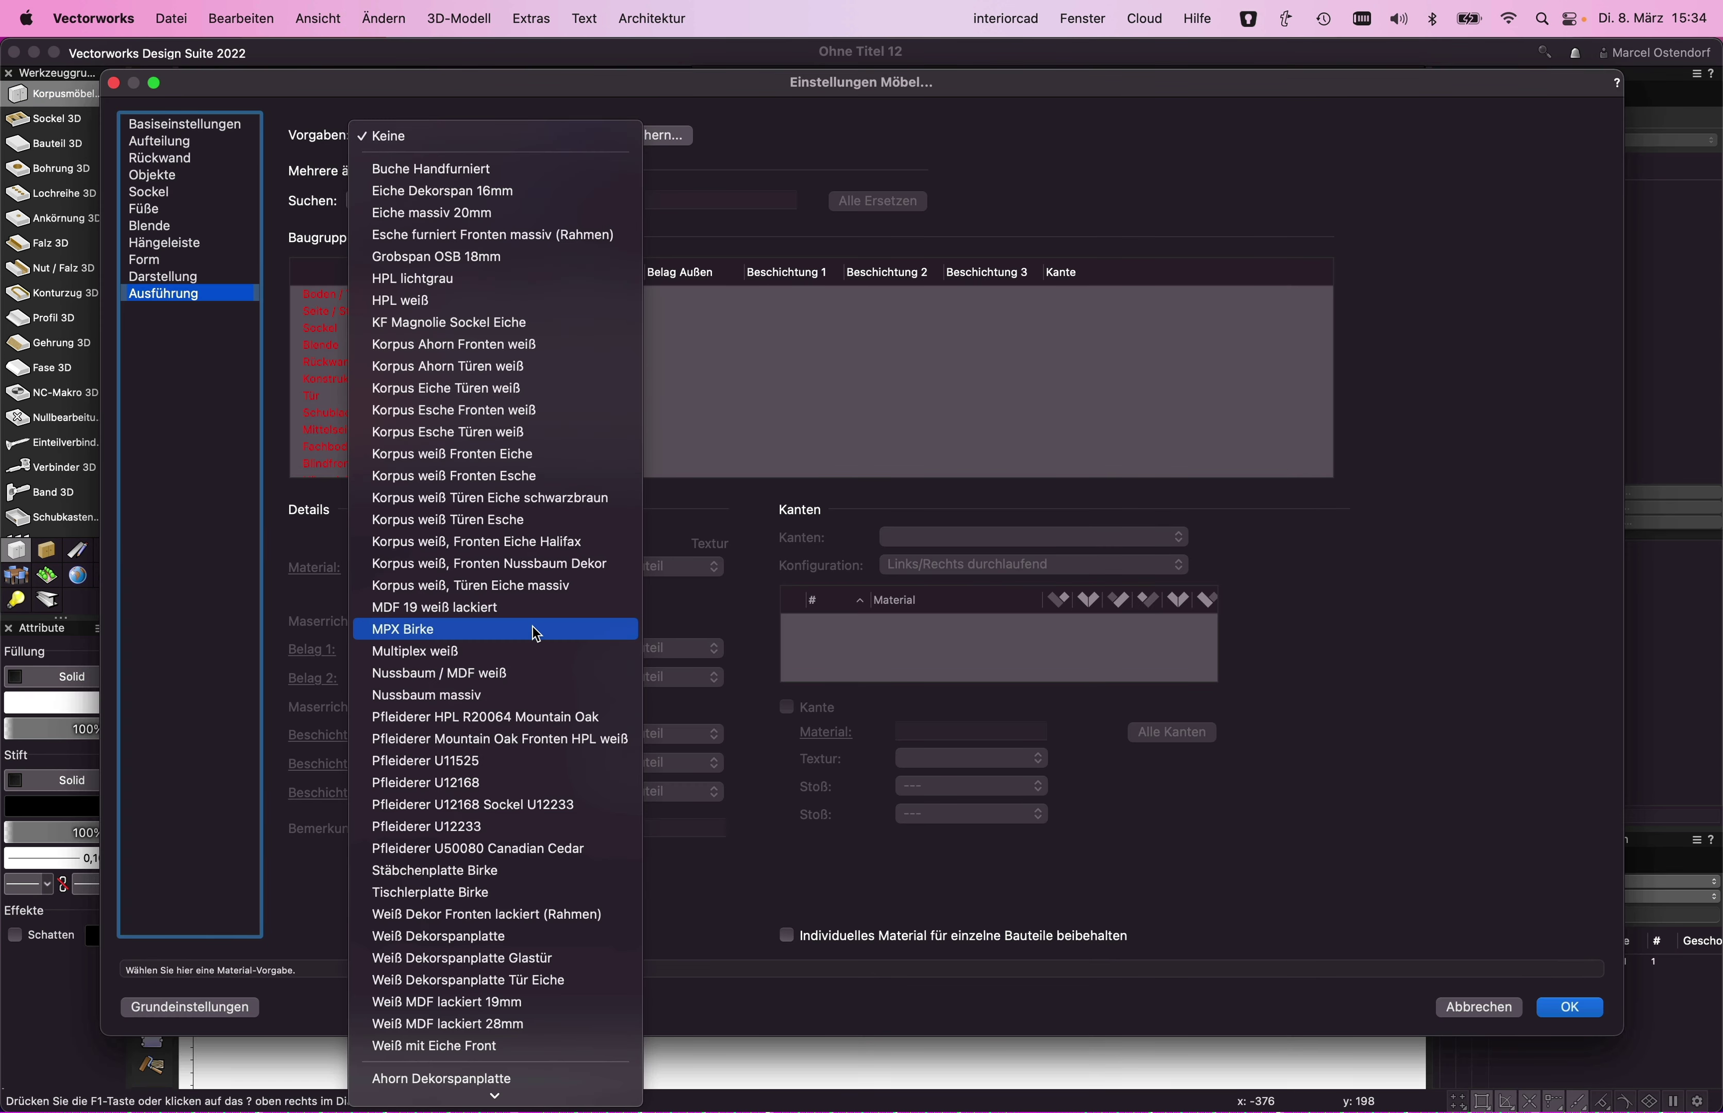
pyautogui.scroll(-5, 543, 695)
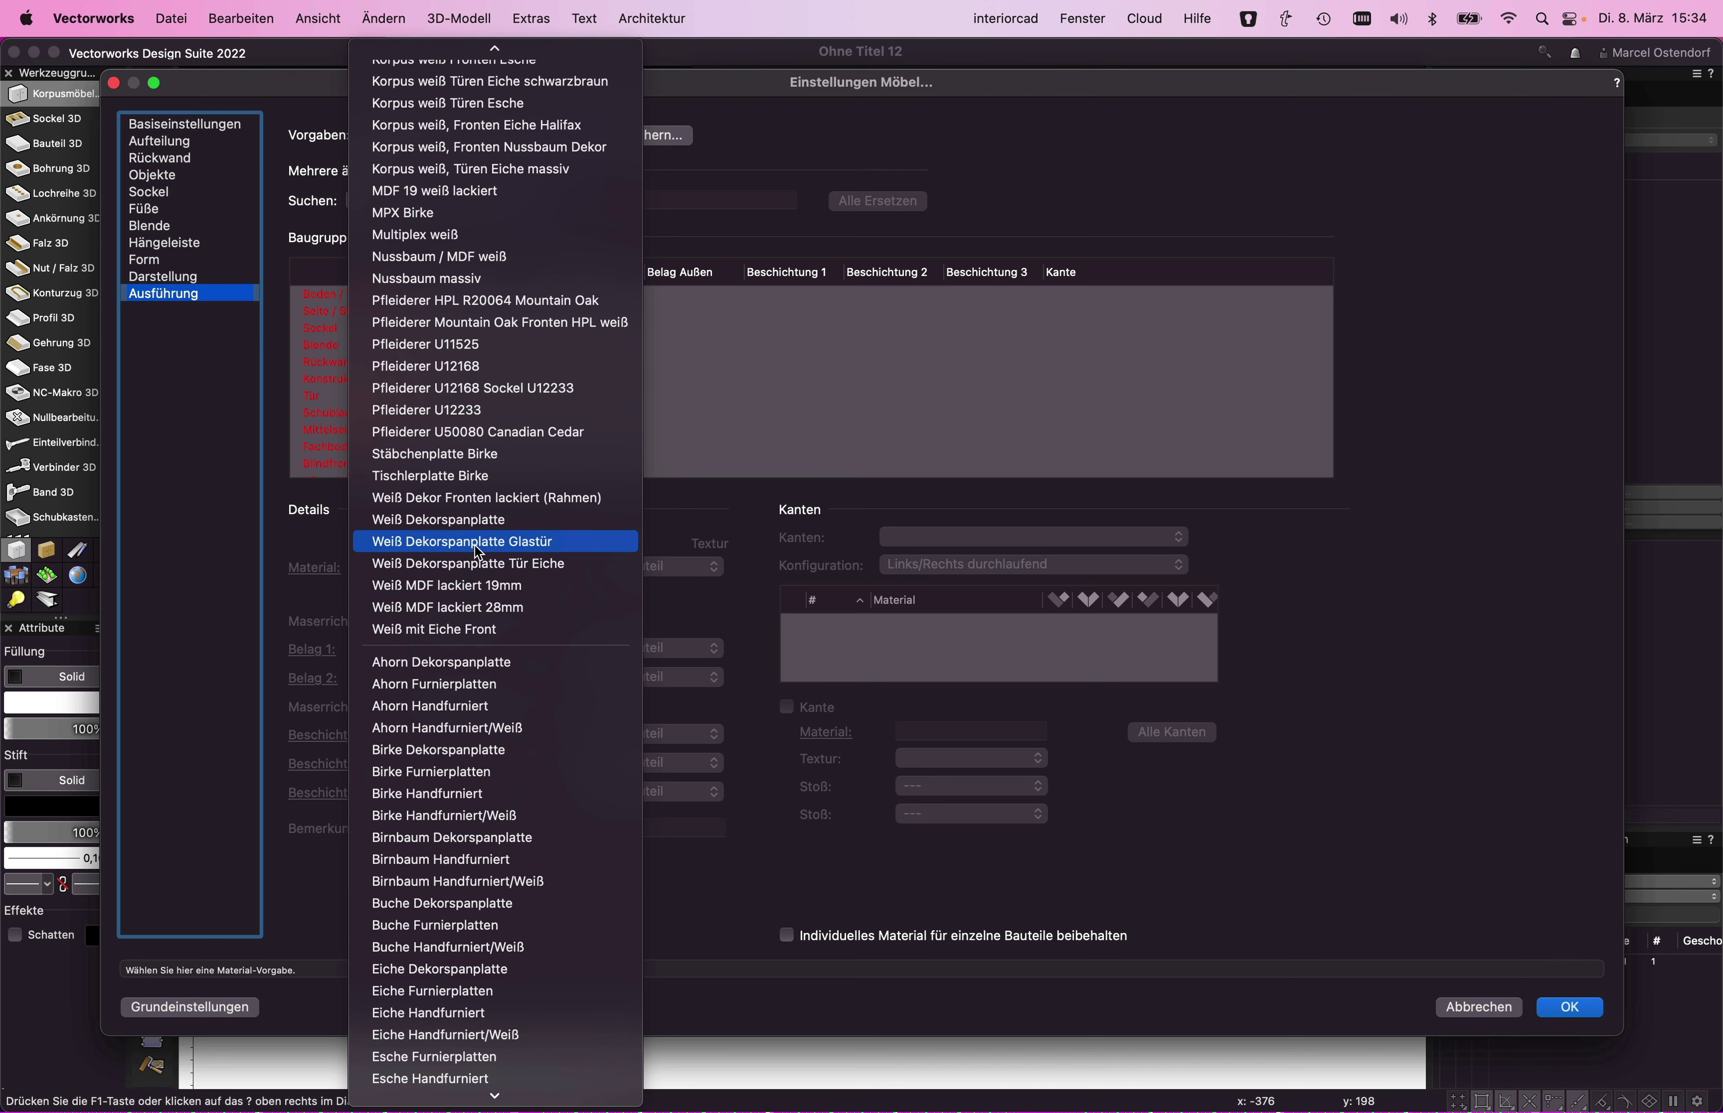
pyautogui.click(498, 542)
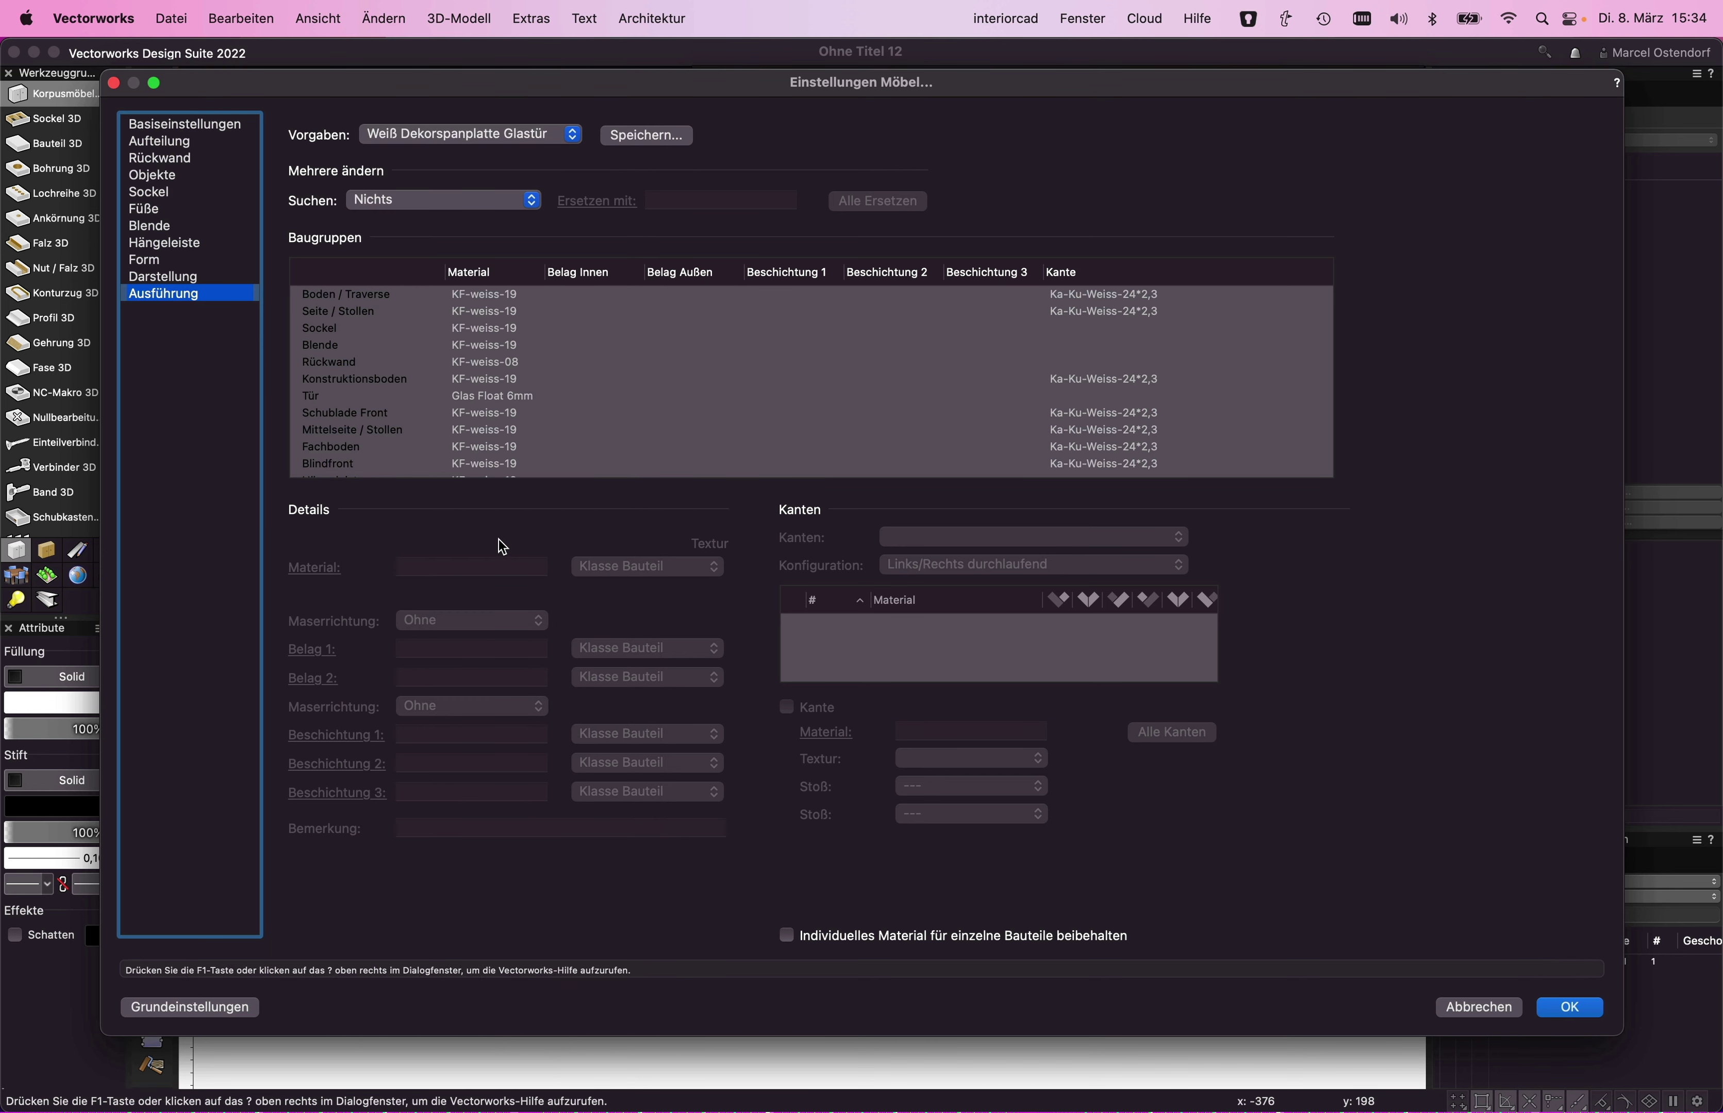
pyautogui.click(178, 142)
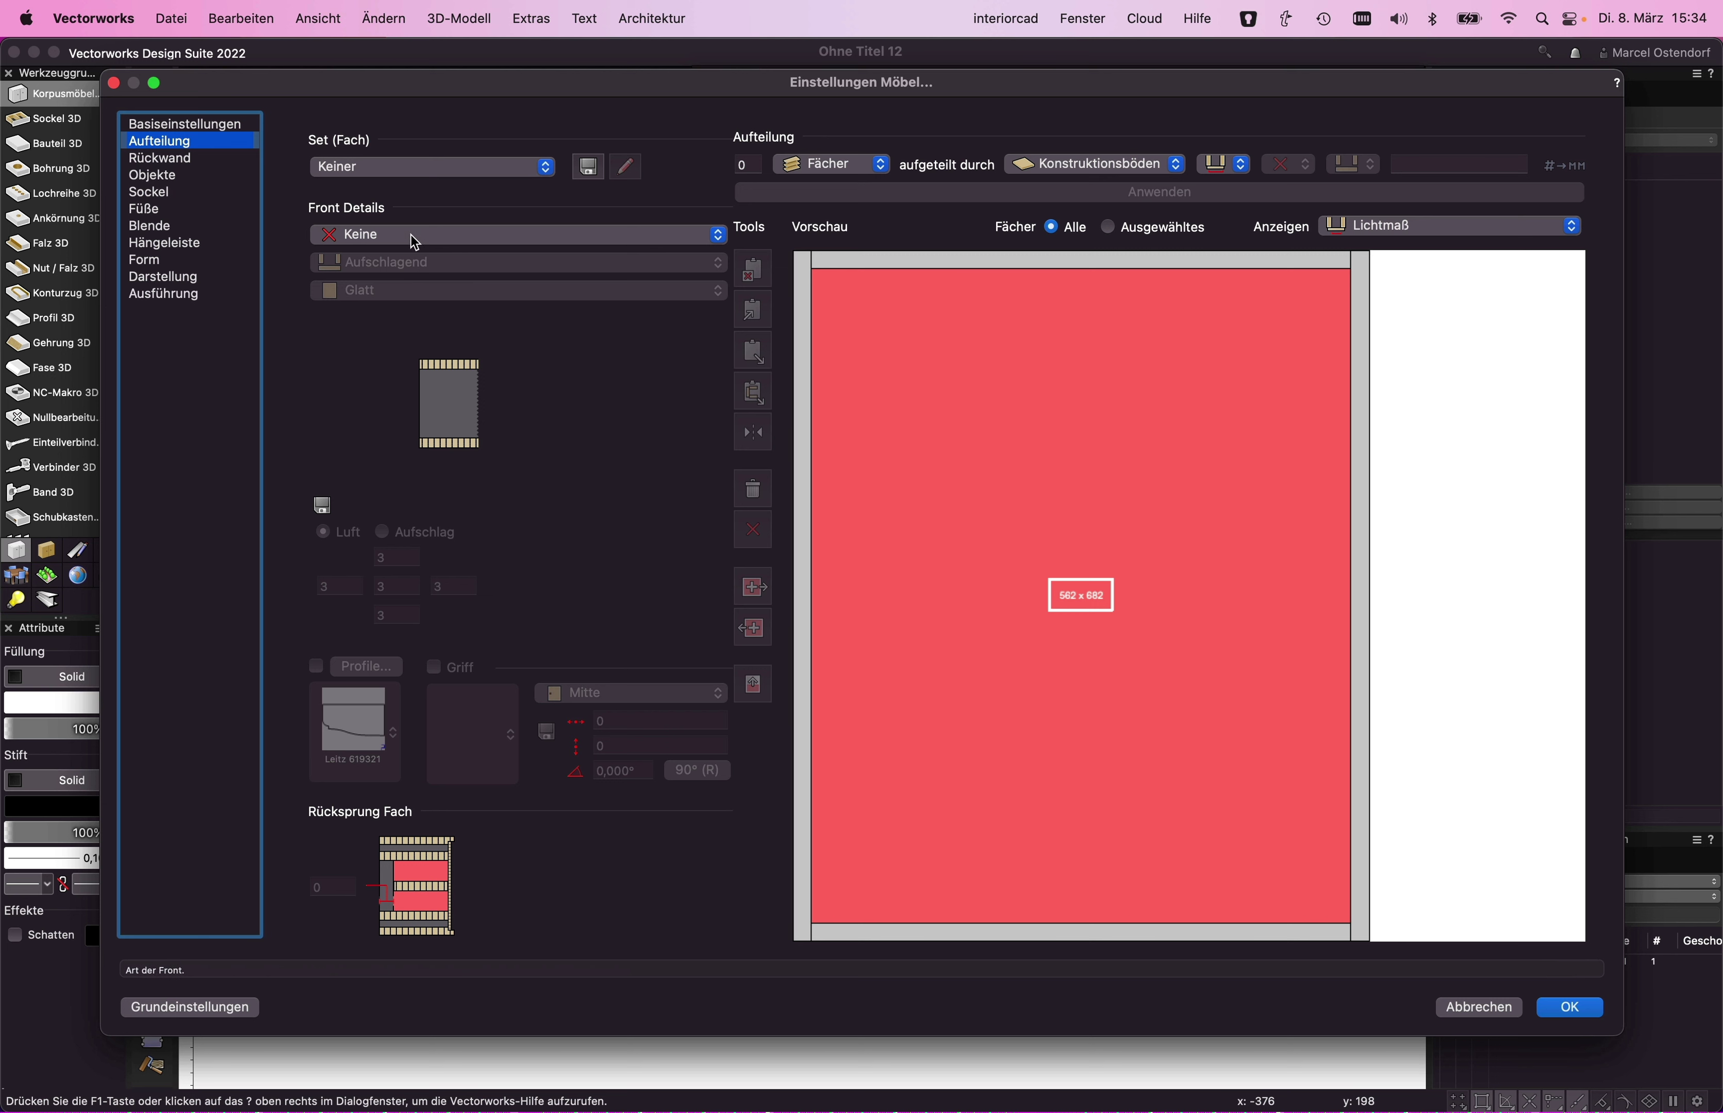
pyautogui.click(410, 235)
pyautogui.click(404, 281)
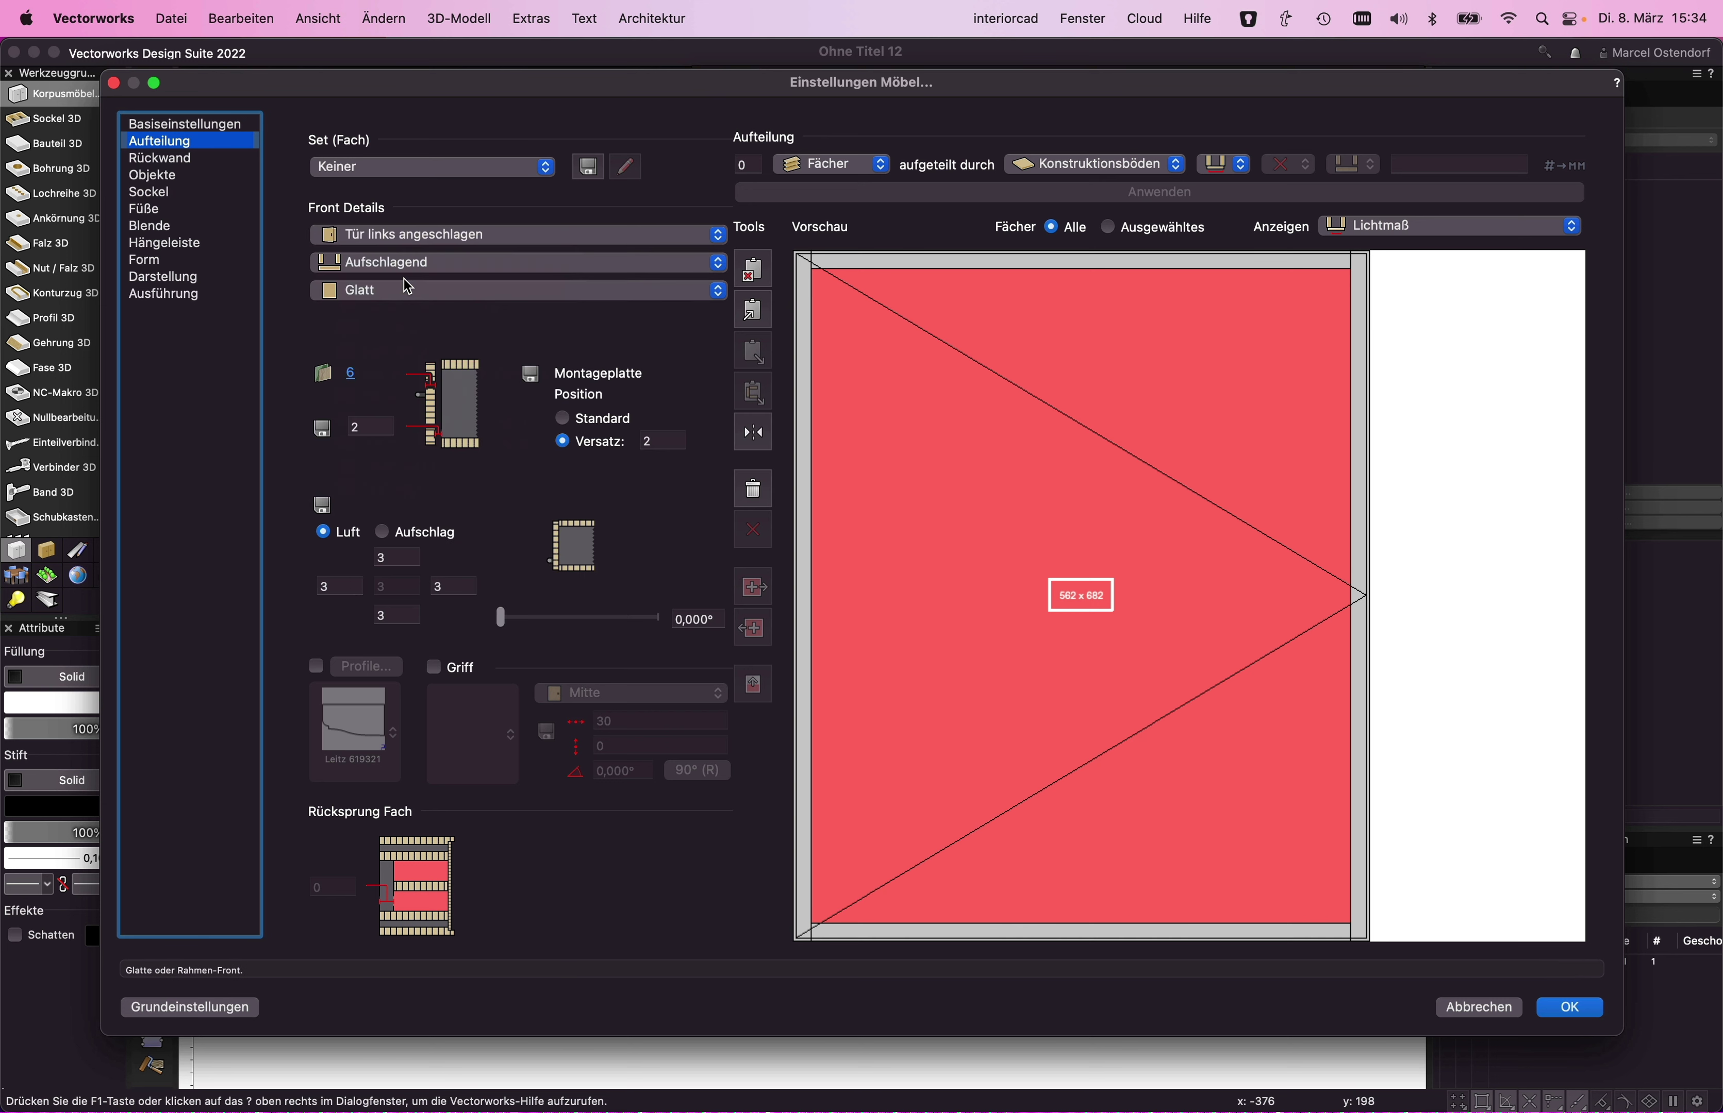
pyautogui.click(401, 304)
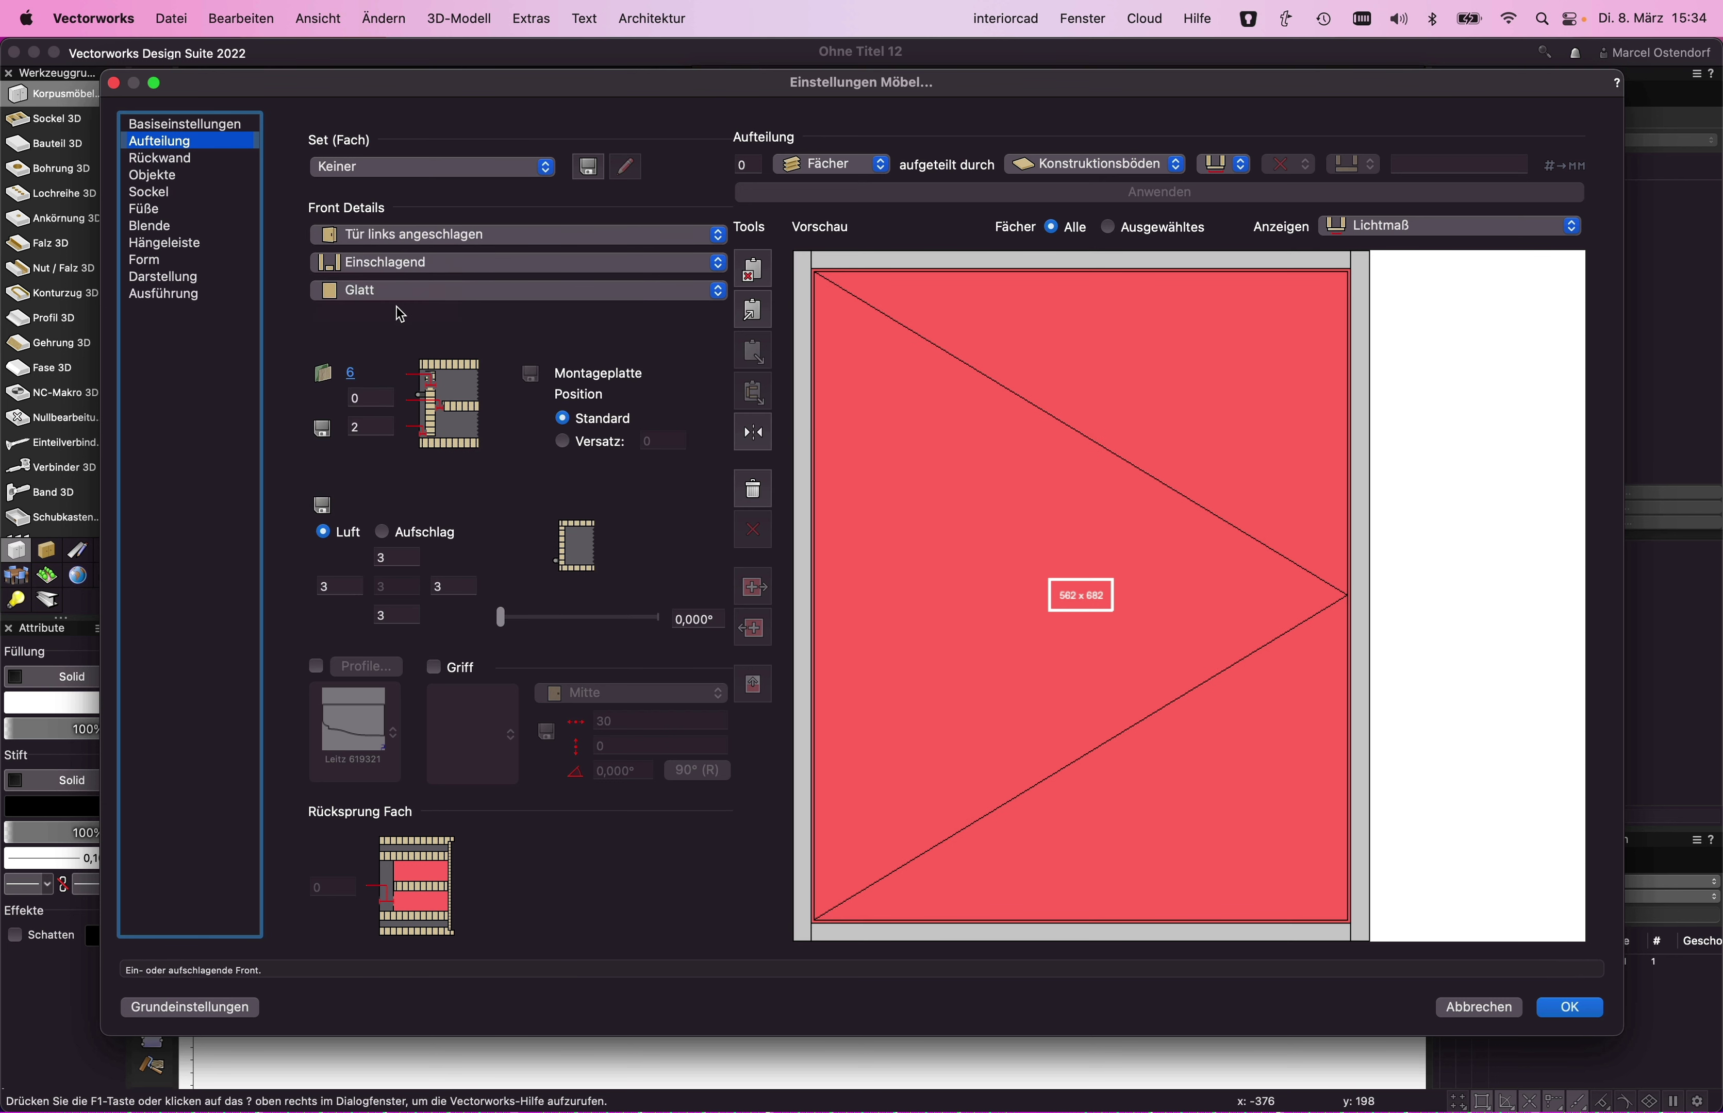
# - Set the front offset to 0 and all four door gaps to 1
pyautogui.doubleClick(369, 428)
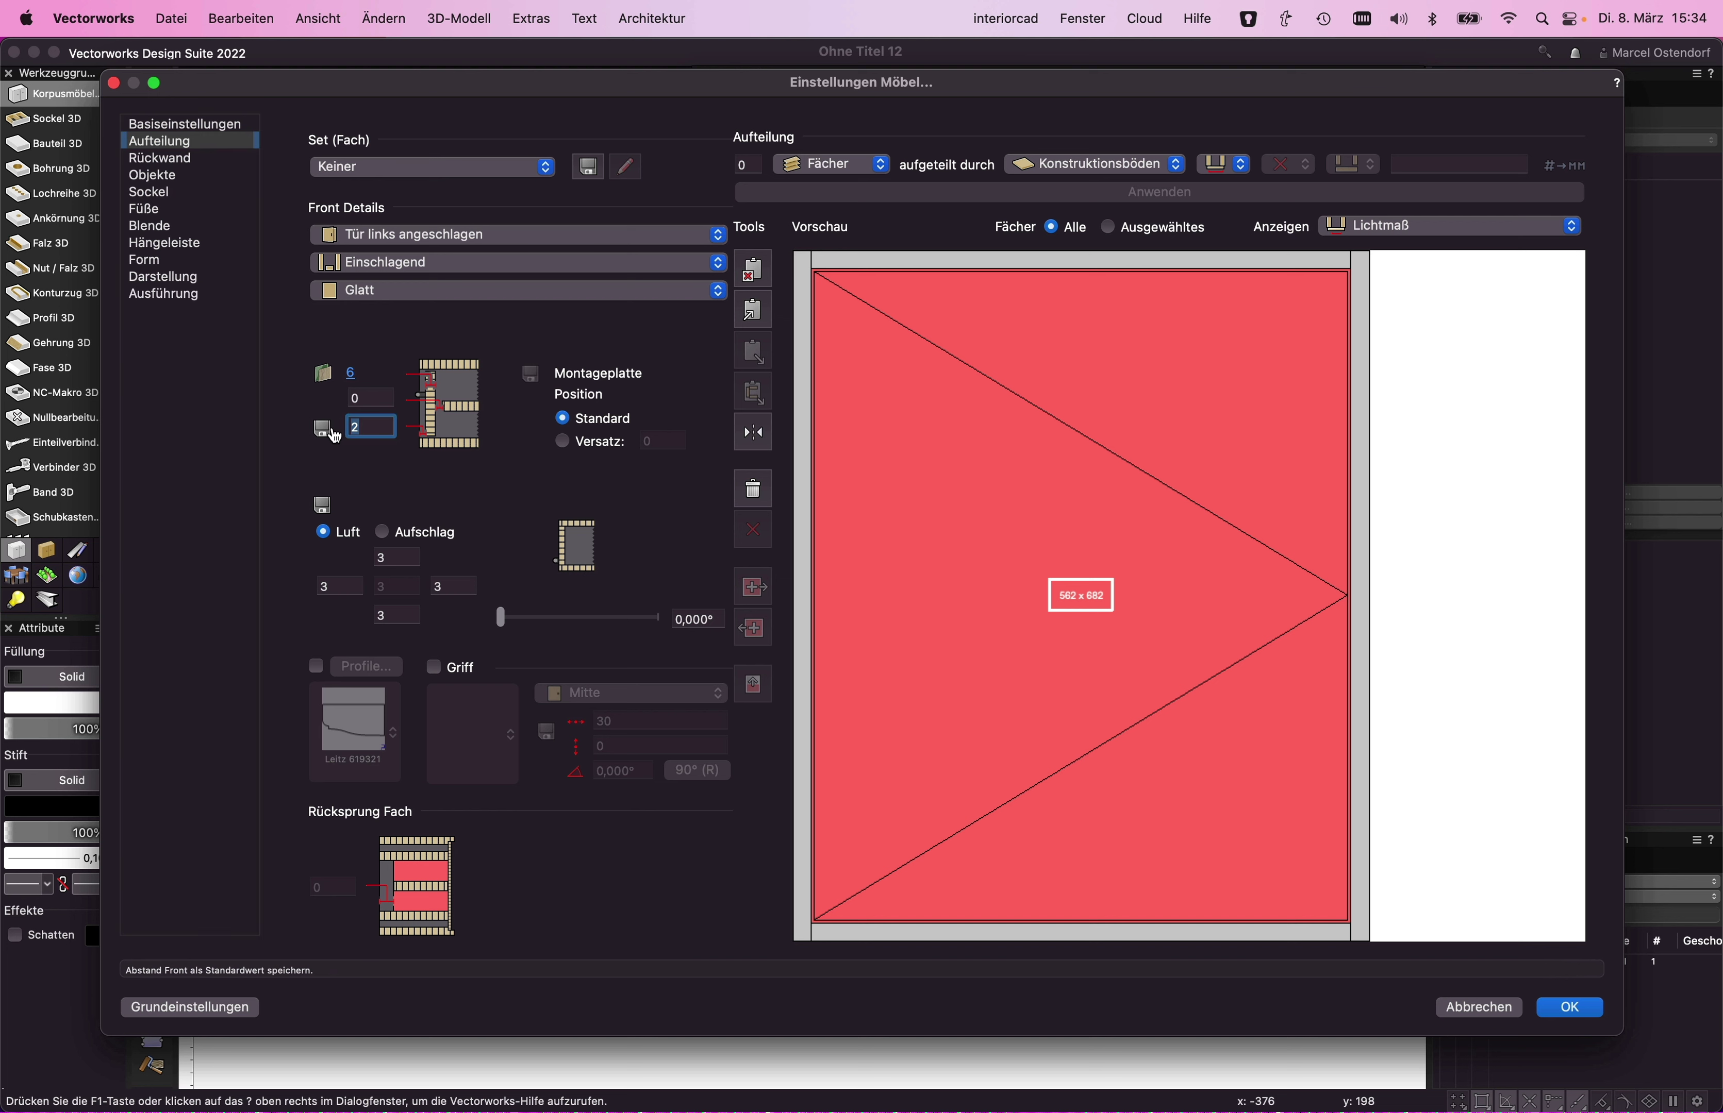
pyautogui.write('0')
pyautogui.press('Tab')
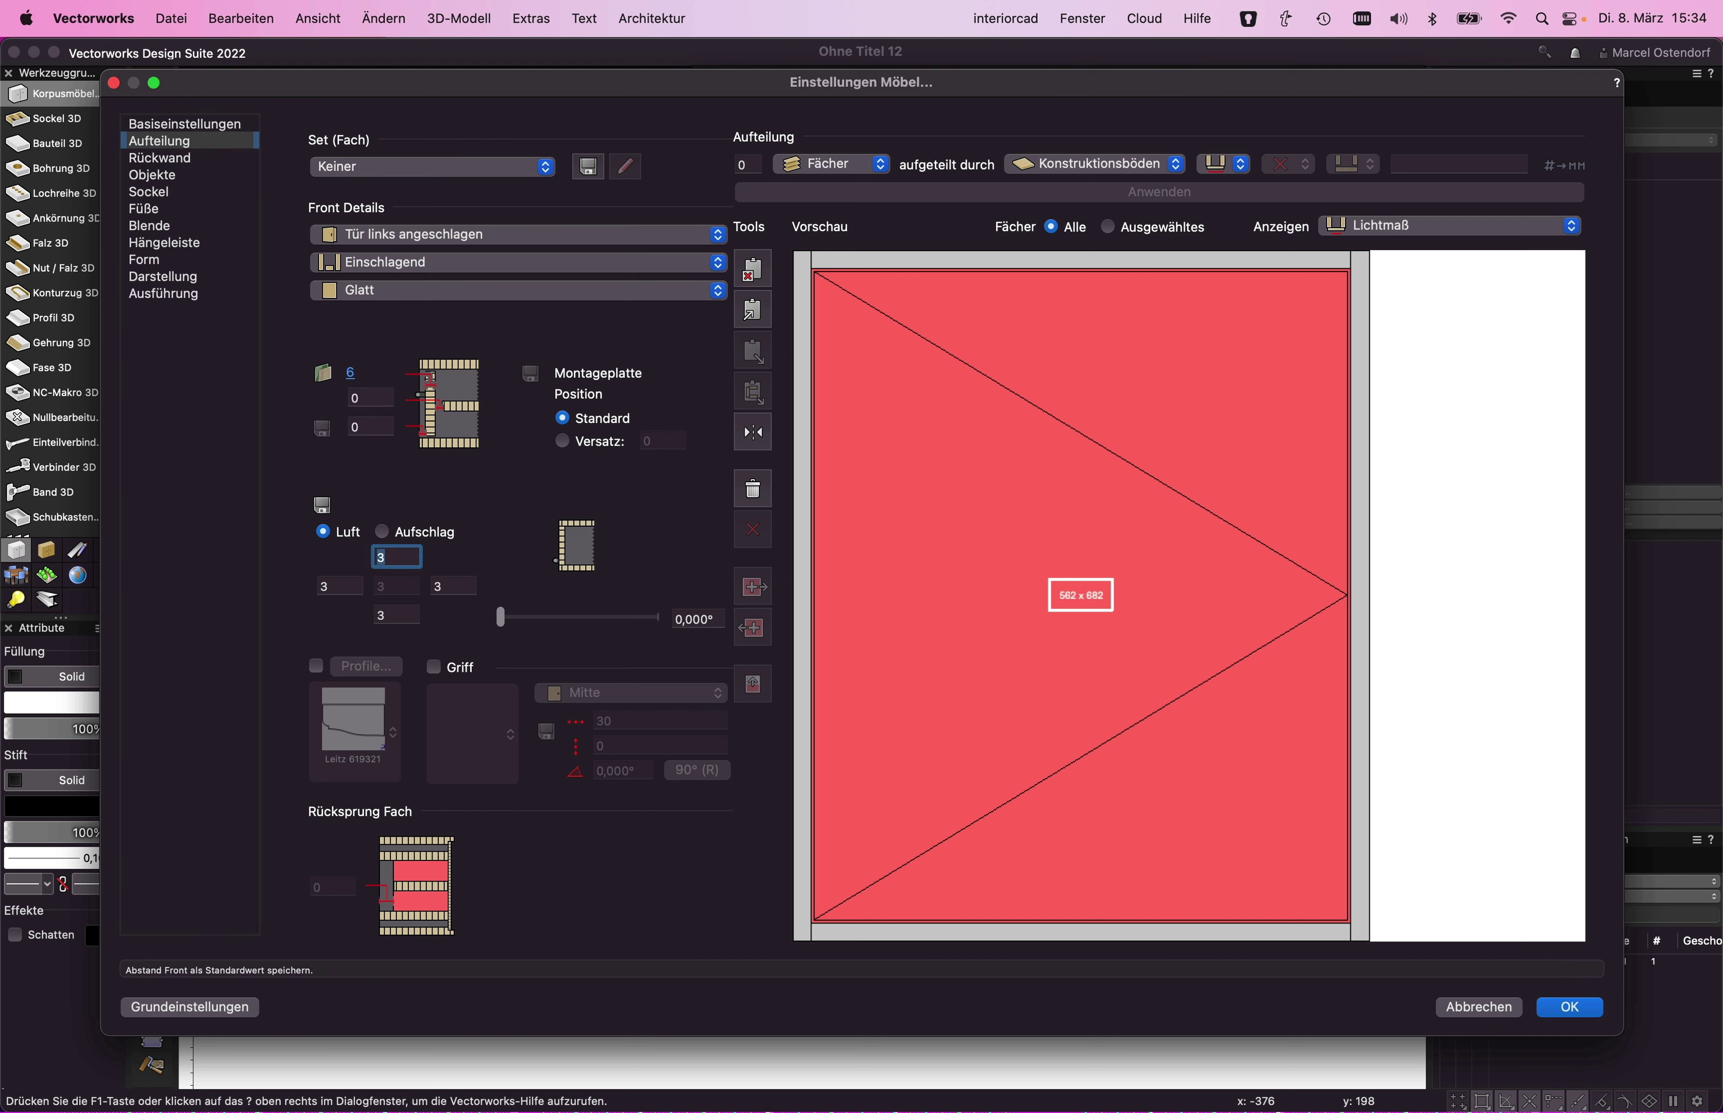
pyautogui.write('1')
pyautogui.press('Tab')
pyautogui.write('1')
pyautogui.press('Tab')
pyautogui.write('12')
pyautogui.press('Tab')
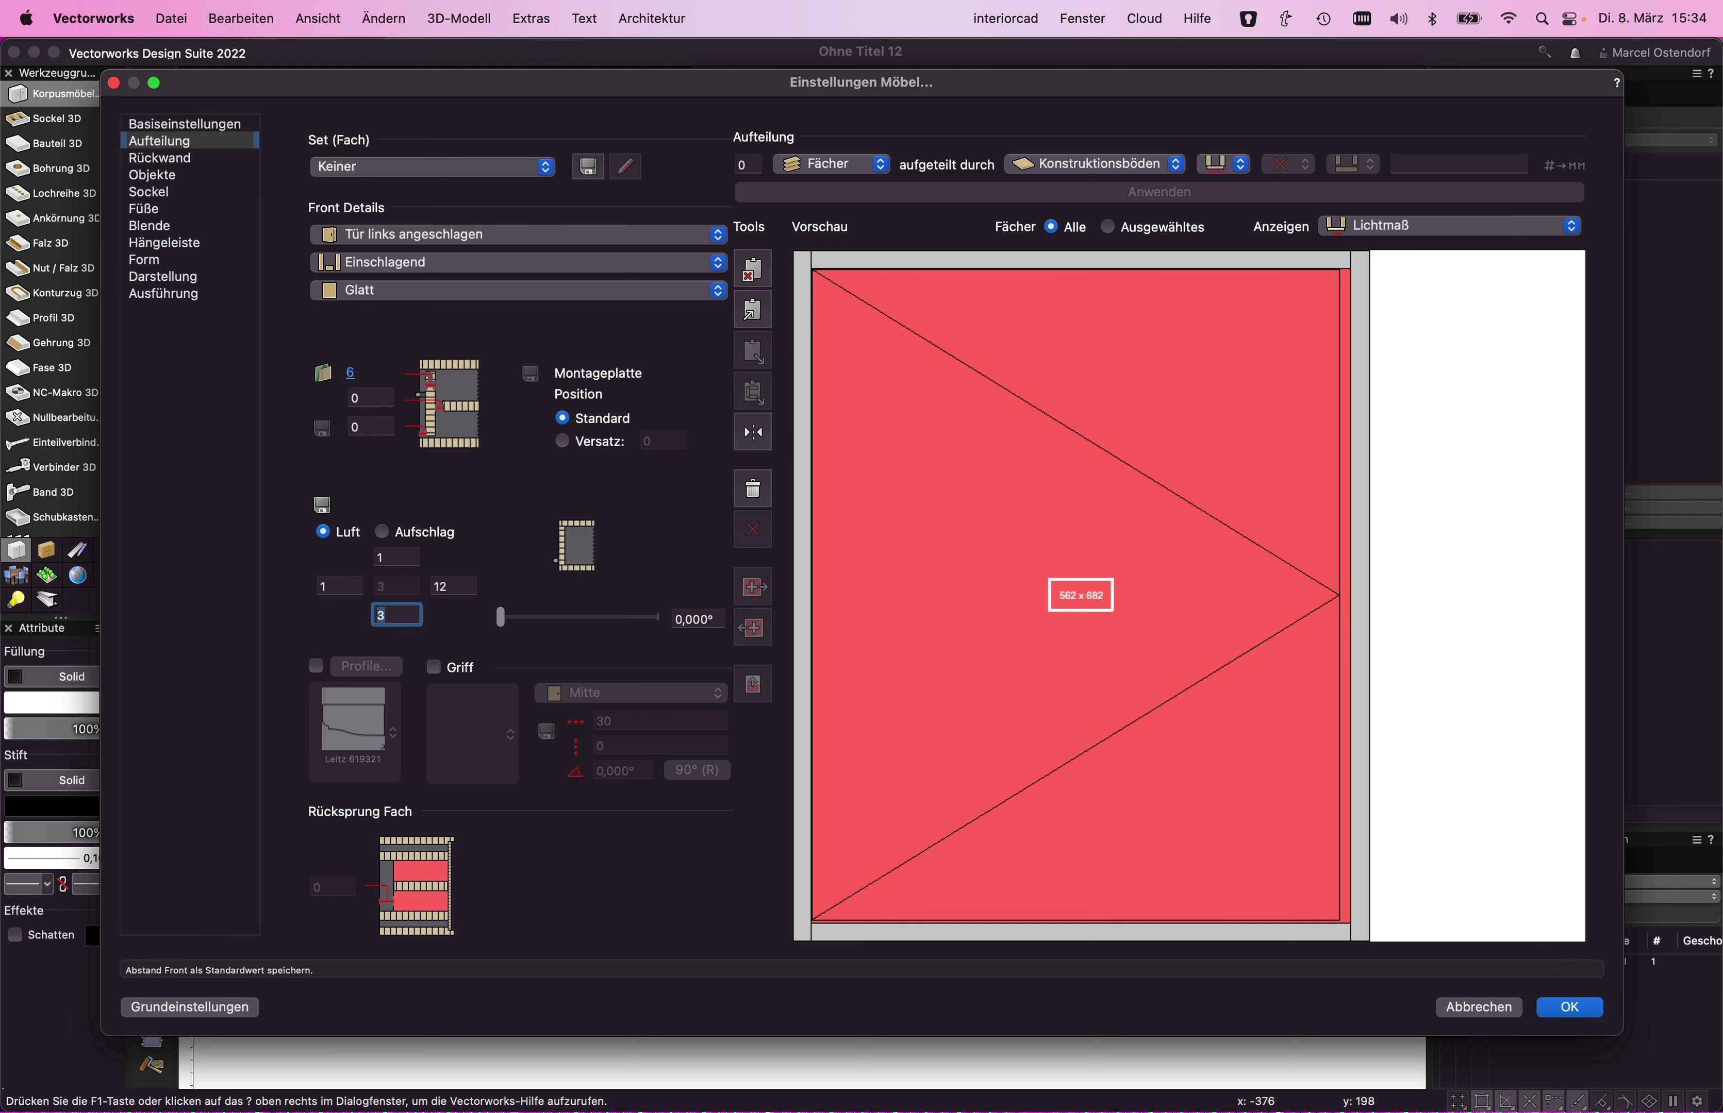
pyautogui.hotkey('shift', 'Tab')
pyautogui.write('1')
pyautogui.press('Tab')
pyautogui.write('1')
pyautogui.press('Tab')
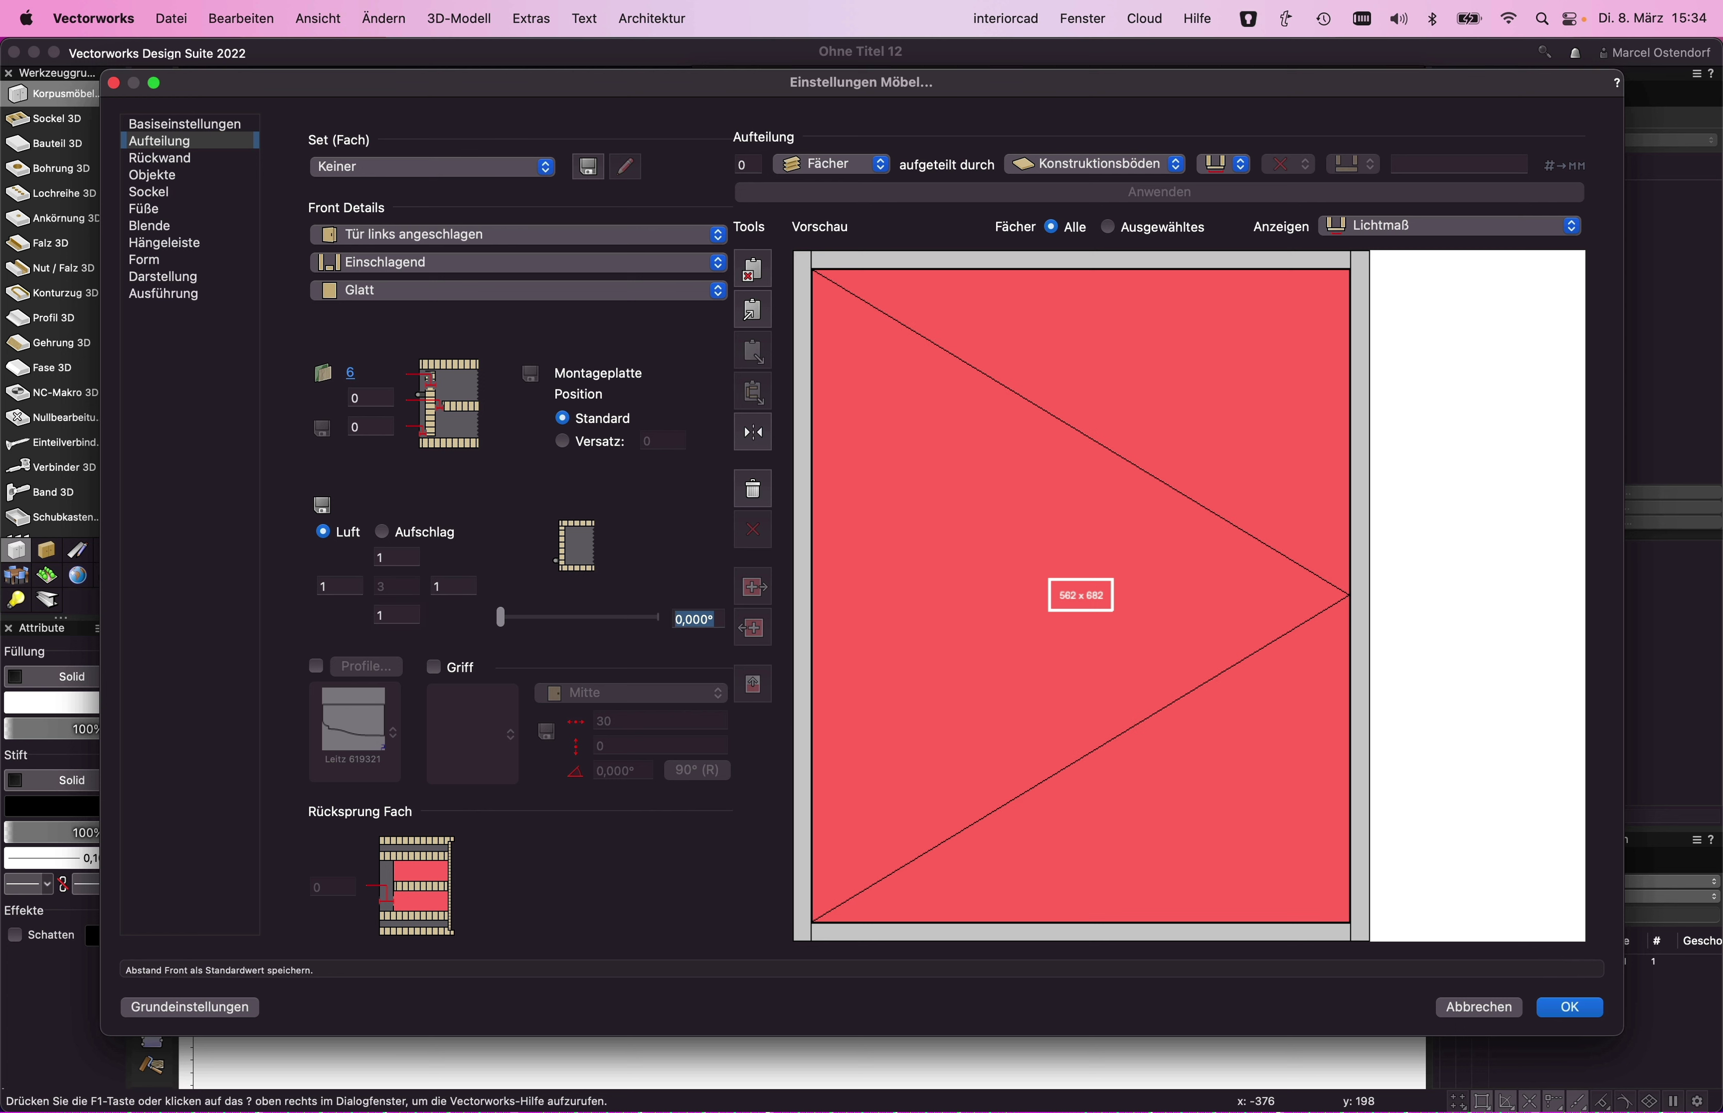
# - Confirm the settings and place the test cabinet, viewing it in 3D
pyautogui.click(1564, 1010)
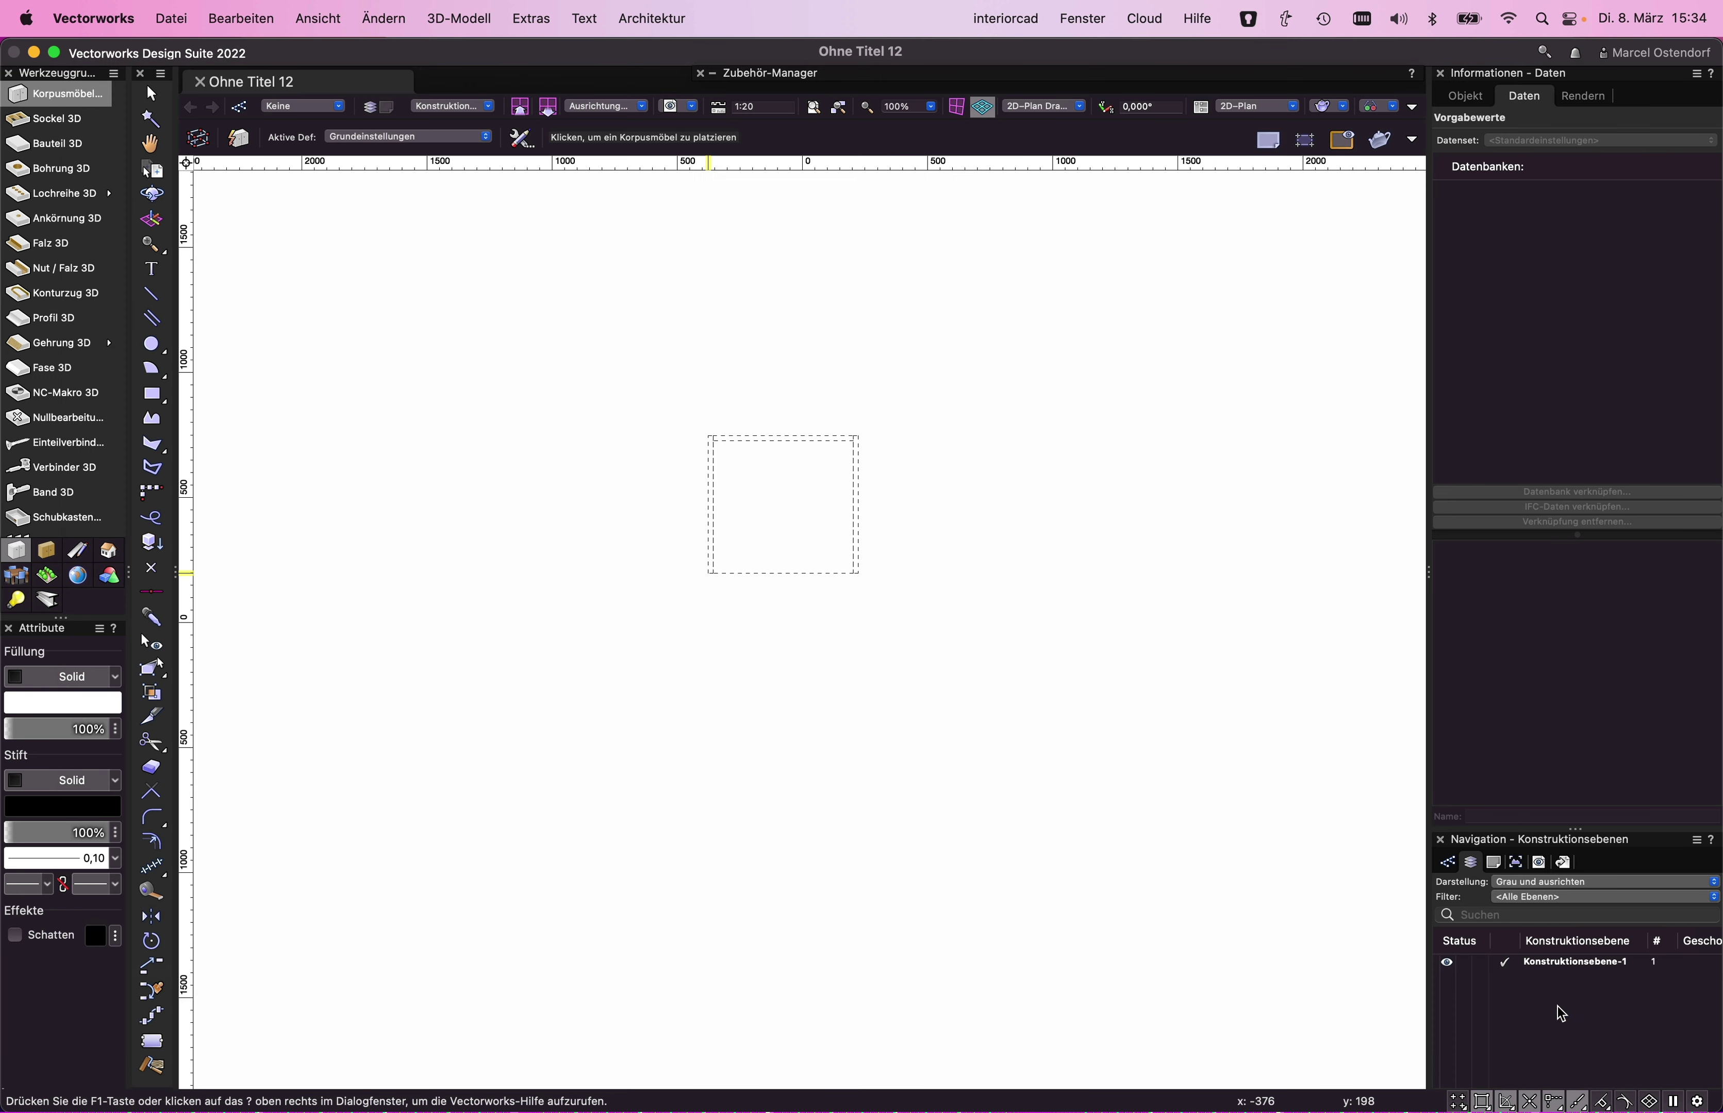
pyautogui.click(988, 611)
pyautogui.keyDown('shift'); pyautogui.moveTo(985, 617); pyautogui.dragTo(941, 564, button='middle'); pyautogui.keyUp('shift')
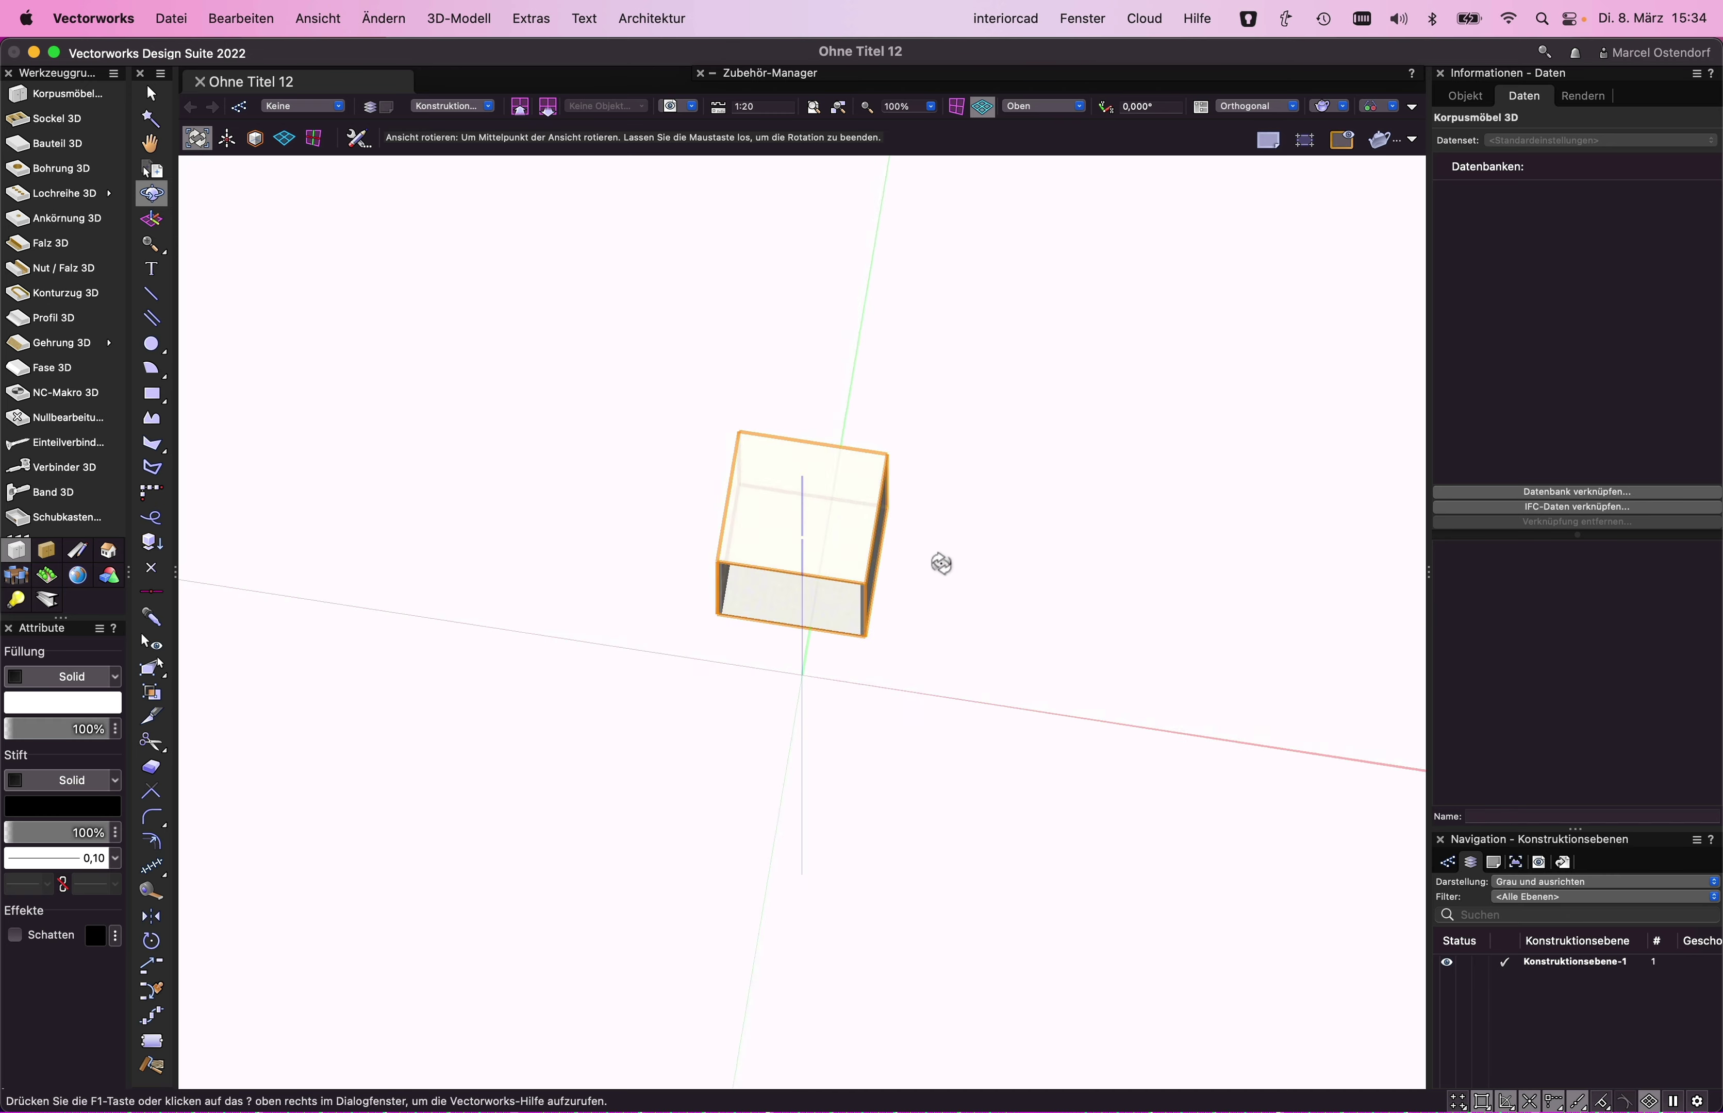
pyautogui.moveTo(941, 564); pyautogui.dragTo(872, 356)
pyautogui.scroll(3, 801, 738)
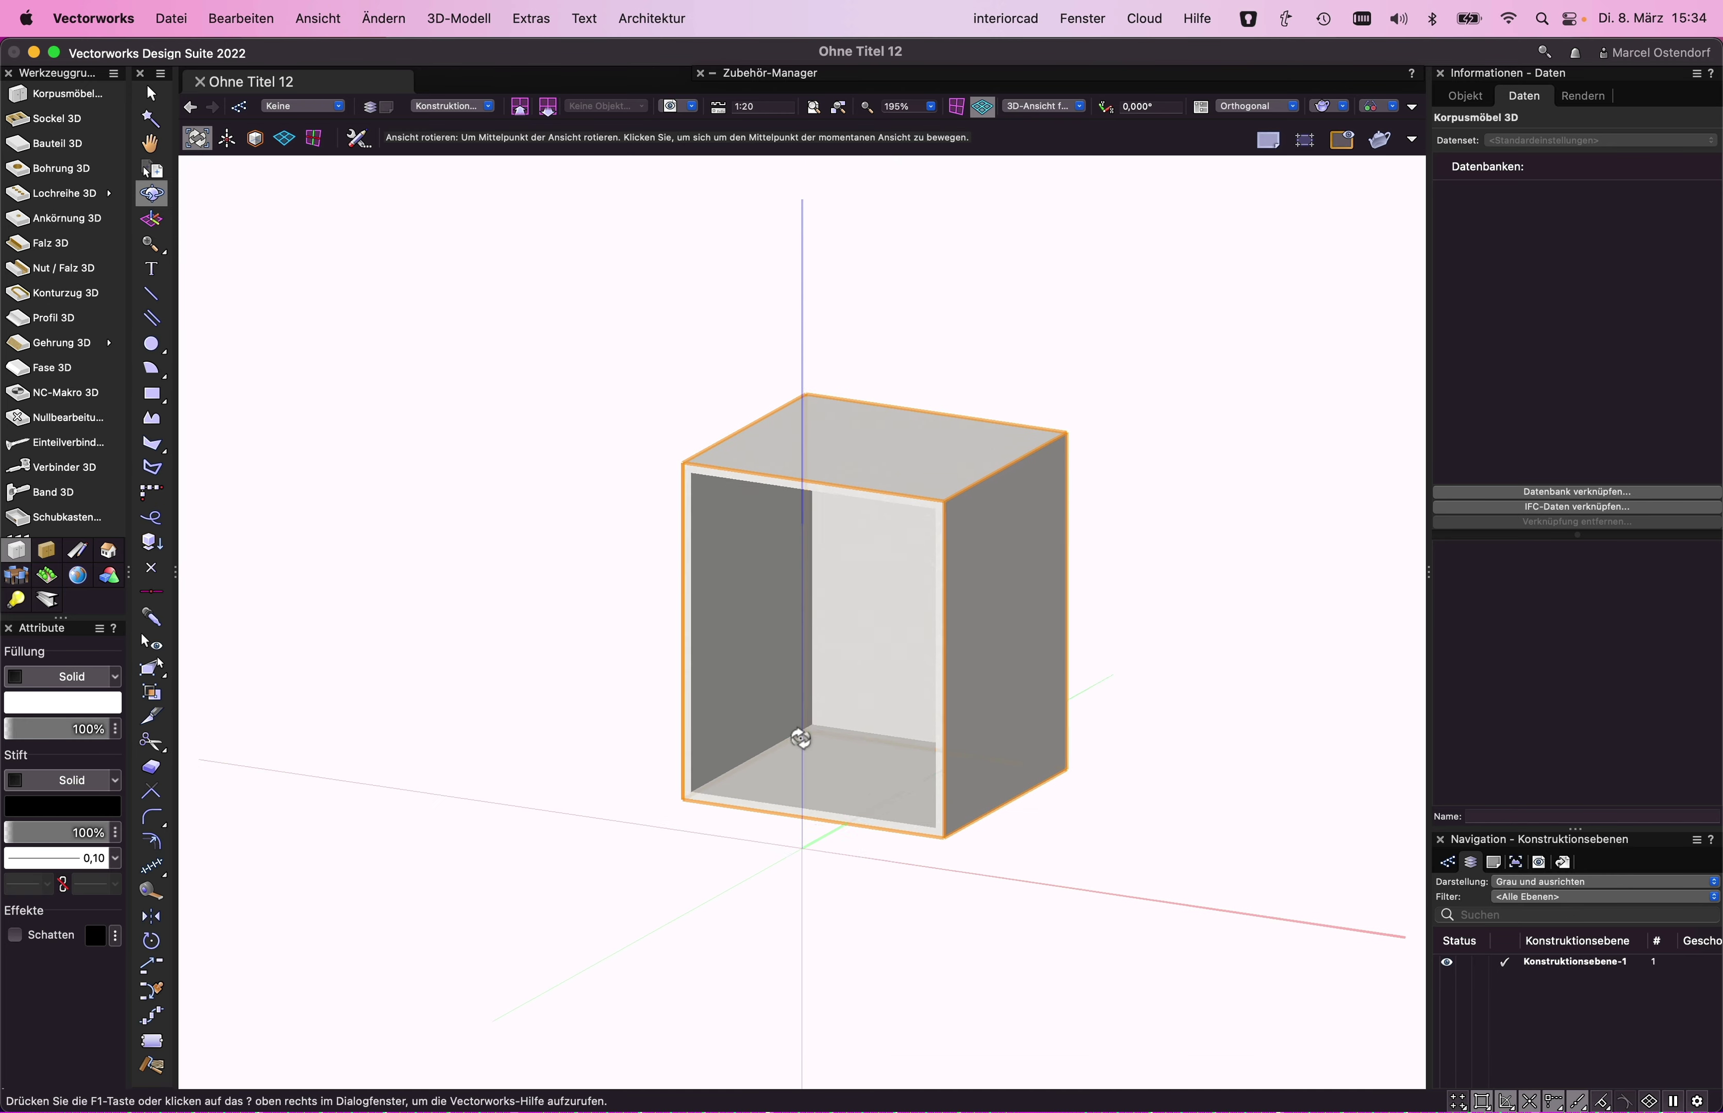
pyautogui.scroll(1, 801, 738)
# - Start adding hinges to the cabinet's left side and list the available hinge types
pyautogui.click(66, 490)
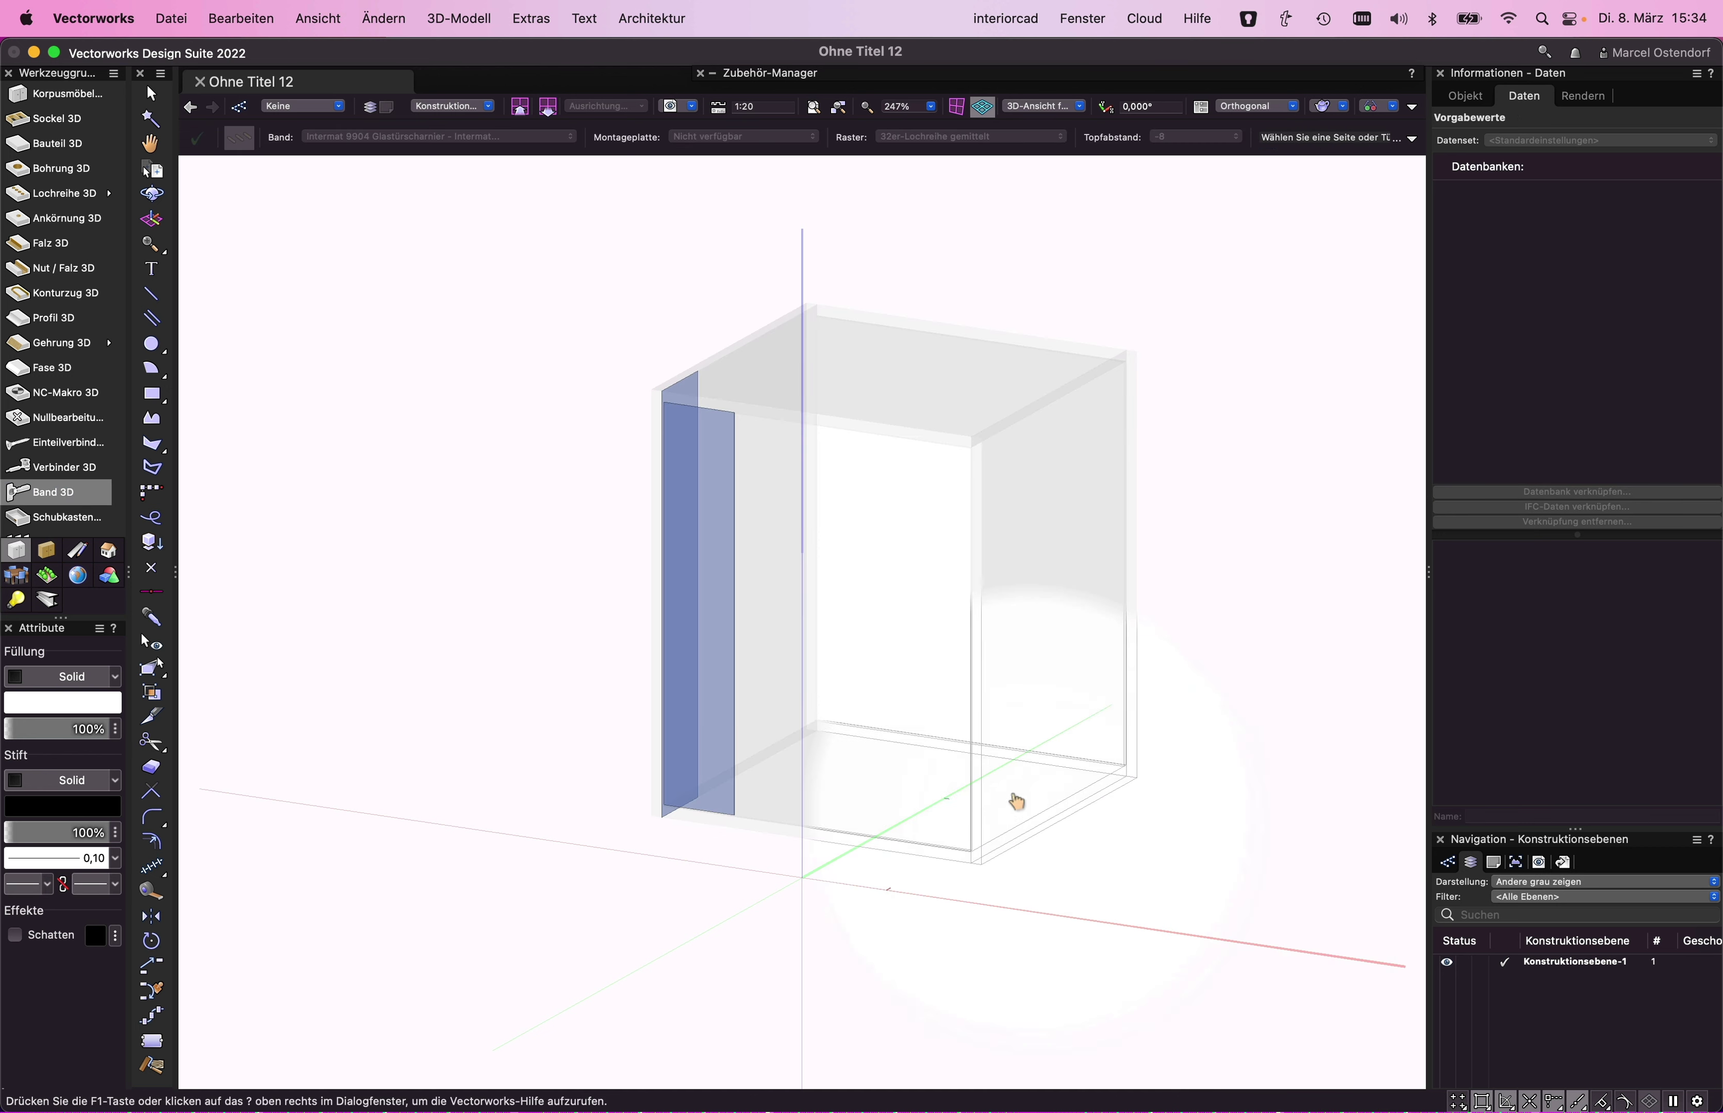
pyautogui.click(721, 537)
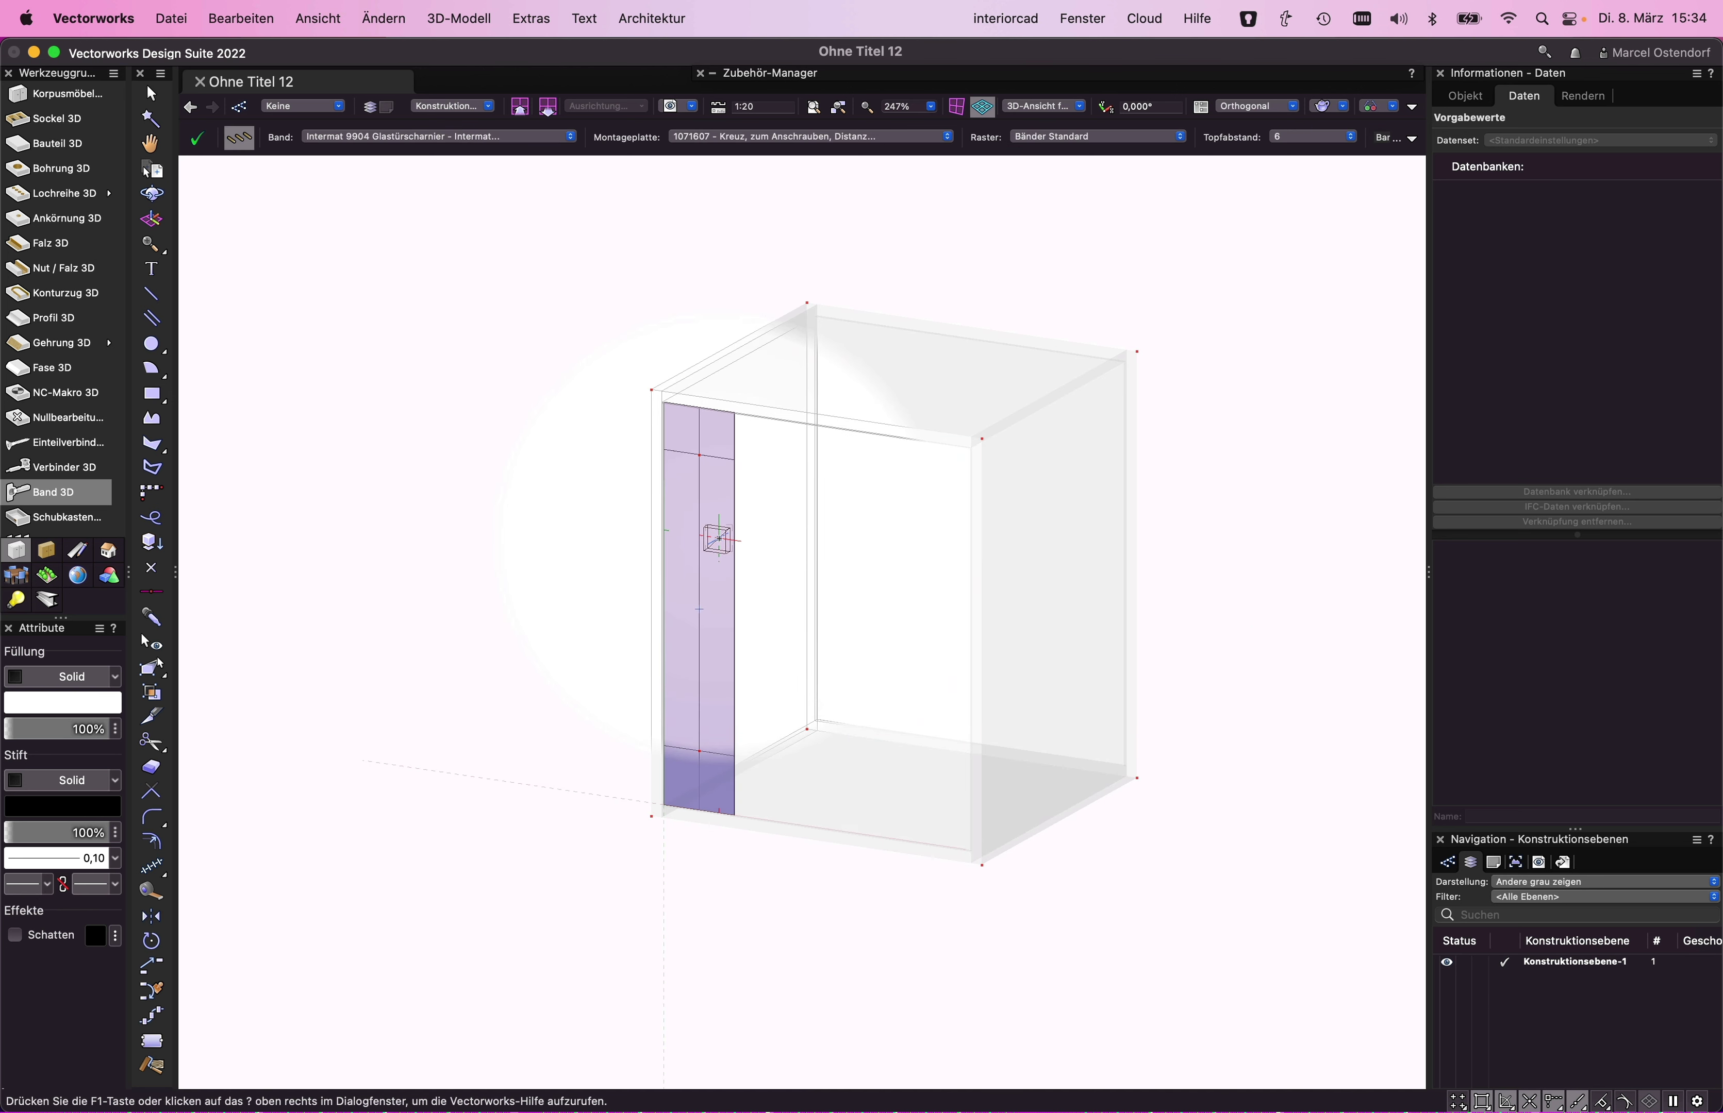
pyautogui.click(716, 537)
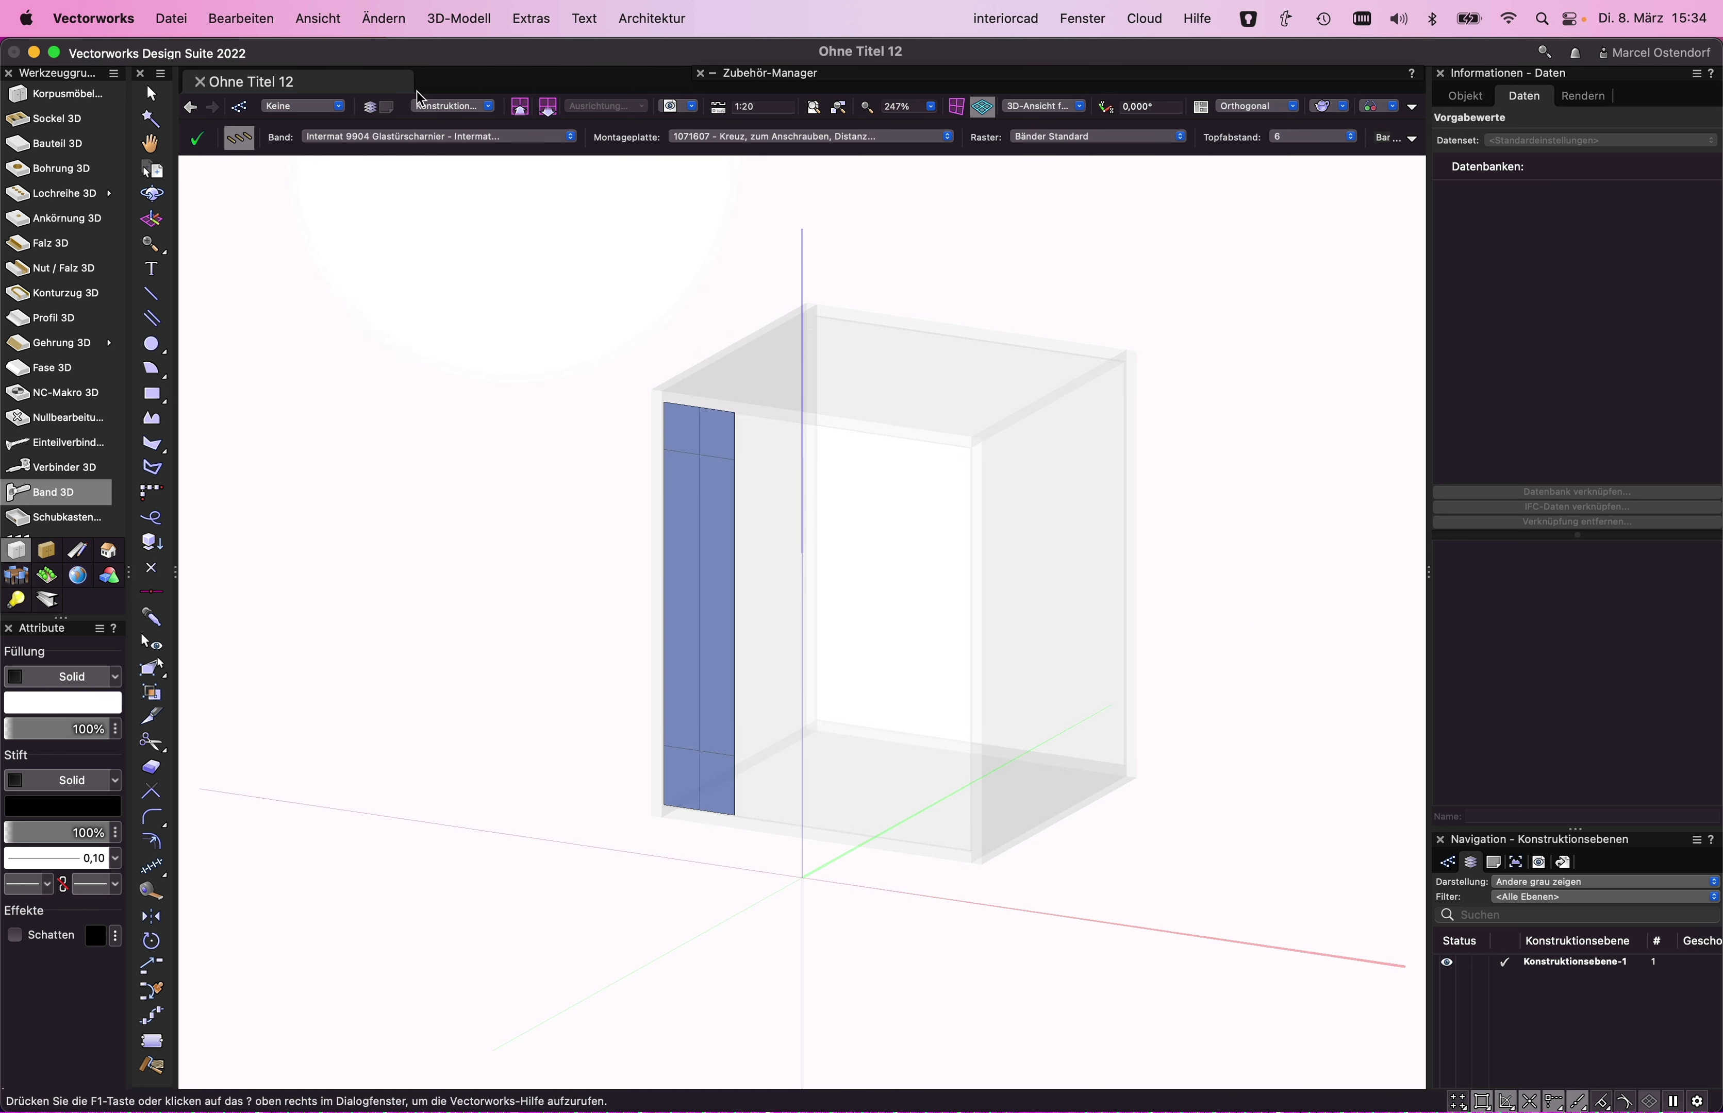
pyautogui.click(429, 141)
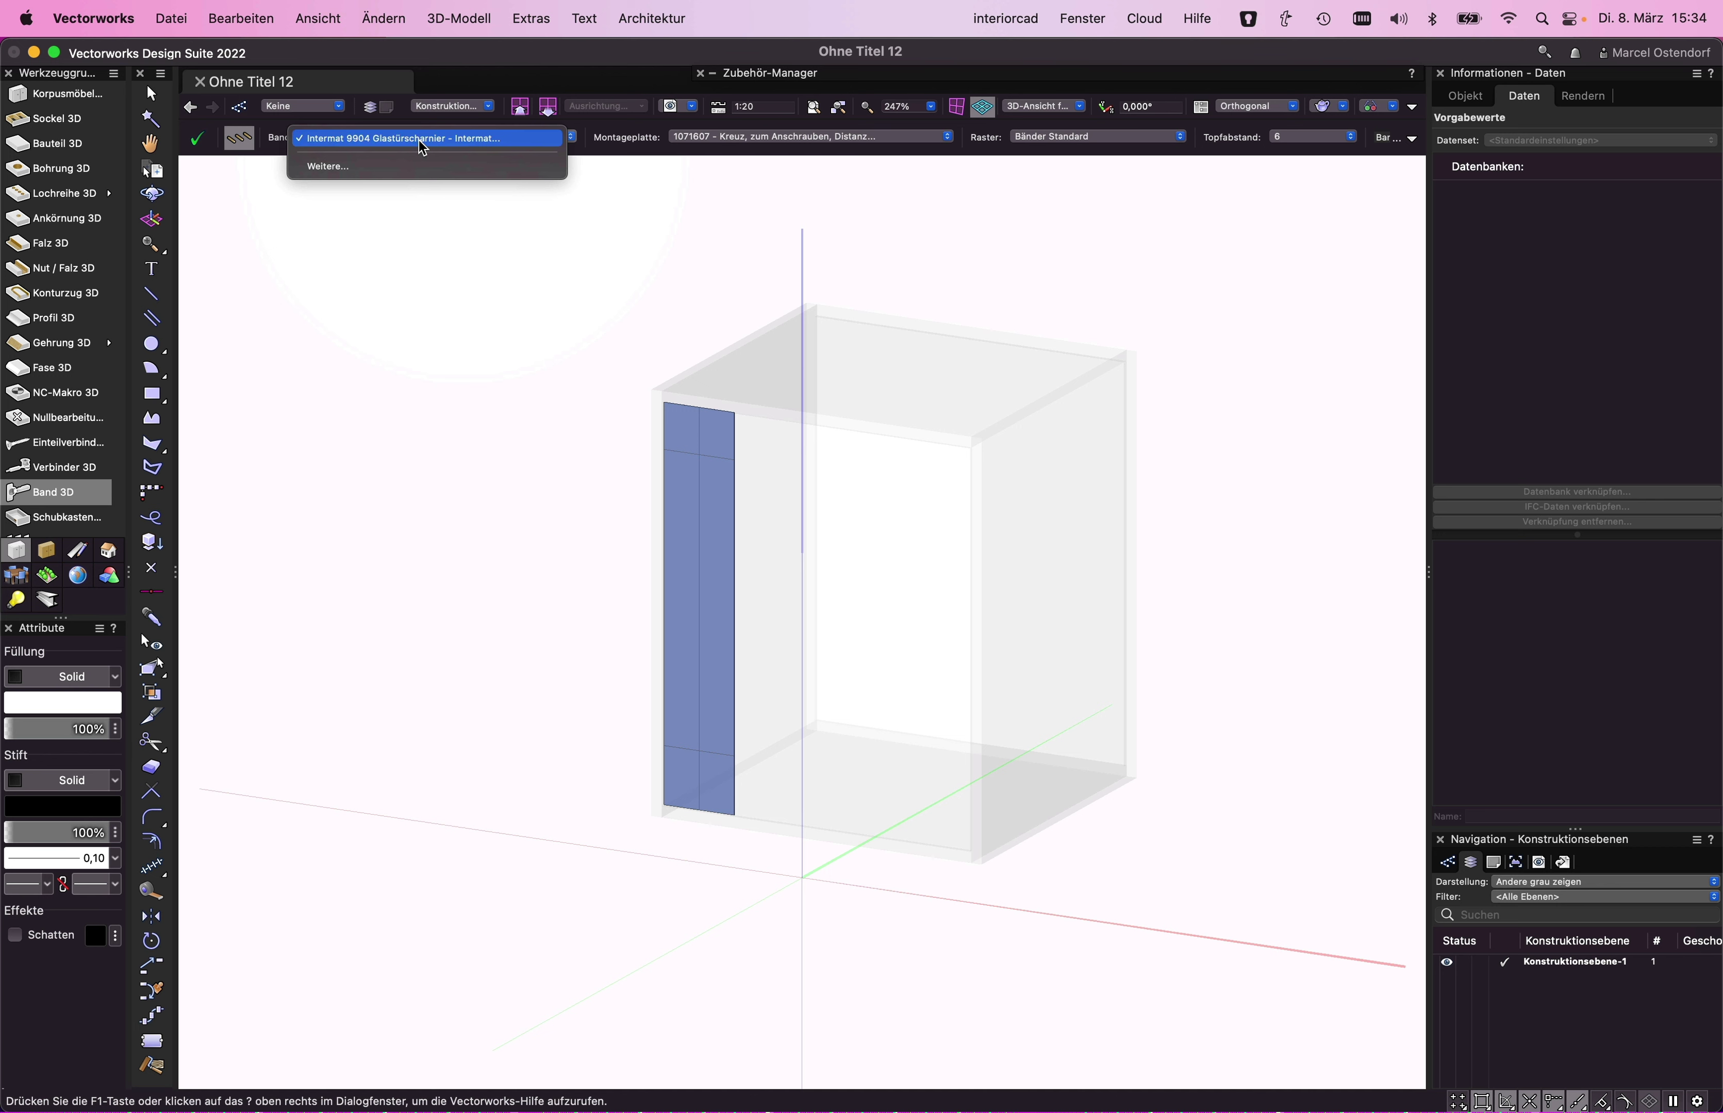
# - Pick the Intermat 9904 Glastürscharnier from own fittings via the Weitere… library
pyautogui.click(353, 165)
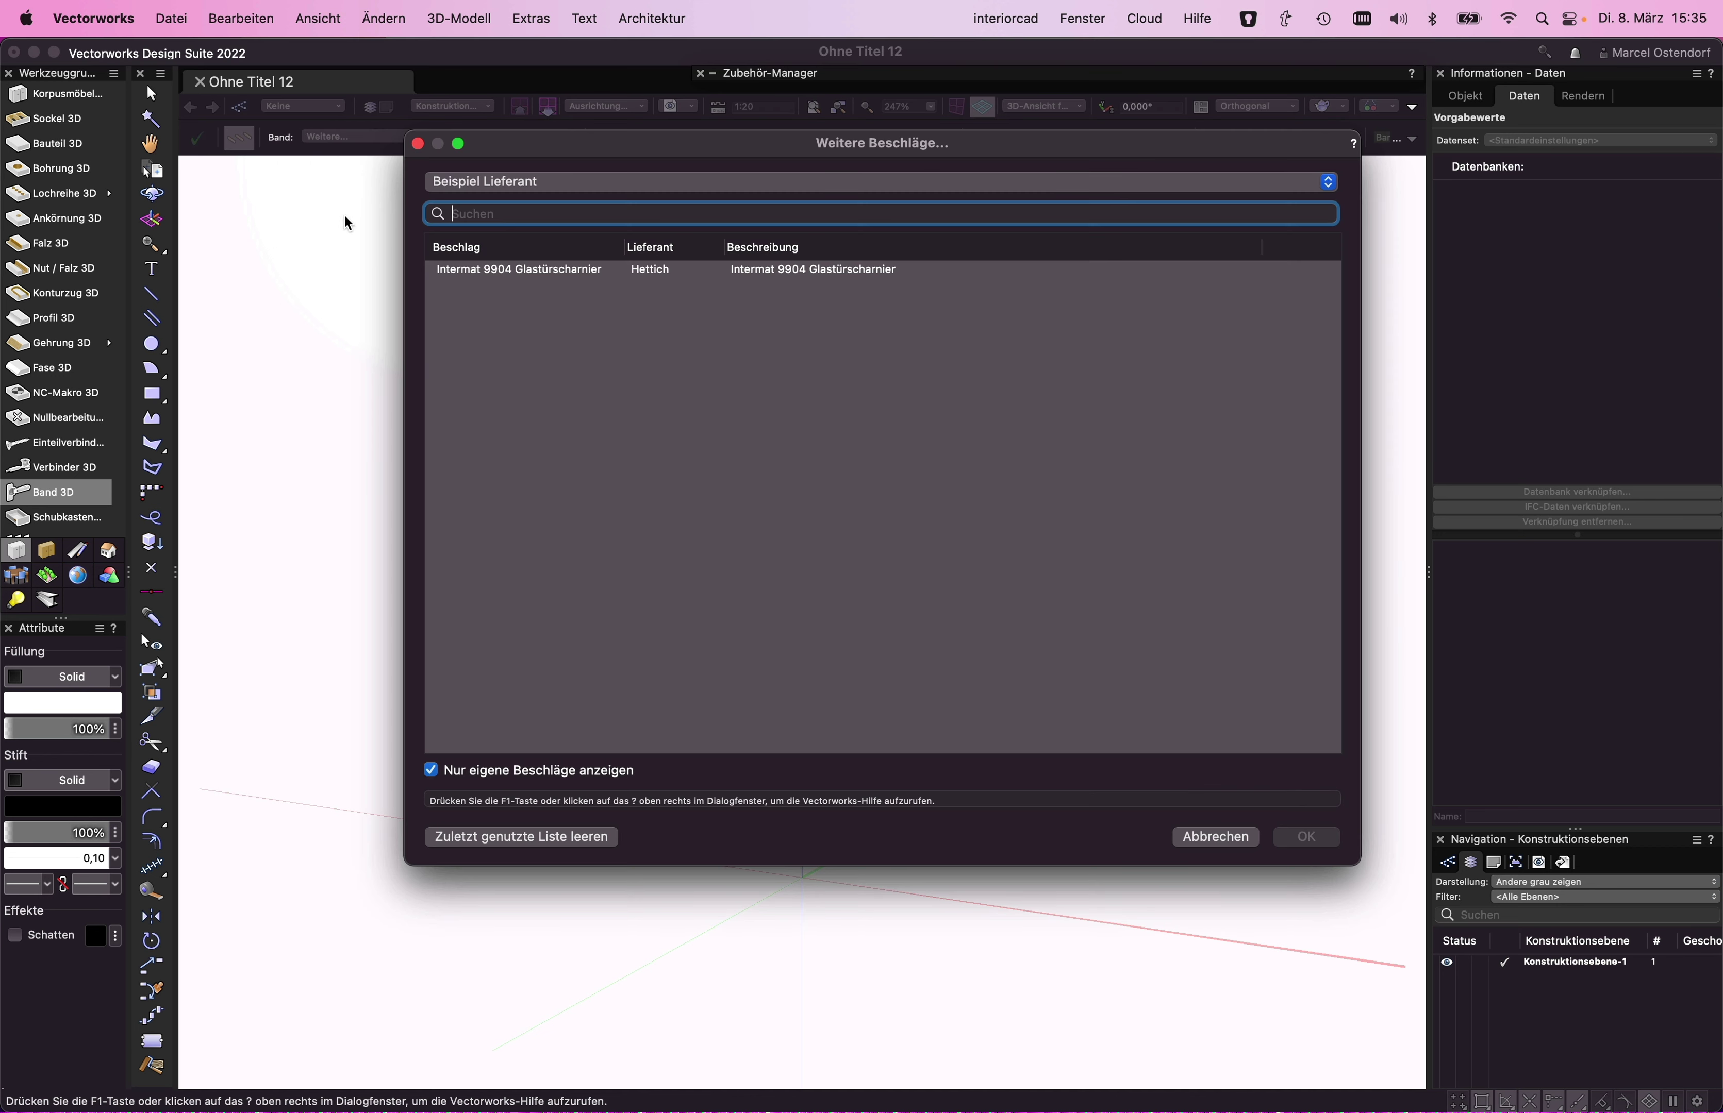
pyautogui.click(449, 767)
pyautogui.scroll(-10, 631, 418)
pyautogui.scroll(-5, 631, 418)
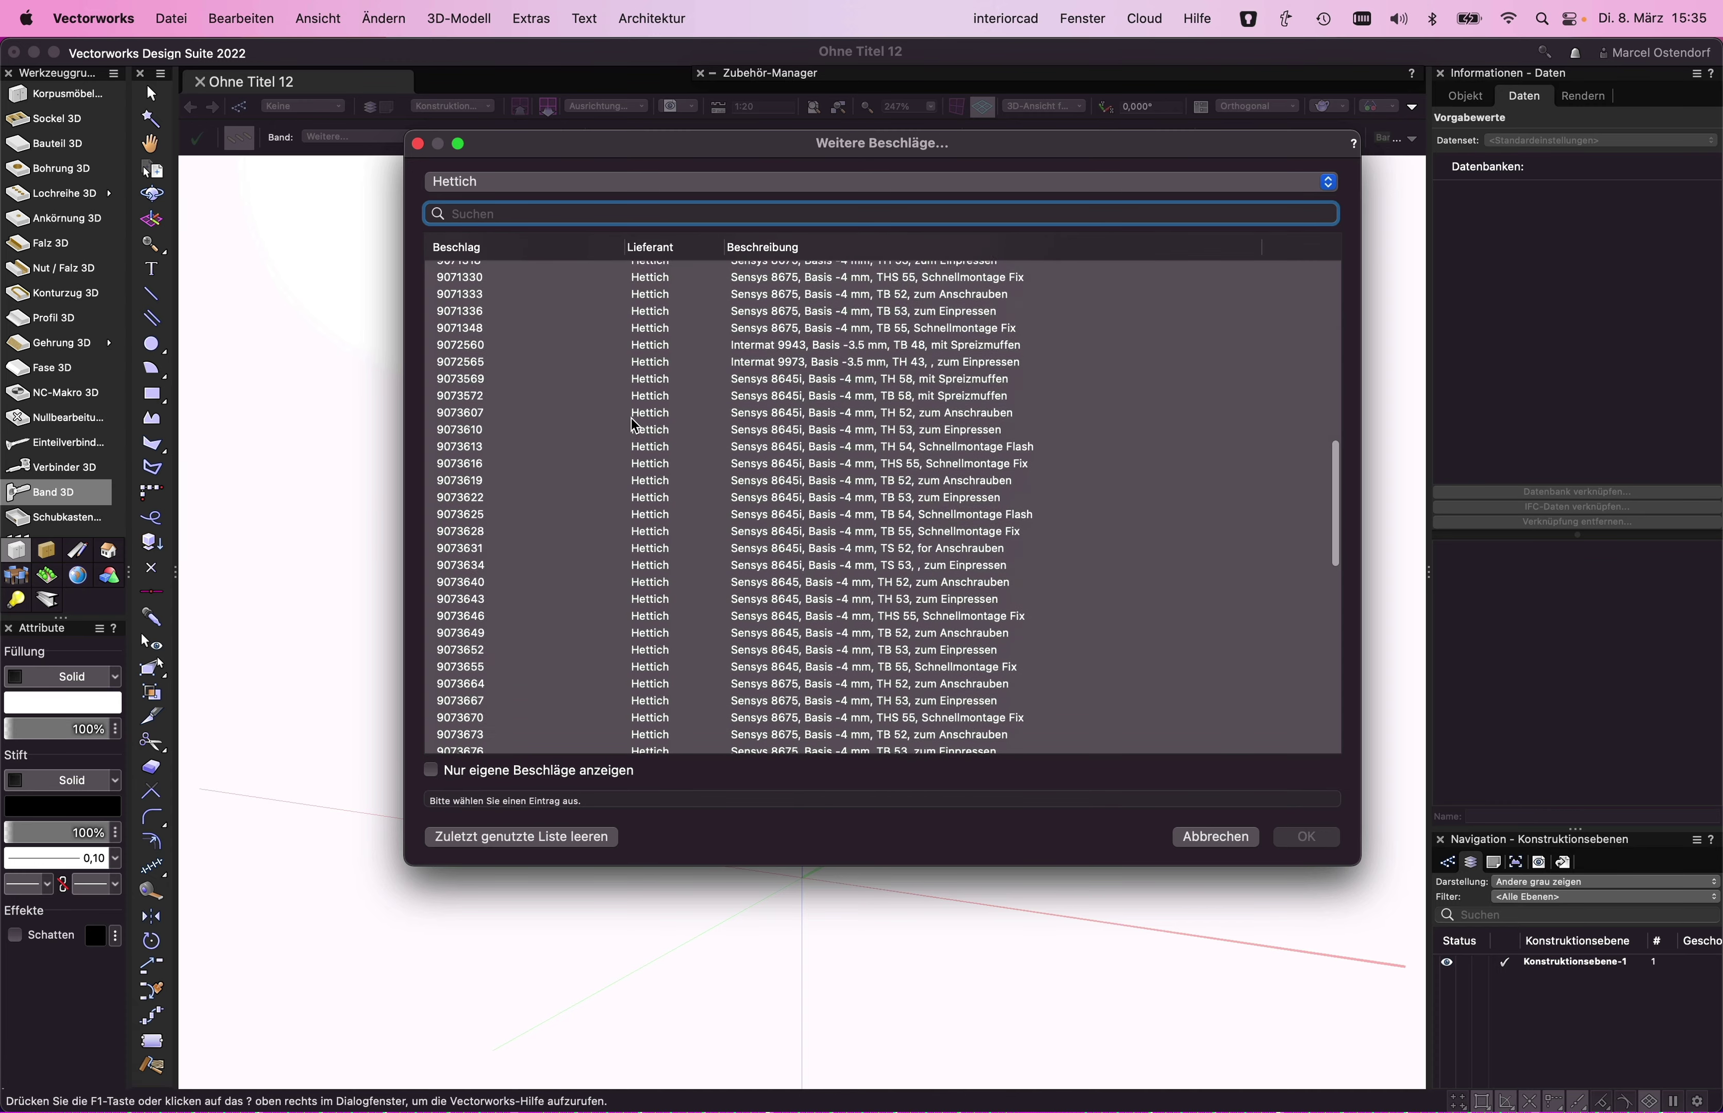
pyautogui.scroll(5, 631, 418)
pyautogui.scroll(5, 630, 419)
pyautogui.scroll(5, 630, 420)
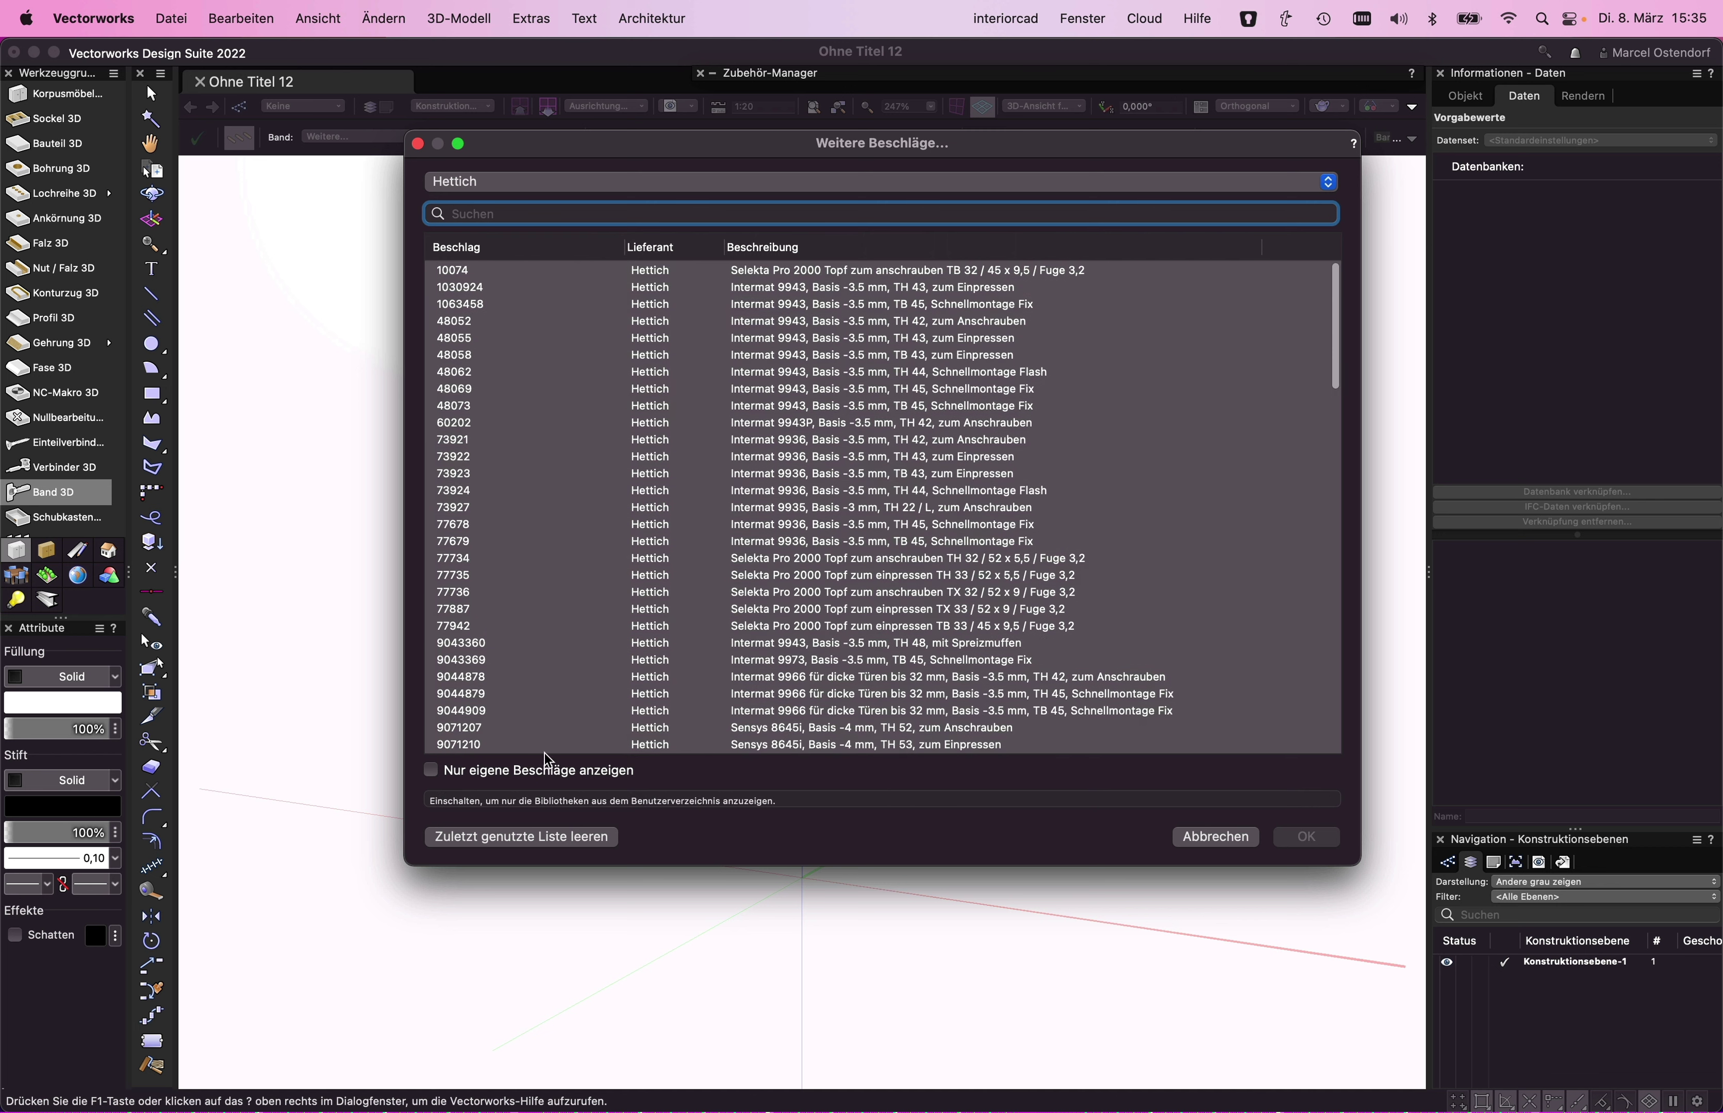
pyautogui.click(434, 770)
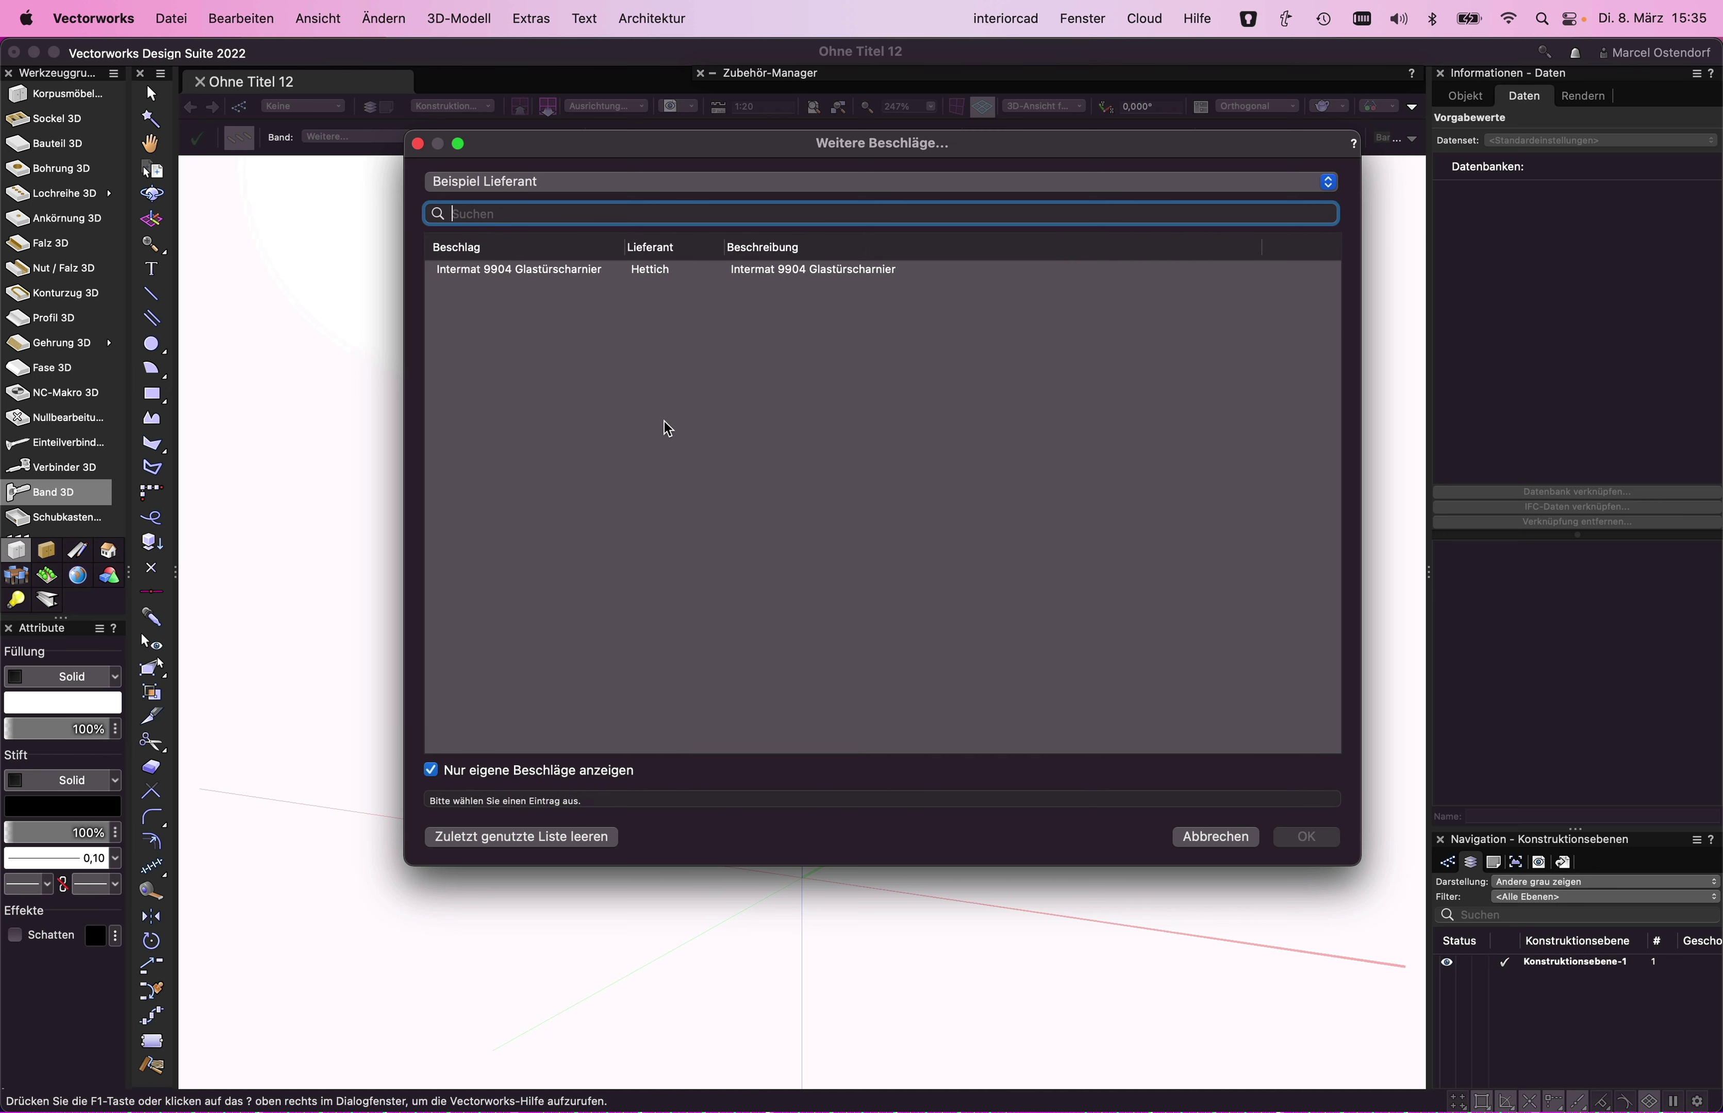
pyautogui.click(540, 268)
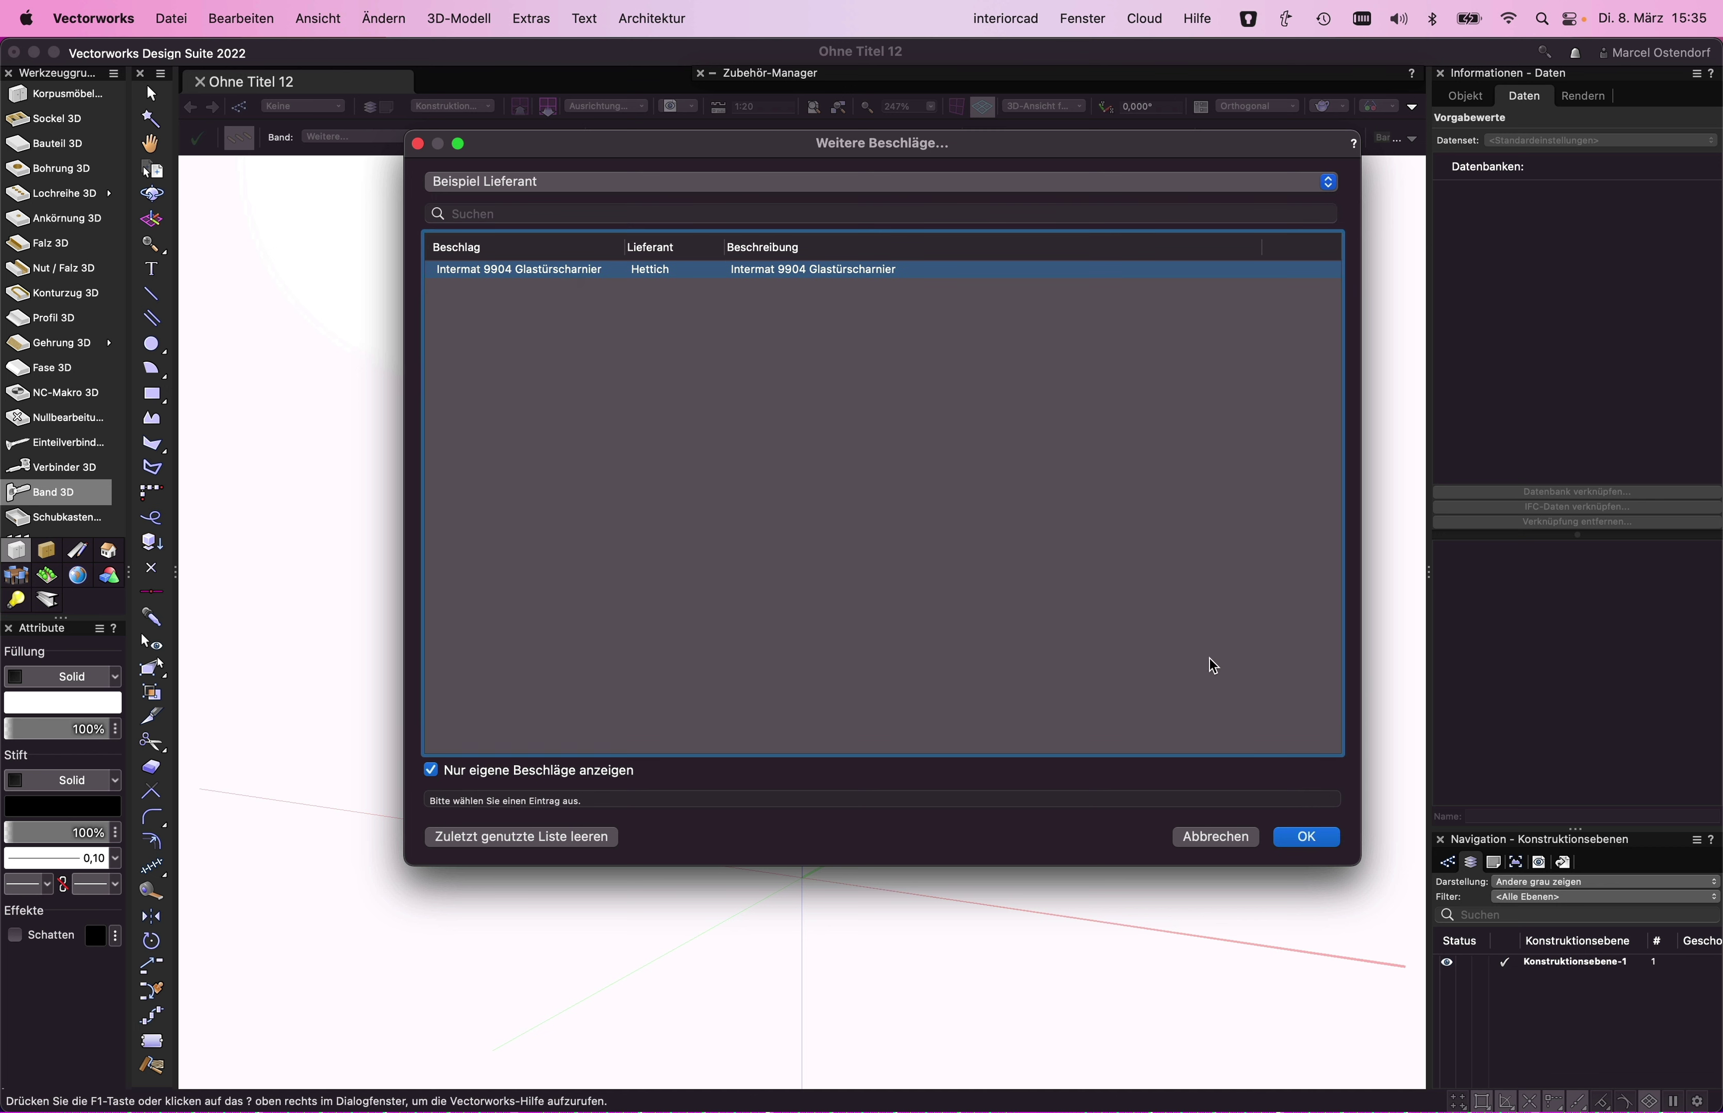
pyautogui.click(1288, 834)
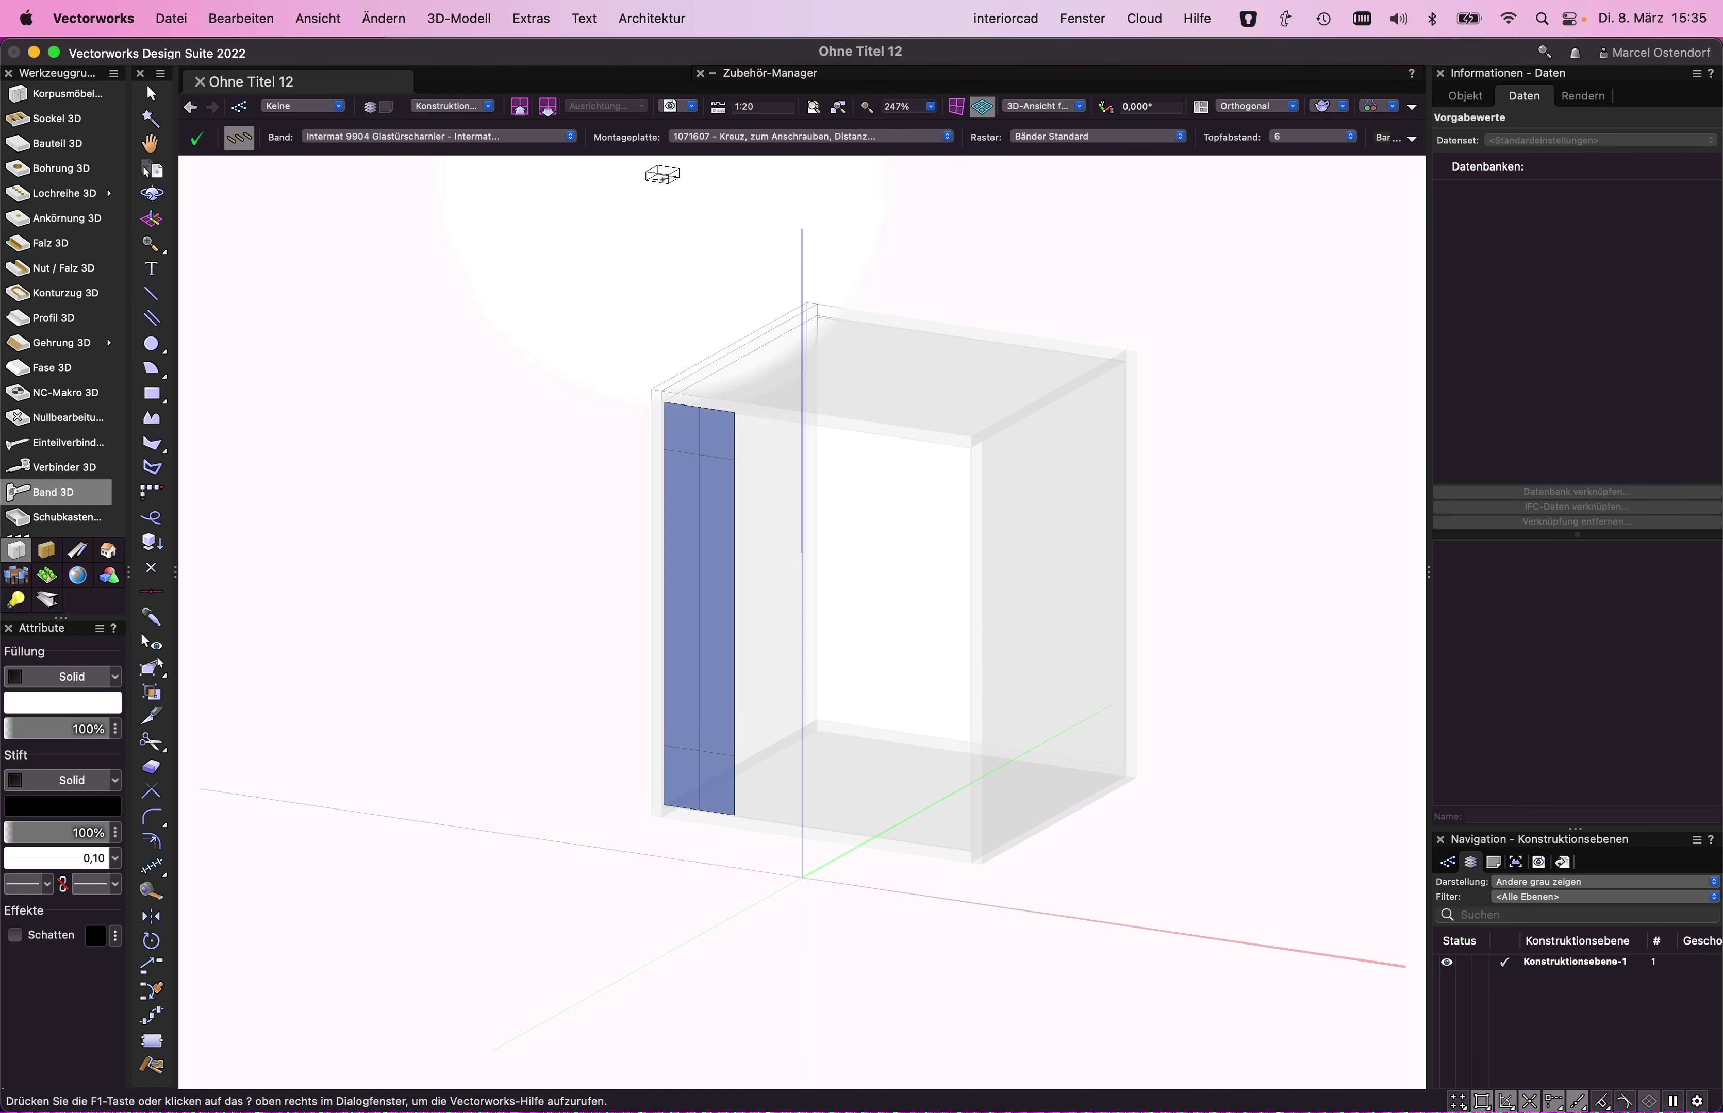
# - Set the mounting plate to Inline Einpressmontageplatte and place two Intermat 9904 hinges on the inset door
pyautogui.click(788, 139)
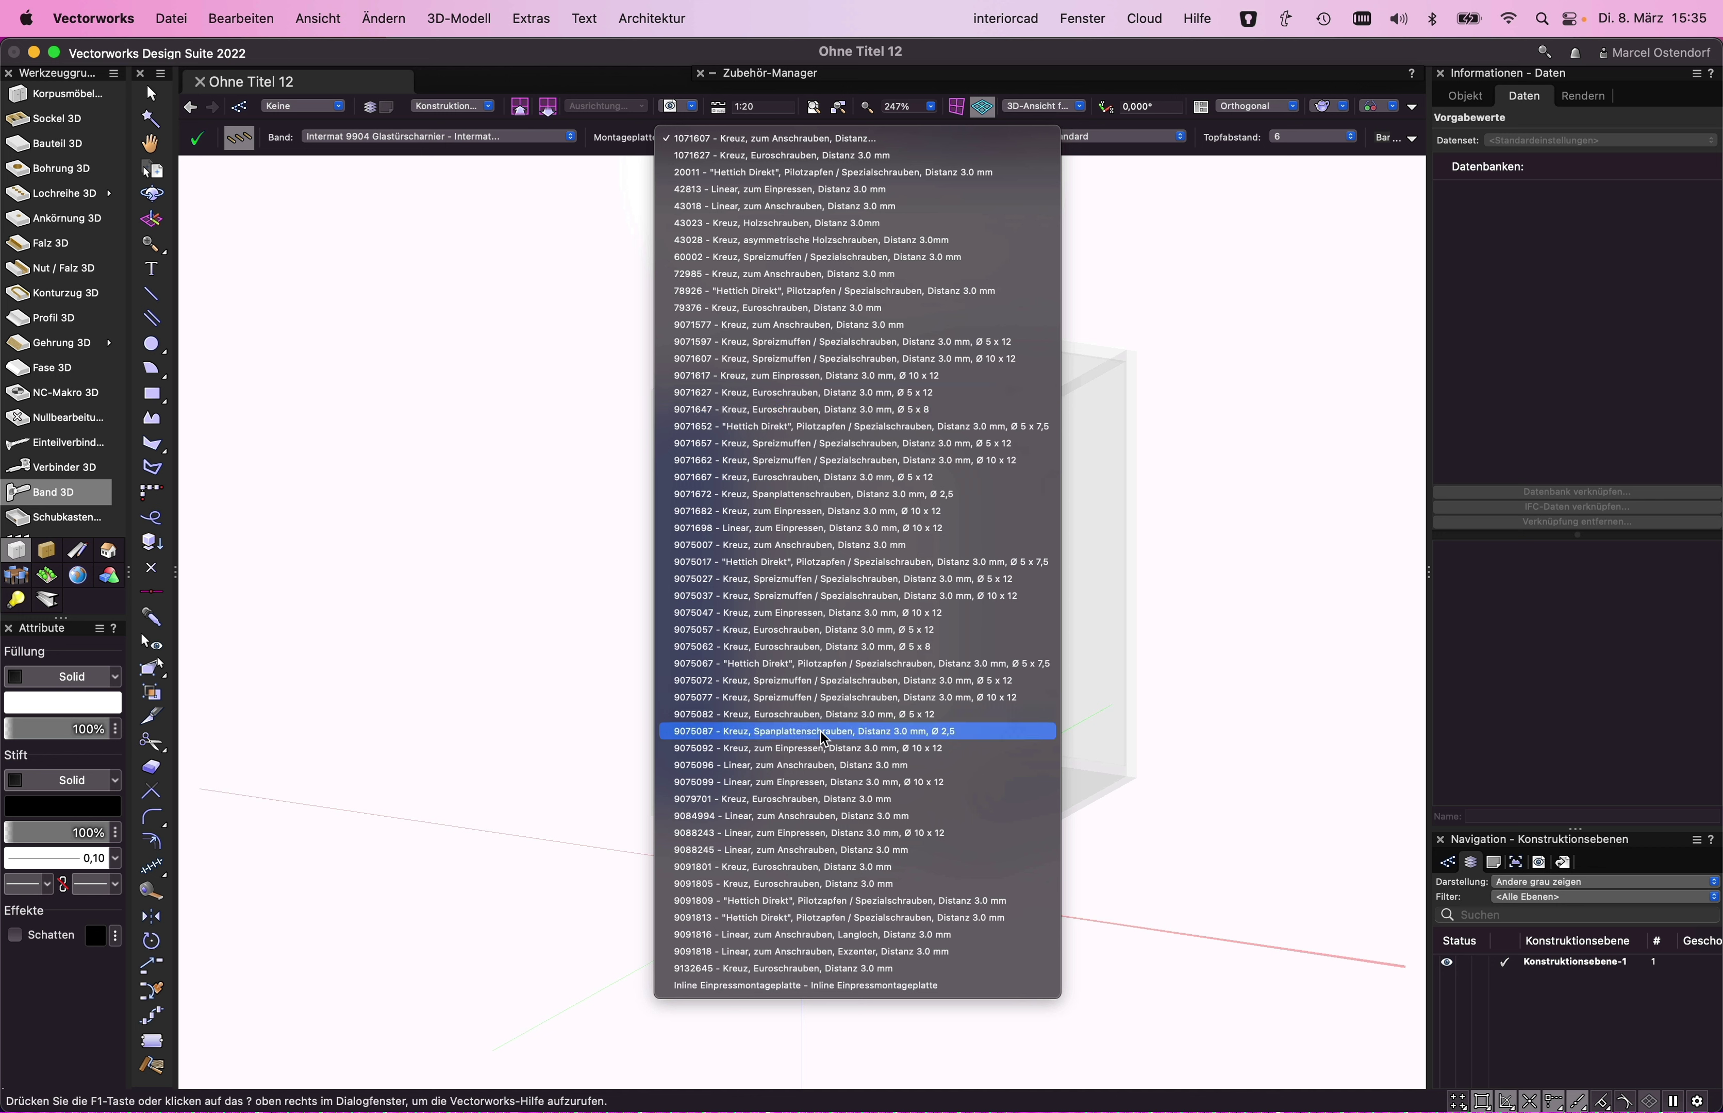
pyautogui.click(805, 989)
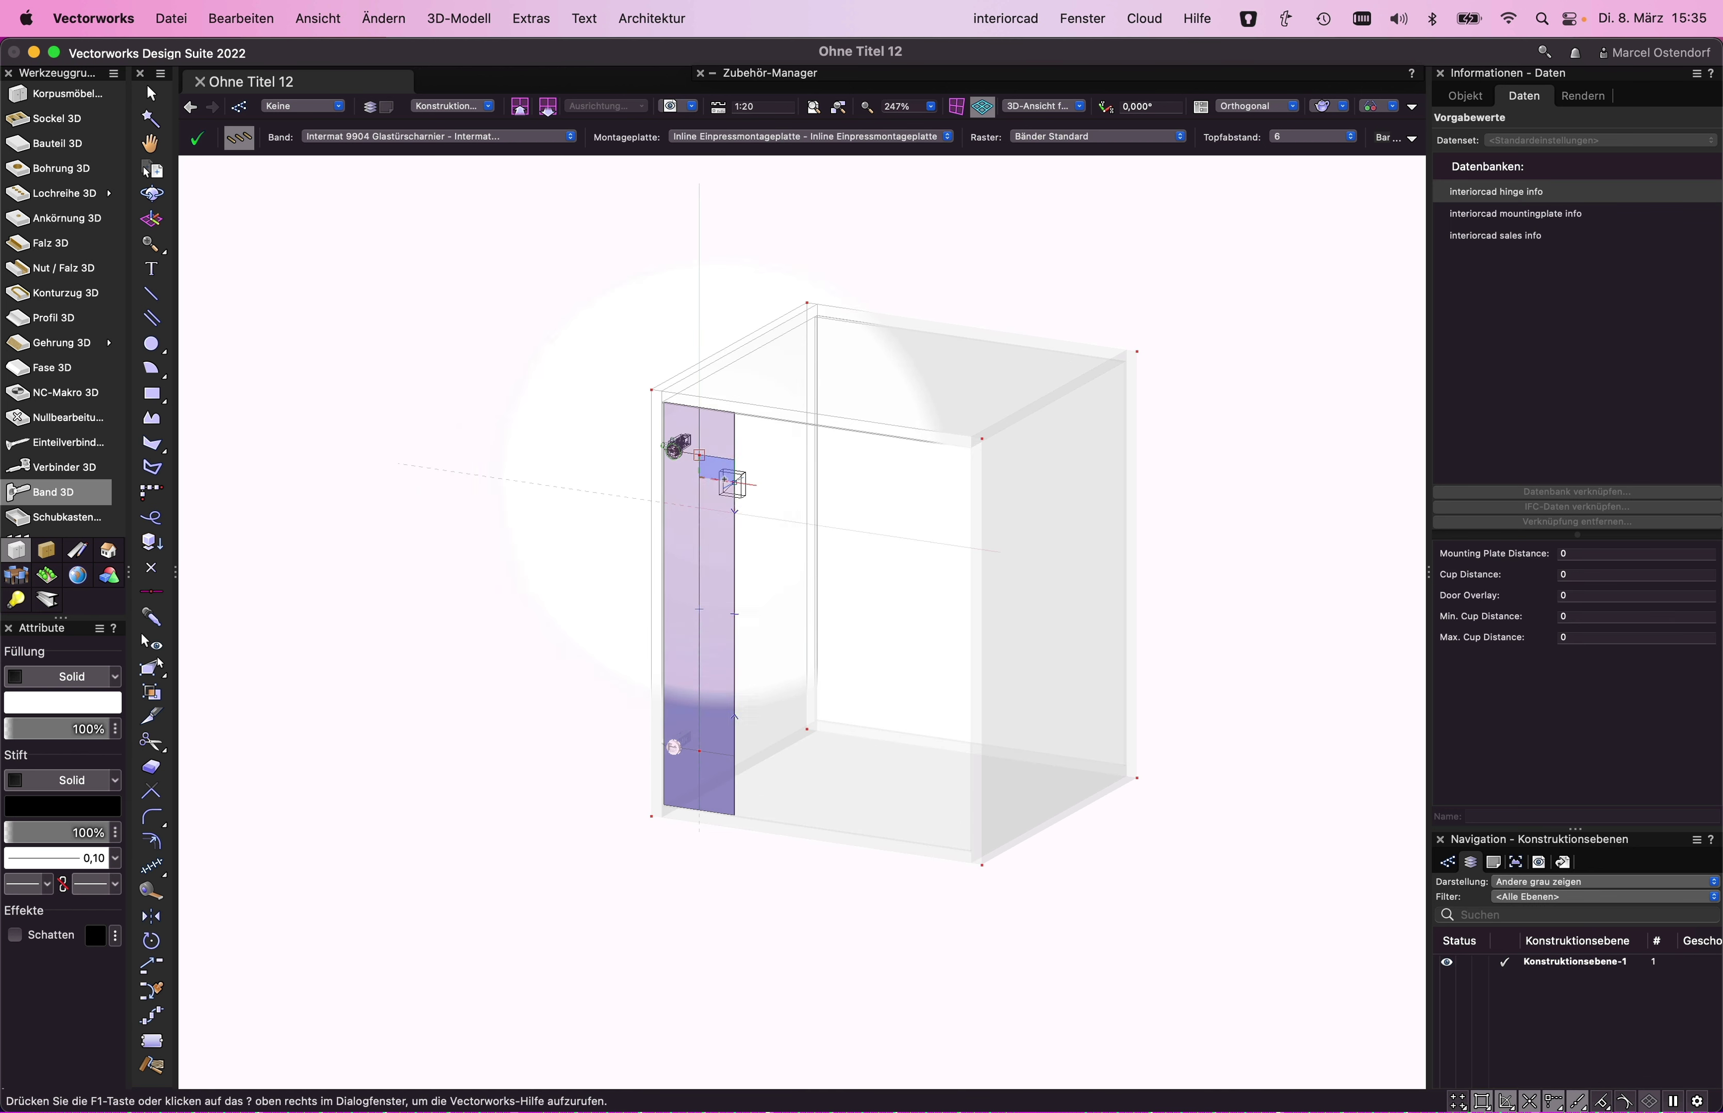
pyautogui.click(698, 454)
pyautogui.click(1043, 109)
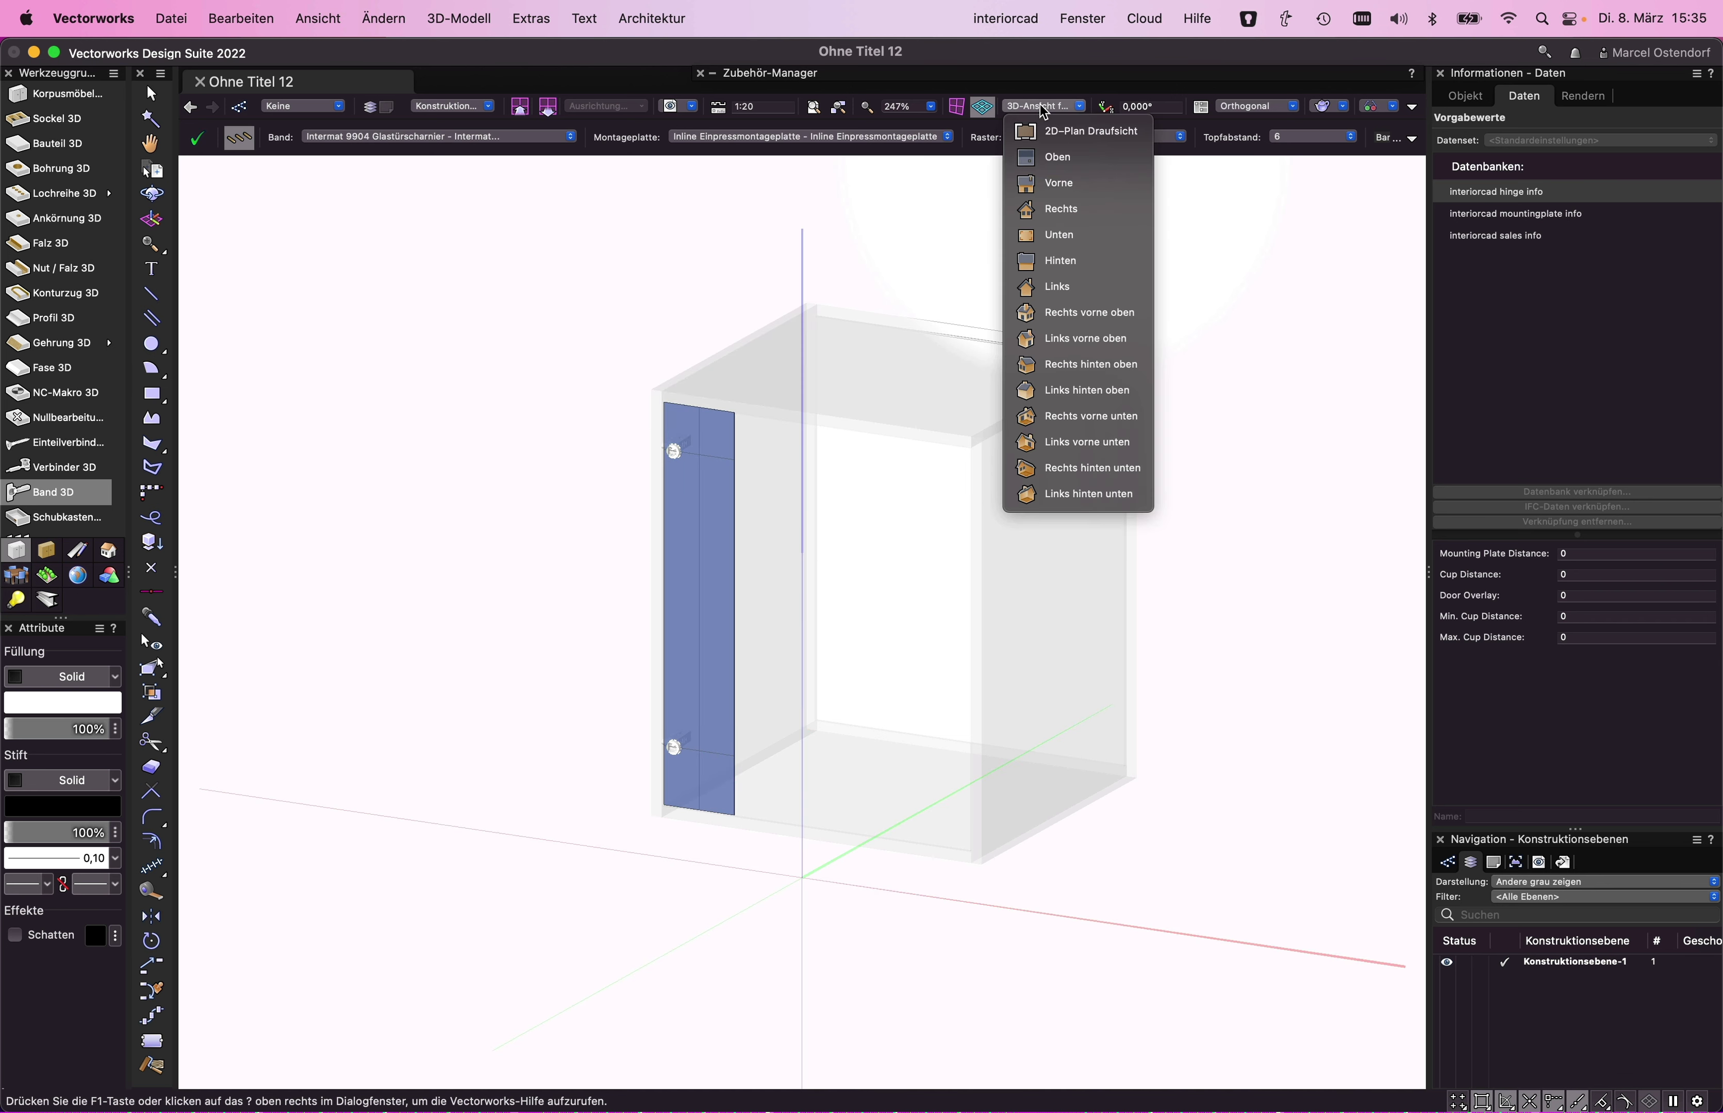
# - Switch to the 2D-Plan Draufsicht view, deselect the cabinet and zoom in on the hinge and mounting plate
pyautogui.click(1050, 133)
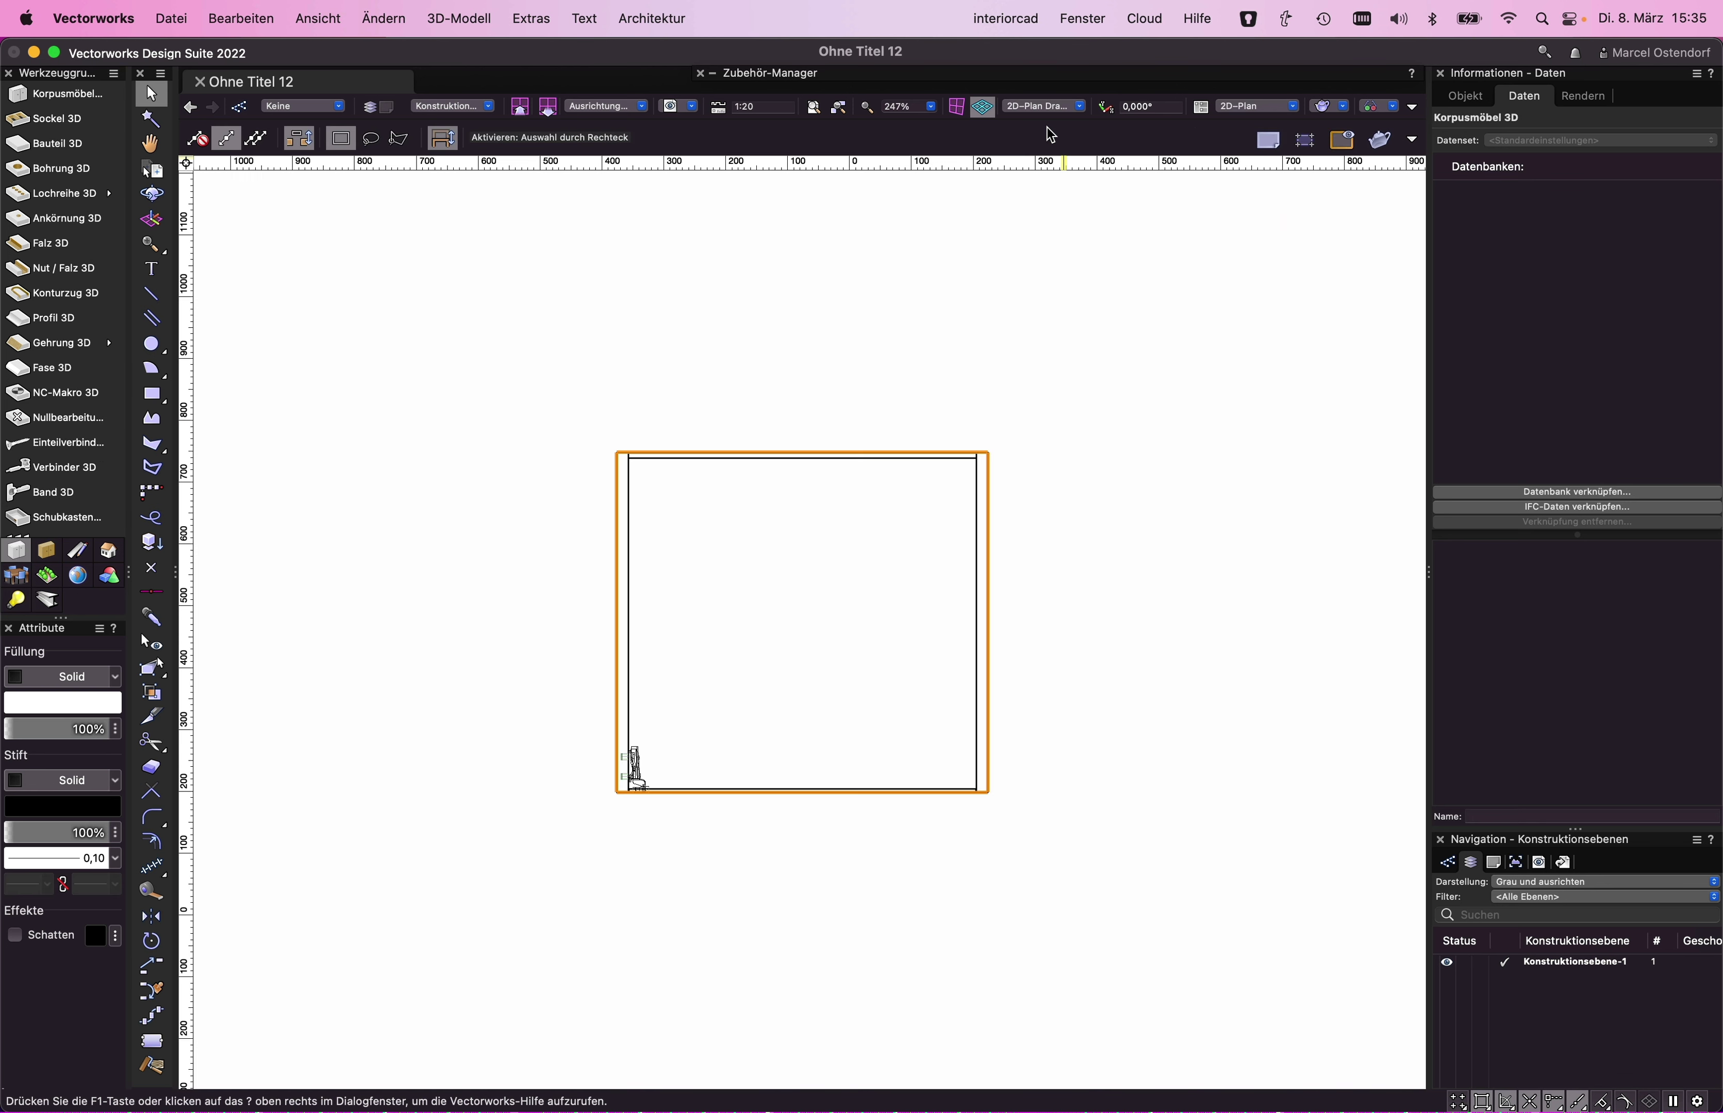
pyautogui.click(763, 603)
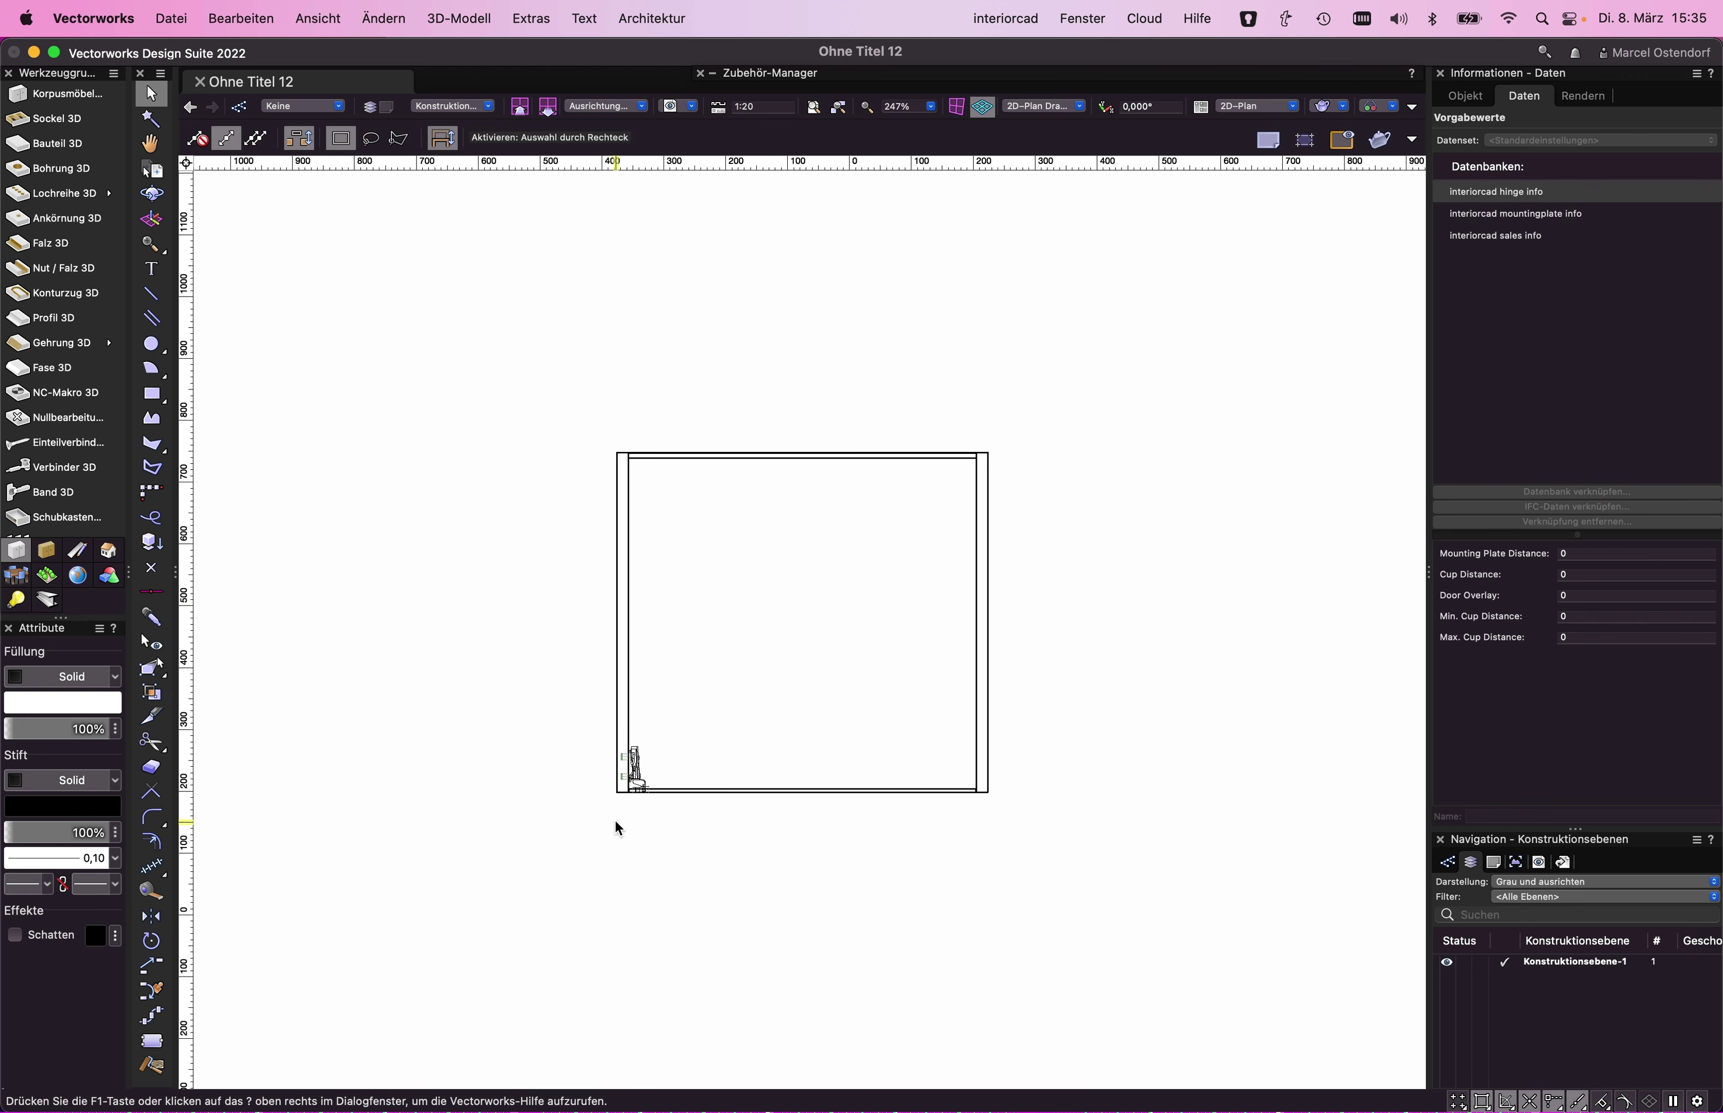
pyautogui.scroll(5, 626, 772)
pyautogui.scroll(3, 632, 796)
pyautogui.scroll(2, 585, 567)
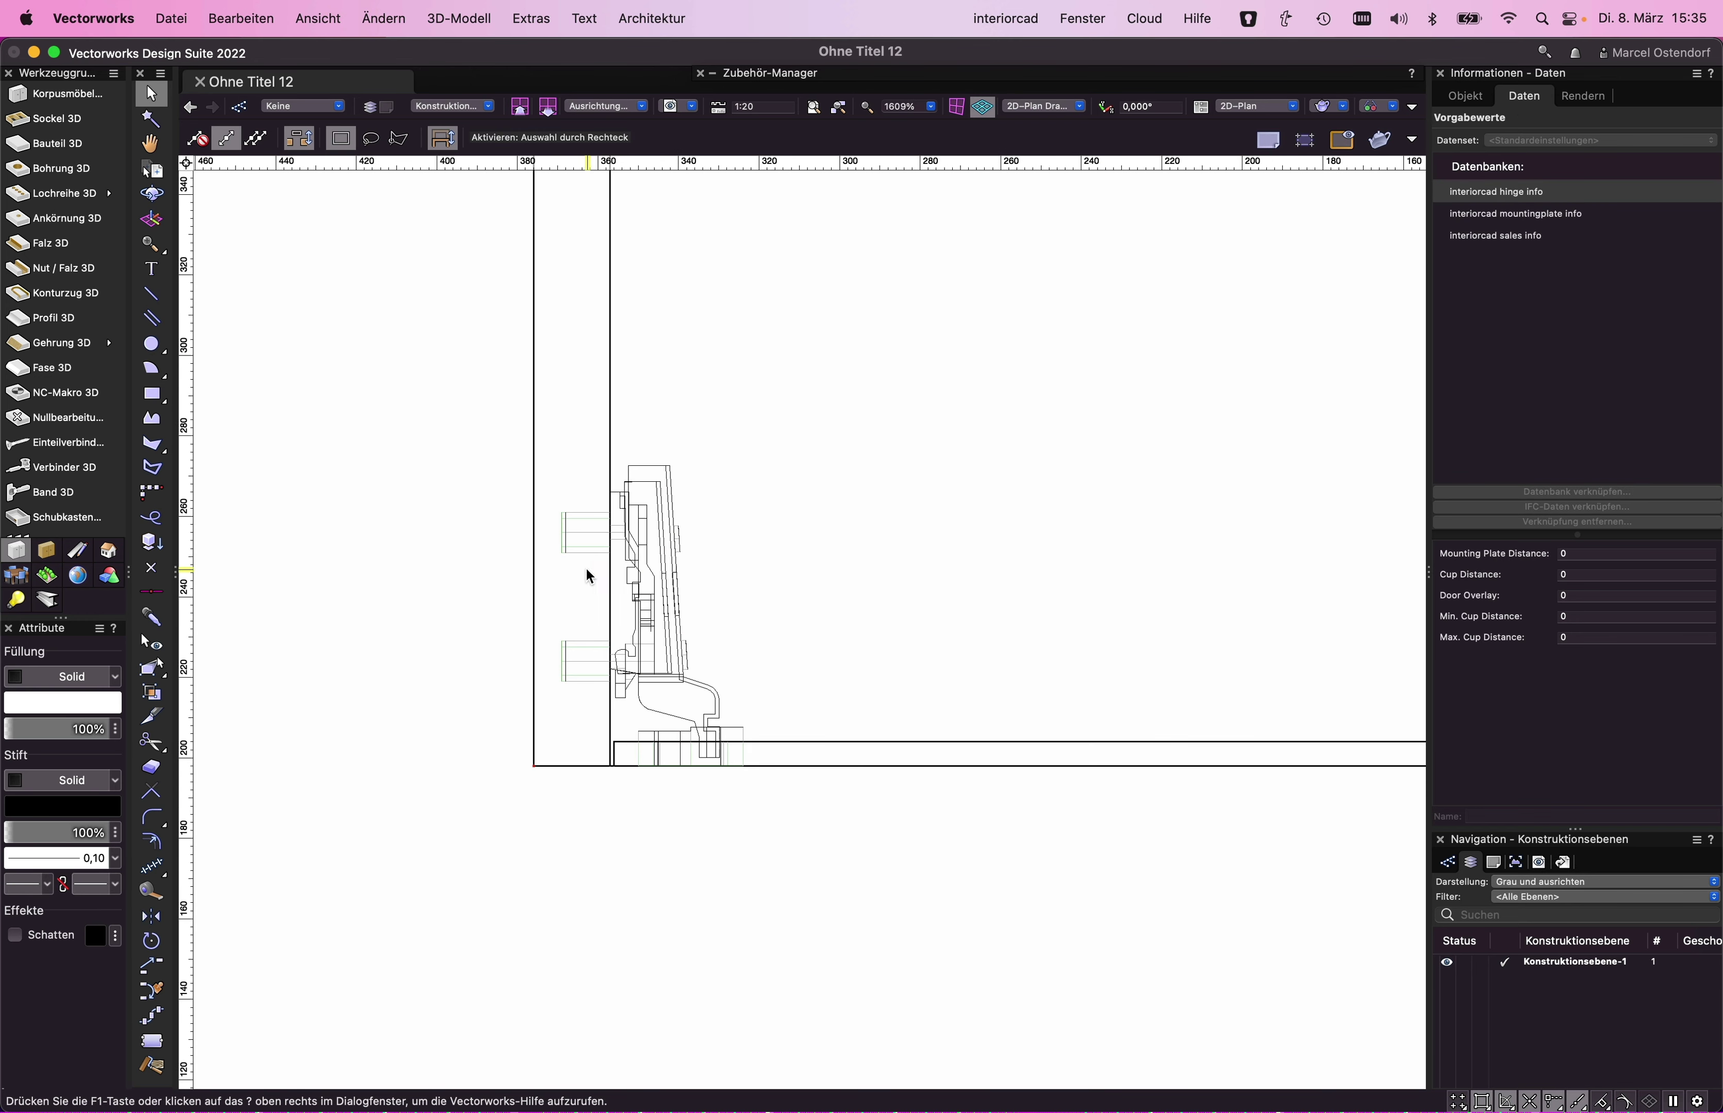
pyautogui.scroll(3, 583, 563)
pyautogui.scroll(1, 583, 564)
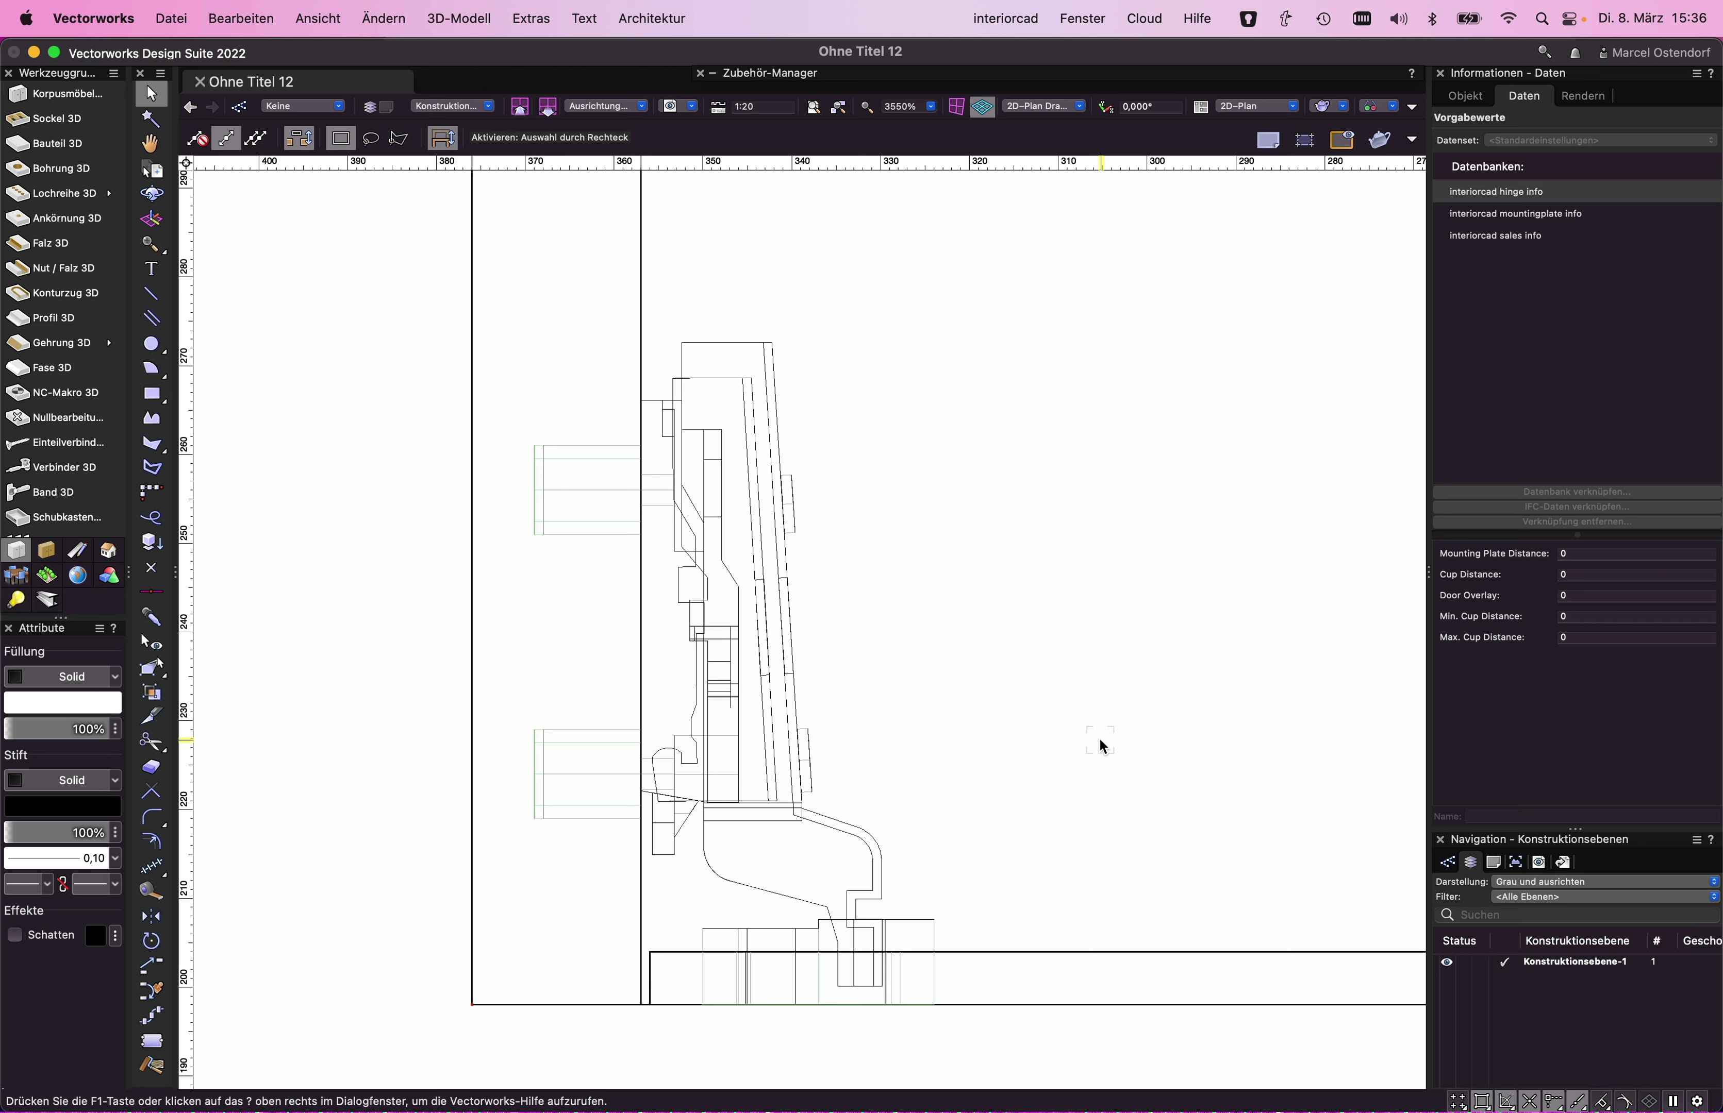
pyautogui.press('4')
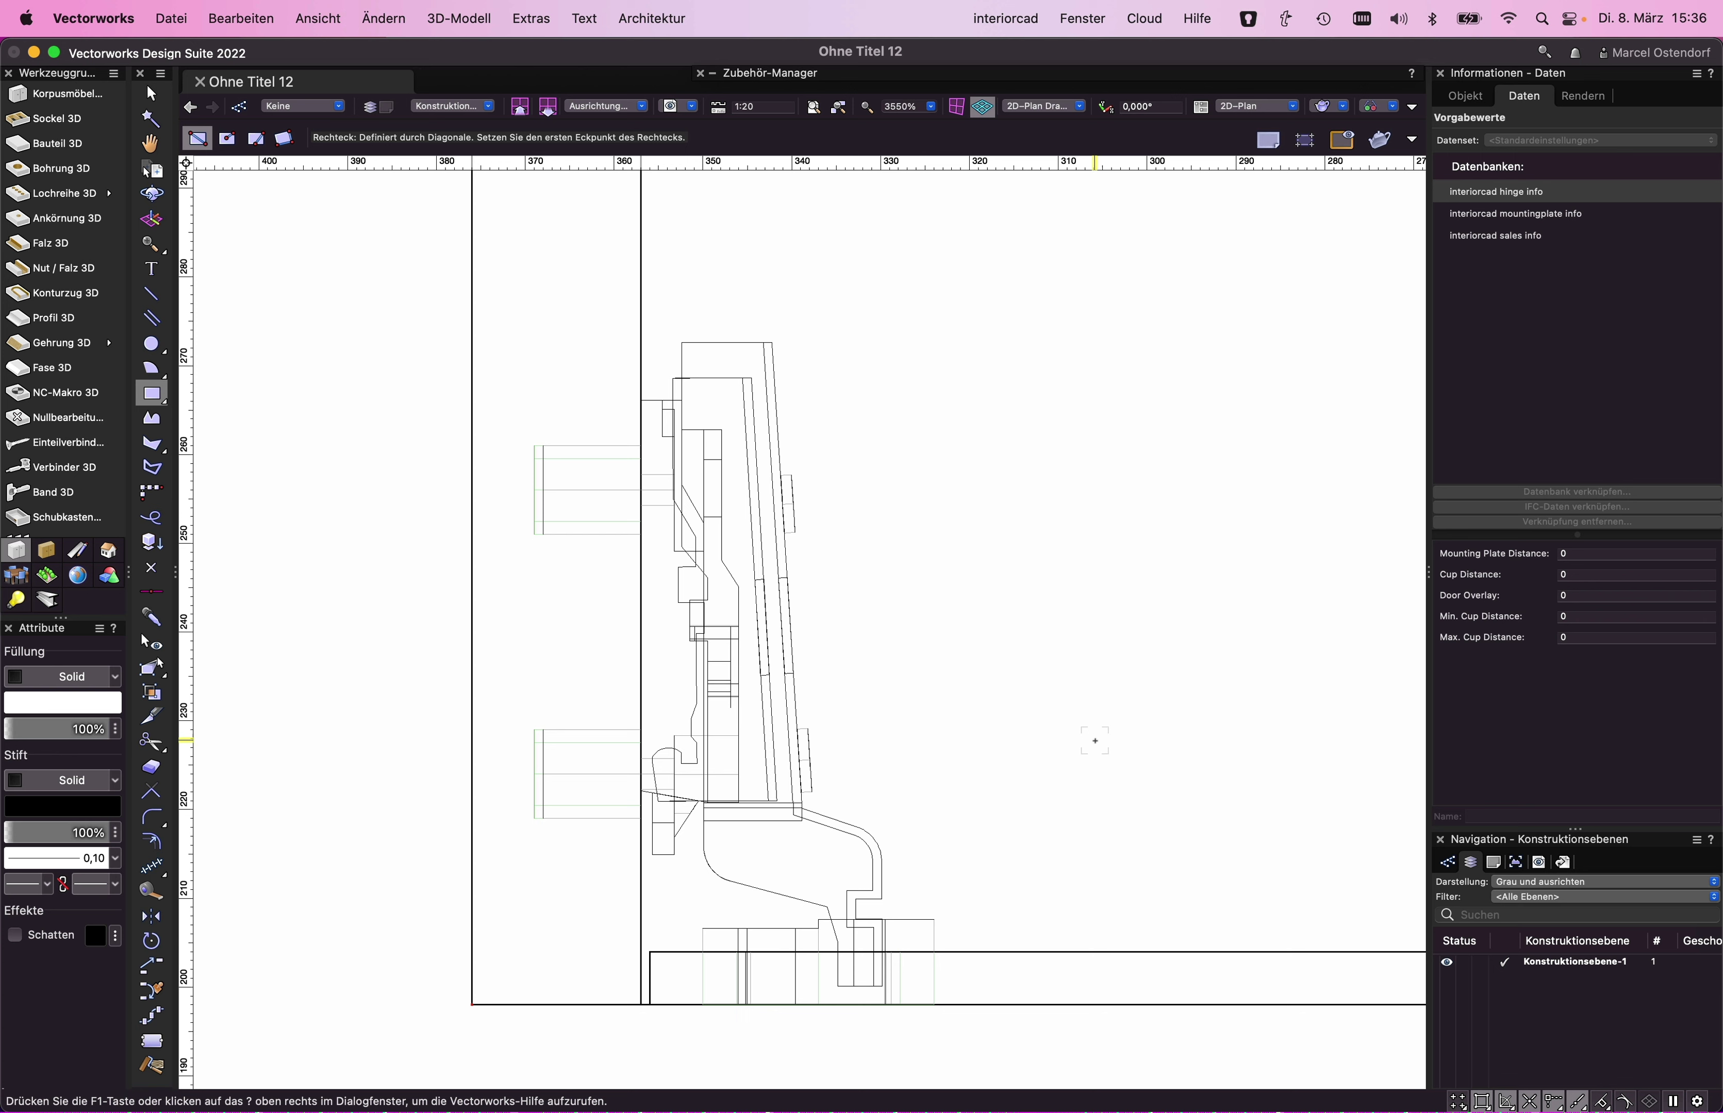
# - Start a rectangle at the hinge's Einfügepunkt and enter its exact Δx and Δy size
pyautogui.click(641, 774)
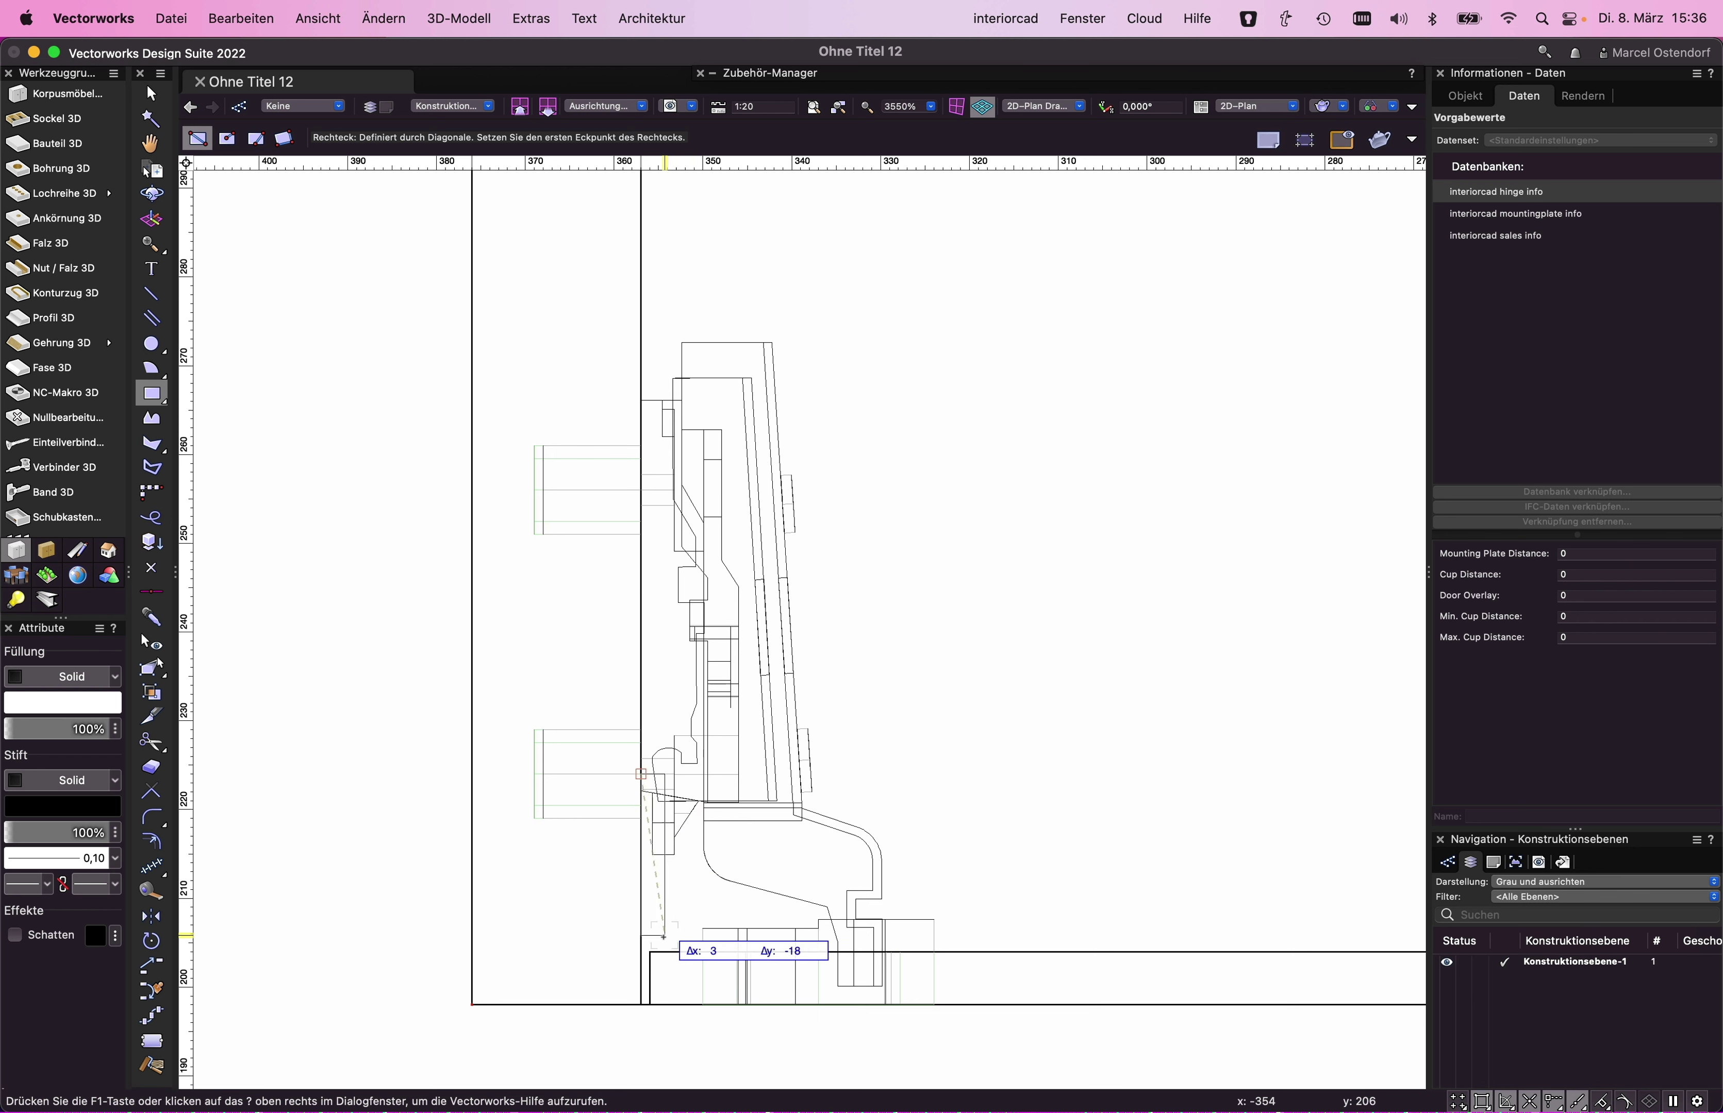
pyautogui.press('Tab')
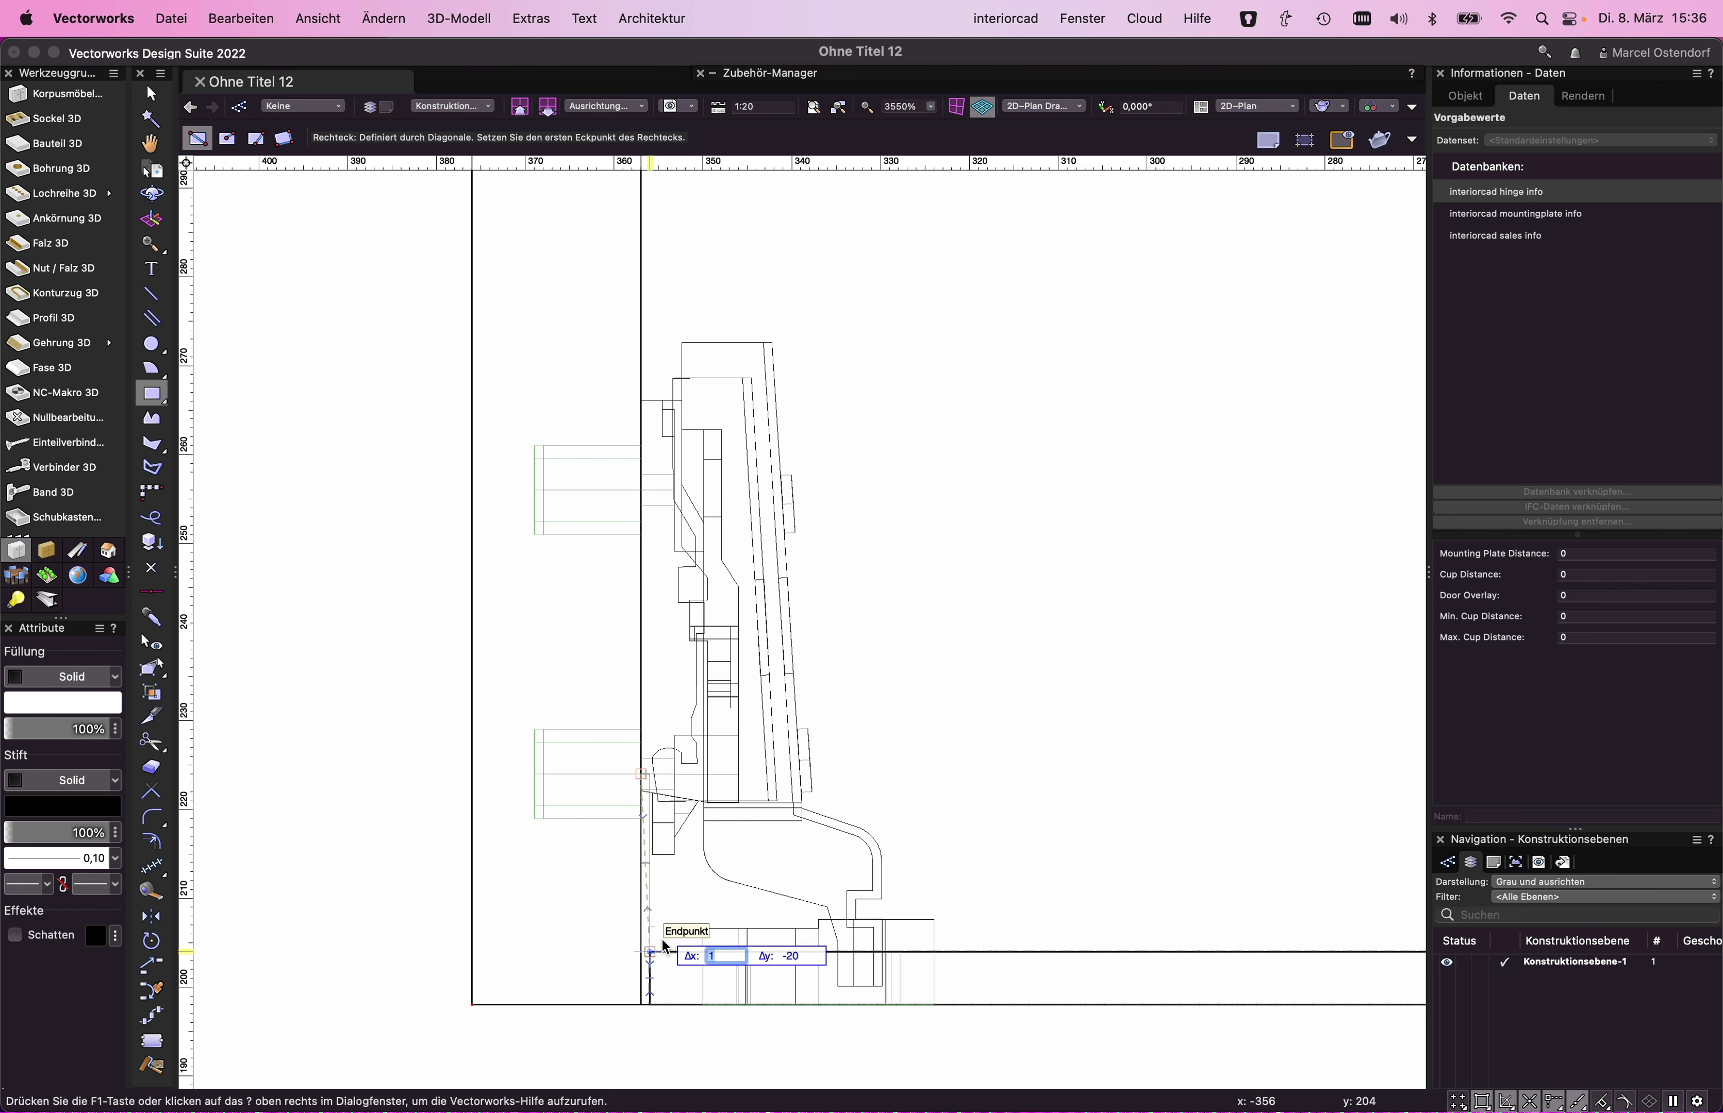
pyautogui.press('Tab')
pyautogui.press('super+Tab')
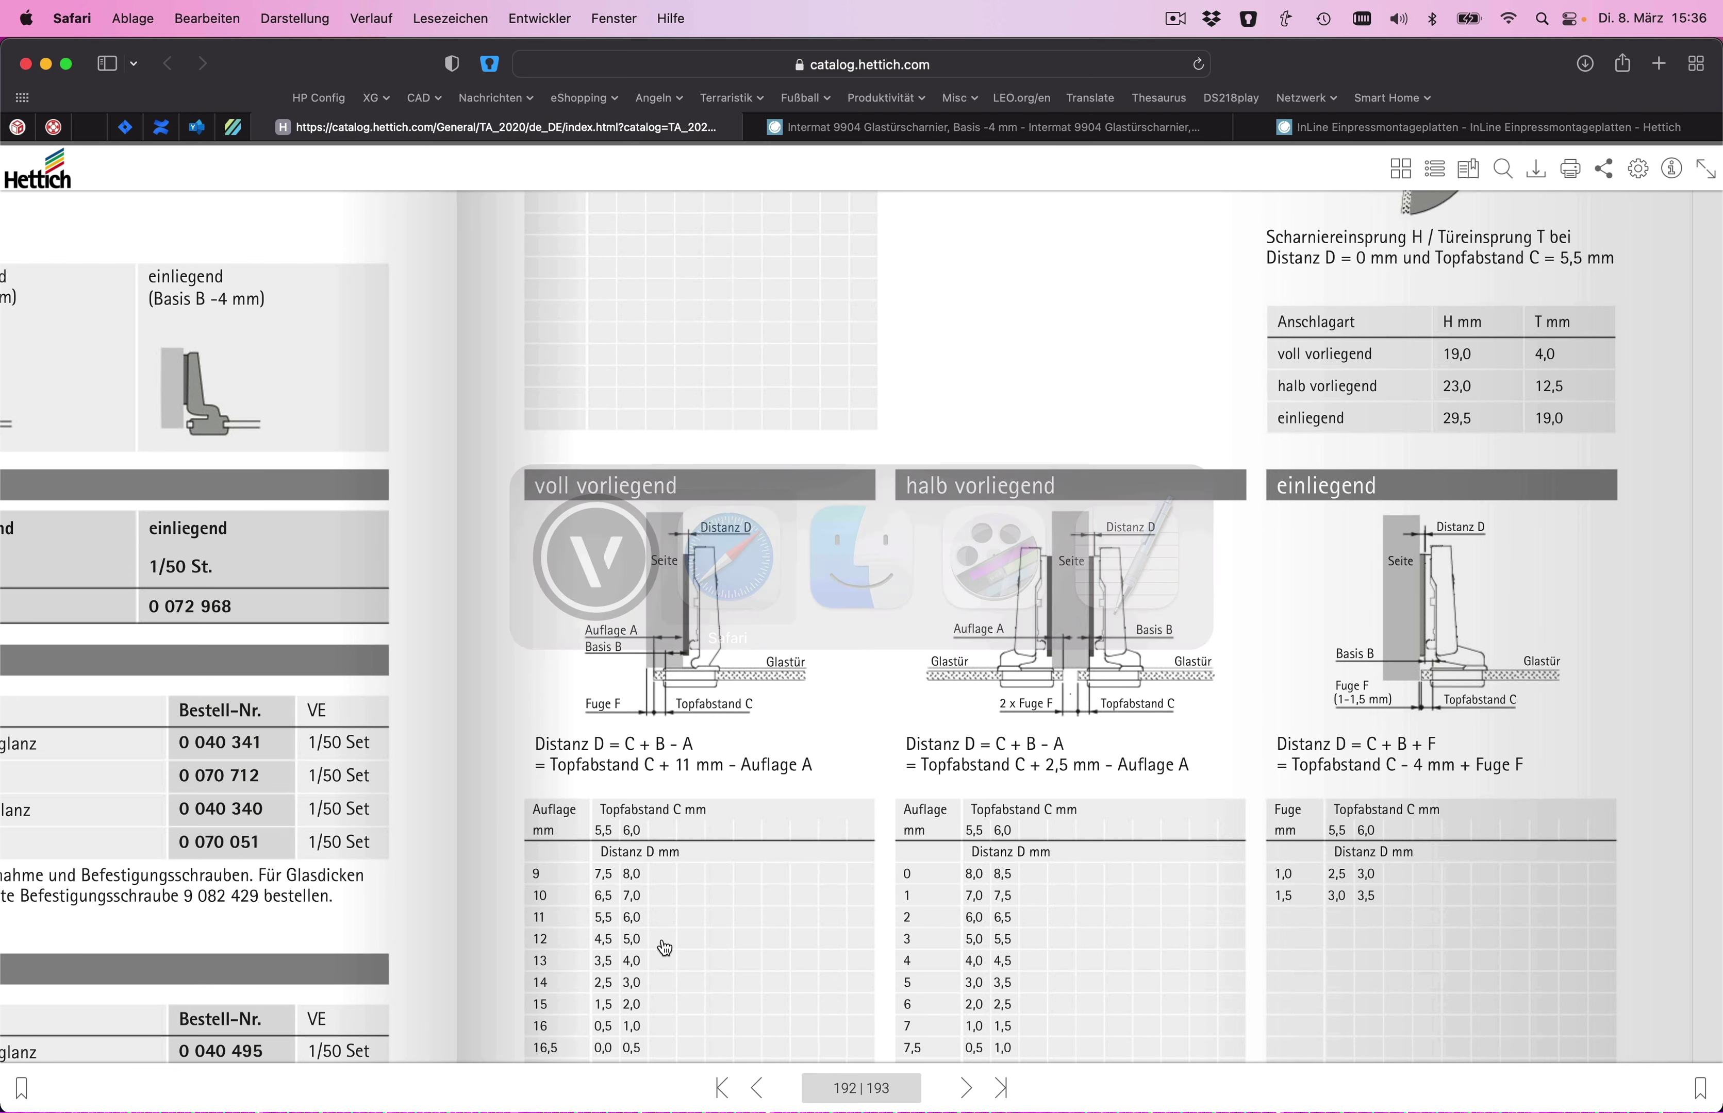
pyautogui.click(1336, 130)
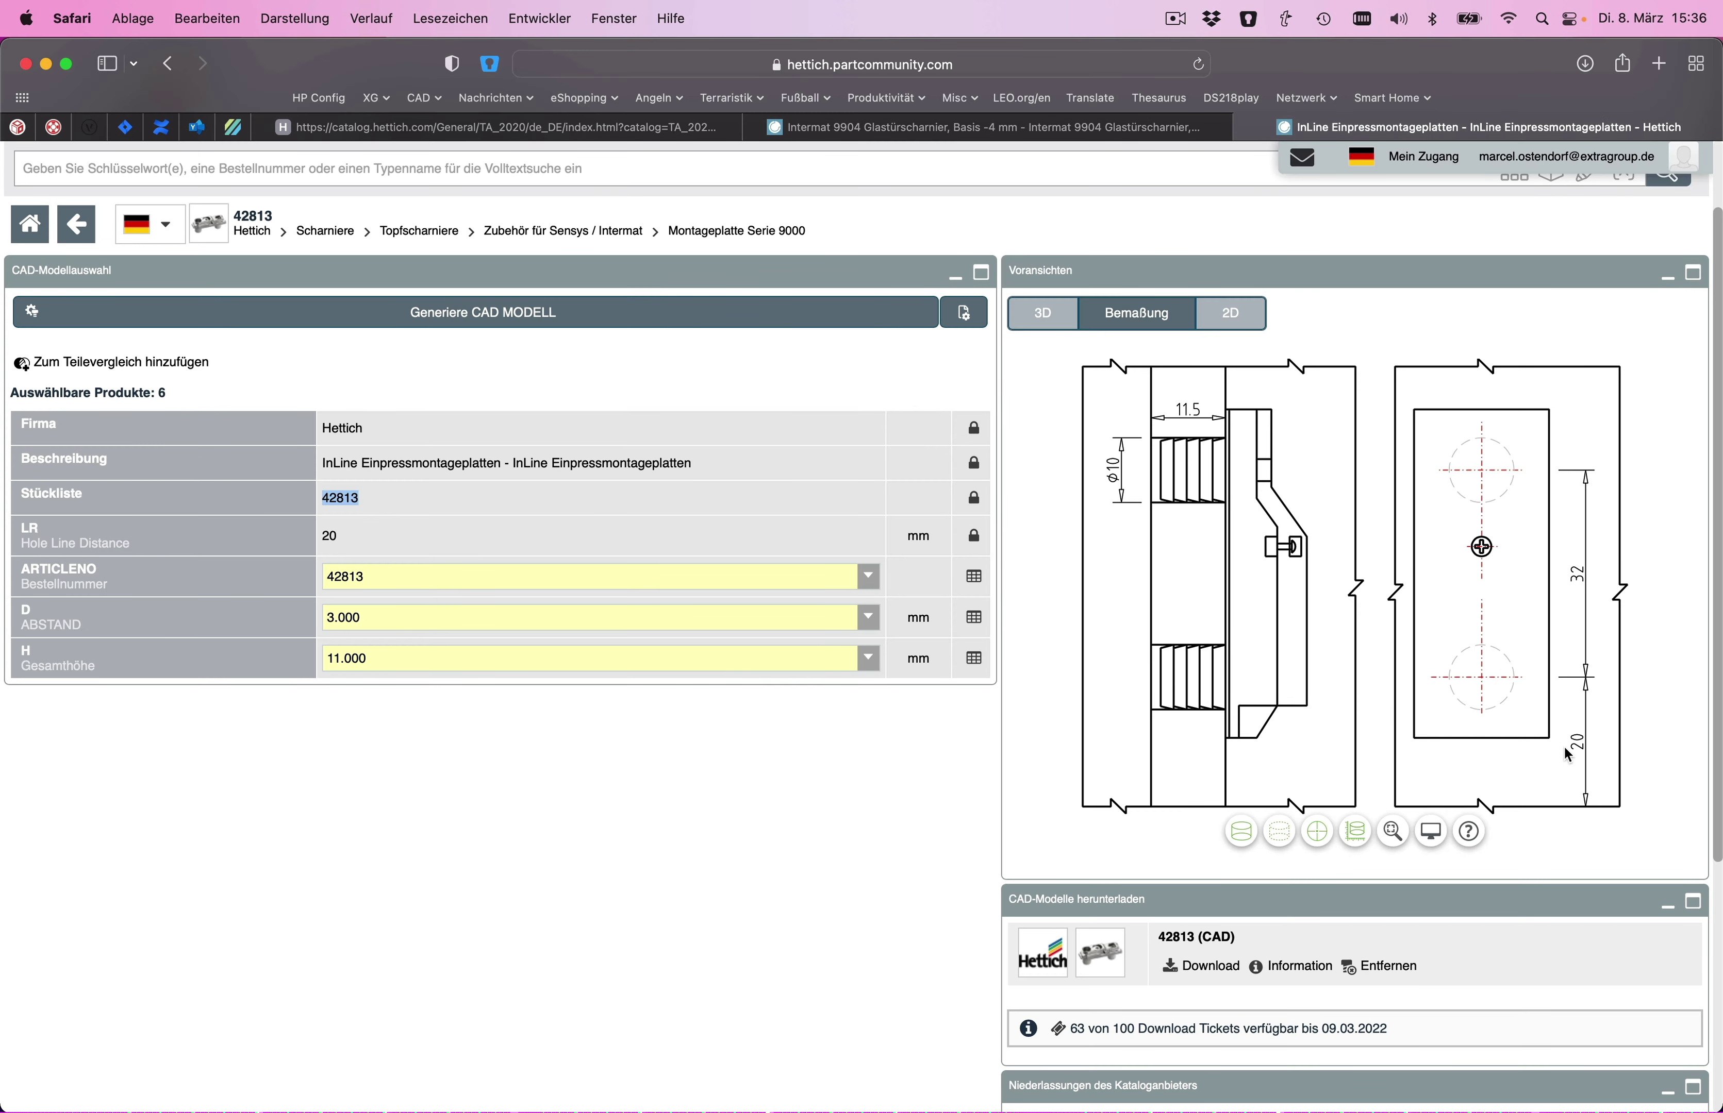
pyautogui.press('super+Tab')
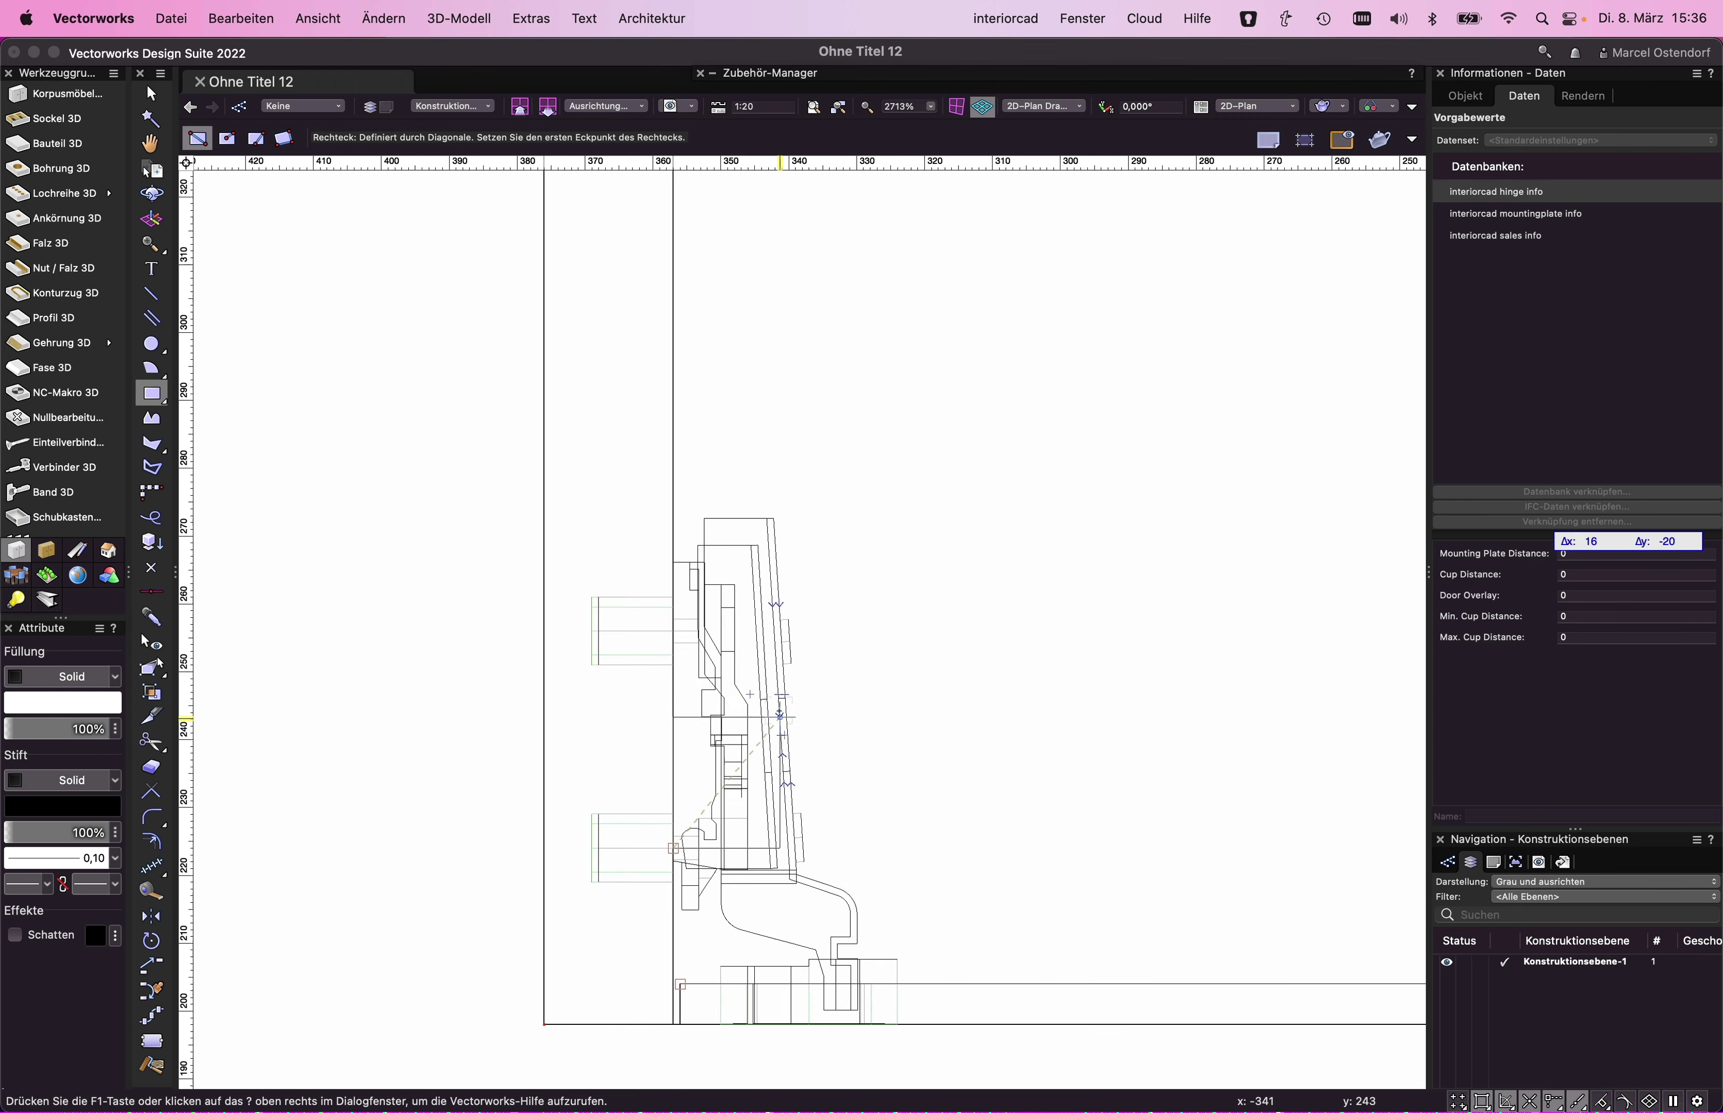
# - Zoom in closer and cancel the first check rectangle
pyautogui.scroll(4, 695, 942)
pyautogui.scroll(2, 695, 905)
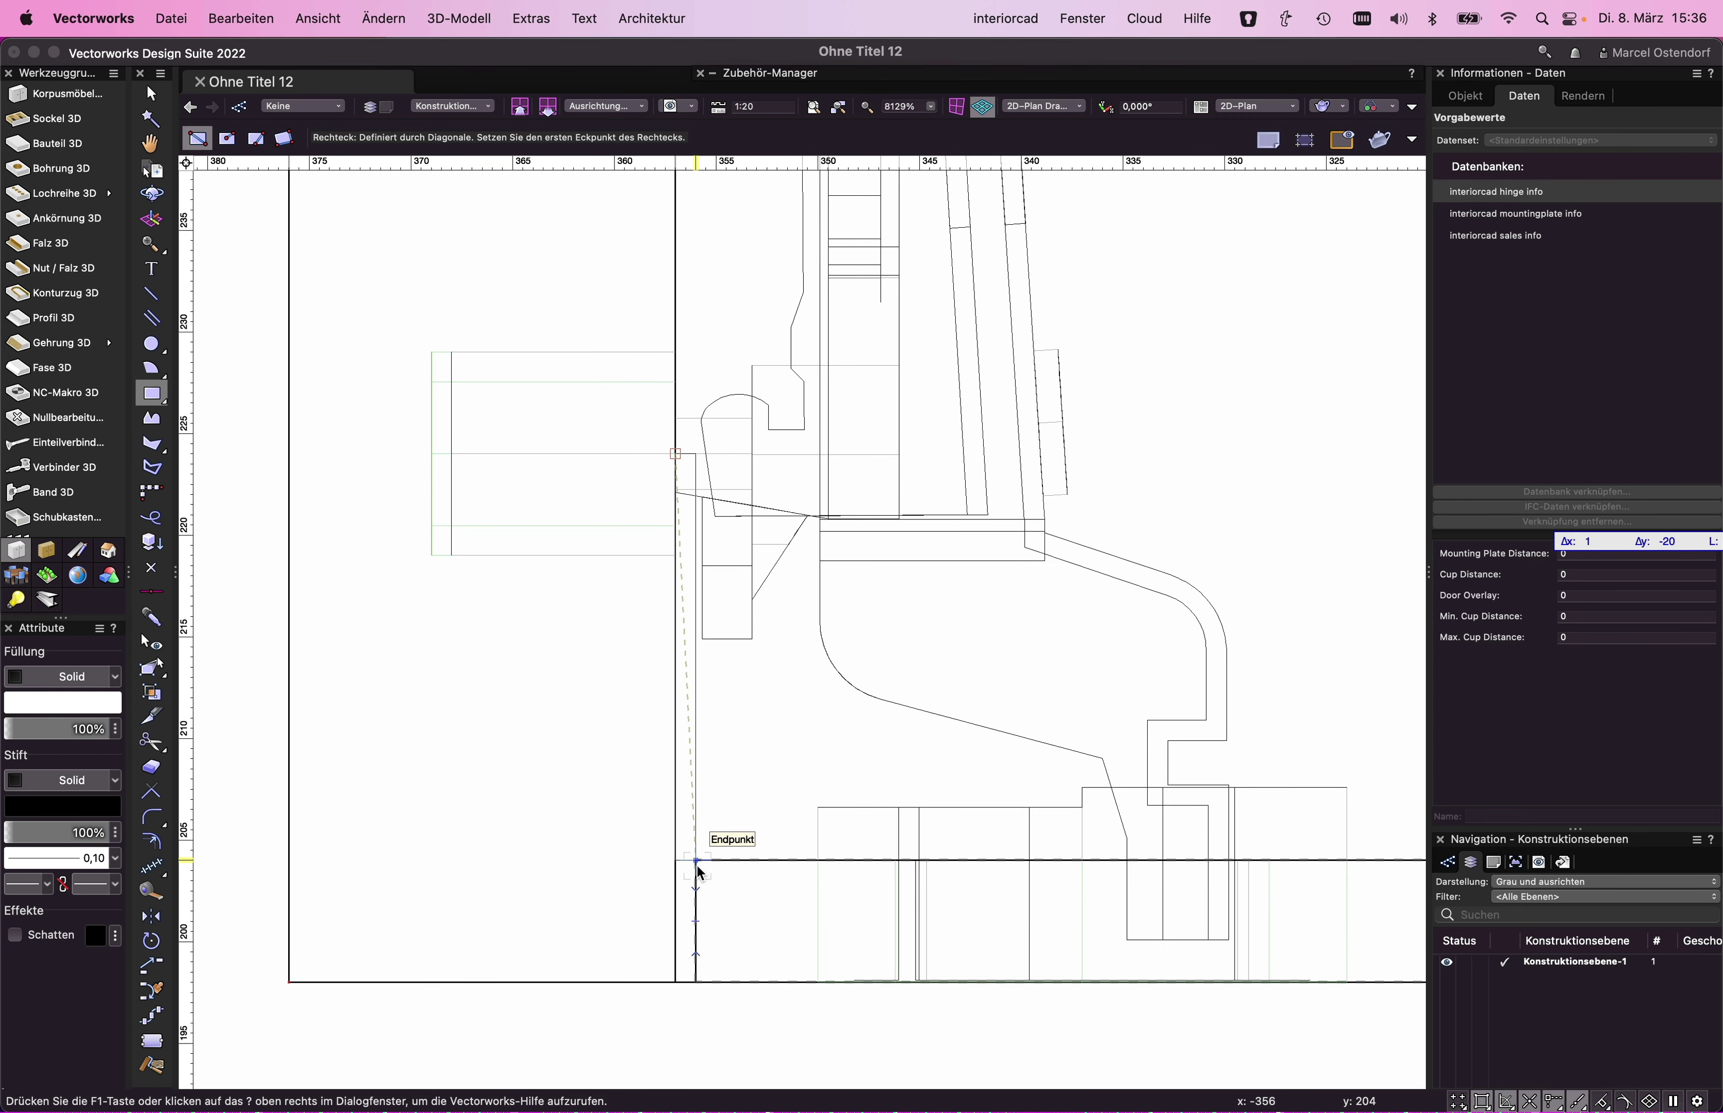
pyautogui.press('Tab')
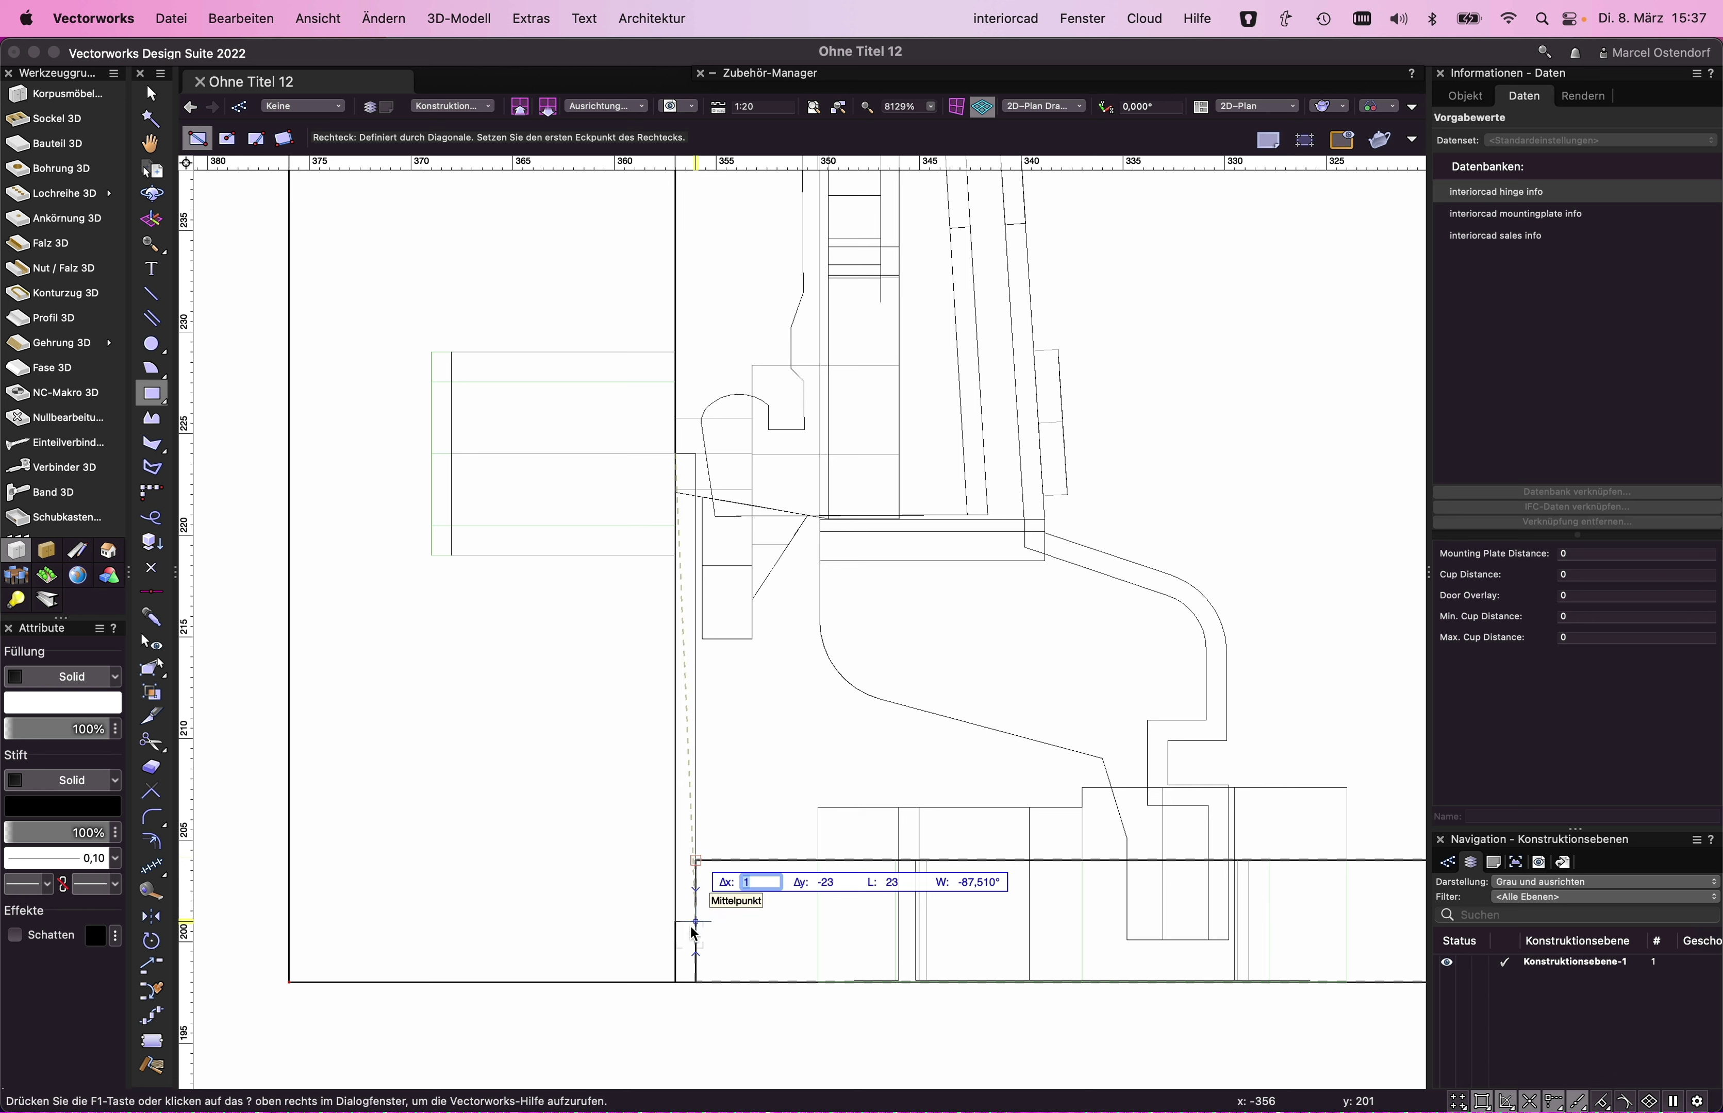
pyautogui.press('Escape')
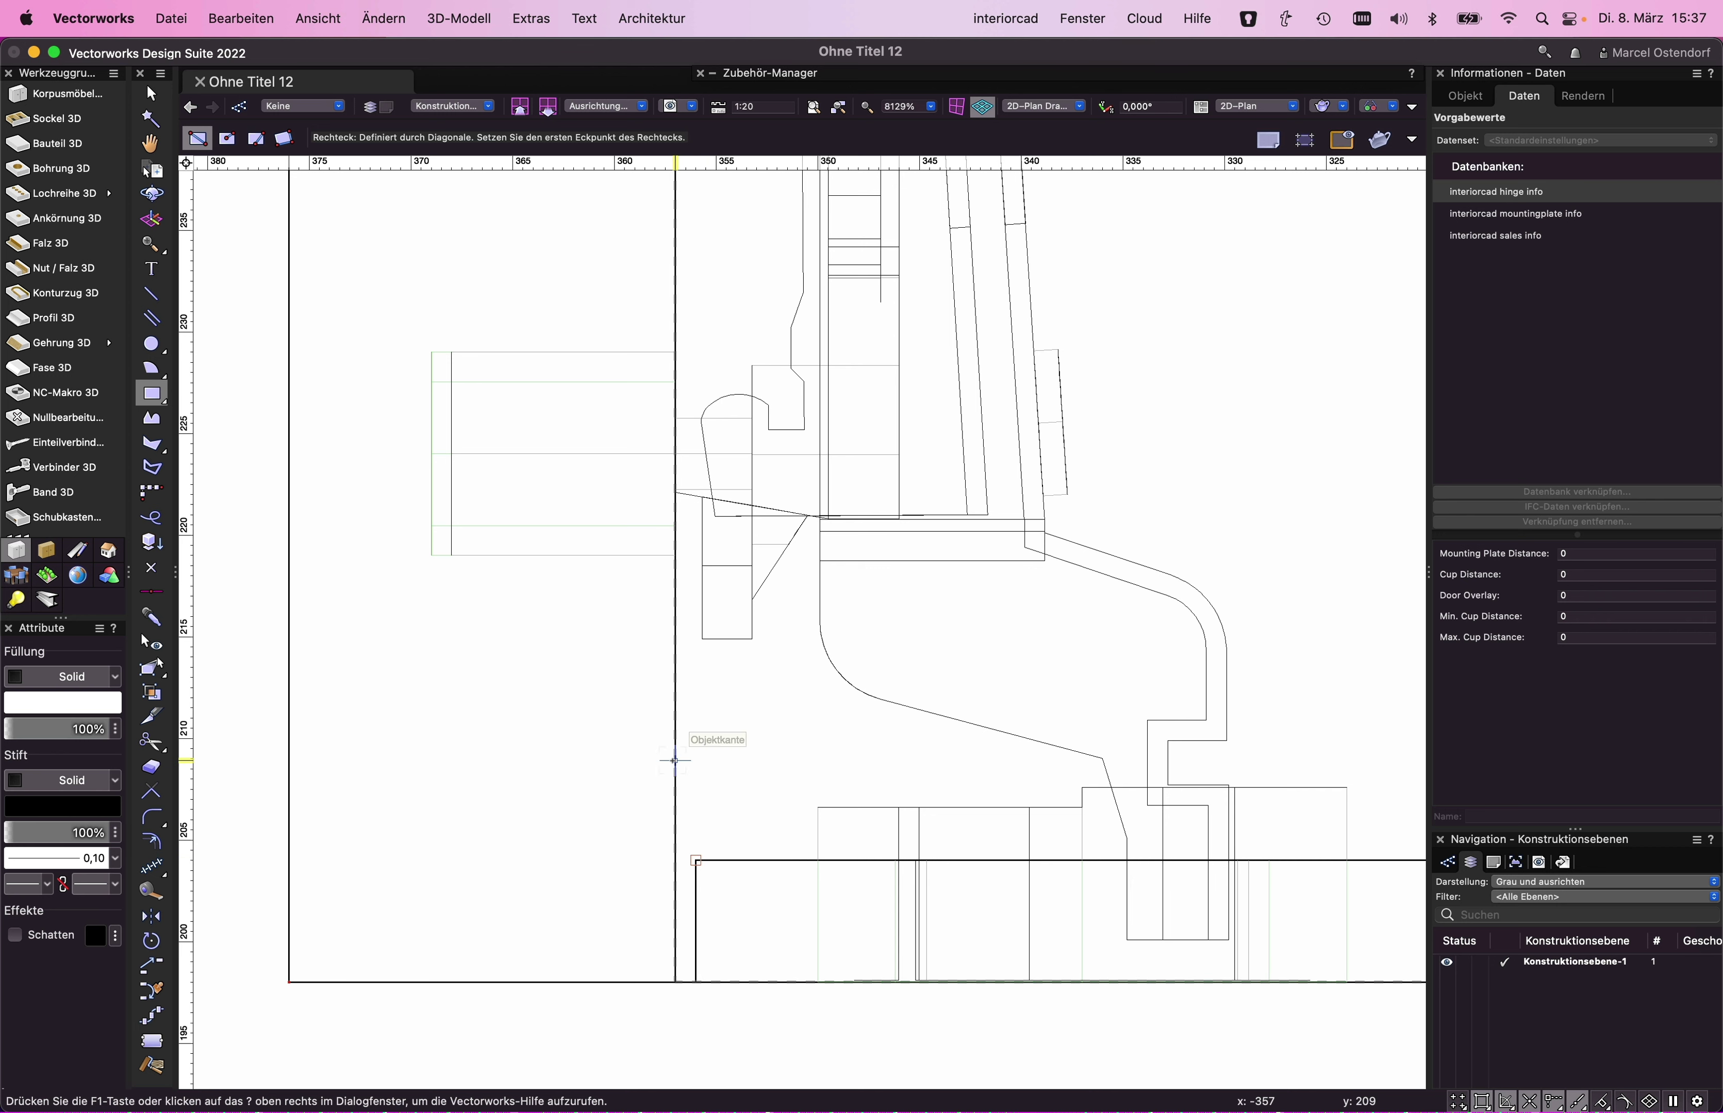
# - Start a new rectangle at the lower-left corner endpoint just below the hinge base
pyautogui.scroll(-1, 761, 724)
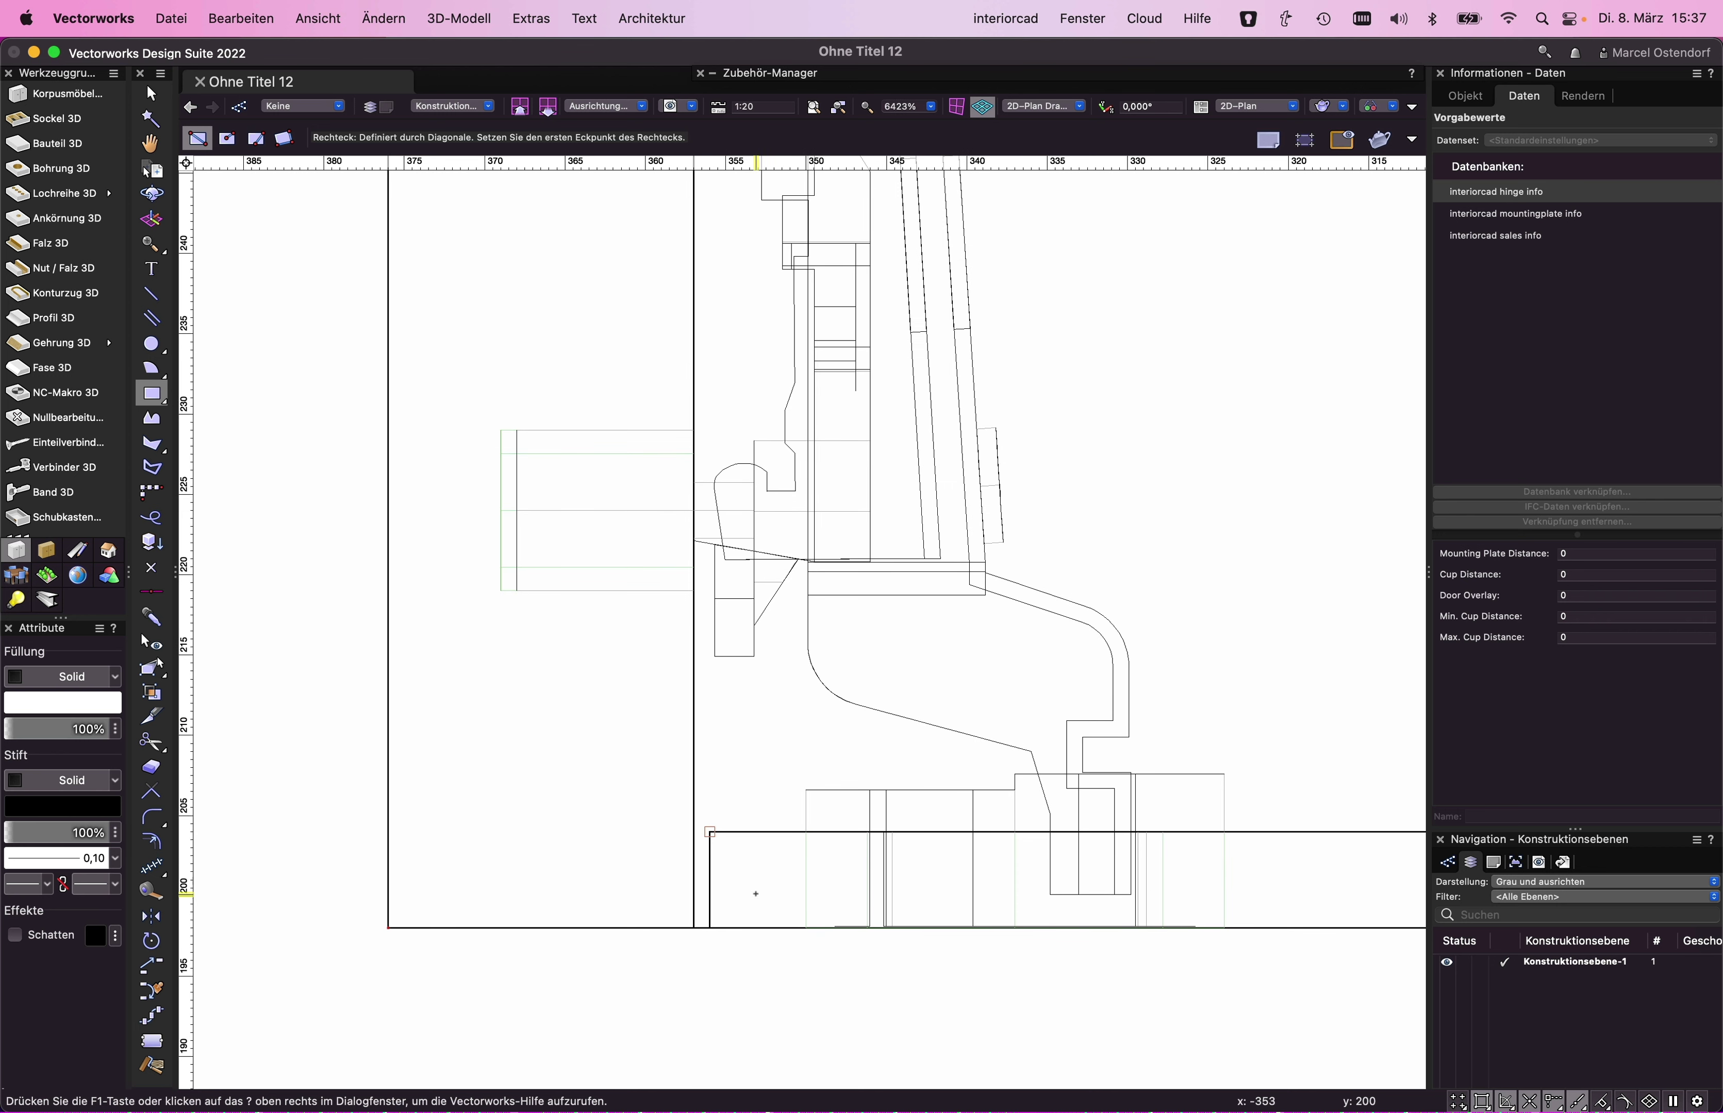
pyautogui.click(709, 927)
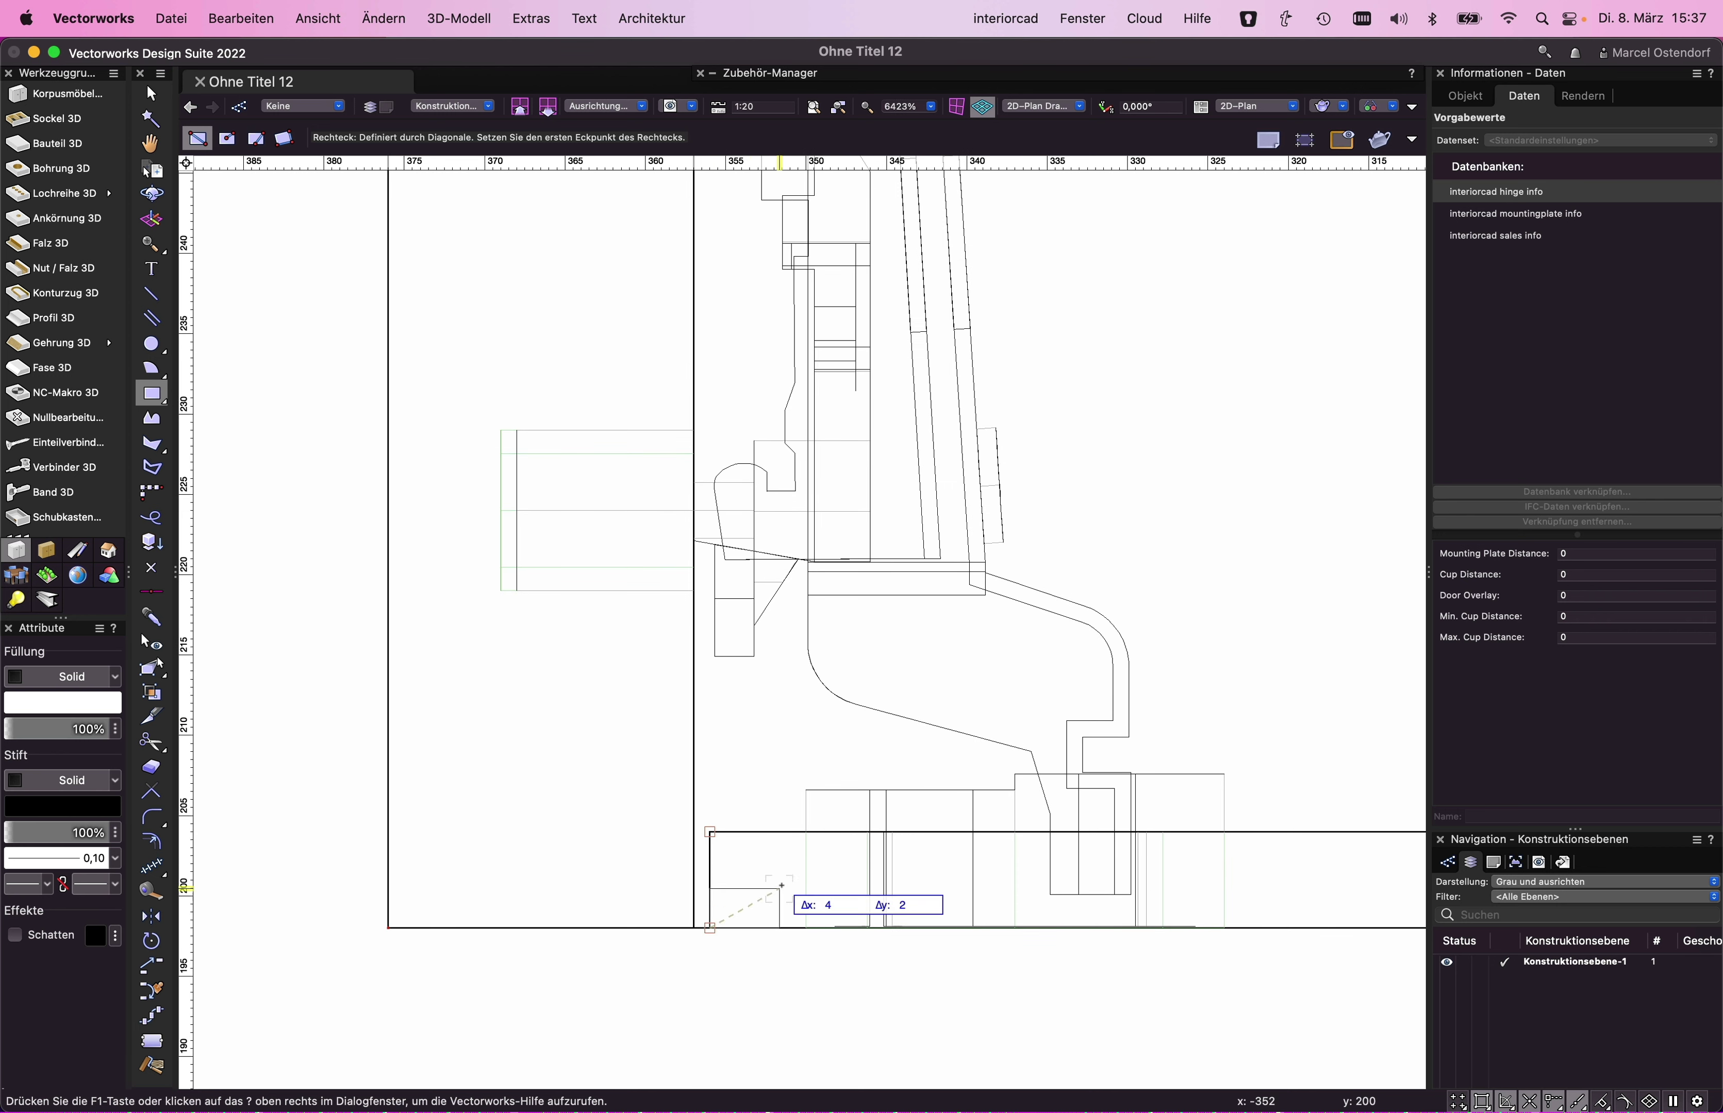
pyautogui.press('Tab')
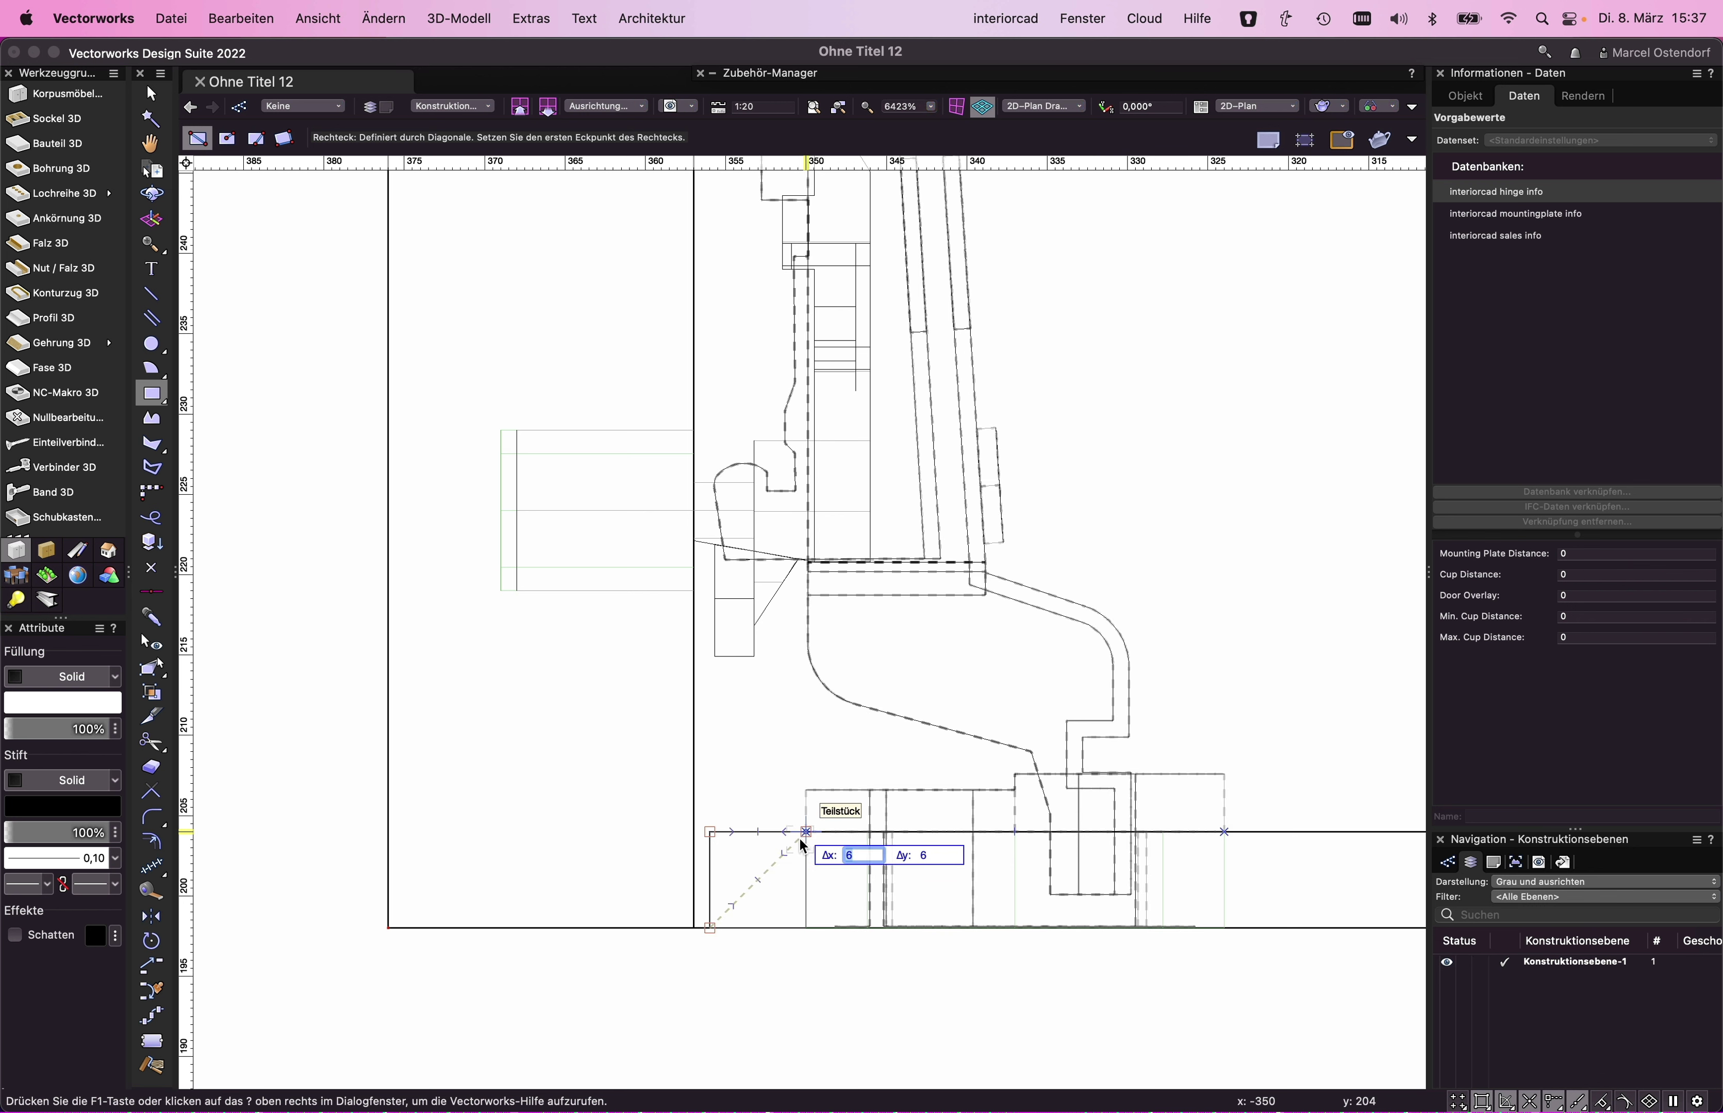